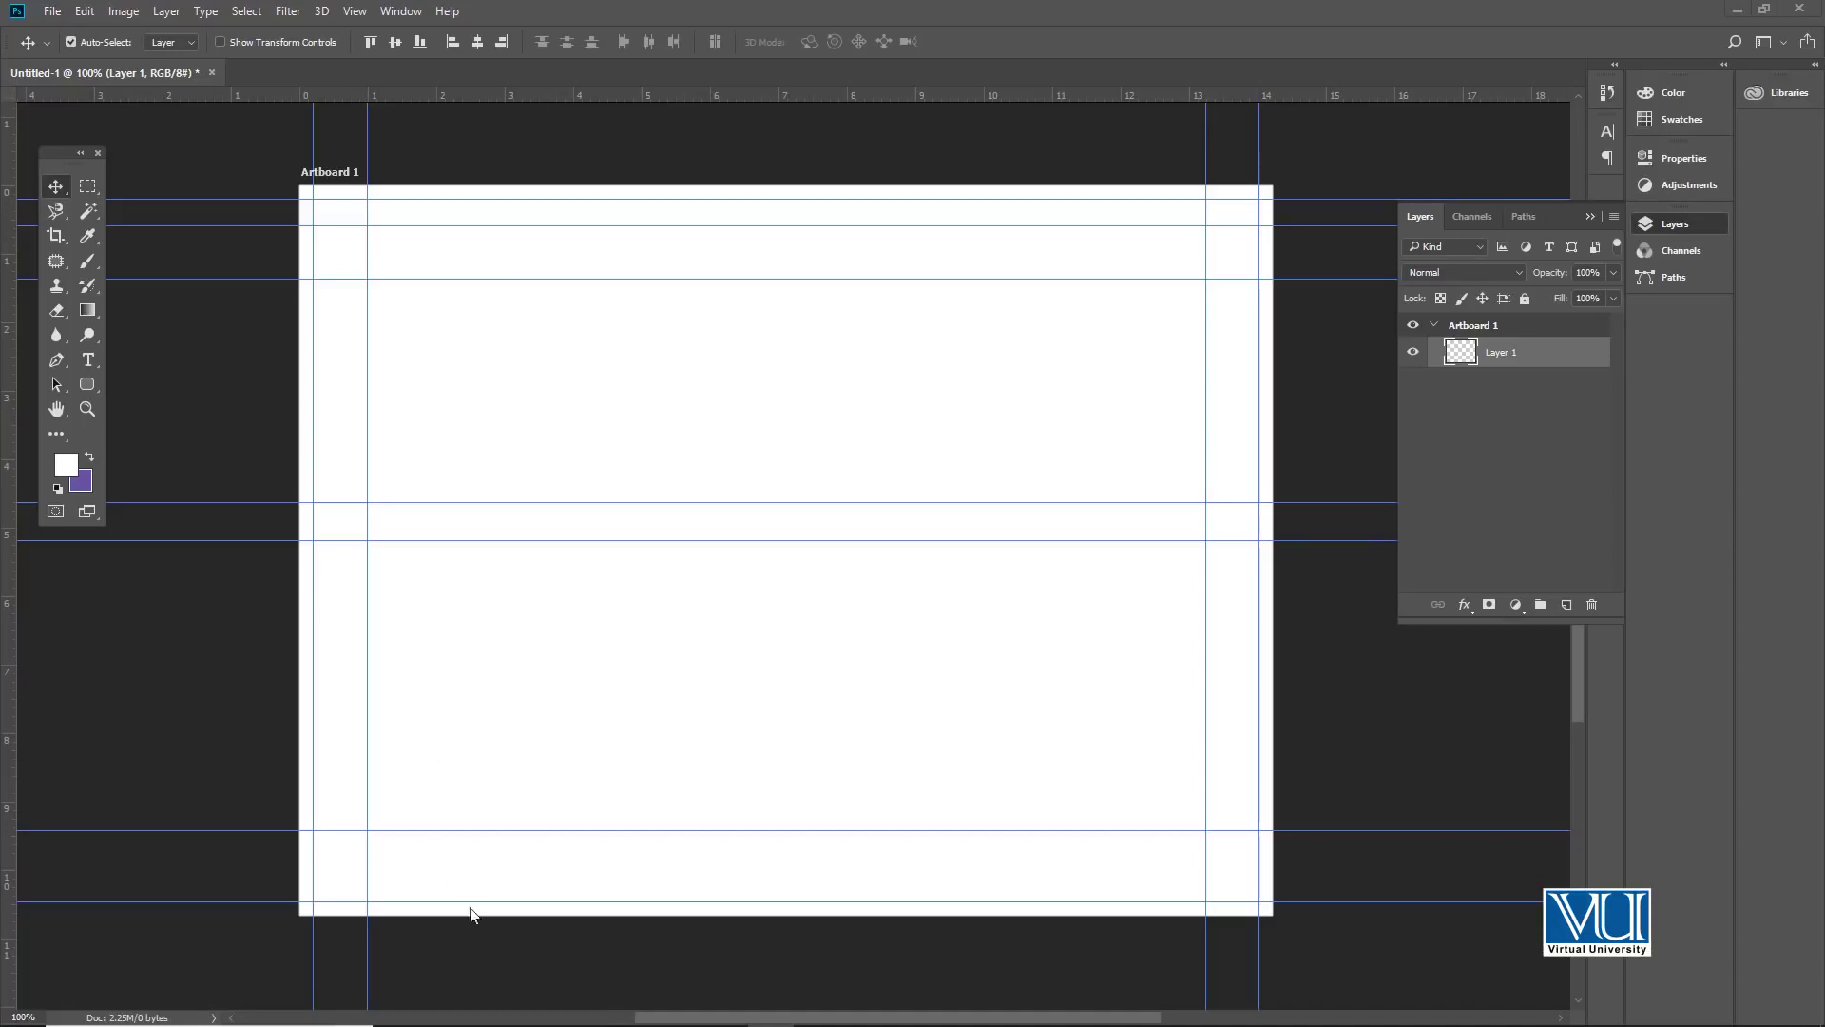
Step: Switch to Illustrator to review the ABC Clothing logo, arrow button and menu text artwork, and return to Photoshop
{"action": "mouse_move", "coordinate": [447, 1023]}
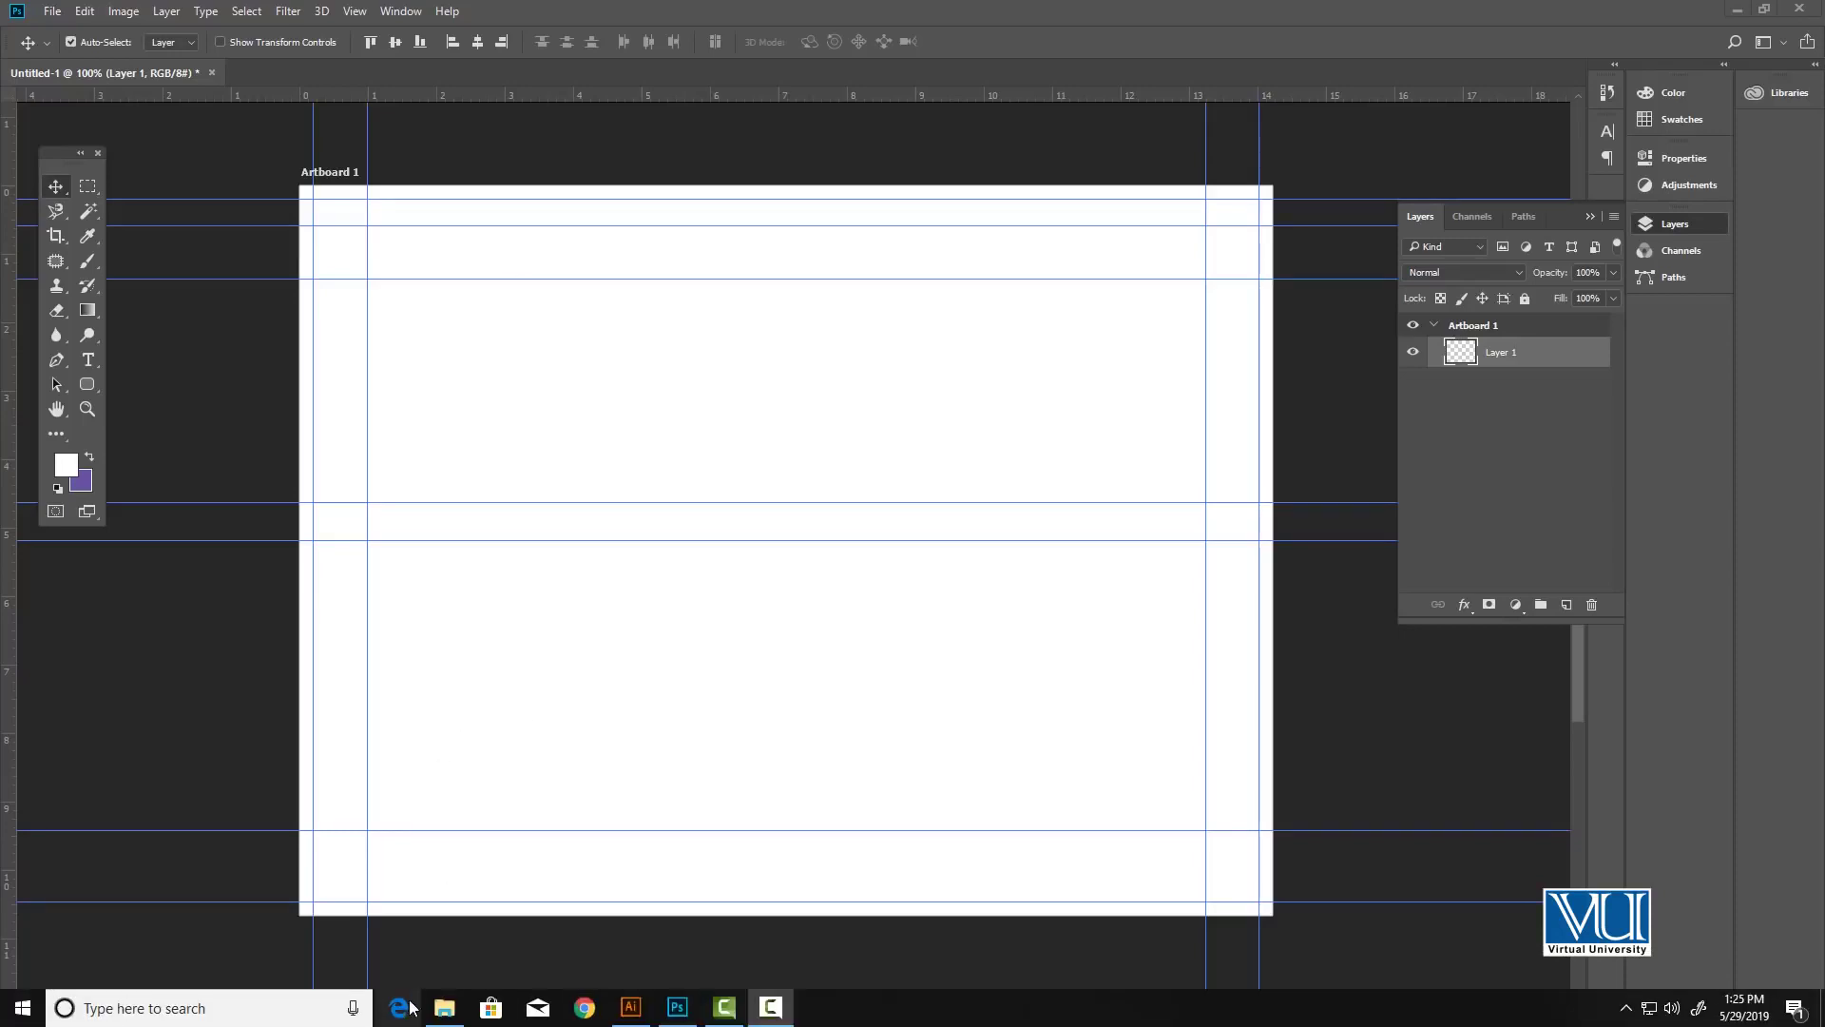
{"action": "left_click", "coordinate": [630, 1008]}
{"action": "left_click", "coordinate": [598, 561]}
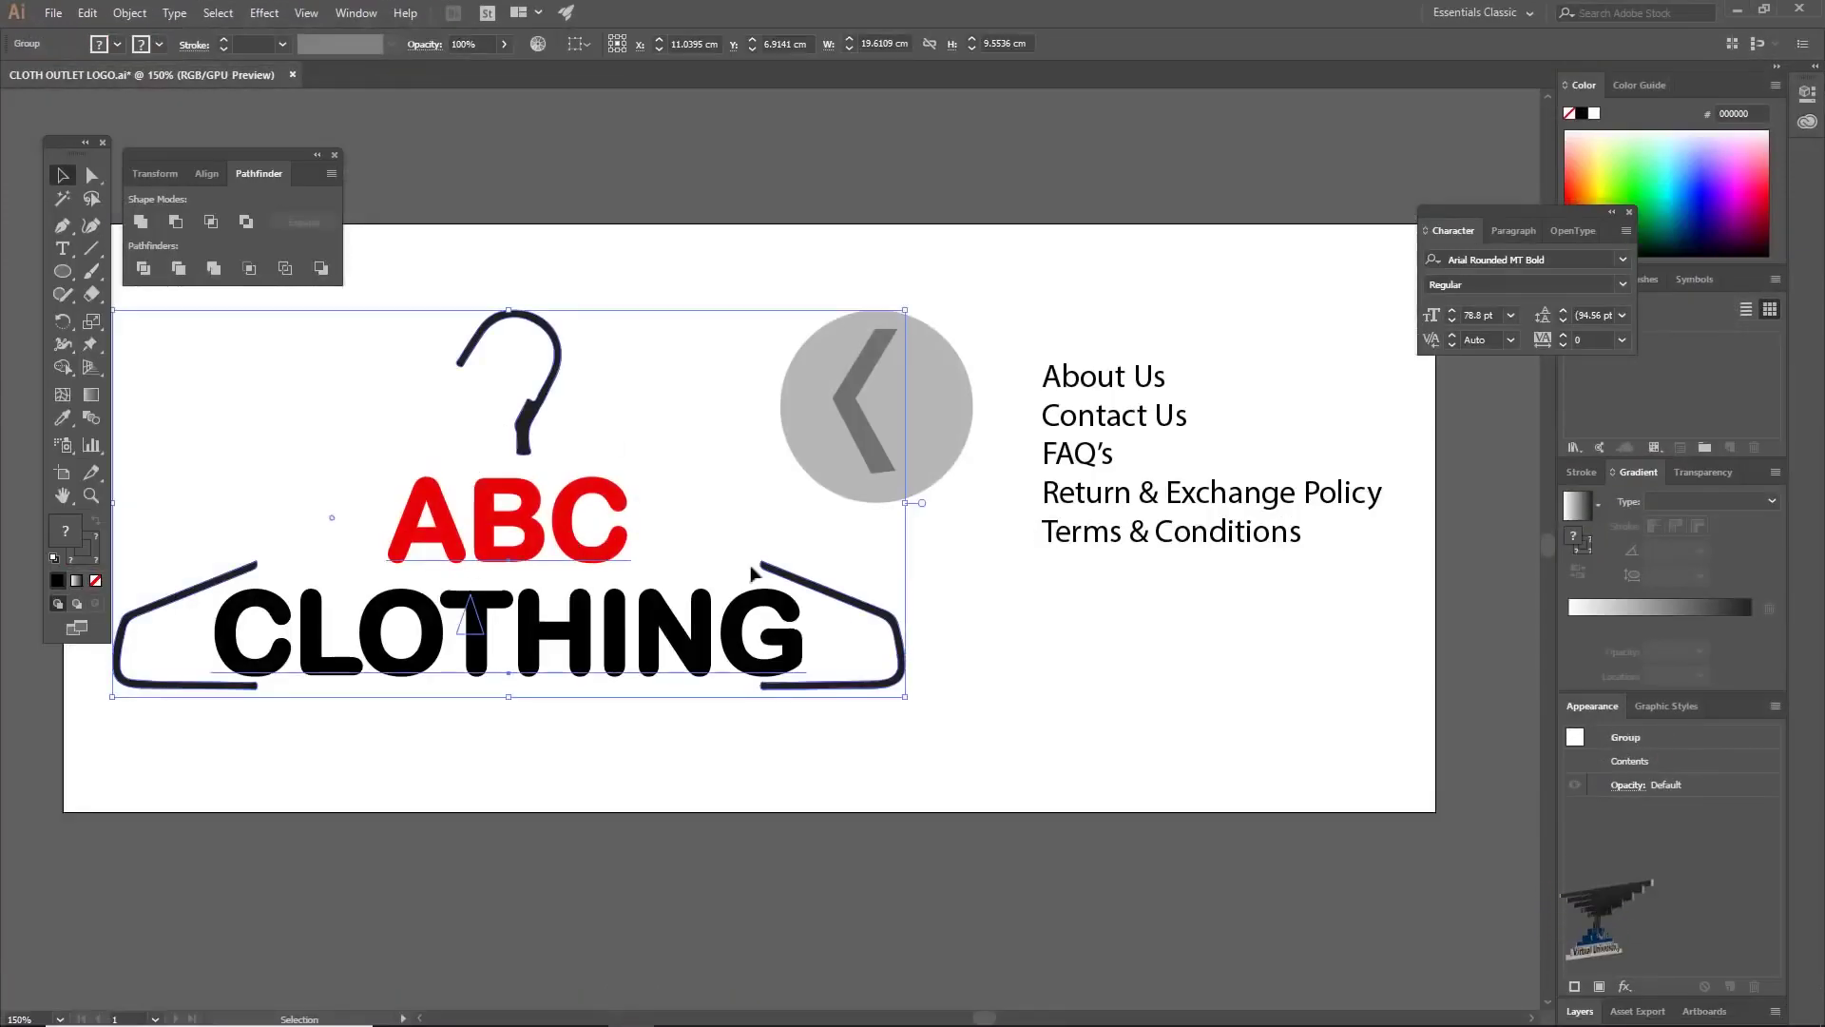
{"action": "left_click", "coordinate": [831, 786]}
{"action": "left_click", "coordinate": [911, 367]}
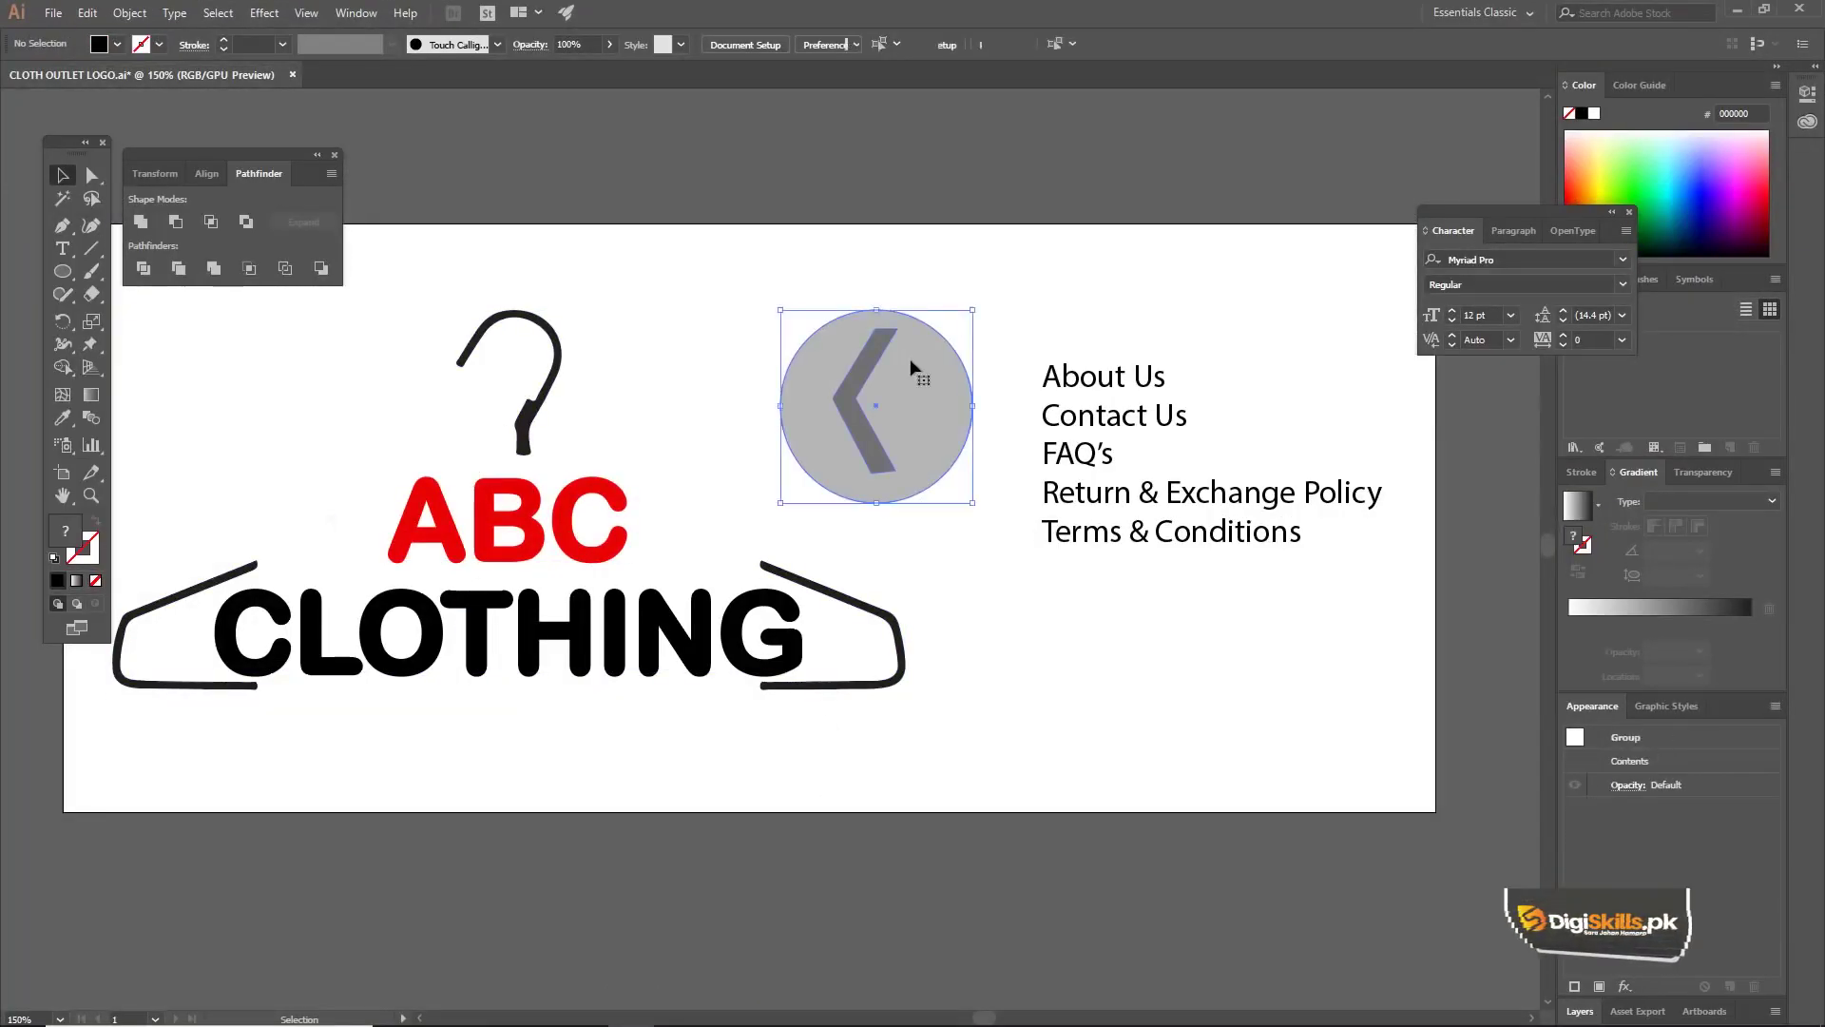
{"action": "left_click", "coordinate": [1051, 380]}
{"action": "left_click", "coordinate": [996, 303]}
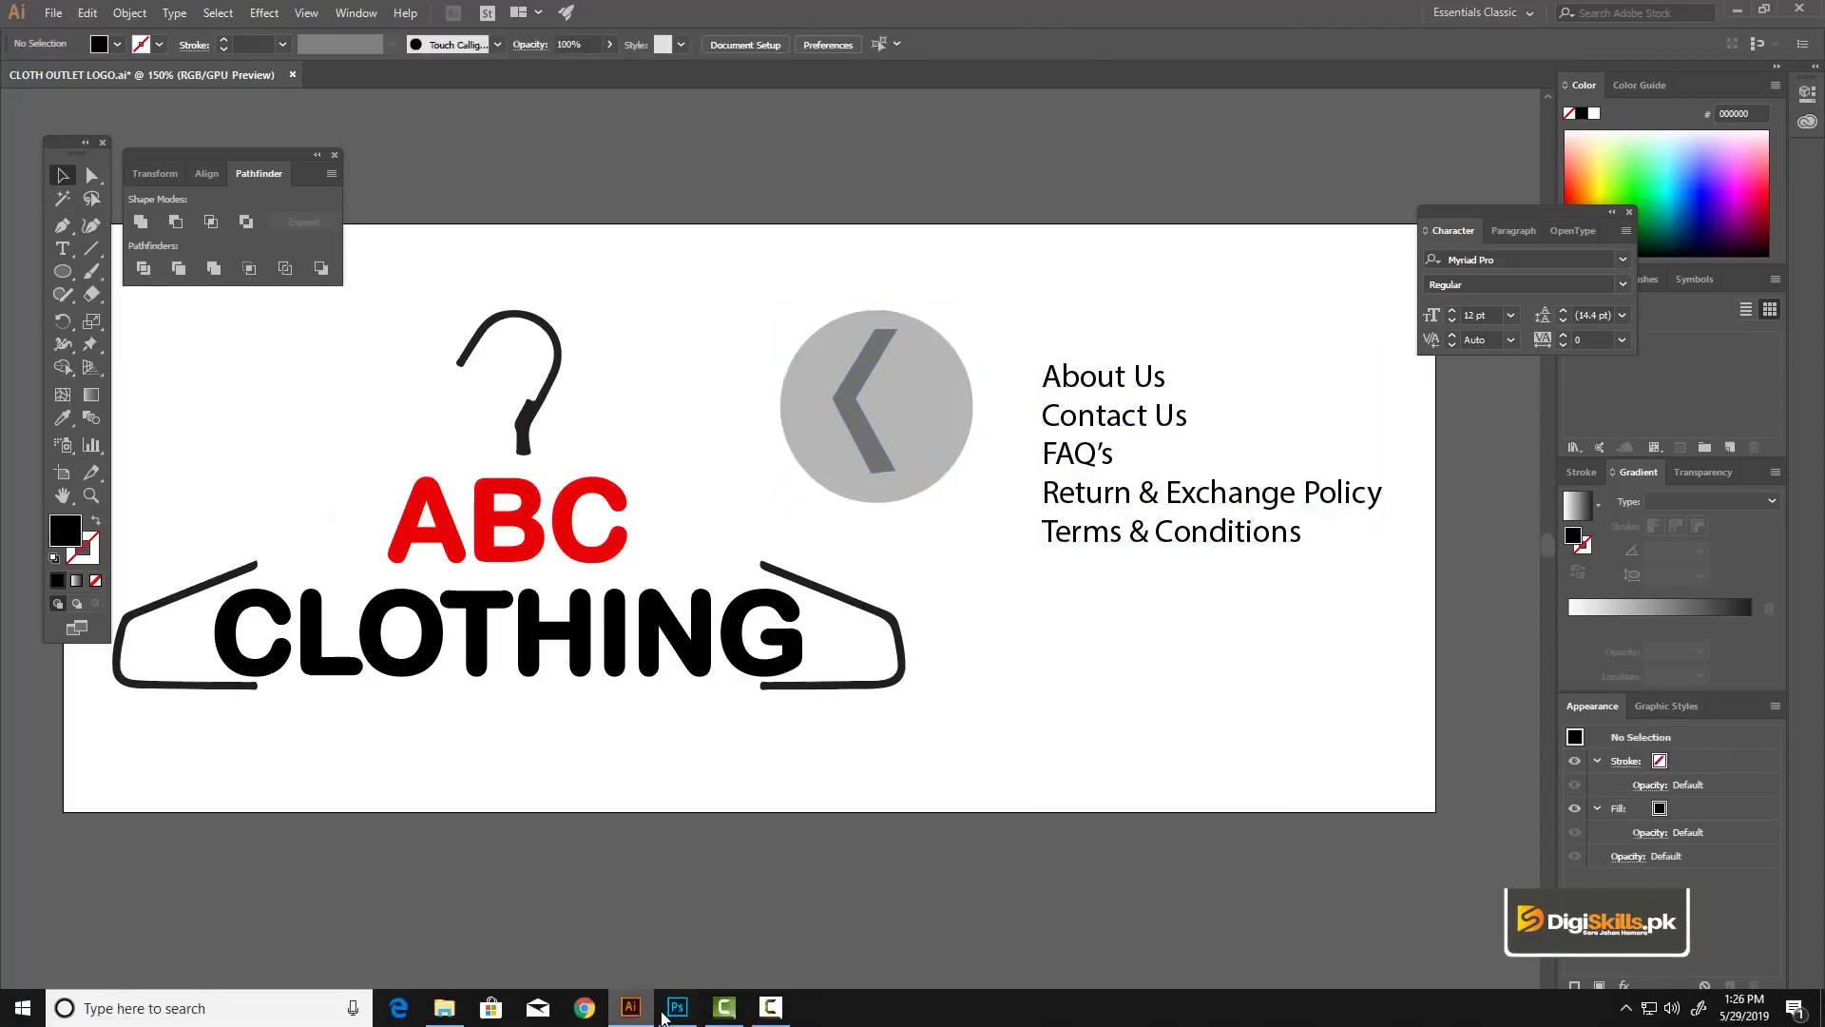
{"action": "left_click", "coordinate": [675, 1010]}
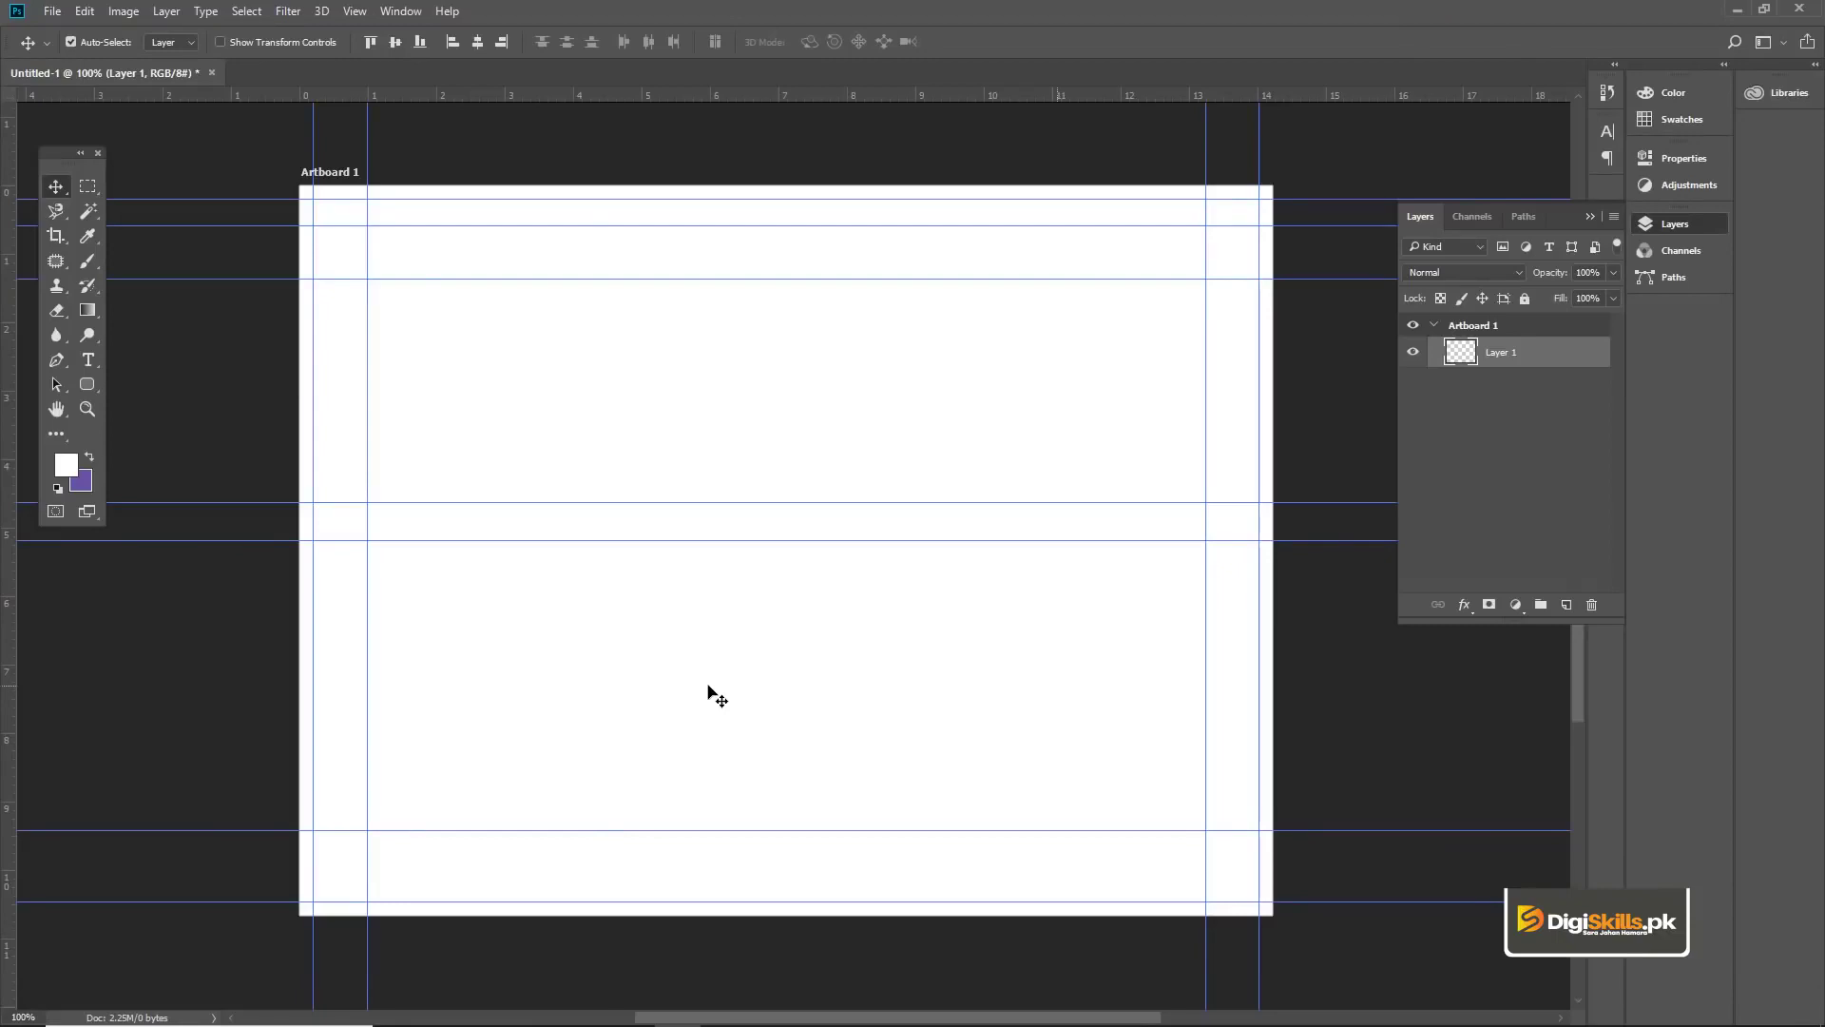
Step: Create a document from the Web Minimum preset, 1024 x 768 px at 72 ppi with an artboard, and close it
{"action": "key", "text": "ctrl+n"}
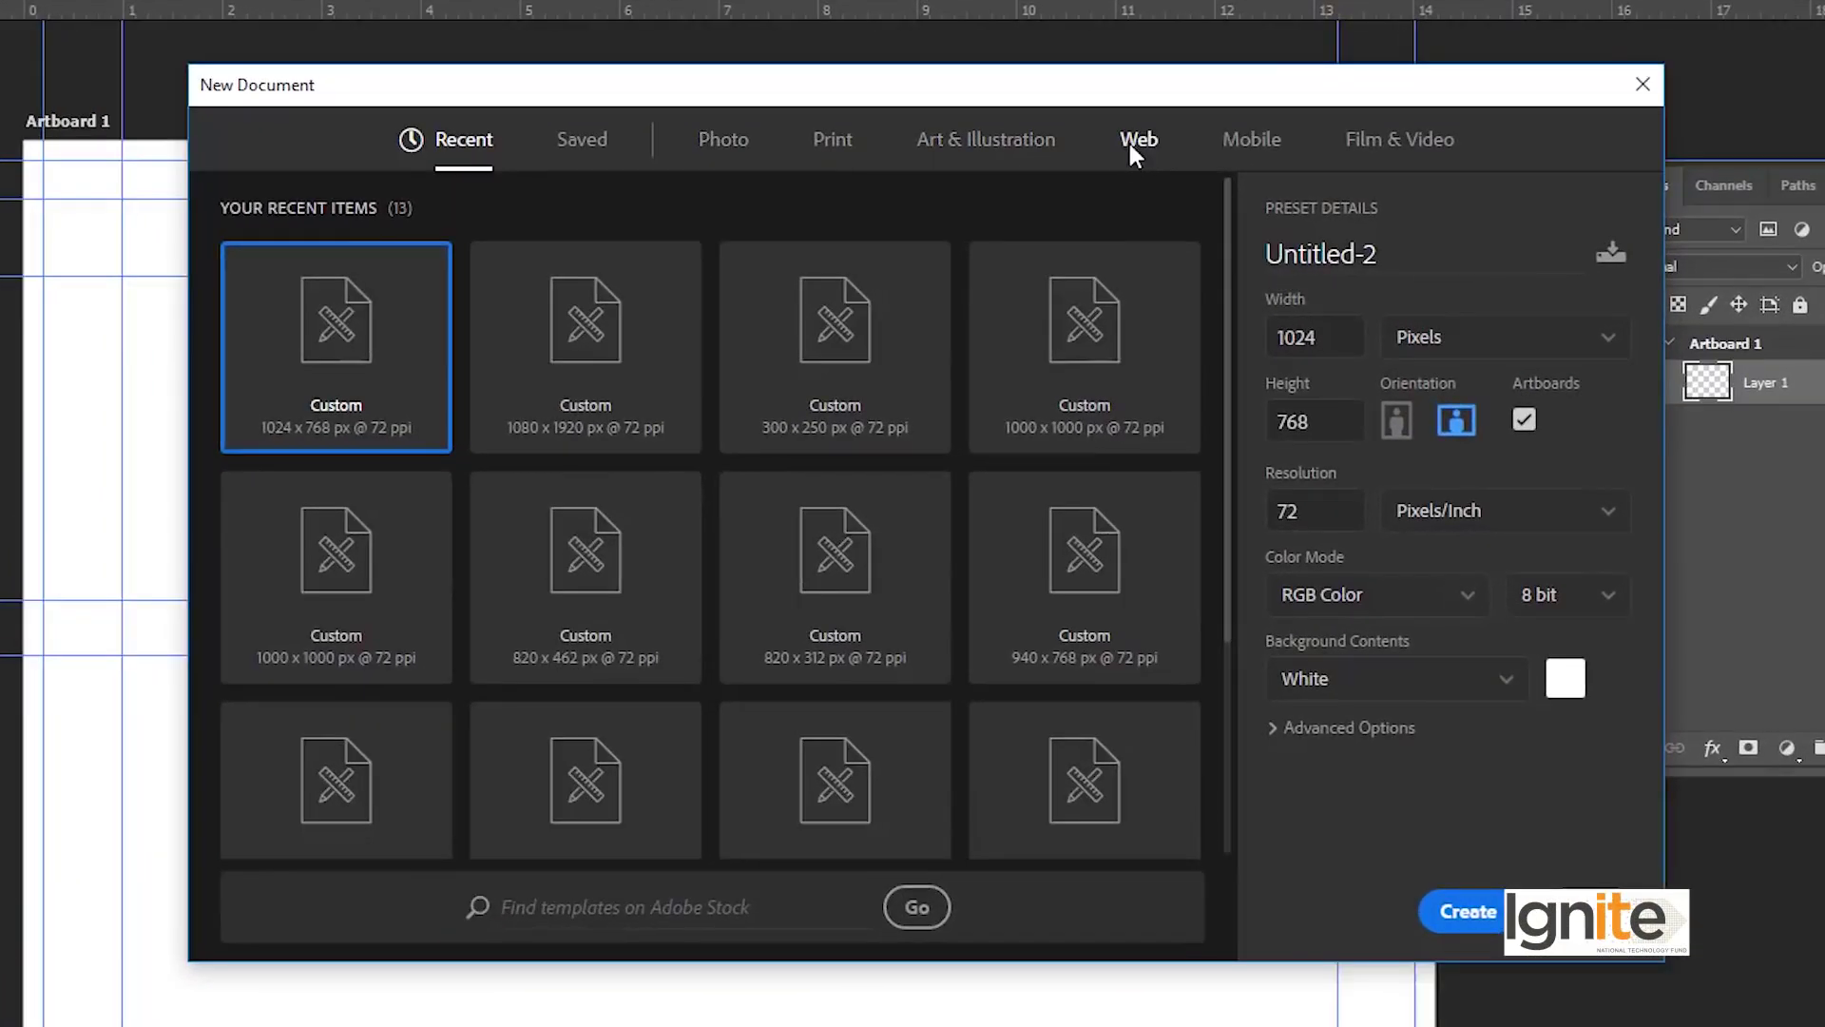
{"action": "left_click", "coordinate": [1138, 147]}
{"action": "left_click_drag", "start_coordinate": [990, 86], "coordinate": [939, 37]}
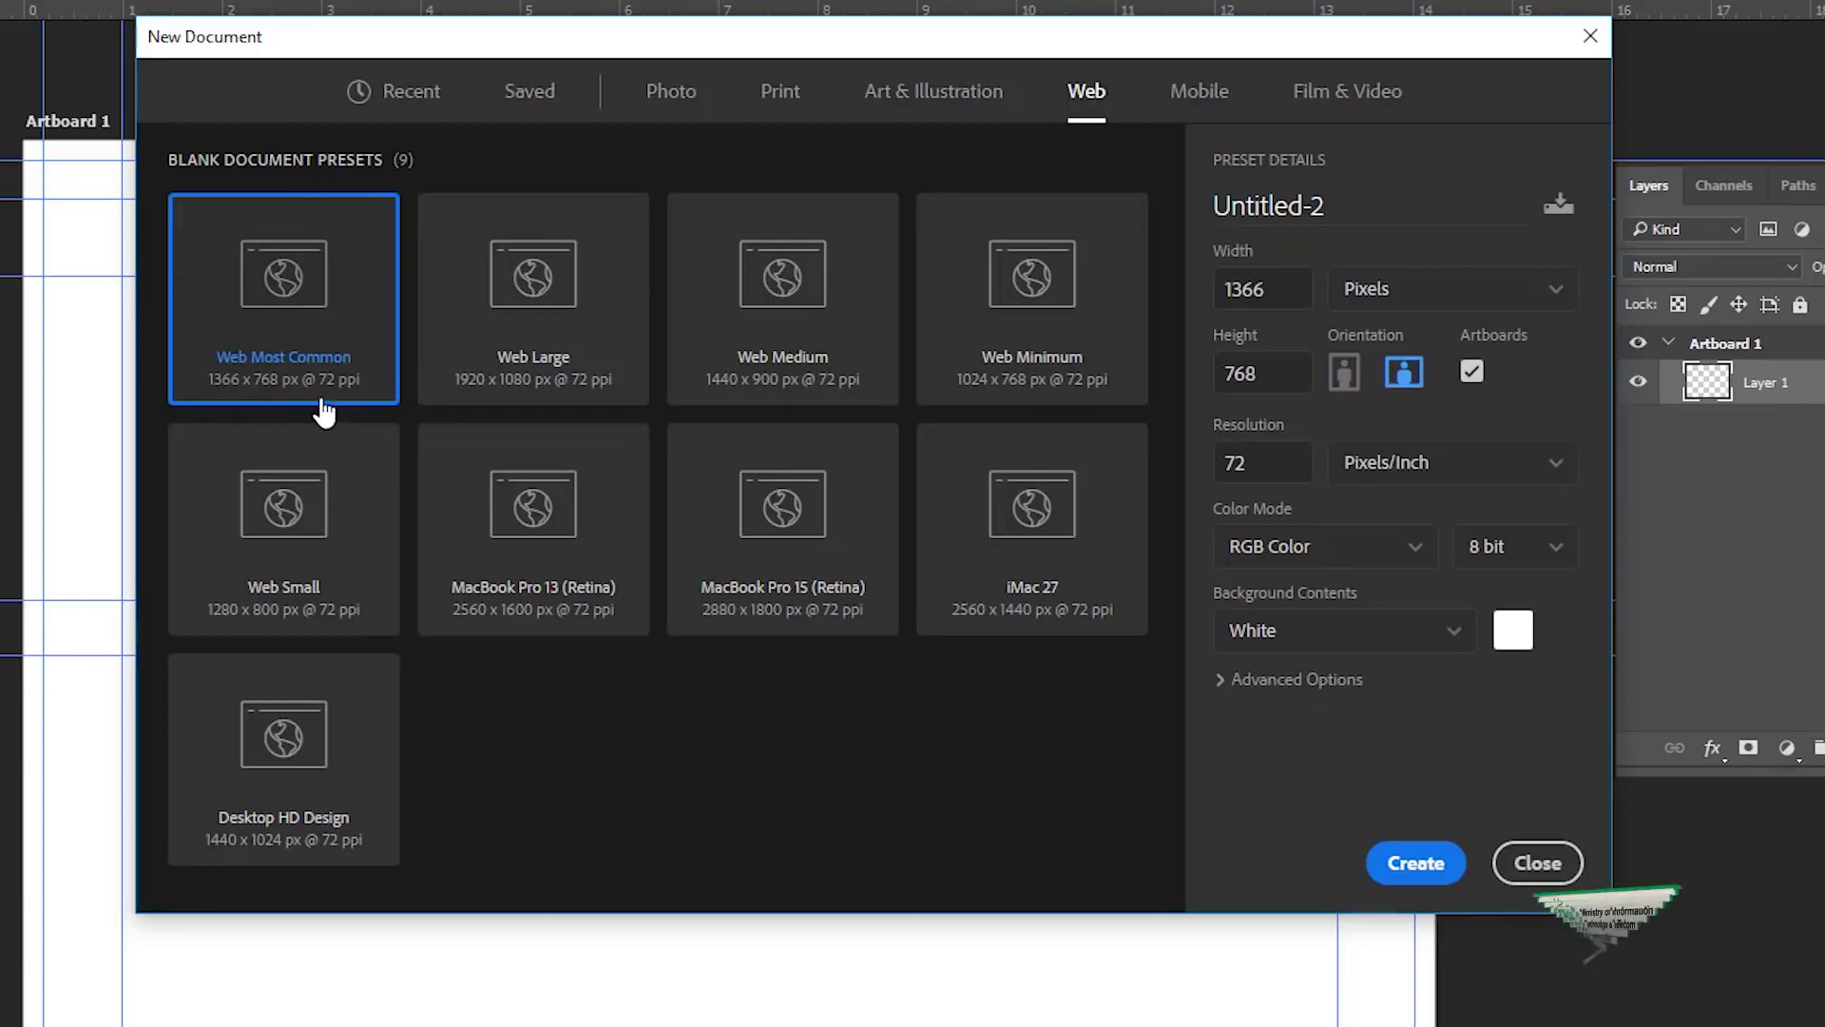
{"action": "left_click", "coordinate": [551, 395]}
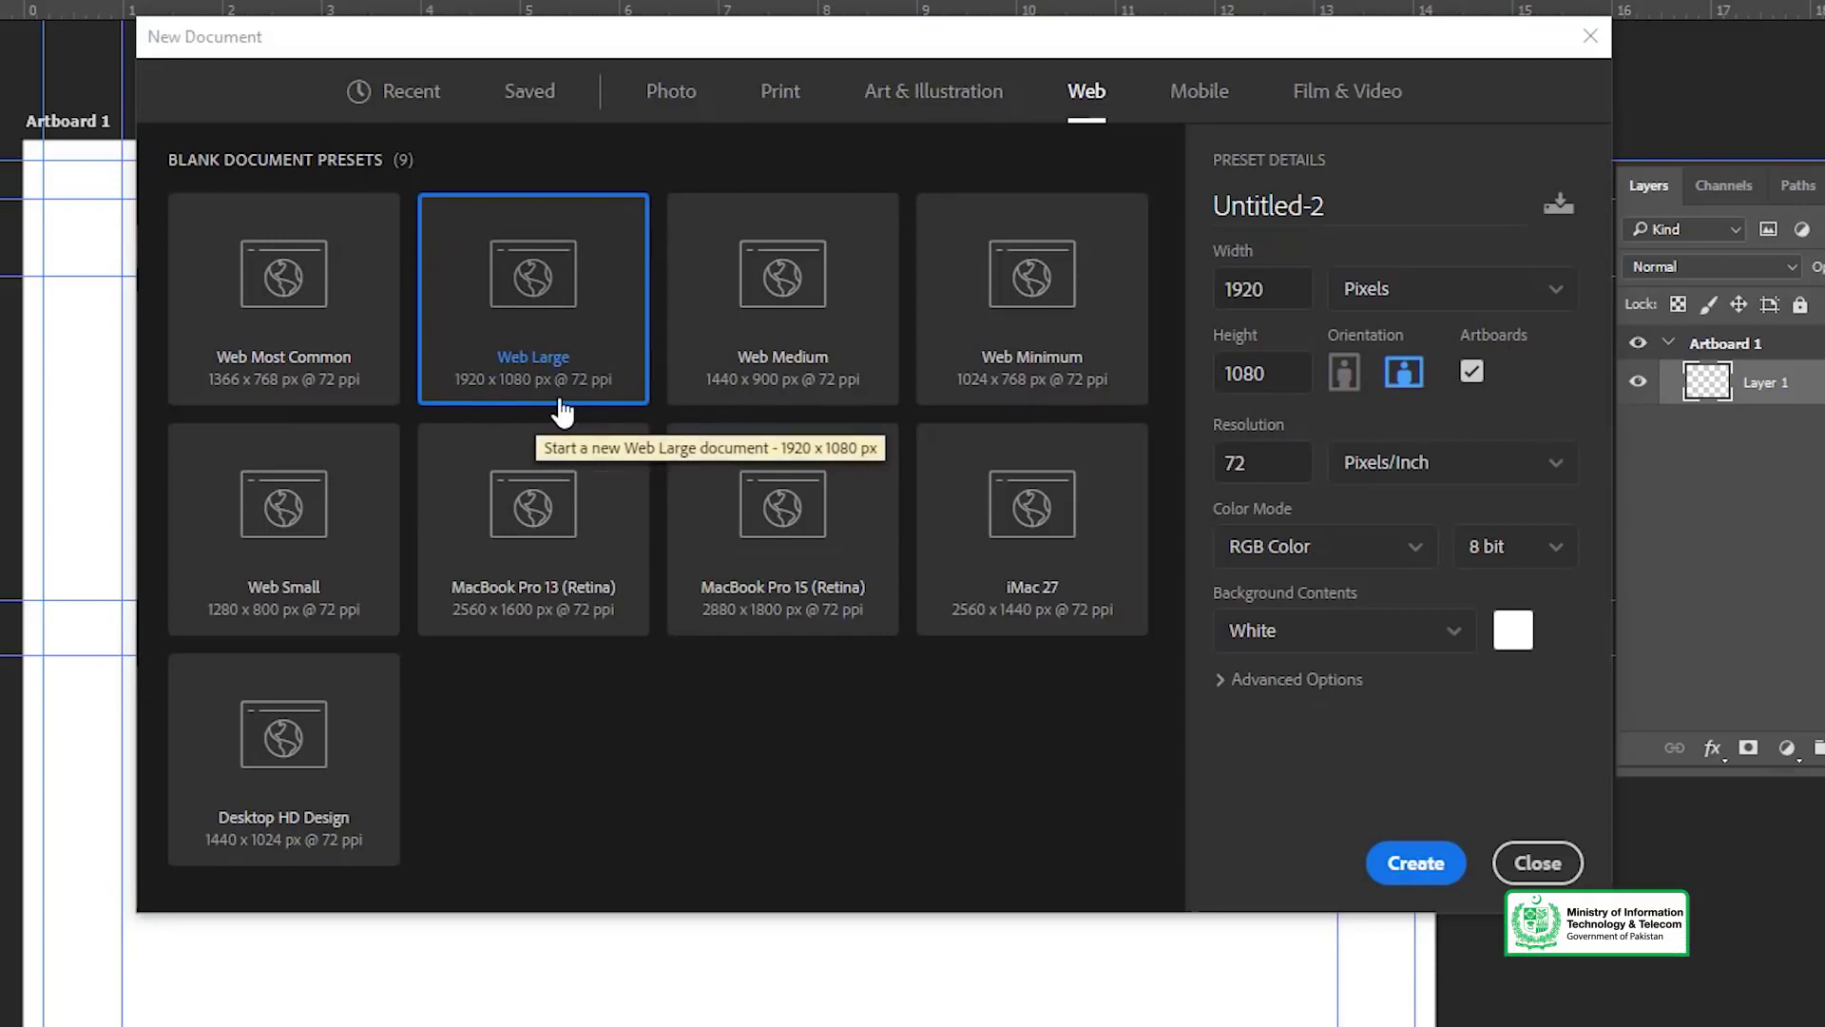
{"action": "left_click", "coordinate": [726, 395]}
{"action": "left_click", "coordinate": [979, 389]}
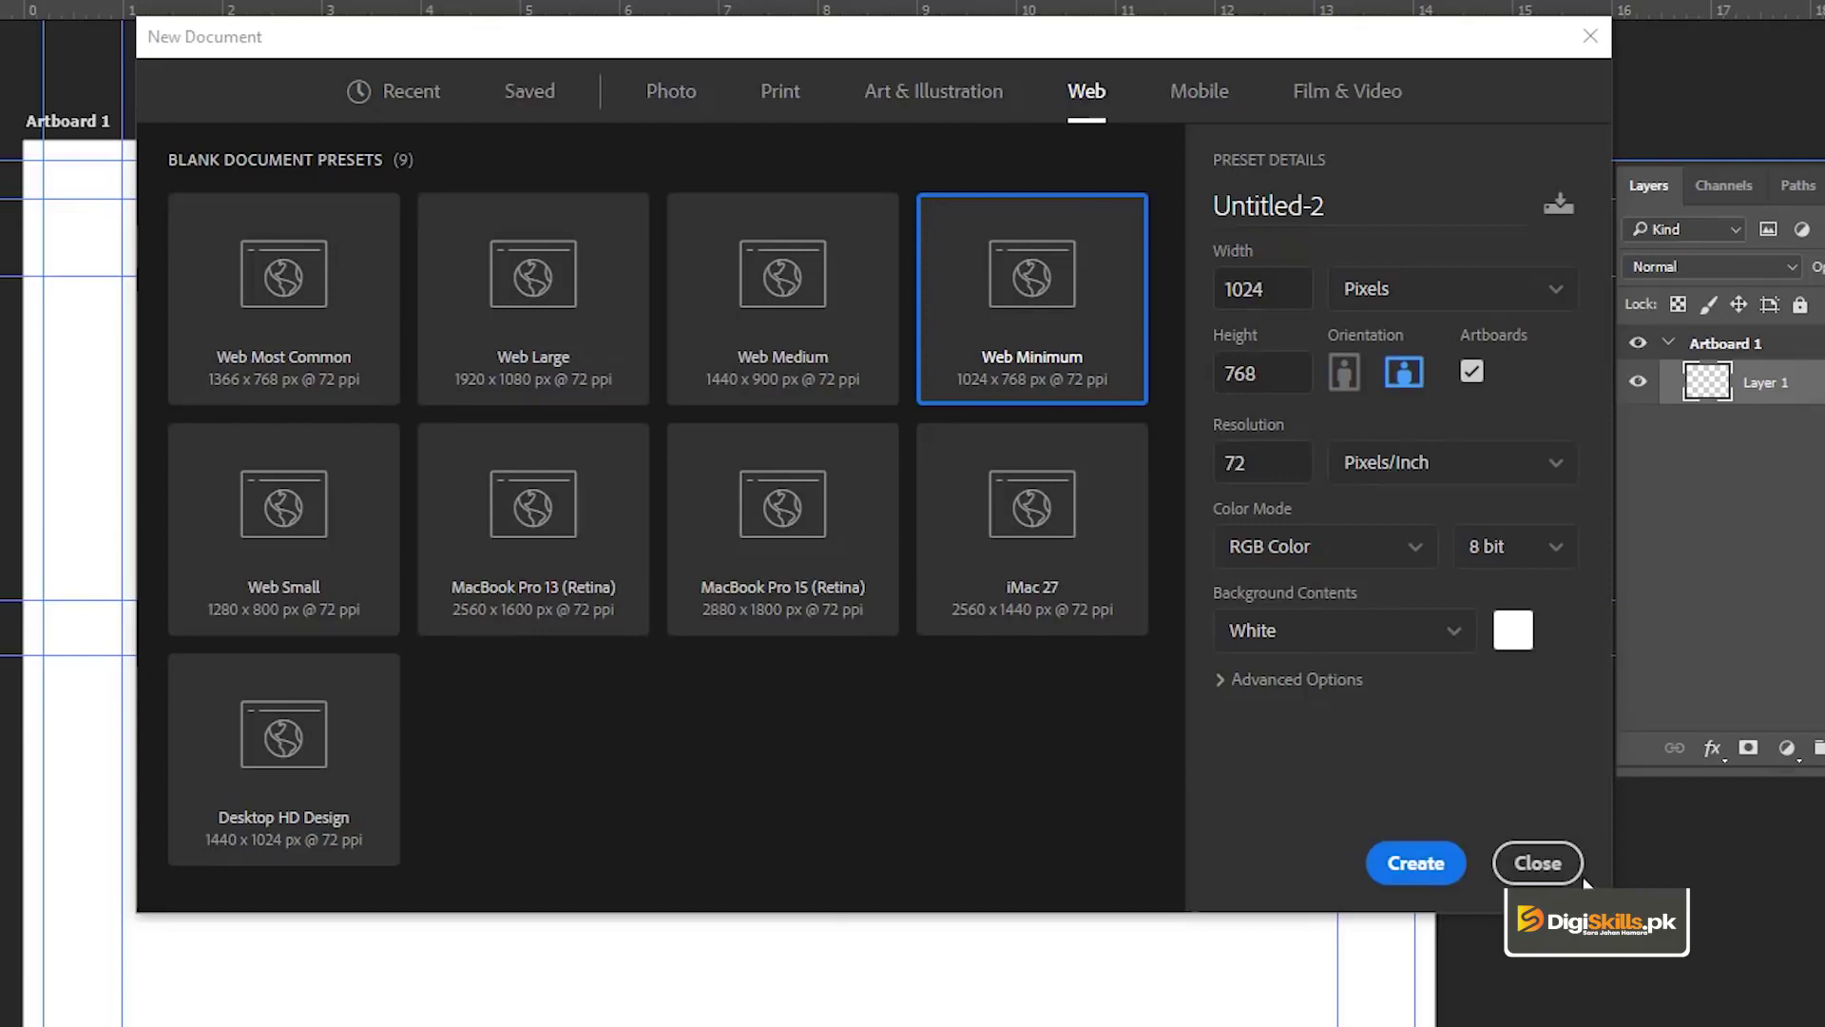
{"action": "left_click", "coordinate": [1417, 867]}
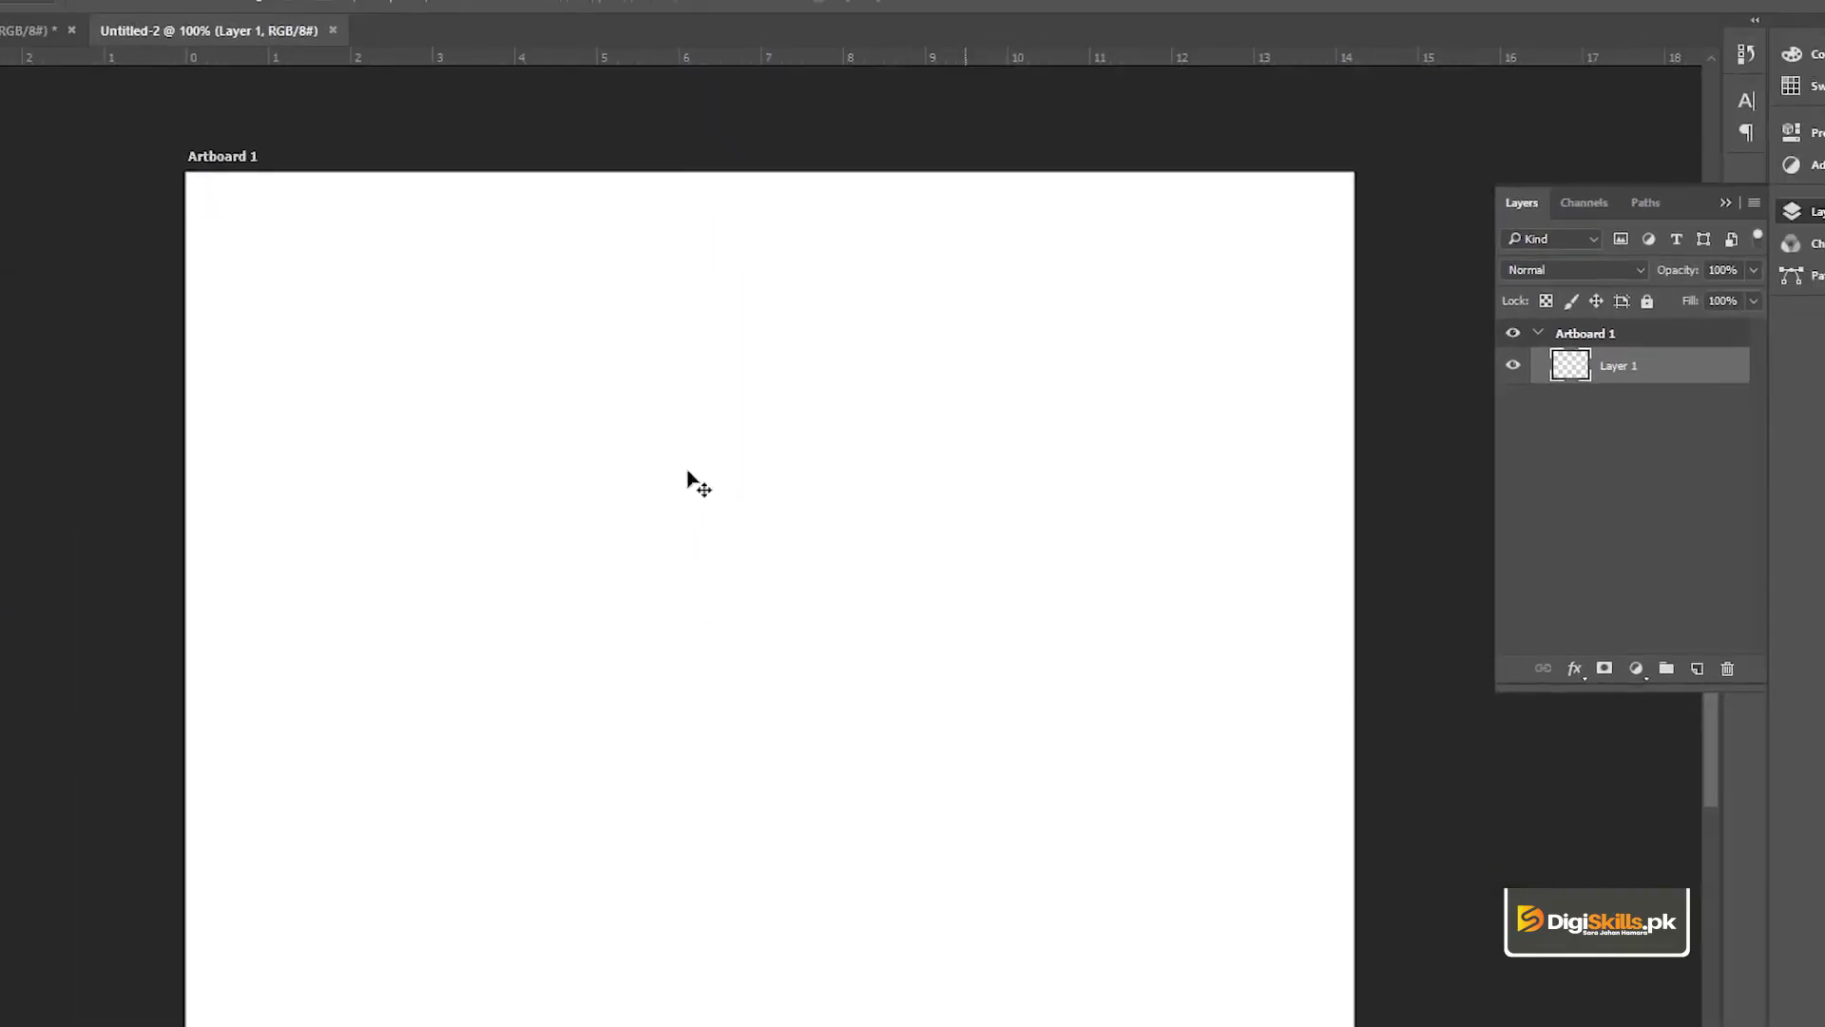
{"action": "key", "text": "ctrl+w"}
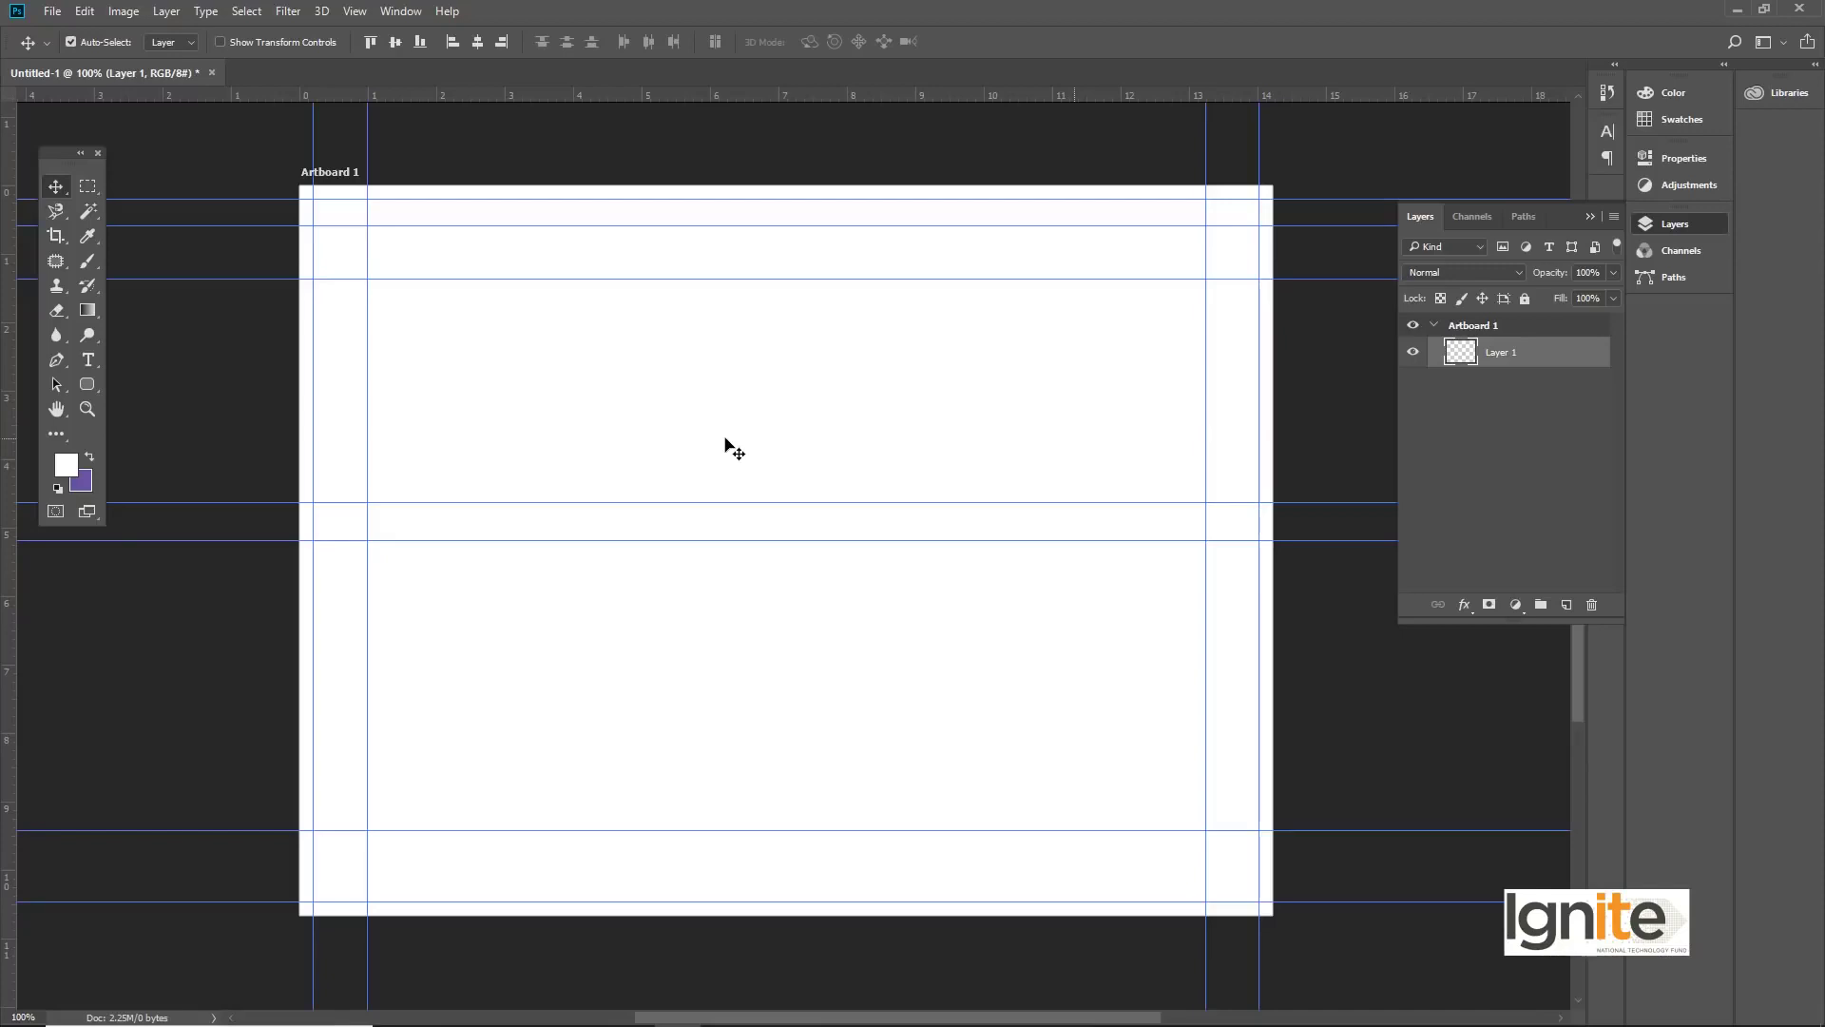
Step: Select a full-width strip from the artboard's top edge down to the second horizontal guide, fill it with black and deselect
{"action": "left_click", "coordinate": [791, 277], "text": "ctrl"}
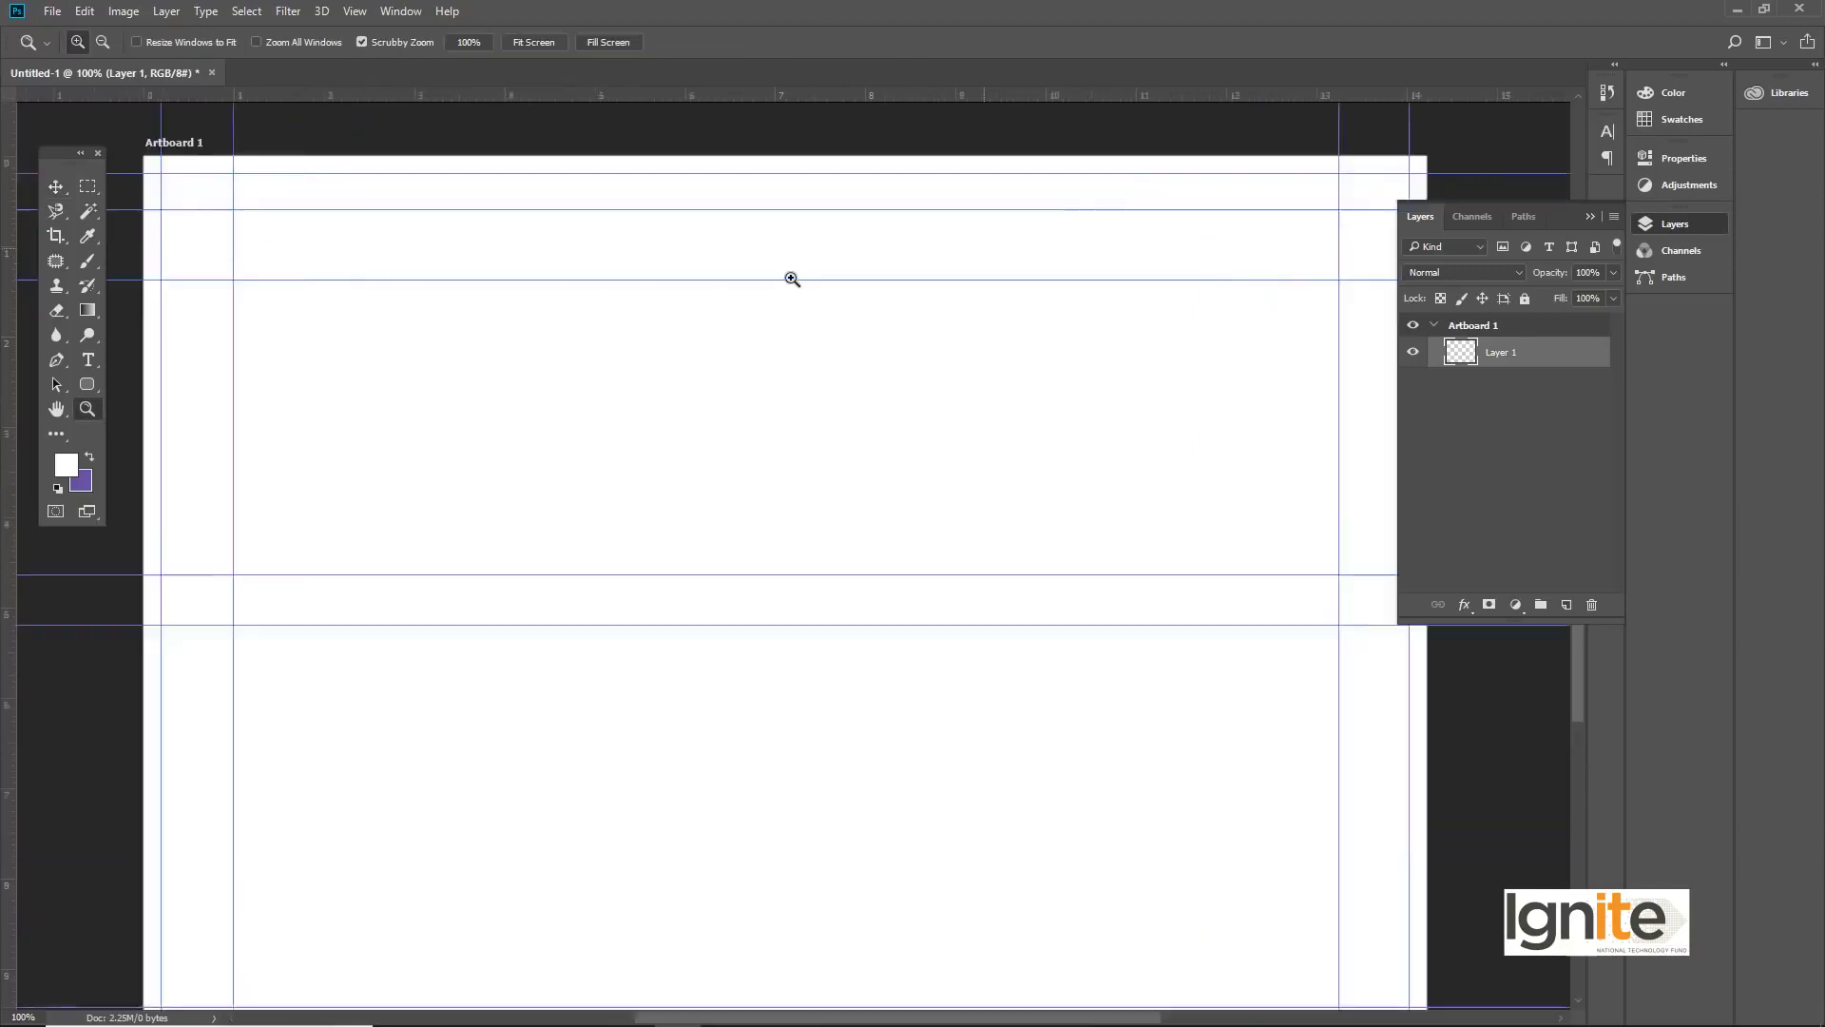
{"action": "left_click_drag", "start_coordinate": [722, 247], "coordinate": [745, 289]}
{"action": "left_click", "coordinate": [738, 299], "text": "alt"}
{"action": "scroll", "coordinate": [826, 338], "scroll_direction": "down", "scroll_amount": 5}
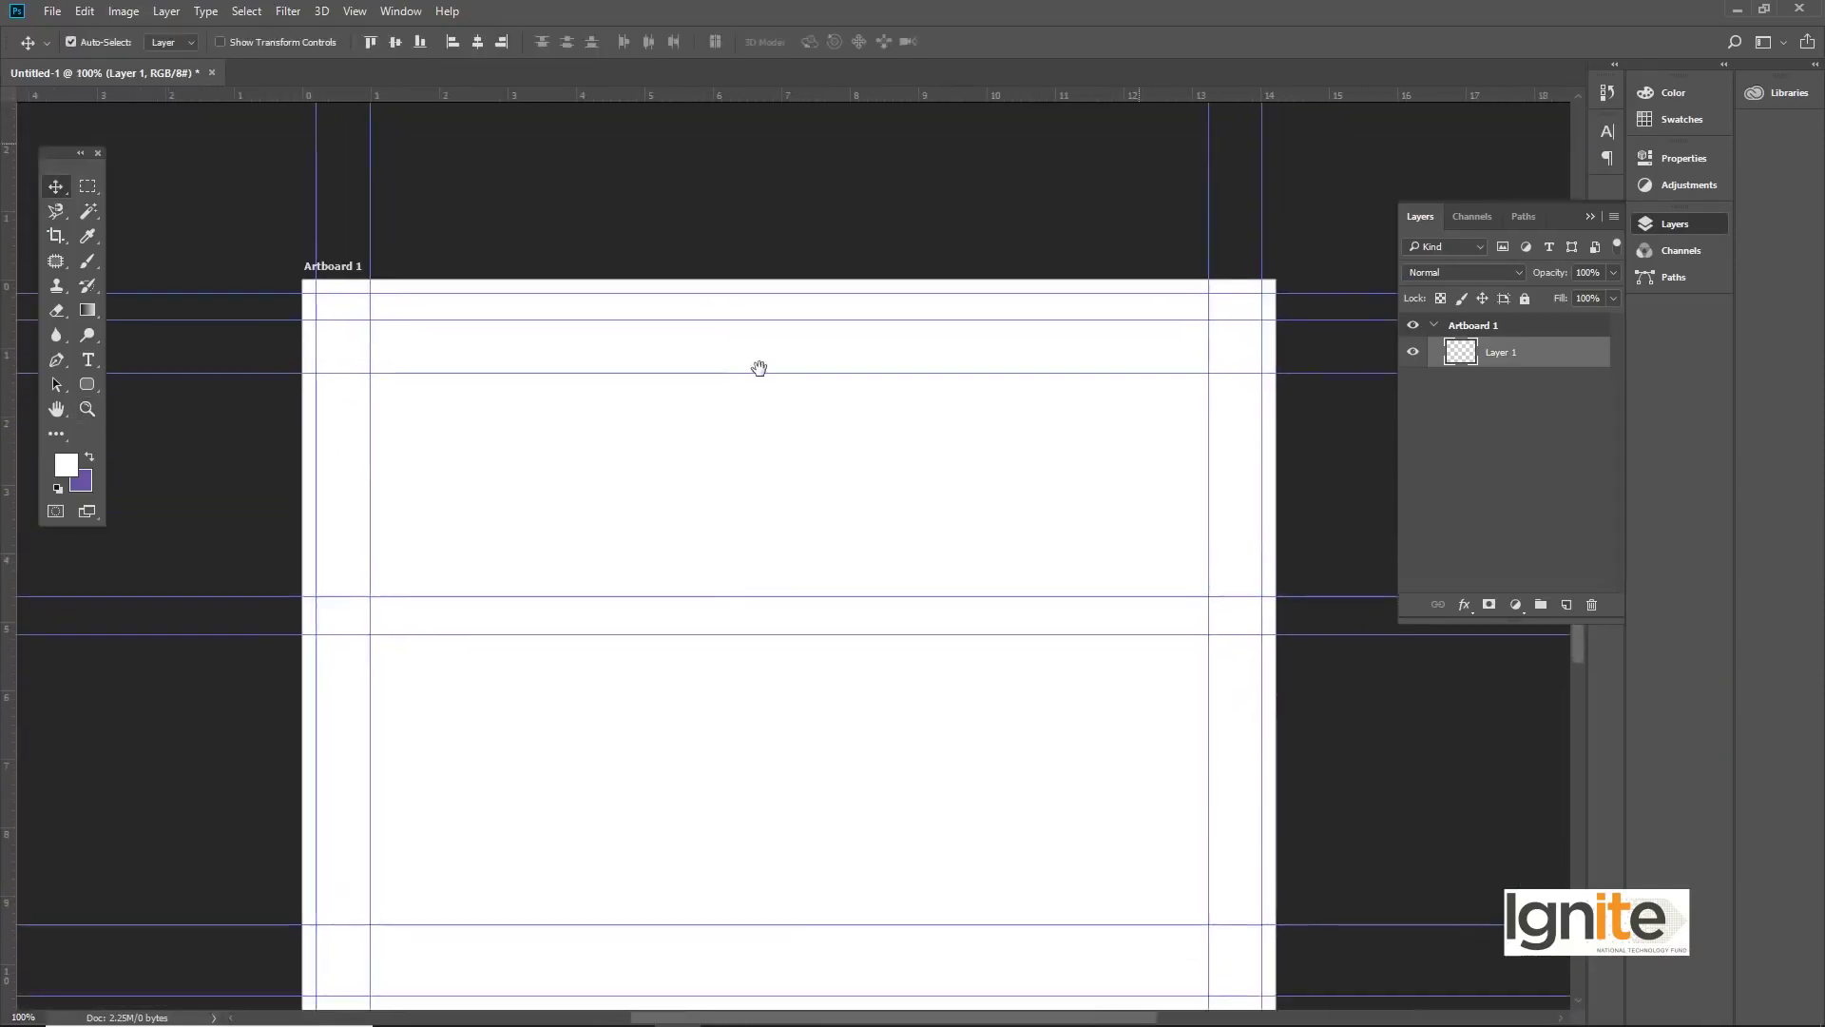
{"action": "left_click", "coordinate": [88, 186]}
{"action": "left_click_drag", "start_coordinate": [314, 226], "coordinate": [1304, 267]}
{"action": "key", "text": "v"}
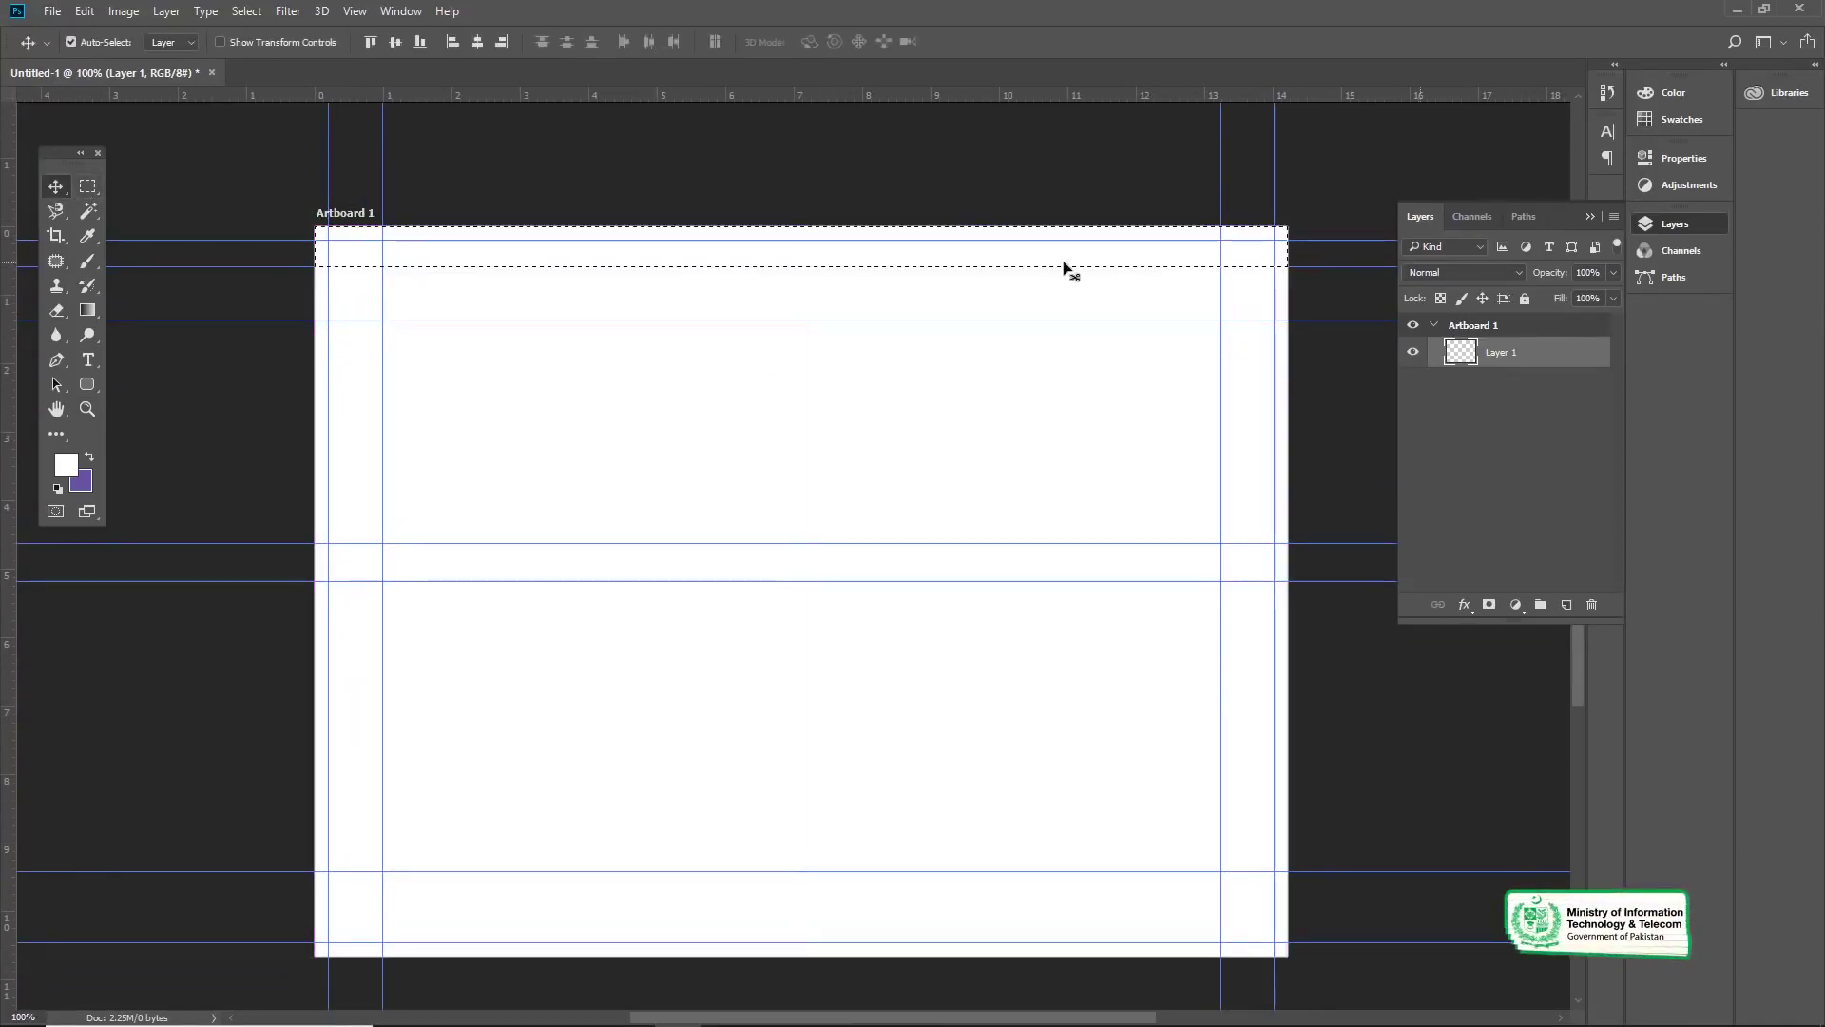
{"action": "left_click", "coordinate": [57, 486]}
{"action": "left_click", "coordinate": [64, 464]}
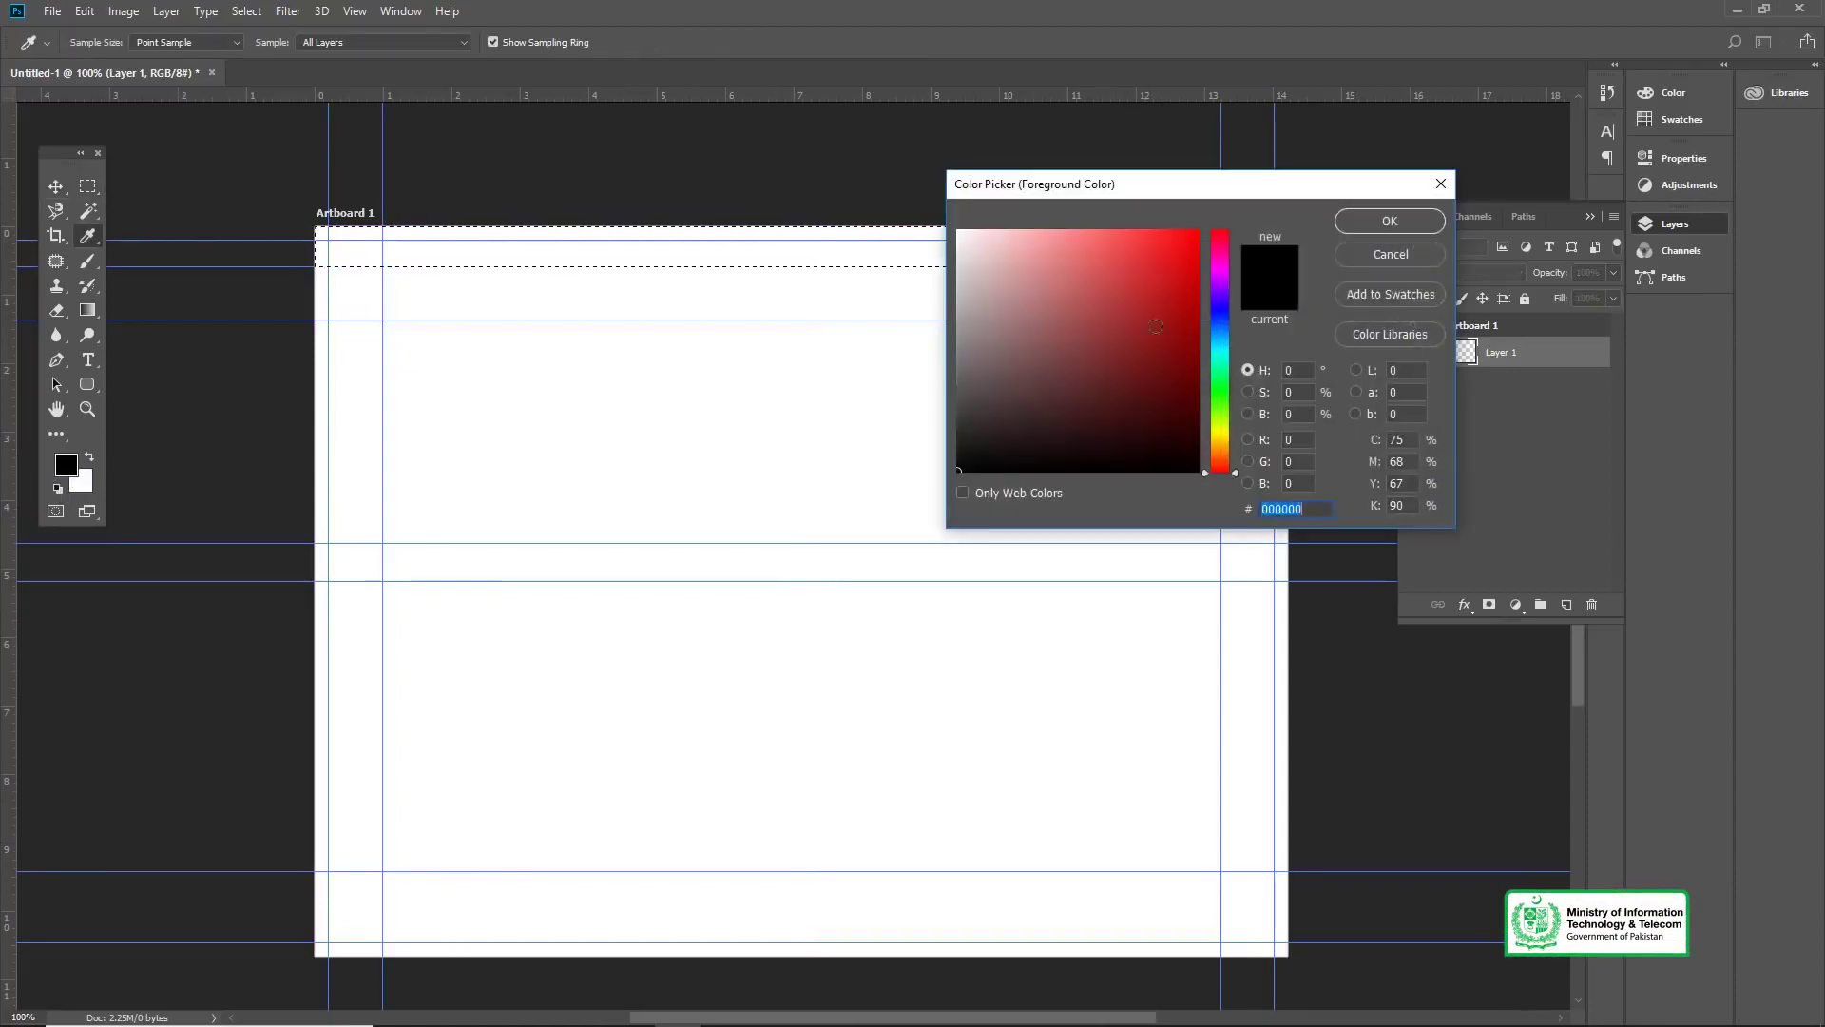
{"action": "key", "text": "Return"}
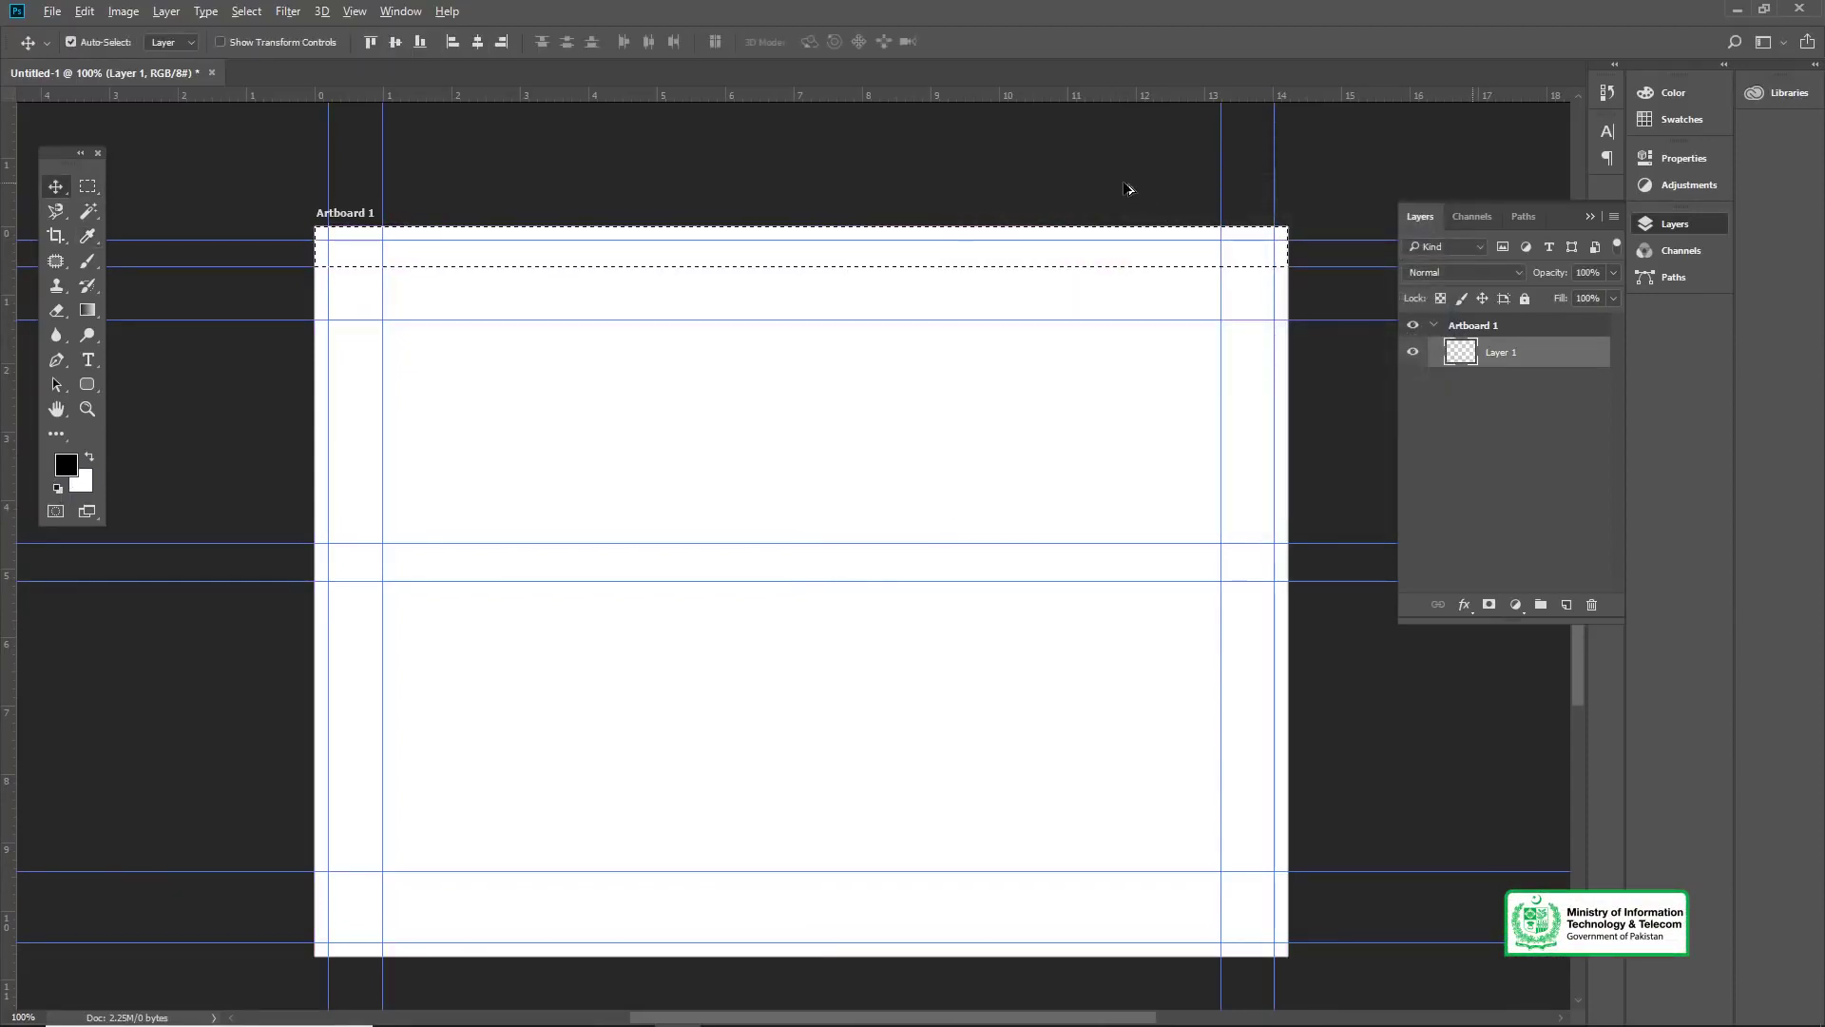
{"action": "key", "text": "alt+BackSpace"}
{"action": "key", "text": "ctrl+d"}
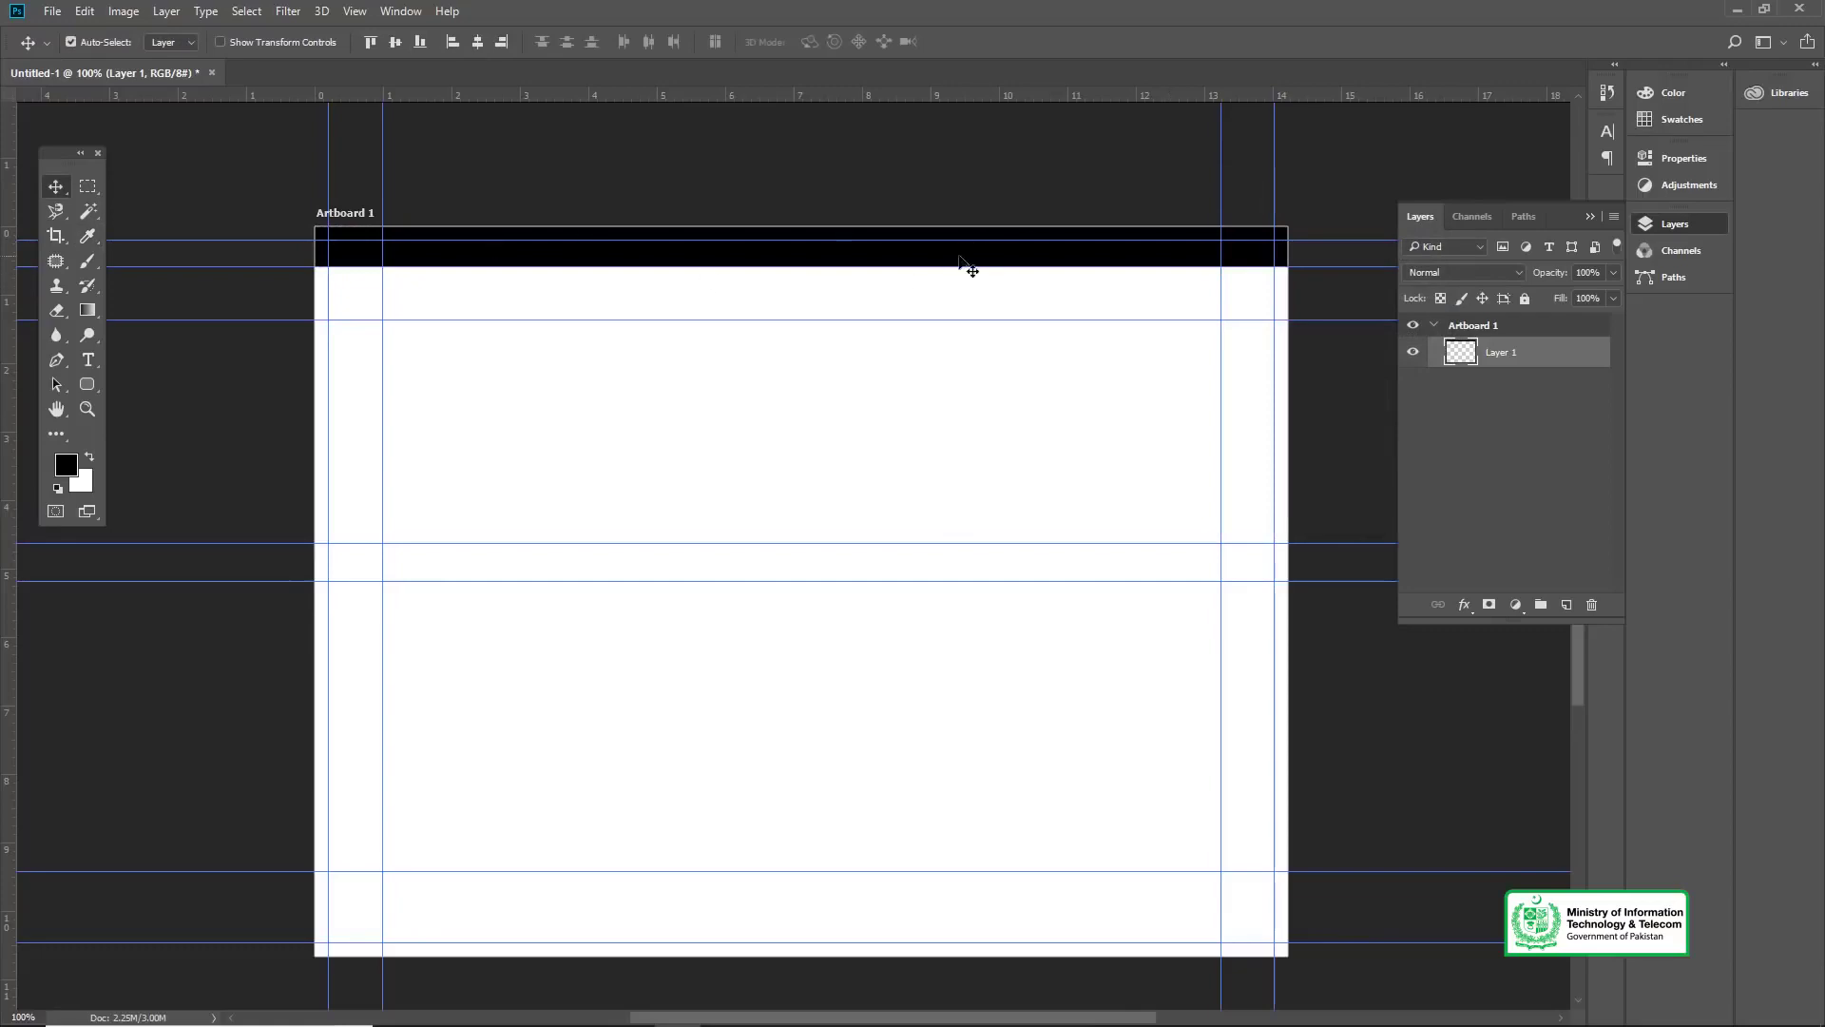
{"action": "key", "text": "z"}
{"action": "left_click", "coordinate": [939, 309]}
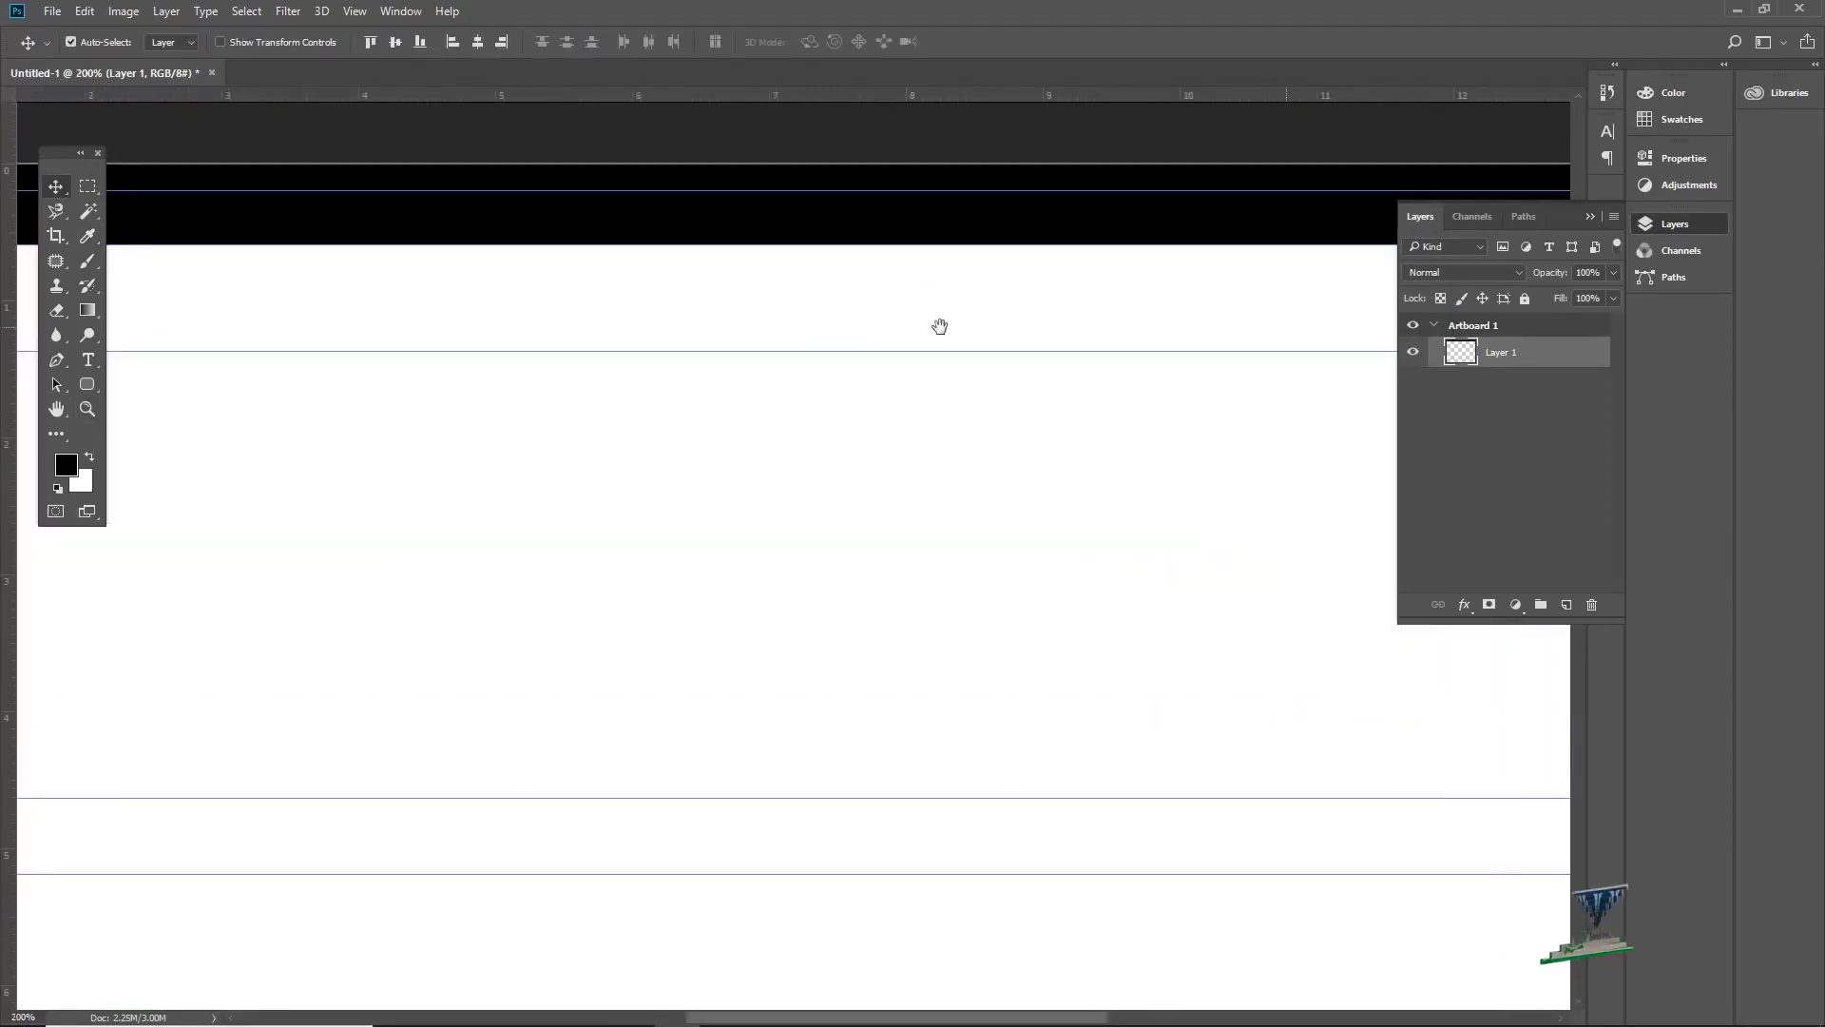
{"action": "left_click", "coordinate": [985, 344], "text": "alt"}
{"action": "key", "text": "v"}
{"action": "left_click_drag", "start_coordinate": [935, 297], "coordinate": [957, 224]}
{"action": "left_click_drag", "start_coordinate": [830, 511], "coordinate": [874, 323]}
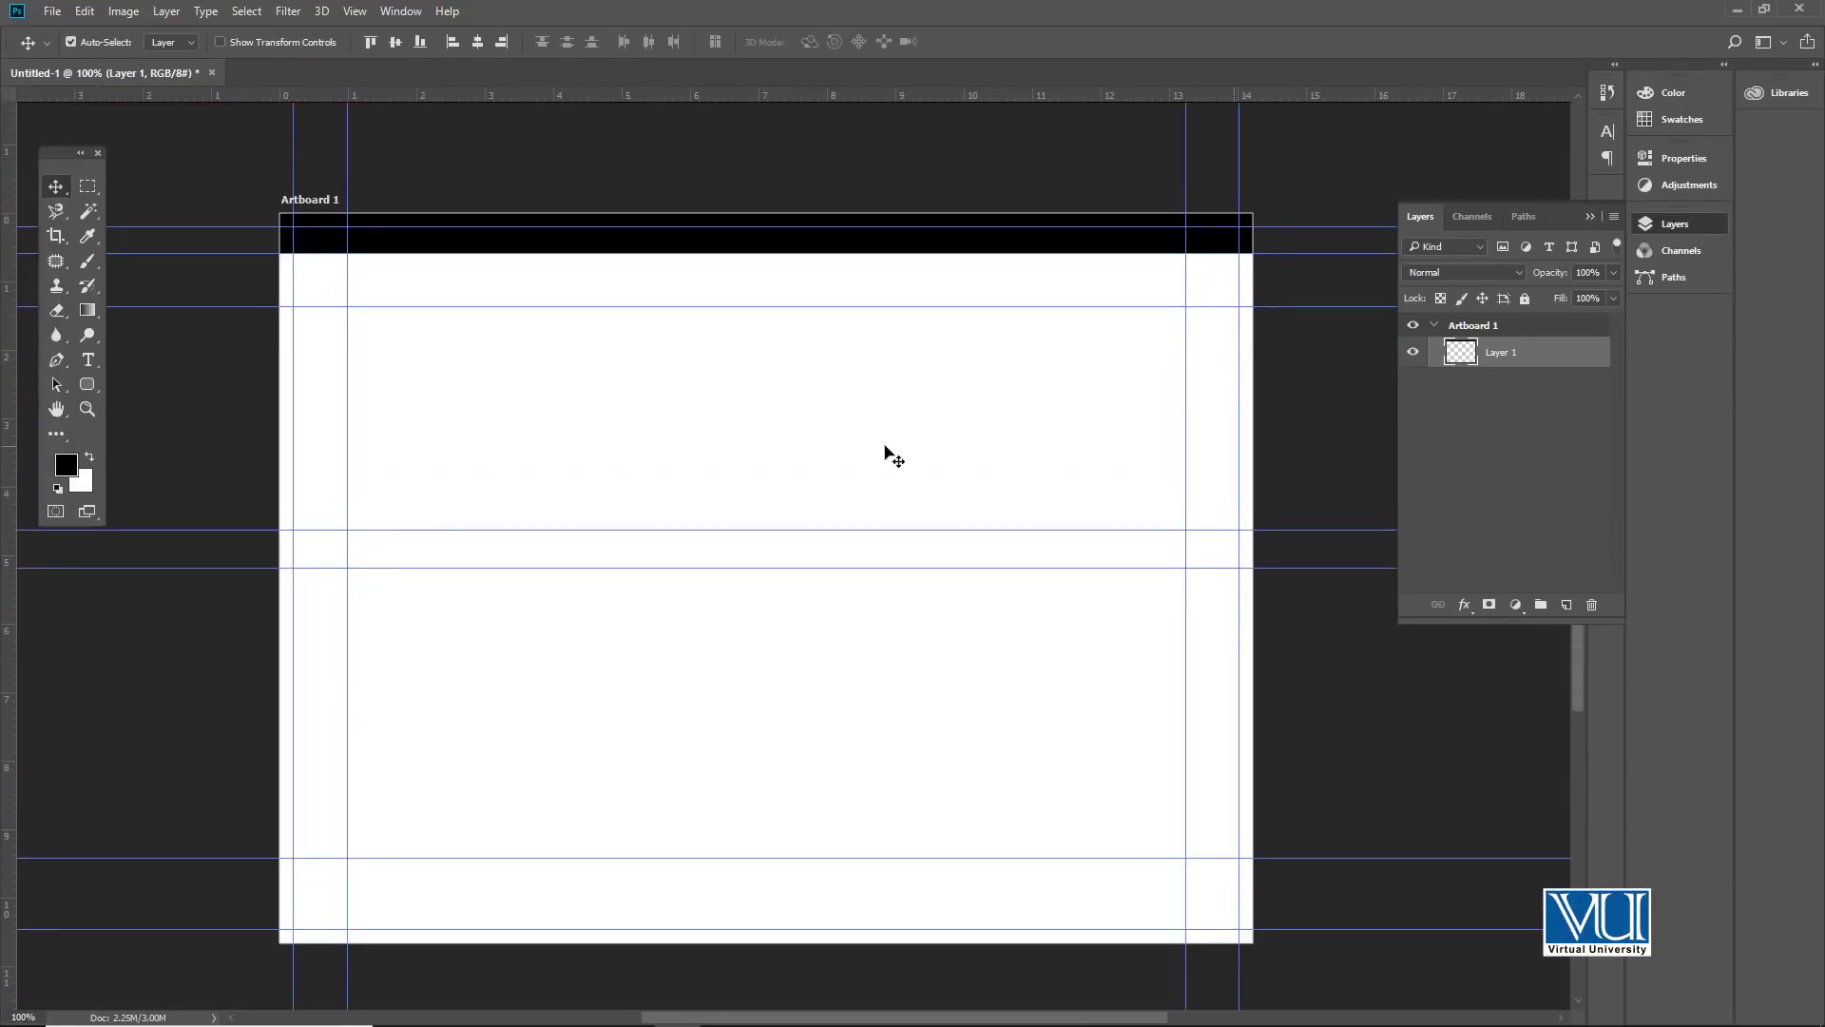
Step: Place the bell image "1" from the project's Icons folder onto the black header bar, scaled to 7.57%
{"action": "left_click", "coordinate": [632, 1010]}
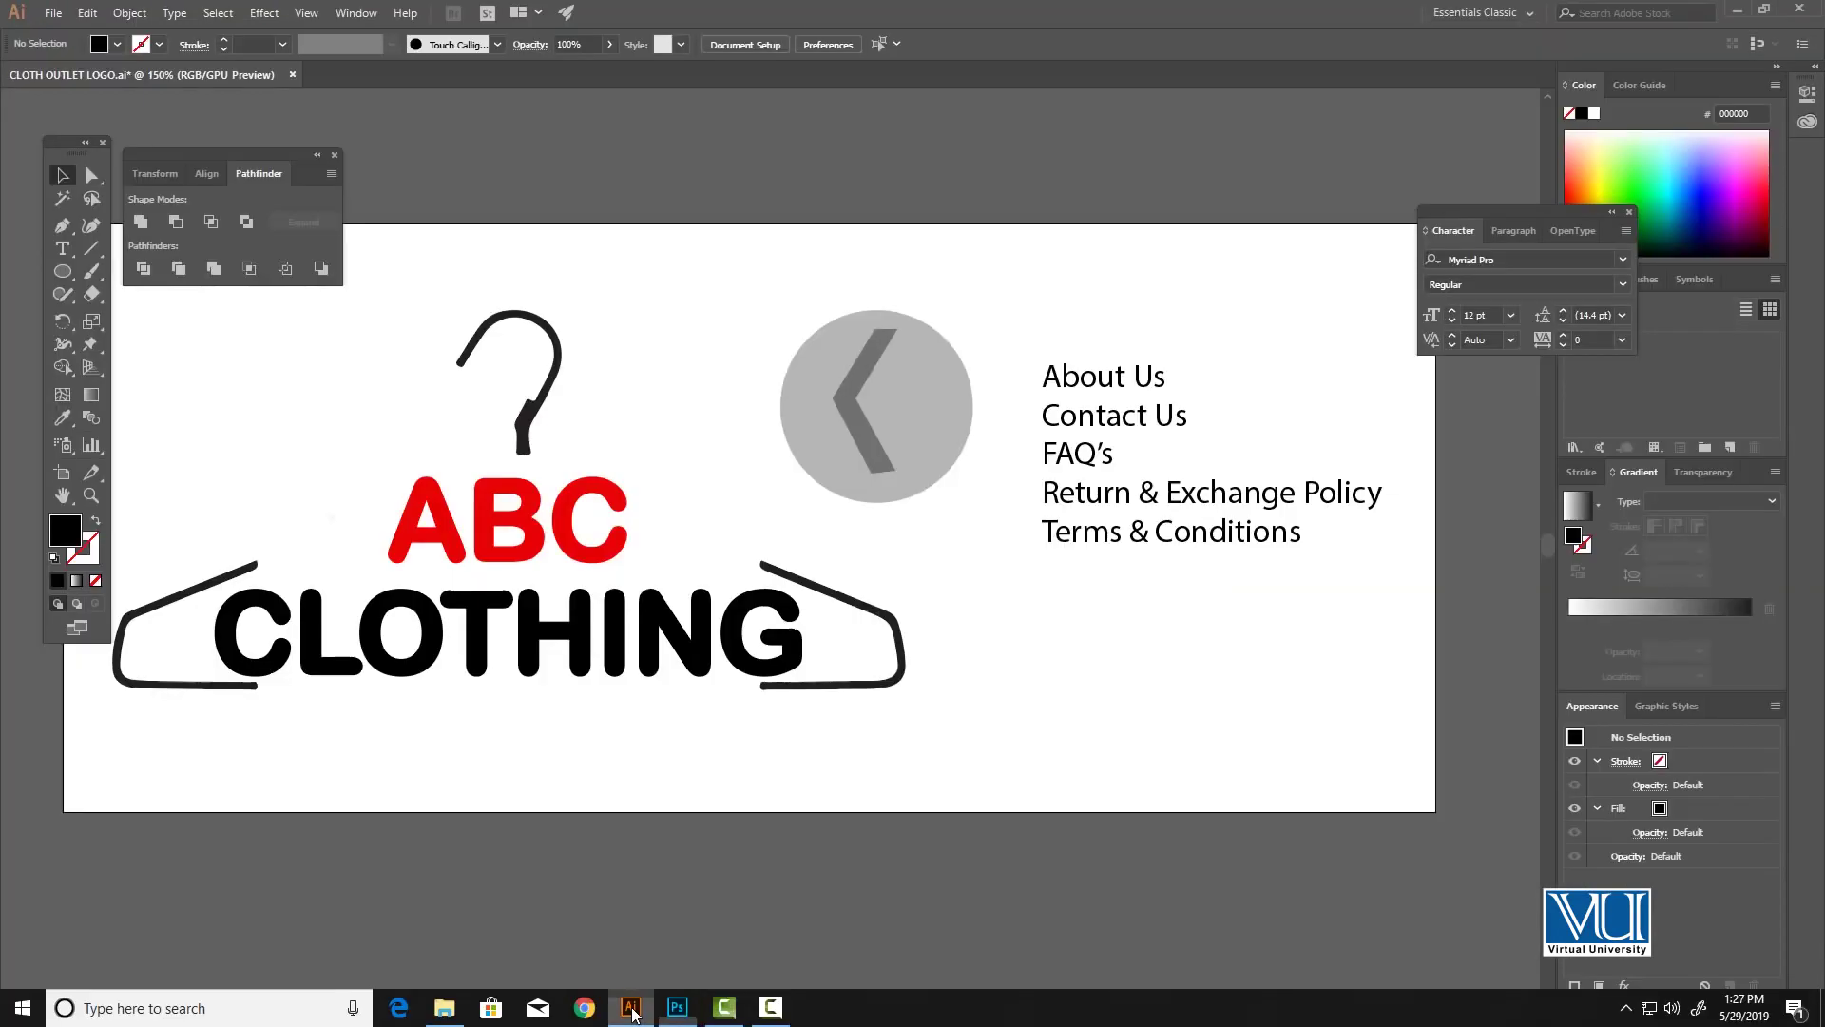
{"action": "left_click", "coordinate": [632, 1010]}
{"action": "left_click", "coordinate": [444, 1008]}
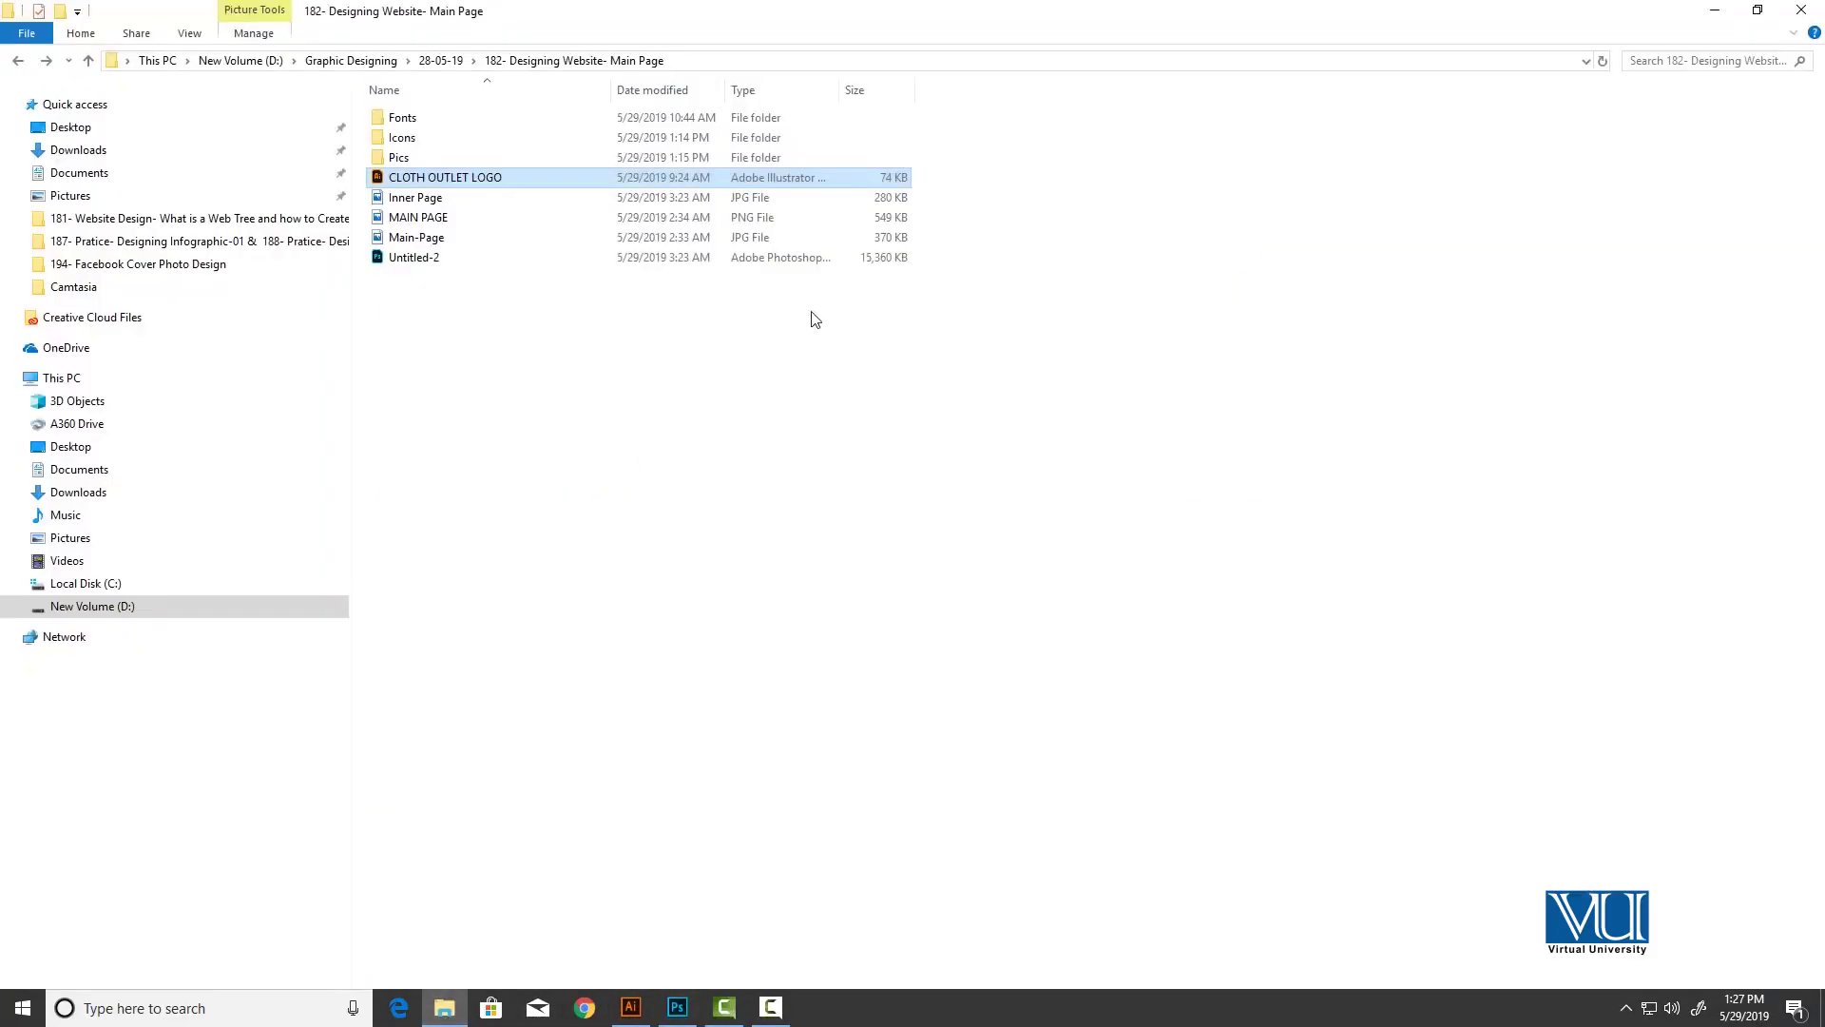
{"action": "double_click", "coordinate": [481, 142]}
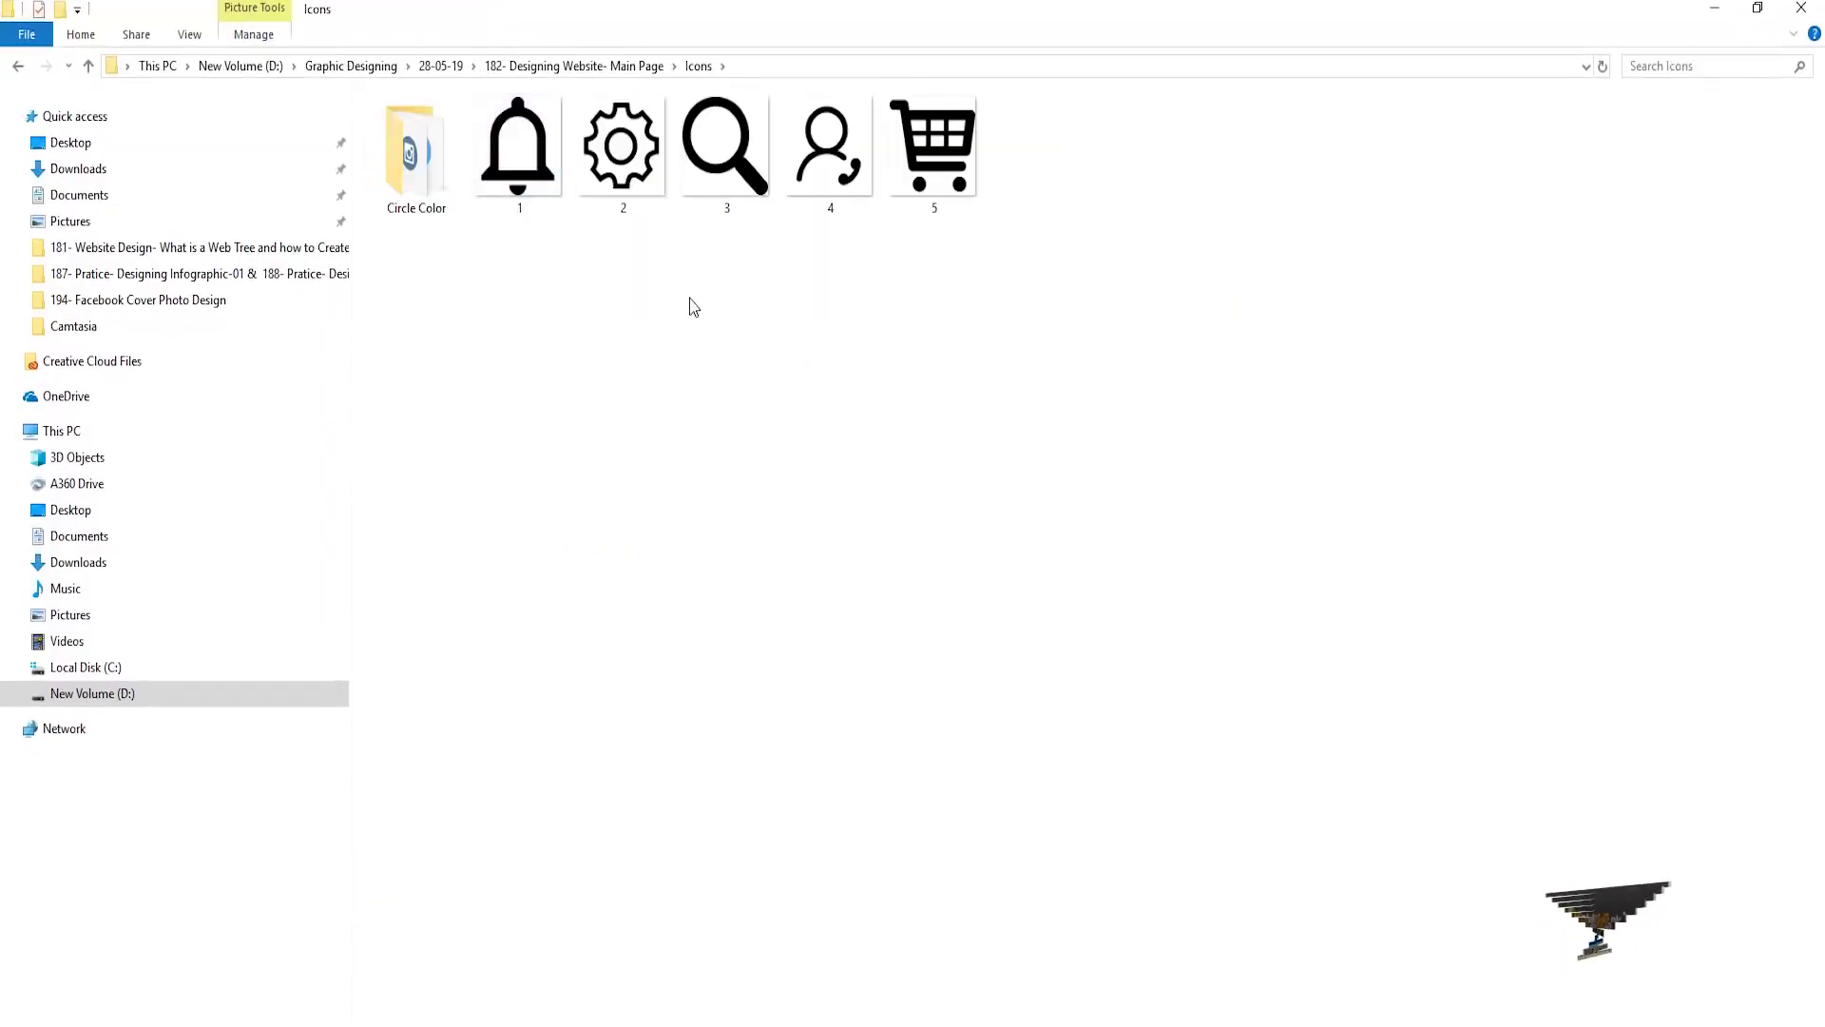
{"action": "left_click_drag", "start_coordinate": [516, 185], "coordinate": [699, 304]}
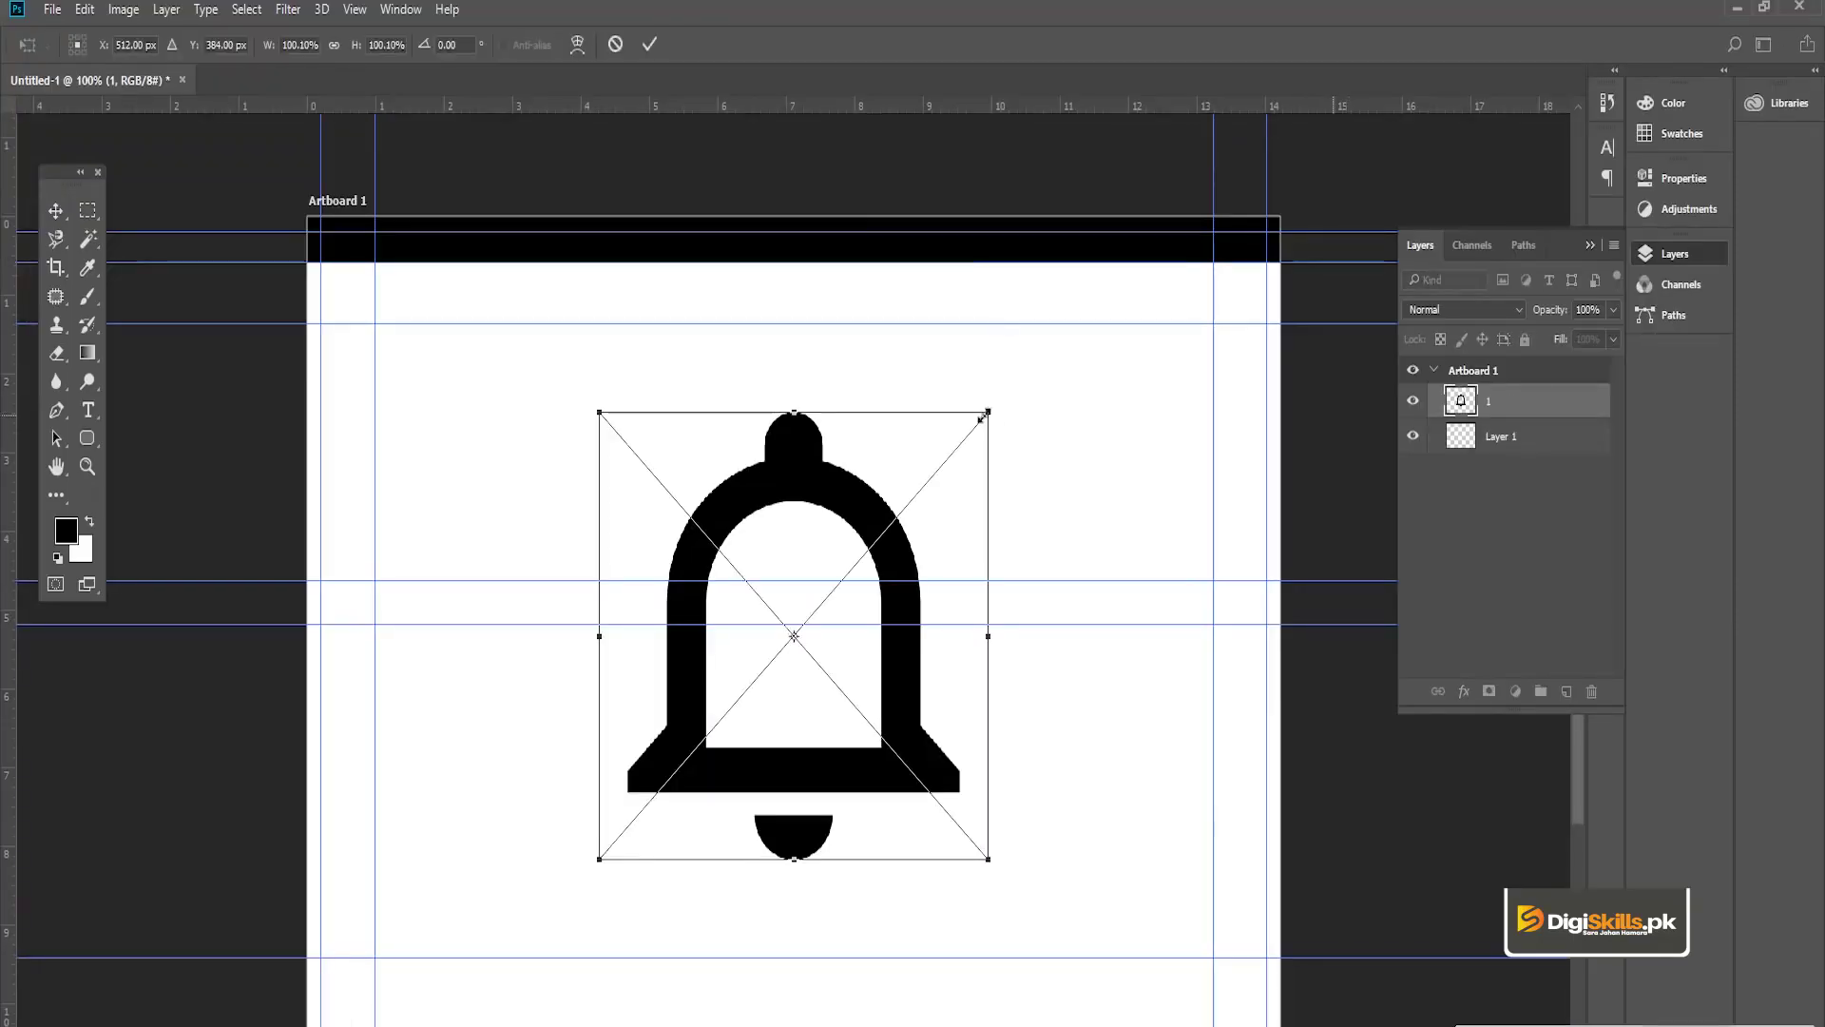
{"action": "left_click_drag", "start_coordinate": [983, 418], "coordinate": [823, 244]}
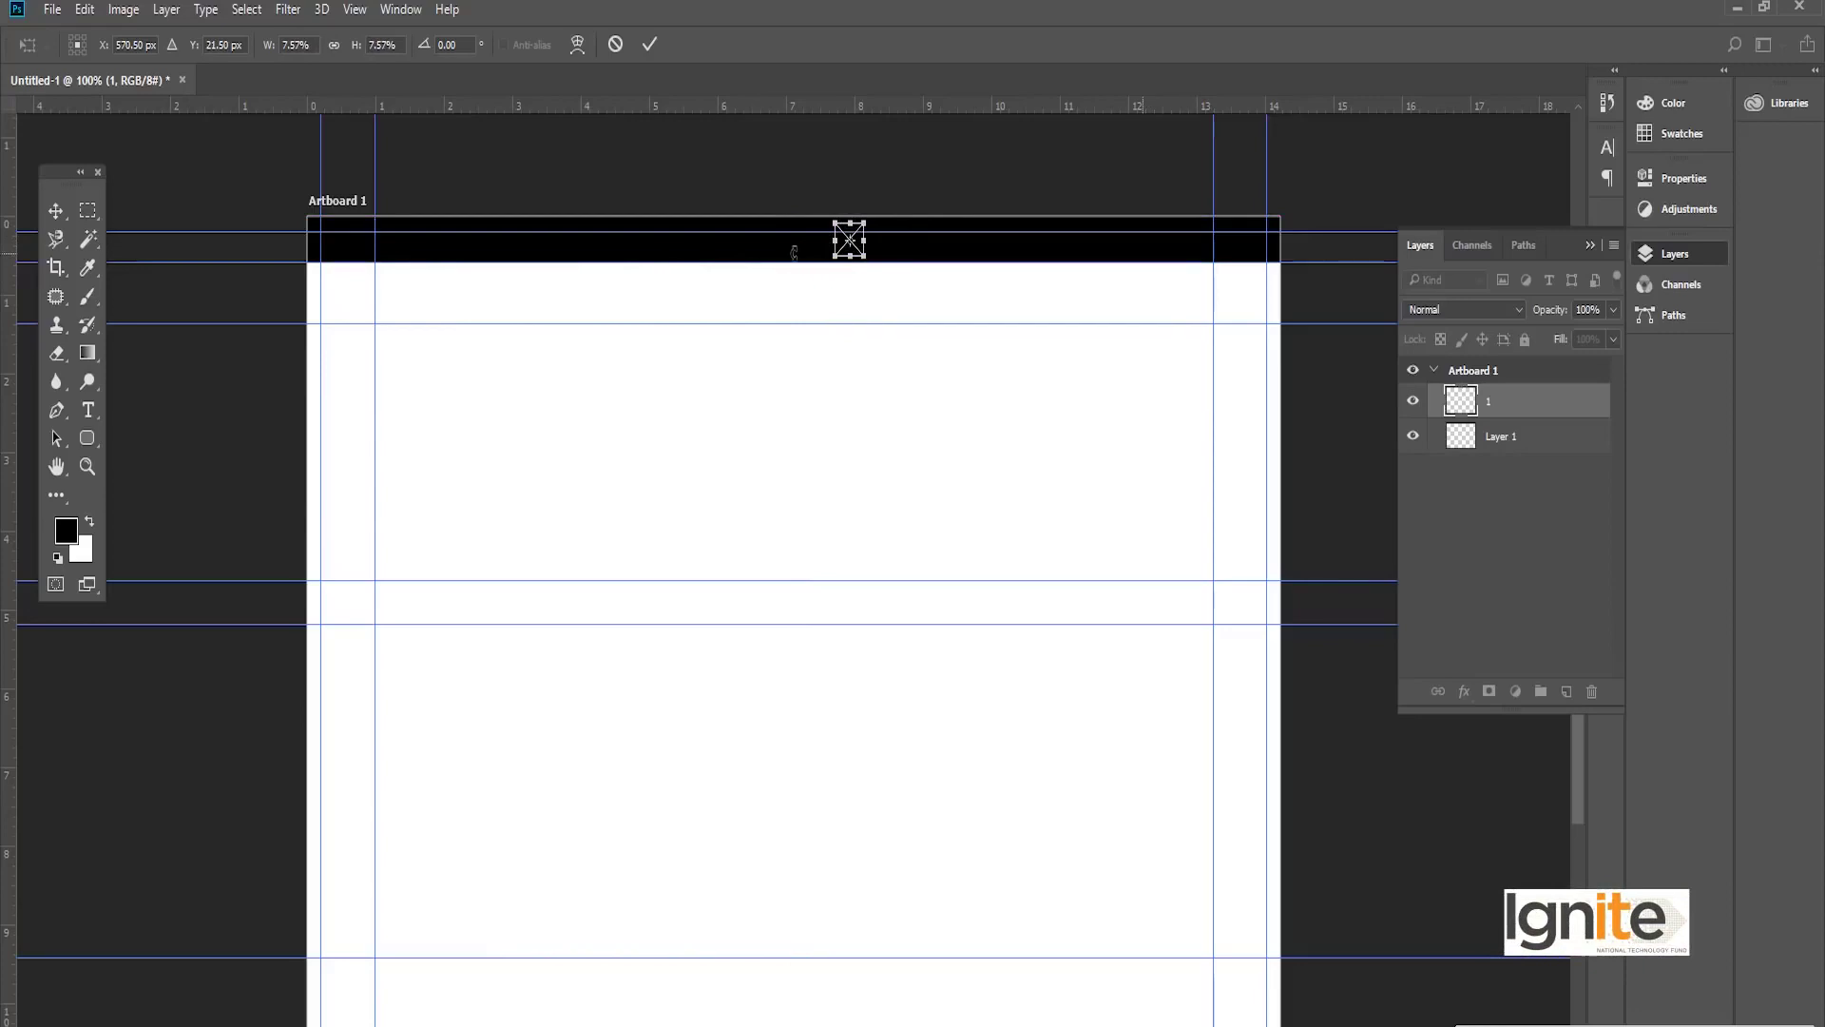
{"action": "key", "text": "Return"}
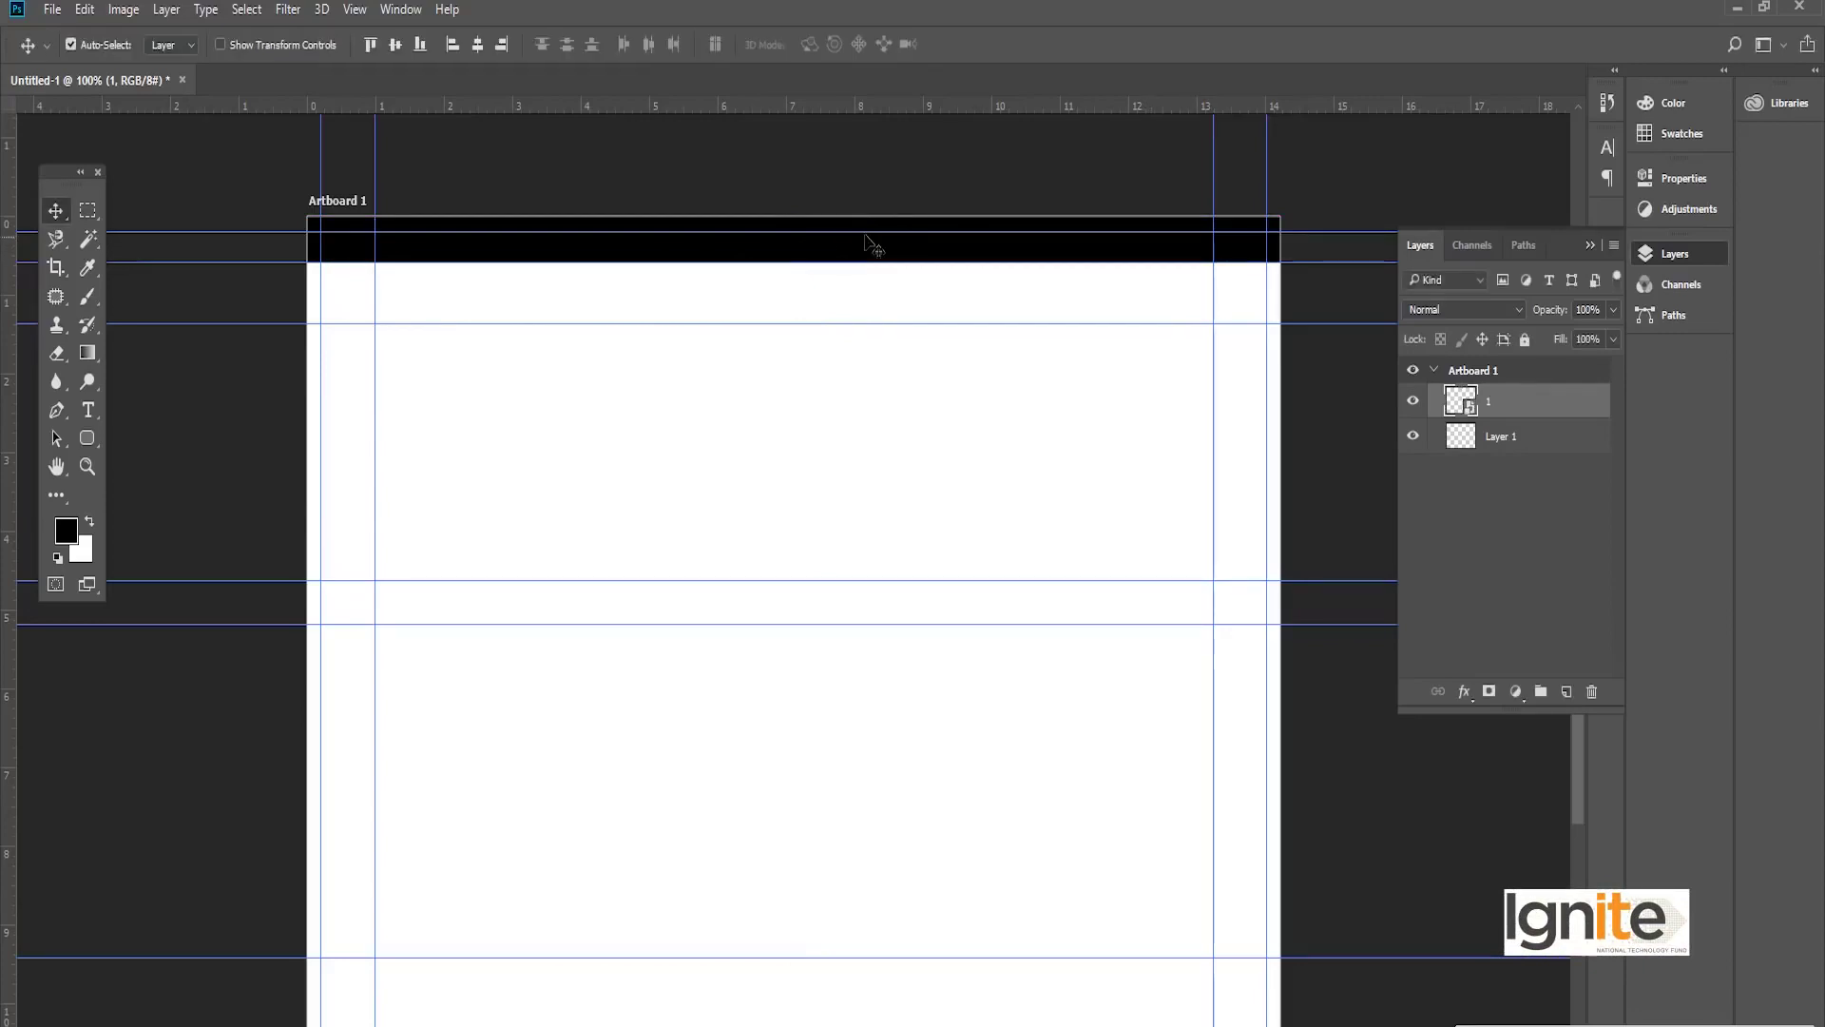
{"action": "right_click", "coordinate": [1490, 420]}
{"action": "left_click", "coordinate": [1559, 449]}
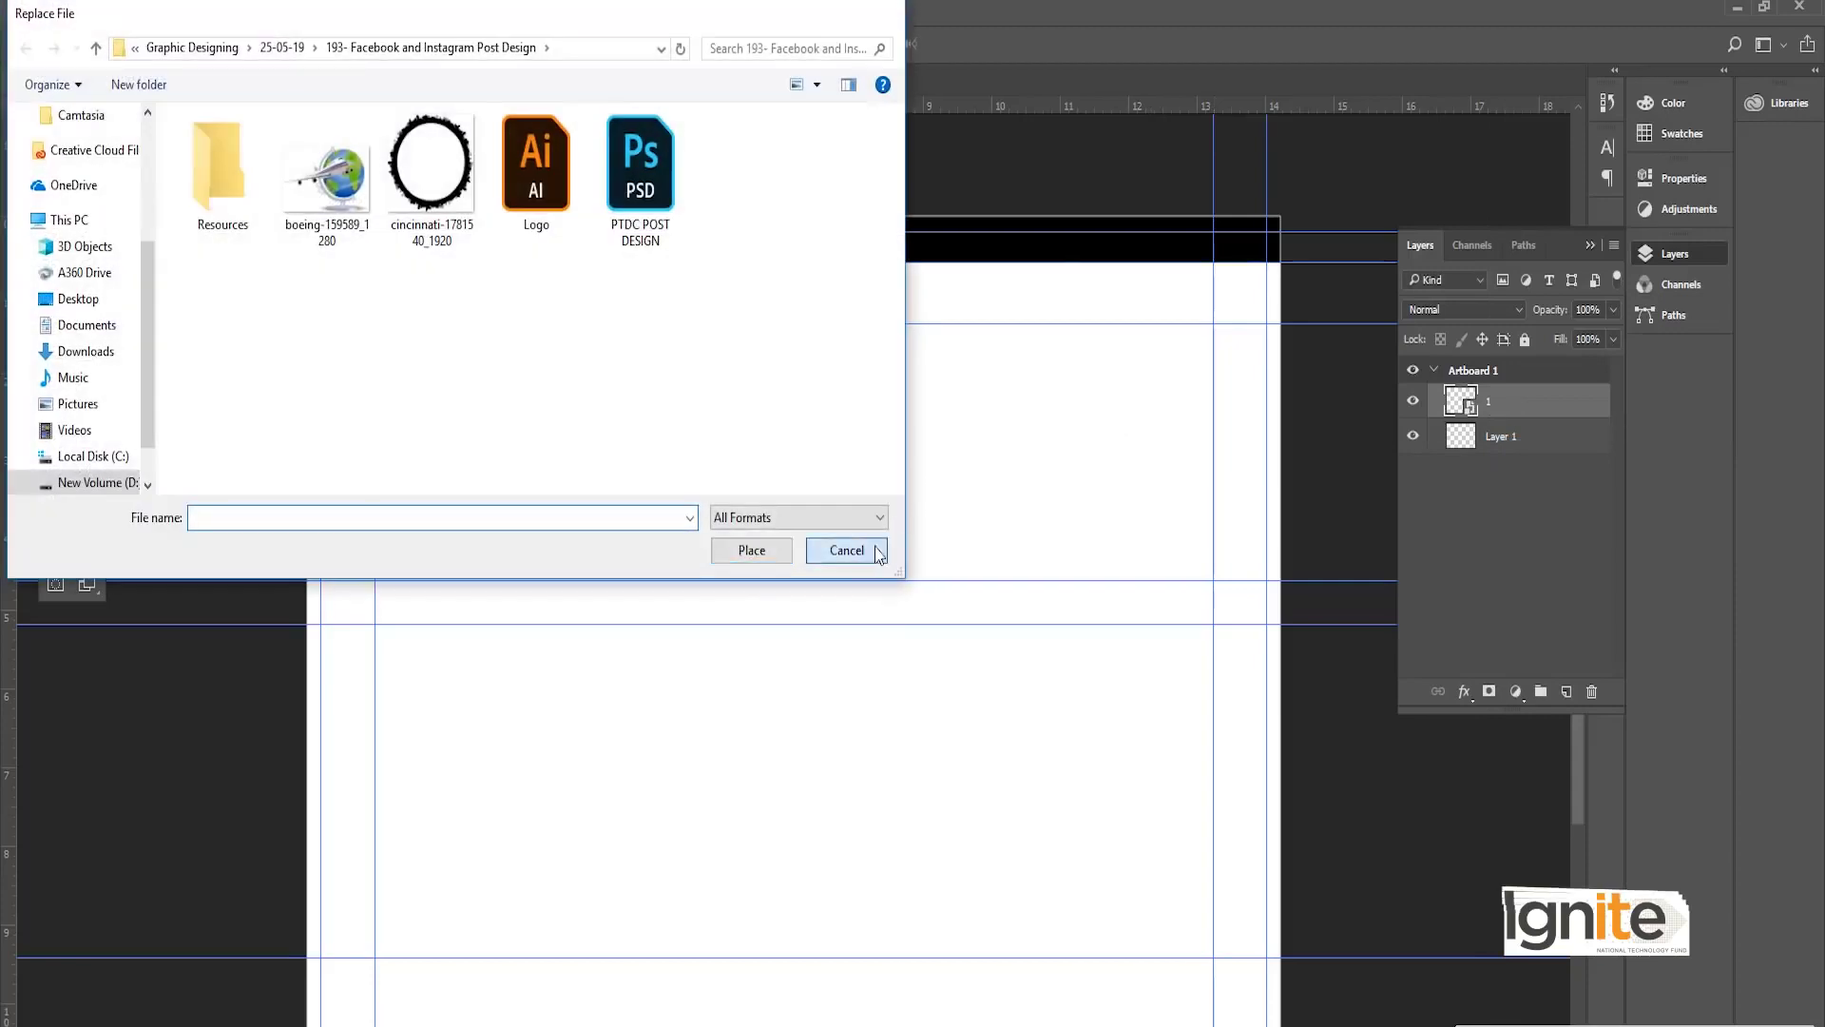
{"action": "left_click", "coordinate": [867, 548]}
Step: Rasterize the bell icon's layer and lock its transparent pixels
{"action": "right_click", "coordinate": [1510, 408]}
{"action": "left_click", "coordinate": [1573, 531]}
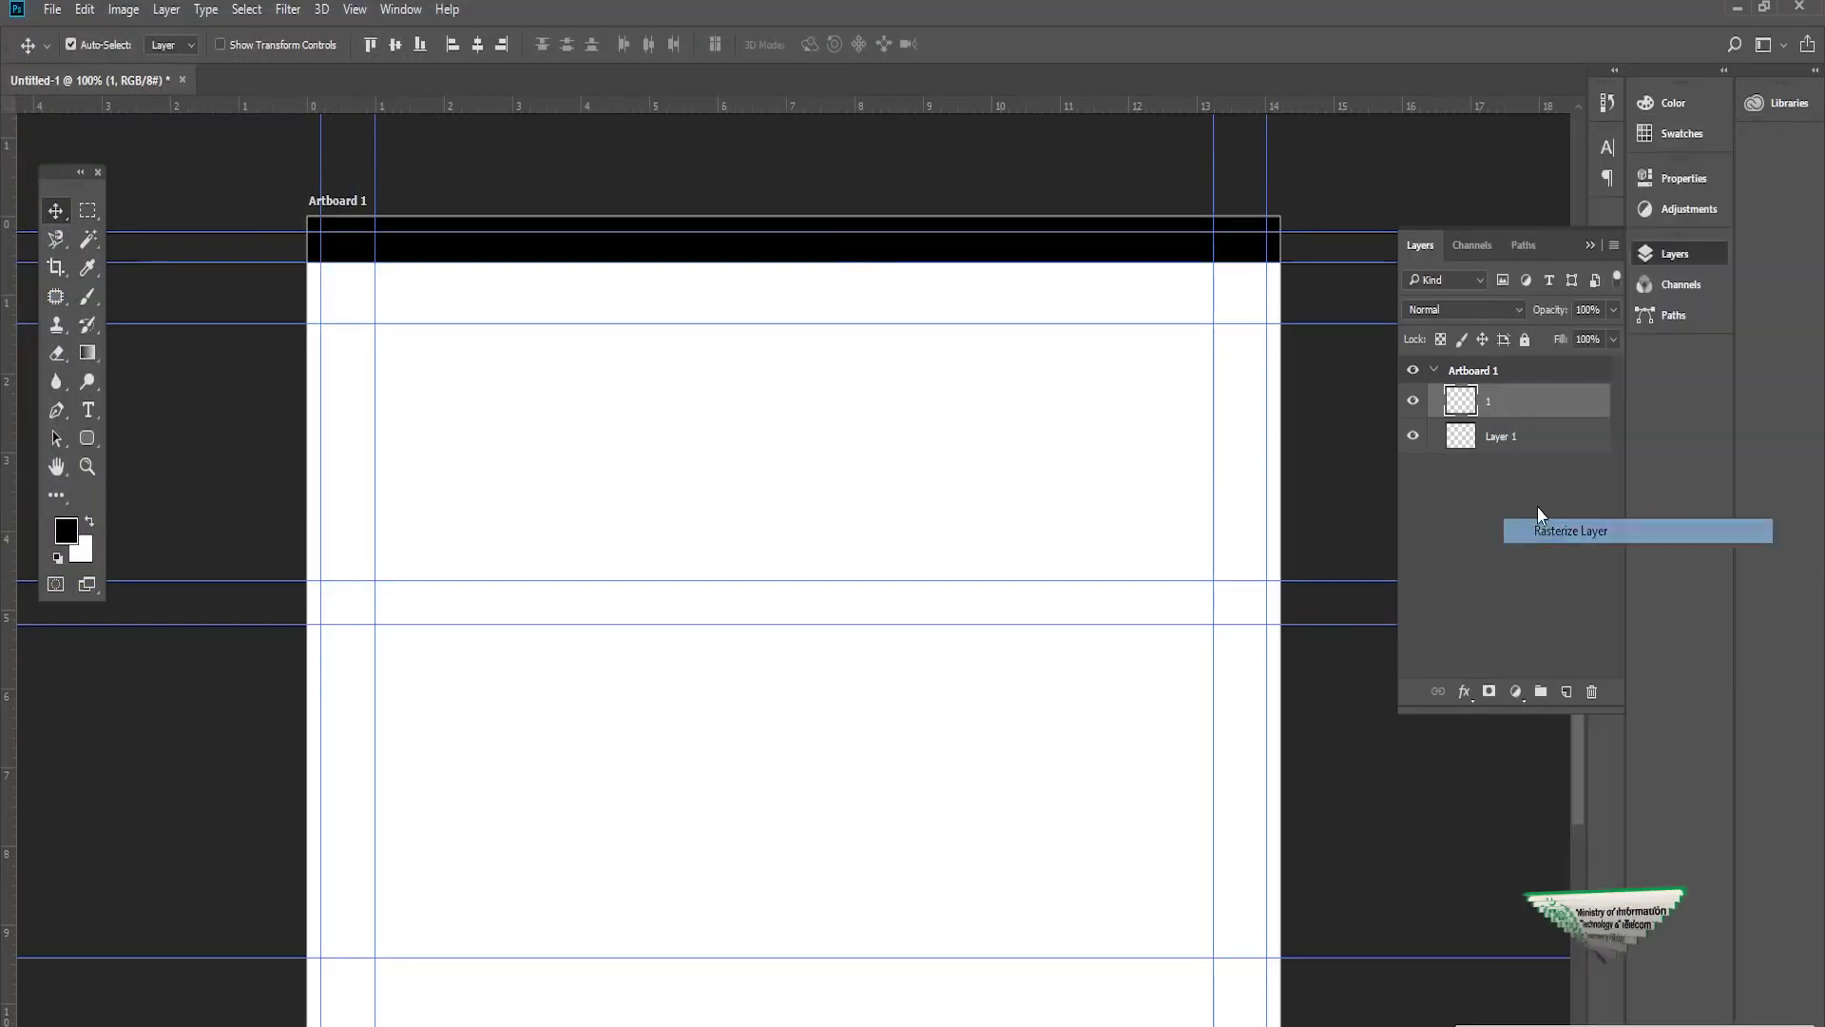
{"action": "left_click", "coordinate": [1457, 343]}
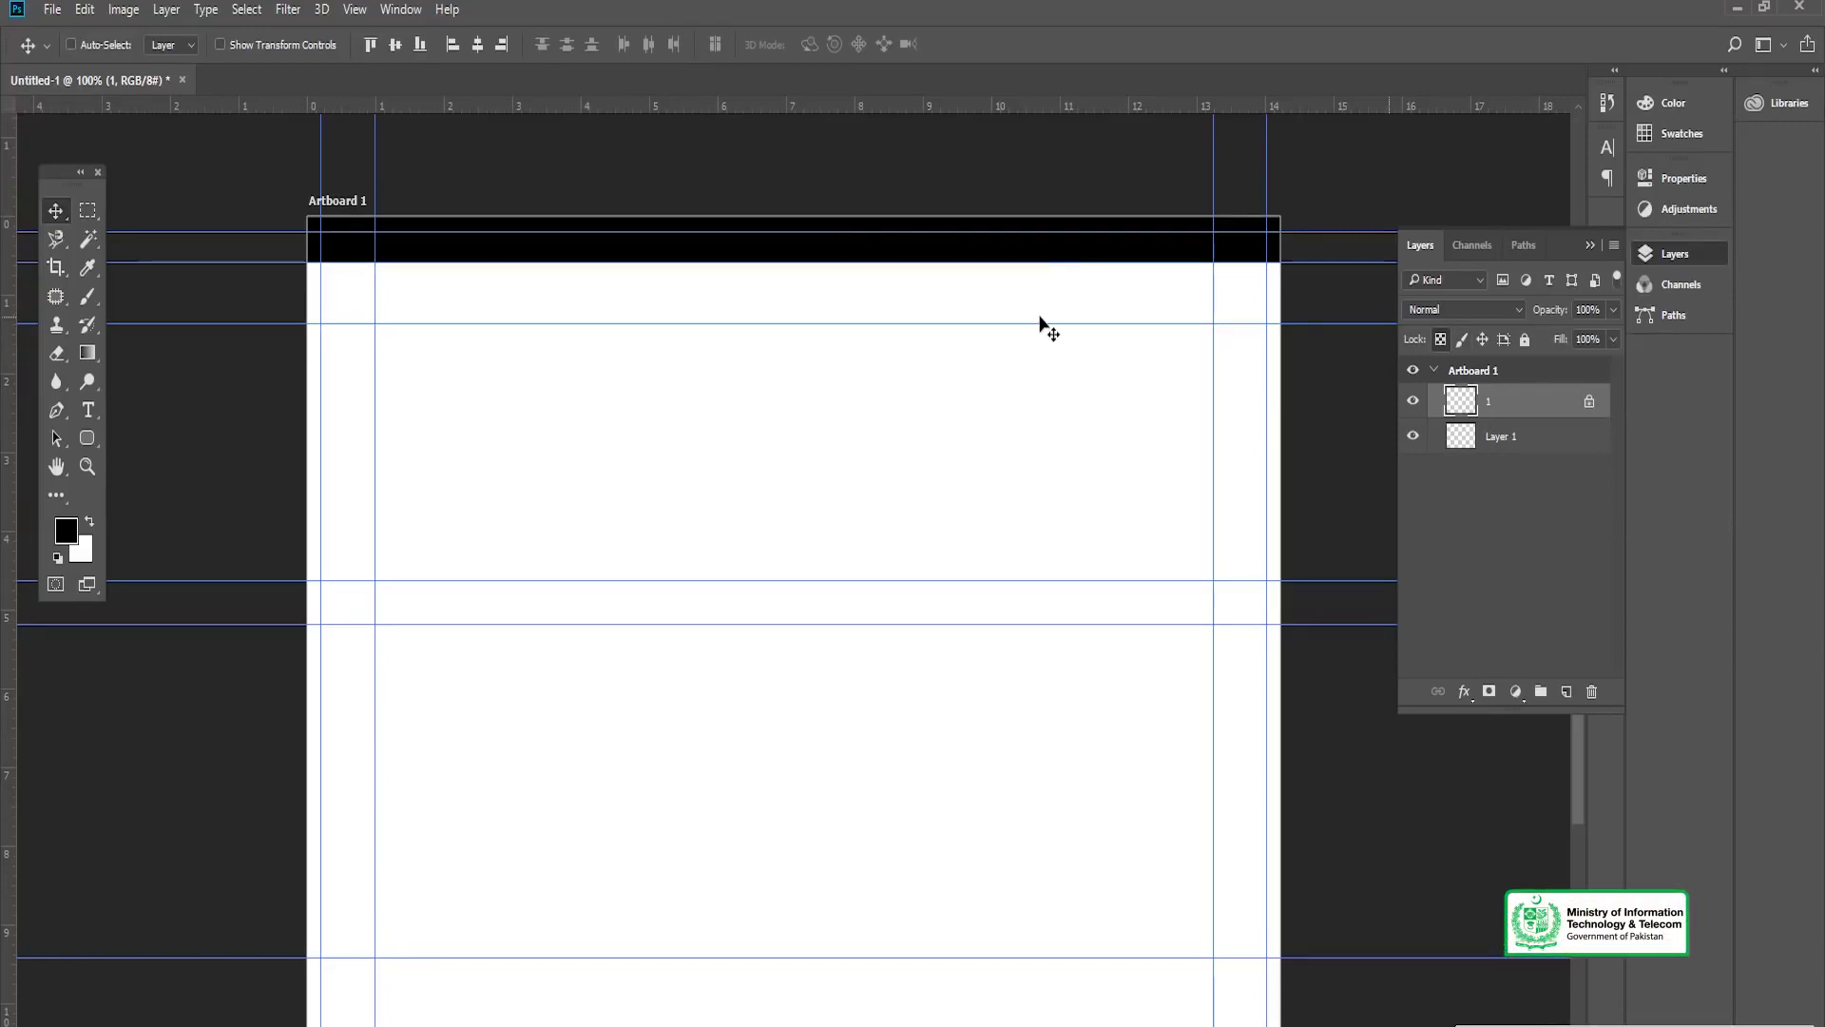
Step: Move the bell icon down into the white area below the black bar and fill it with white
{"action": "key", "text": "ctrl+t"}
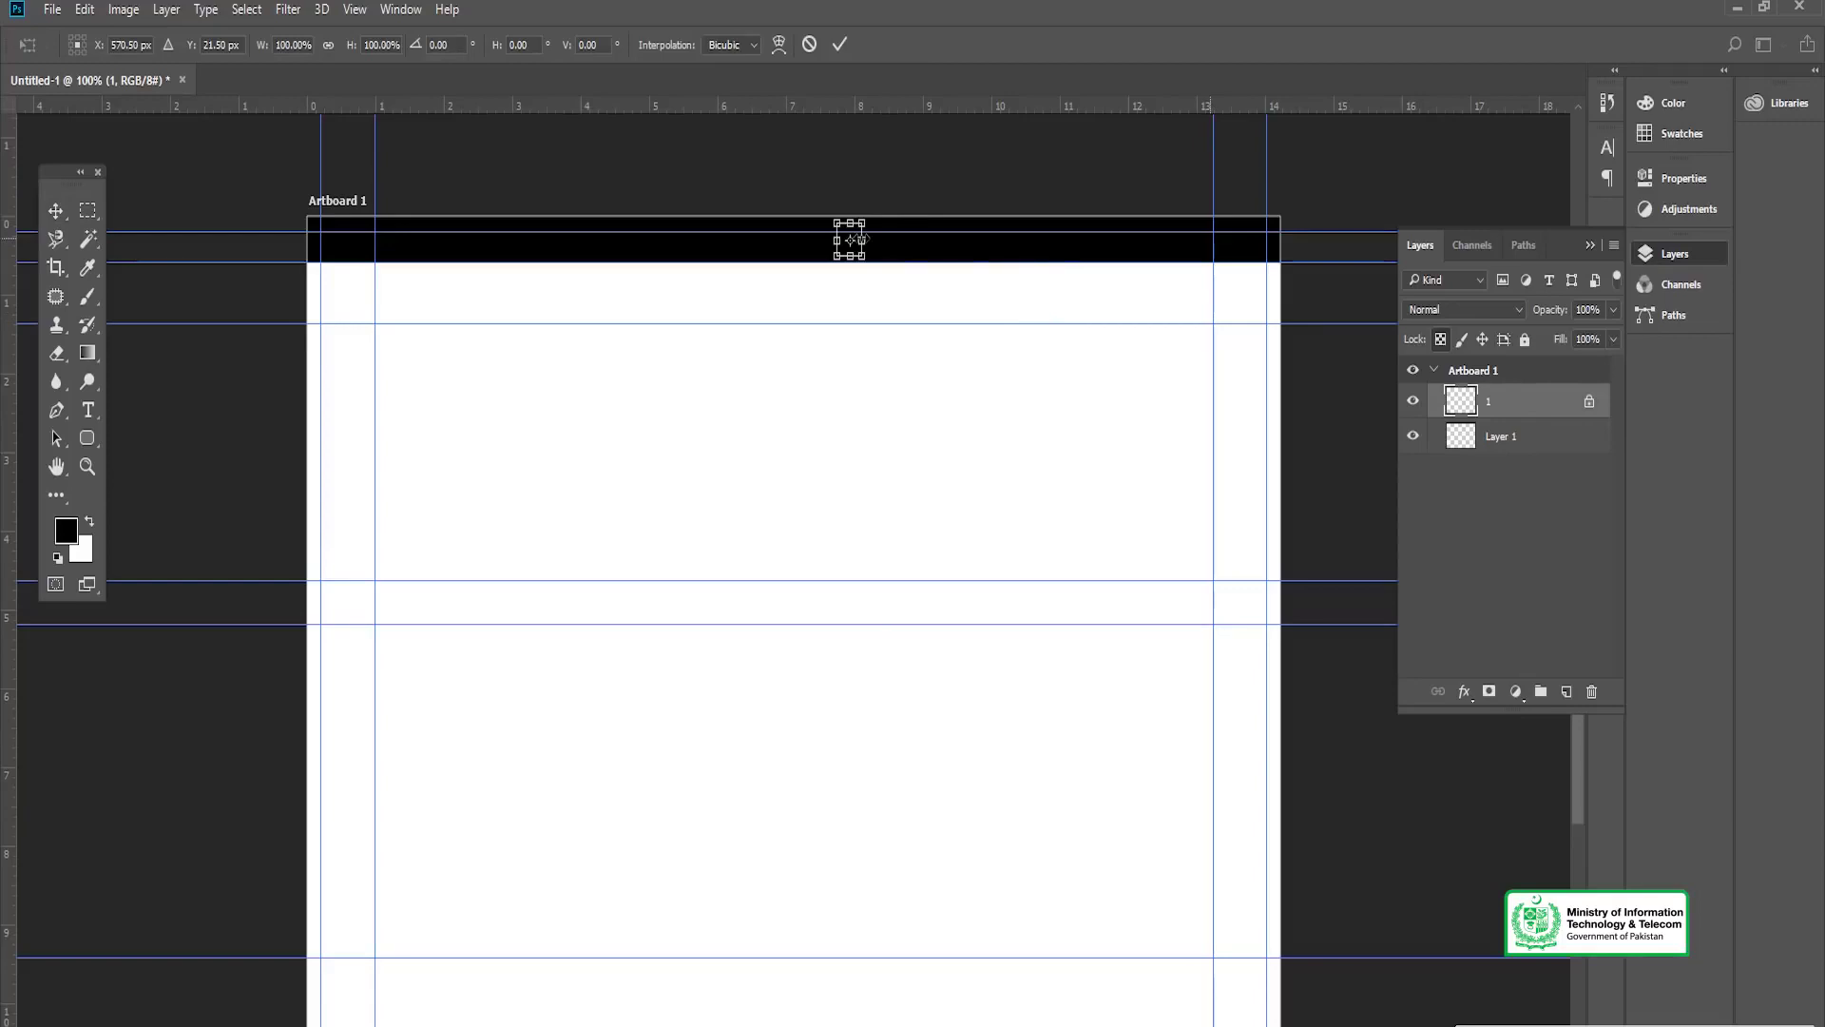
{"action": "key", "text": "Return"}
{"action": "key", "text": "ctrl+plus"}
{"action": "key", "text": "ctrl+plus"}
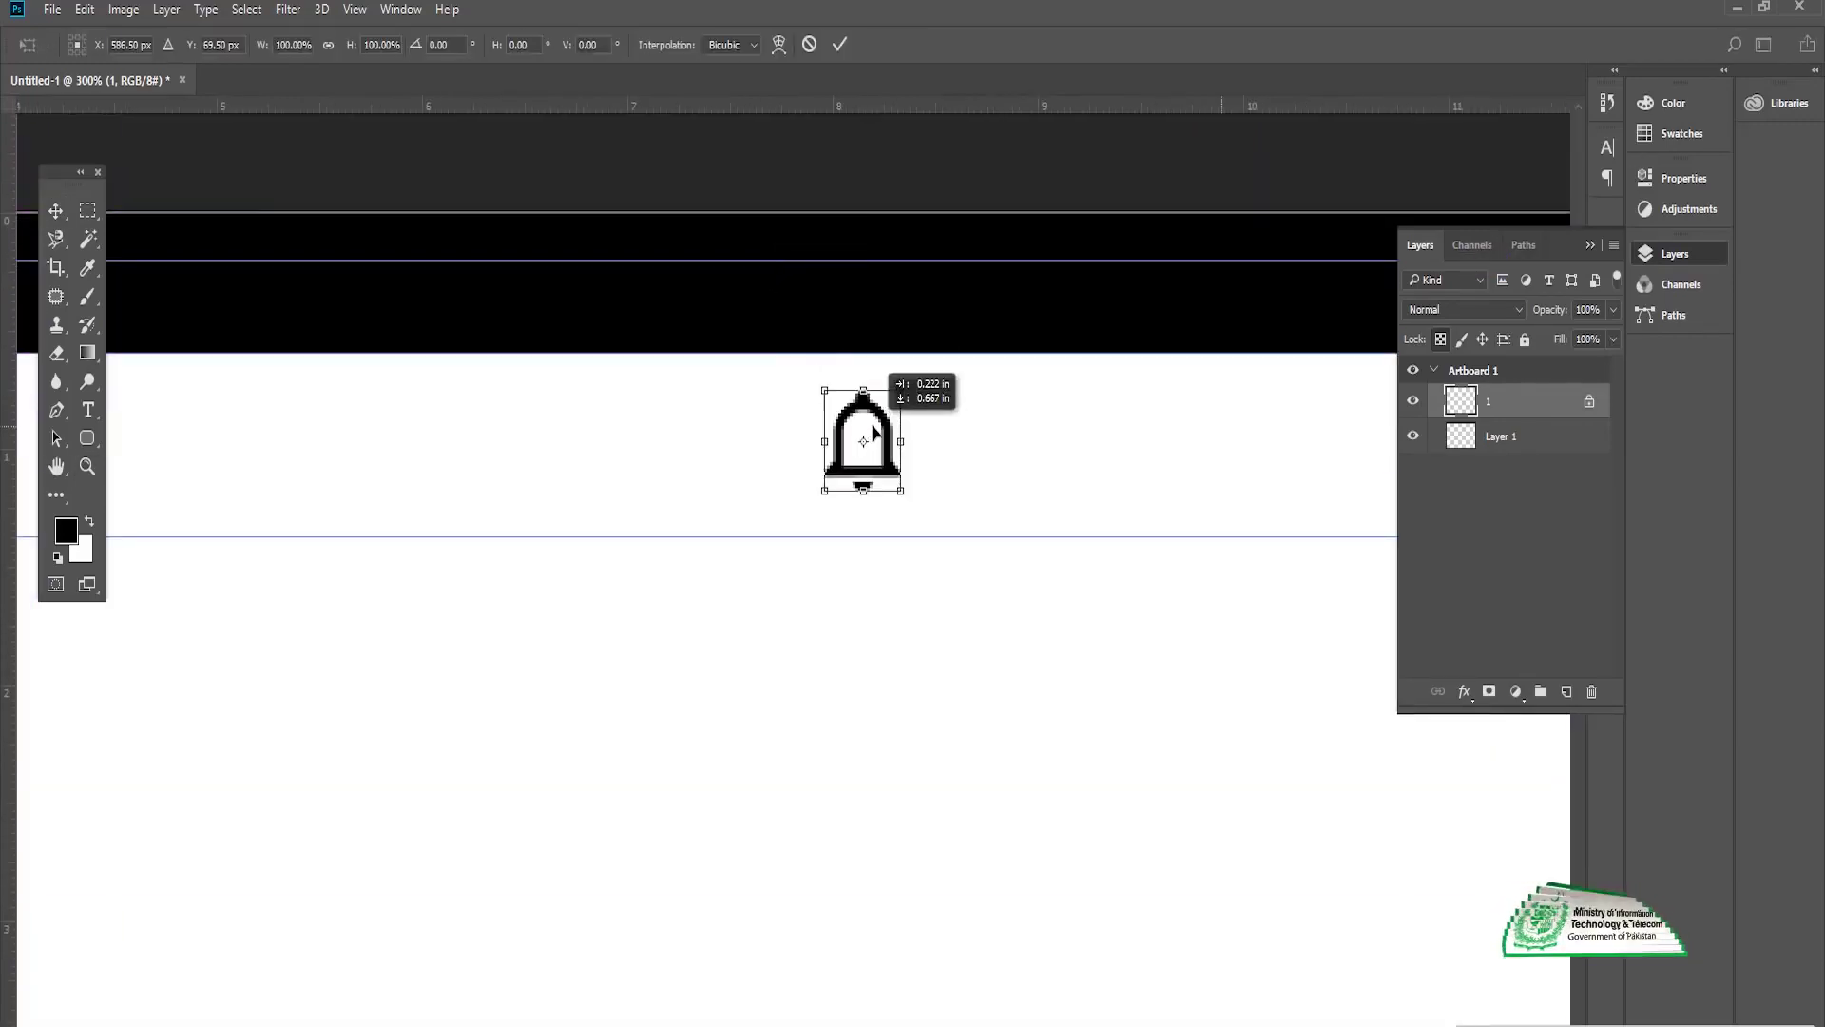
{"action": "left_click", "coordinate": [89, 521]}
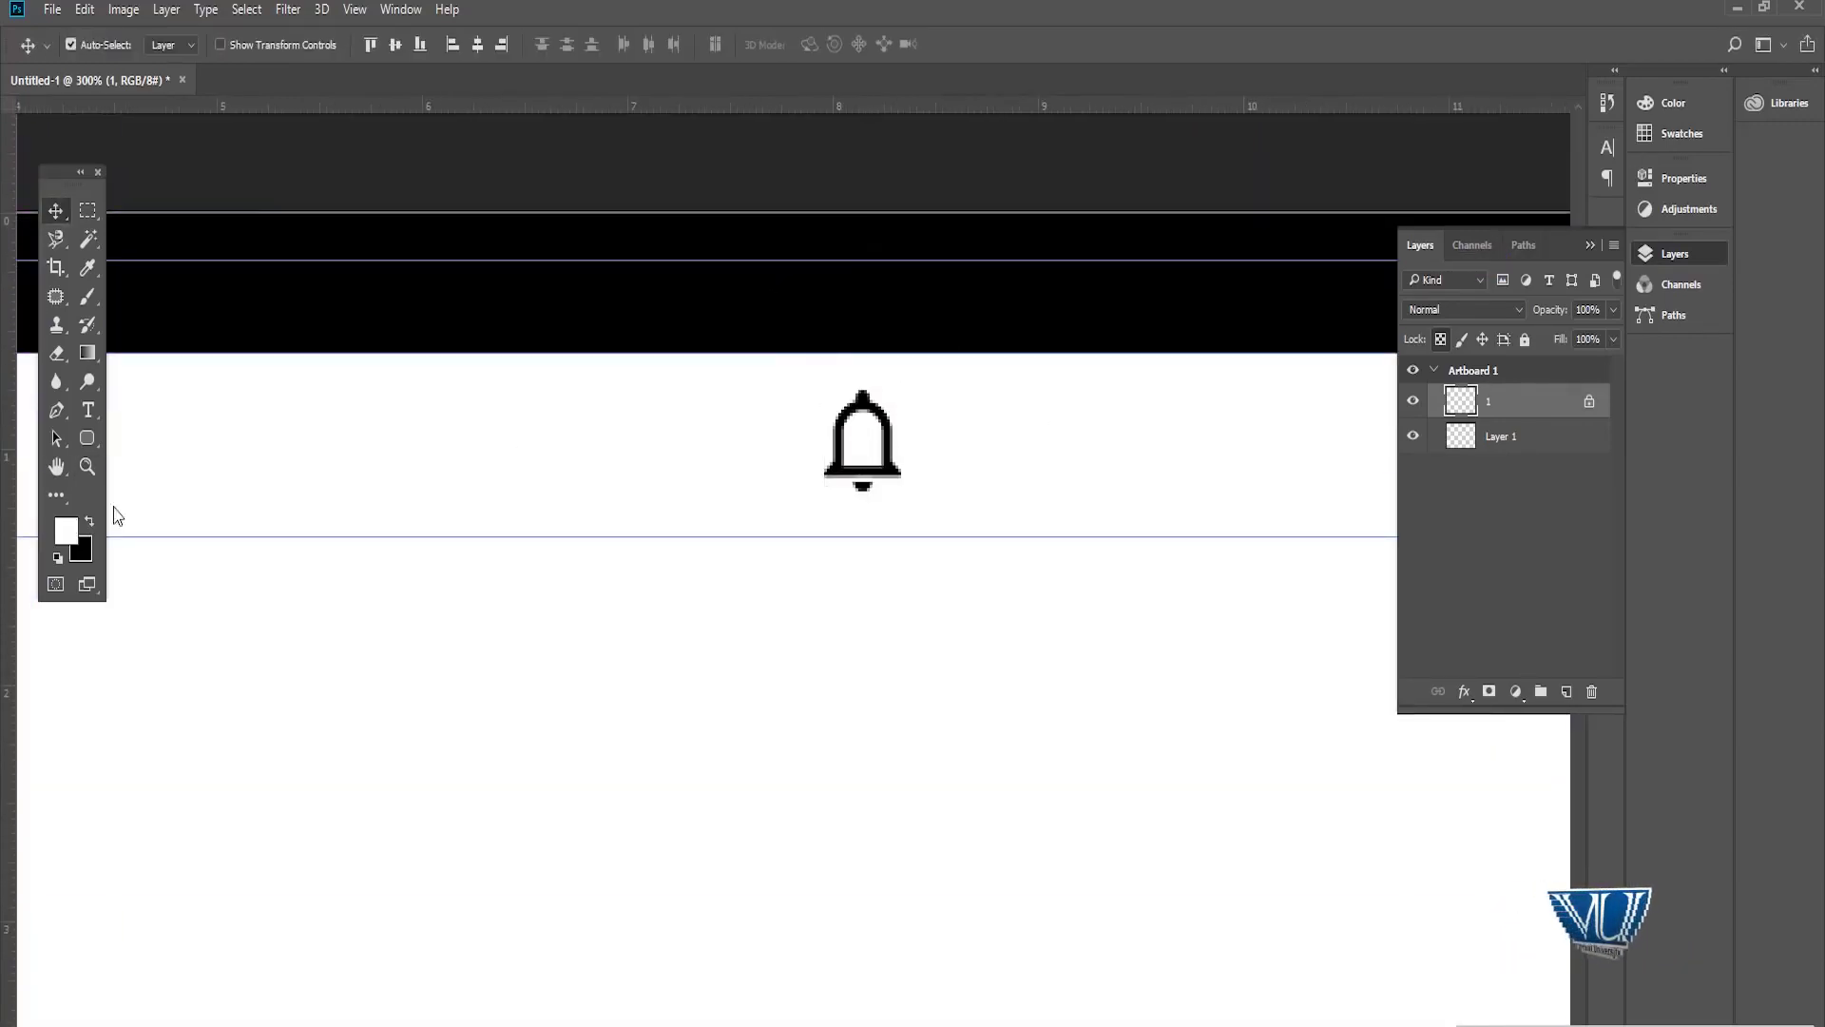
{"action": "key", "text": "alt+BackSpace"}
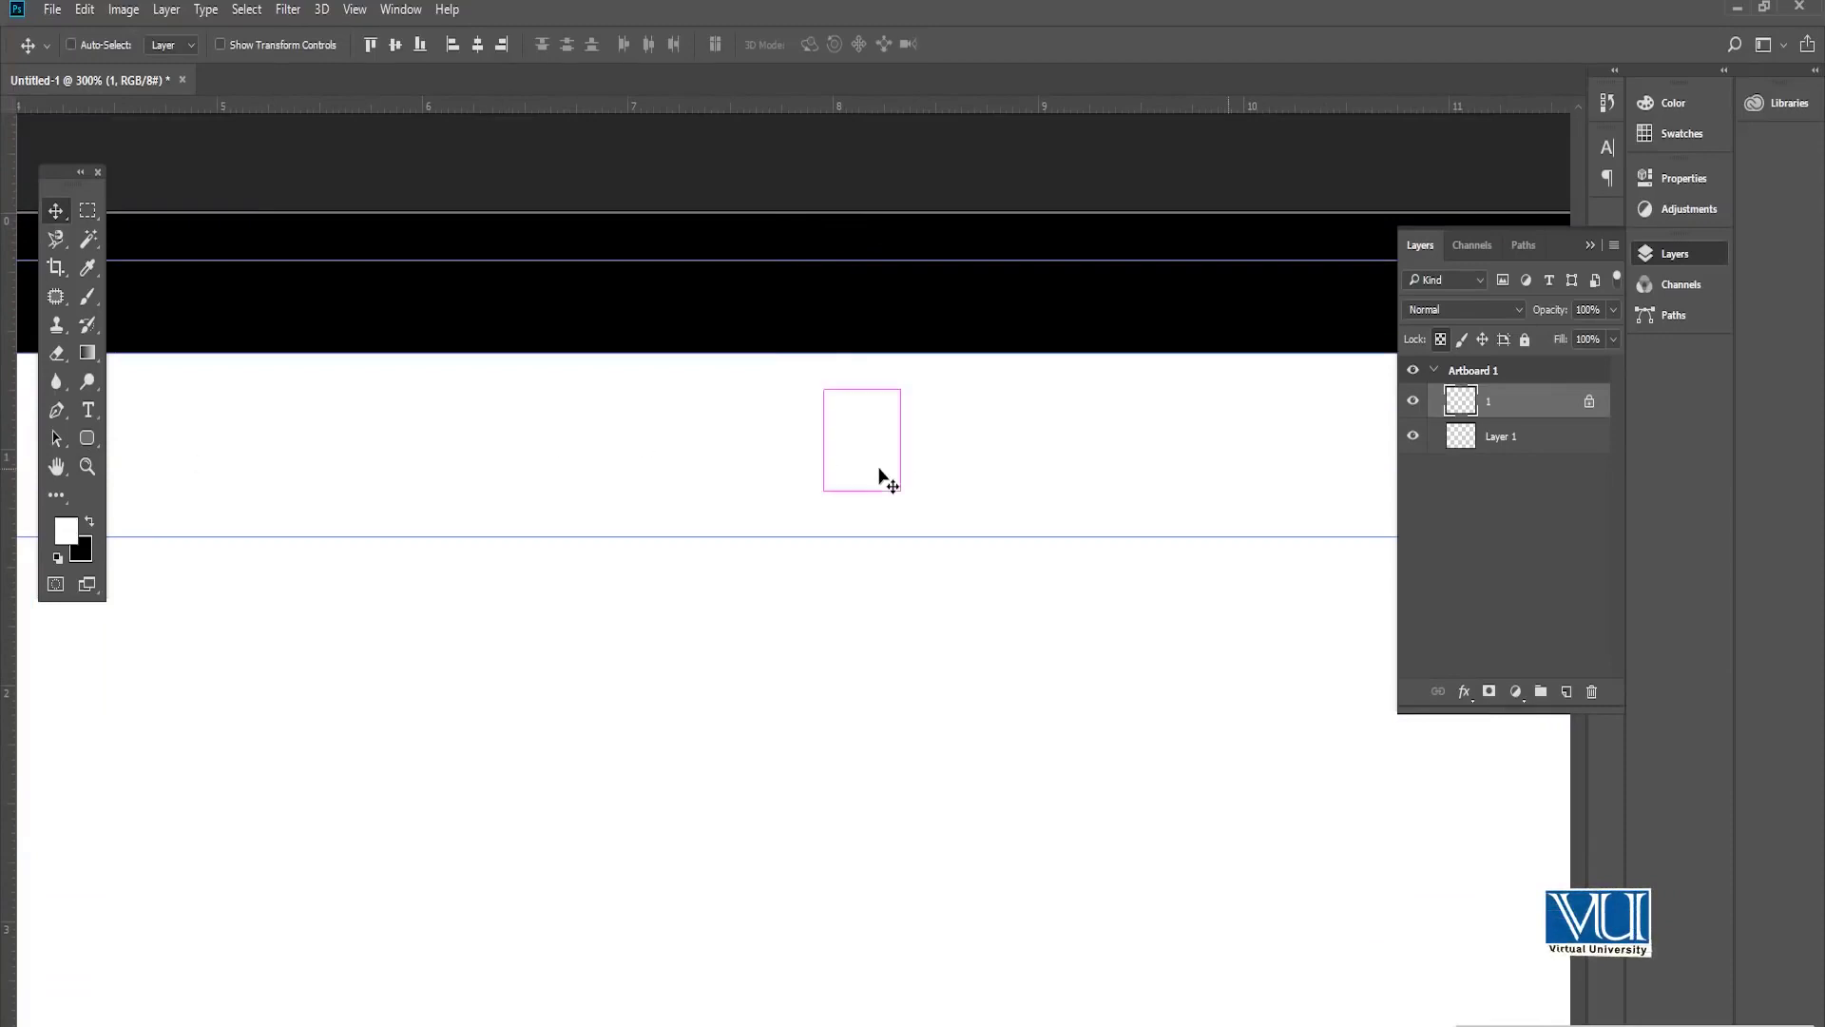
Step: Move the white bell icon back up onto the black header bar
{"action": "key", "text": "ctrl+t"}
{"action": "left_click_drag", "start_coordinate": [875, 469], "coordinate": [842, 326]}
{"action": "key", "text": "Return"}
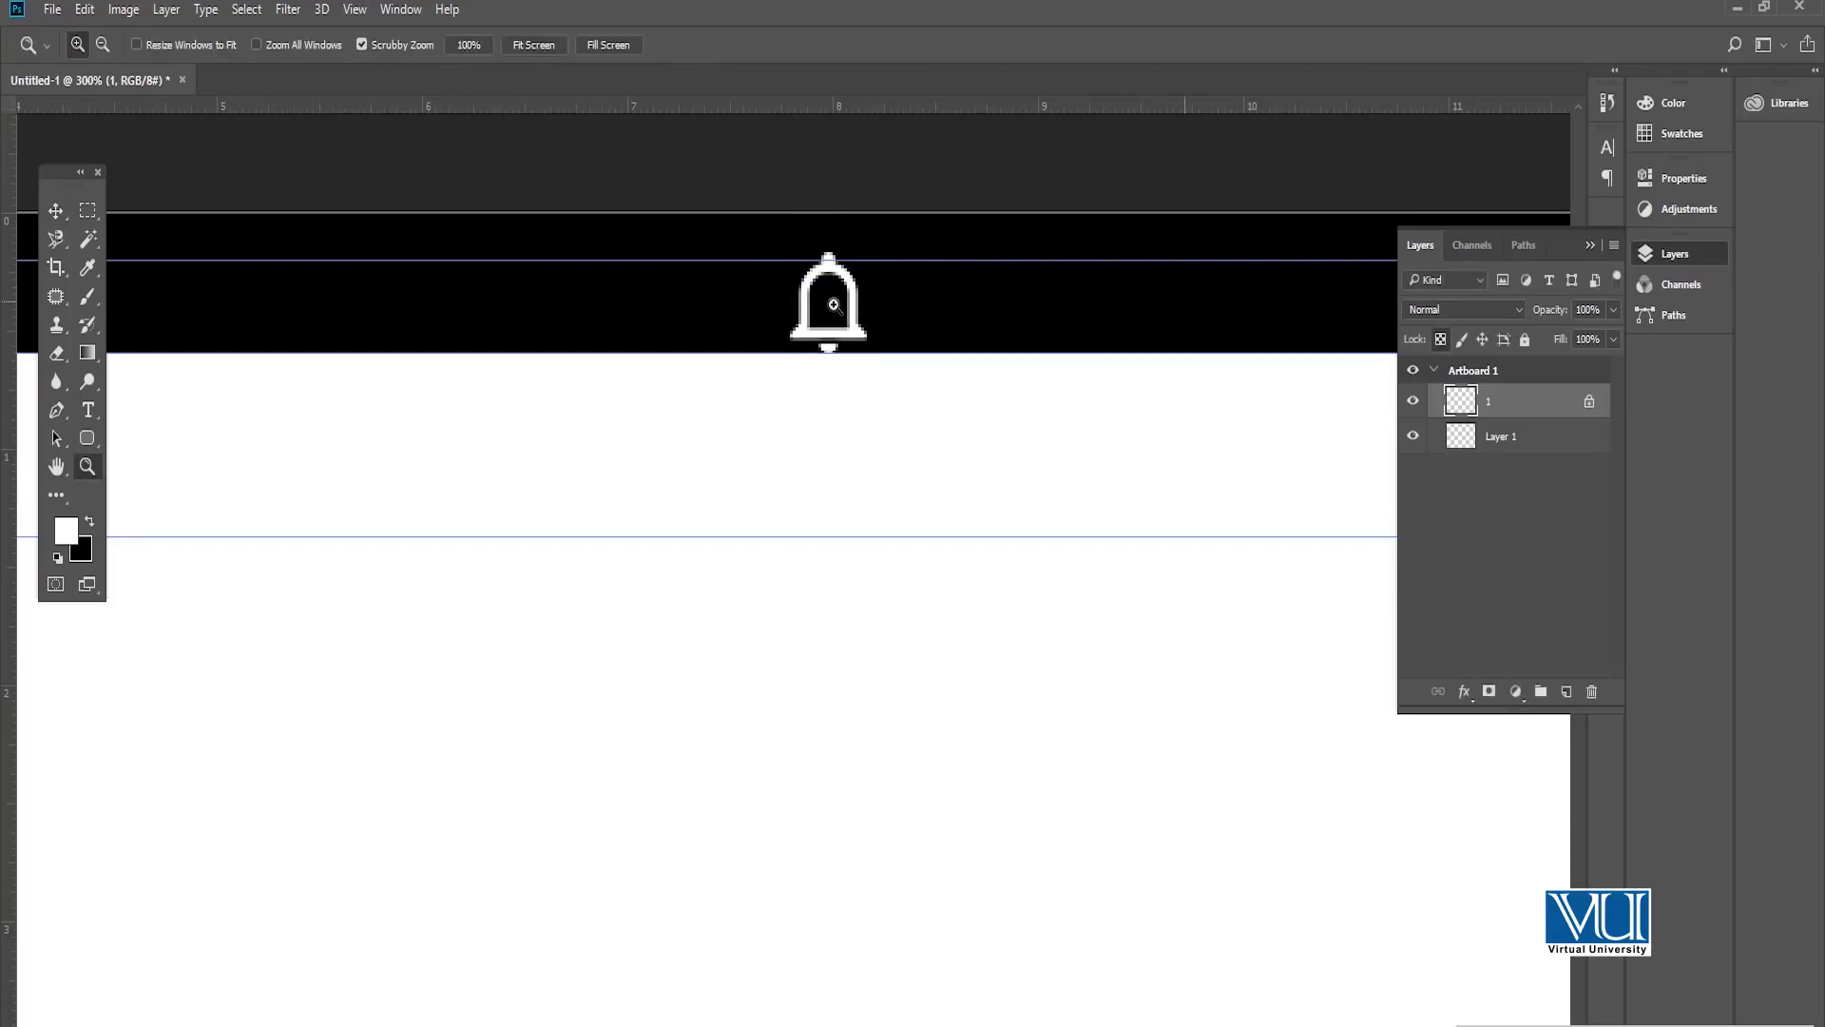
Step: Extend the black header bar's lower edge slightly downward to leave some space beneath the bell icon
{"action": "scroll", "coordinate": [861, 304], "scroll_direction": "up", "scroll_amount": 3}
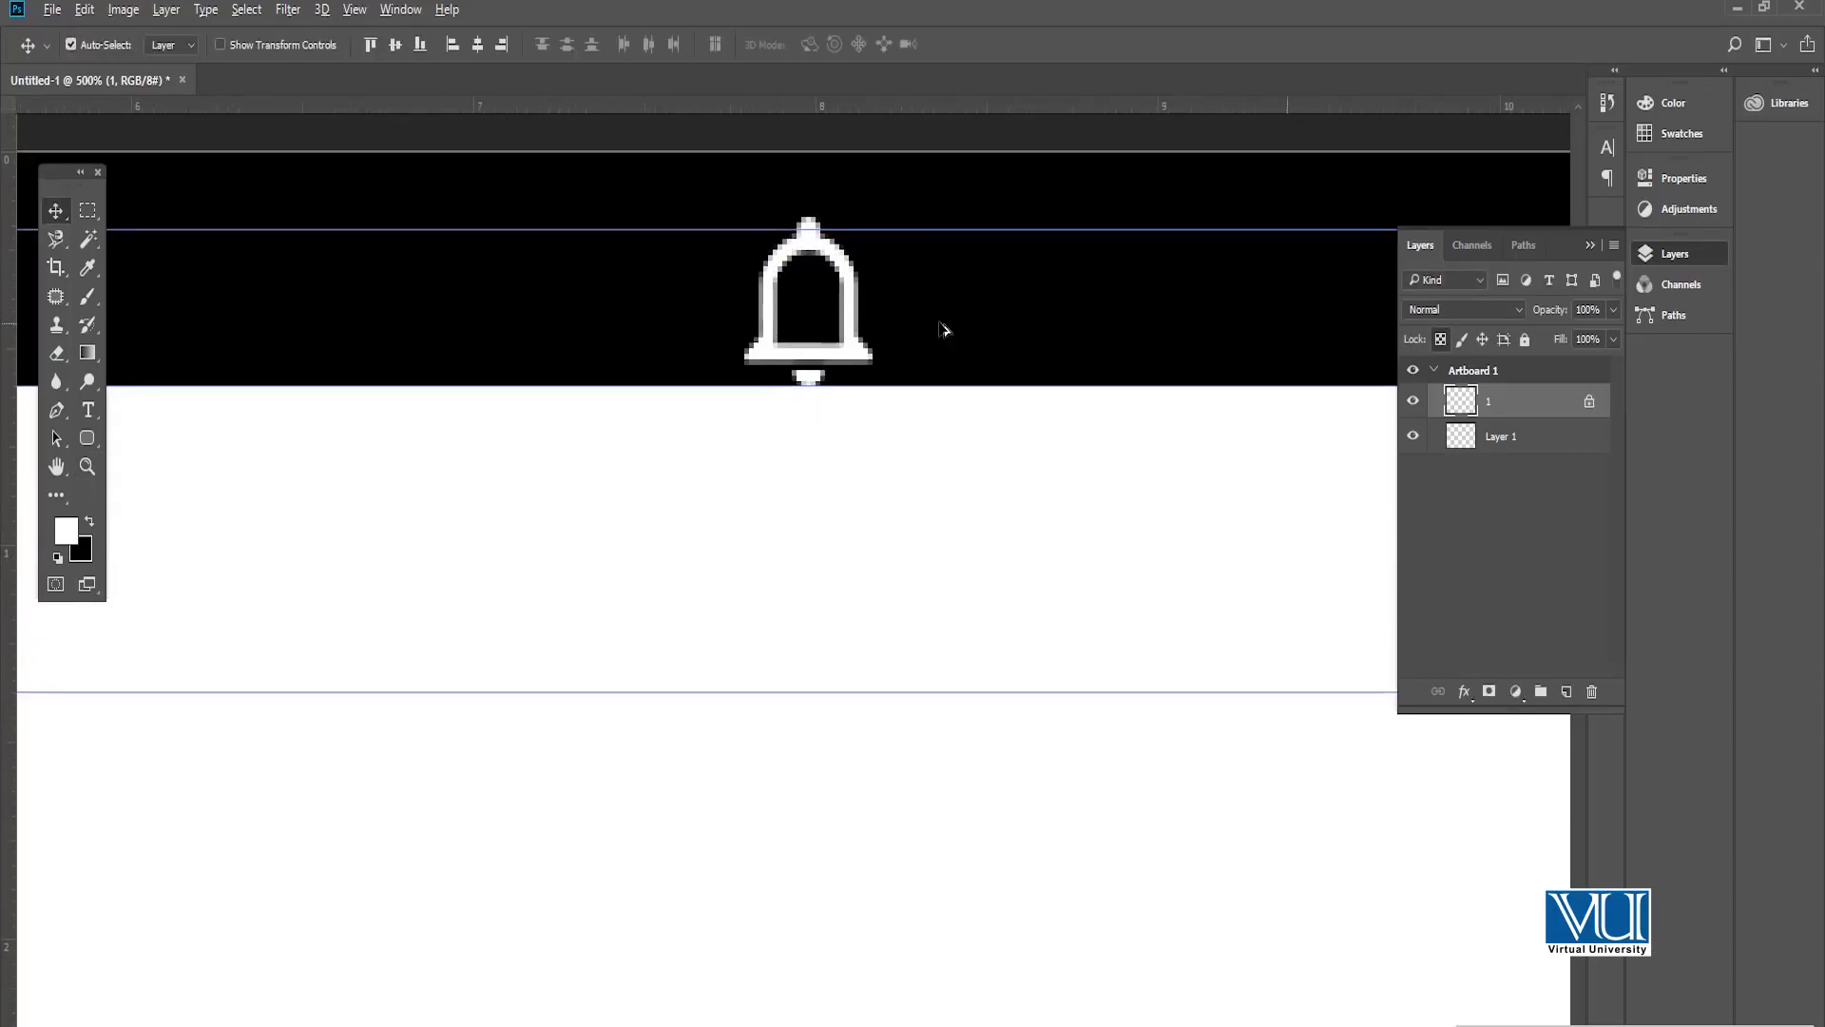
{"action": "left_click", "coordinate": [897, 185]}
{"action": "key", "text": "ctrl+t"}
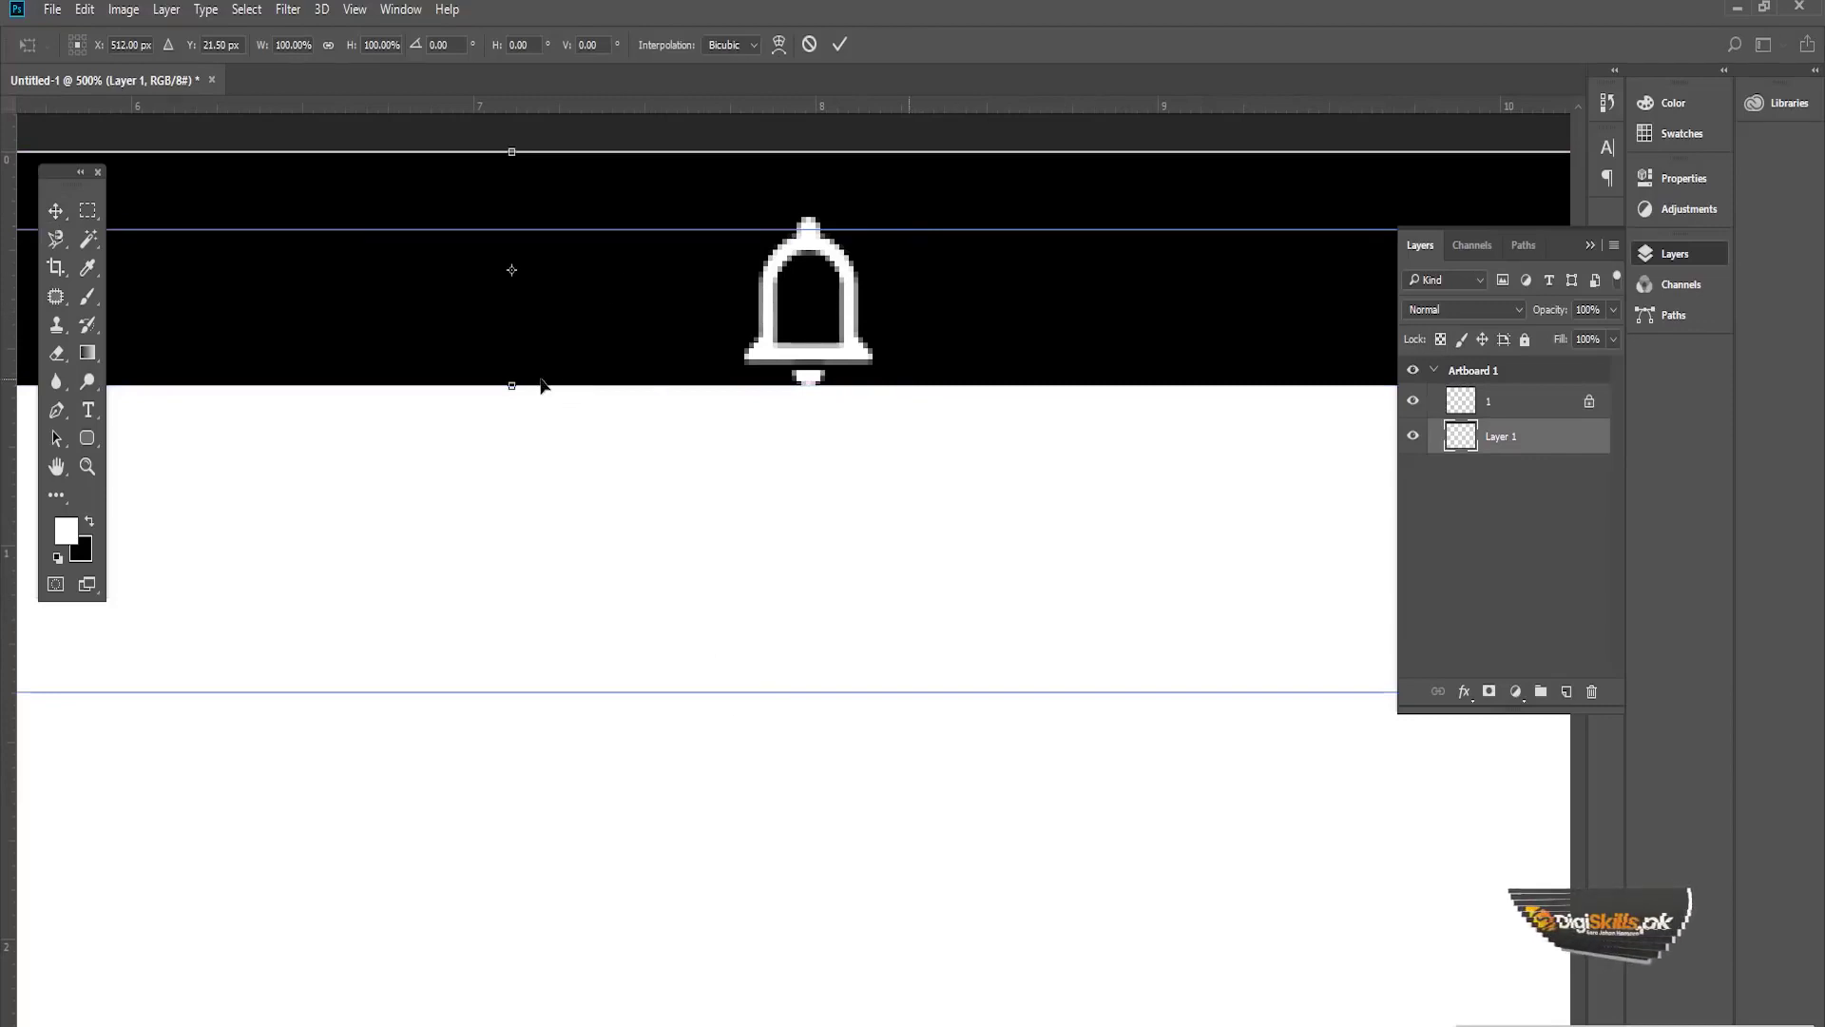
{"action": "left_click_drag", "start_coordinate": [513, 387], "coordinate": [545, 417]}
{"action": "key", "text": "Return"}
Step: Shift the white bell icon a little to the right along the black header bar
{"action": "left_click_drag", "start_coordinate": [781, 385], "coordinate": [768, 351]}
{"action": "left_click", "coordinate": [817, 356]}
{"action": "left_click", "coordinate": [768, 351], "text": "alt"}
{"action": "left_click", "coordinate": [768, 351], "text": "alt"}
{"action": "left_click", "coordinate": [768, 351], "text": "alt"}
{"action": "left_click", "coordinate": [772, 357], "text": "alt"}
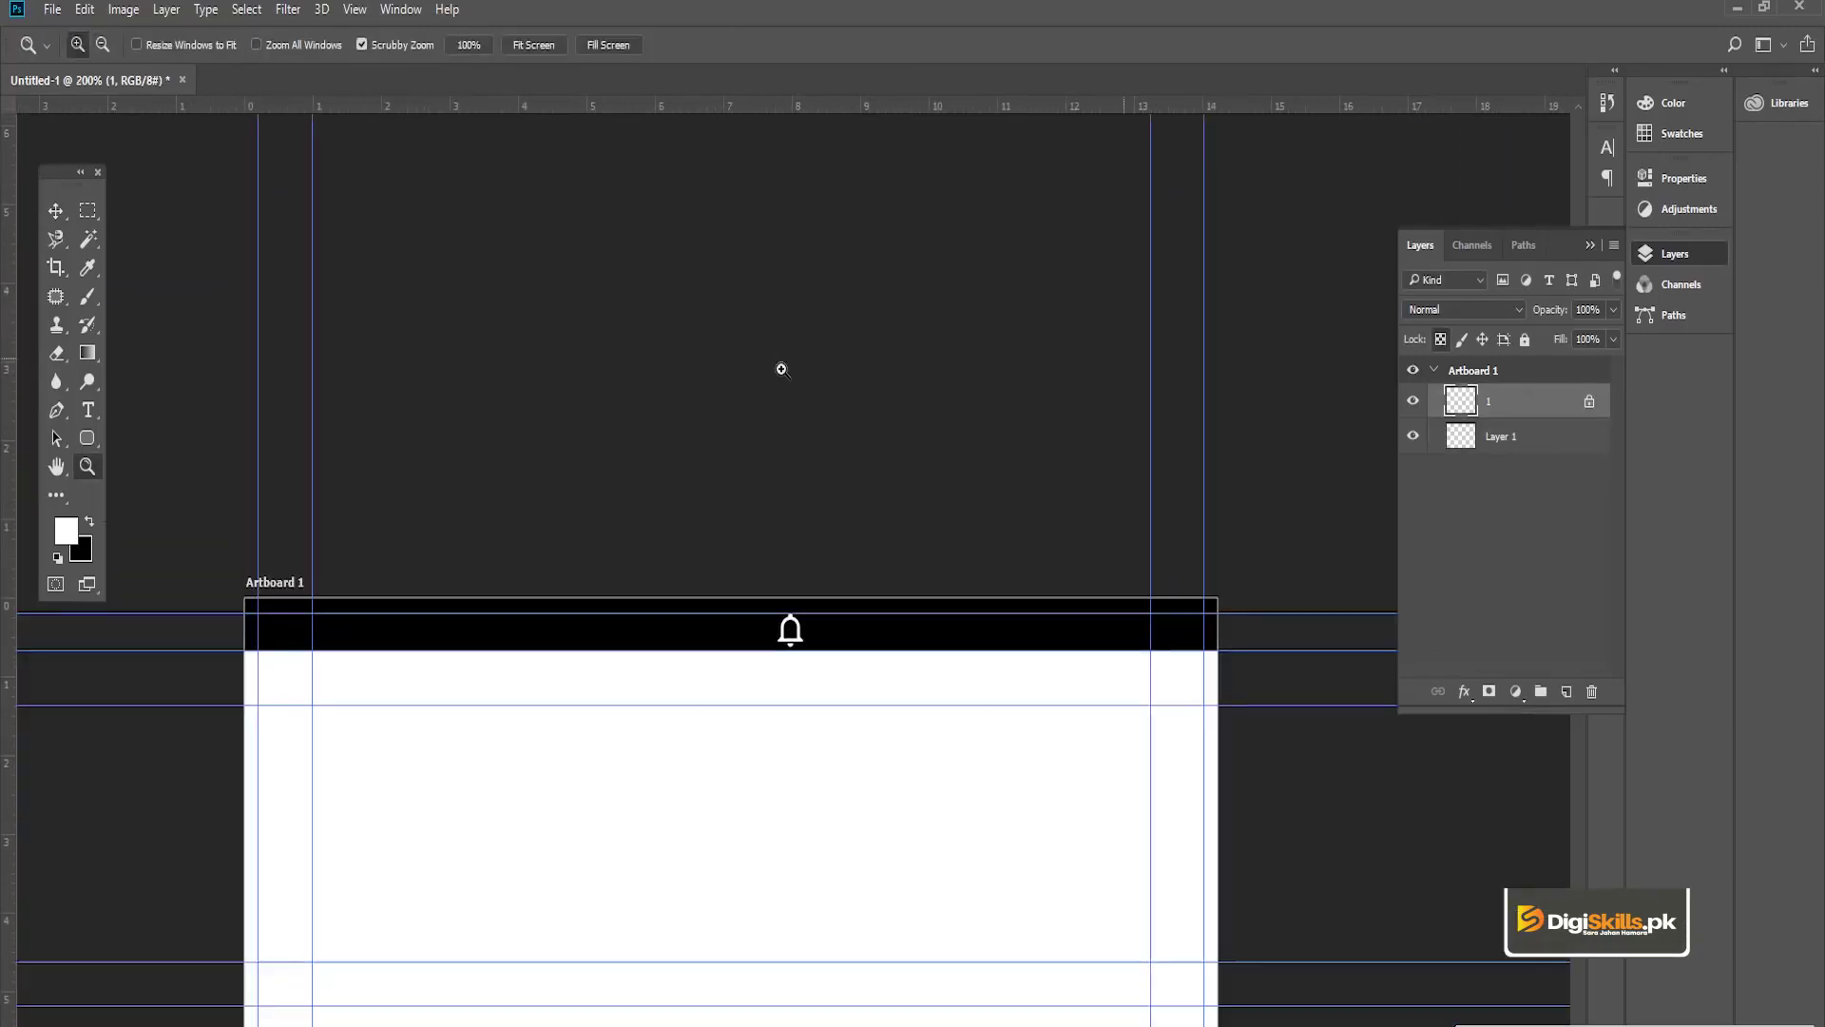
{"action": "left_click_drag", "start_coordinate": [762, 714], "coordinate": [818, 296]}
{"action": "key", "text": "shift+Right"}
{"action": "key", "text": "shift+Right"}
{"action": "key", "text": "shift+Right"}
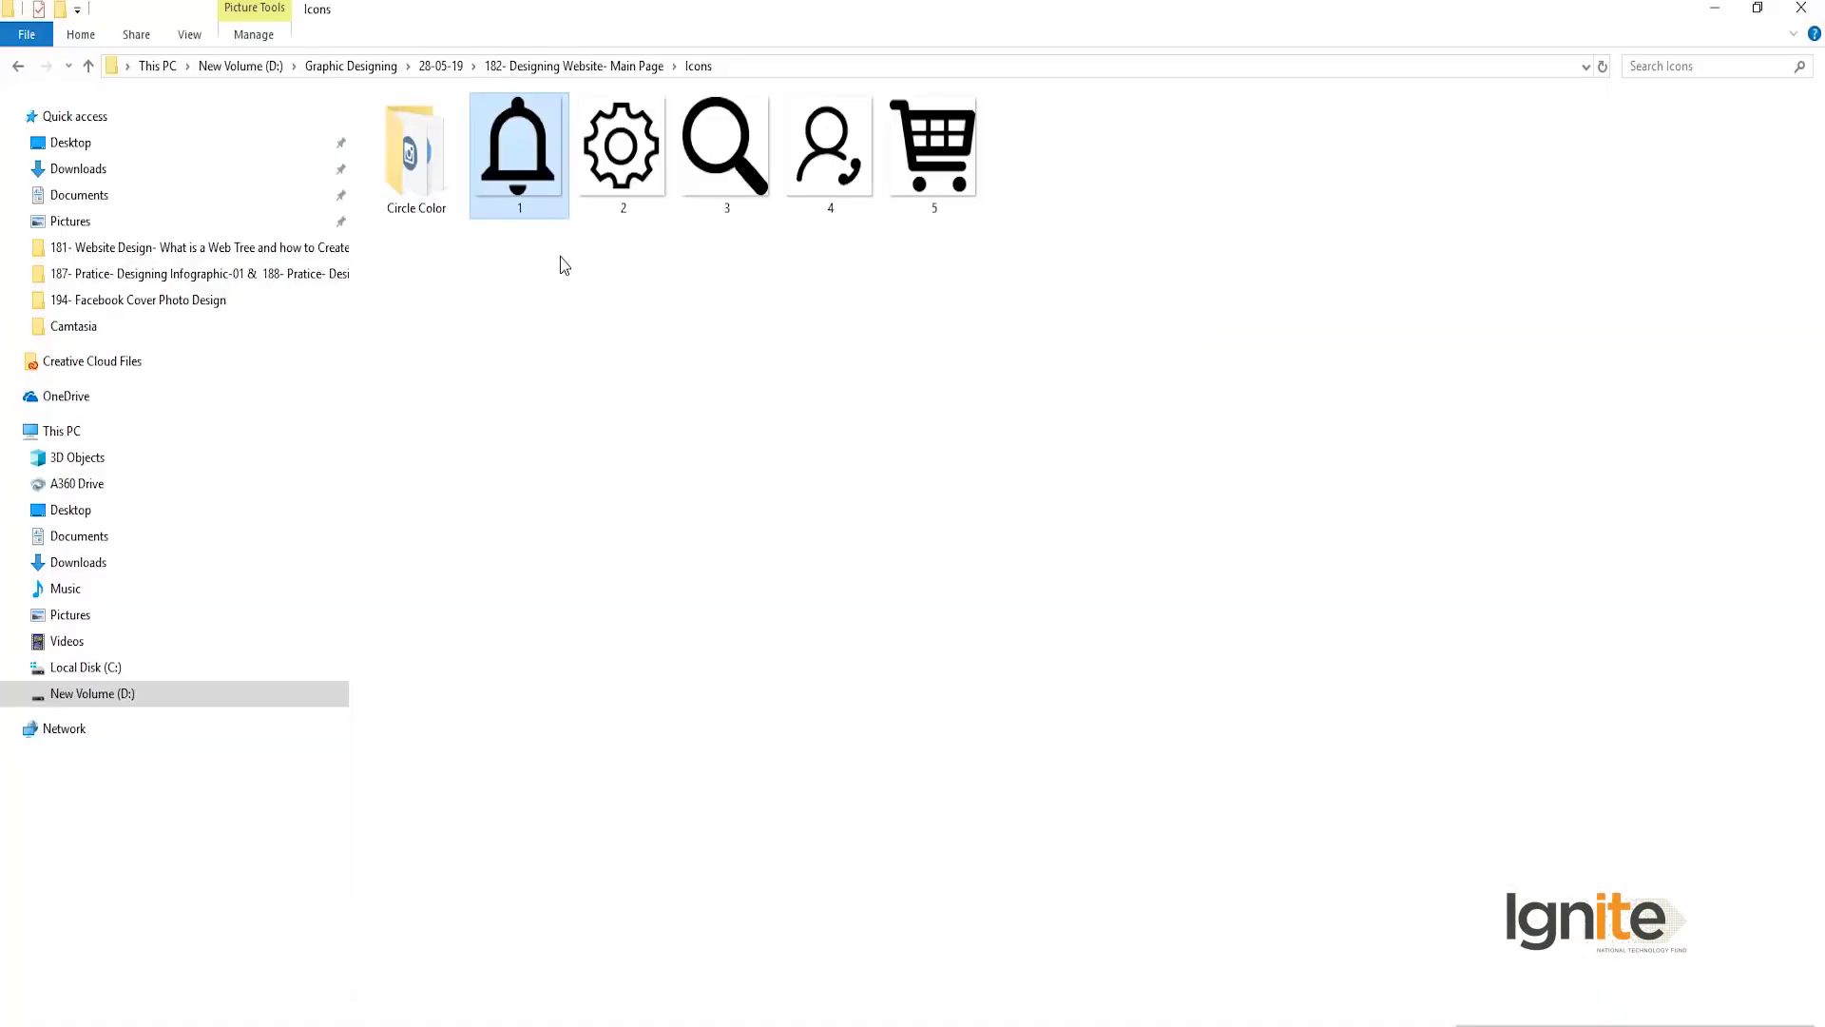
Step: Place the icon images 2, 3, 4 and 5 together on the artboard at their default size
{"action": "left_click_drag", "start_coordinate": [611, 263], "coordinate": [921, 168]}
{"action": "left_click_drag", "start_coordinate": [924, 165], "coordinate": [962, 525]}
{"action": "key", "text": "Return"}
{"action": "key", "text": "Return"}
{"action": "key", "text": "Return"}
{"action": "key", "text": "Return"}
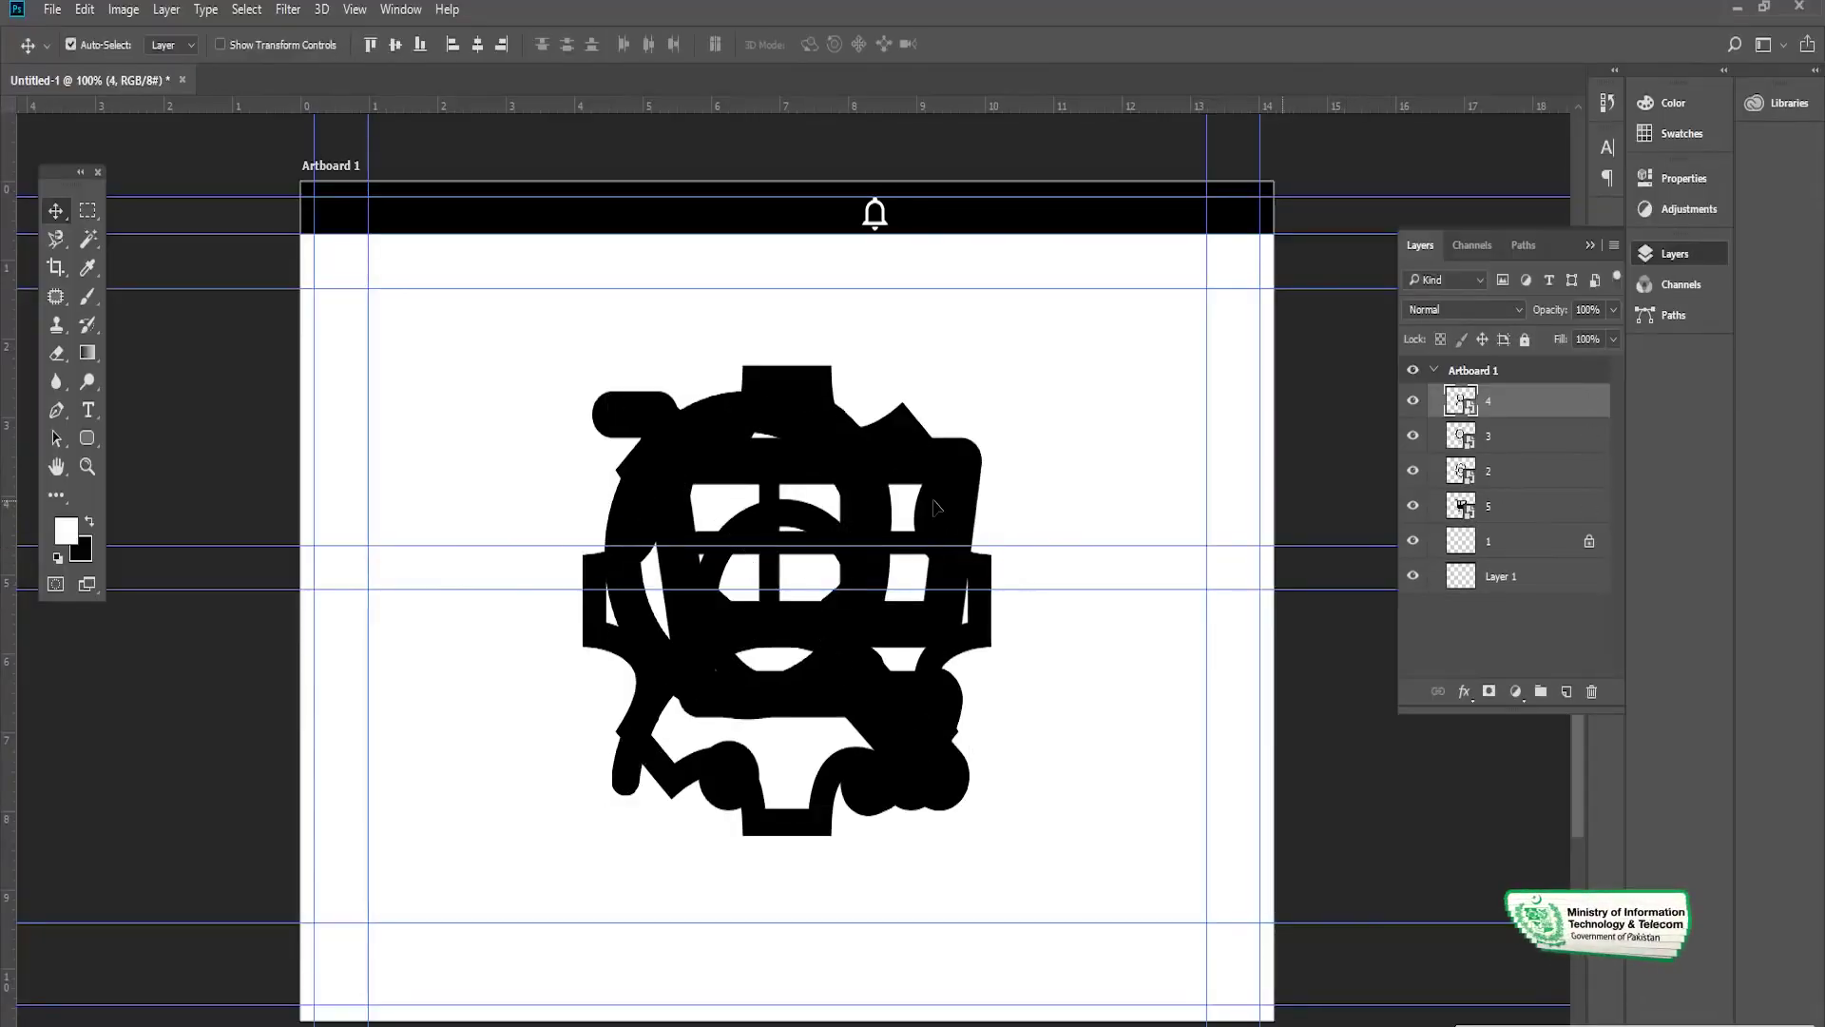
Step: Move the person-with-phone icon (layer 4) right of the overlapping icons and scale it down to roughly half size
{"action": "left_click", "coordinate": [897, 522], "text": "ctrl"}
{"action": "left_click", "coordinate": [909, 502], "text": "ctrl"}
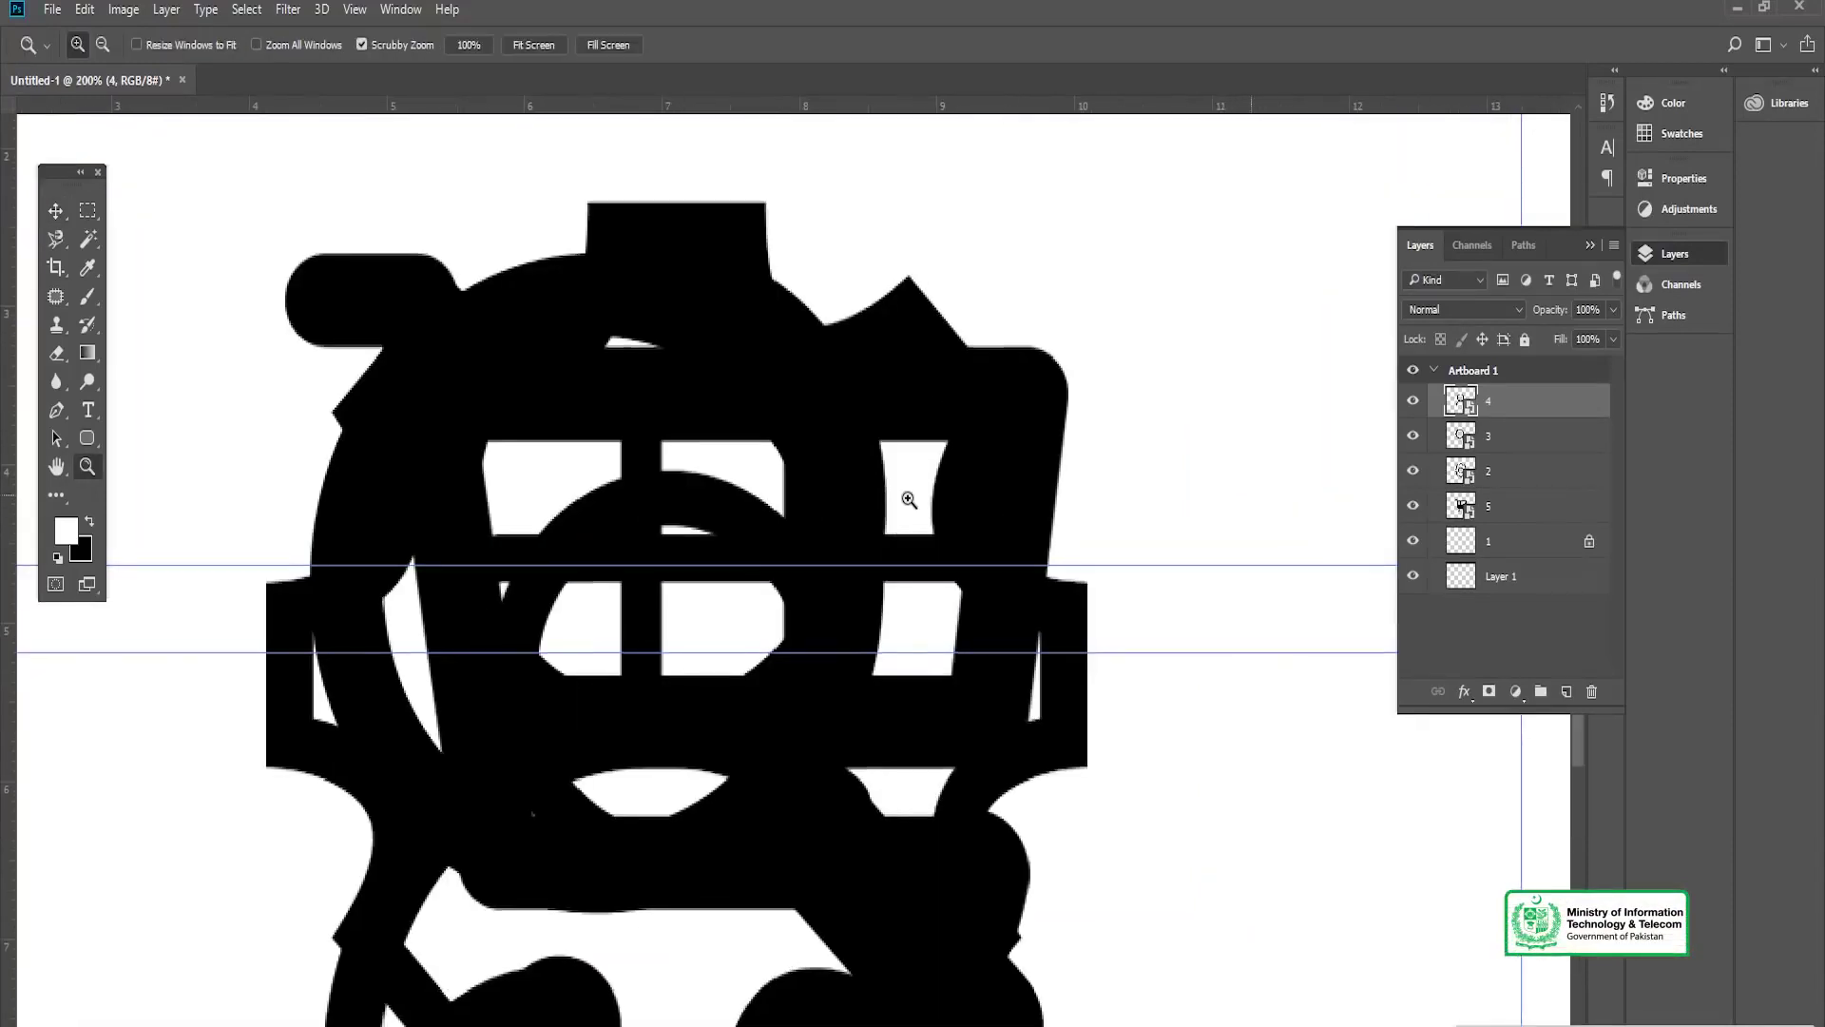
{"action": "left_click", "coordinate": [895, 515], "text": "ctrl+alt"}
{"action": "left_click", "coordinate": [895, 515], "text": "ctrl+alt"}
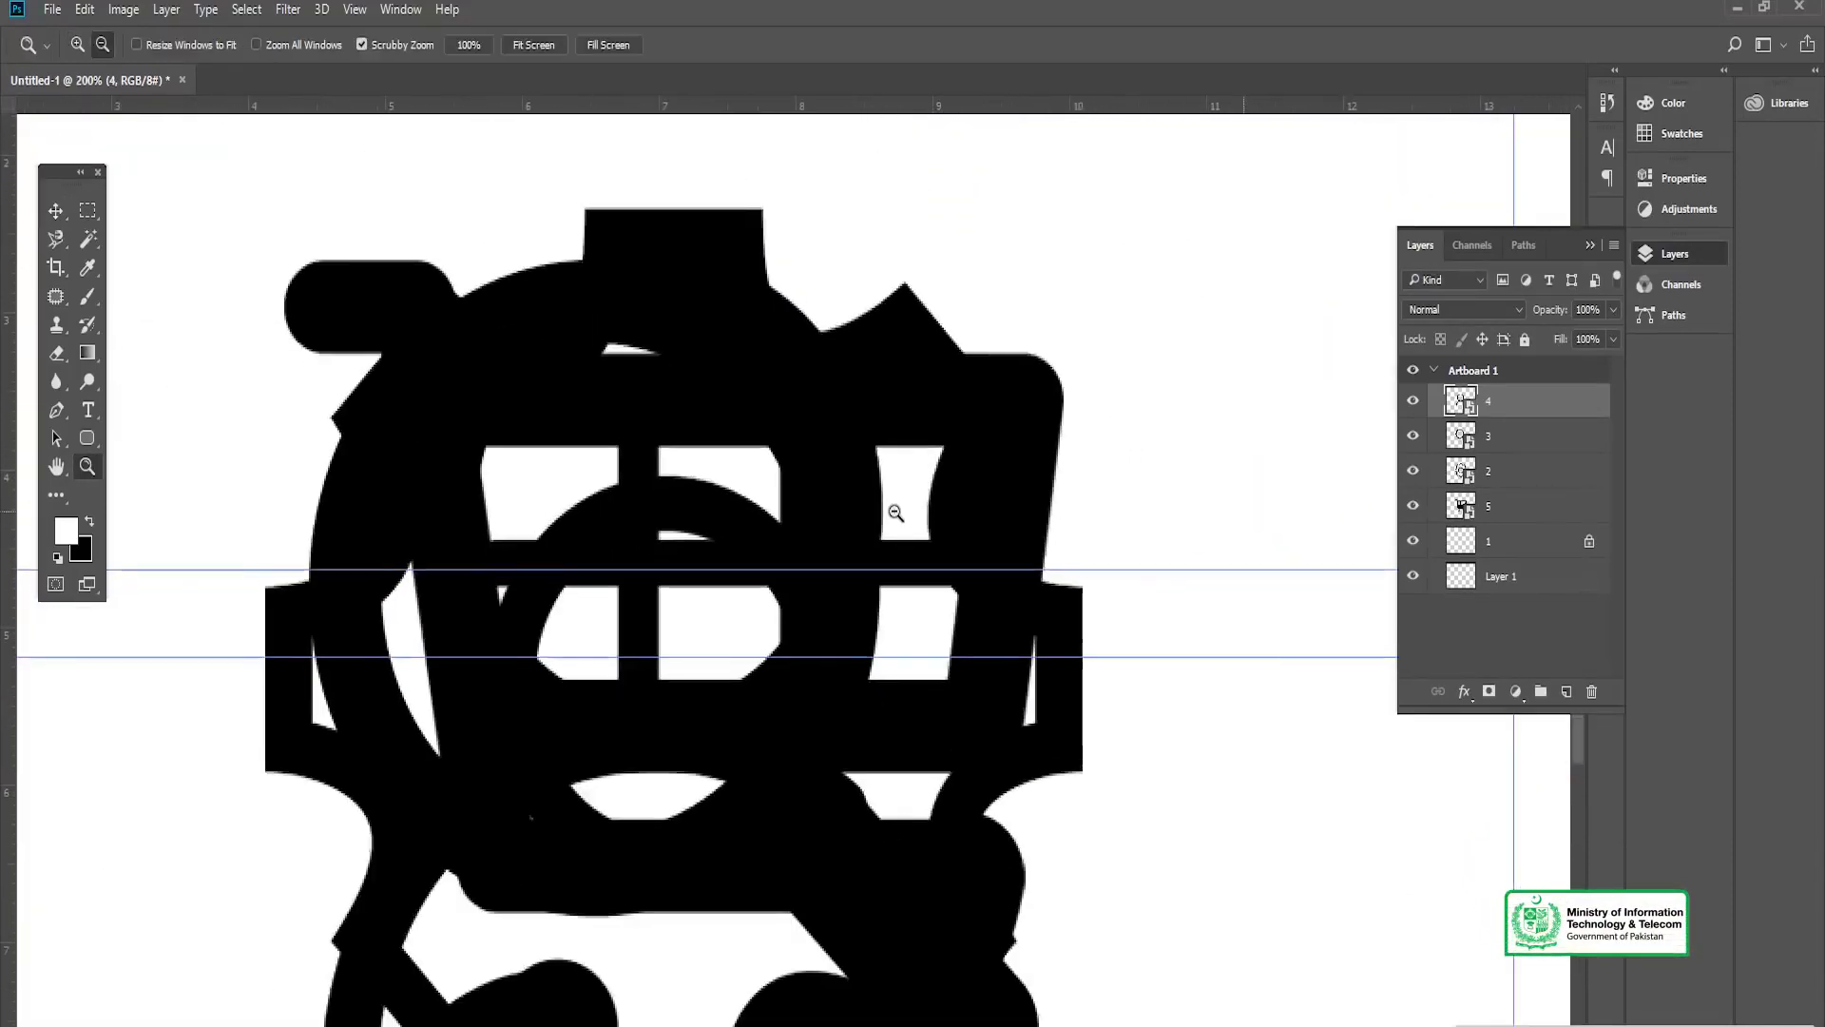
{"action": "left_click_drag", "start_coordinate": [815, 578], "coordinate": [1097, 526]}
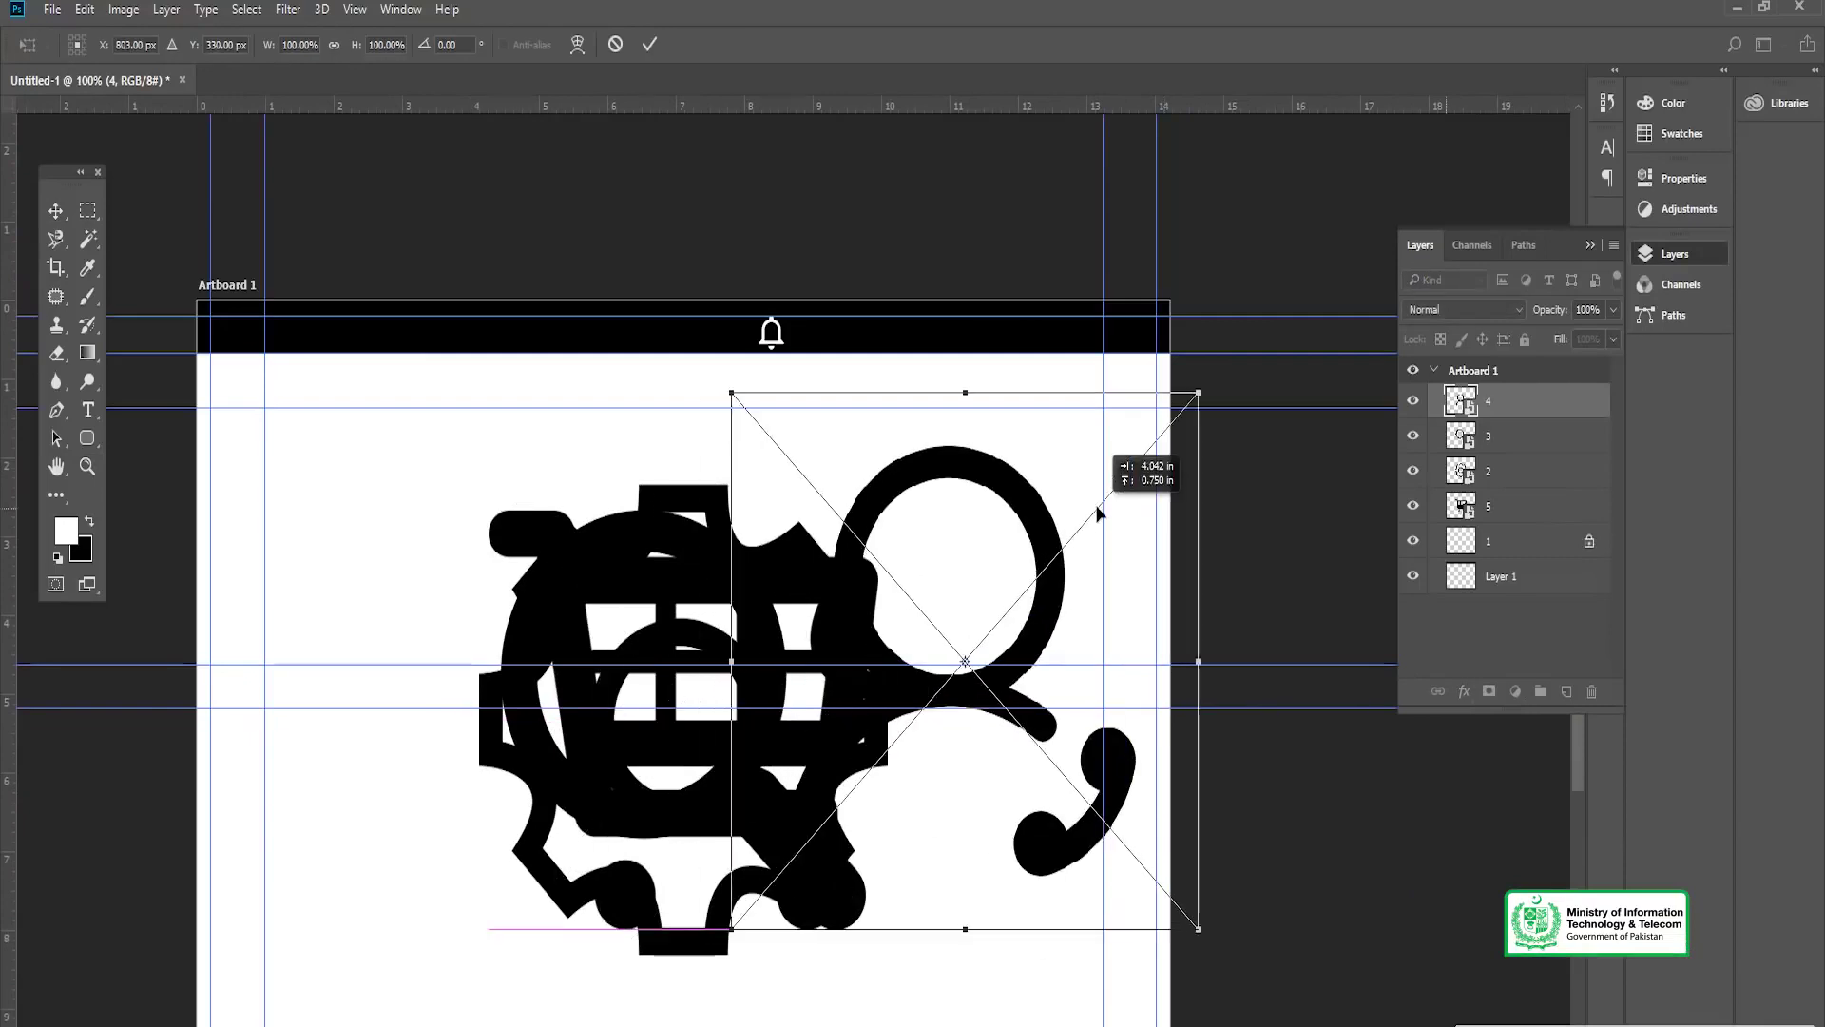
{"action": "left_click_drag", "start_coordinate": [1186, 411], "coordinate": [1065, 546]}
{"action": "key", "text": "Return"}
Step: Rasterize the smart object layers 4, 3, 2 and 5
{"action": "right_click", "coordinate": [1499, 408]}
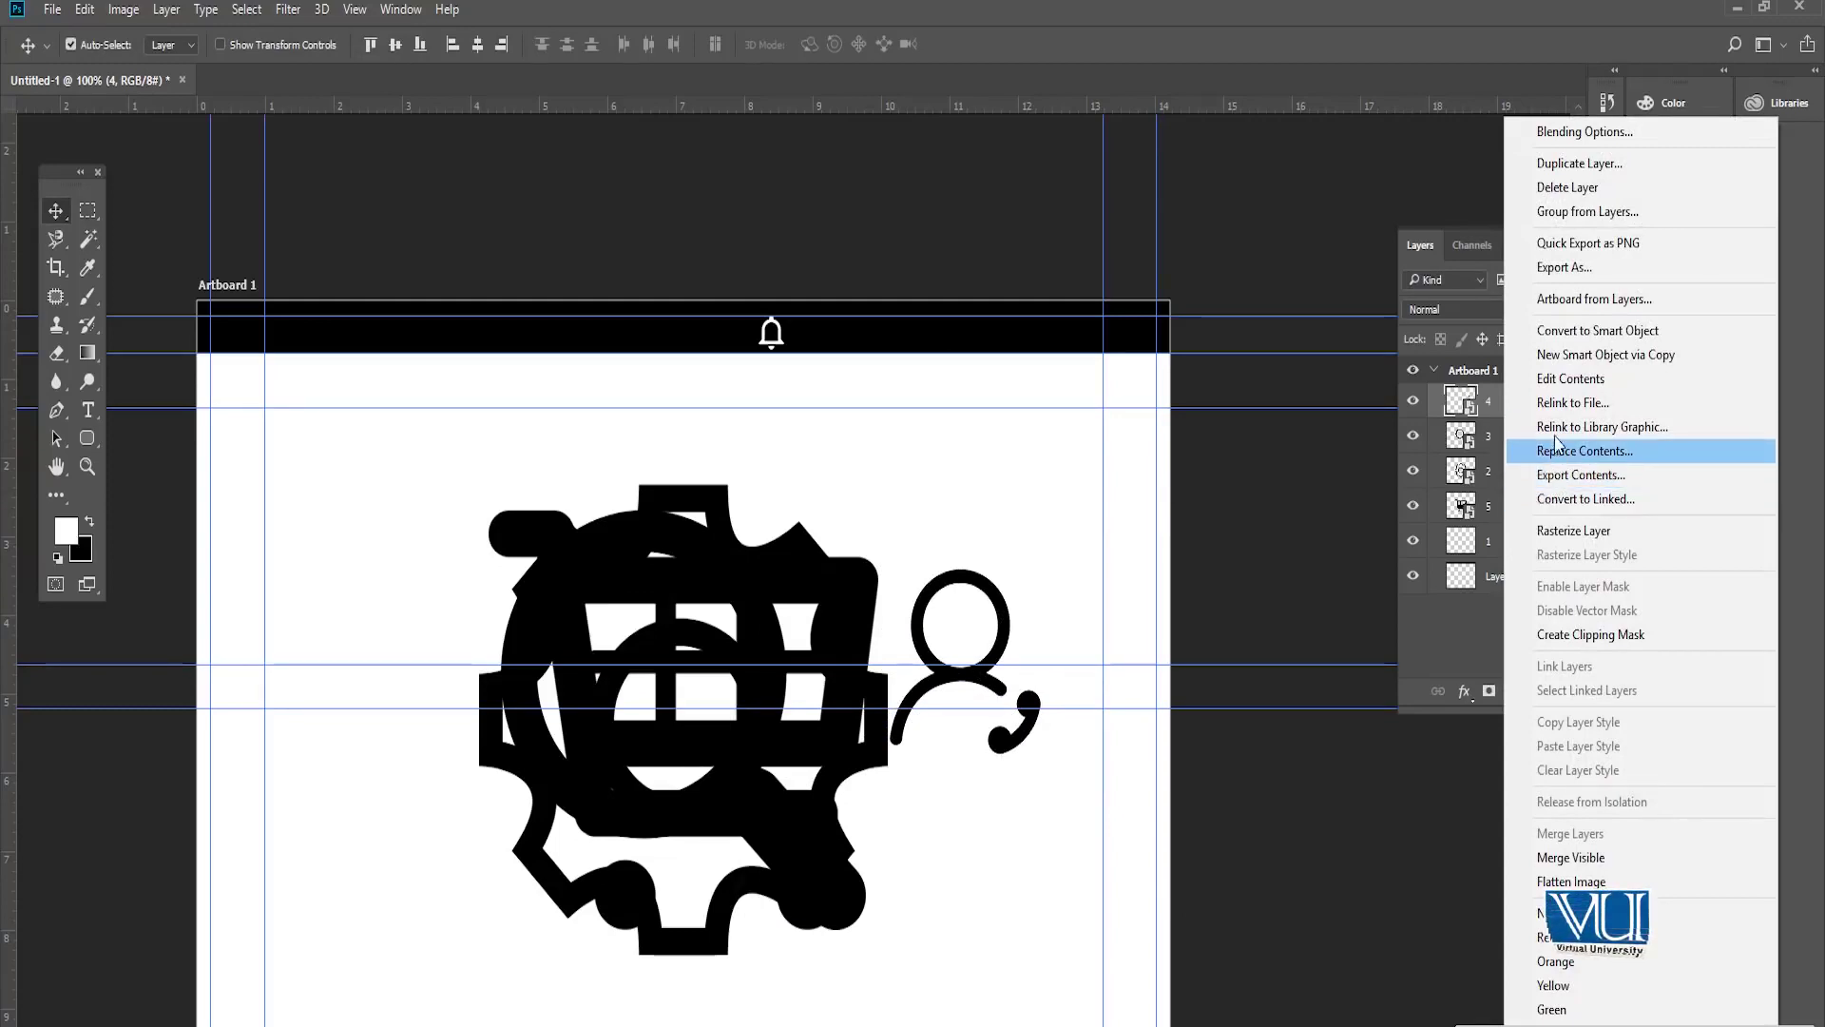
{"action": "left_click", "coordinate": [1574, 533]}
{"action": "right_click", "coordinate": [1532, 435]}
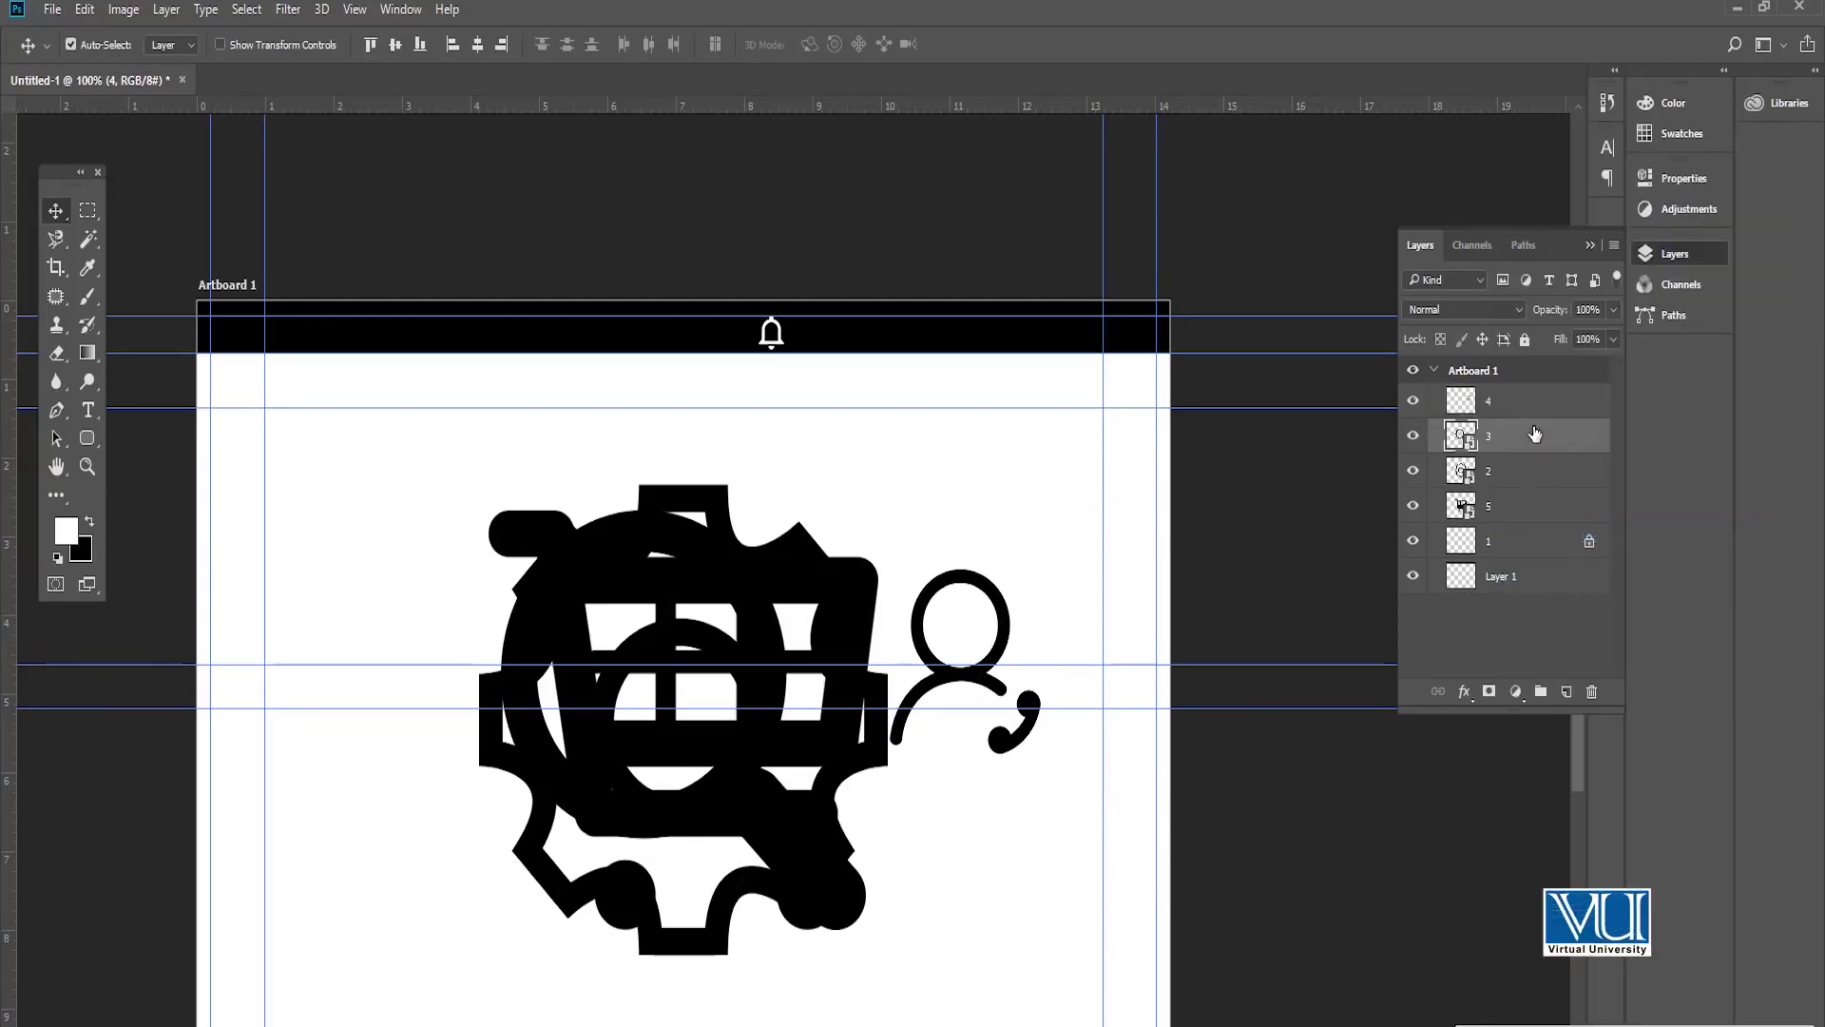
{"action": "left_click", "coordinate": [1585, 540]}
{"action": "right_click", "coordinate": [1536, 472]}
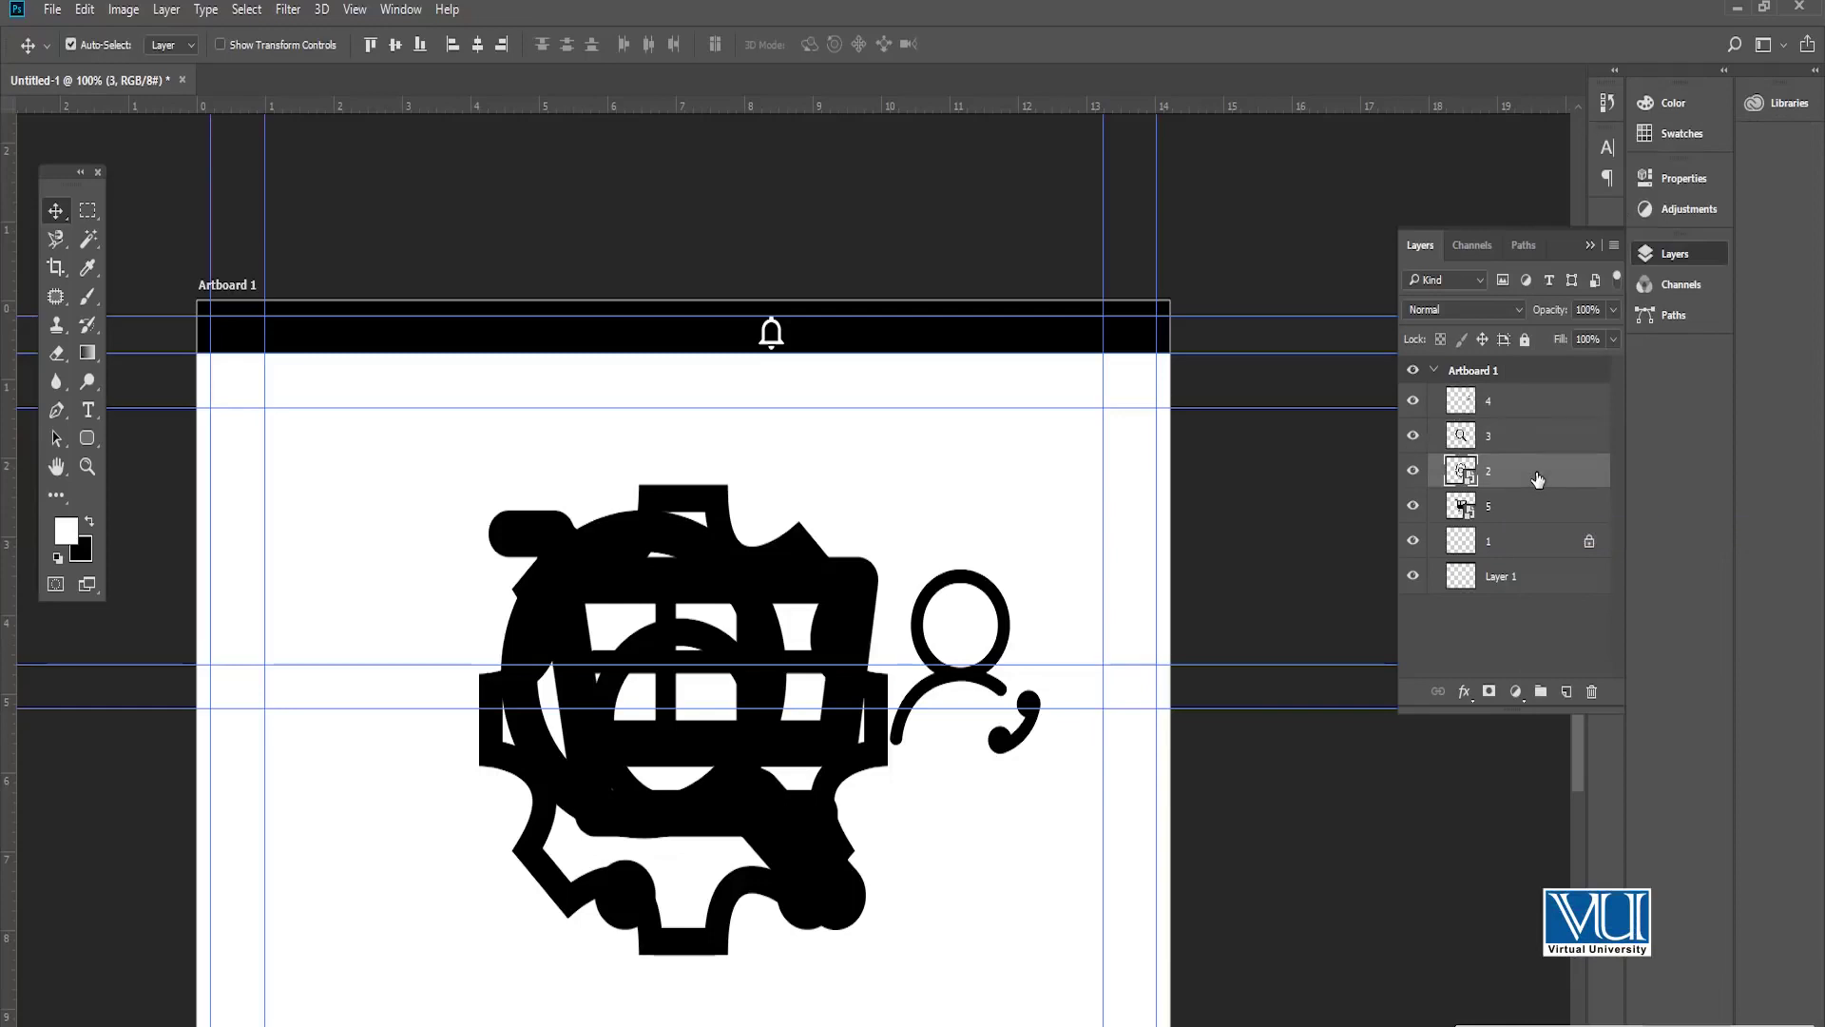
{"action": "left_click", "coordinate": [1583, 534]}
{"action": "right_click", "coordinate": [1518, 510]}
{"action": "left_click", "coordinate": [1544, 533]}
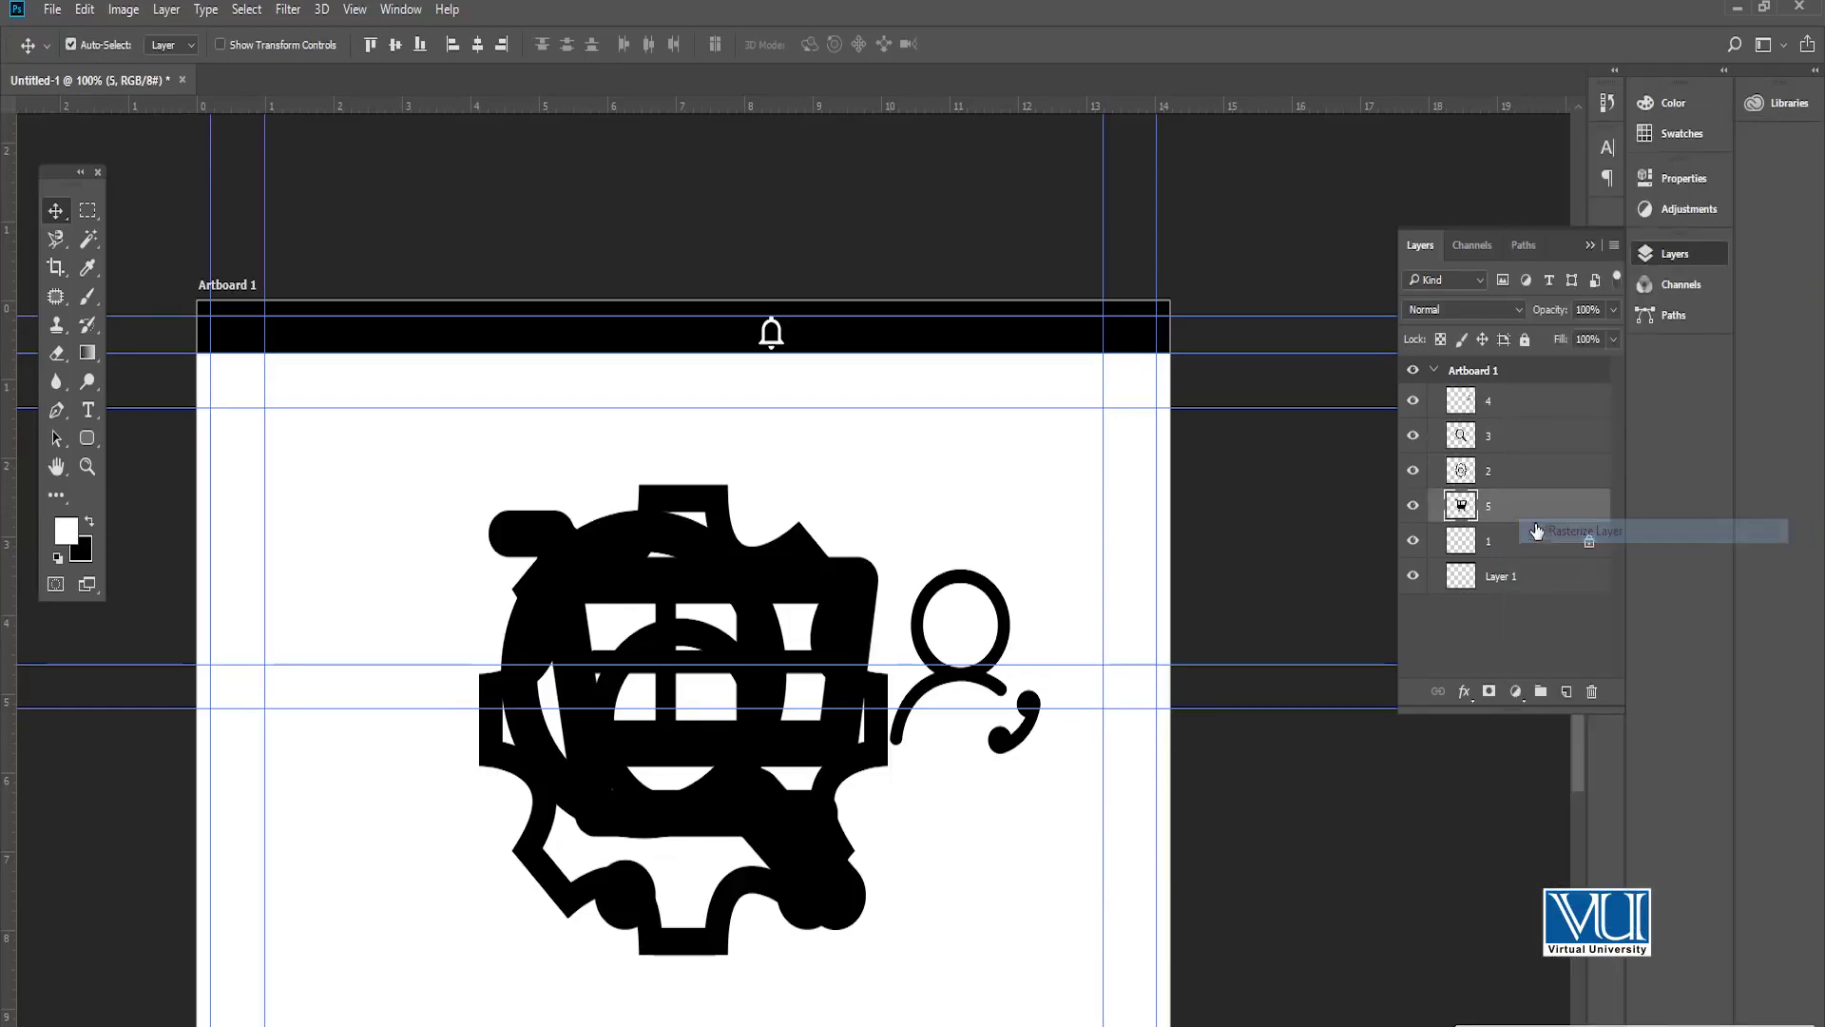
Step: Scale the person icon on layer 4 to about 20% and place it on the black header bar right of the bell
{"action": "left_click", "coordinate": [1500, 403]}
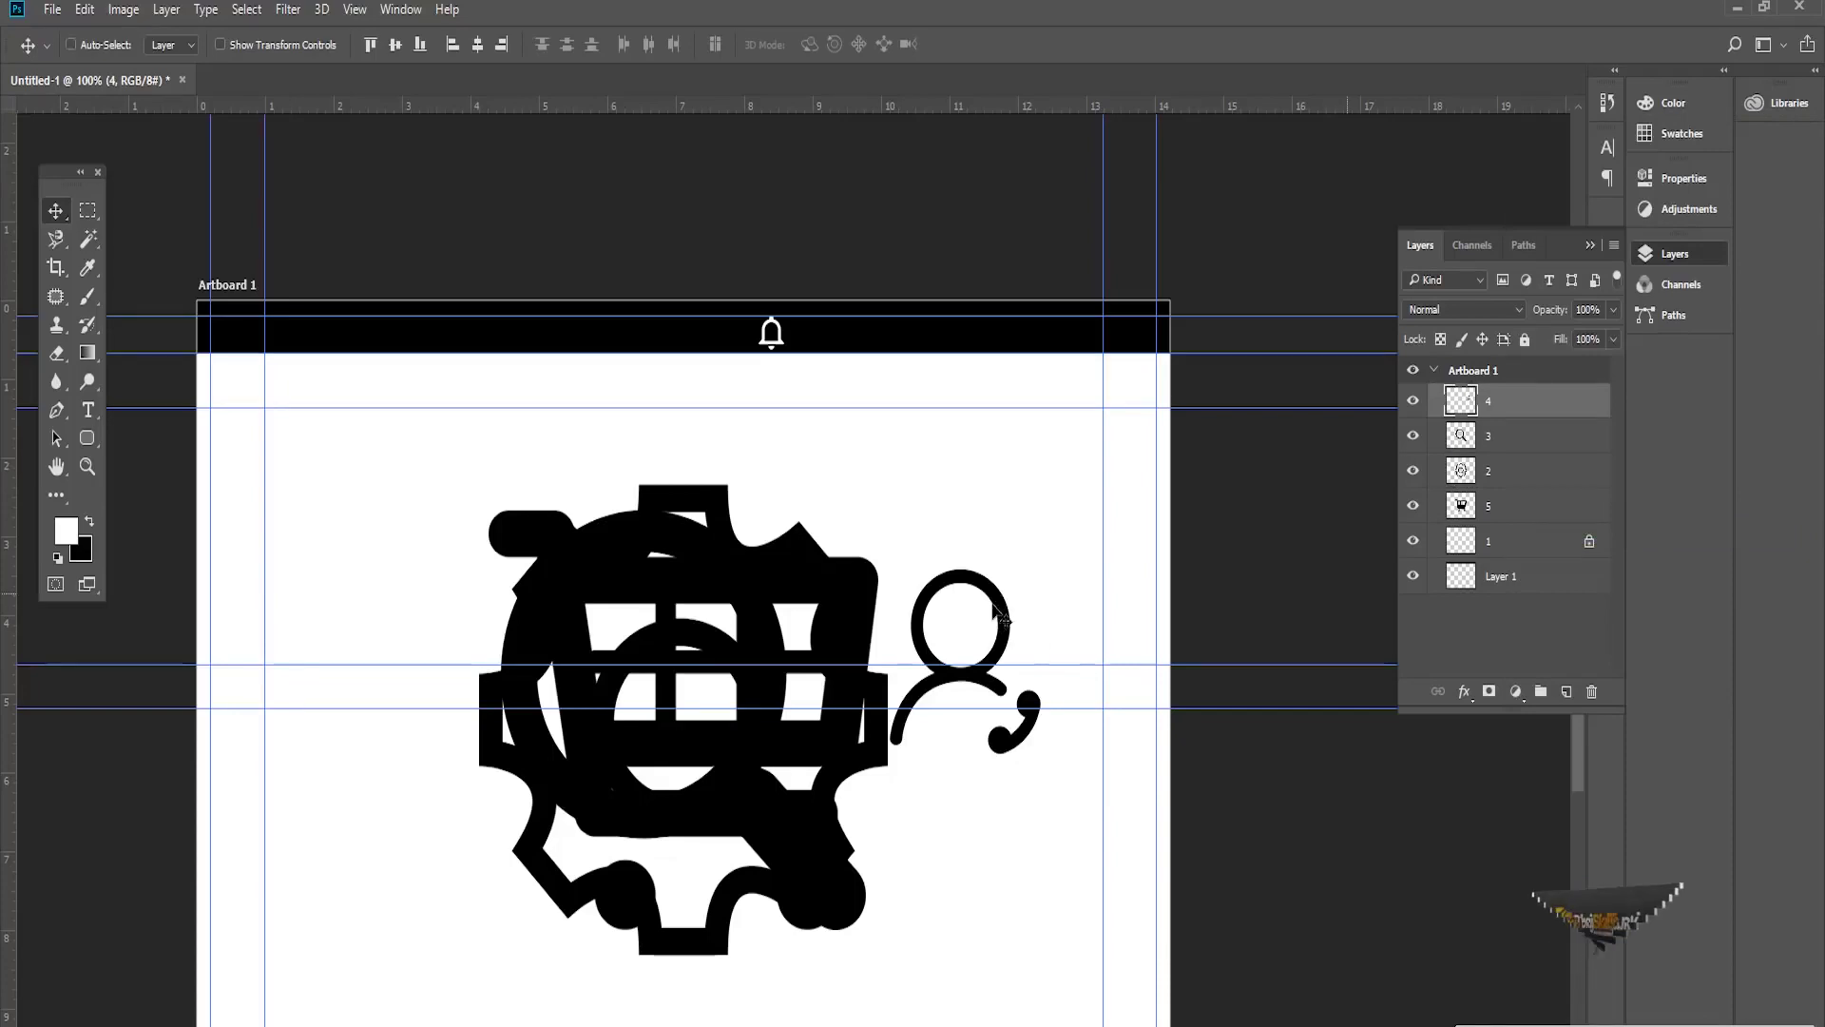
{"action": "left_click", "coordinate": [962, 623], "text": "ctrl"}
{"action": "key", "text": "ctrl+t"}
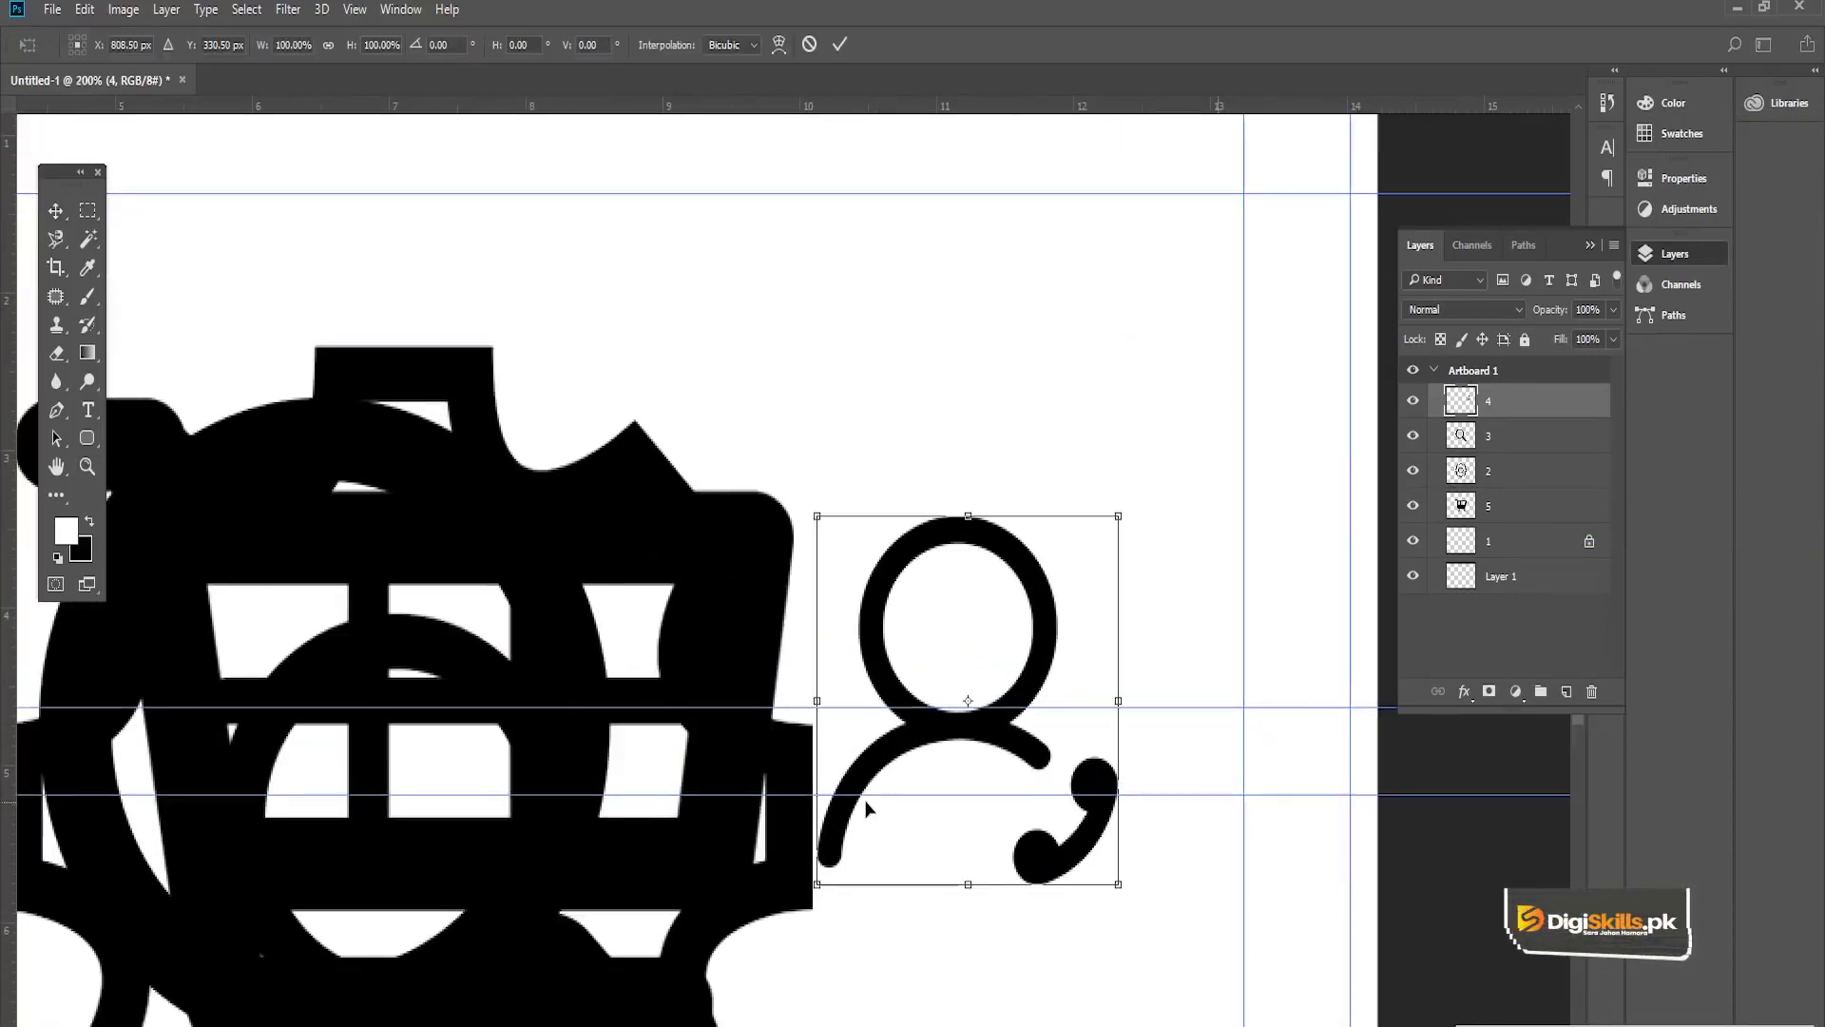
{"action": "left_click_drag", "start_coordinate": [818, 880], "coordinate": [814, 193]}
{"action": "scroll", "coordinate": [1035, 689], "scroll_direction": "up", "scroll_amount": 3}
{"action": "left_click_drag", "start_coordinate": [895, 251], "coordinate": [966, 344]}
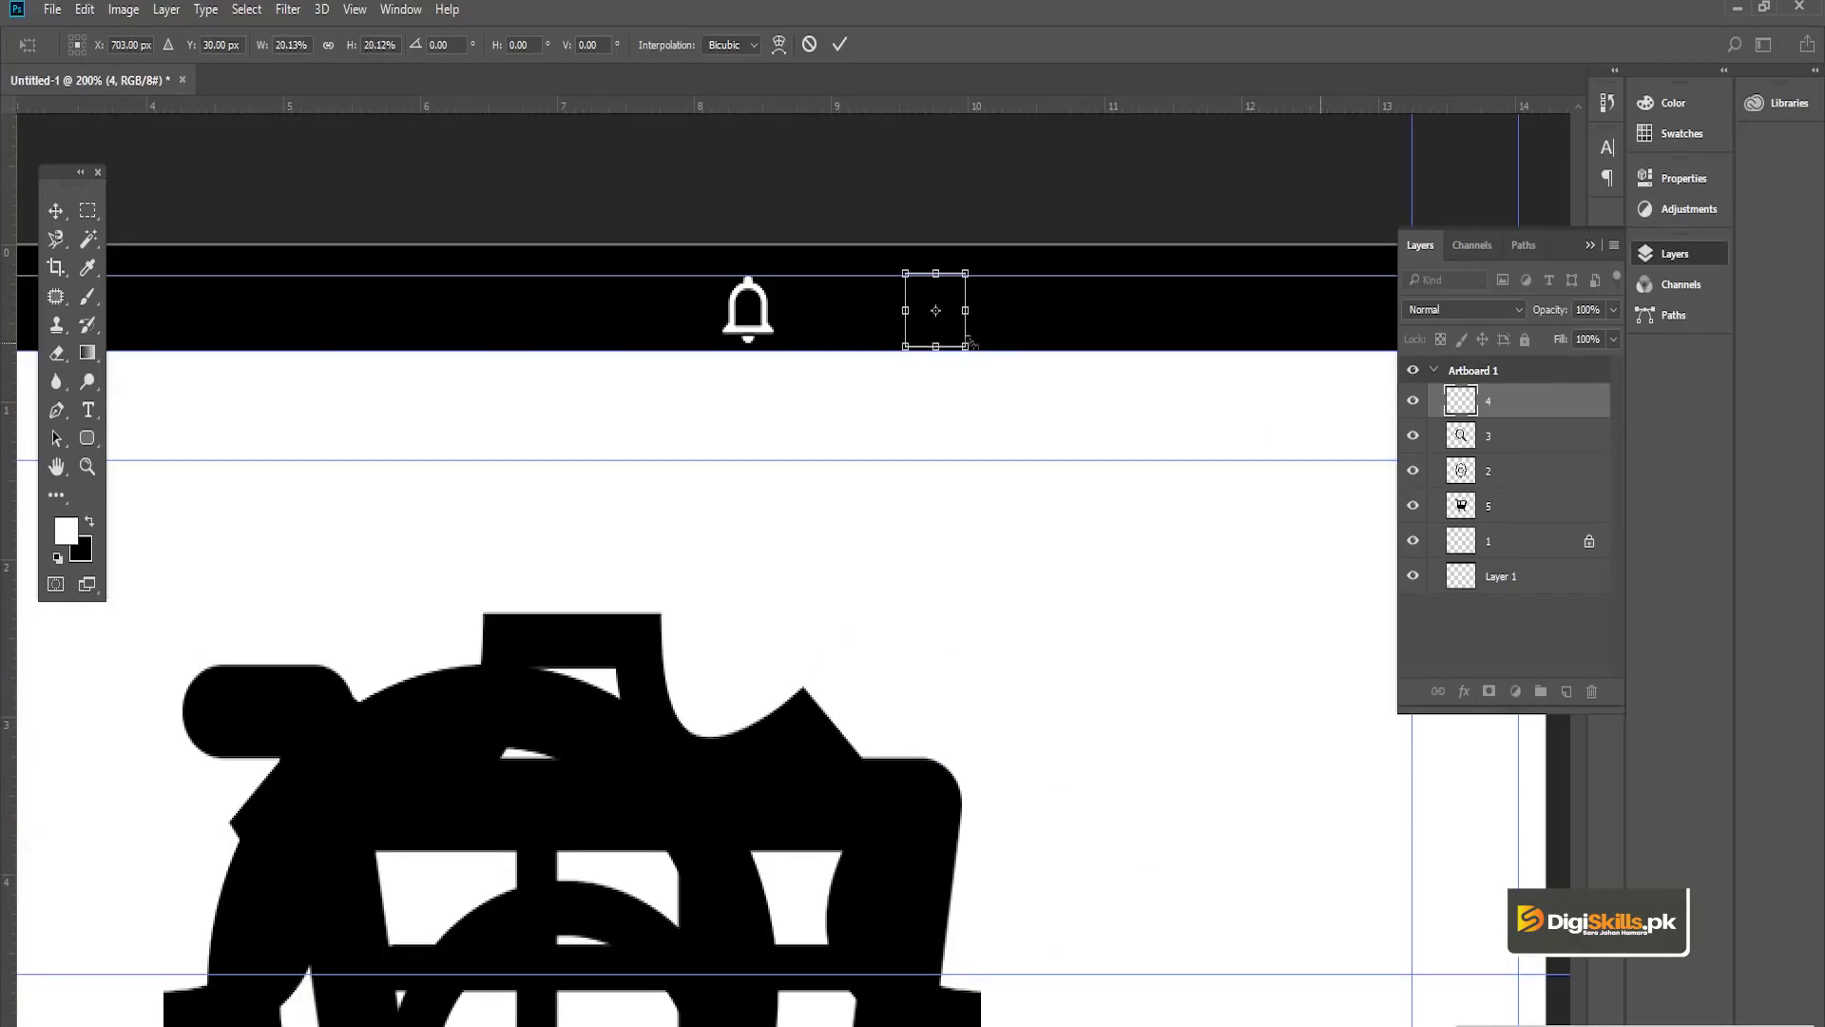
{"action": "key", "text": "Return"}
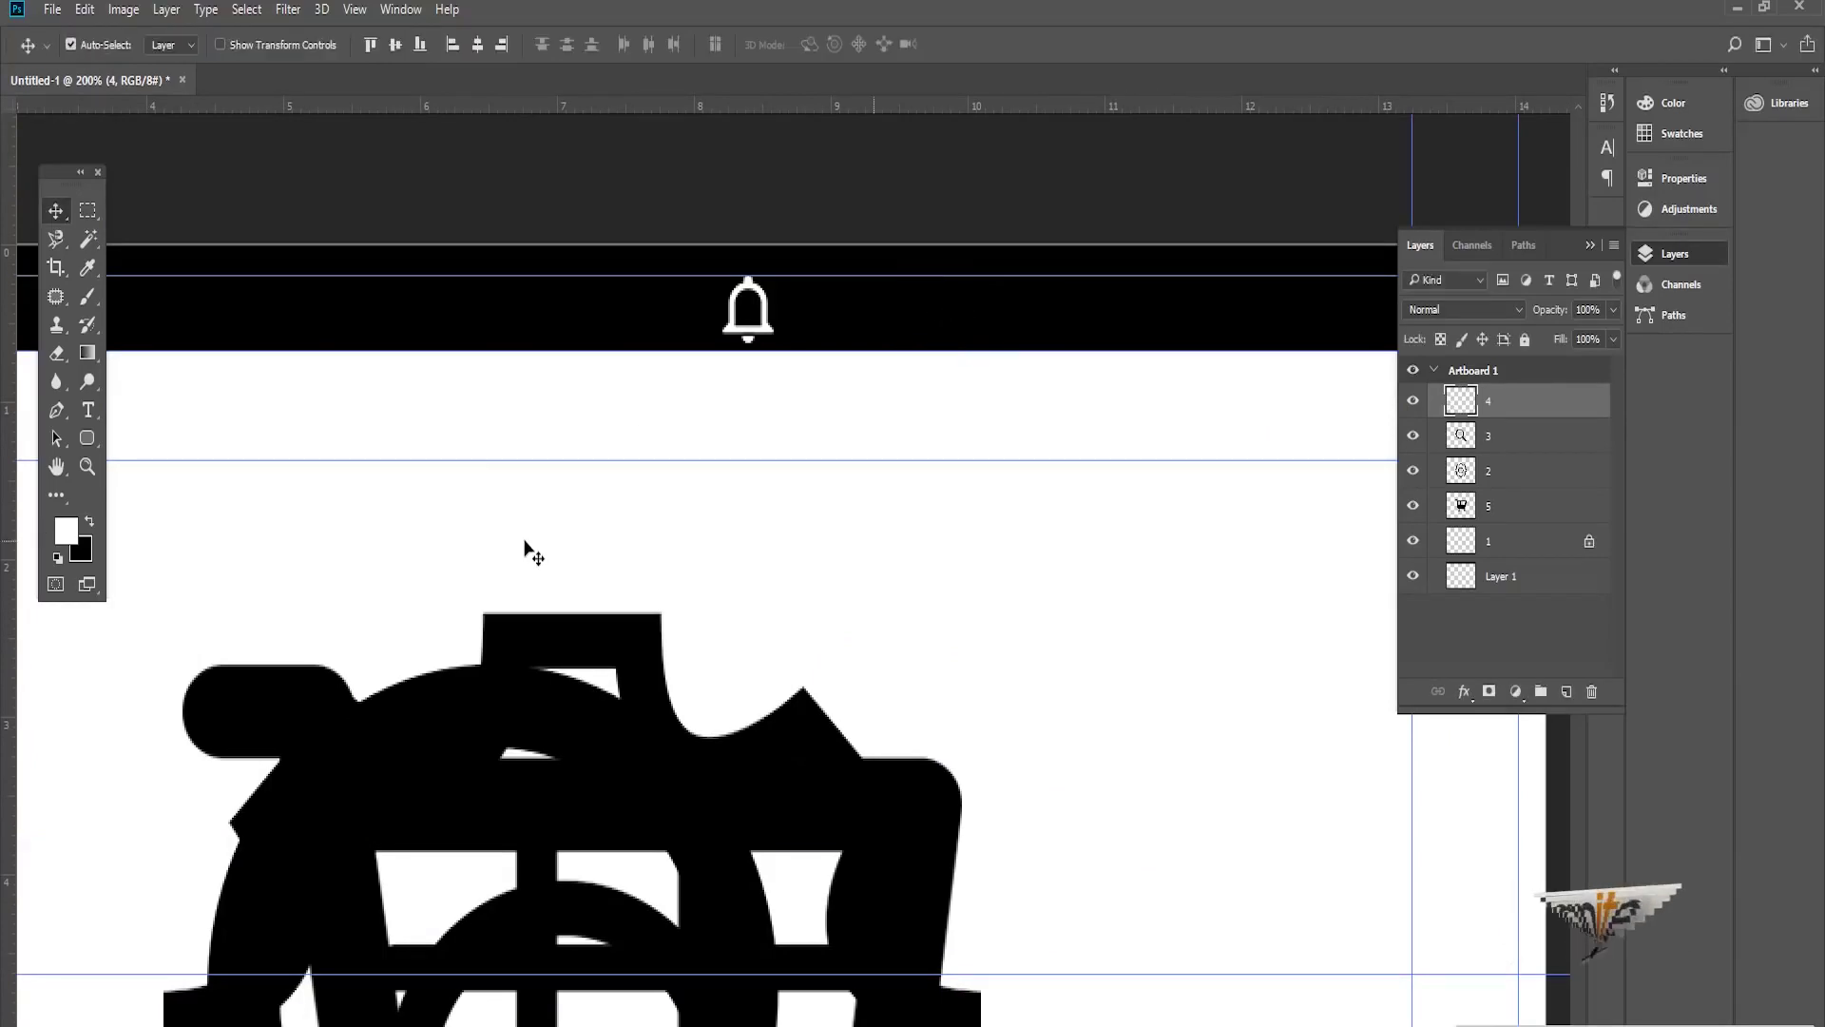
Step: Lock the transparent pixels of icon layers 4, 3, 2 and 5
{"action": "left_click", "coordinate": [1440, 340]}
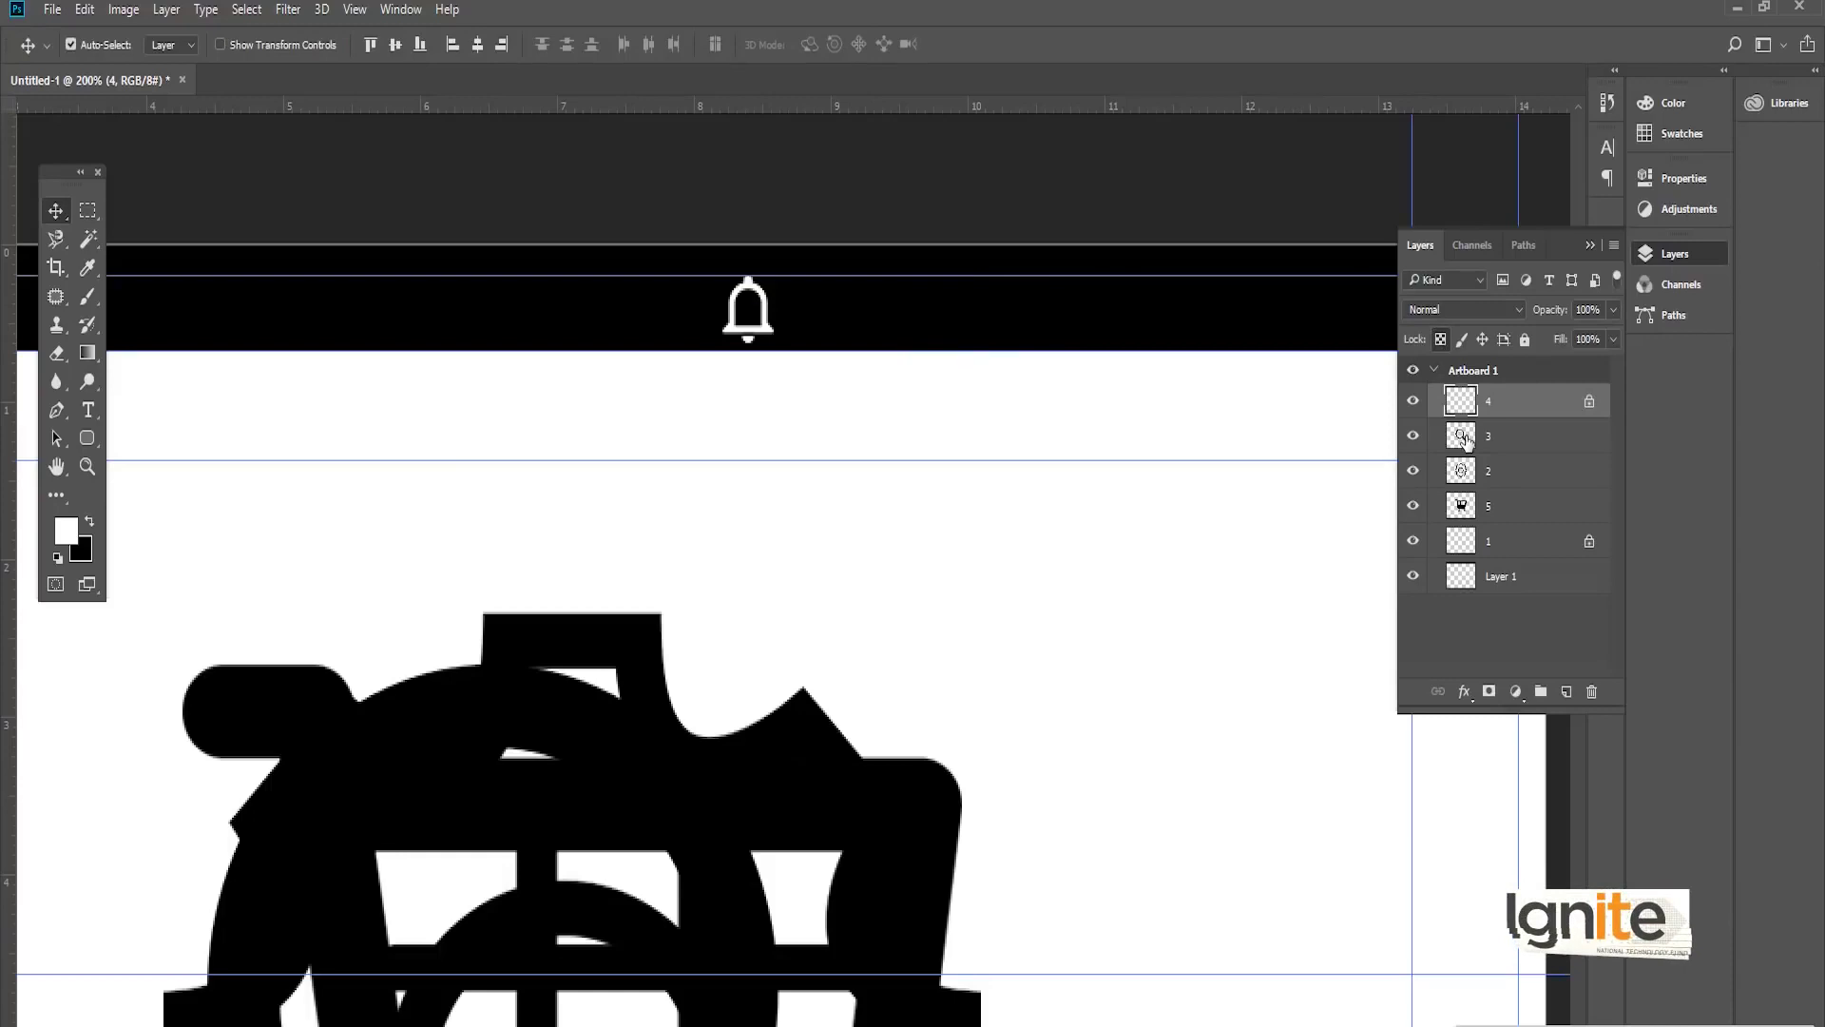
{"action": "left_click", "coordinate": [1469, 437]}
{"action": "left_click", "coordinate": [1440, 339]}
{"action": "left_click", "coordinate": [1483, 472]}
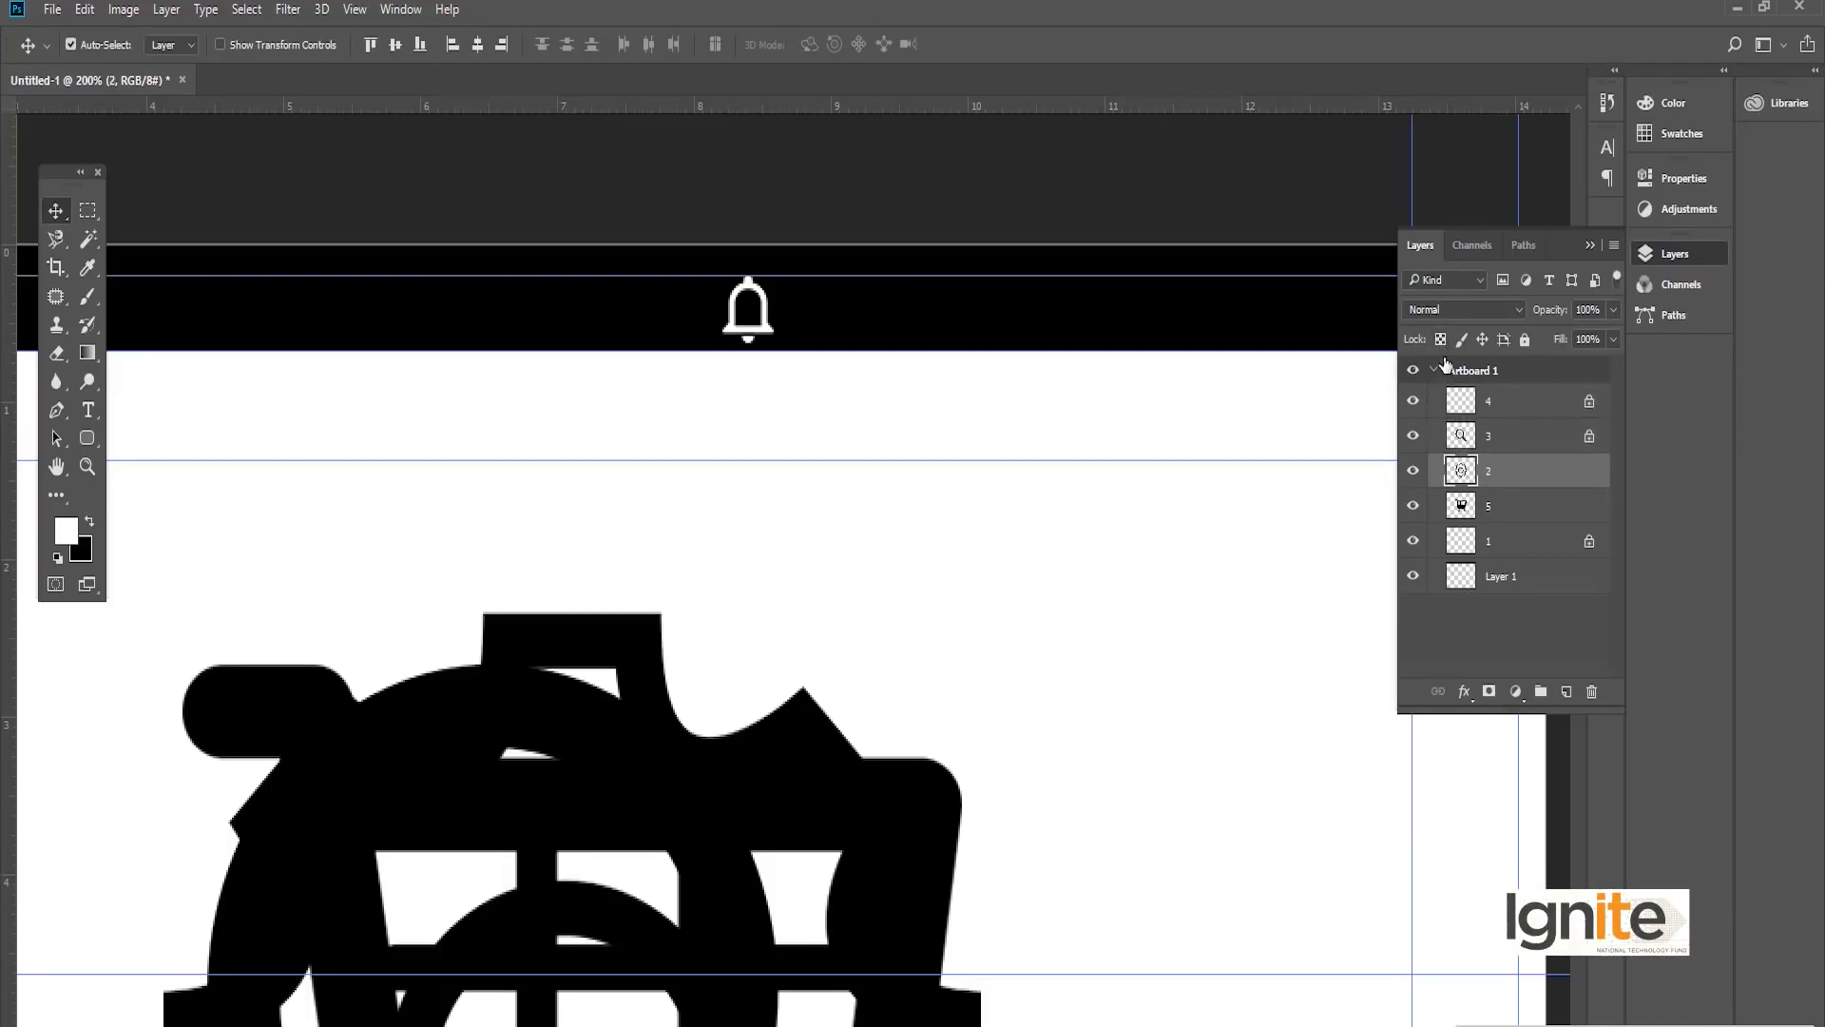
{"action": "left_click", "coordinate": [1497, 512]}
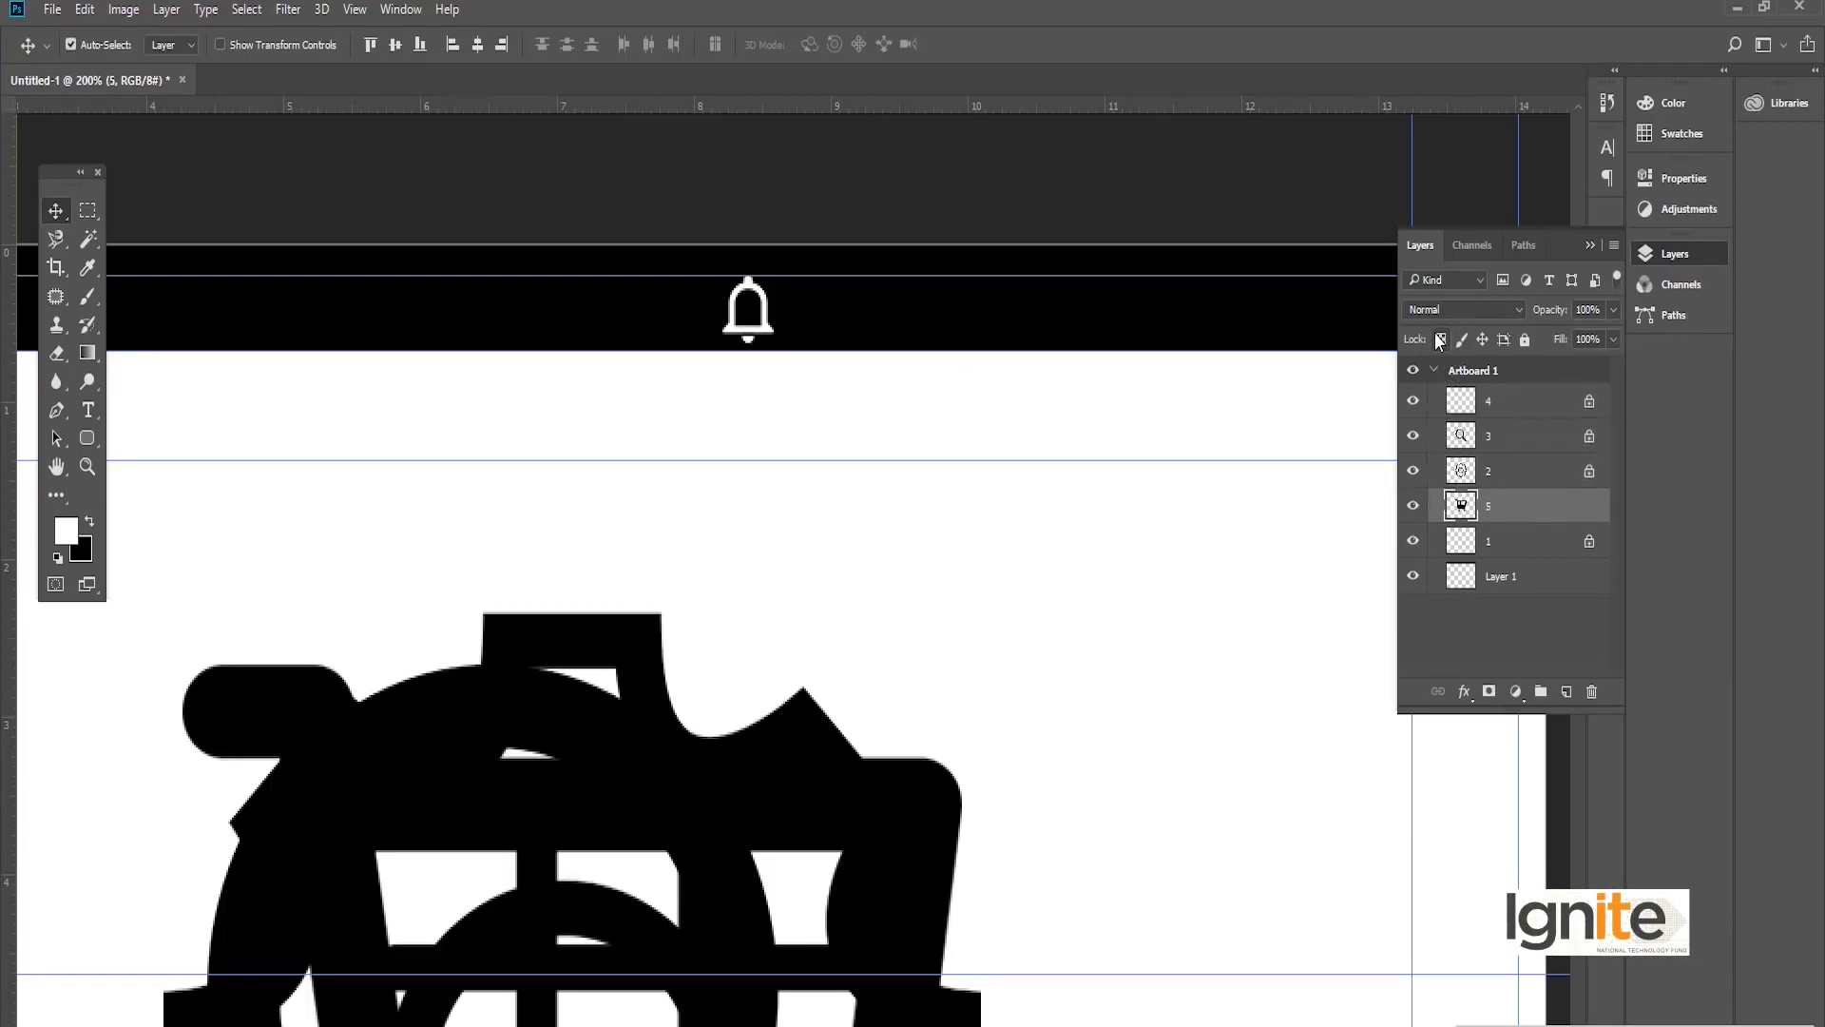
Step: Fill the person icon on layer 4 with white, undoing the fill applied to the cart icon by mistake
{"action": "key", "text": "alt+BackSpace"}
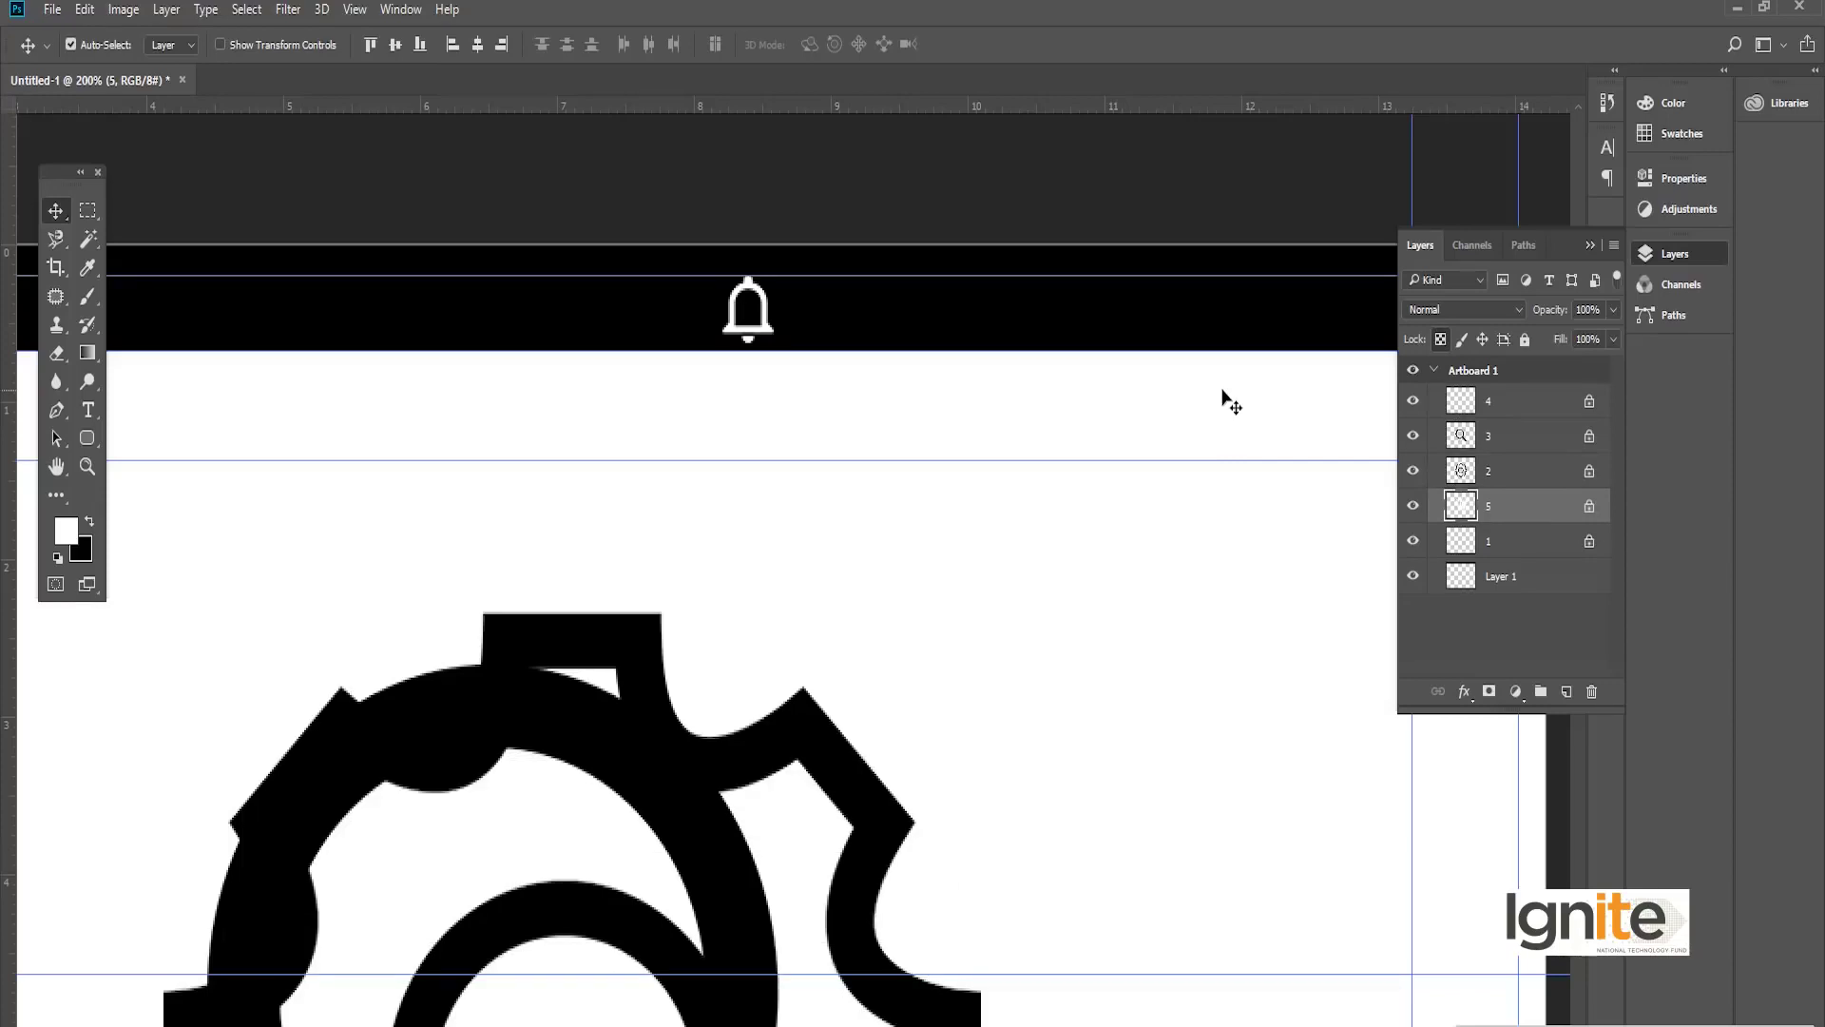
{"action": "key", "text": "ctrl+z"}
{"action": "left_click", "coordinate": [1464, 403]}
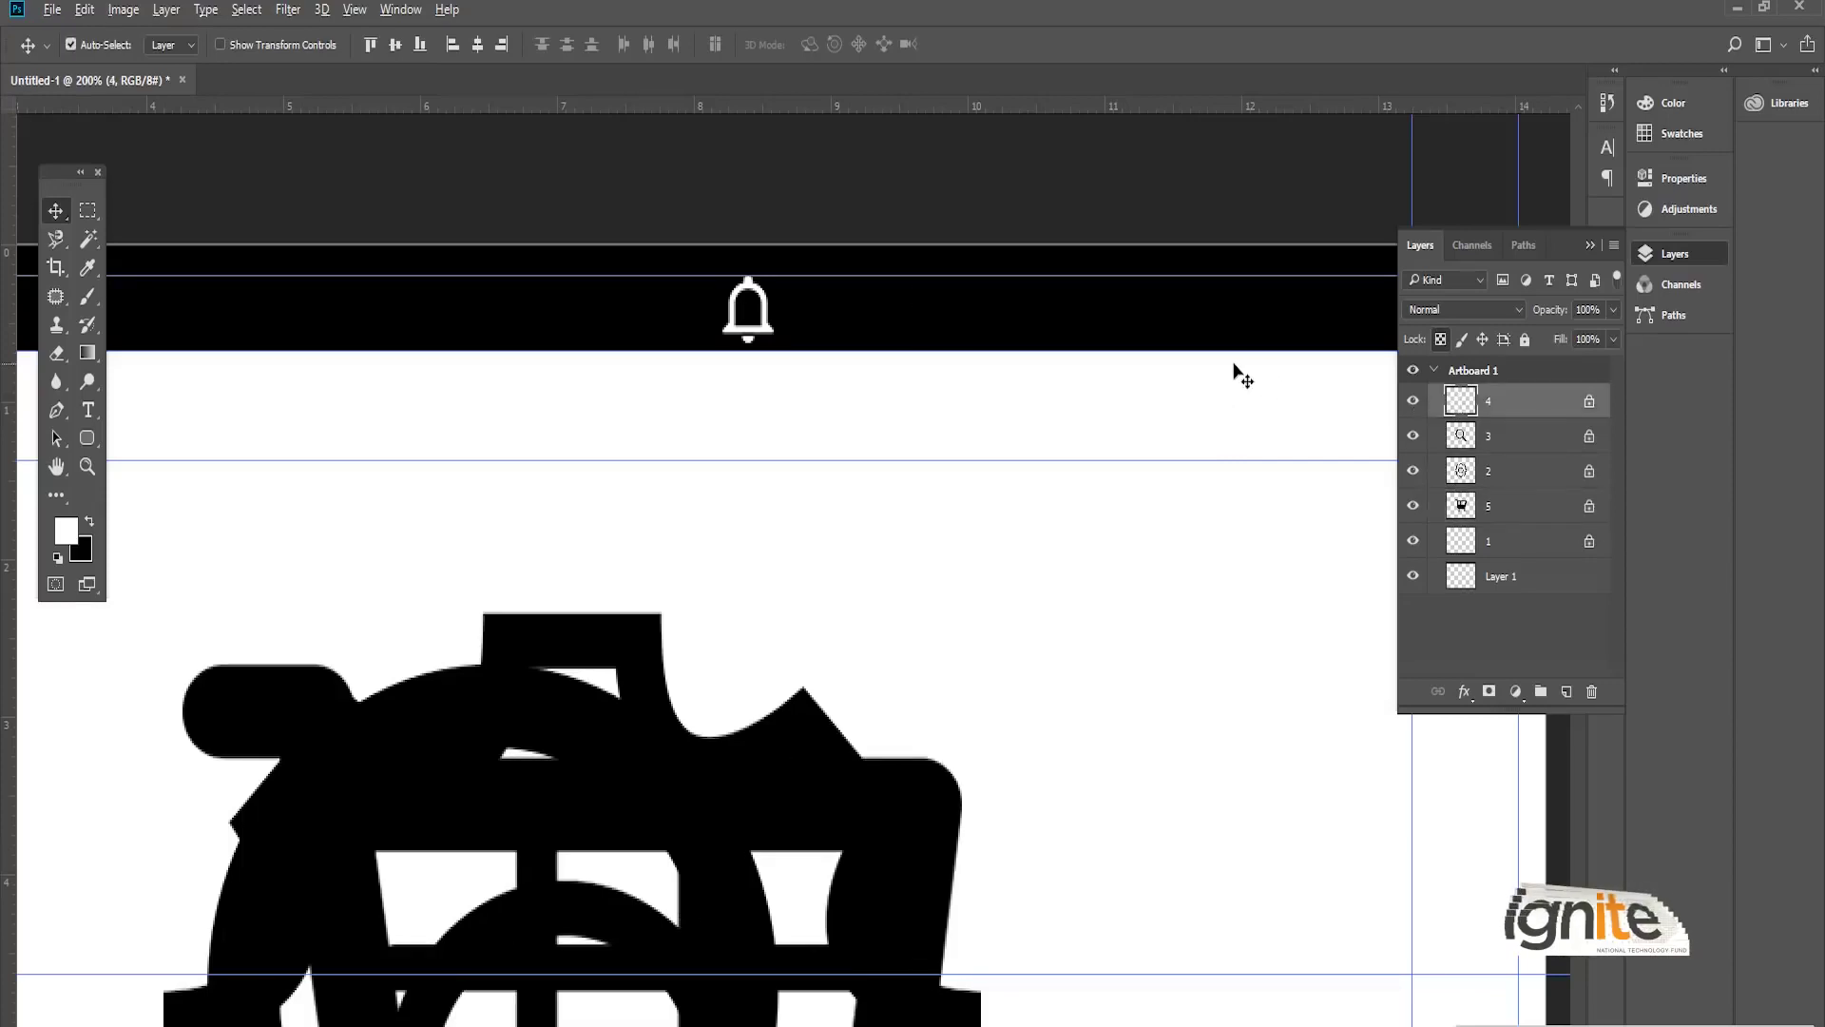
{"action": "key", "text": "alt+BackSpace"}
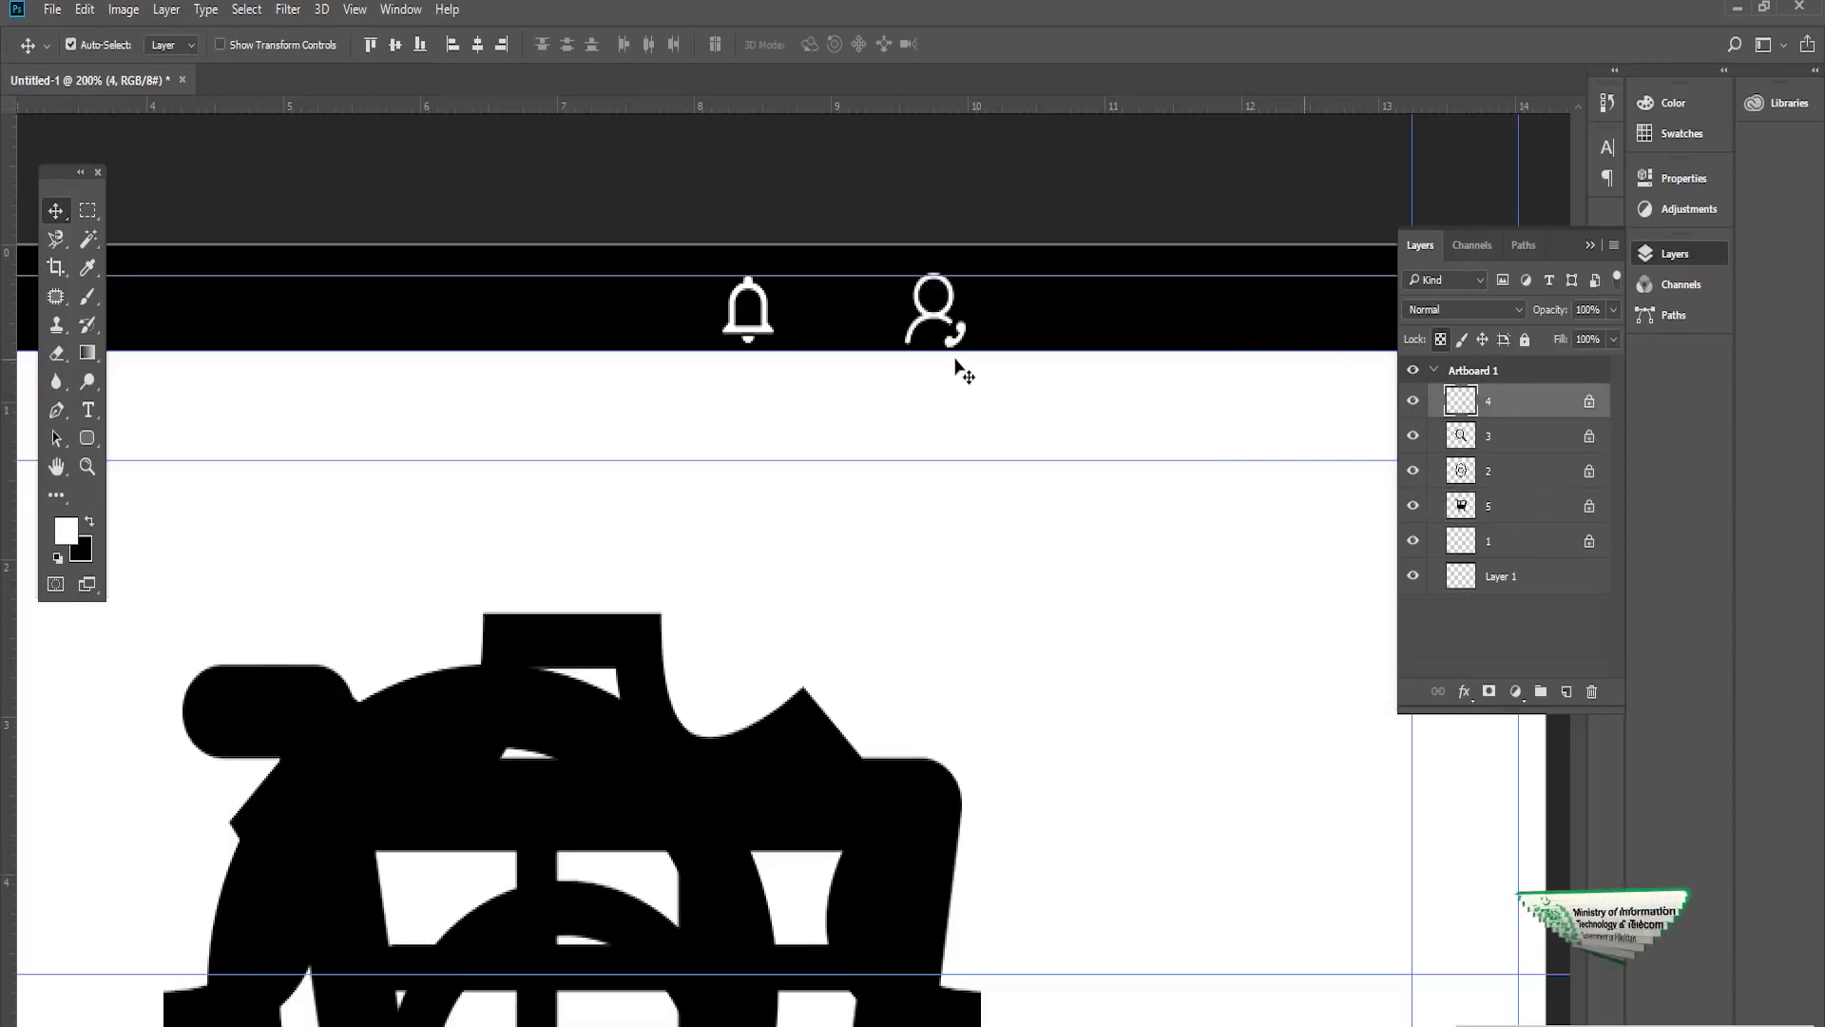
Step: Scale down the magnifying glass icon (layer 3) and place it in the white area just below the black header bar
{"action": "left_click_drag", "start_coordinate": [1007, 367], "coordinate": [910, 376]}
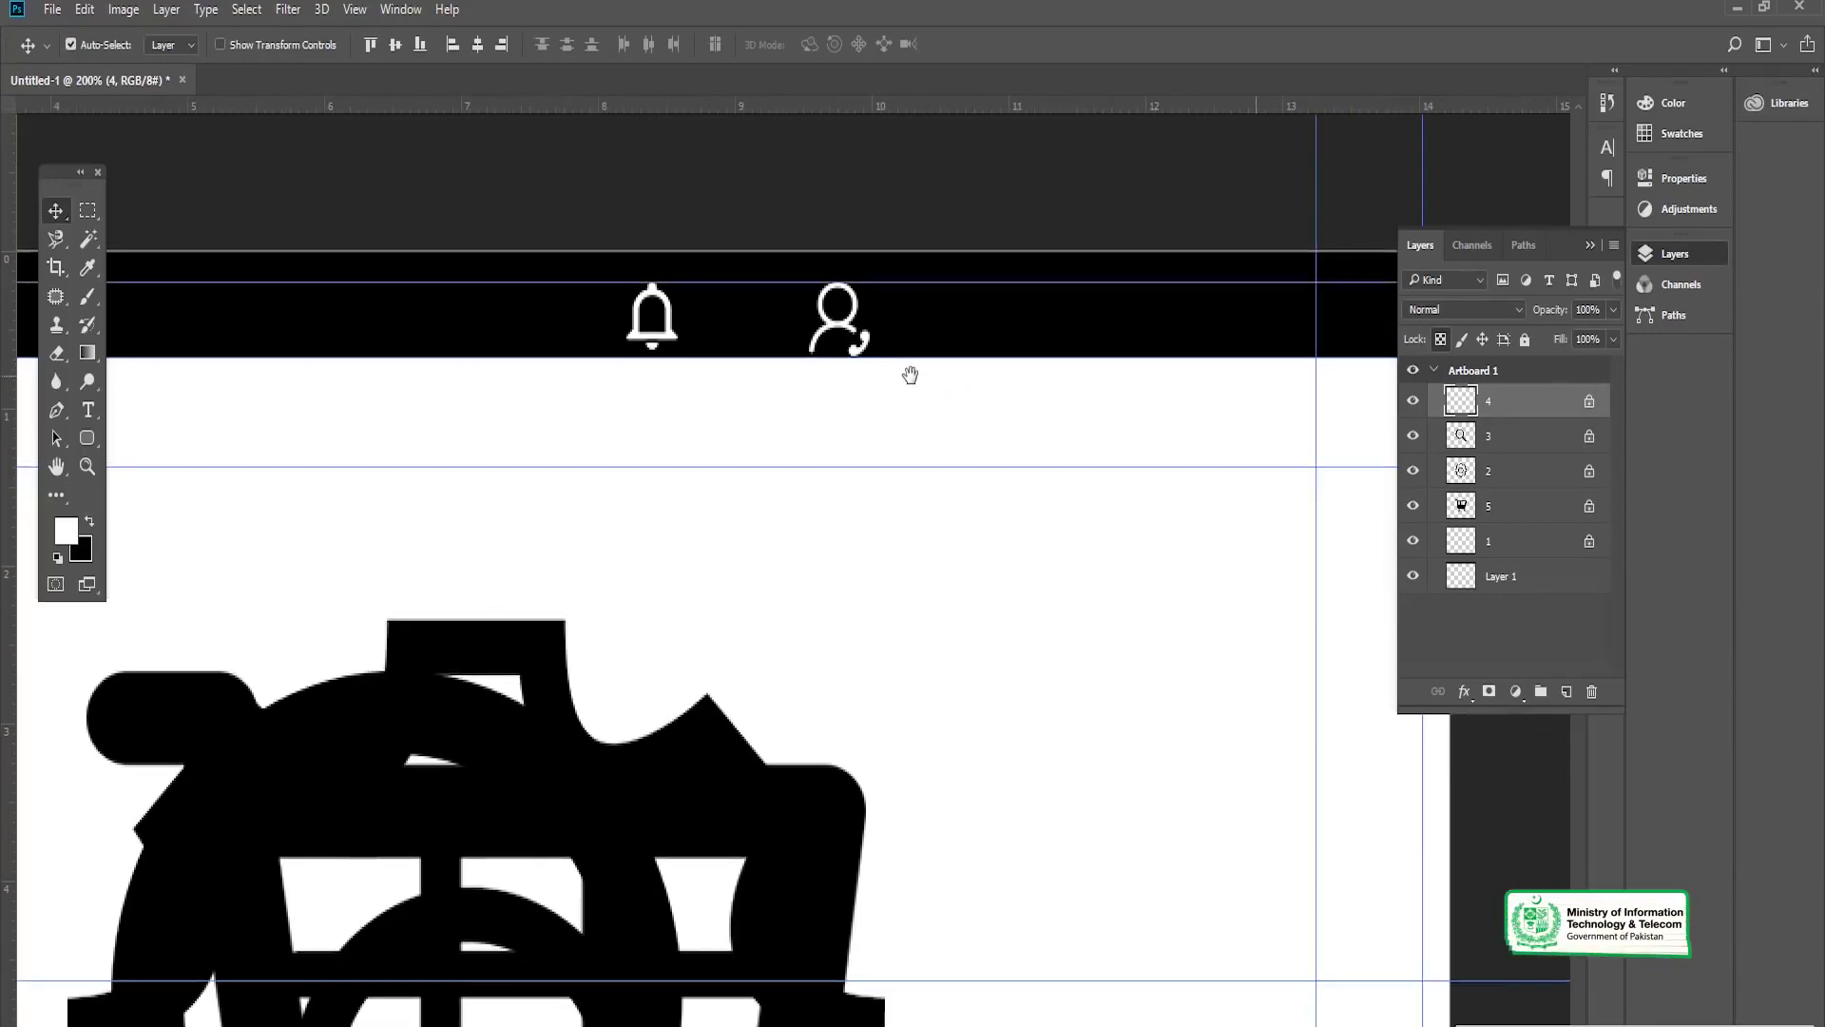
{"action": "key", "text": "ctrl+minus"}
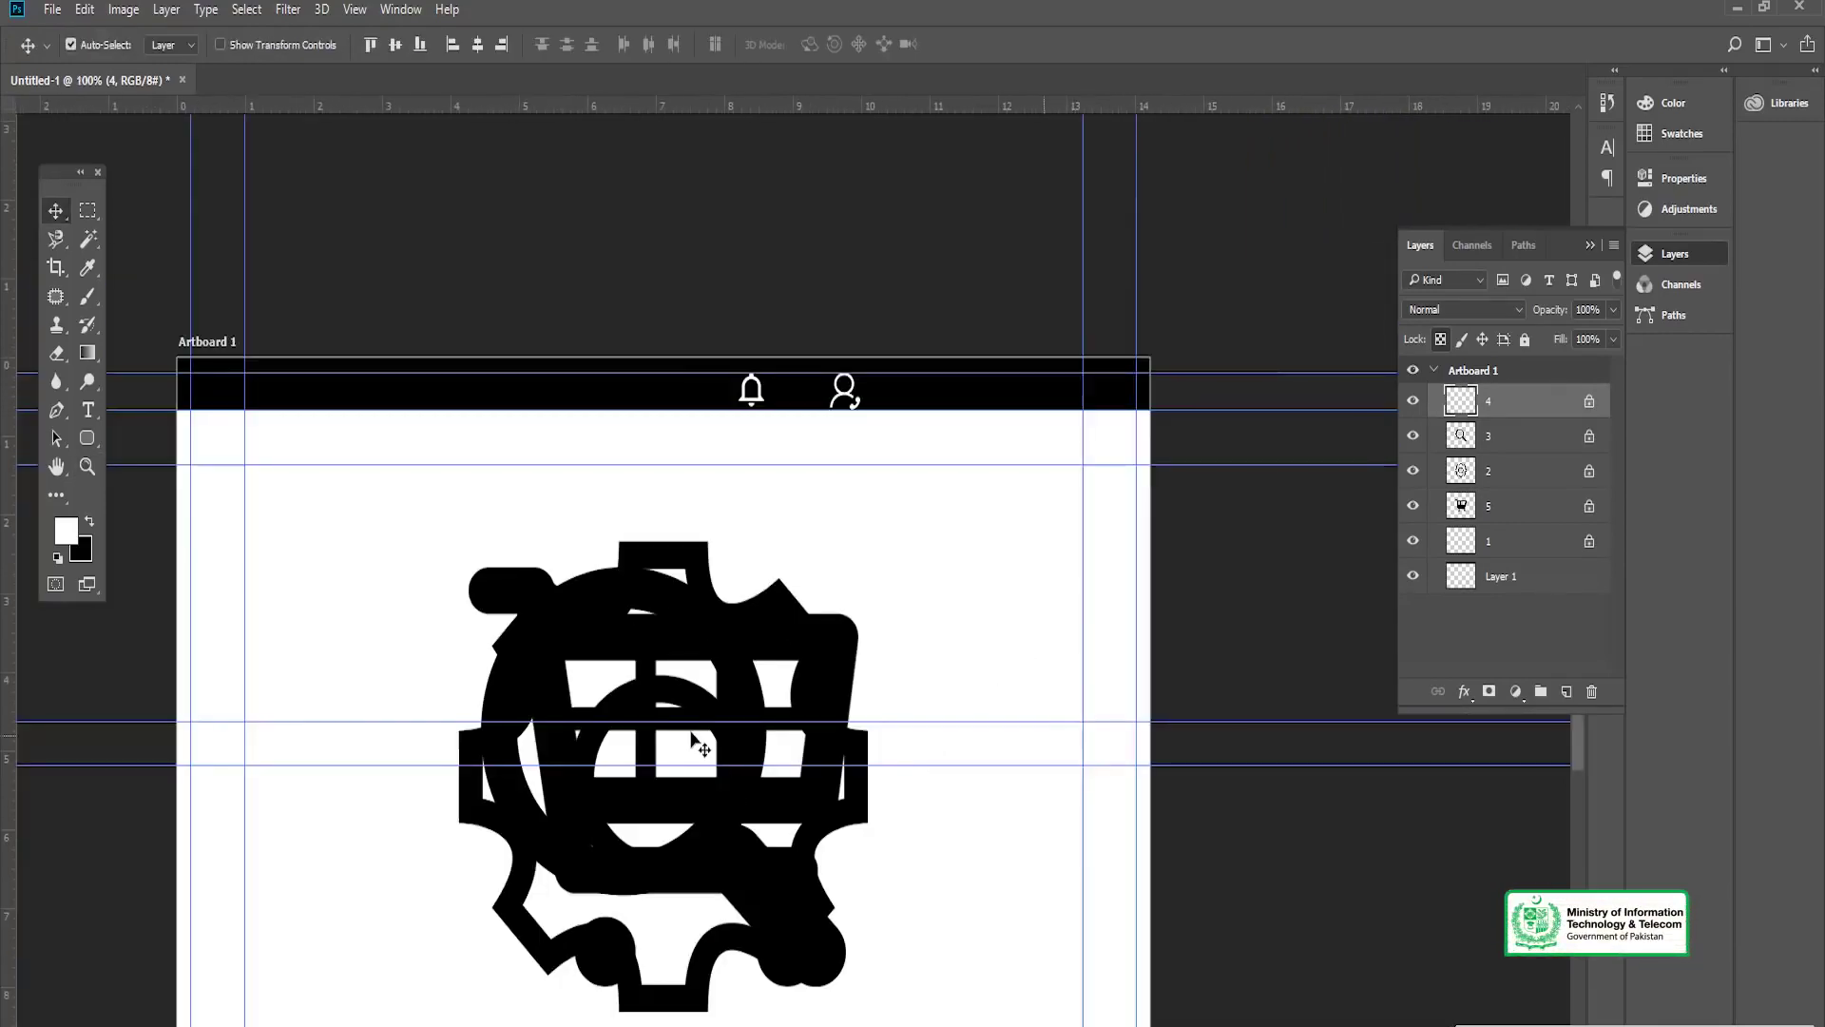
{"action": "left_click", "coordinate": [1586, 434]}
{"action": "key", "text": "ctrl+t"}
{"action": "left_click_drag", "start_coordinate": [829, 575], "coordinate": [600, 435]}
{"action": "key", "text": "Return"}
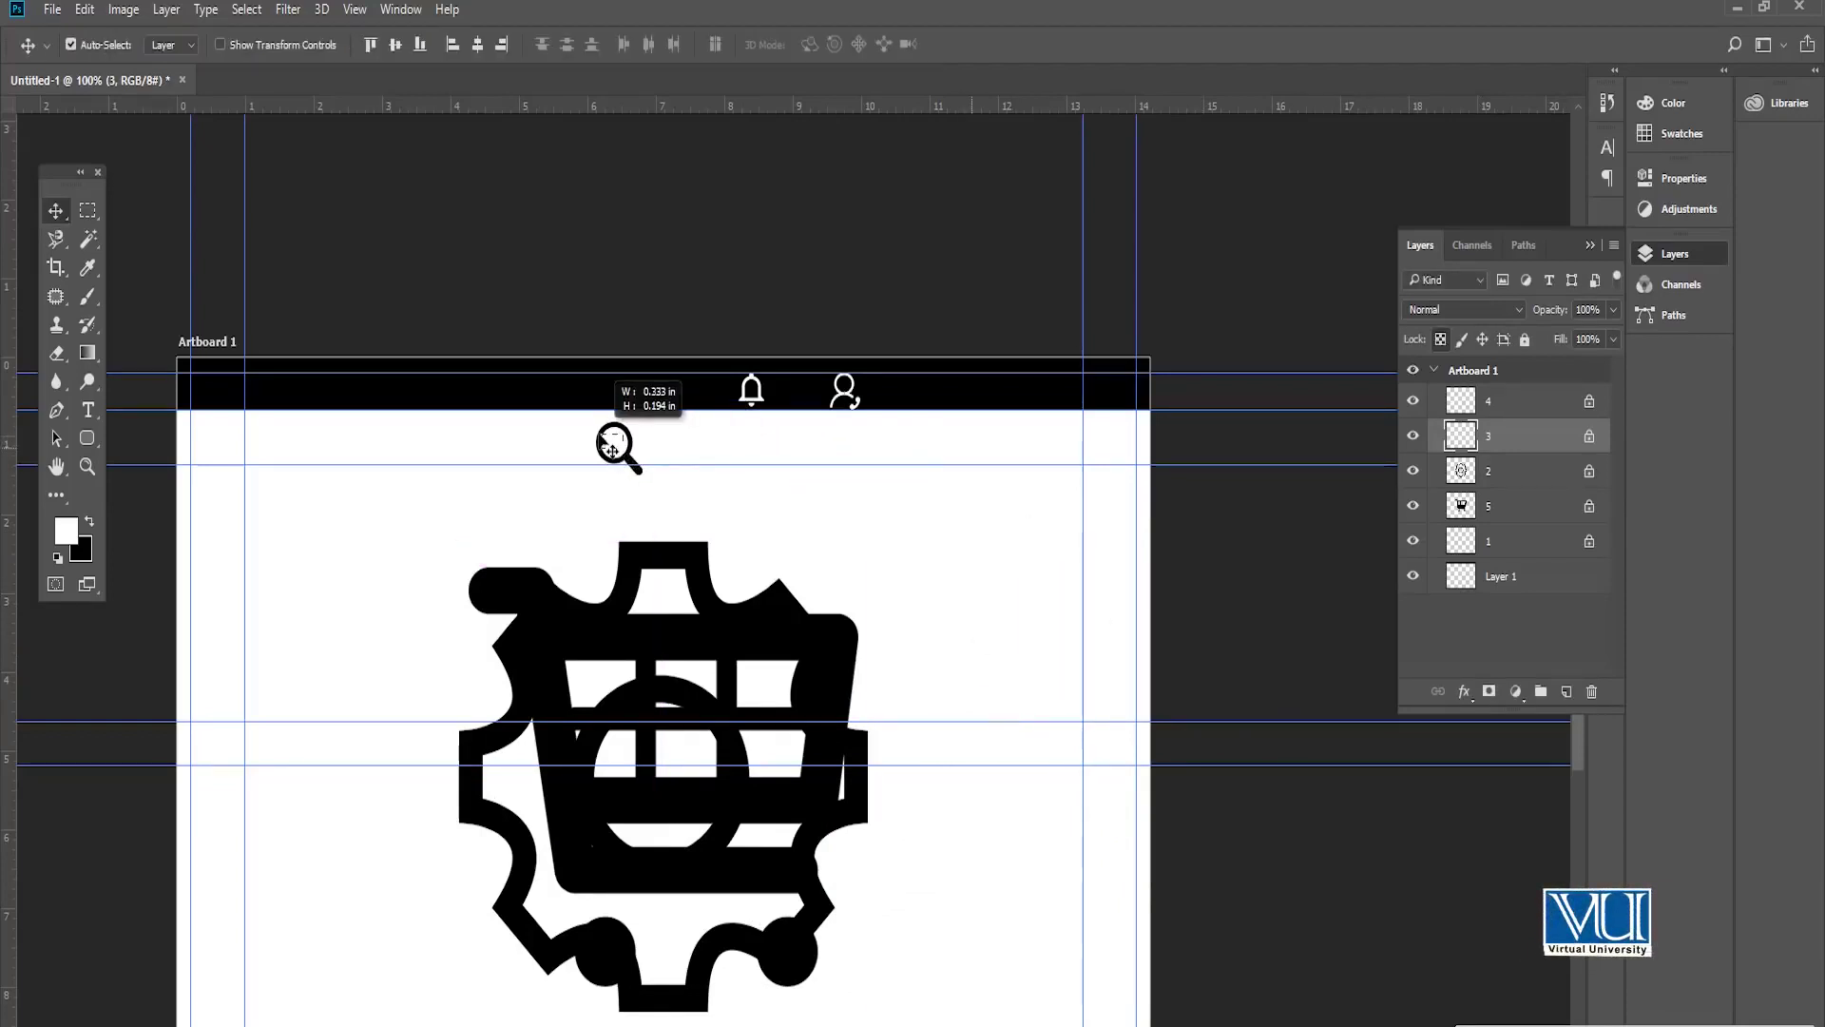
Step: Move the cart icon (layer 5) to the right of the gear and scale it to about 39%
{"action": "left_click", "coordinate": [757, 620]}
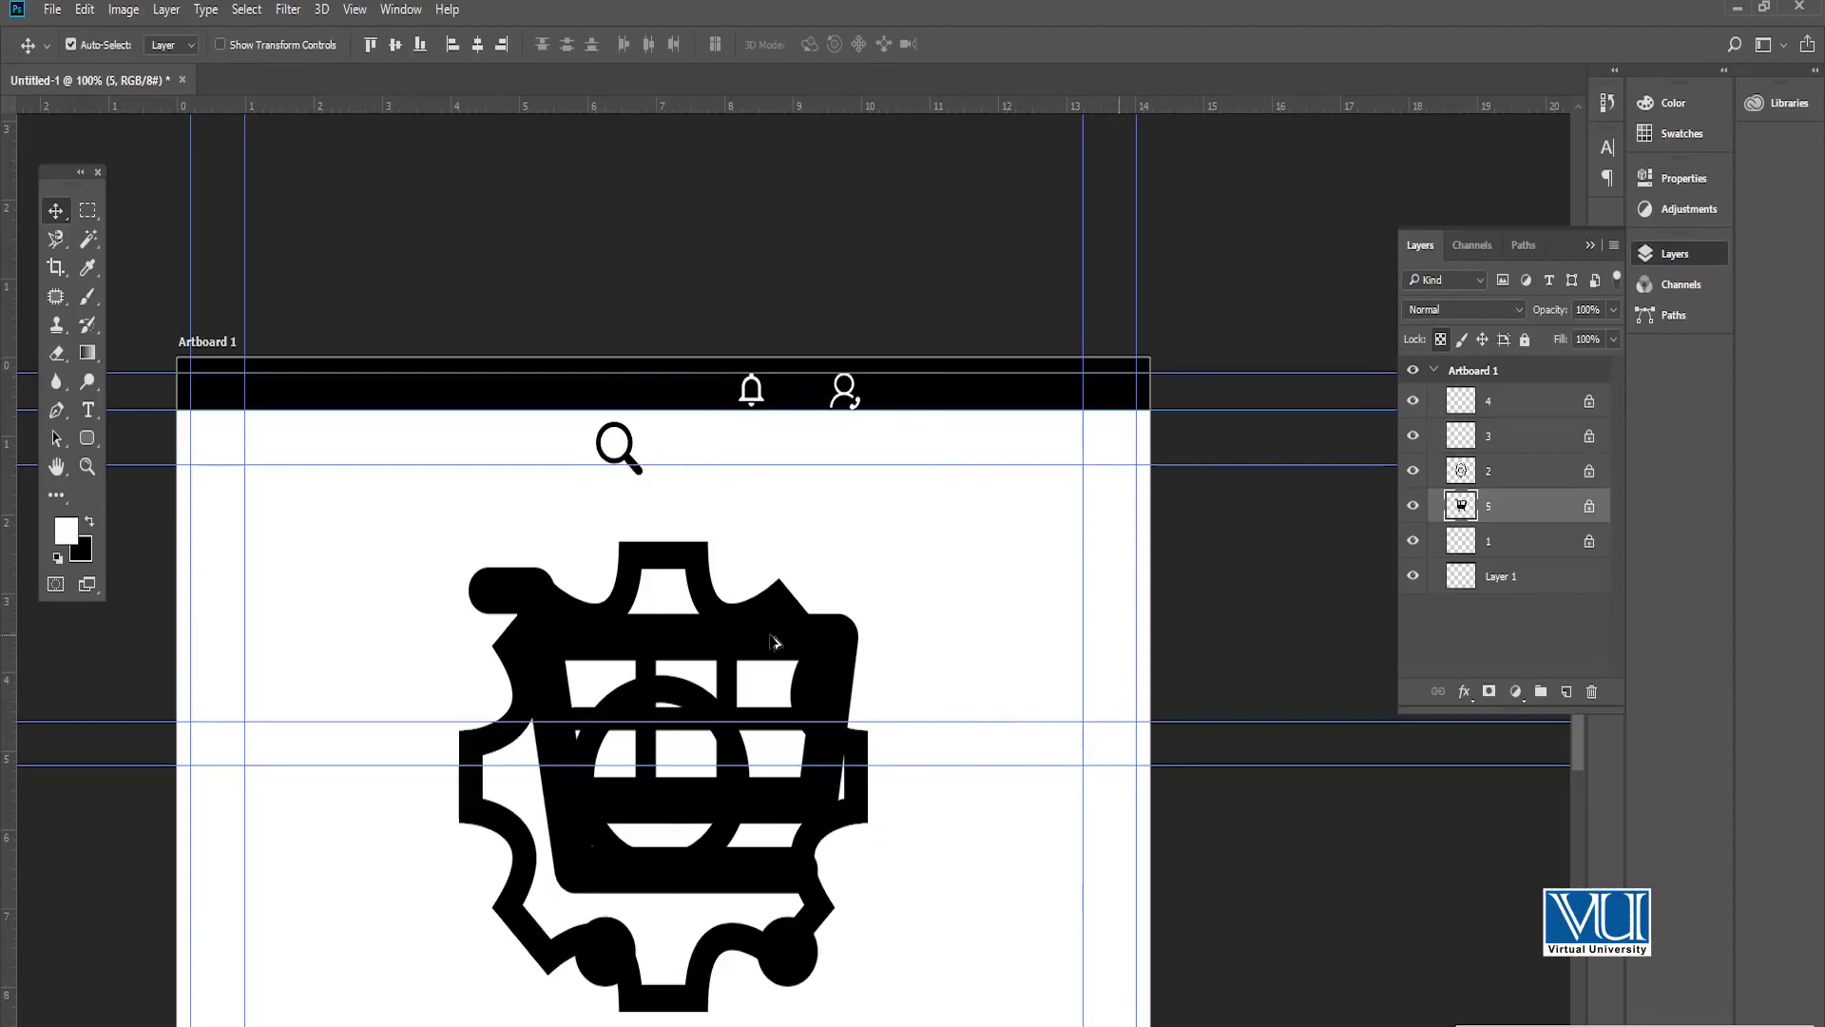
{"action": "key", "text": "ctrl+t"}
{"action": "left_click_drag", "start_coordinate": [827, 640], "coordinate": [1114, 537]}
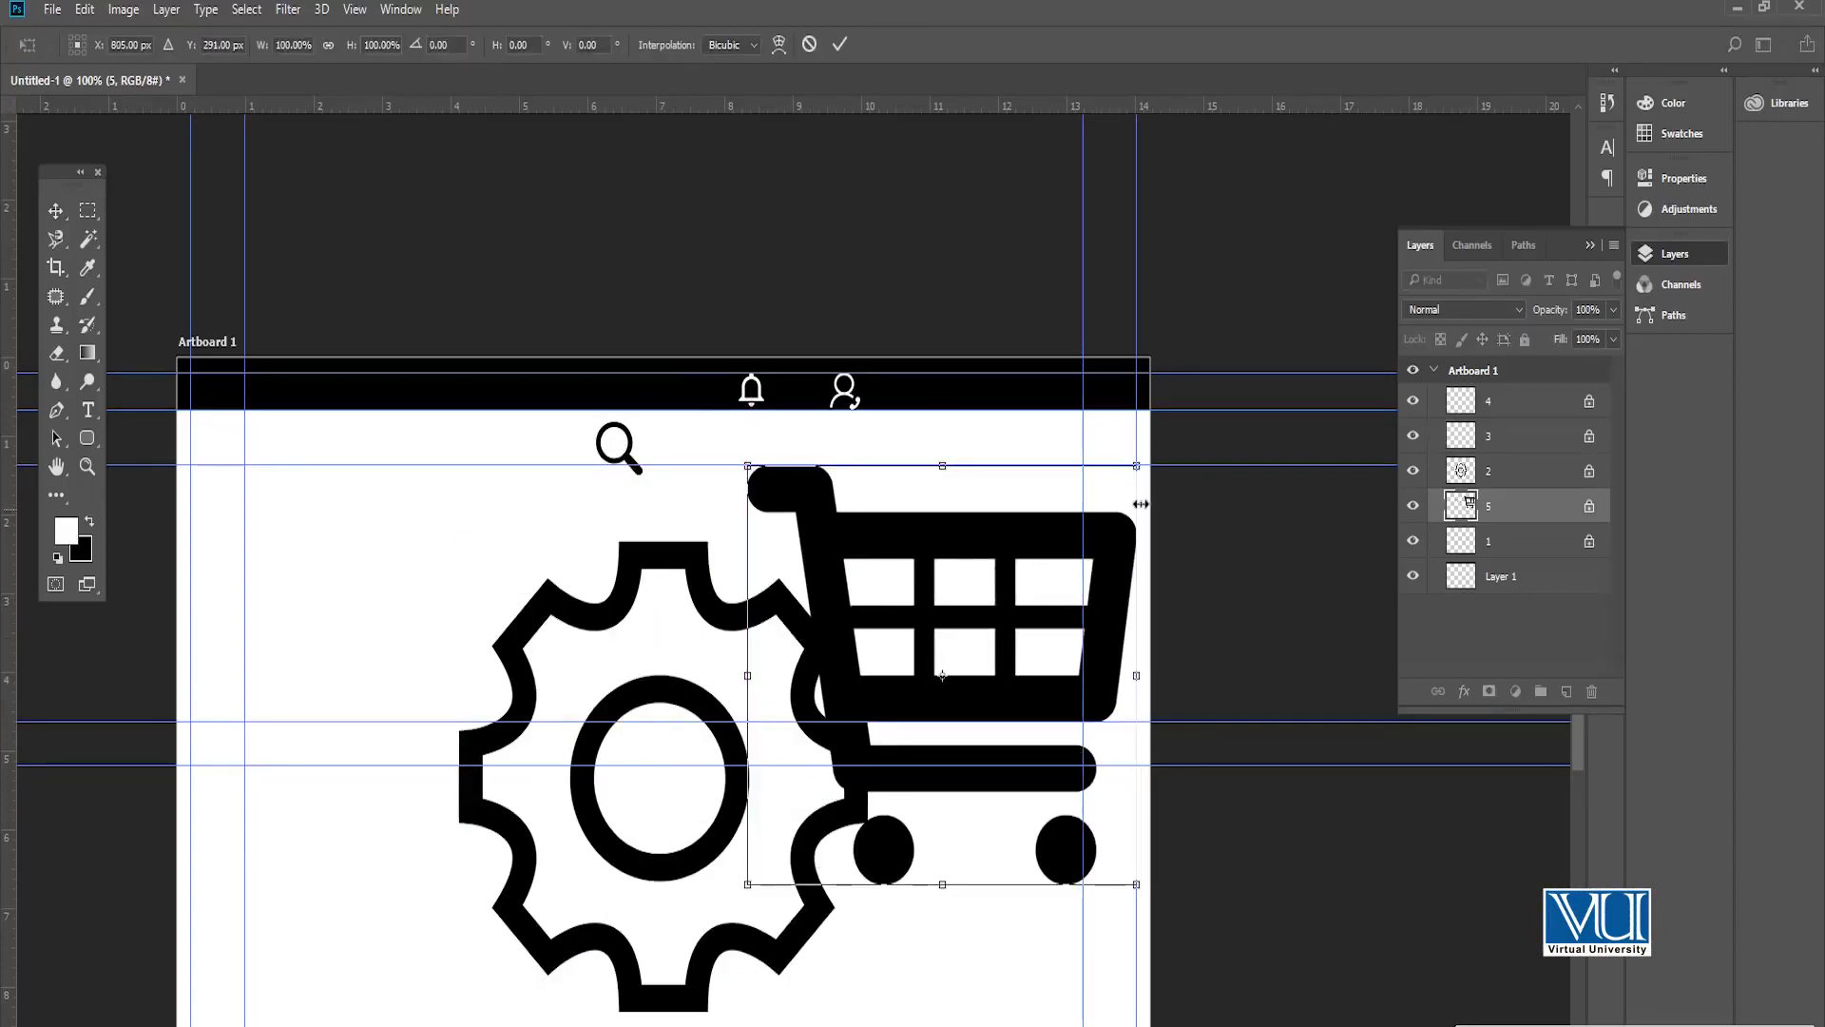
{"action": "left_click_drag", "start_coordinate": [1139, 468], "coordinate": [1017, 611]}
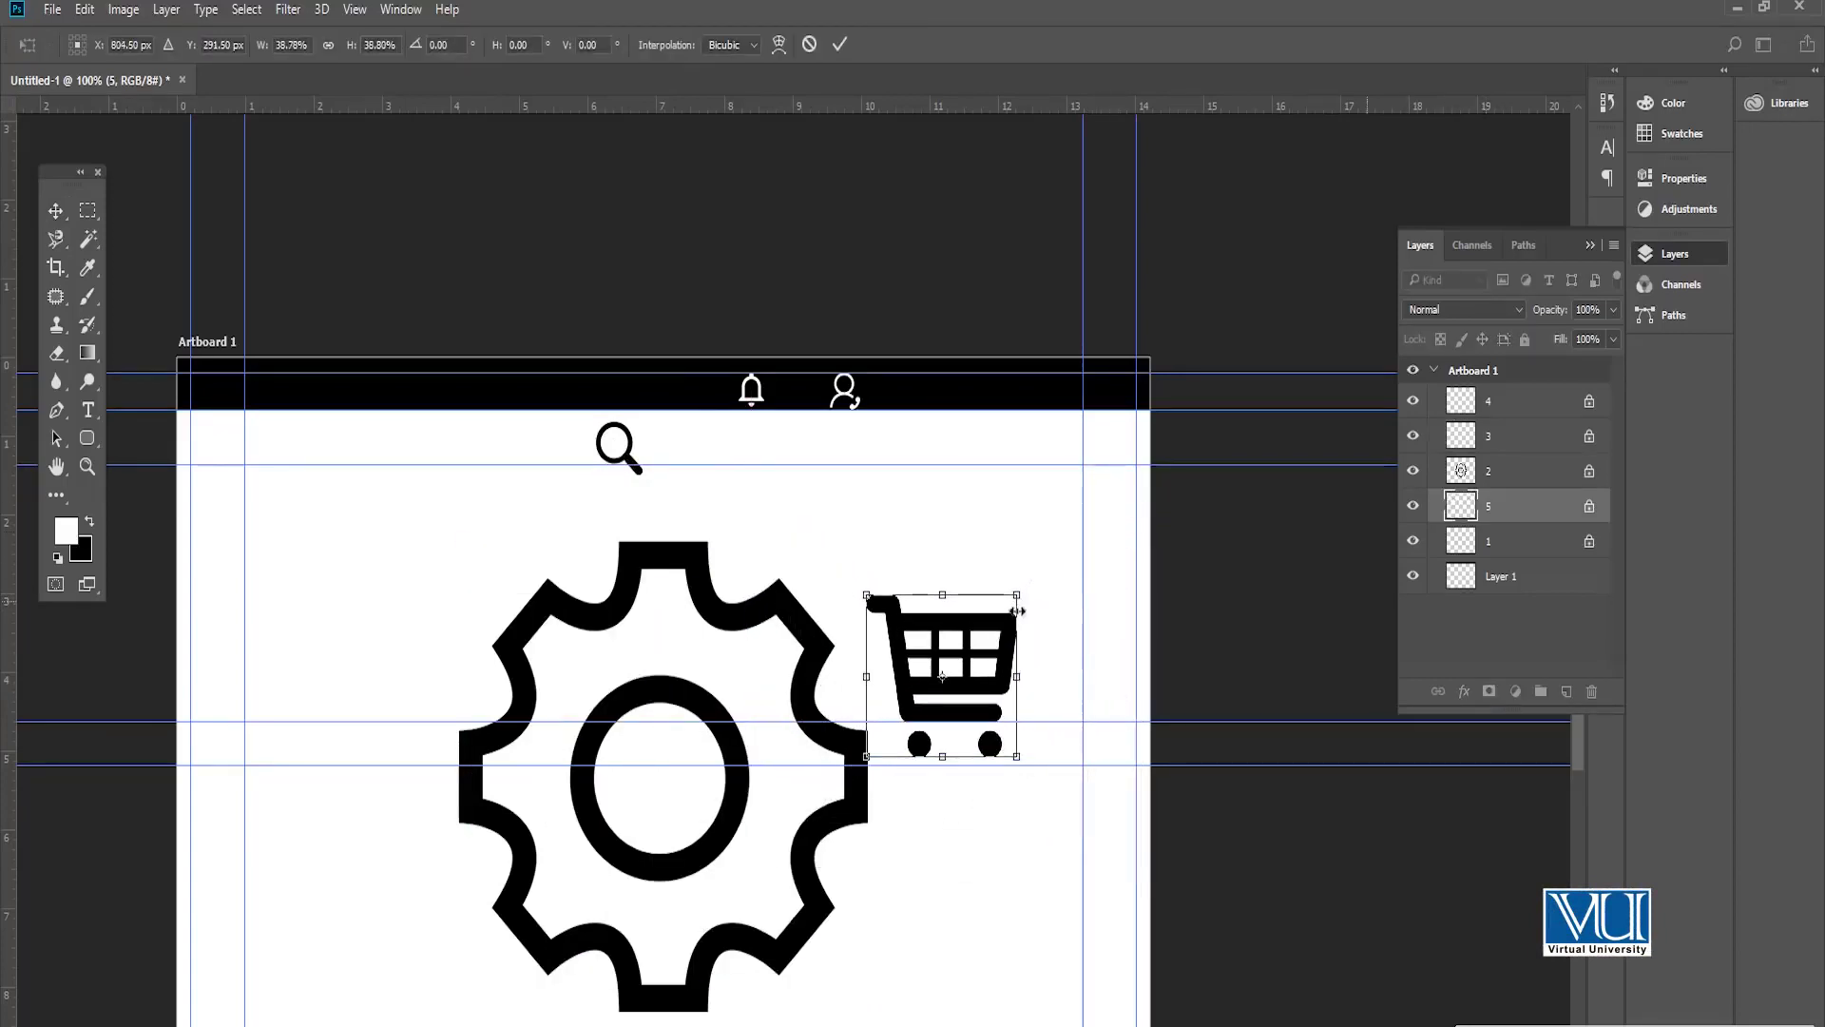
{"action": "key", "text": "Return"}
Step: Move the cart icon onto the black header bar, filled with white and with its layer 5 at the top of the stack
{"action": "scroll", "coordinate": [950, 623], "scroll_direction": "up", "scroll_amount": 2}
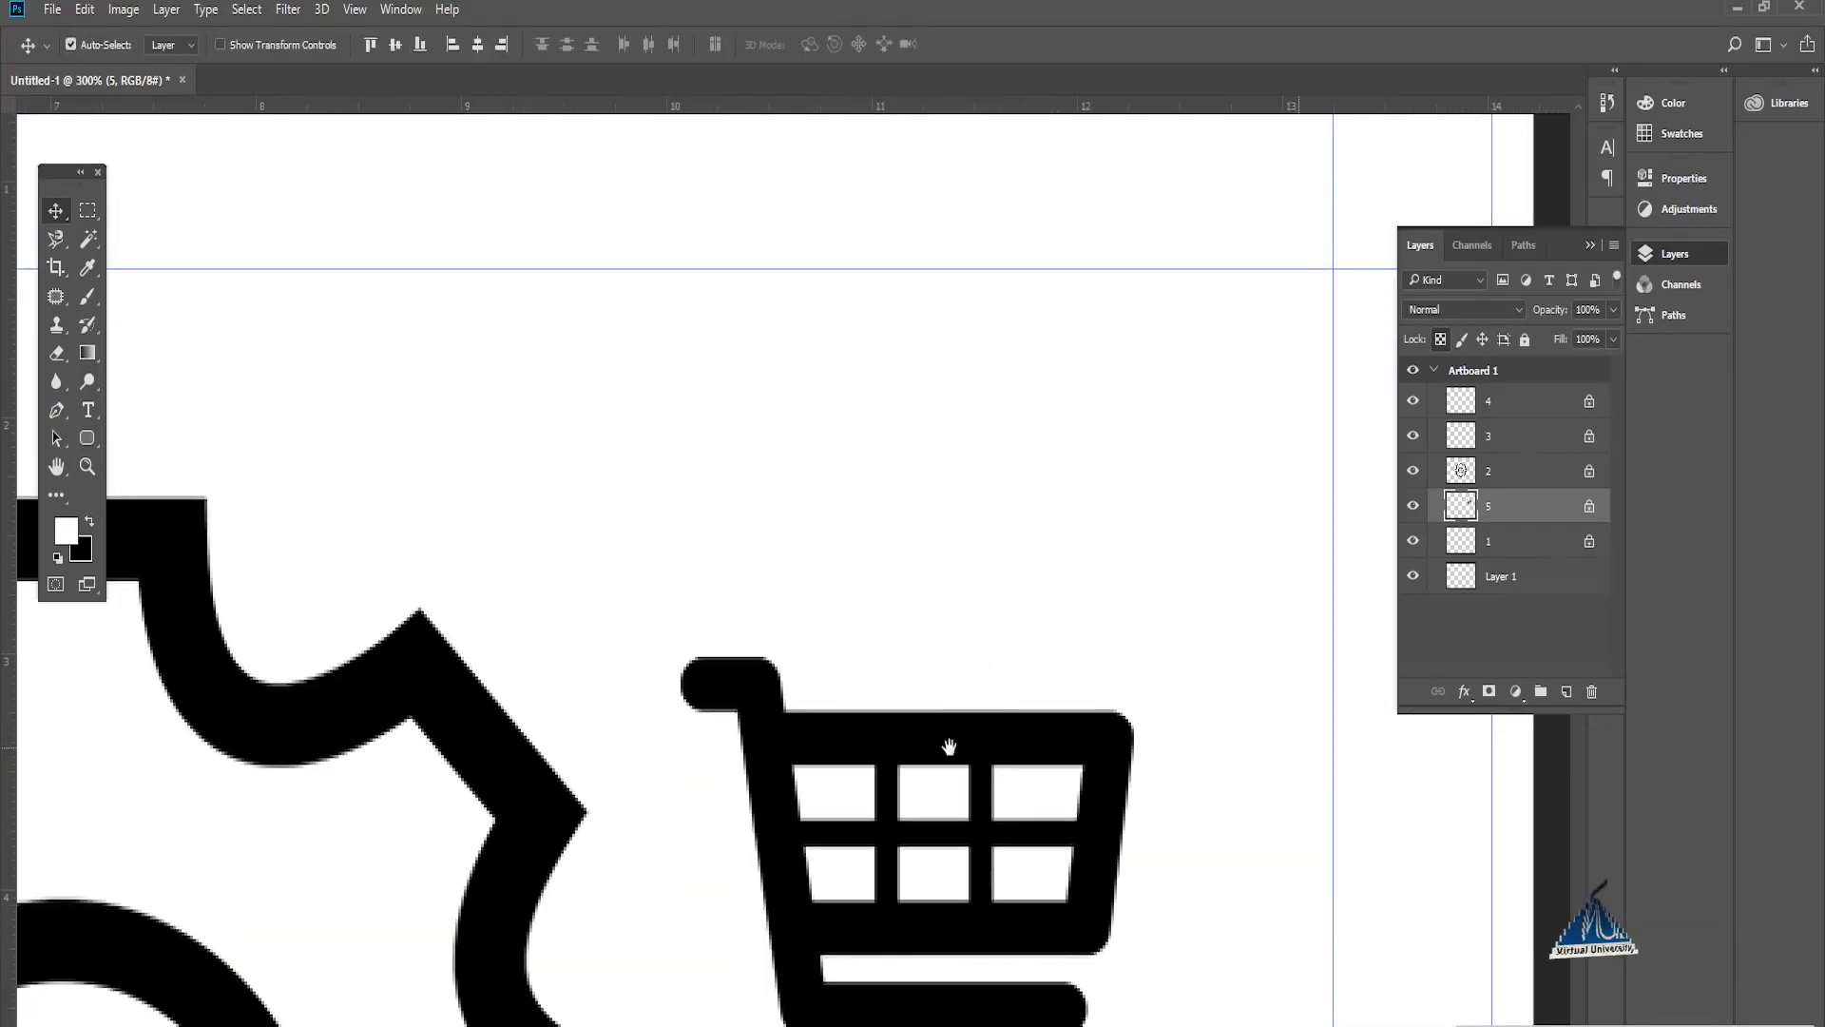
{"action": "left_click_drag", "start_coordinate": [974, 715], "coordinate": [1068, 314]}
{"action": "left_click_drag", "start_coordinate": [1493, 511], "coordinate": [1474, 409]}
{"action": "left_click", "coordinate": [1412, 403]}
{"action": "left_click", "coordinate": [1413, 403]}
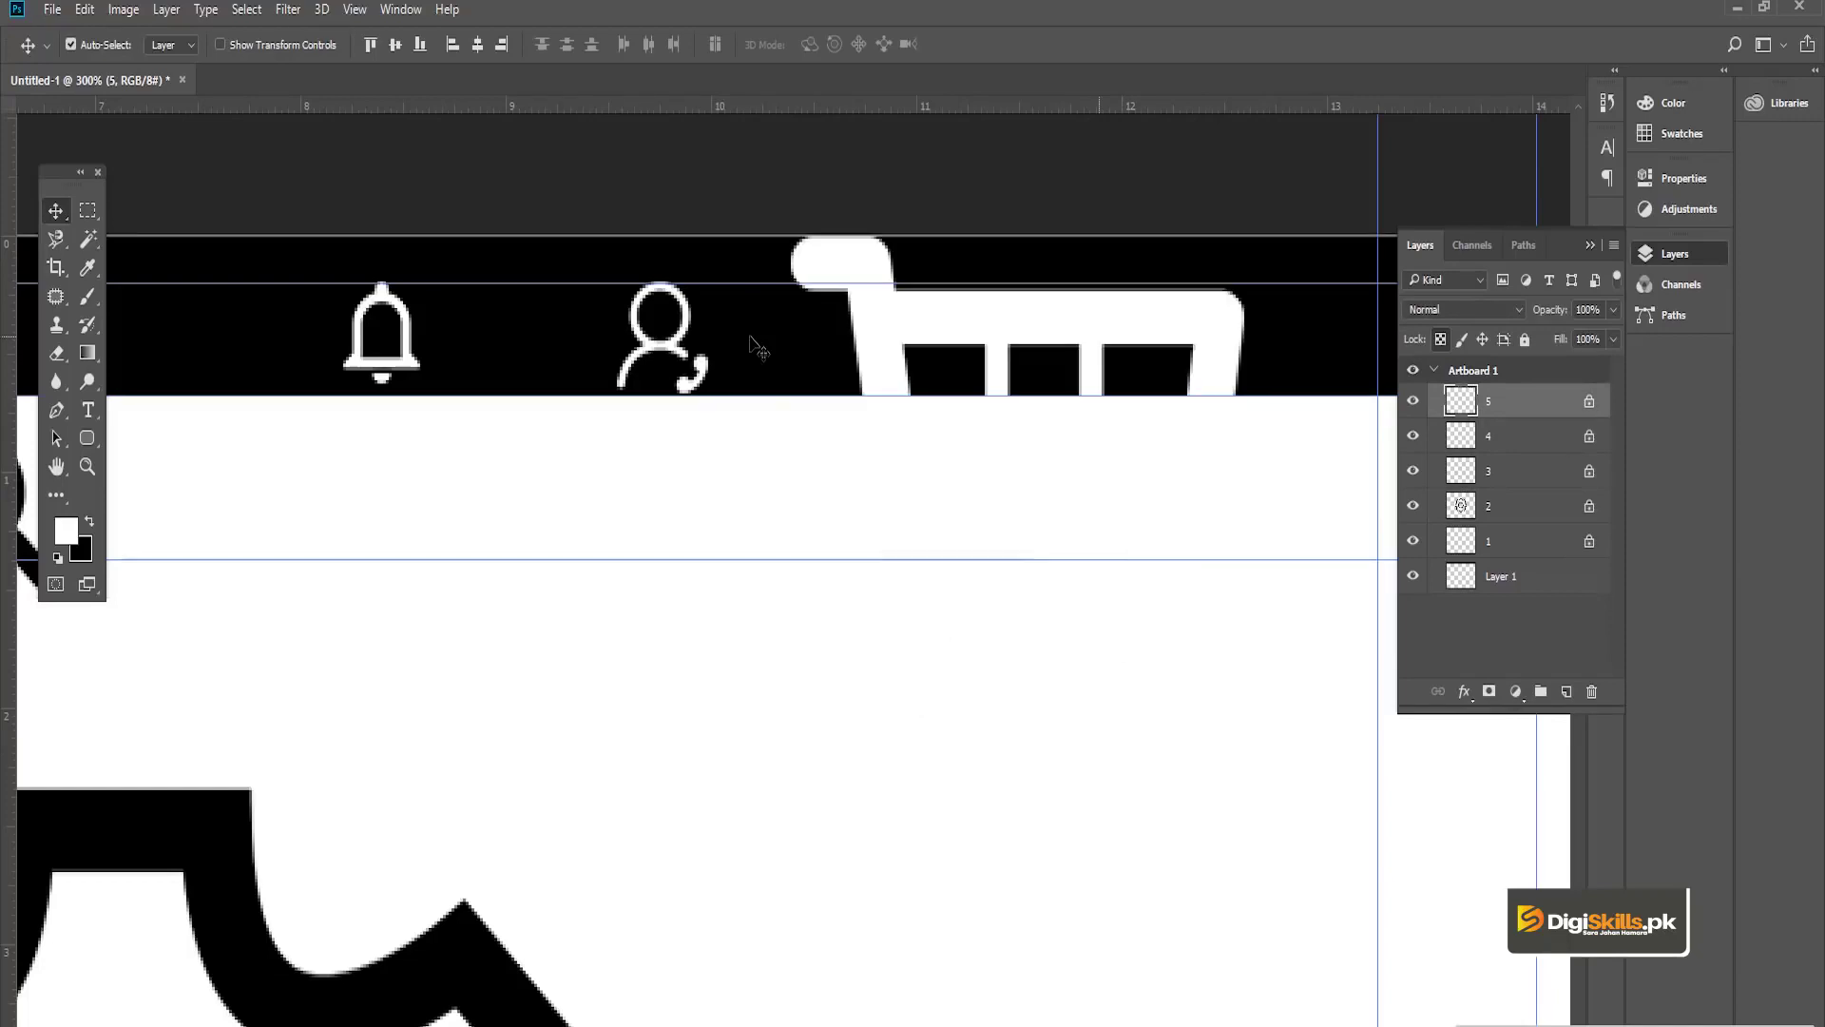
Step: Scale the cart icon to about 22% and align it level with the bell and person icons on the header bar
{"action": "key", "text": "ctrl+t"}
{"action": "left_click_drag", "start_coordinate": [1241, 724], "coordinate": [991, 293]}
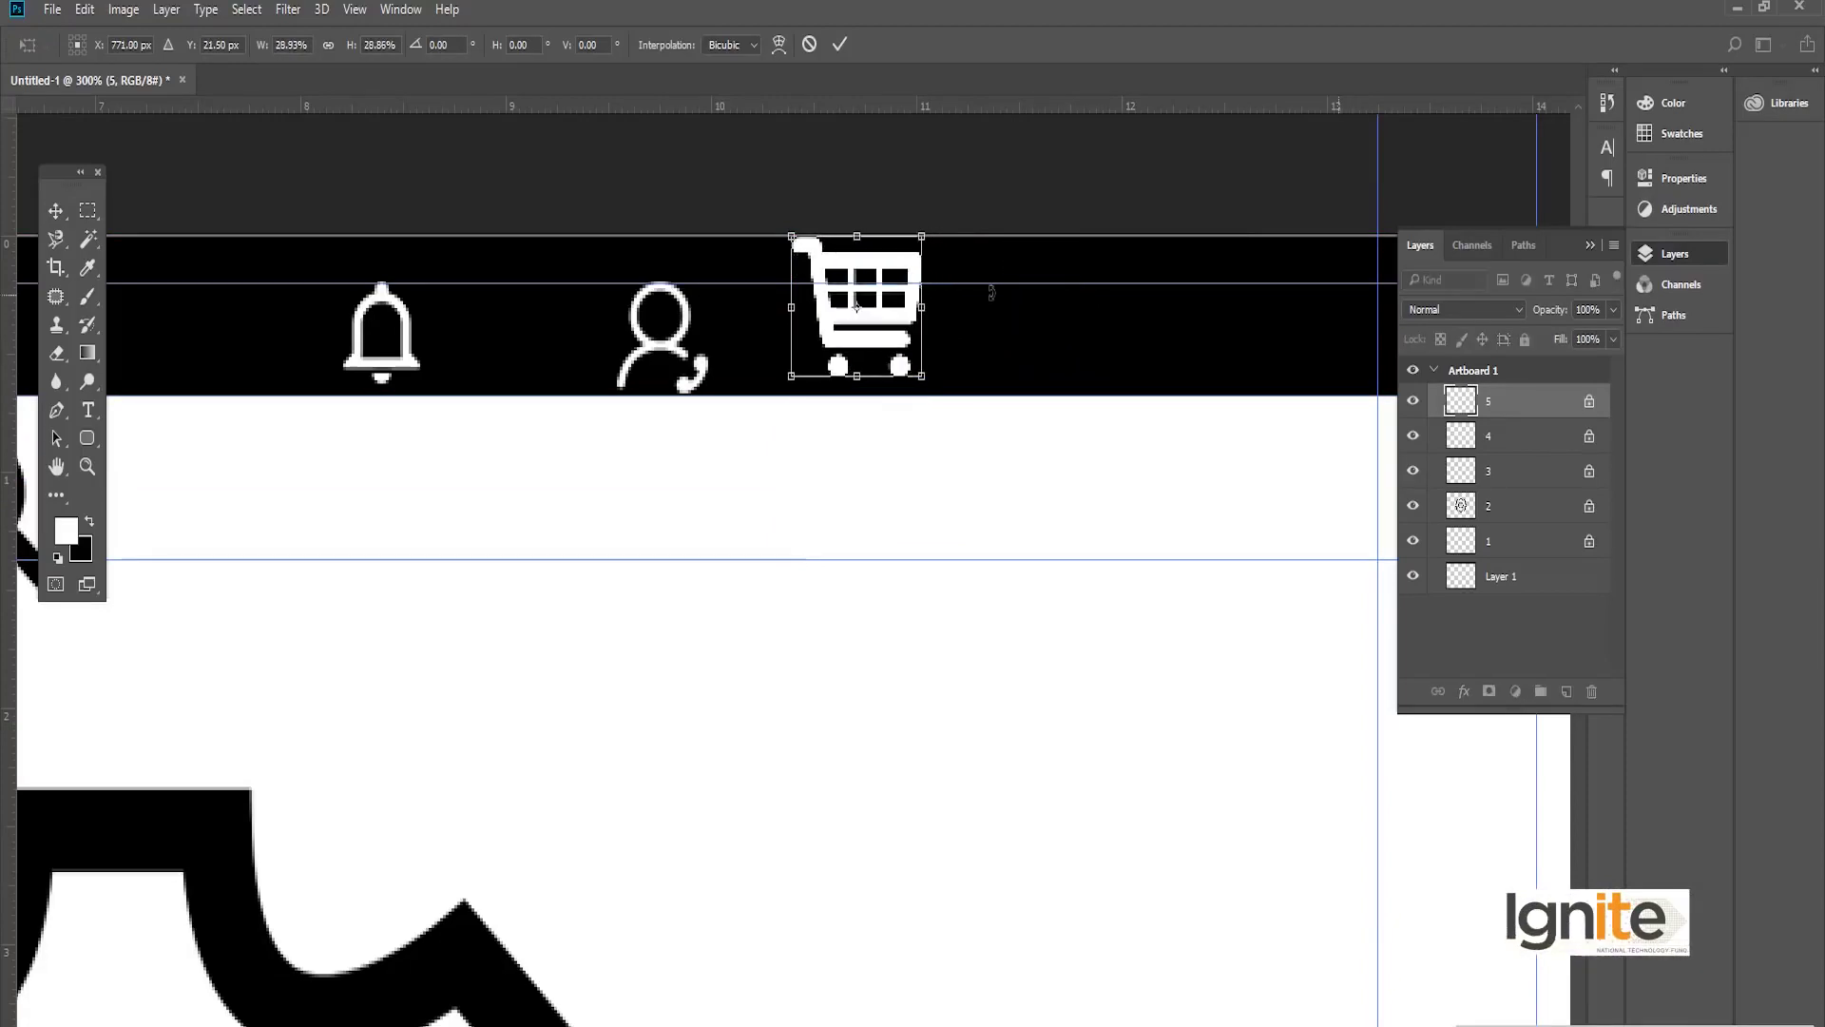
{"action": "key", "text": "Down"}
{"action": "key", "text": "Down"}
{"action": "key", "text": "Down"}
{"action": "key", "text": "Down"}
{"action": "key", "text": "Down"}
{"action": "key", "text": "Down"}
{"action": "key", "text": "Down"}
{"action": "key", "text": "Down"}
{"action": "key", "text": "Down"}
{"action": "key", "text": "Down"}
{"action": "key", "text": "Down"}
{"action": "key", "text": "Down"}
{"action": "key", "text": "Down"}
{"action": "key", "text": "Down"}
{"action": "key", "text": "Down"}
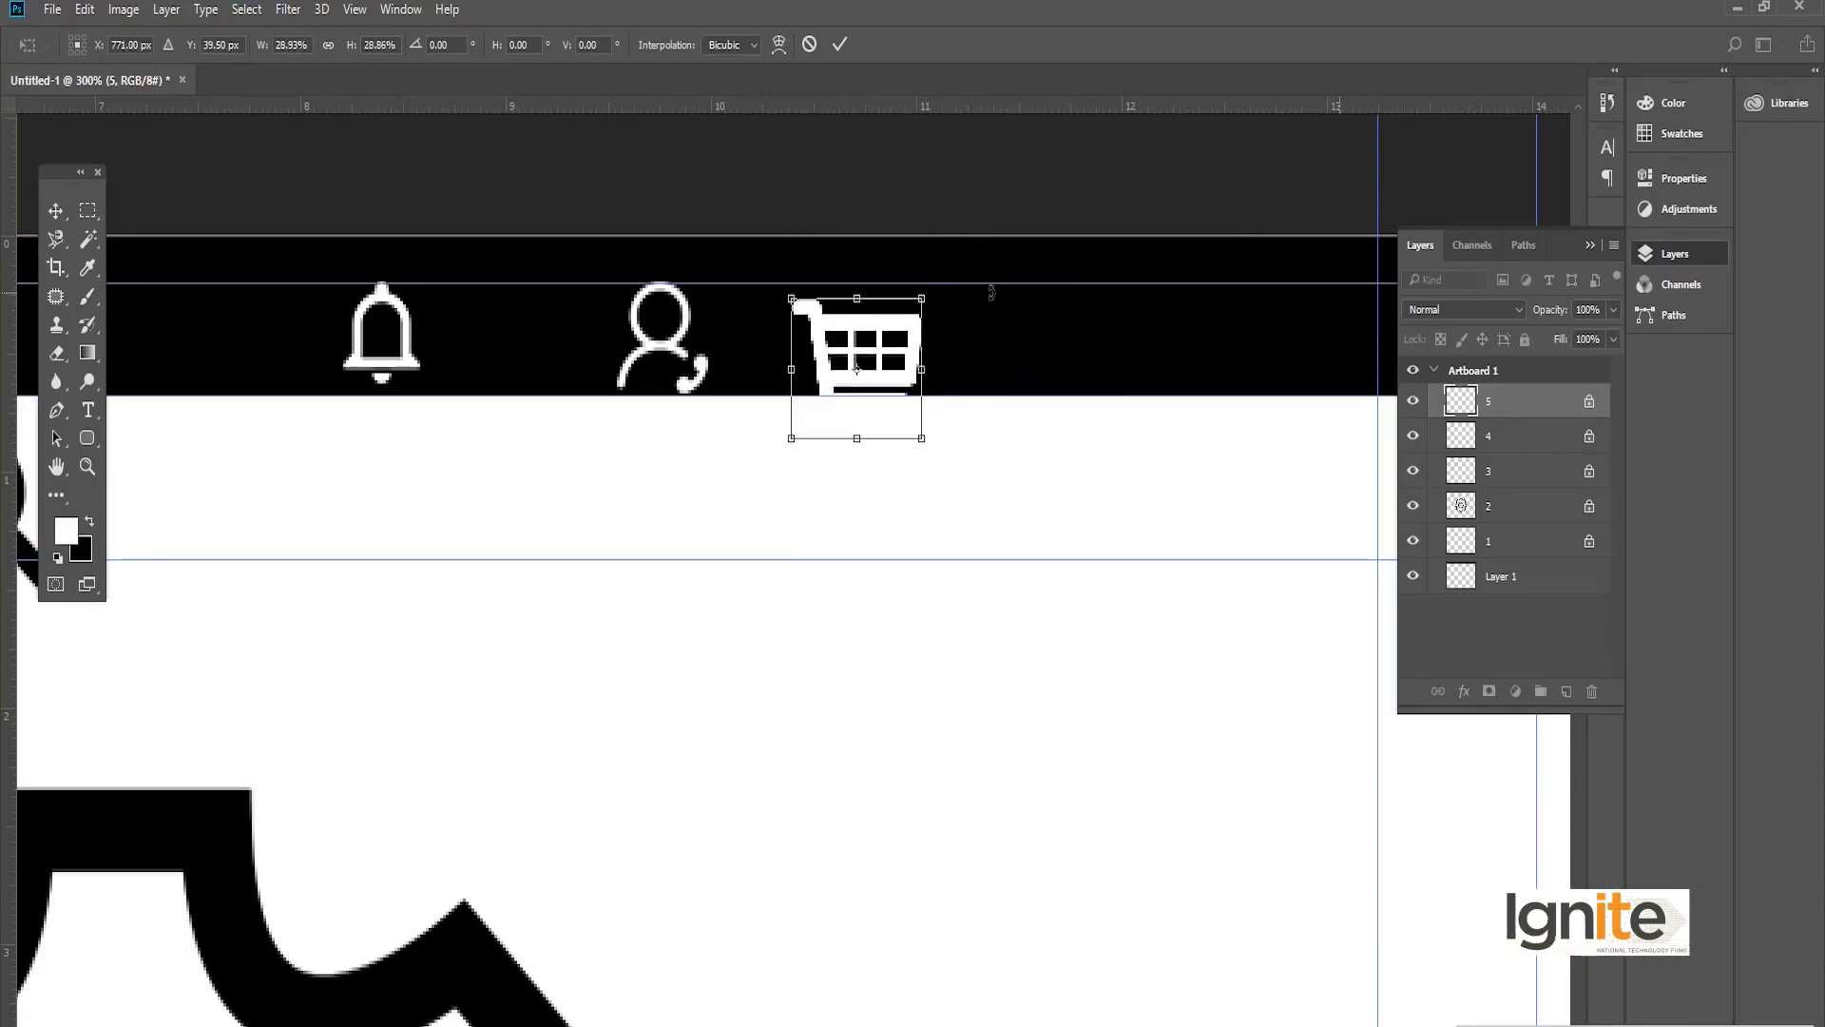
{"action": "key", "text": "Up"}
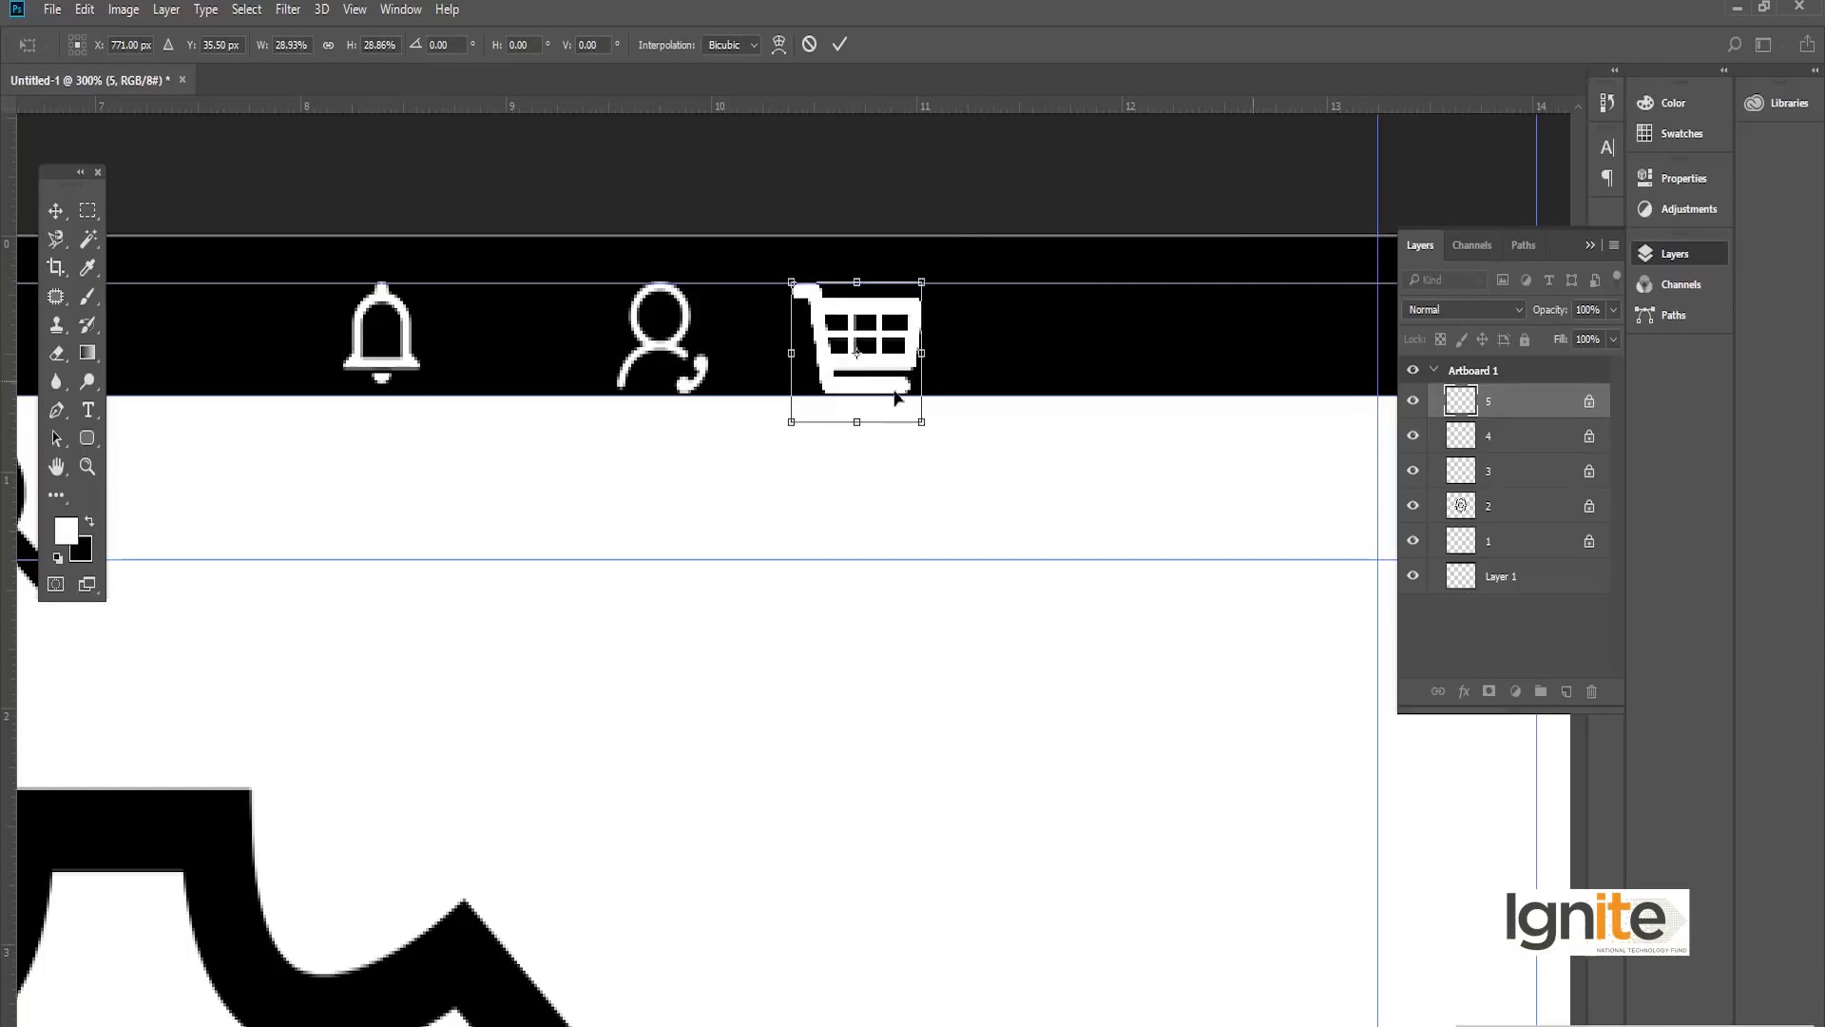
{"action": "left_click_drag", "start_coordinate": [790, 423], "coordinate": [832, 402]}
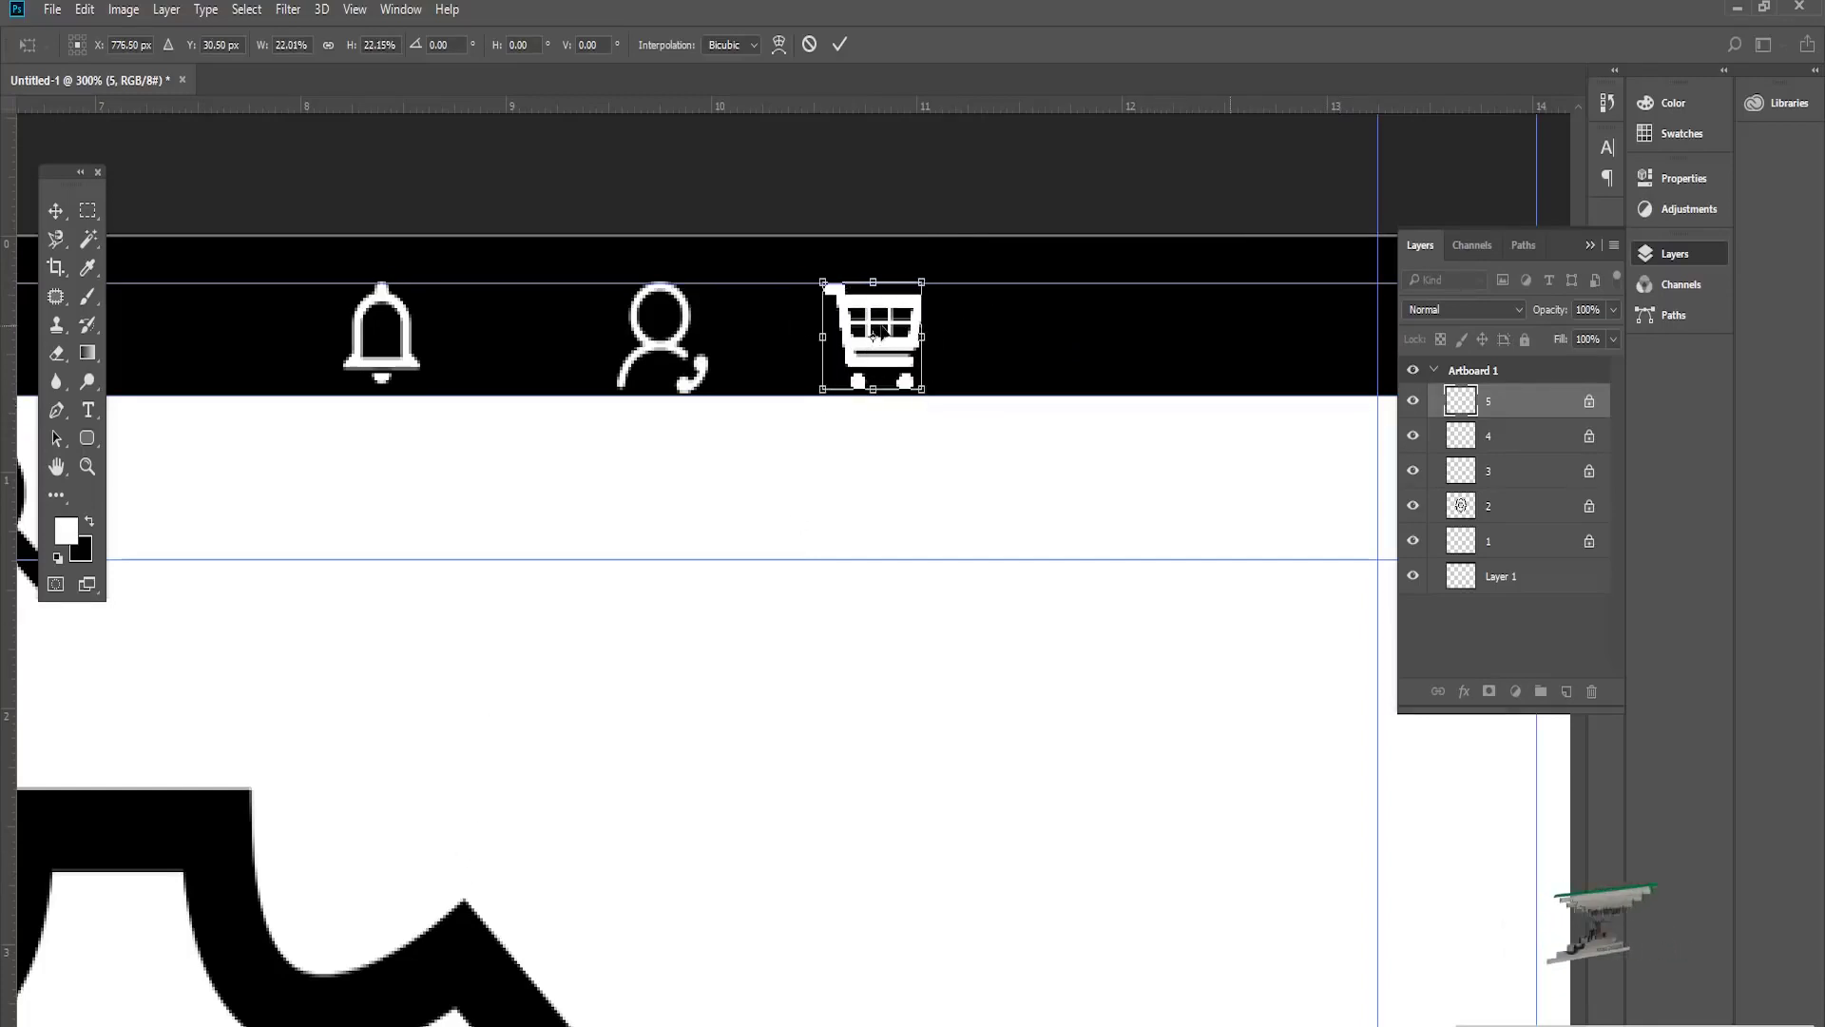
{"action": "key", "text": "Return"}
Step: Delete the large gear icon (layer 2) from the artboard
{"action": "left_click", "coordinate": [466, 960]}
{"action": "key", "text": "Delete"}
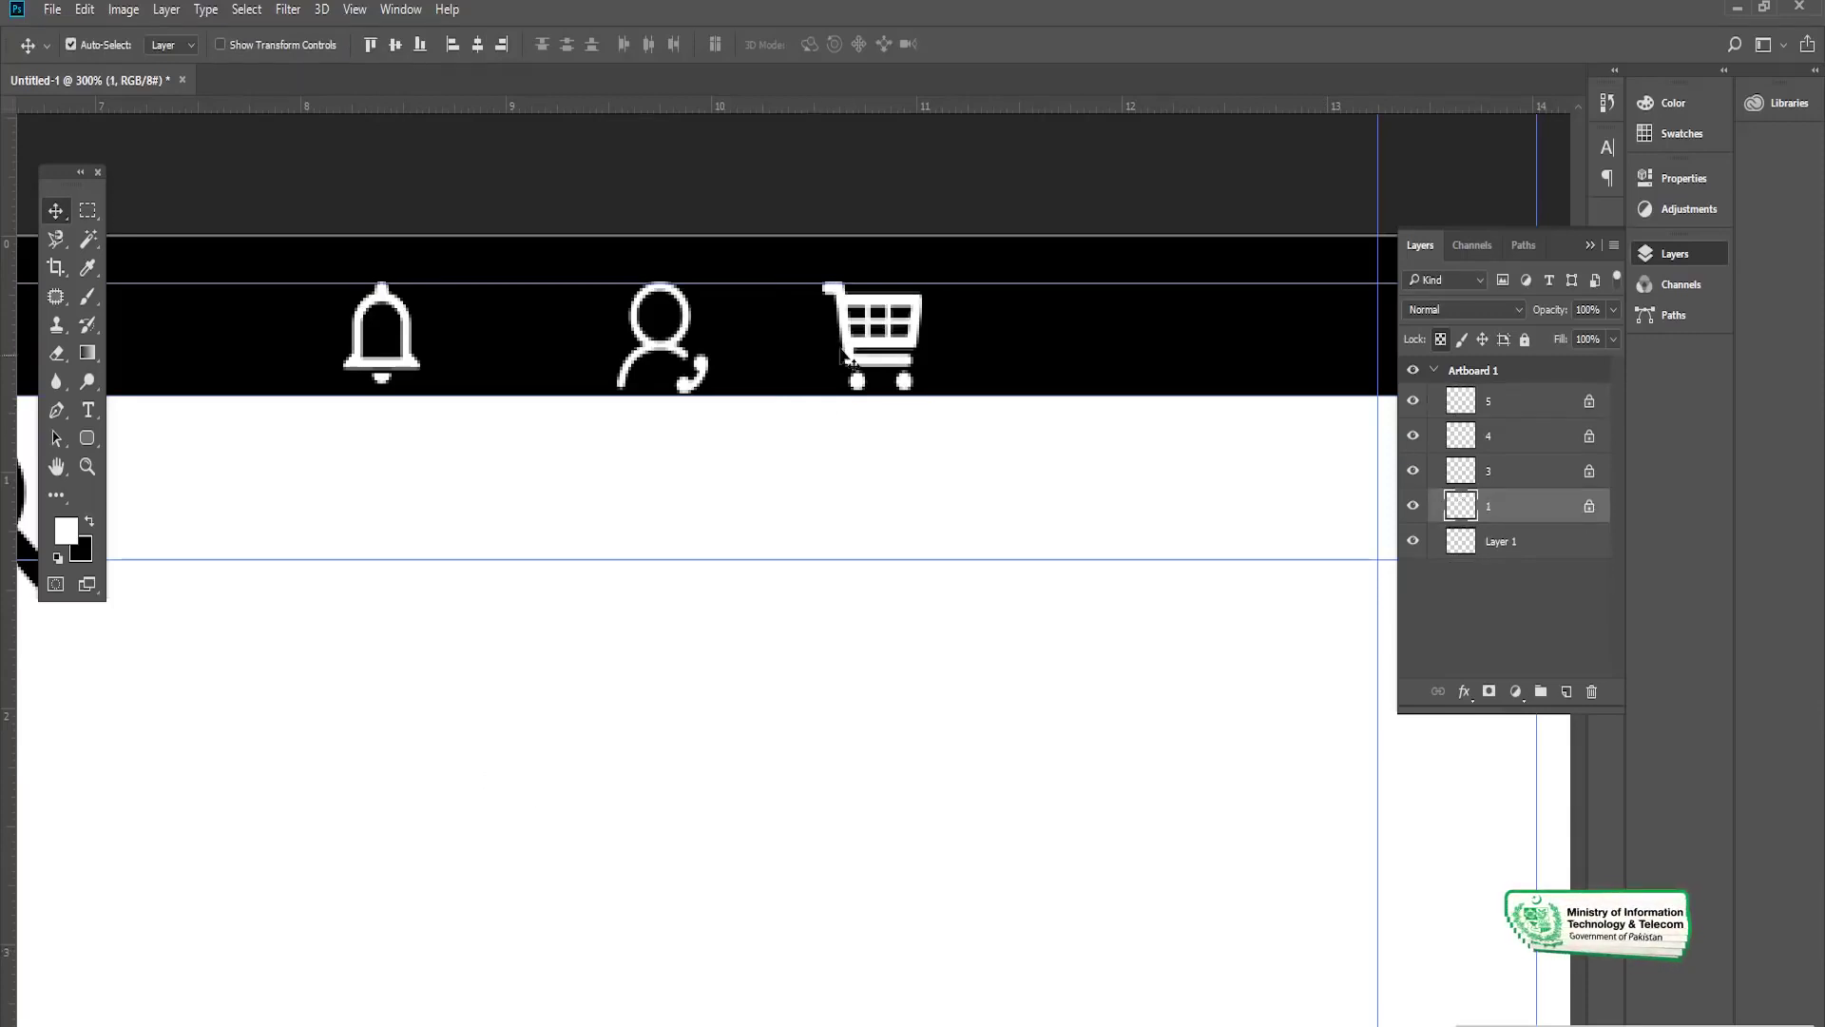
Step: Restack the bell icon's layer 1 directly above layer 3
{"action": "left_click", "coordinate": [1414, 507]}
{"action": "left_click", "coordinate": [1413, 505]}
{"action": "left_click_drag", "start_coordinate": [1465, 475], "coordinate": [1479, 524]}
{"action": "left_click", "coordinate": [1479, 473]}
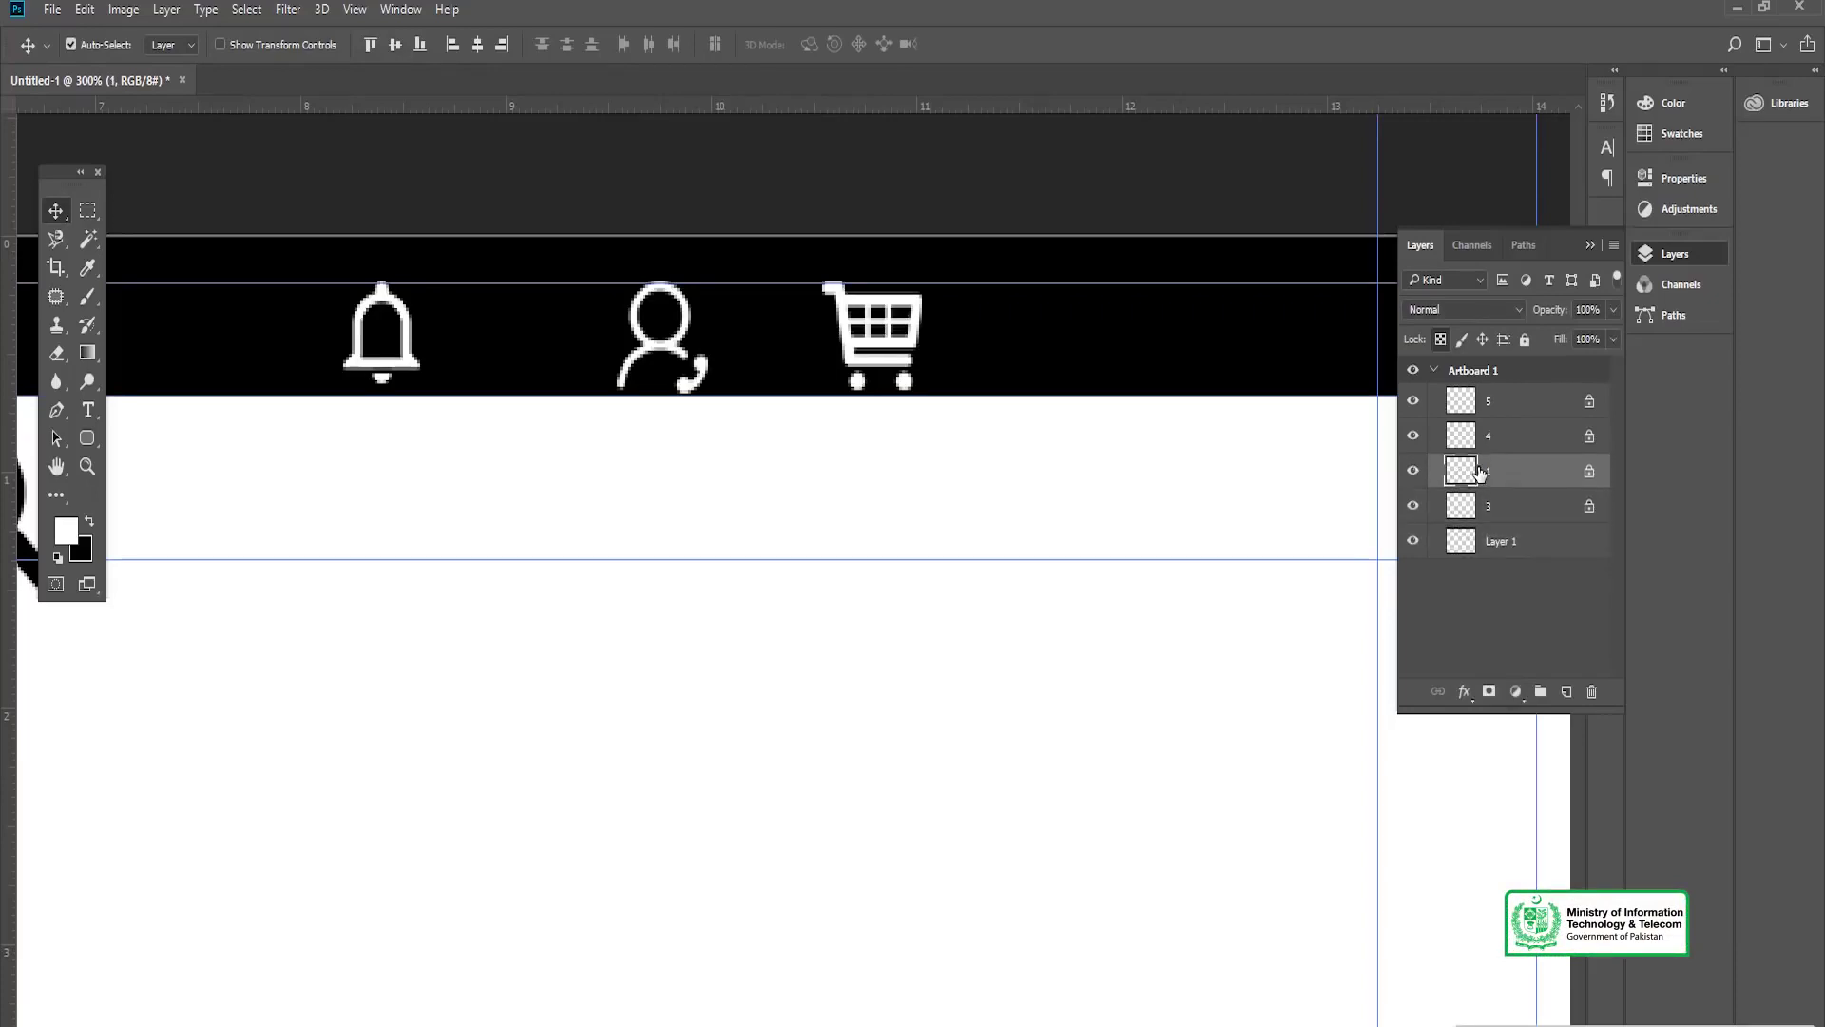
Step: Shift the bell, person and cart icons together to the right until the cart's edge meets the inner right margin guide
{"action": "left_click", "coordinate": [1486, 402], "text": "shift"}
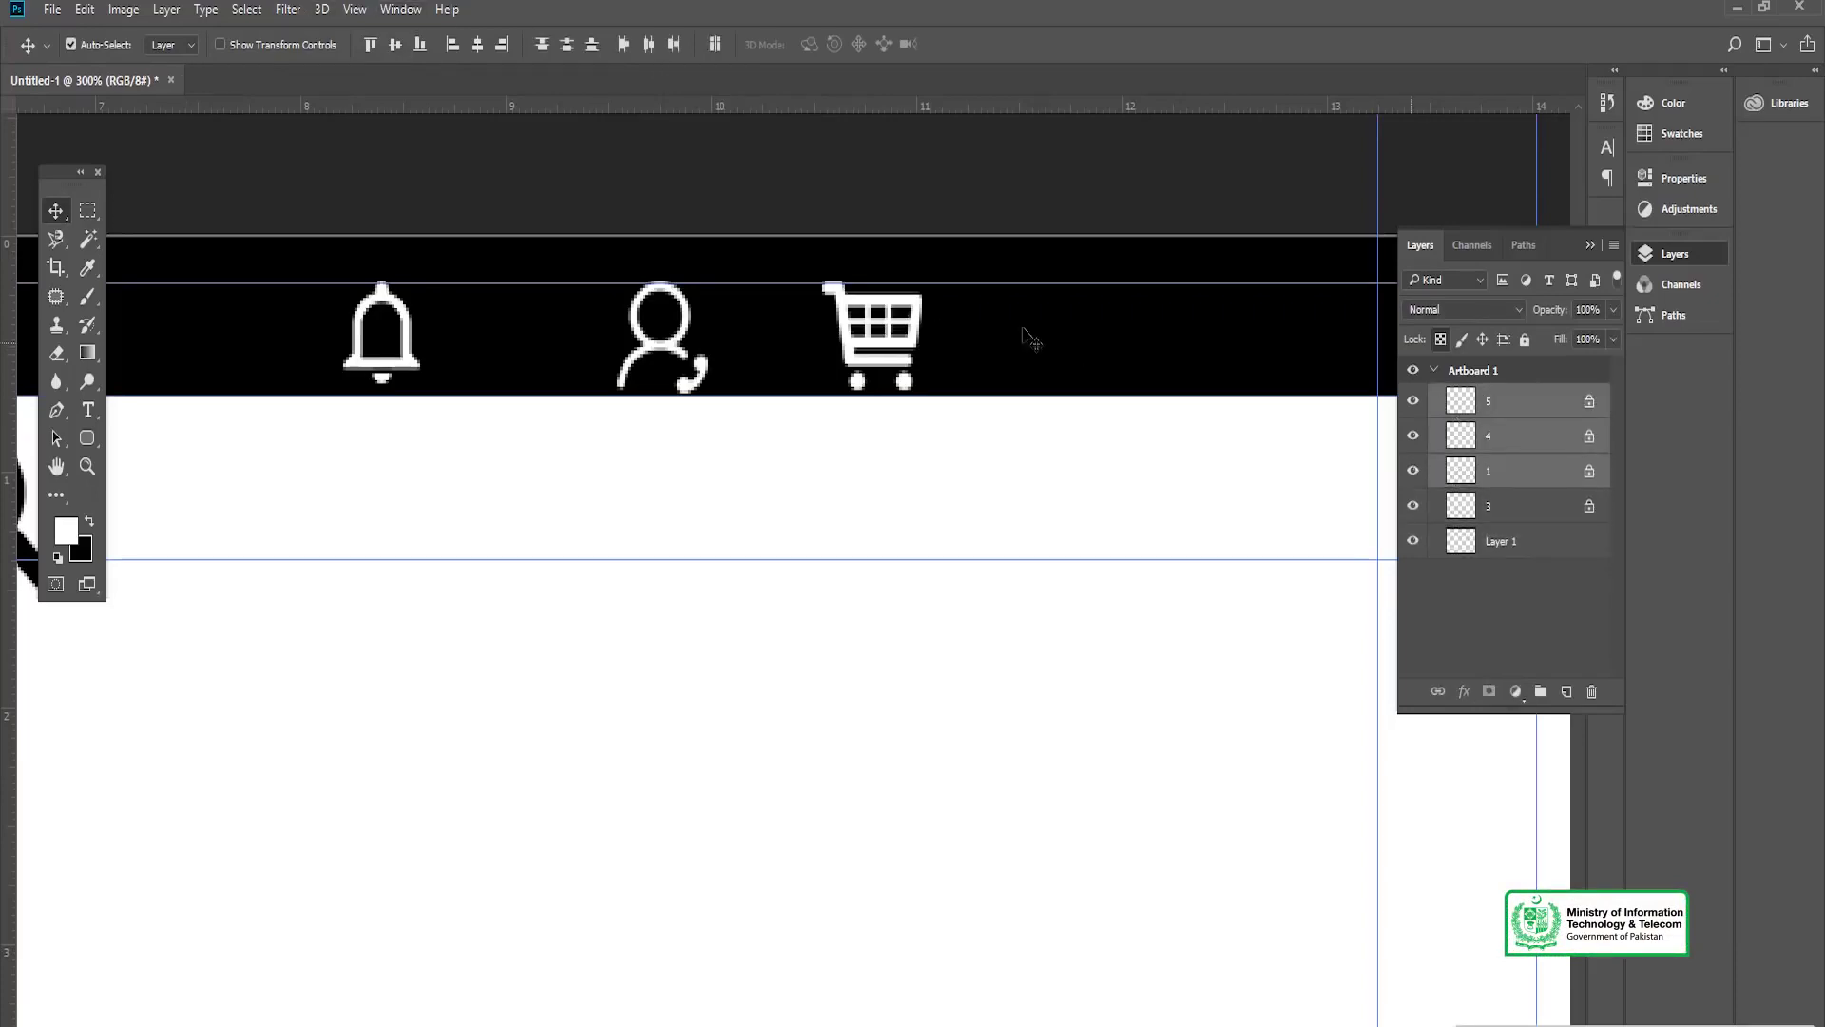
{"action": "left_click_drag", "start_coordinate": [927, 332], "coordinate": [844, 331]}
{"action": "left_click_drag", "start_coordinate": [856, 333], "coordinate": [975, 336]}
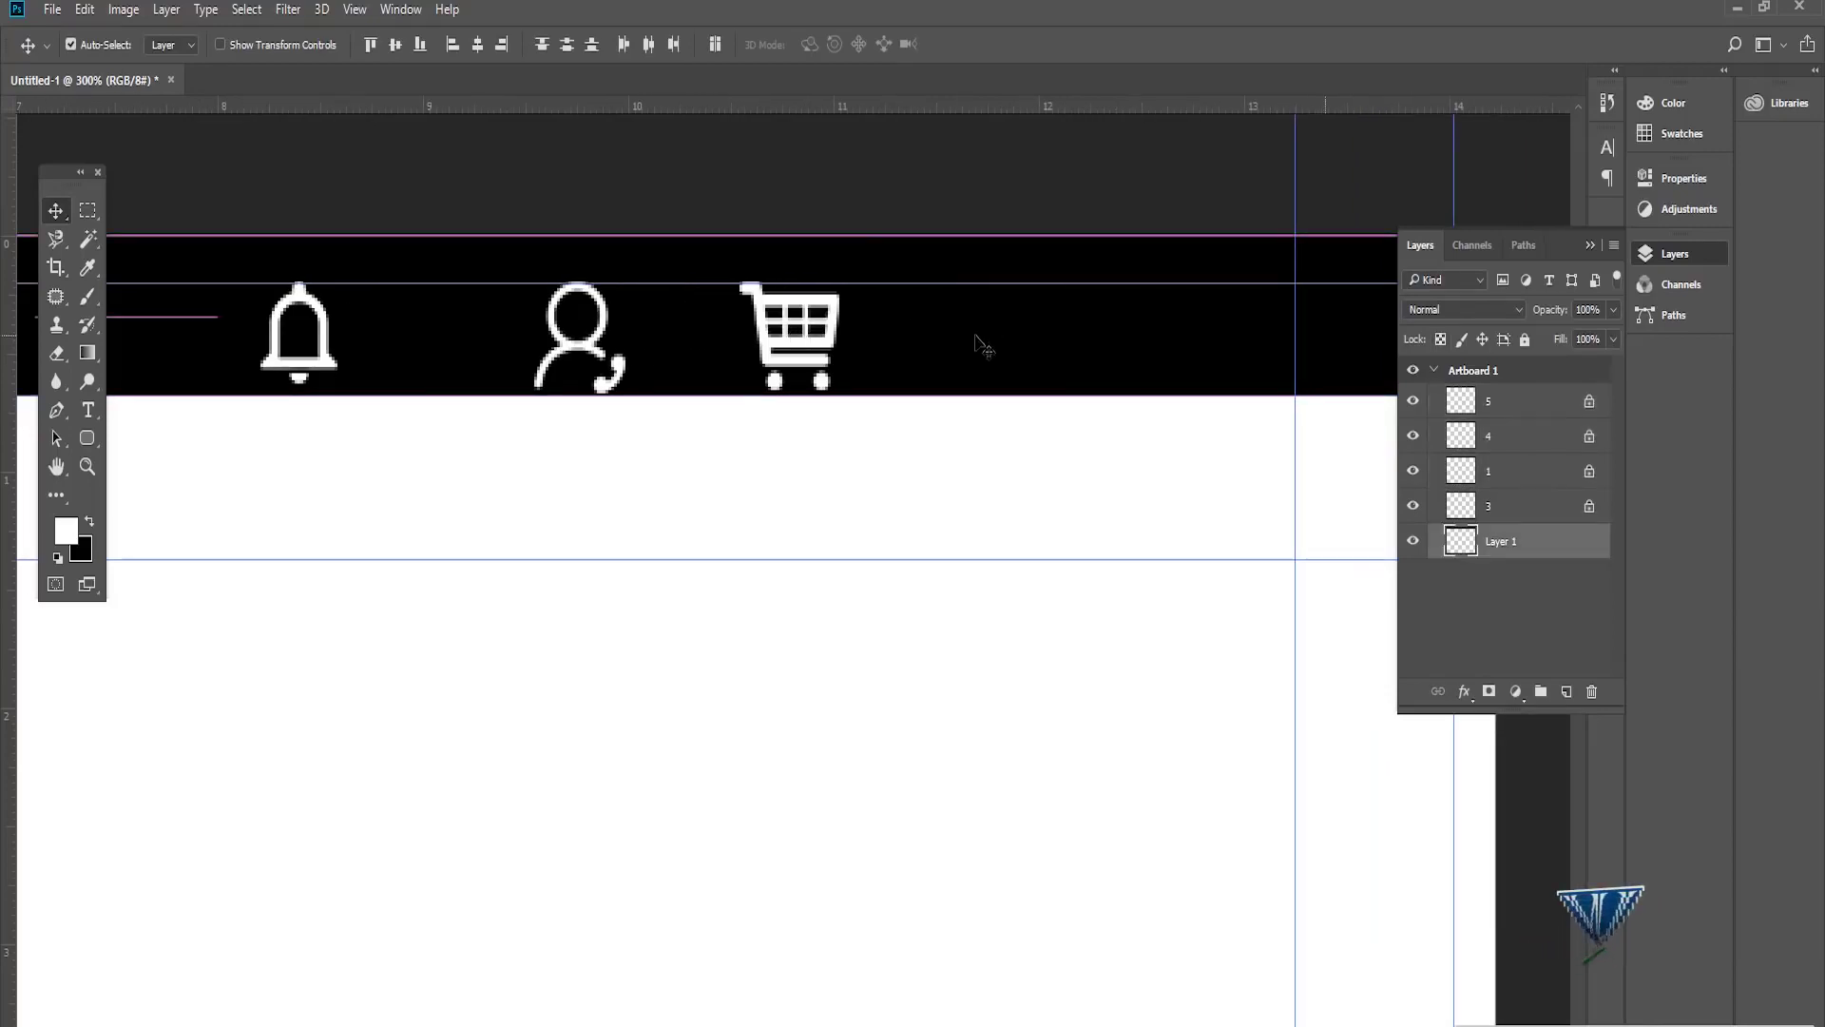
{"action": "left_click", "coordinate": [1520, 470]}
{"action": "left_click", "coordinate": [1488, 404], "text": "shift"}
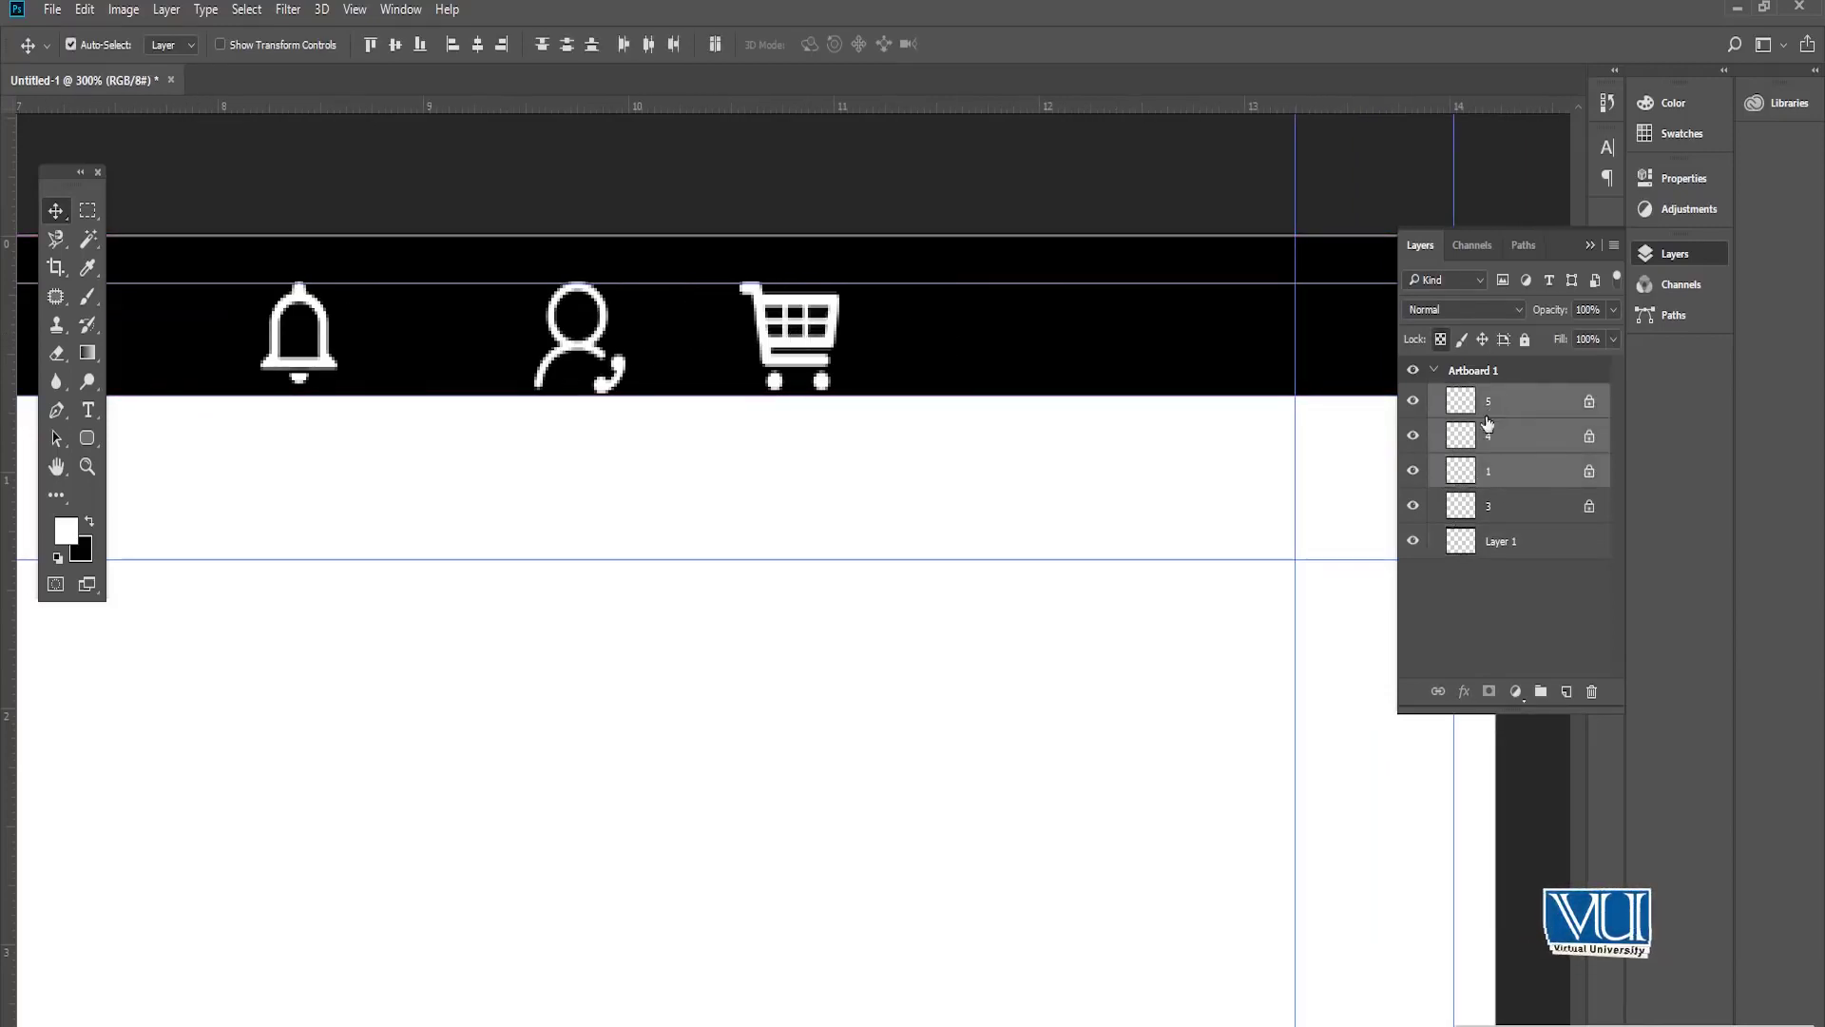
{"action": "key", "text": "ctrl+t"}
{"action": "left_click_drag", "start_coordinate": [776, 400], "coordinate": [1231, 401]}
{"action": "key", "text": "Return"}
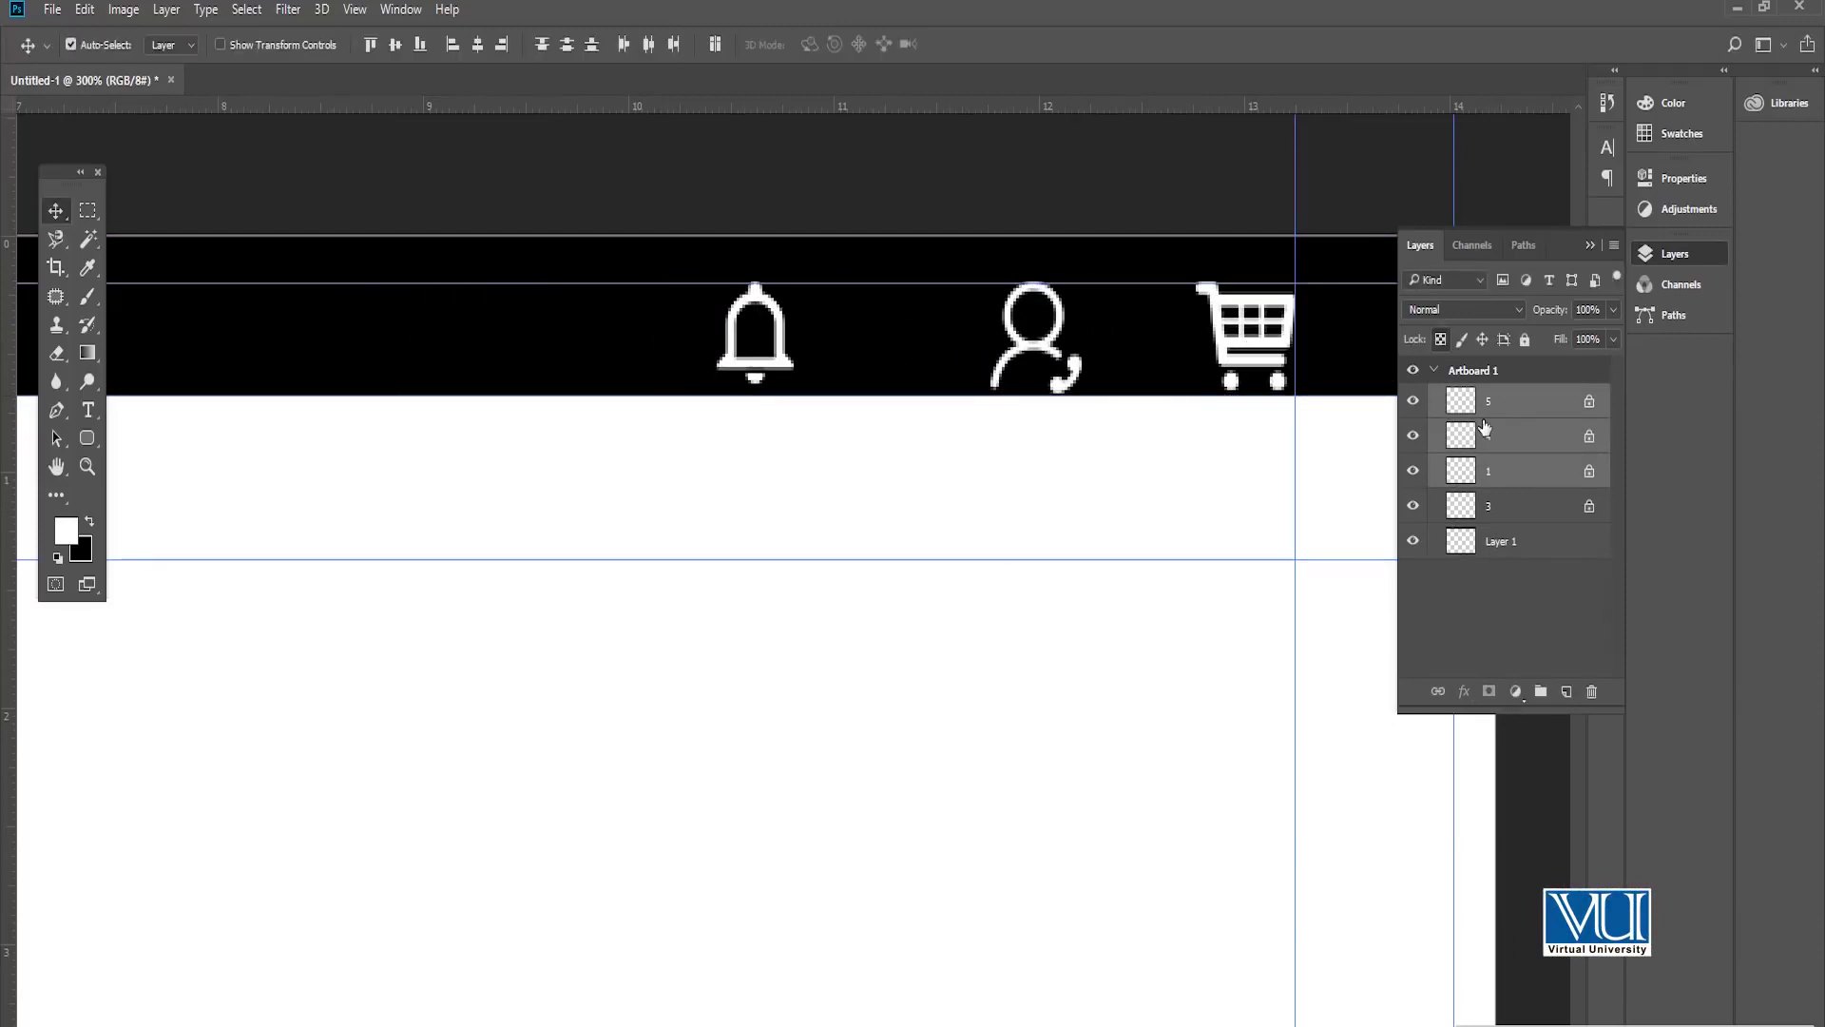
Step: Move the bell and person icons together to the left, widening their gap from the cart icon
{"action": "left_click", "coordinate": [1485, 409]}
{"action": "left_click", "coordinate": [1413, 402]}
{"action": "left_click", "coordinate": [1413, 401]}
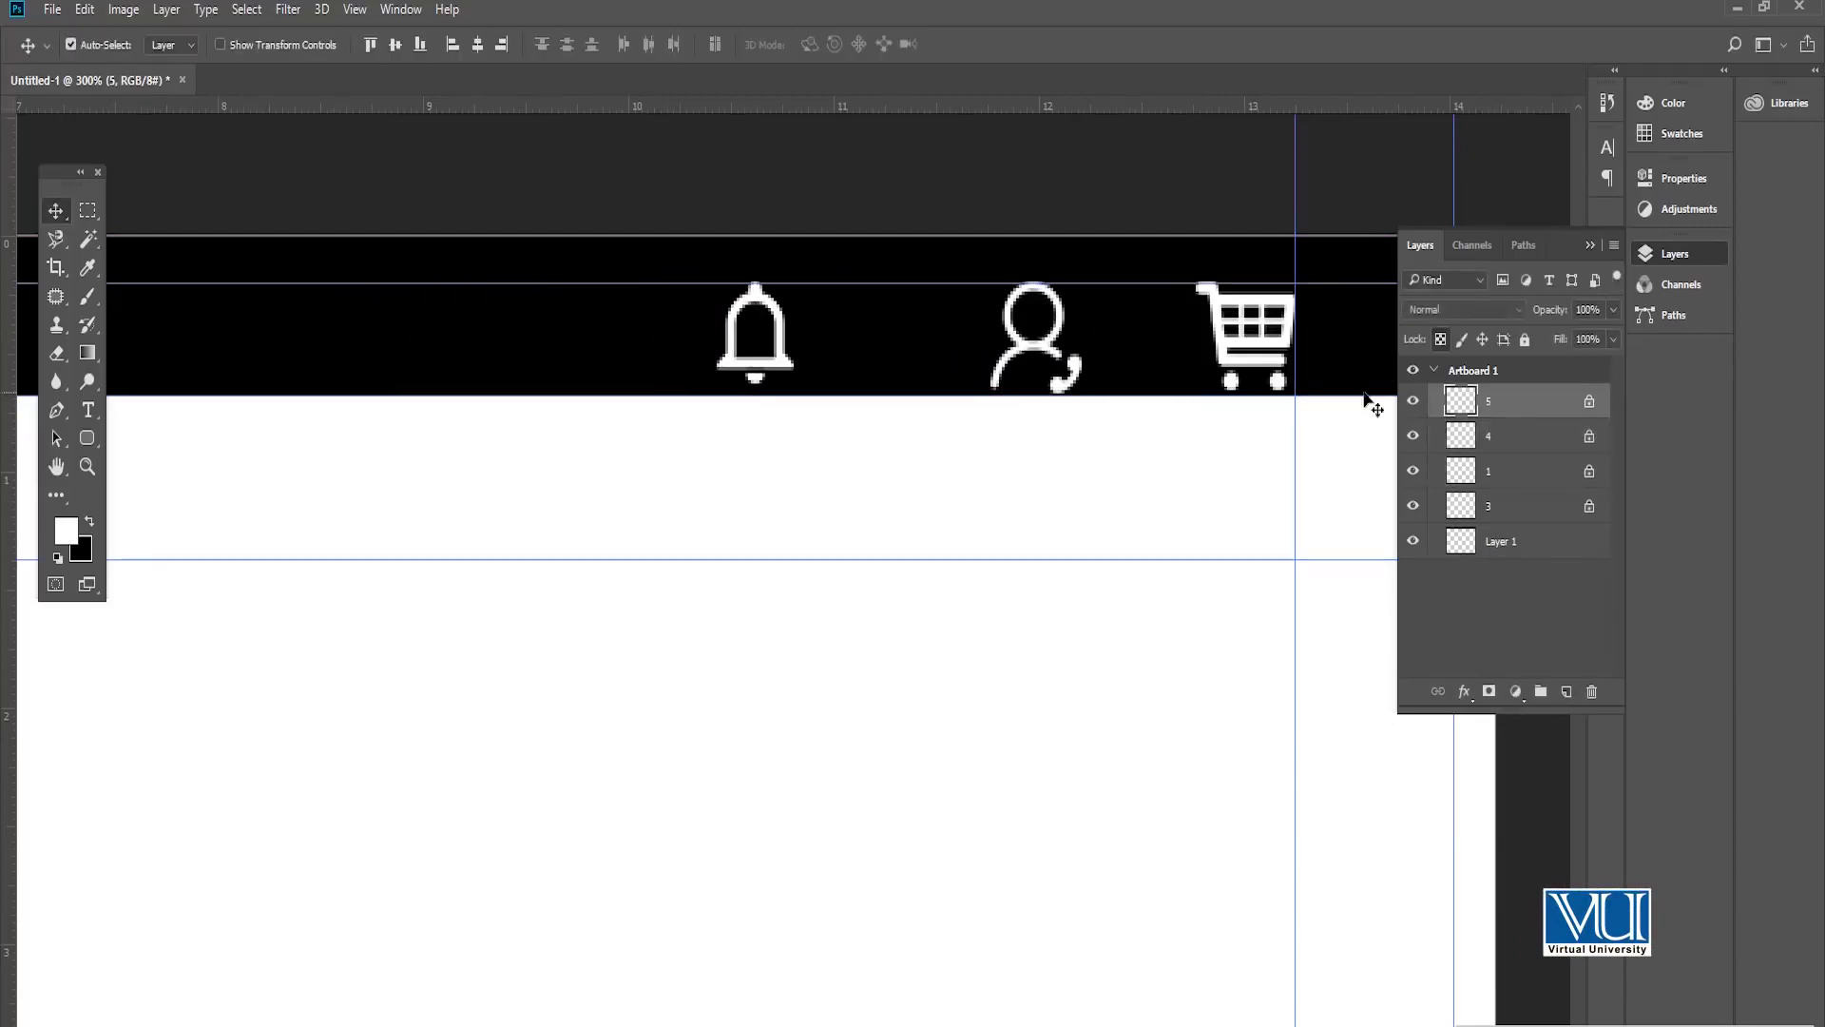
{"action": "left_click", "coordinate": [1457, 442]}
{"action": "left_click", "coordinate": [1461, 480], "text": "shift"}
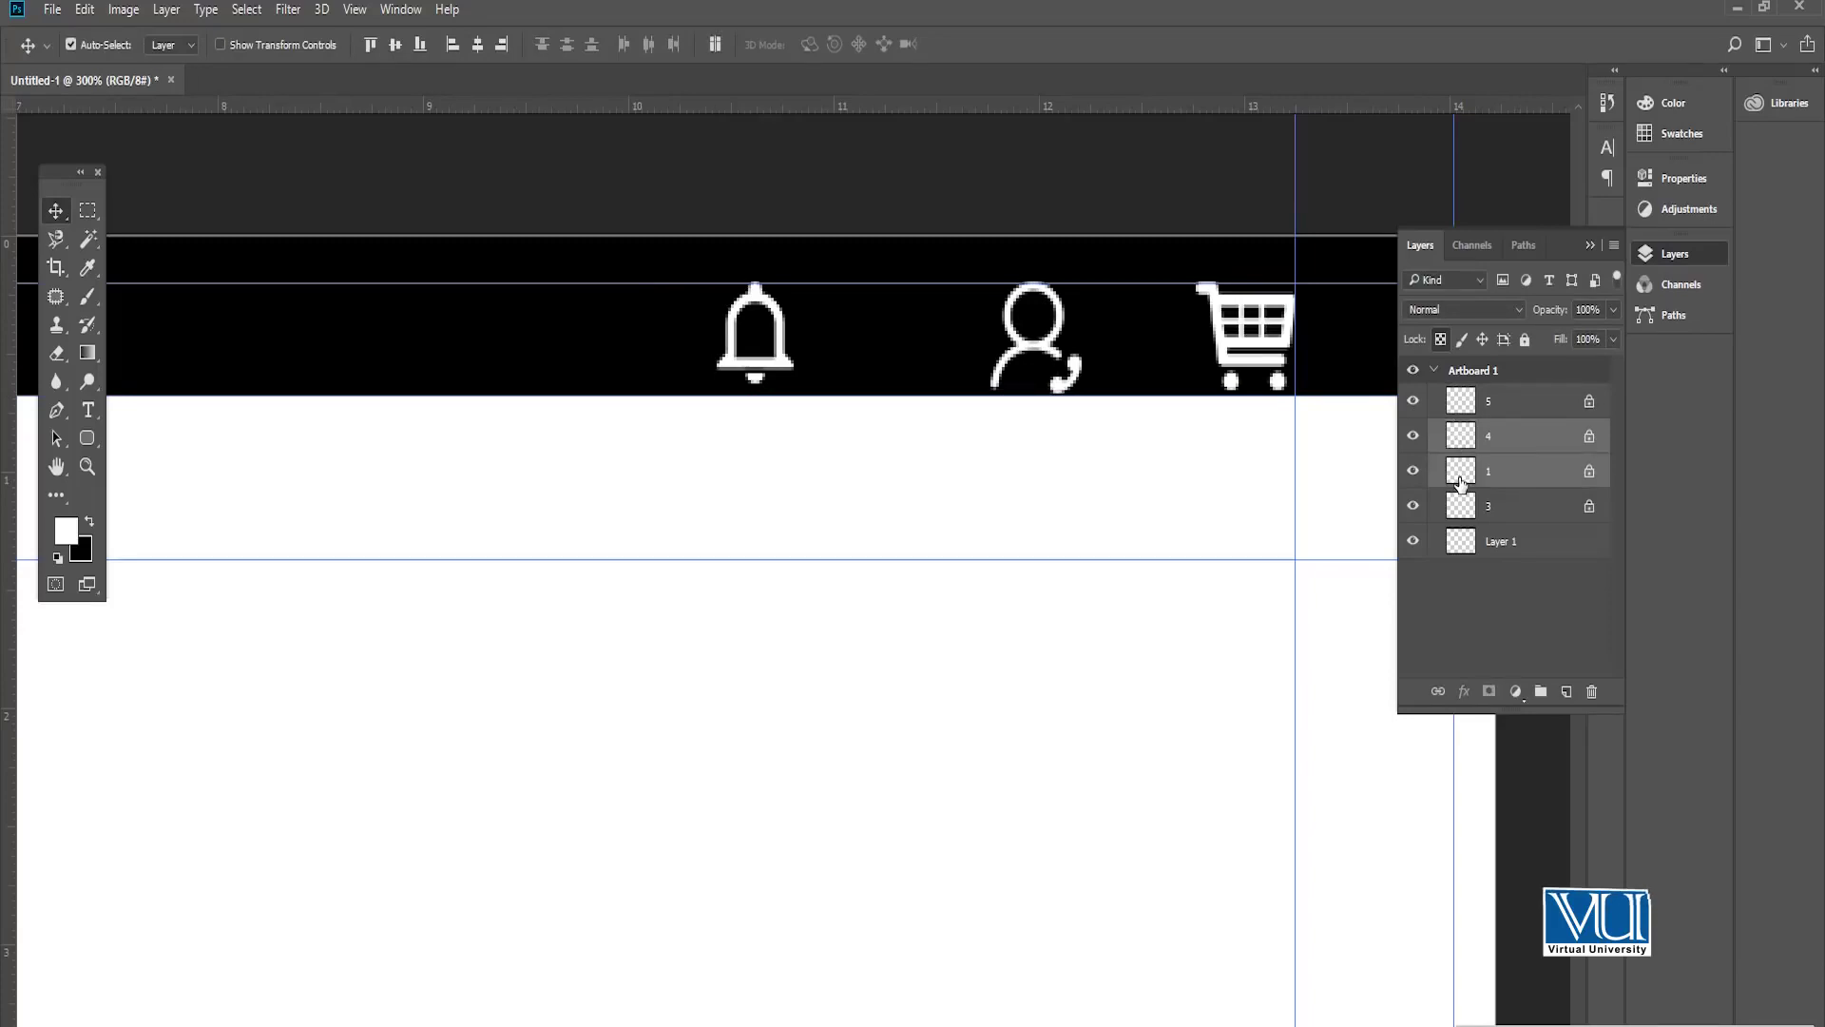
{"action": "key", "text": "shift+Left"}
{"action": "key", "text": "shift+Left"}
{"action": "key", "text": "shift+Left"}
{"action": "key", "text": "shift+Left"}
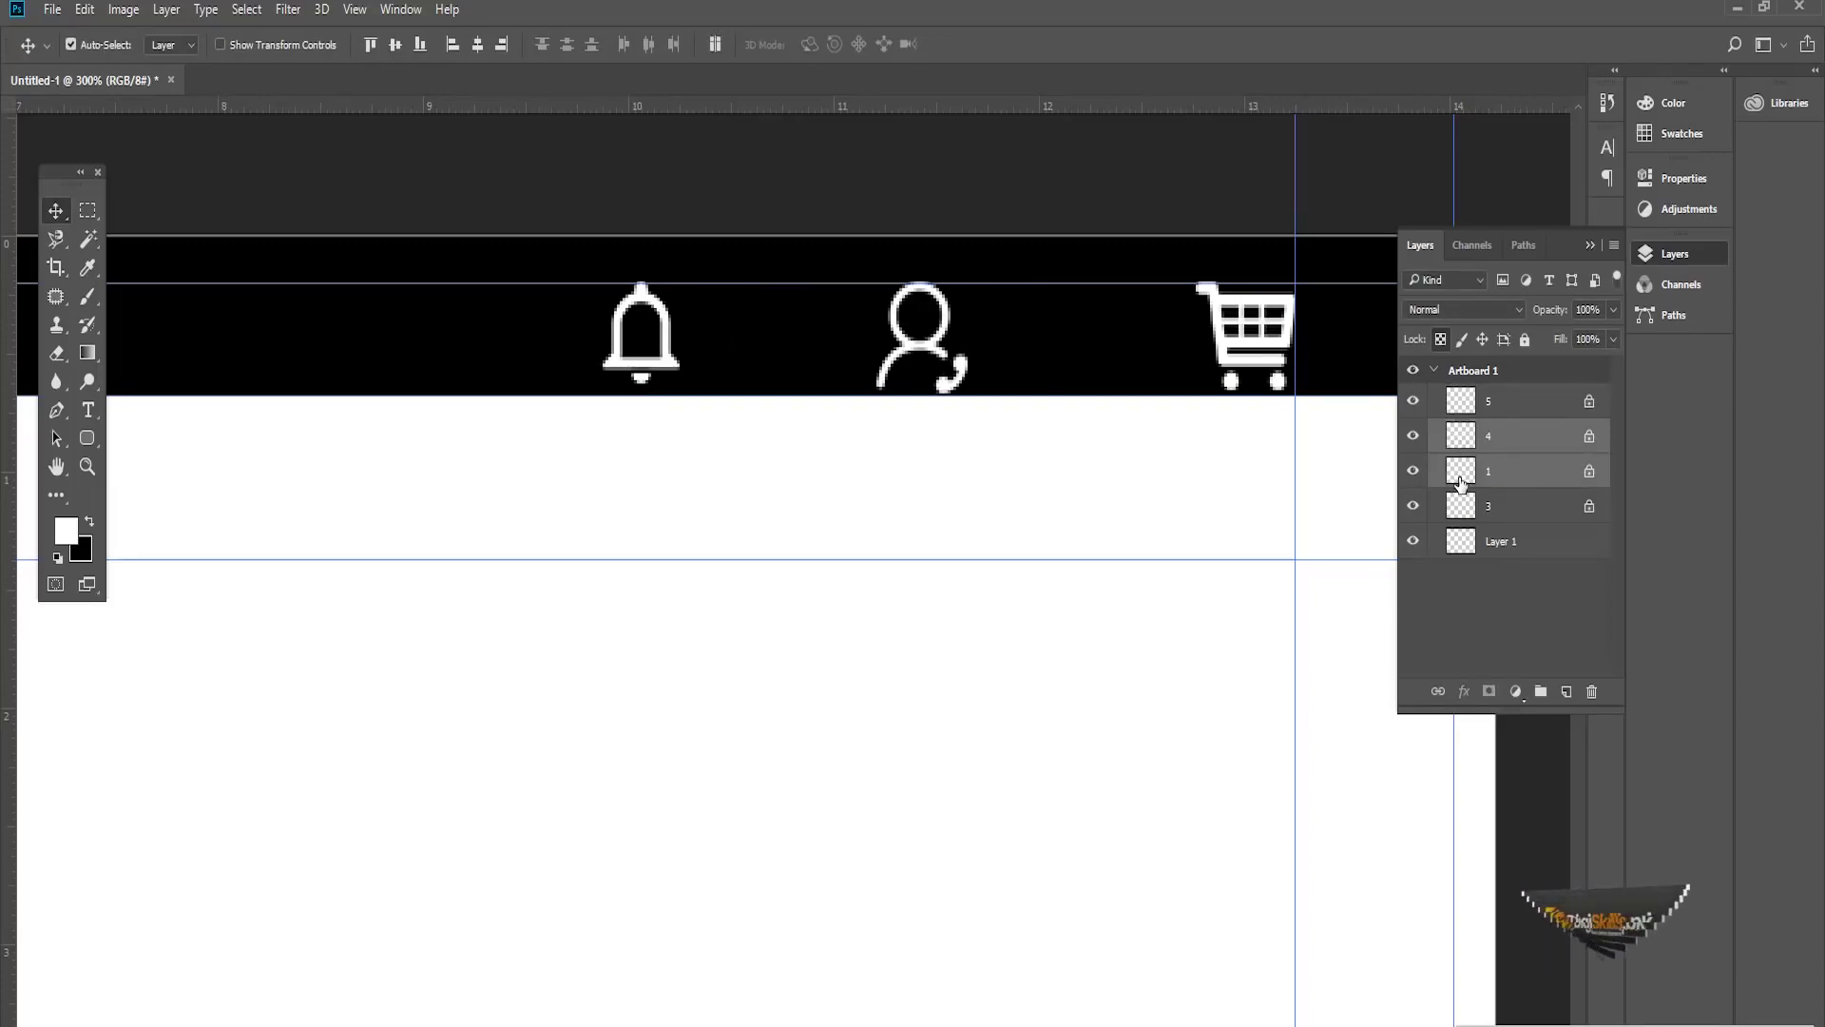
Step: Move the bell icon further left and distribute the bell, person and cart evenly by their horizontal centers
{"action": "left_click", "coordinate": [1485, 478]}
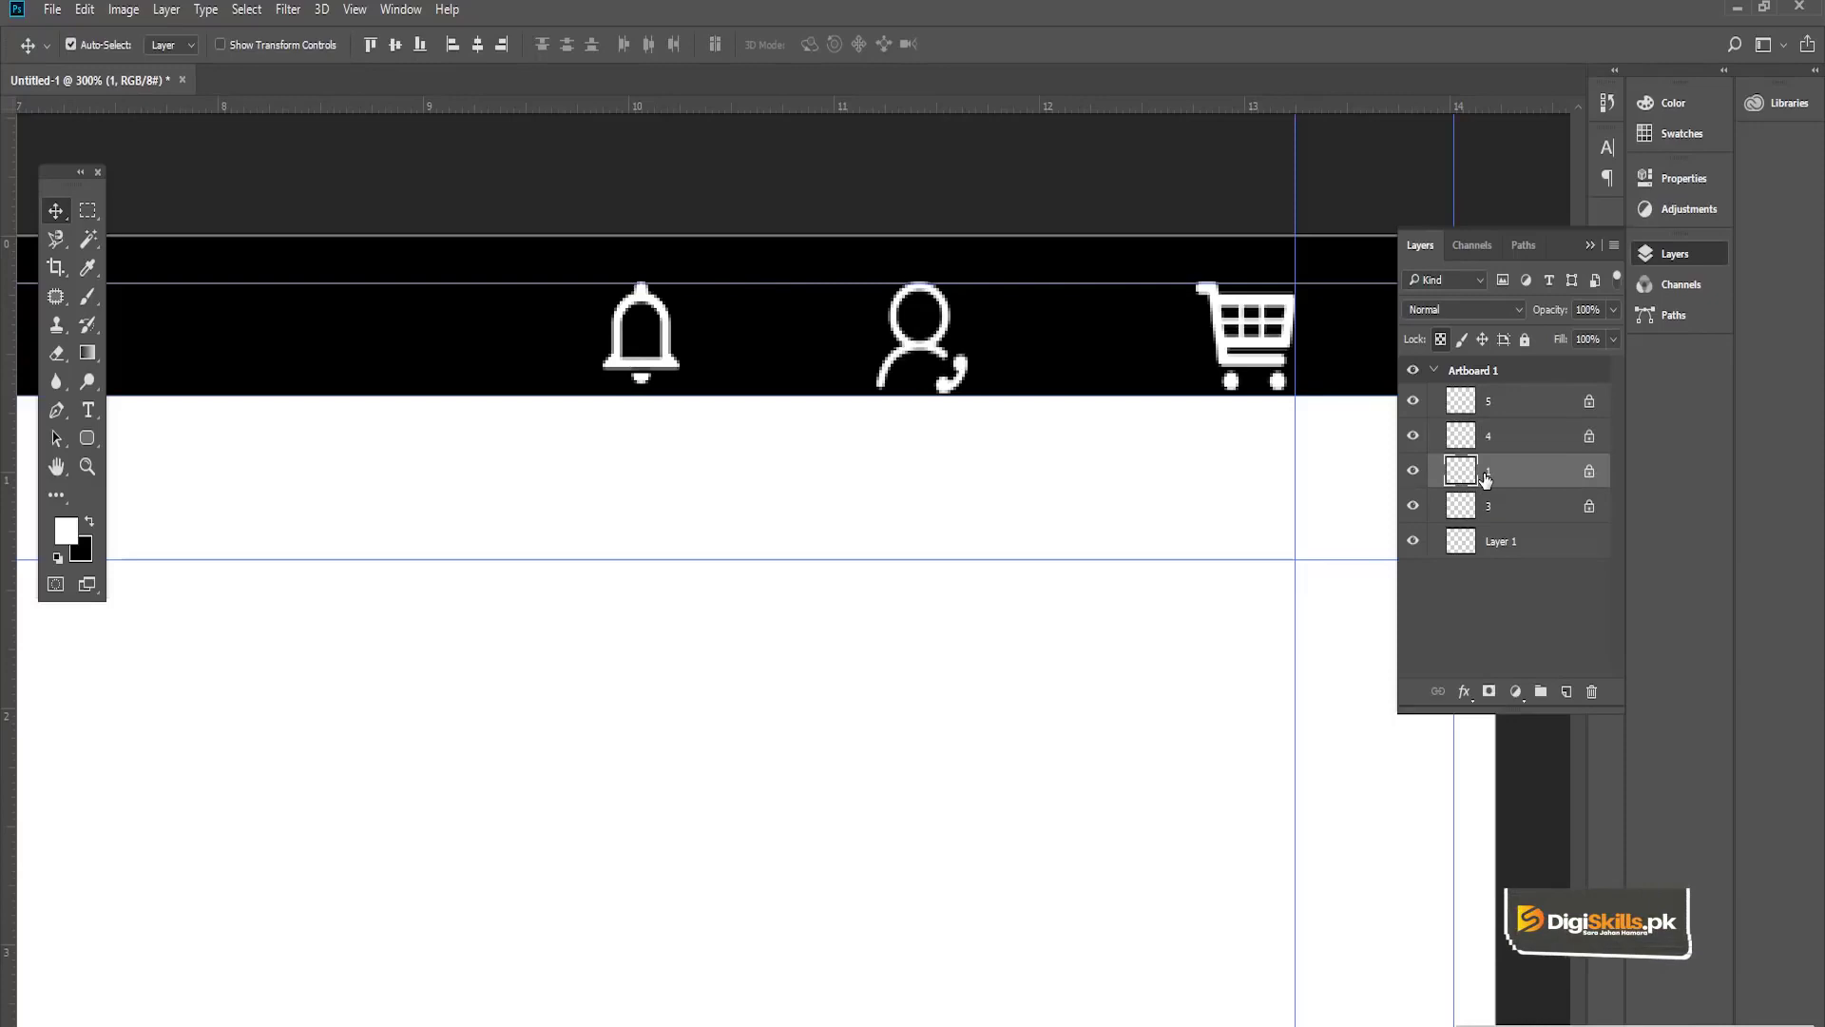
{"action": "key", "text": "shift+Left"}
{"action": "key", "text": "shift+Left"}
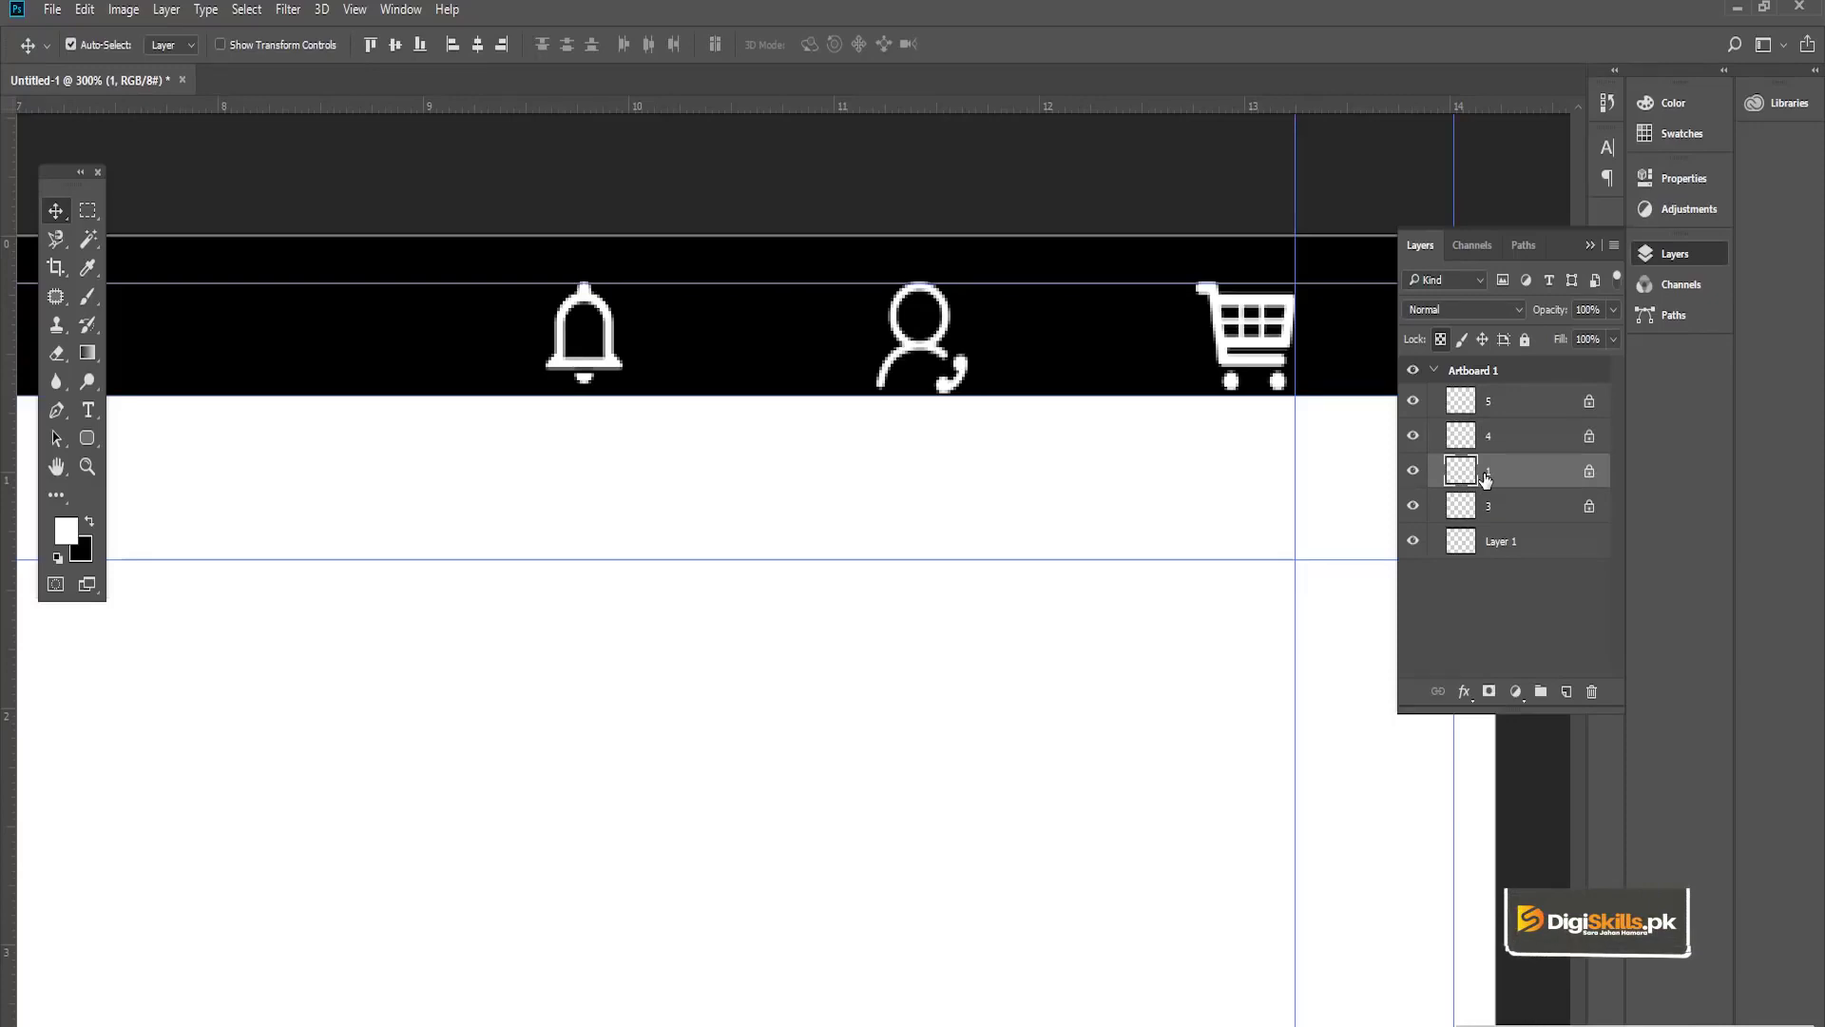
{"action": "left_click", "coordinate": [1481, 407], "text": "shift"}
{"action": "left_click", "coordinate": [650, 43]}
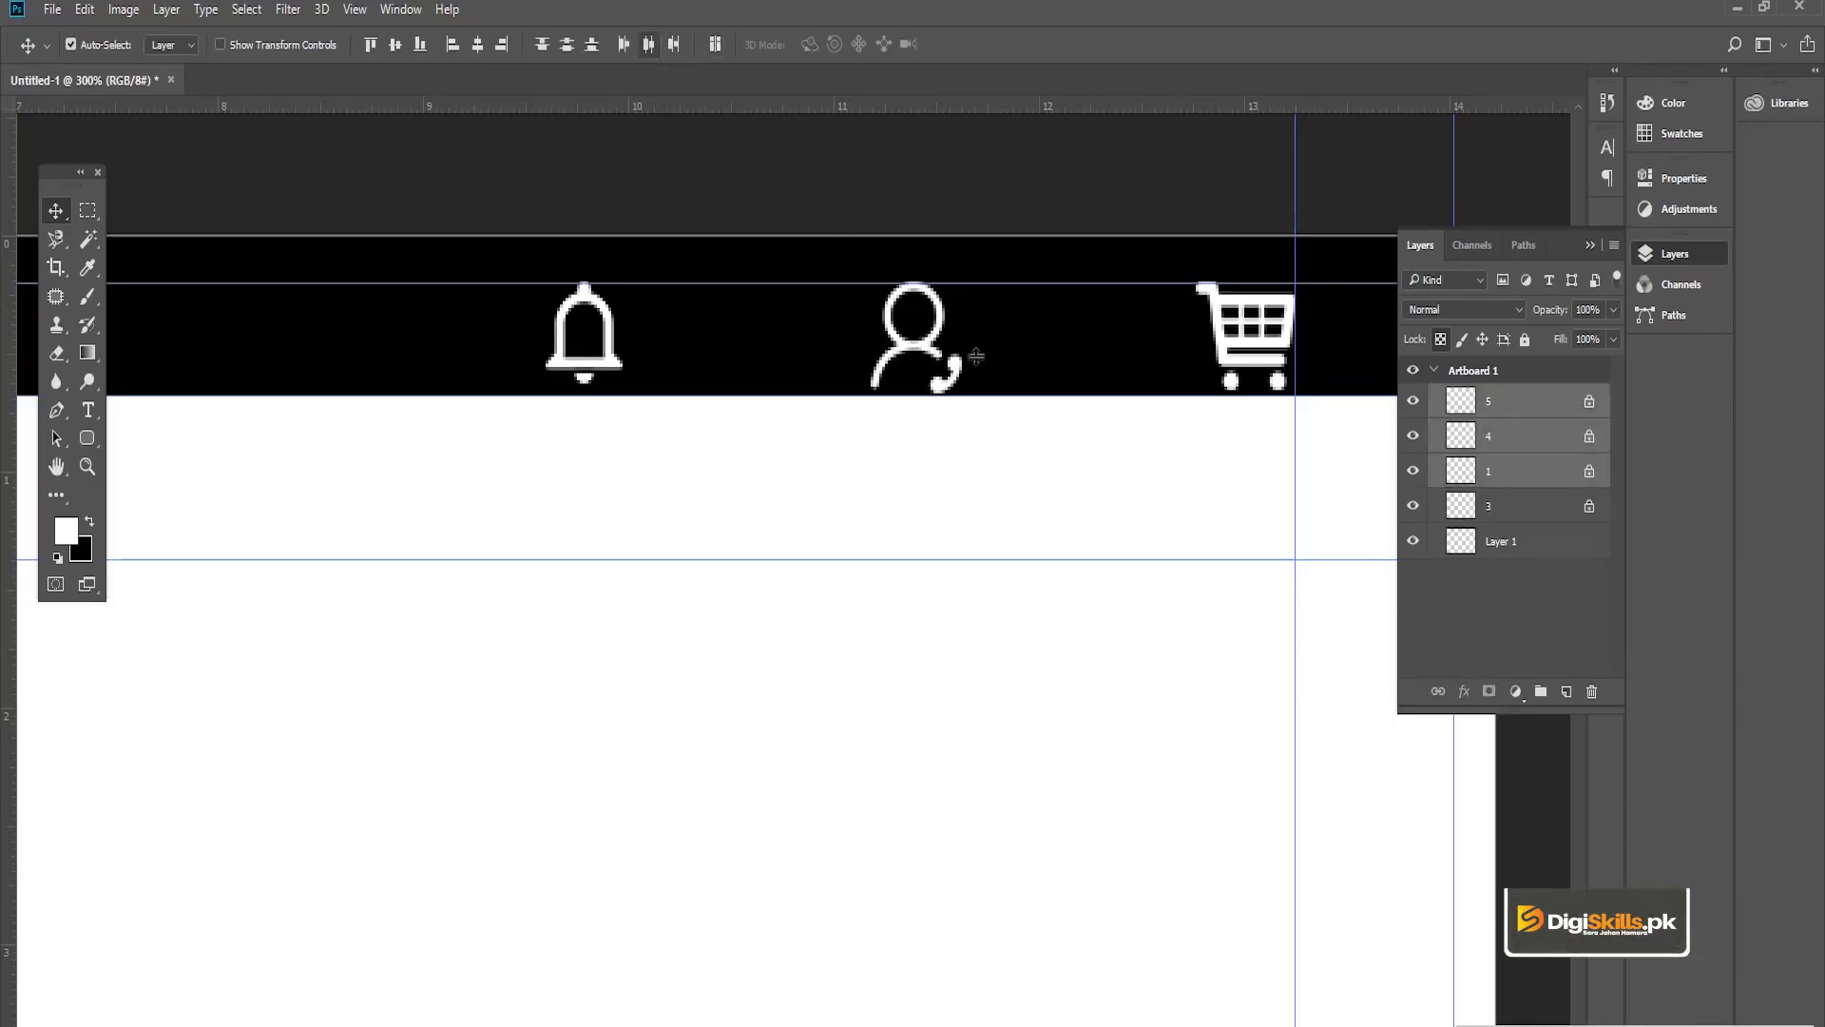
Step: Rename the magnifier icon's layer 3 as Search
{"action": "key", "text": "z"}
{"action": "left_click", "coordinate": [725, 542]}
{"action": "left_click", "coordinate": [771, 577], "text": "alt"}
{"action": "key", "text": "v"}
{"action": "left_click_drag", "start_coordinate": [712, 495], "coordinate": [1034, 499]}
{"action": "left_click", "coordinate": [889, 537], "text": "ctrl"}
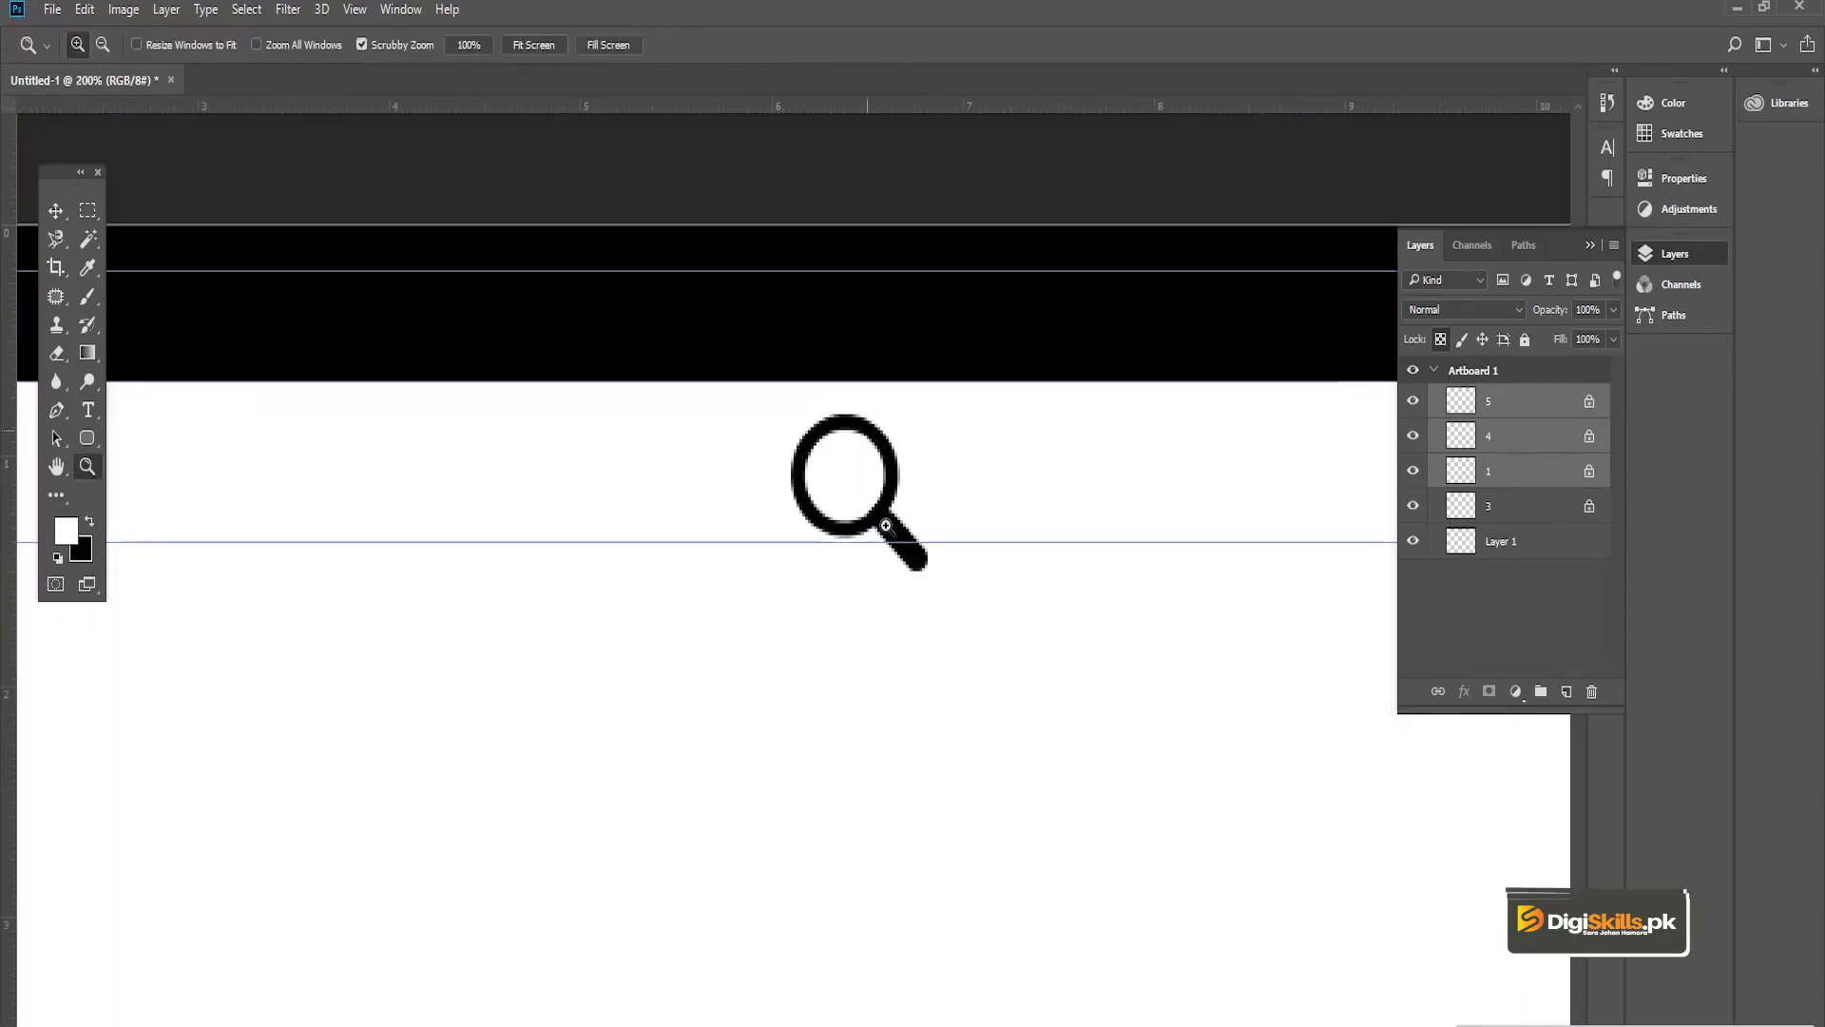
{"action": "left_click", "coordinate": [1491, 505]}
{"action": "double_click", "coordinate": [1492, 505]}
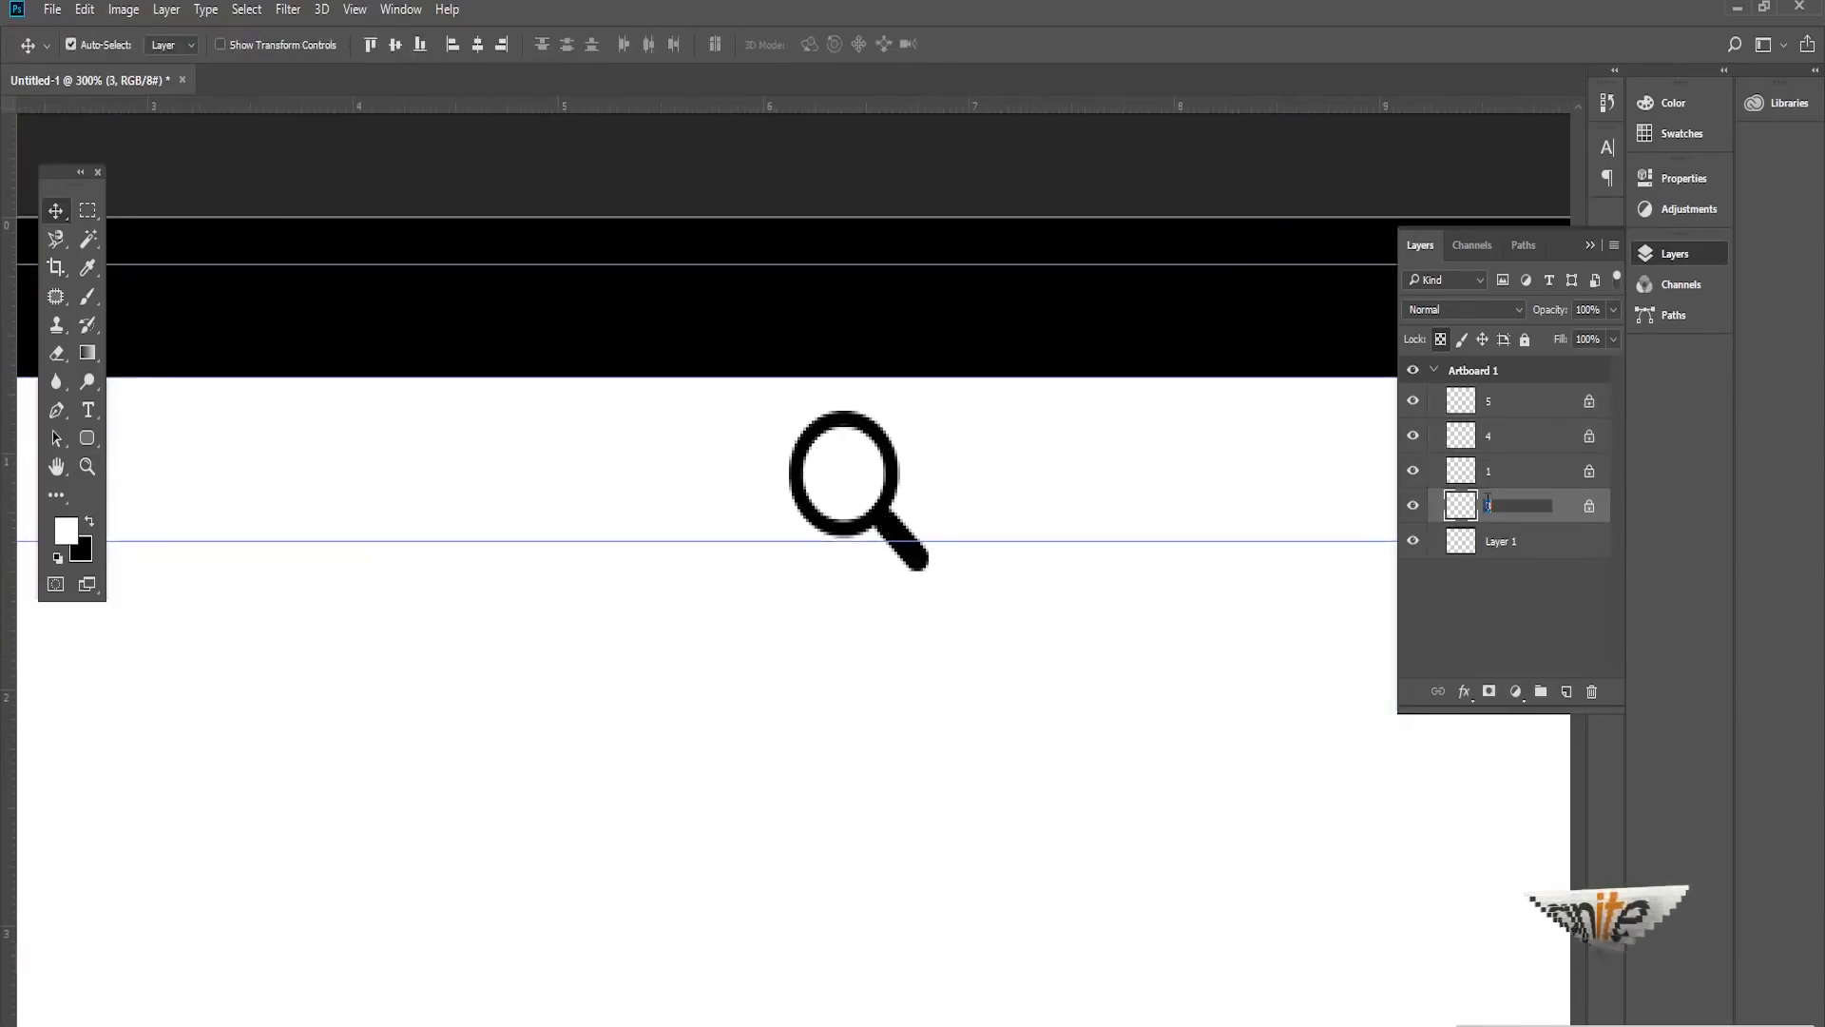
{"action": "type", "text": "Search"}
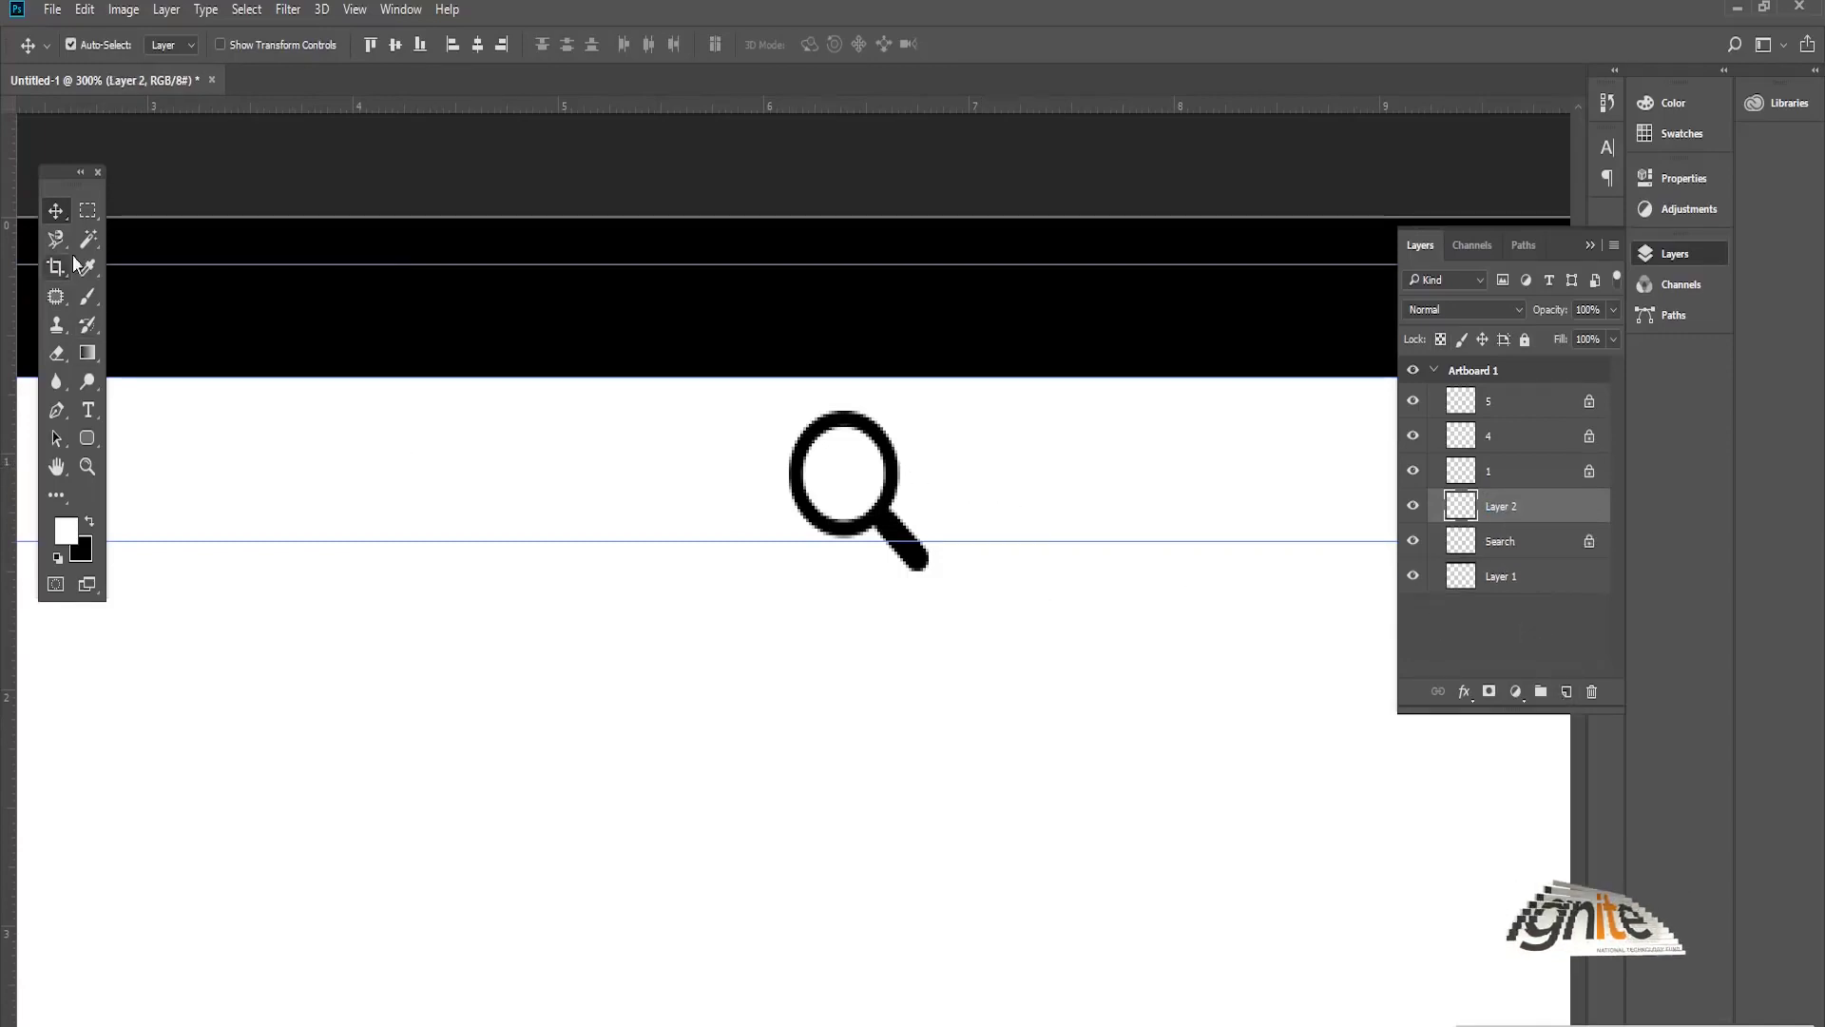
Step: Draw a rounded rectangle about 103 × 28 px with a 10 px radius across the header bar's lower edge, above the magnifier's left side
{"action": "left_click", "coordinate": [89, 443]}
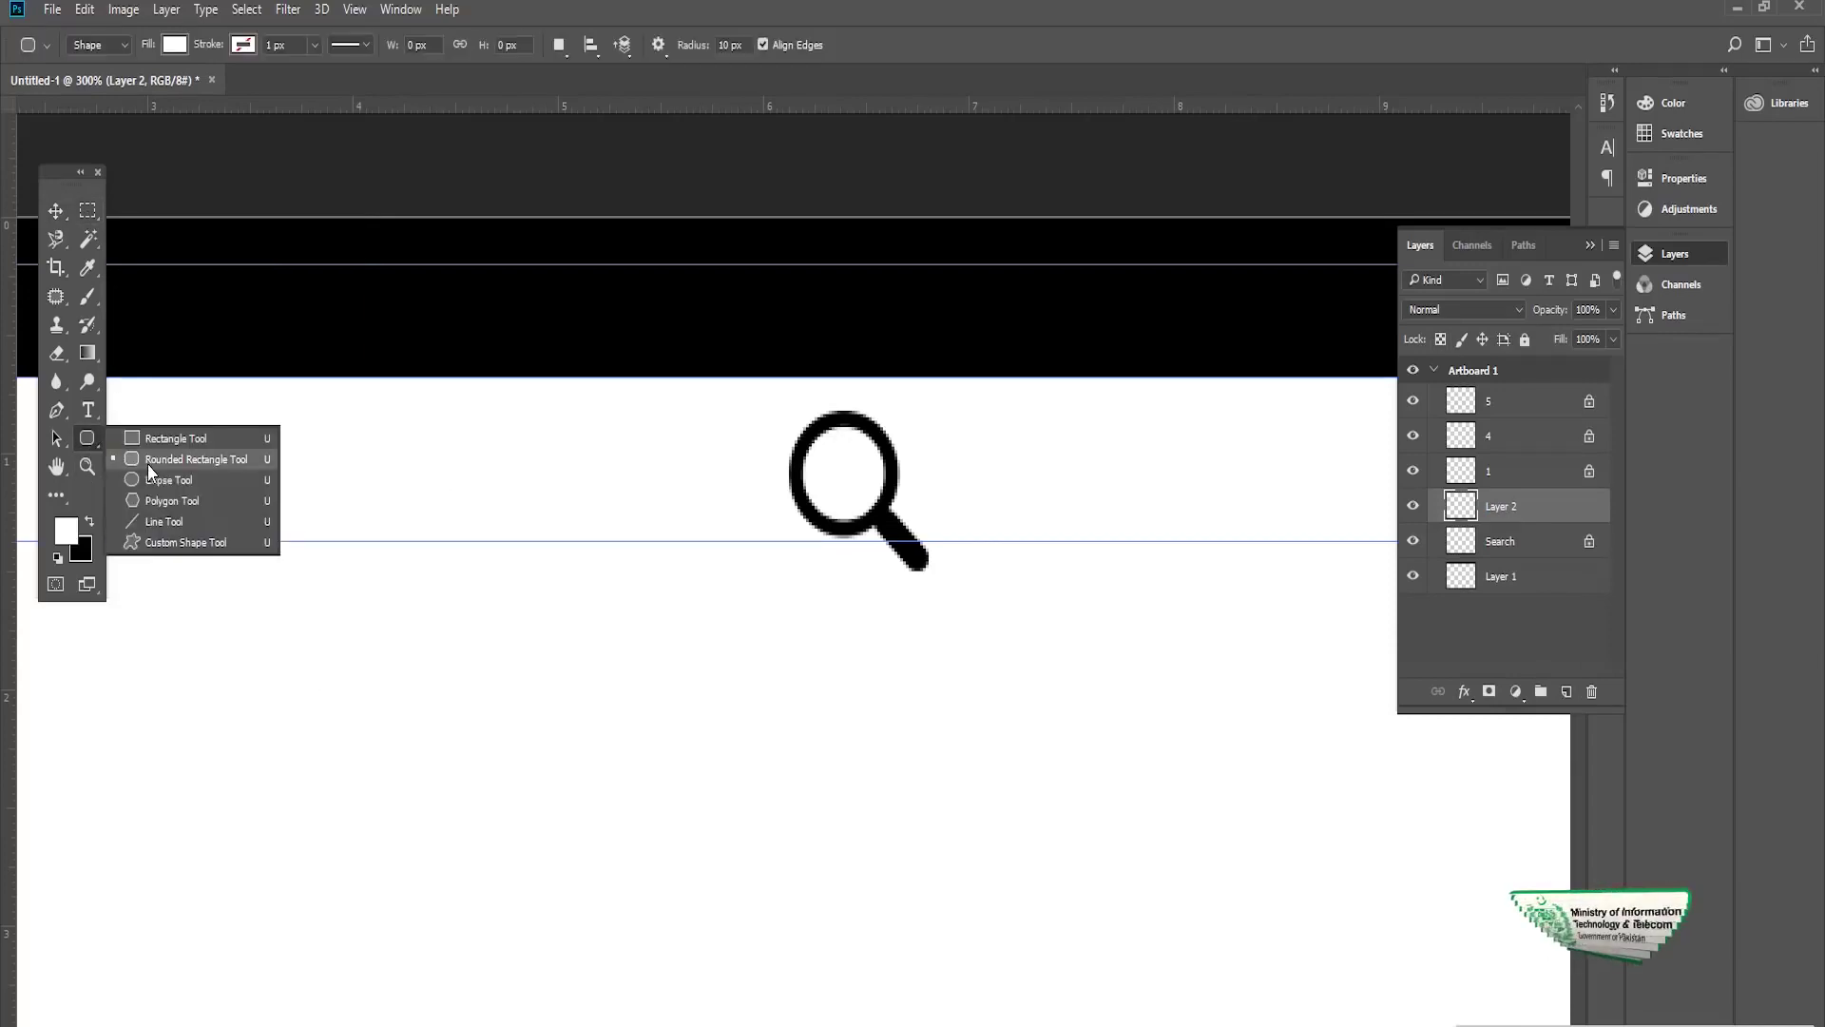
{"action": "left_click", "coordinate": [147, 459]}
{"action": "left_click_drag", "start_coordinate": [465, 309], "coordinate": [757, 399]}
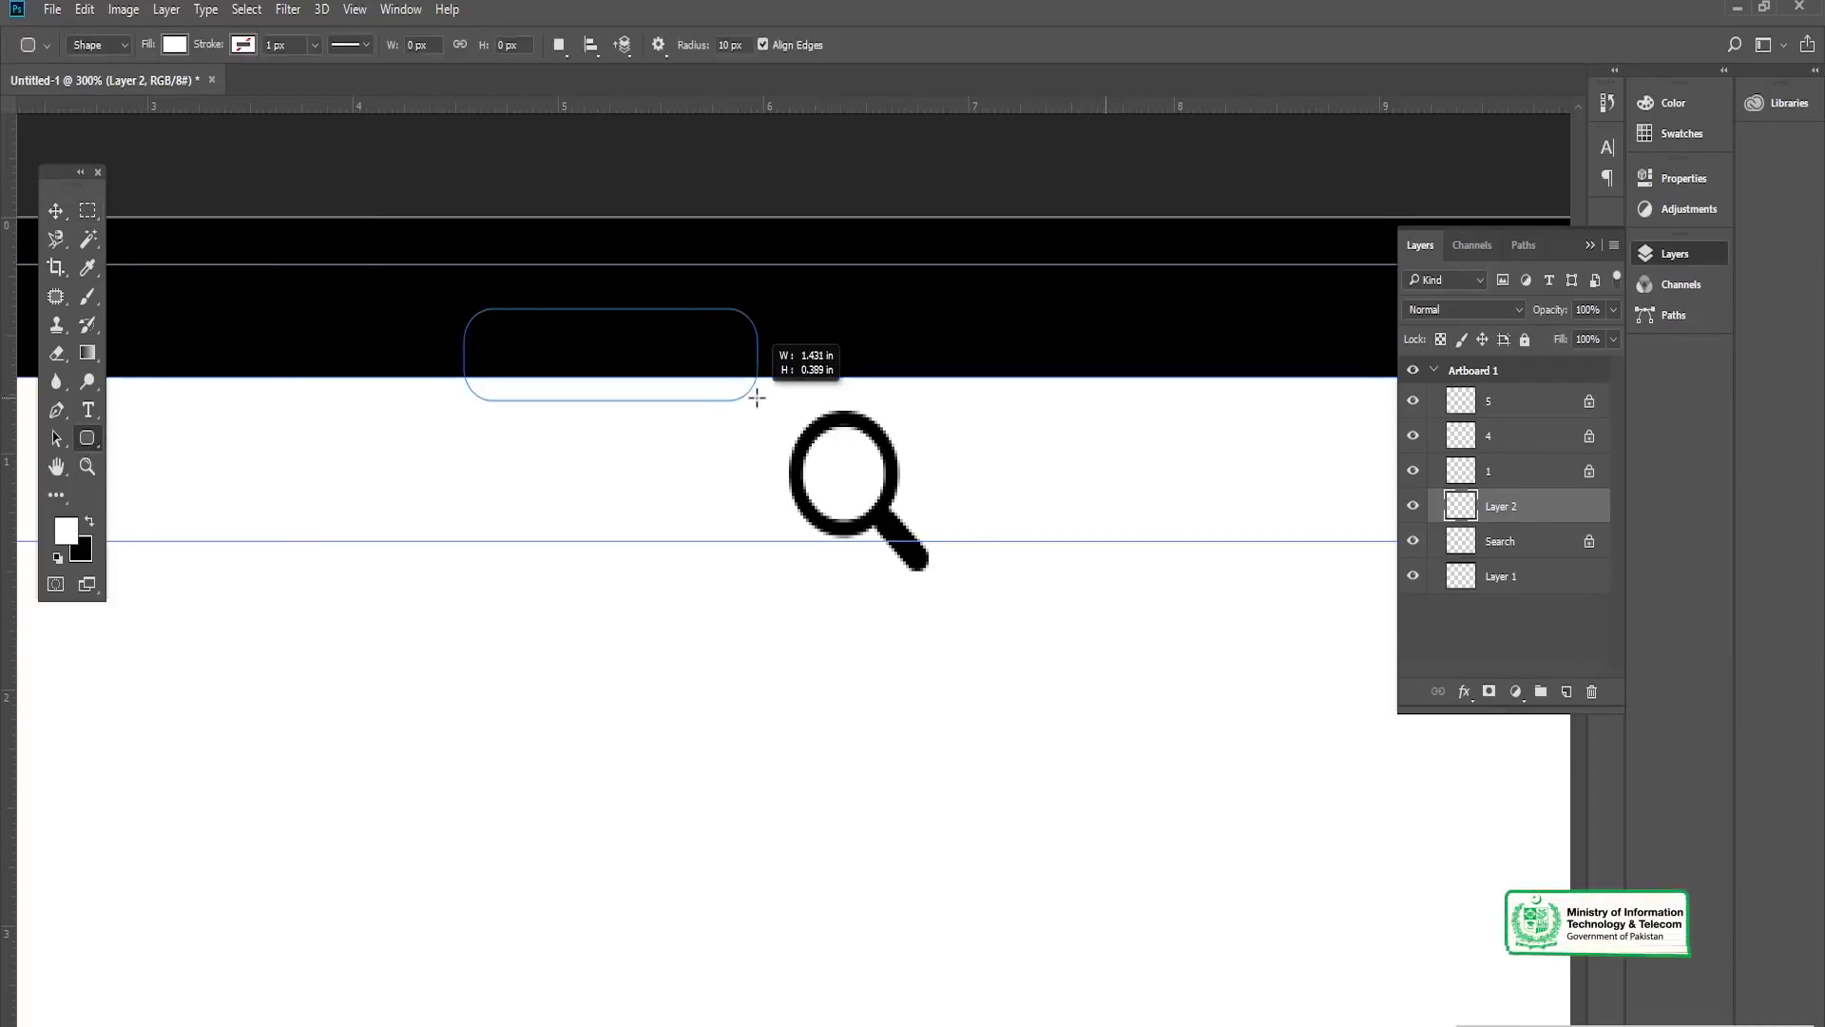
{"action": "key", "text": "v"}
Step: Set the foreground color to ff0000 and fill the rounded rectangle with that red
{"action": "left_click", "coordinate": [78, 535]}
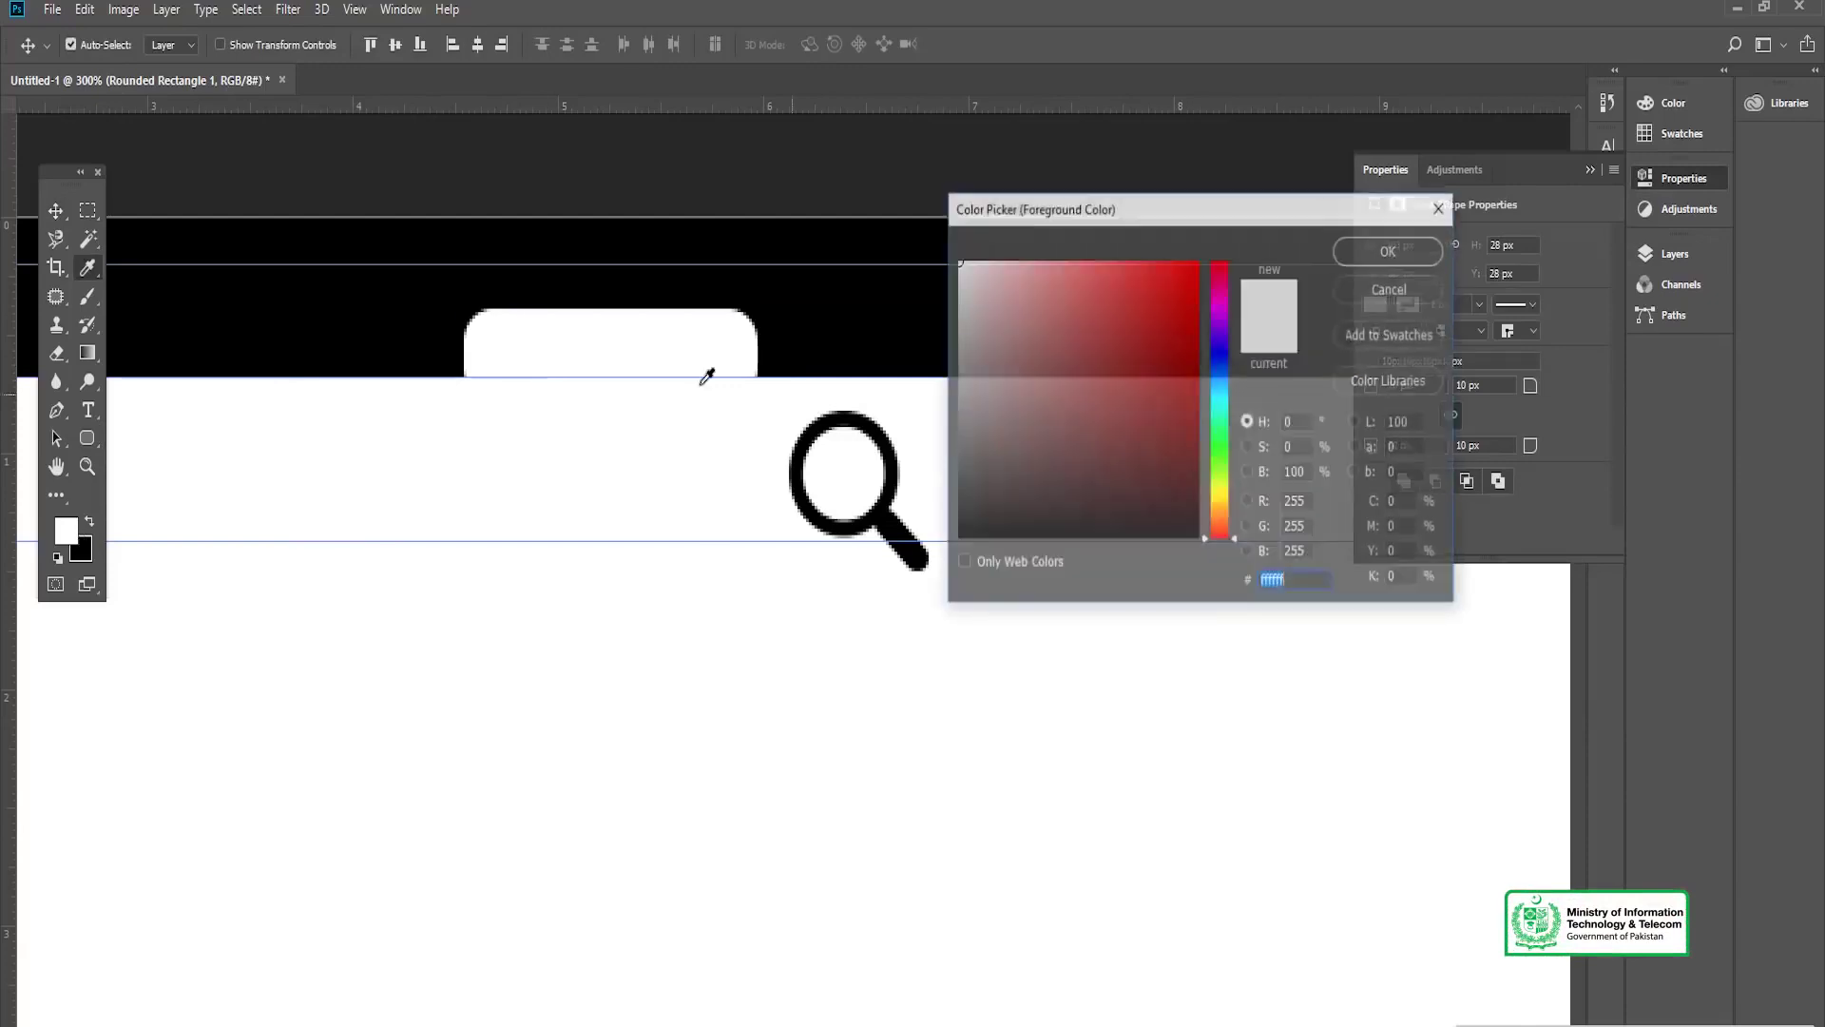
{"action": "type", "text": "ff0000"}
{"action": "left_click", "coordinate": [1357, 250]}
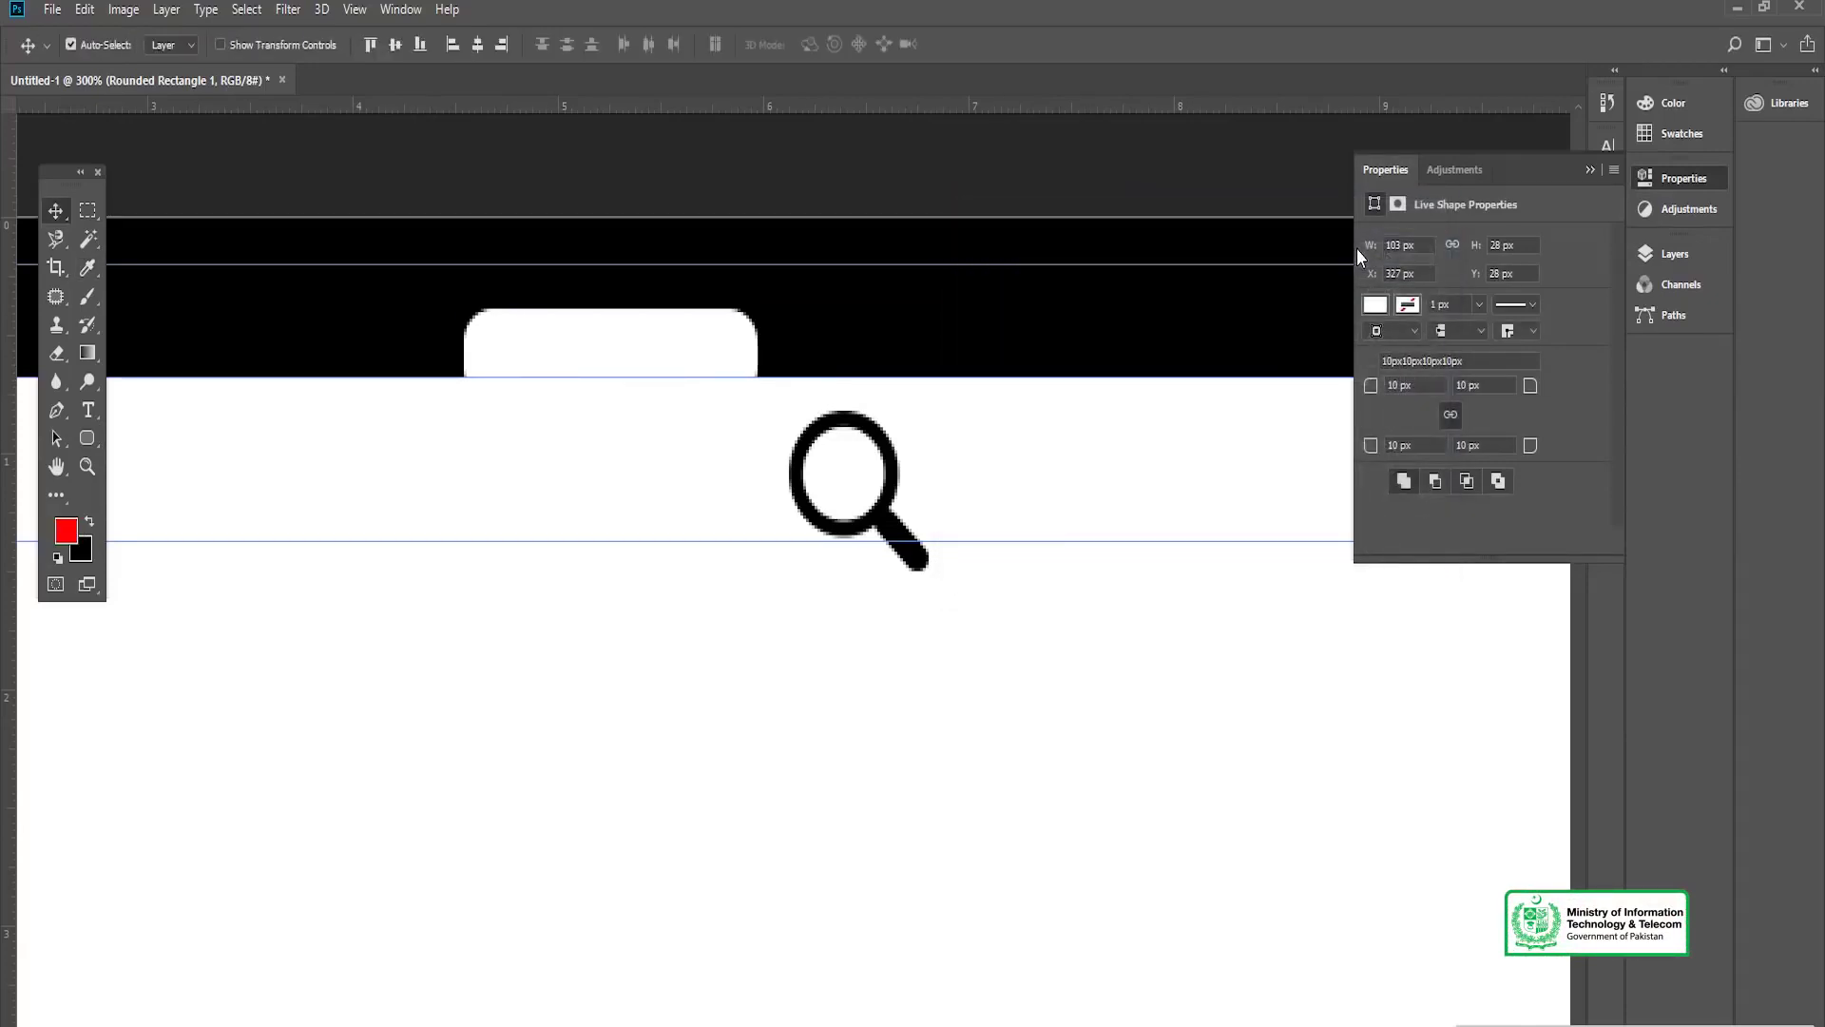
{"action": "left_click", "coordinate": [1376, 305]}
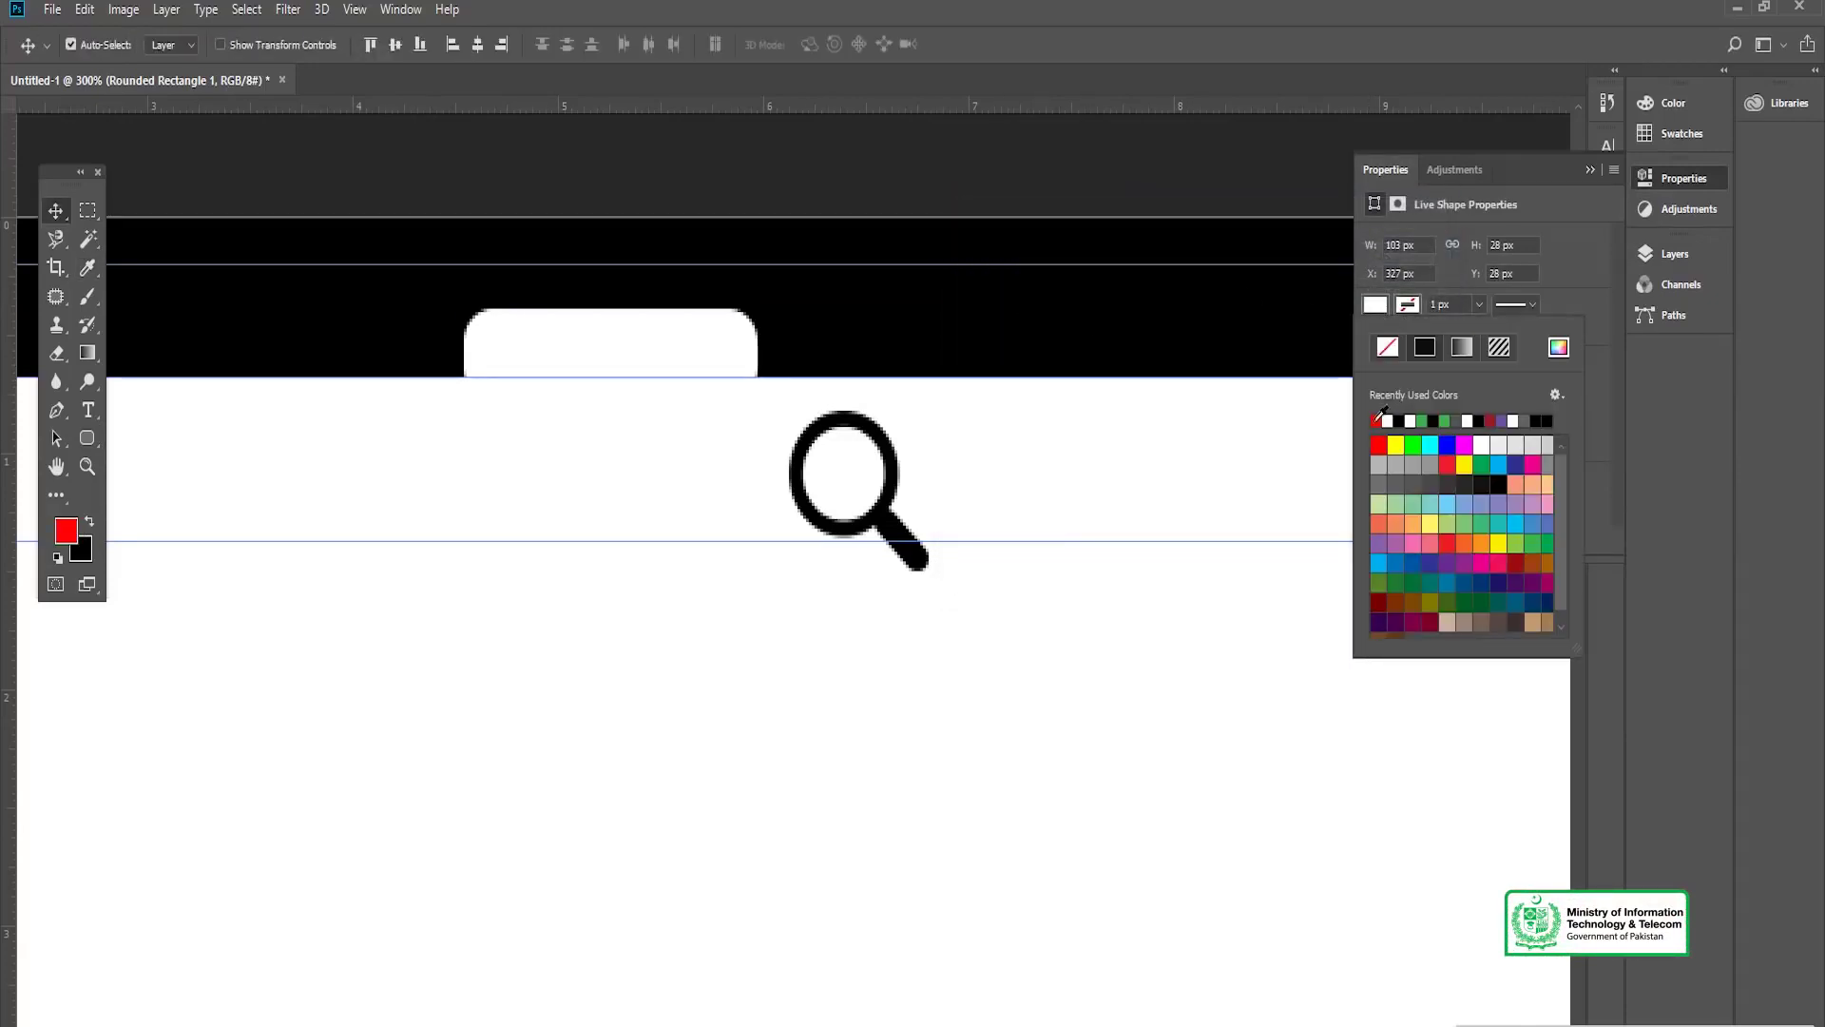
{"action": "left_click", "coordinate": [1376, 420]}
{"action": "left_click", "coordinate": [1680, 184]}
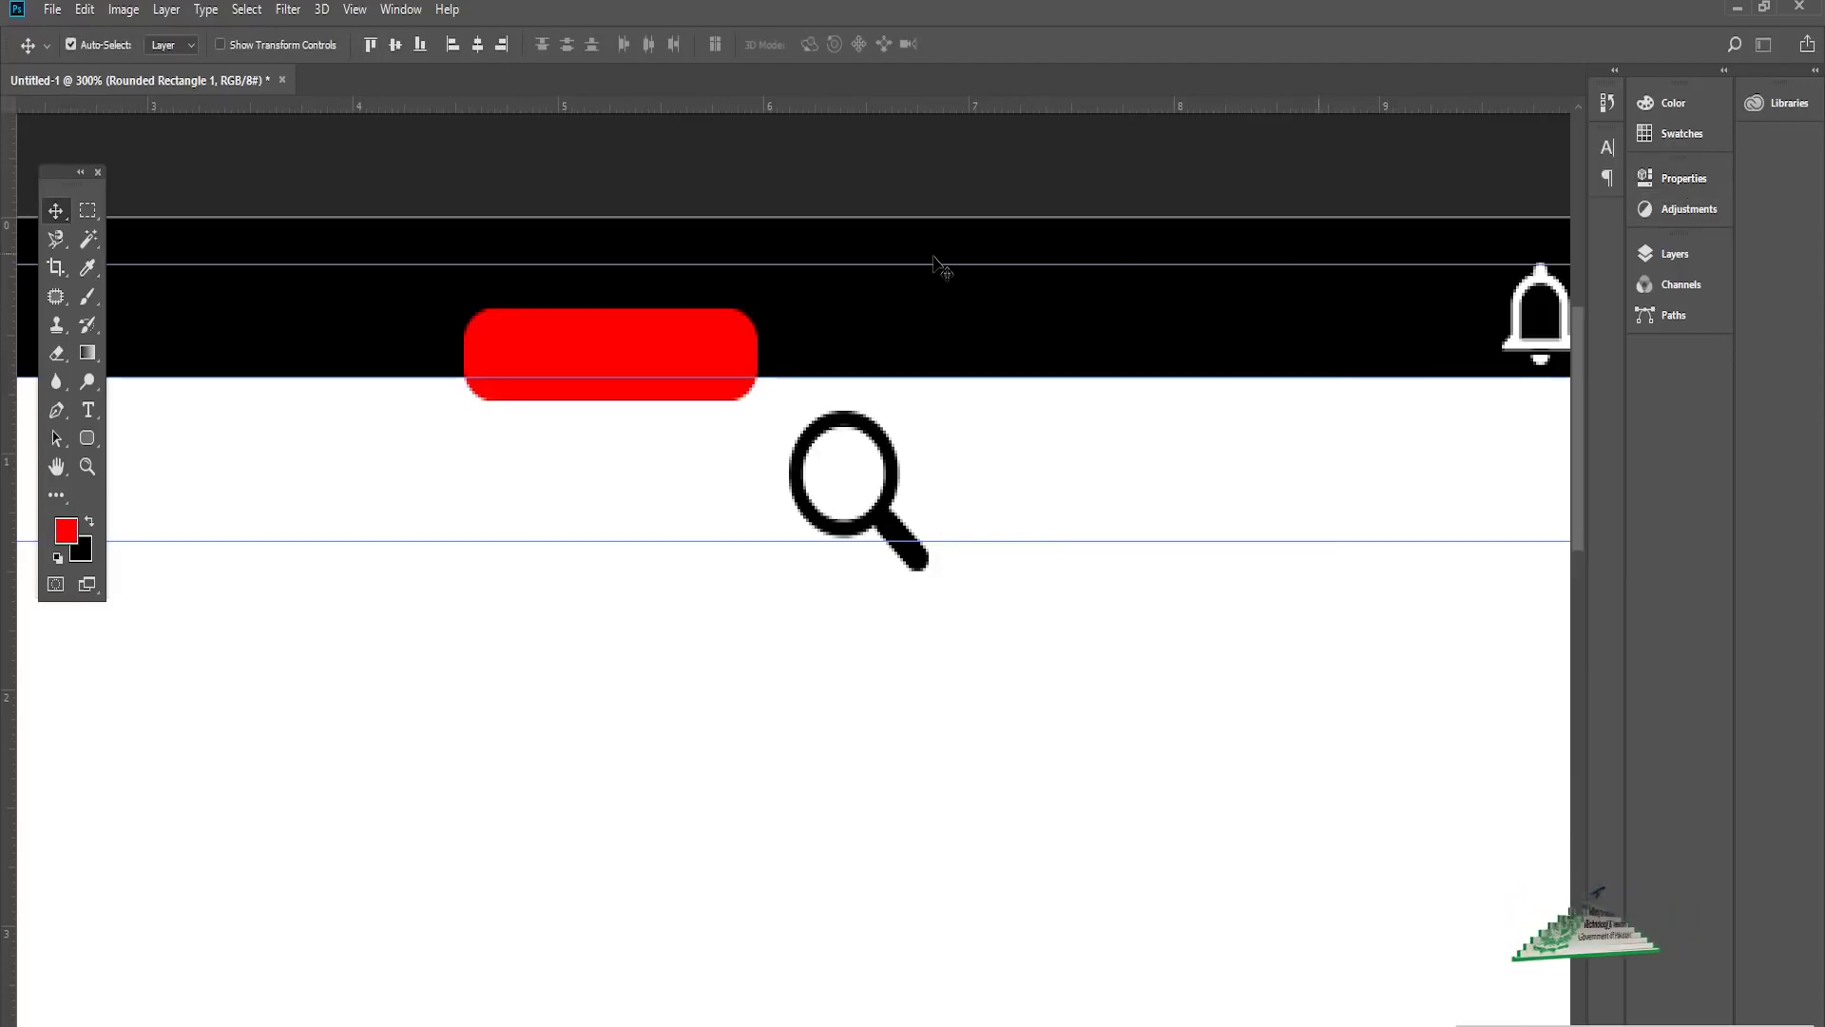
Step: Move the red rounded rectangle up so it sits fully inside the black header bar
{"action": "left_click", "coordinate": [1675, 254]}
{"action": "key", "text": "F7"}
{"action": "left_click_drag", "start_coordinate": [677, 361], "coordinate": [694, 323]}
{"action": "key", "text": "z"}
{"action": "left_click", "coordinate": [675, 328]}
{"action": "key", "text": "v"}
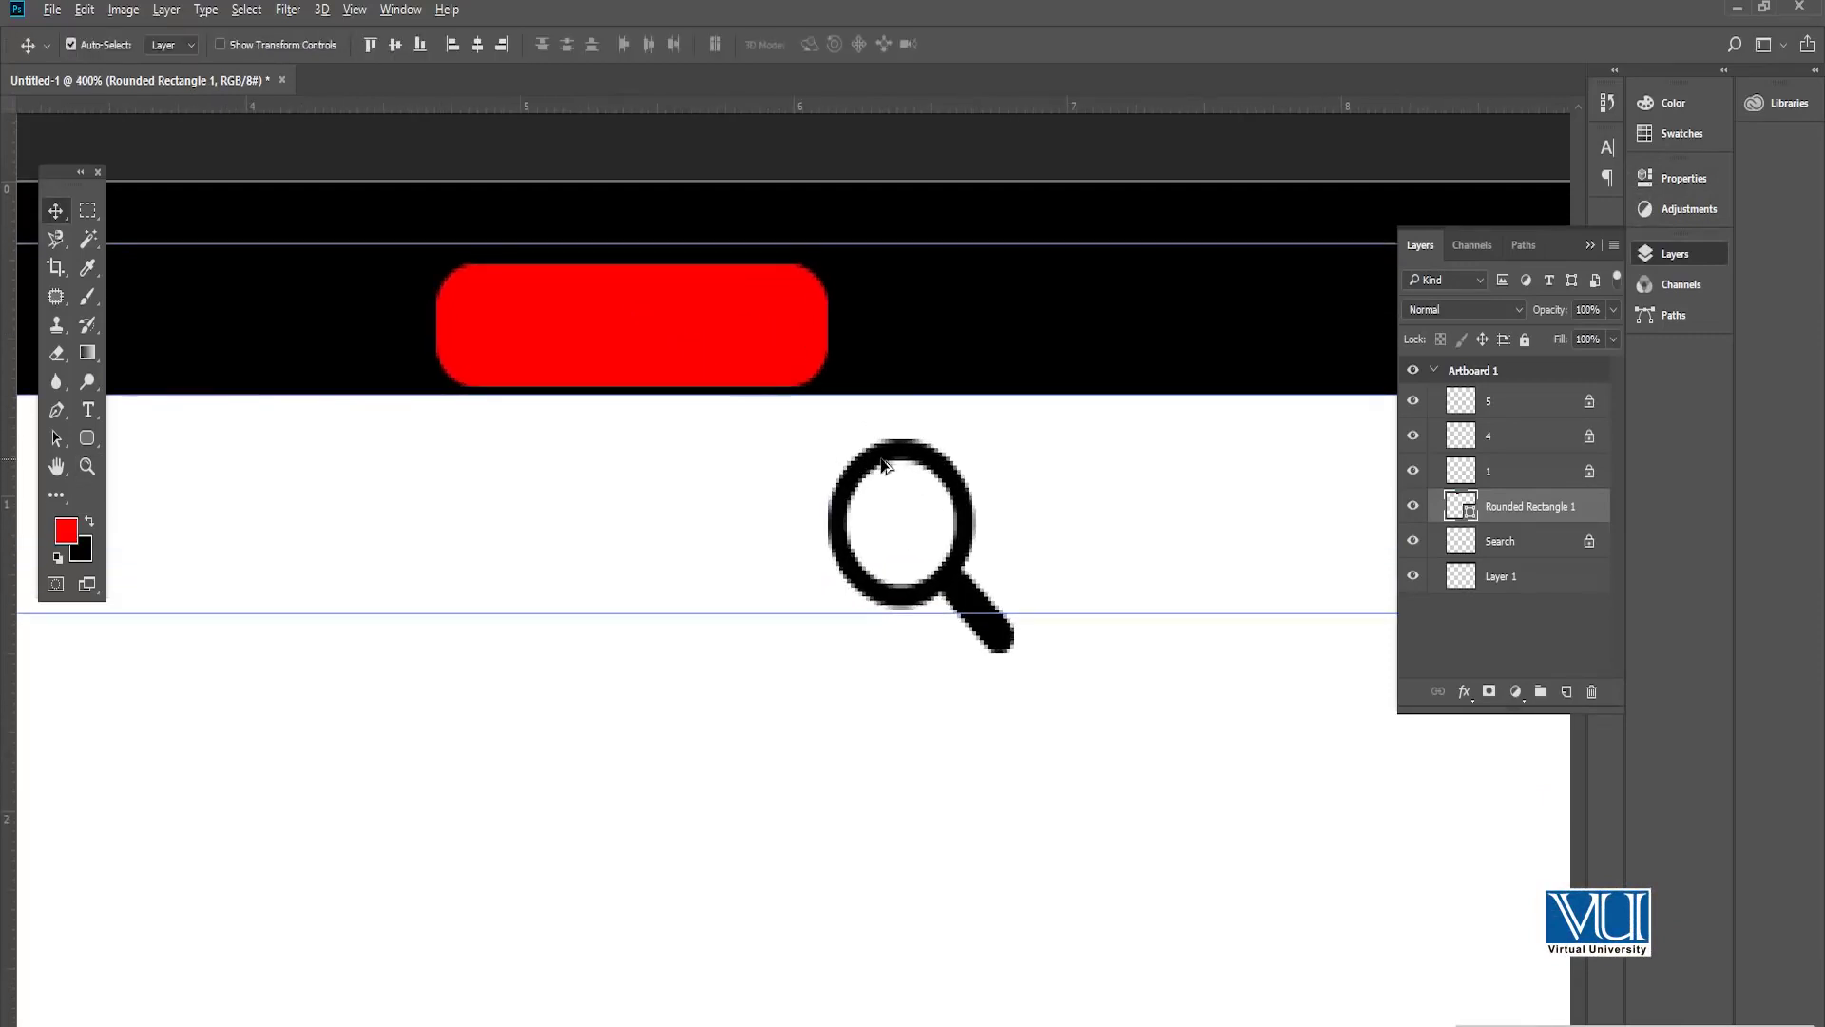
Step: Fill the magnifier icon with white and move it onto the red rounded rectangle
{"action": "left_click", "coordinate": [932, 472]}
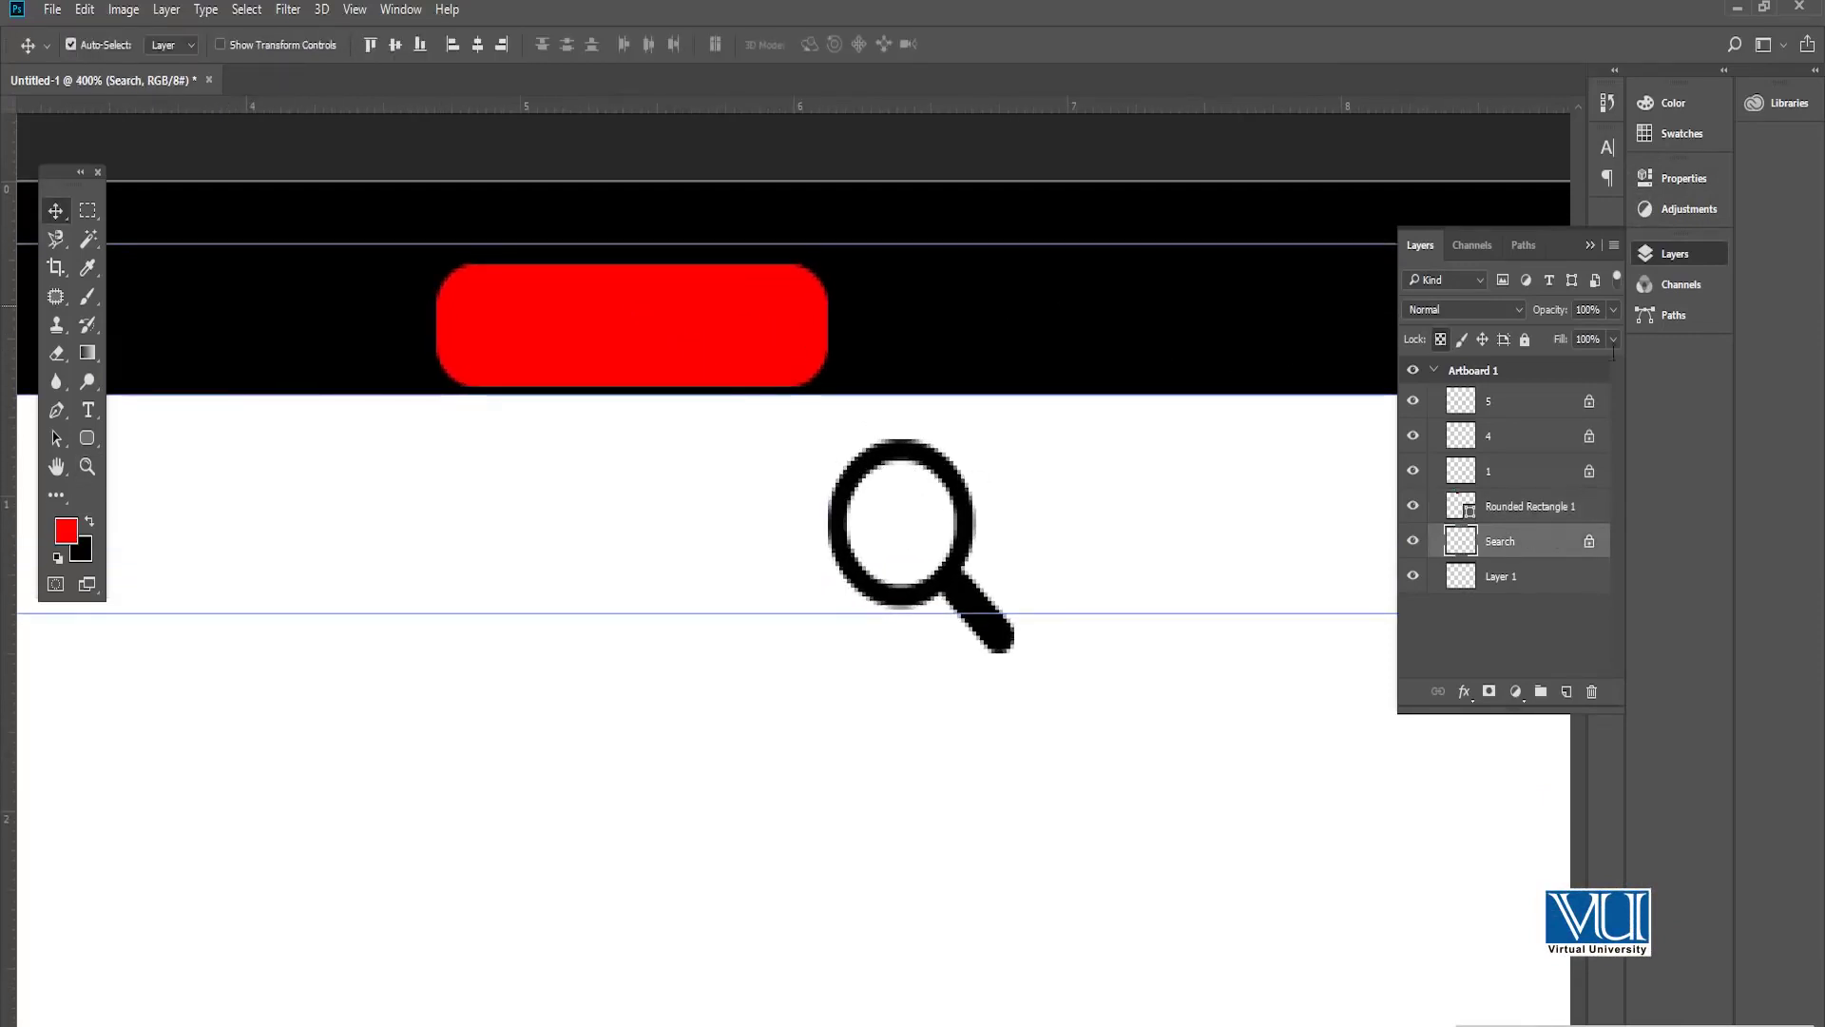
{"action": "left_click", "coordinate": [73, 531]}
{"action": "left_click", "coordinate": [958, 262]}
{"action": "left_click", "coordinate": [1388, 249]}
{"action": "key", "text": "alt+BackSpace"}
{"action": "key", "text": "ctrl+t"}
{"action": "left_click_drag", "start_coordinate": [983, 565], "coordinate": [617, 357]}
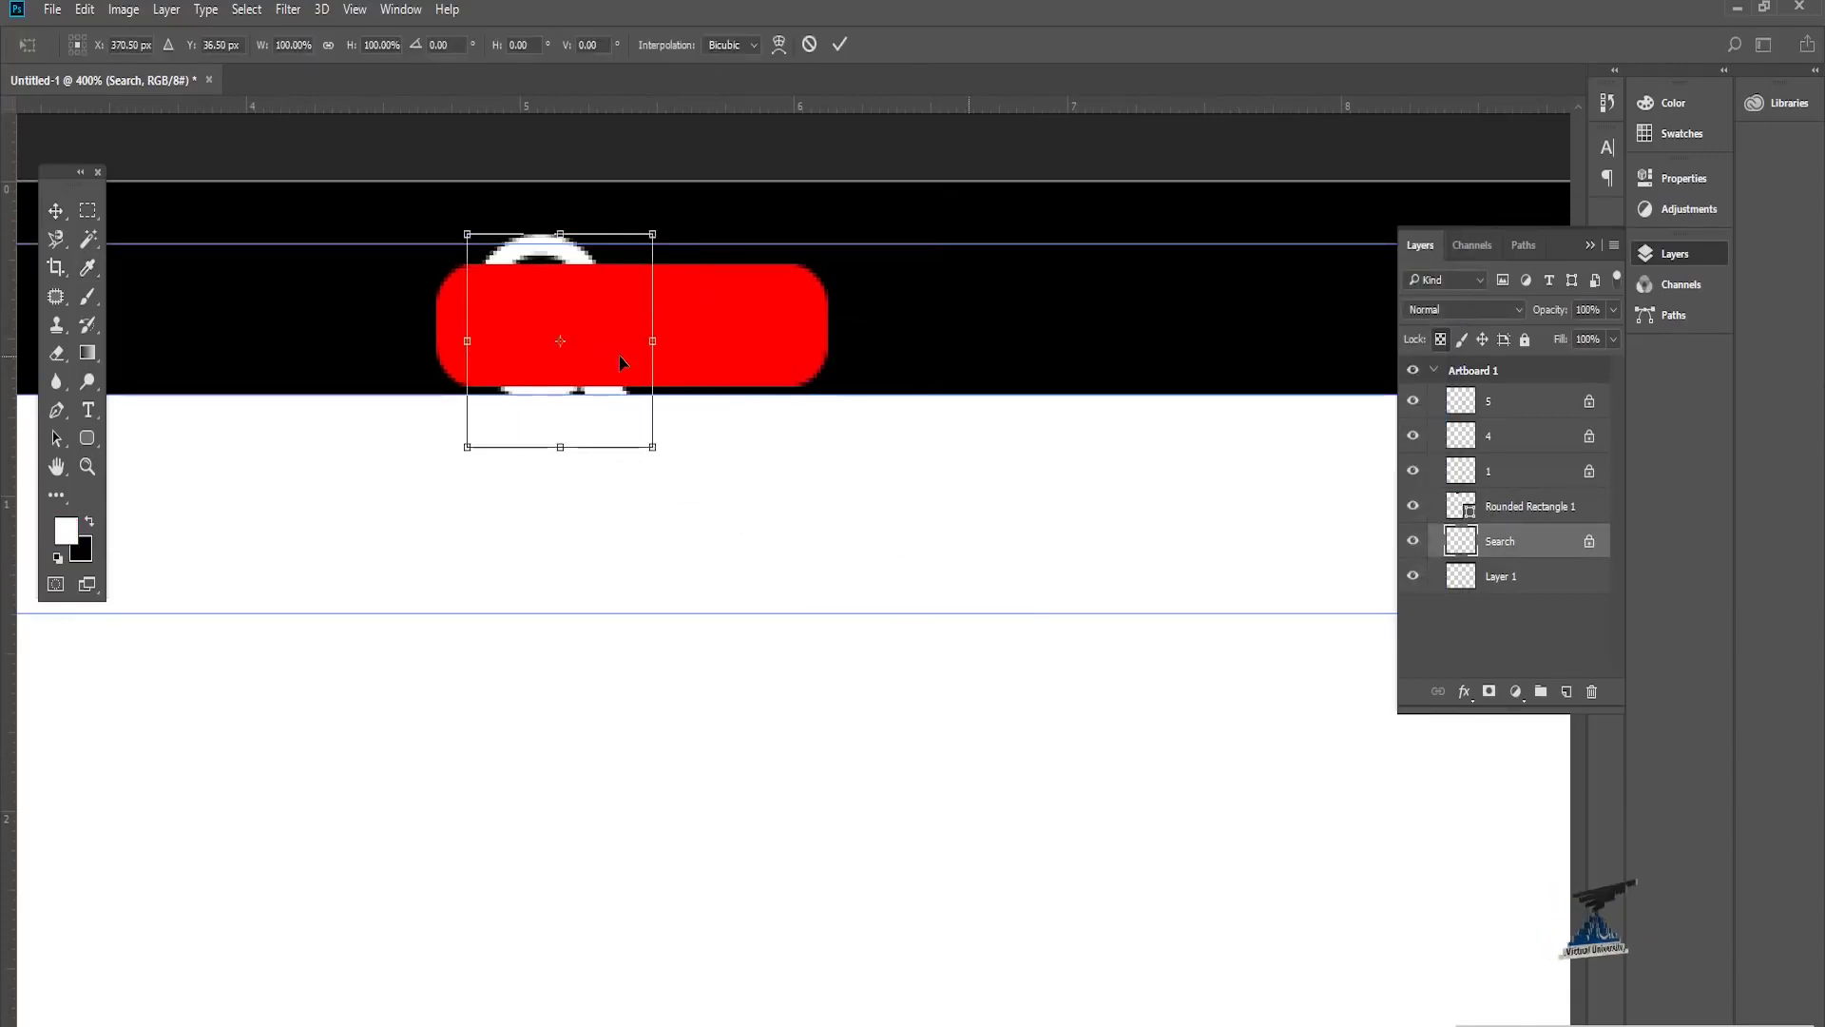
Step: Place the Search layer above Rounded Rectangle 1 and scale the magnifier down to fit within the red shape's height
{"action": "key", "text": "Return"}
{"action": "left_click_drag", "start_coordinate": [1517, 546], "coordinate": [1508, 498]}
{"action": "key", "text": "ctrl+t"}
{"action": "left_click_drag", "start_coordinate": [652, 445], "coordinate": [565, 374]}
{"action": "key", "text": "Return"}
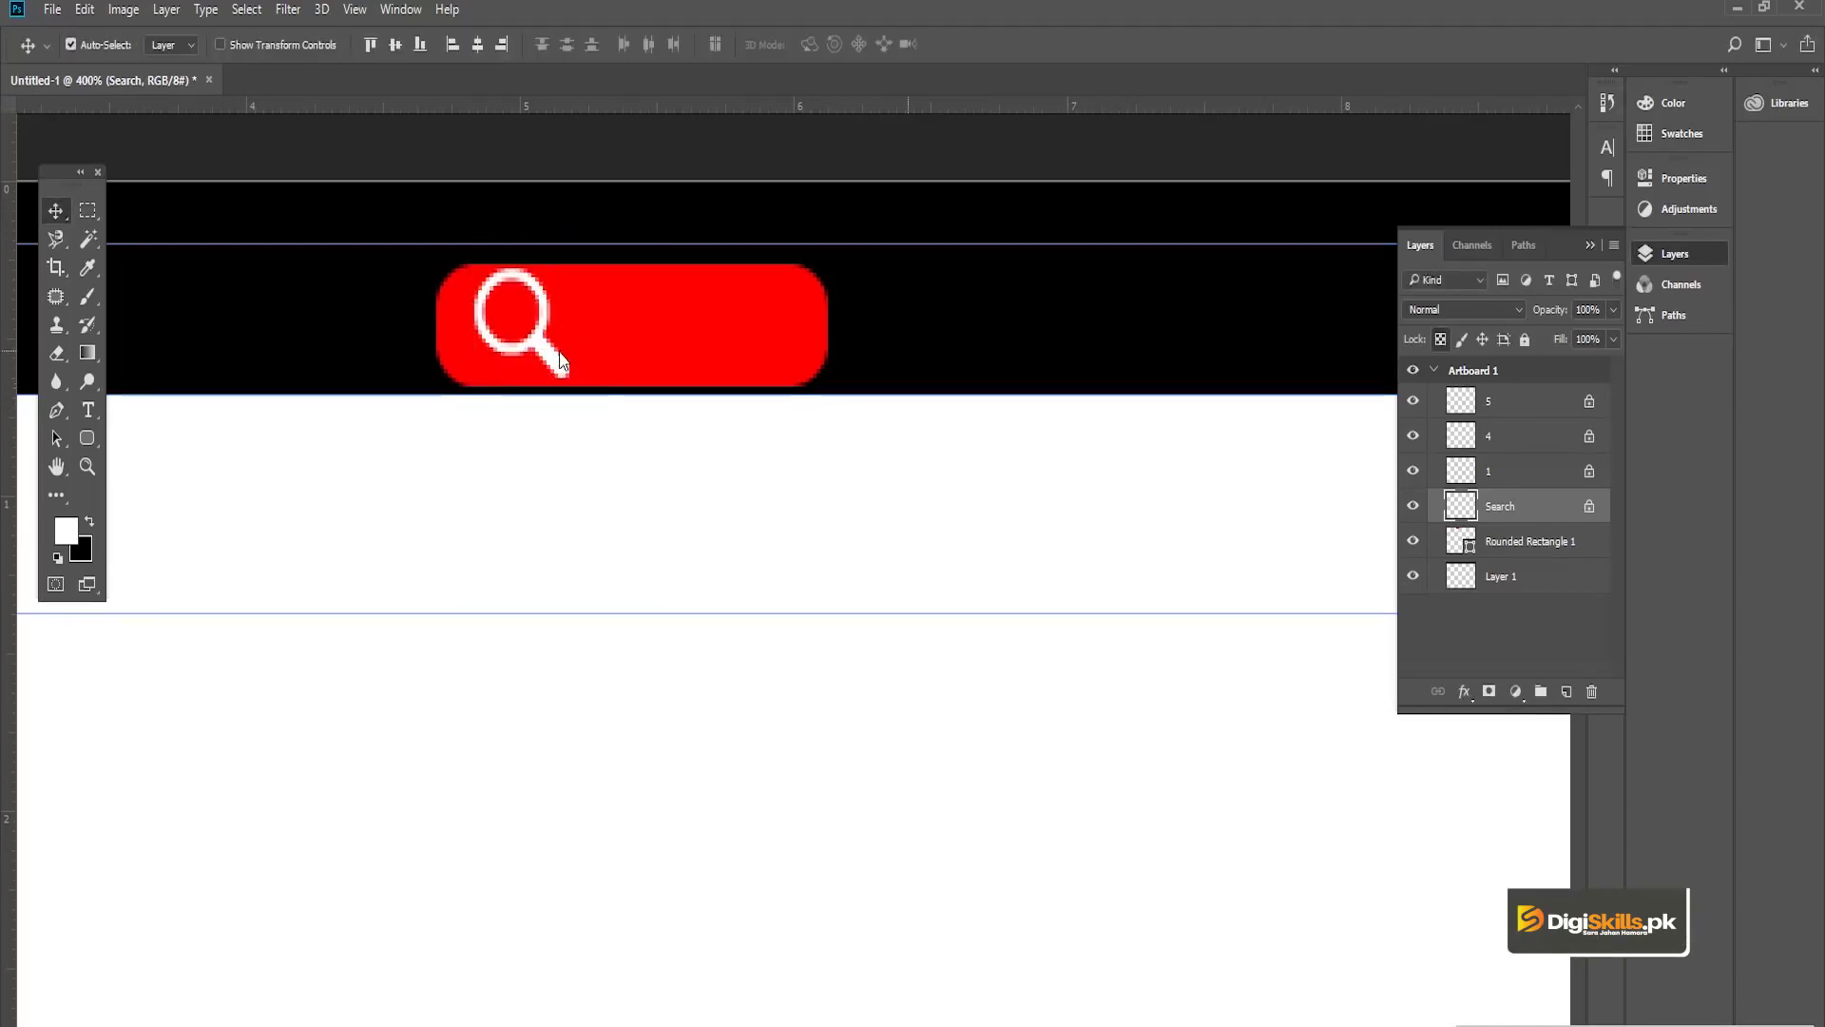
Step: Nudge the magnifier icon slightly left toward the red rectangle's left end
{"action": "key", "text": "Left"}
{"action": "key", "text": "Left"}
{"action": "key", "text": "Left"}
{"action": "key", "text": "Left"}
{"action": "key", "text": "Left"}
{"action": "key", "text": "Left"}
{"action": "key", "text": "z"}
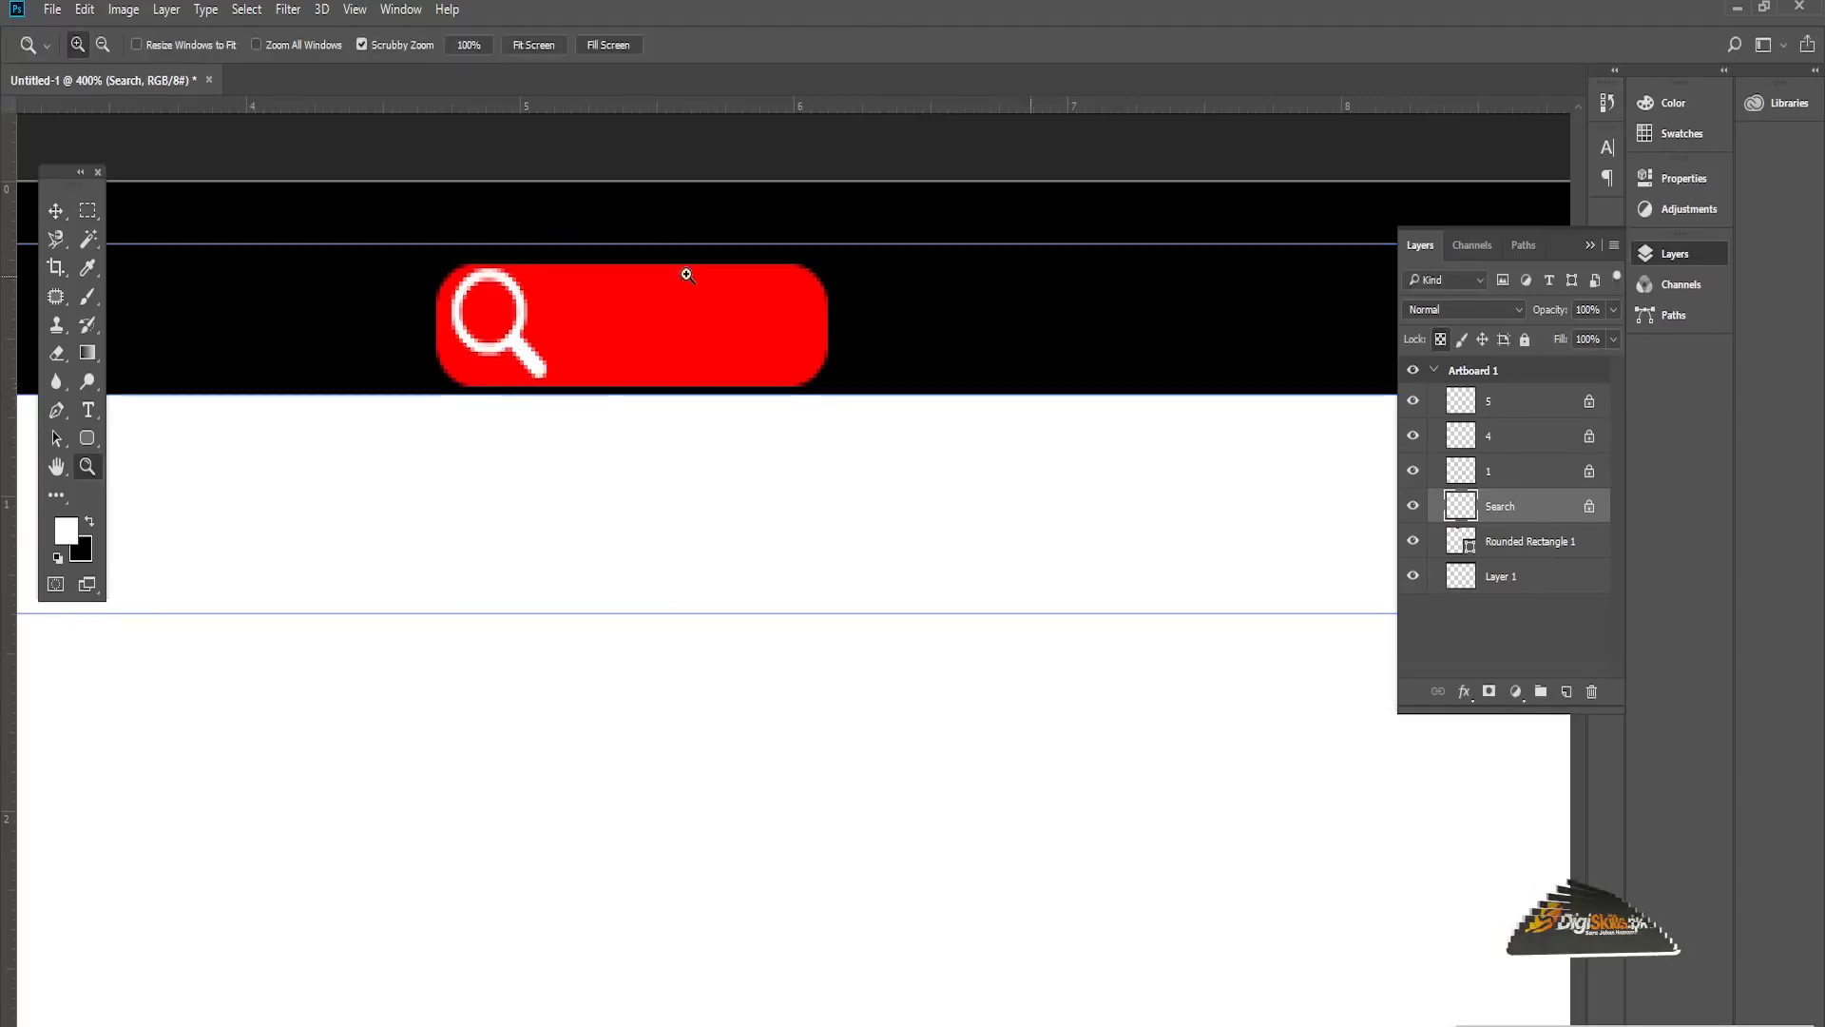
{"action": "left_click", "coordinate": [544, 48]}
{"action": "key", "text": "ctrl+space"}
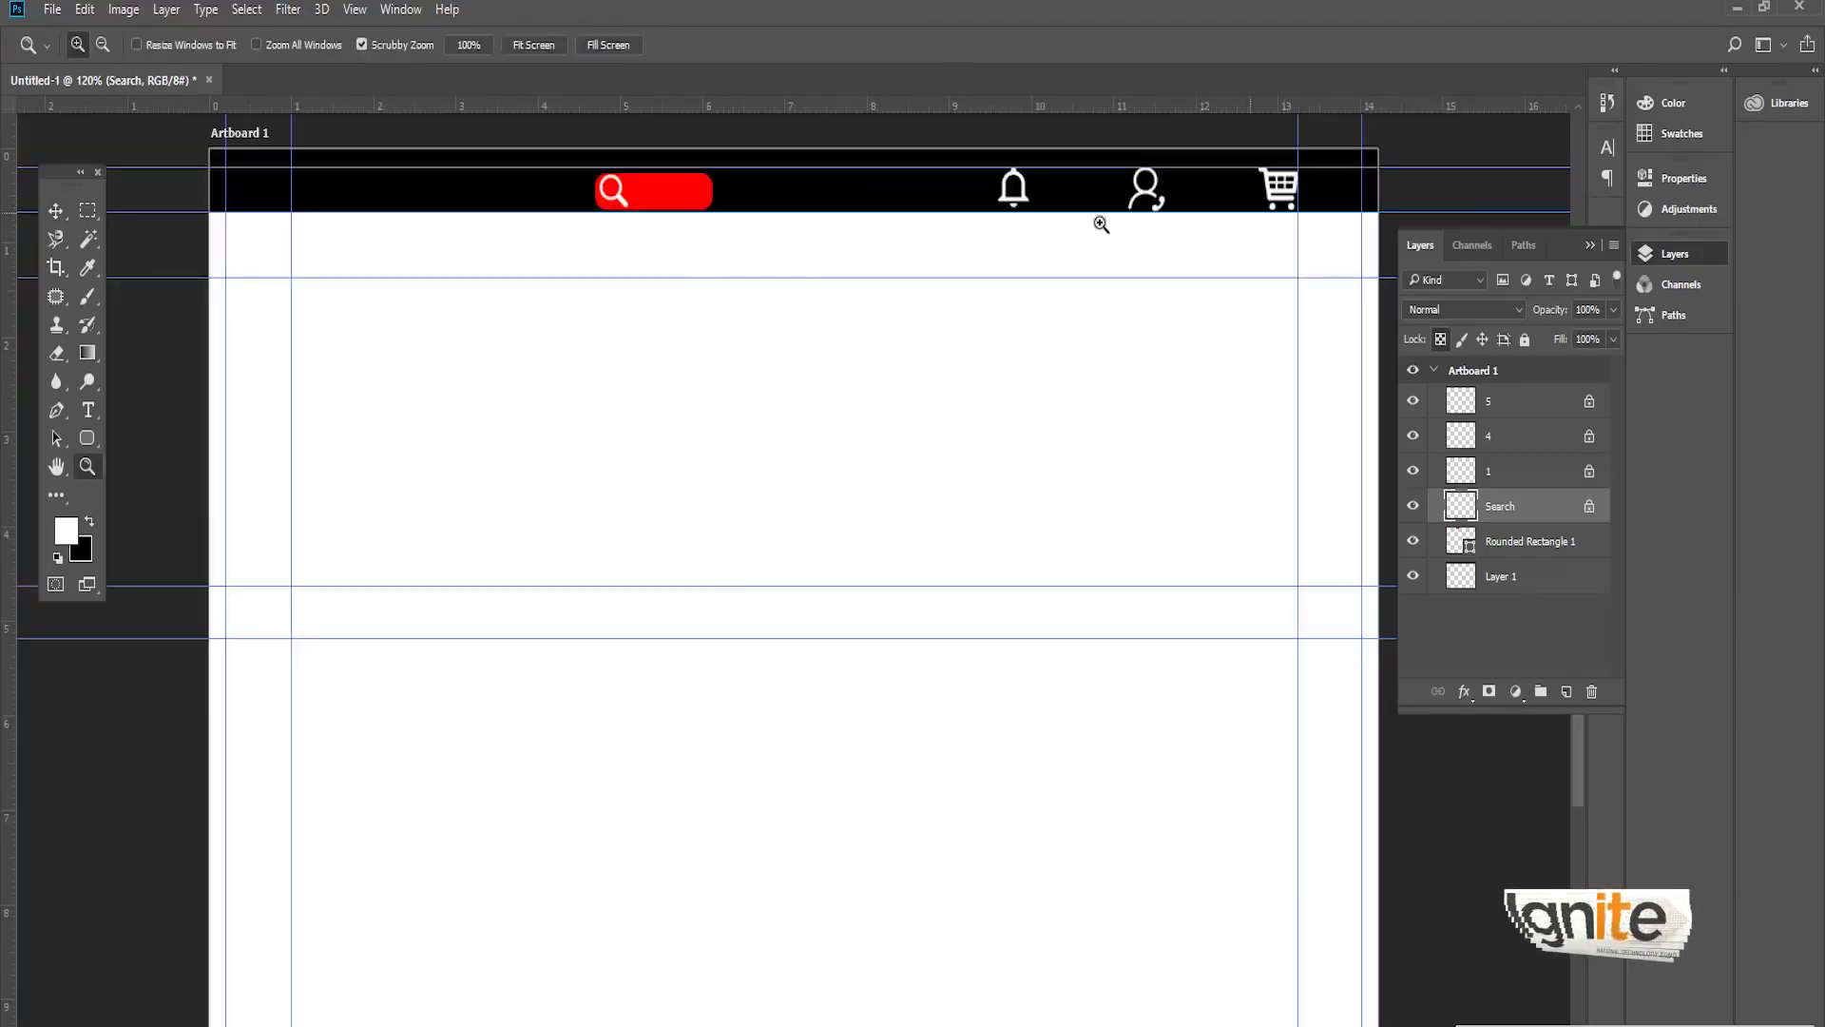
Step: Link the Search and Rounded Rectangle 1 layers together
{"action": "key", "text": "v"}
{"action": "left_click", "coordinate": [1508, 539], "text": "shift"}
{"action": "right_click", "coordinate": [1508, 539]}
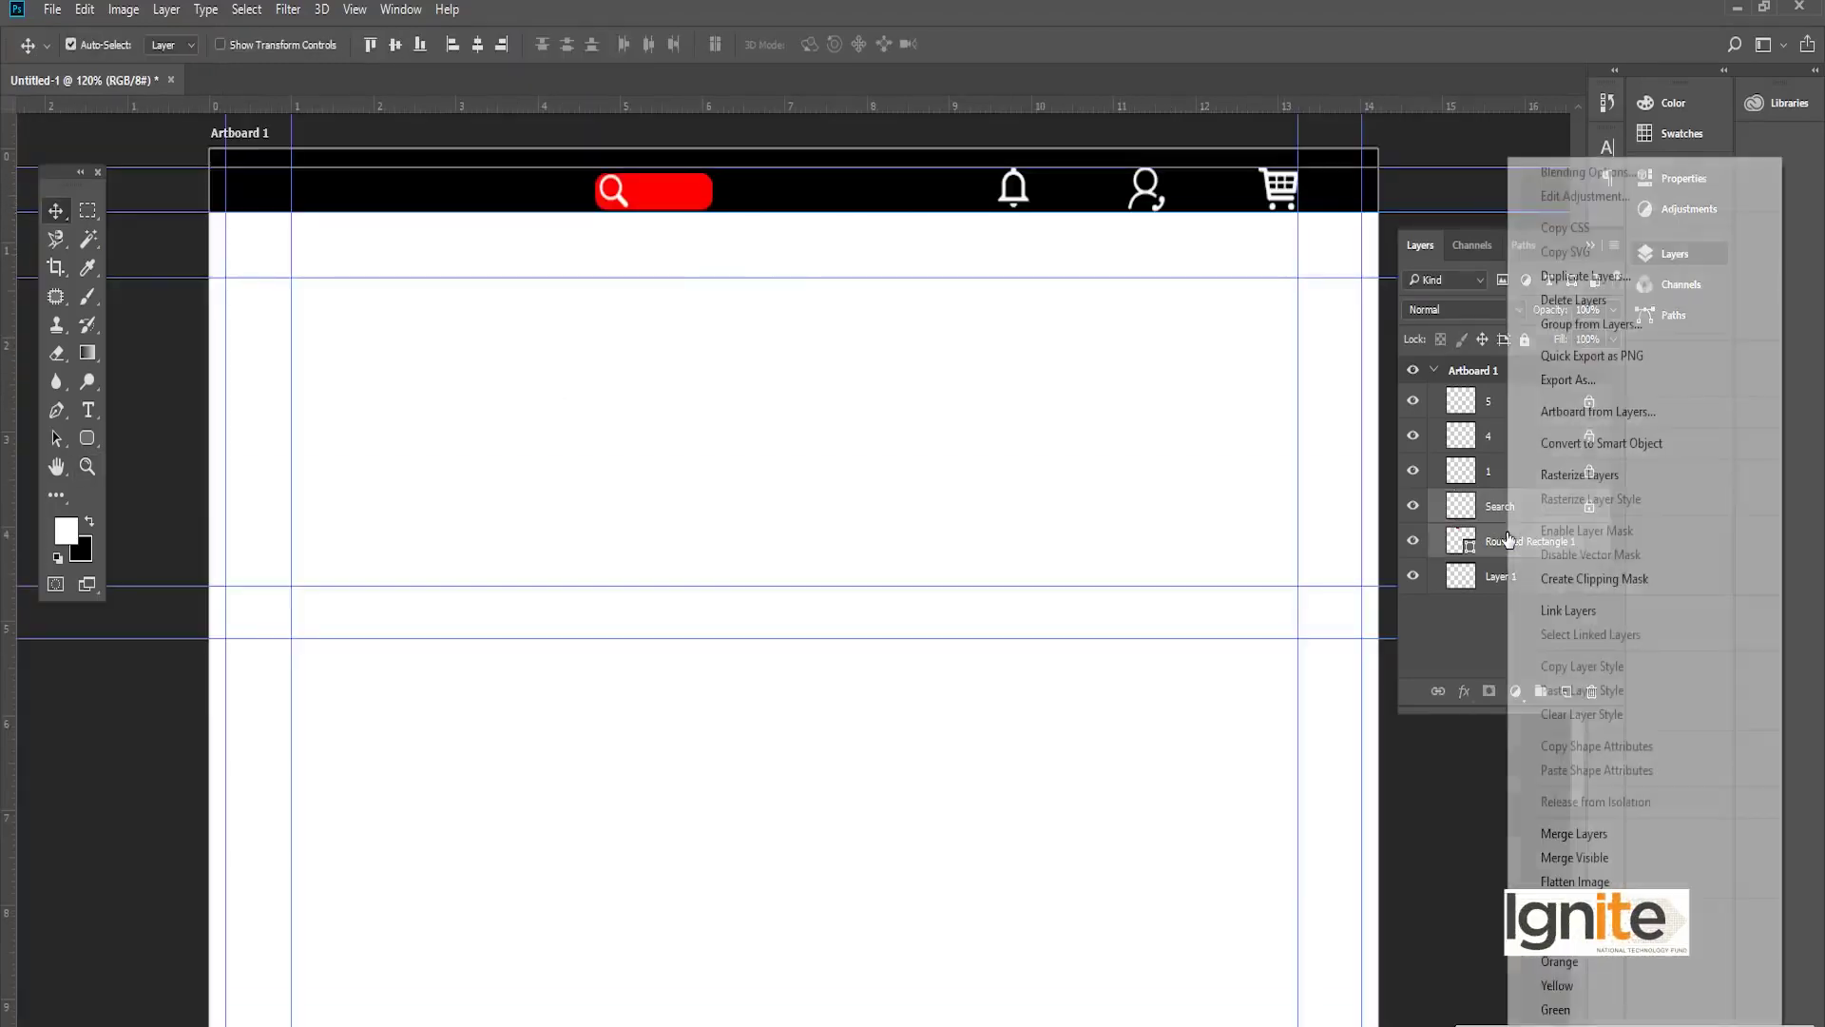
{"action": "left_click", "coordinate": [1564, 611]}
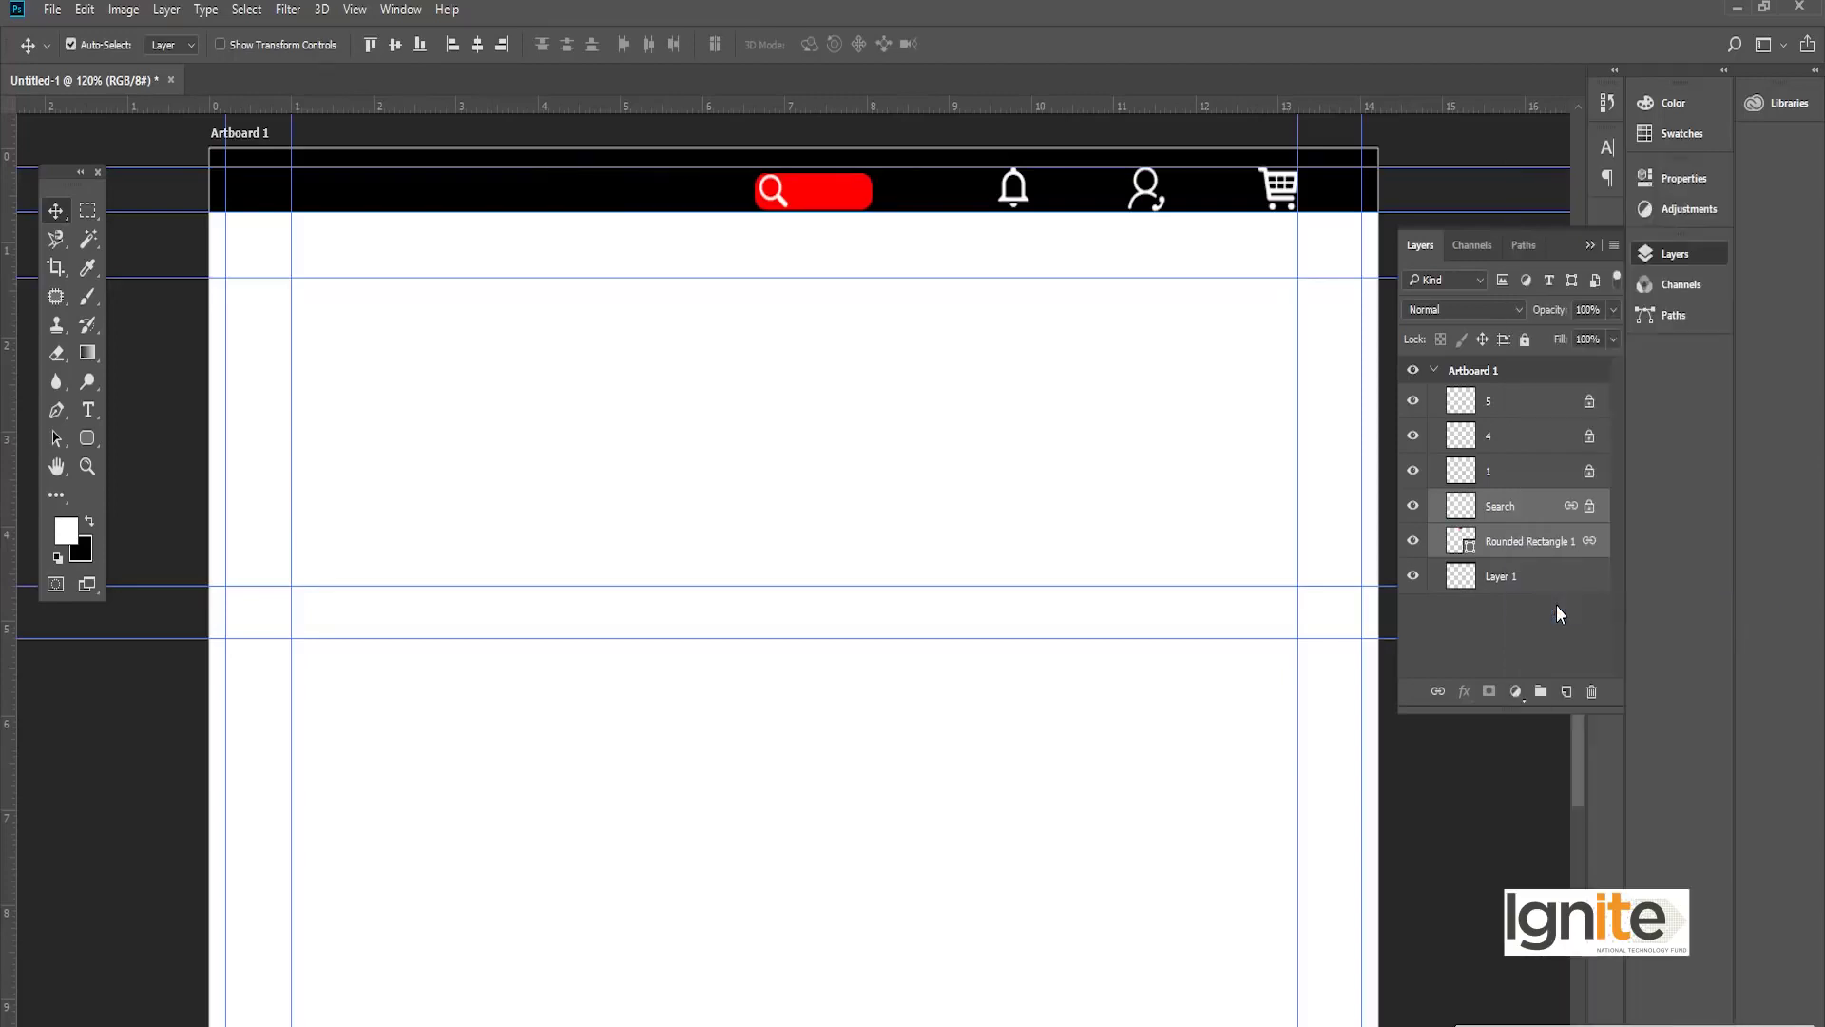
Step: Move the linked red search box to the right along the header bar, close to the bell icon
{"action": "key", "text": "shift+Right"}
{"action": "key", "text": "shift+Right"}
{"action": "key", "text": "shift+Right"}
{"action": "key", "text": "shift+Right"}
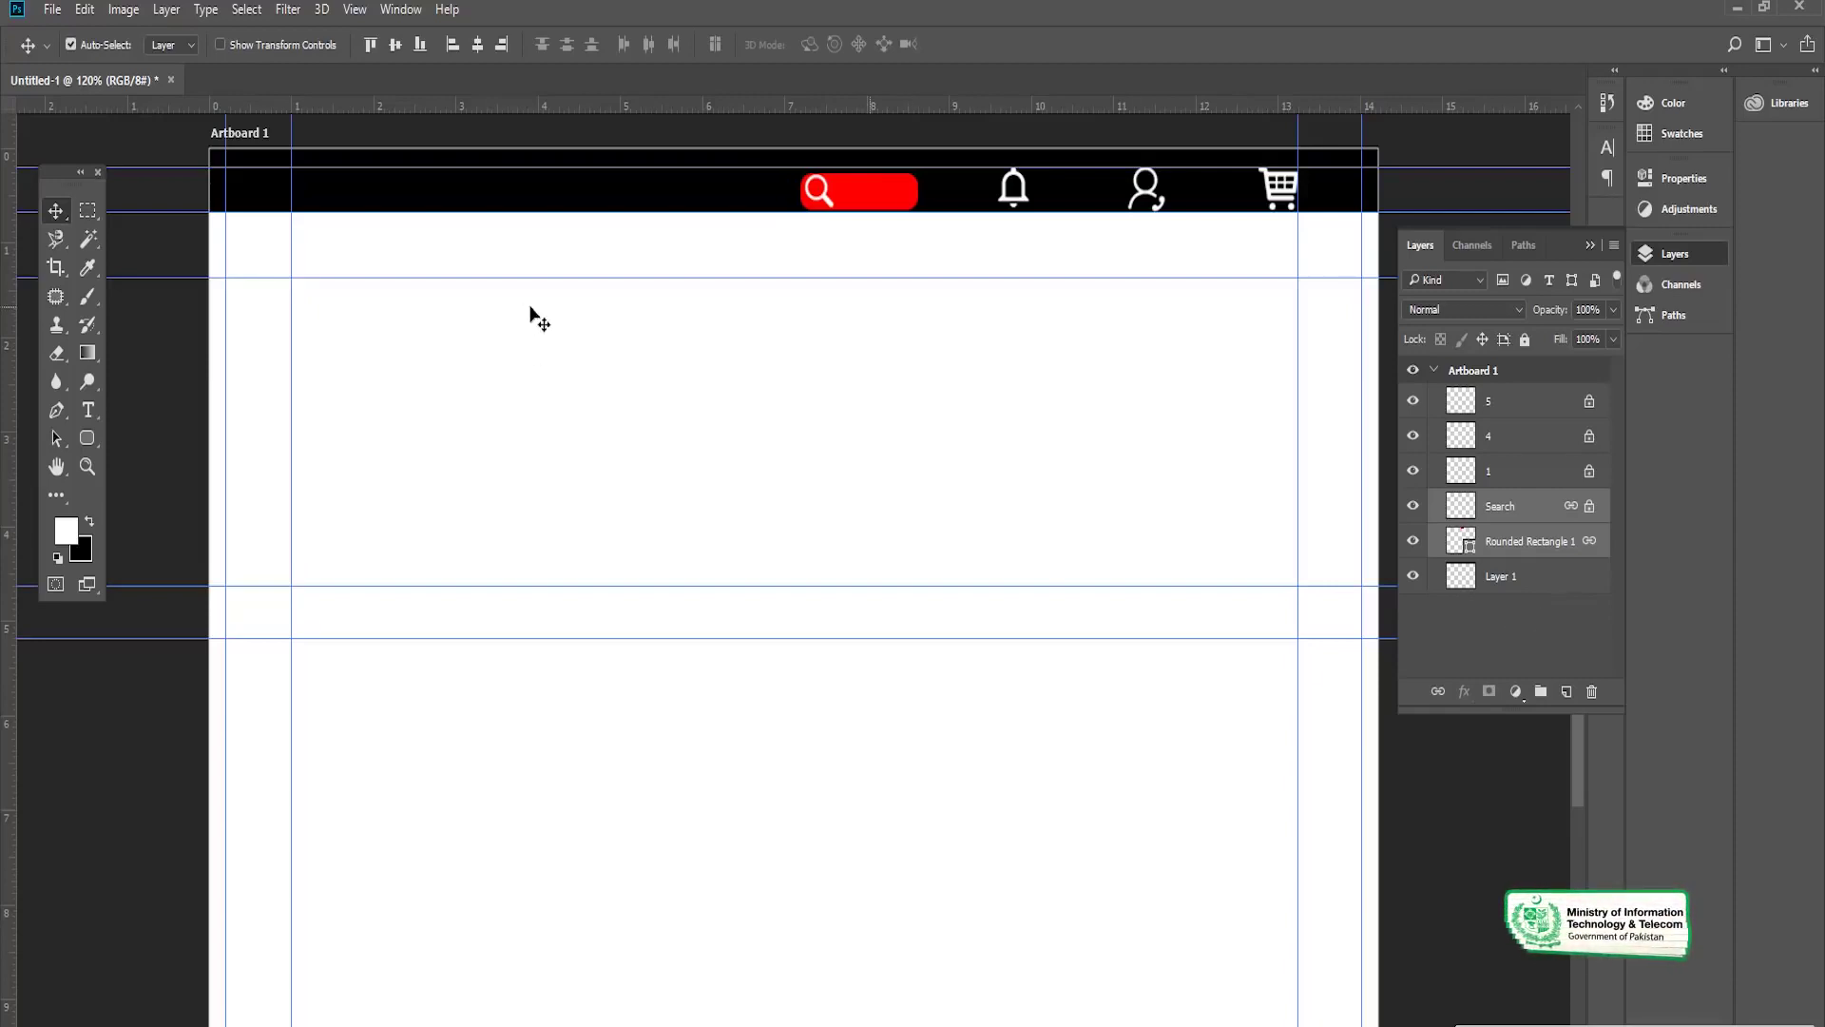
{"action": "left_click_drag", "start_coordinate": [698, 478], "coordinate": [705, 459]}
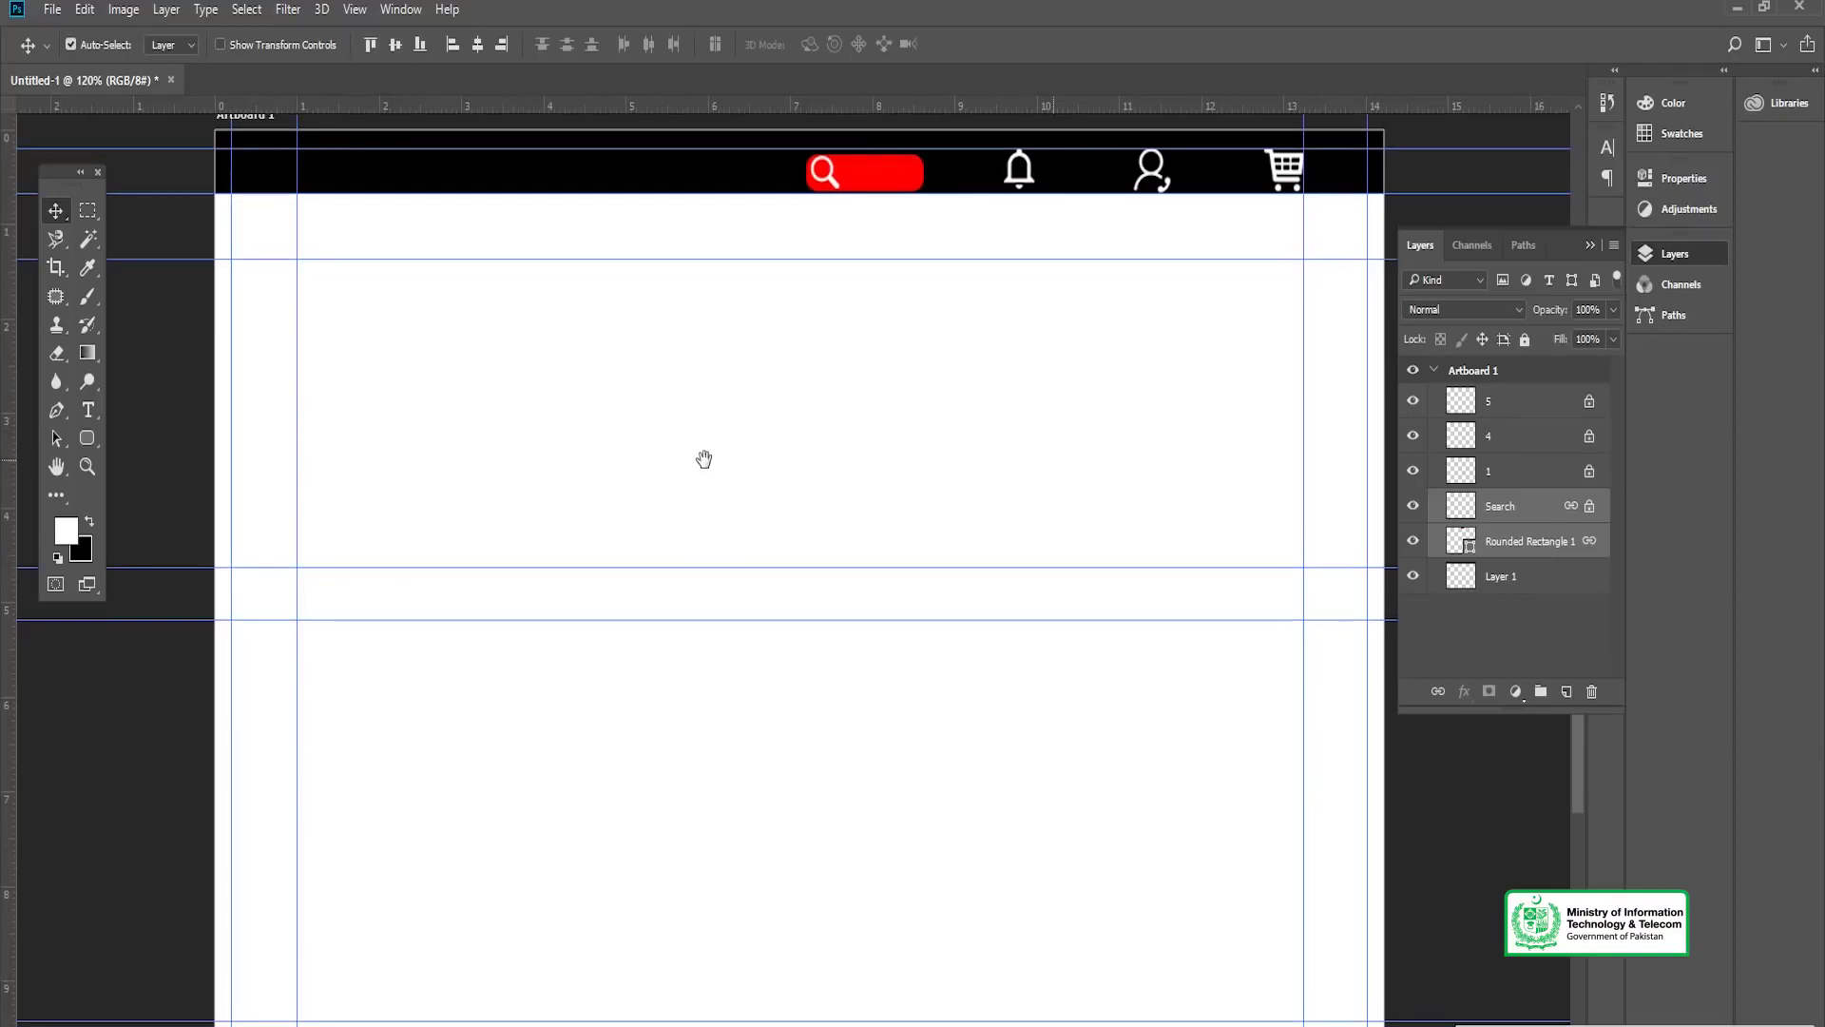
{"action": "key", "text": "ctrl+s"}
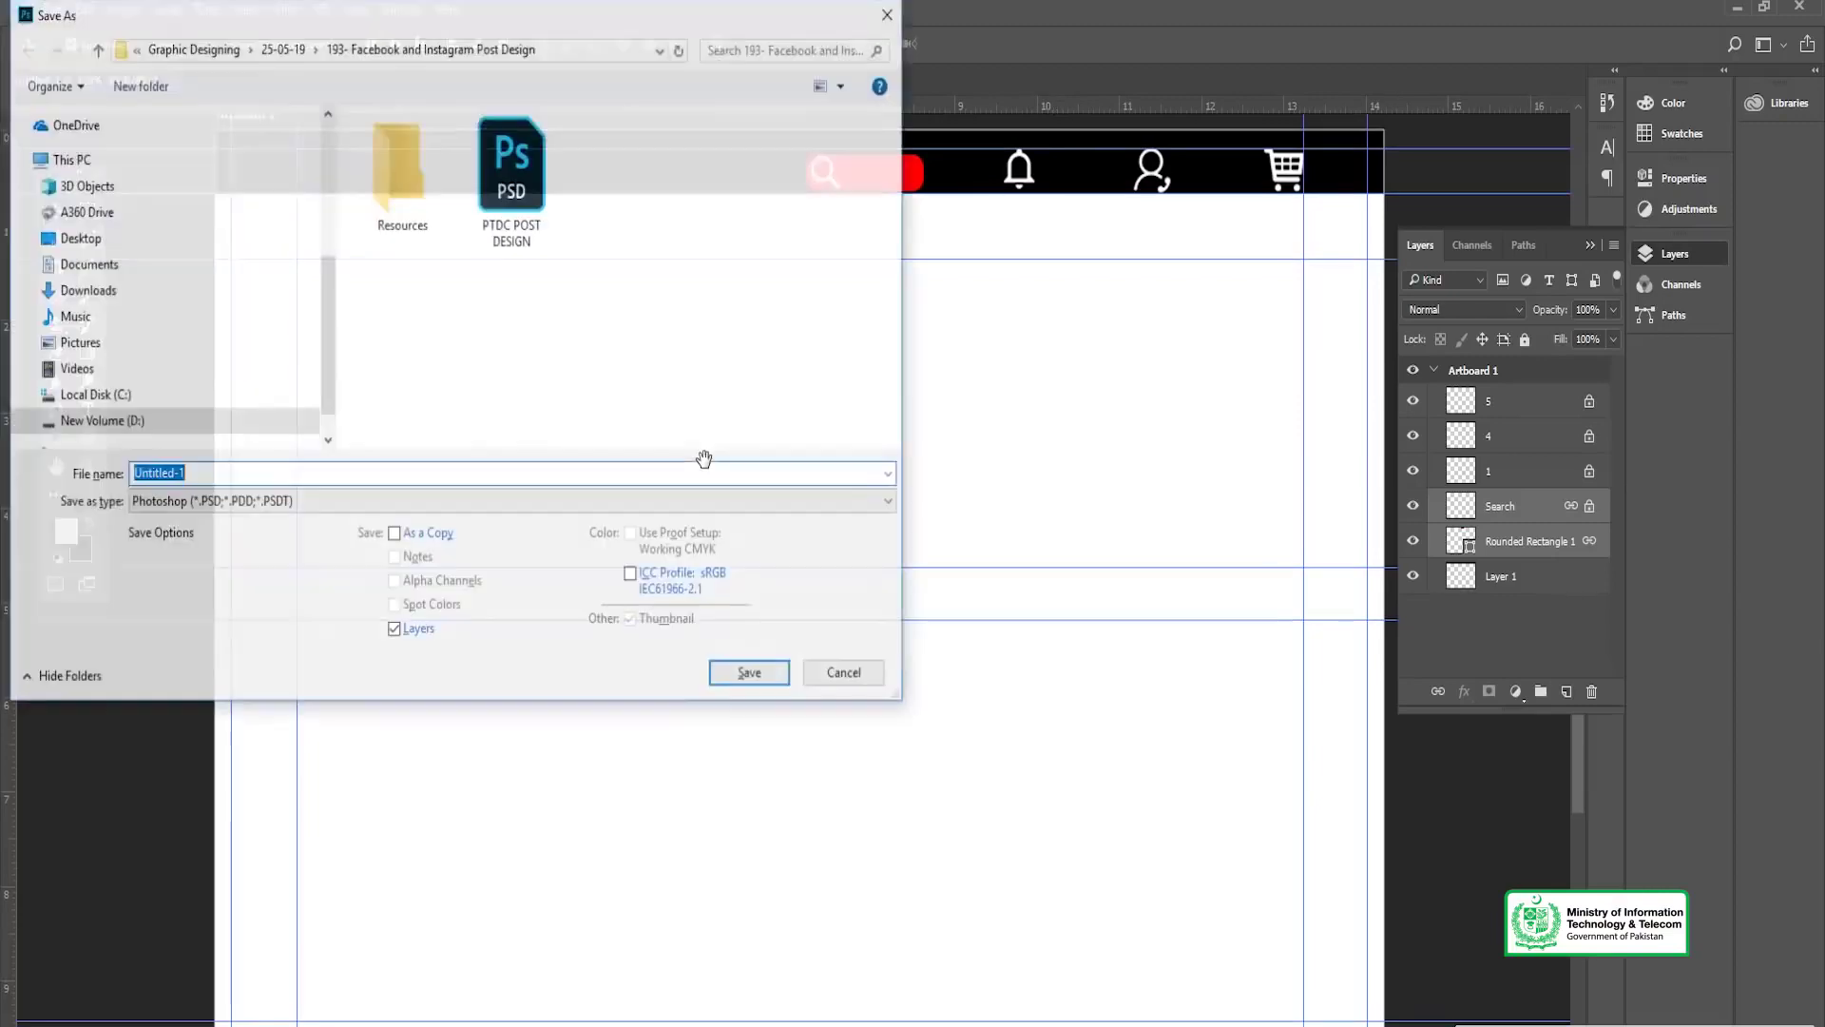
{"action": "left_click", "coordinate": [837, 679]}
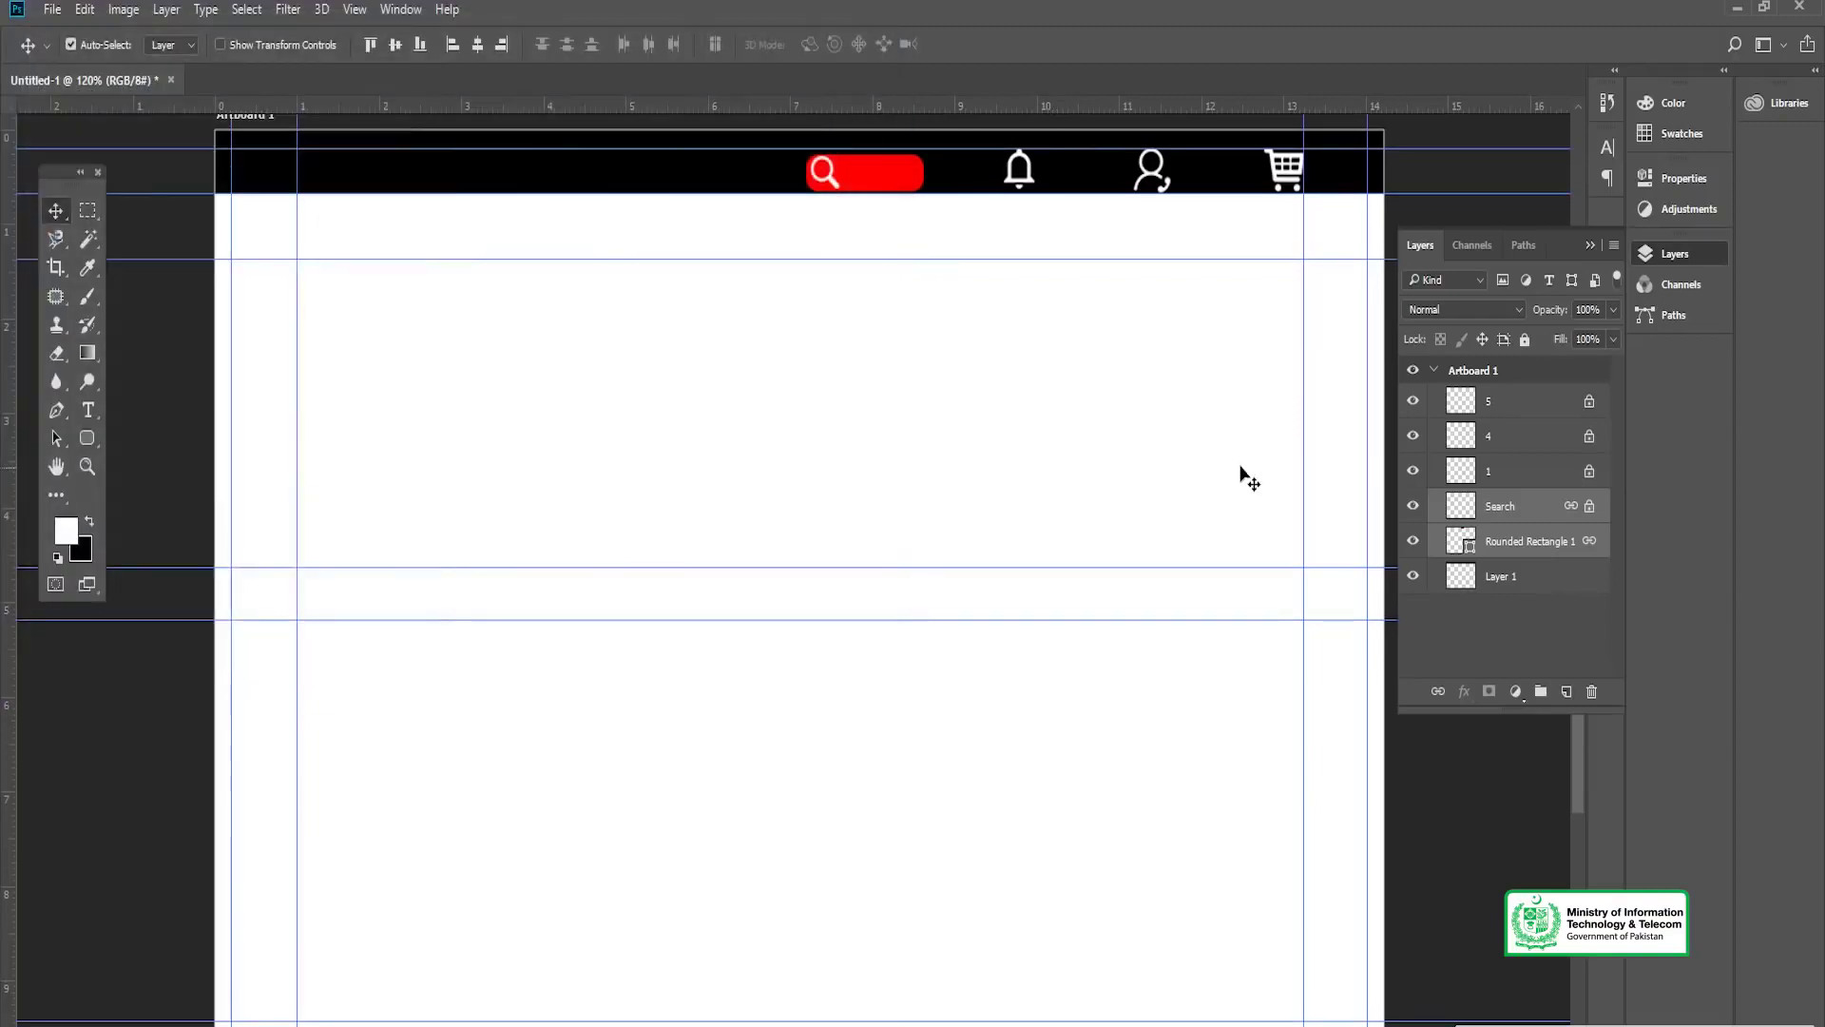
Step: Scale the search box and the bell, person and cart icons together to about 87% and nudge them down in the header bar
{"action": "left_click", "coordinate": [1489, 415]}
{"action": "left_click", "coordinate": [1497, 541], "text": "shift"}
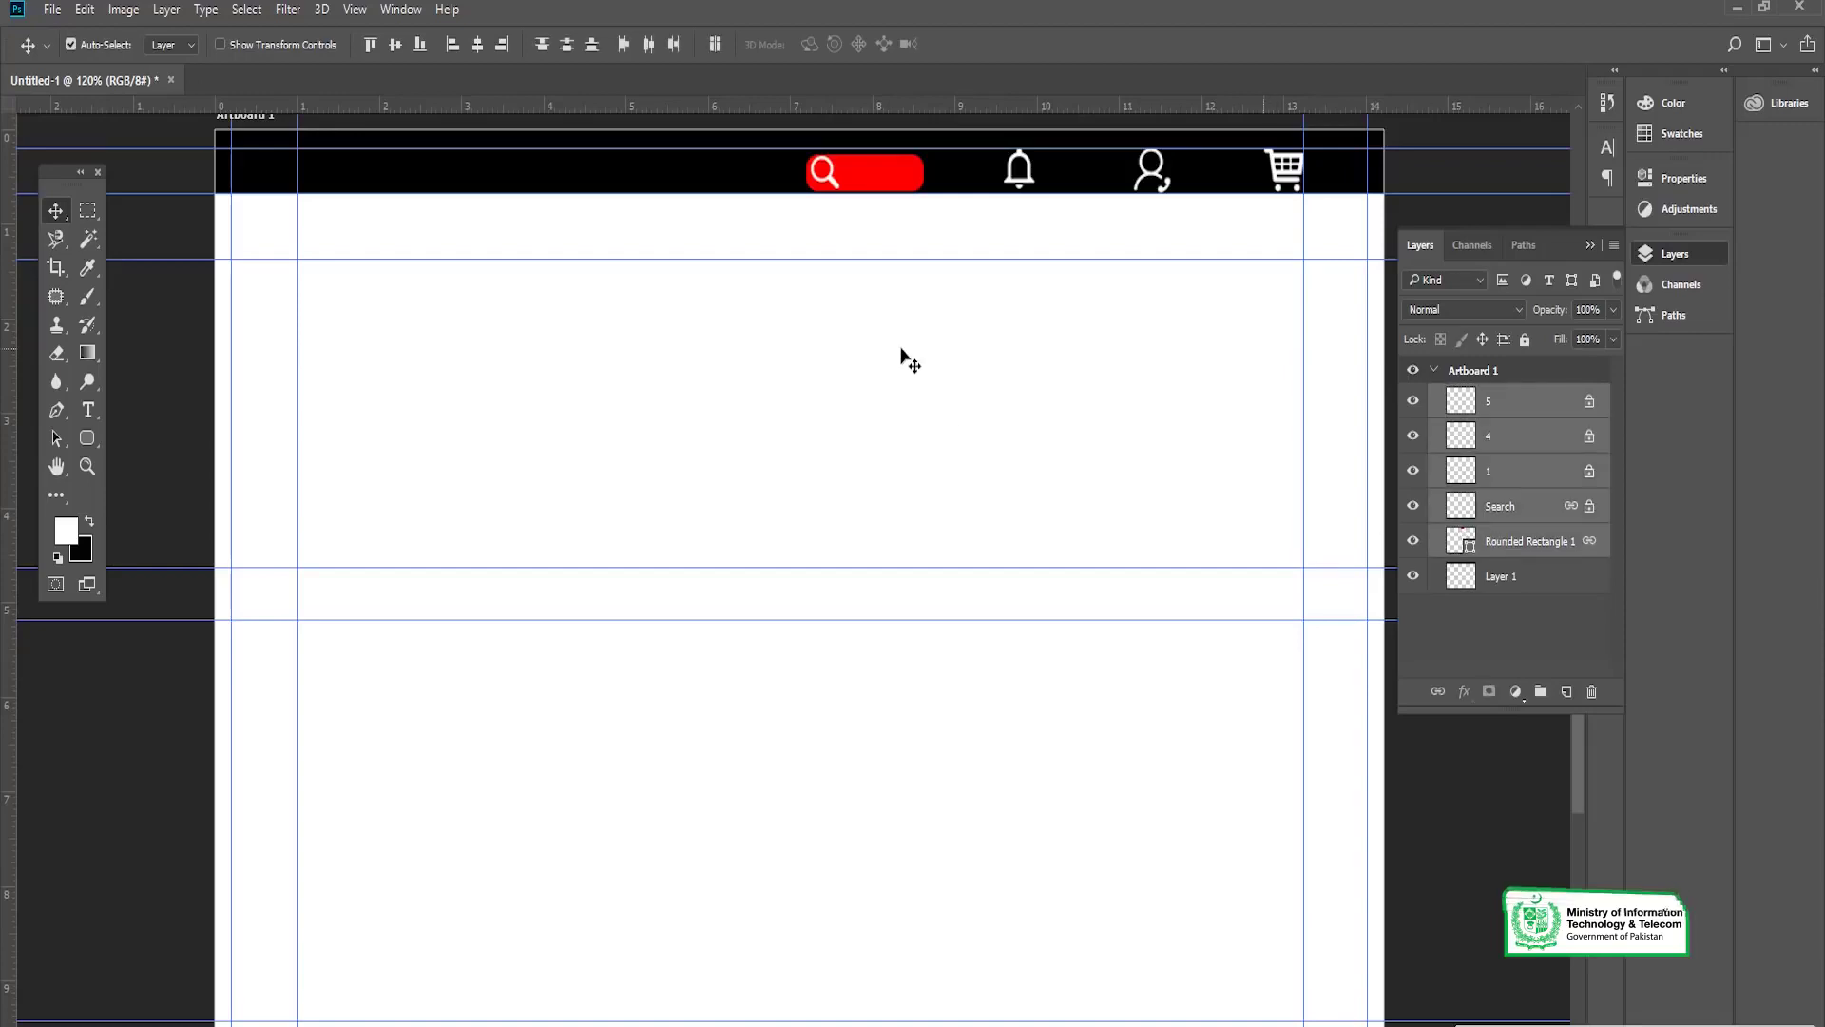
{"action": "key", "text": "ctrl+t"}
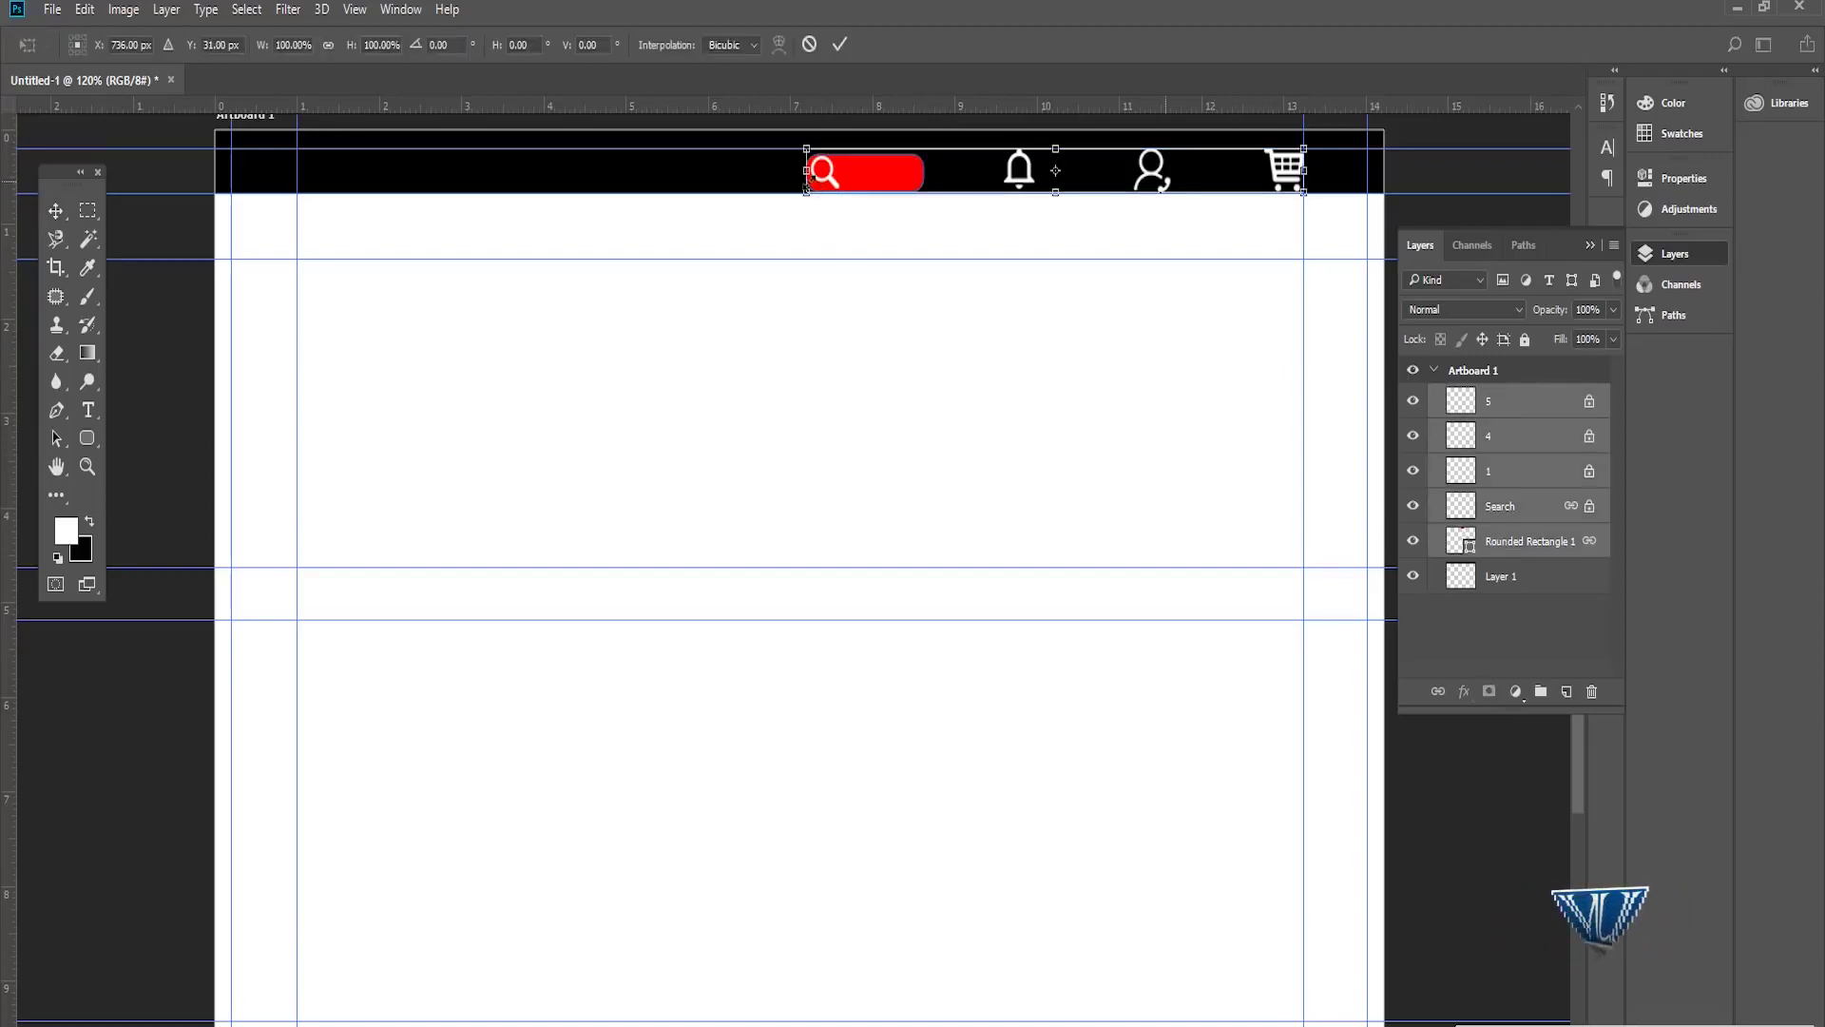
{"action": "left_click_drag", "start_coordinate": [807, 192], "coordinate": [864, 194]}
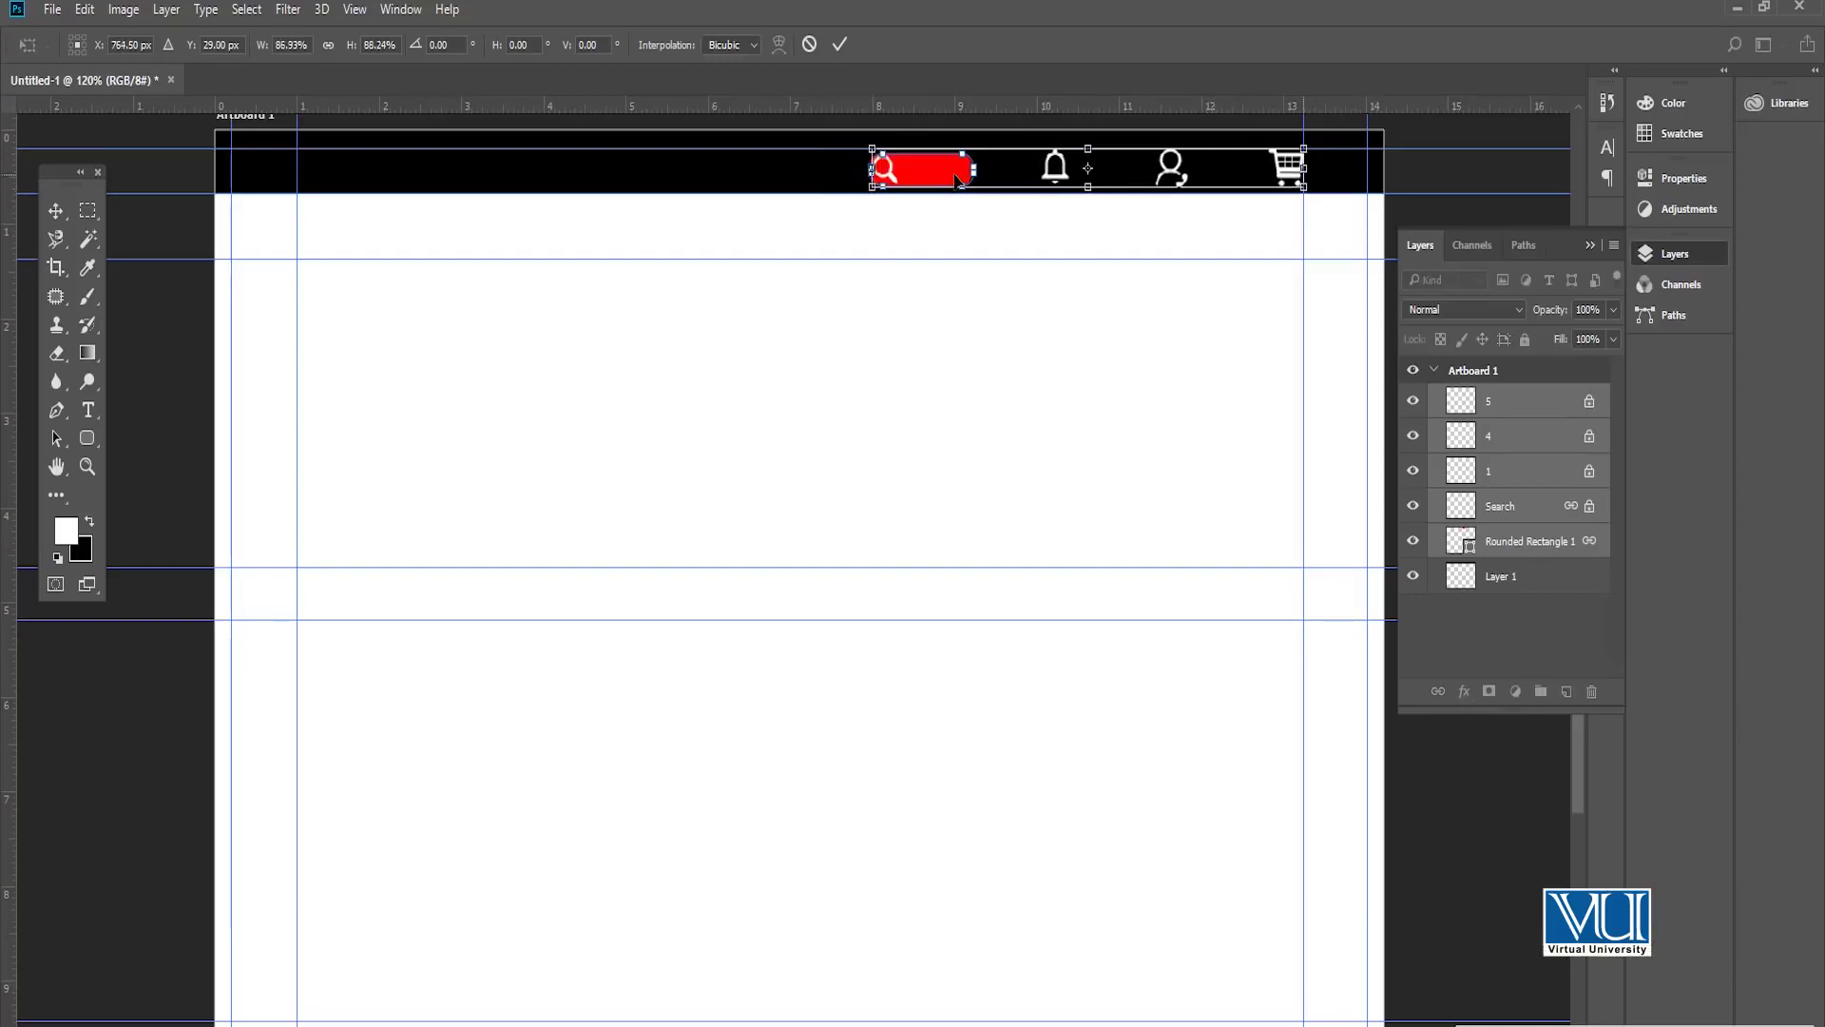
{"action": "key", "text": "Return"}
{"action": "key", "text": "Down"}
{"action": "key", "text": "Down"}
{"action": "key", "text": "Down"}
{"action": "key", "text": "Down"}
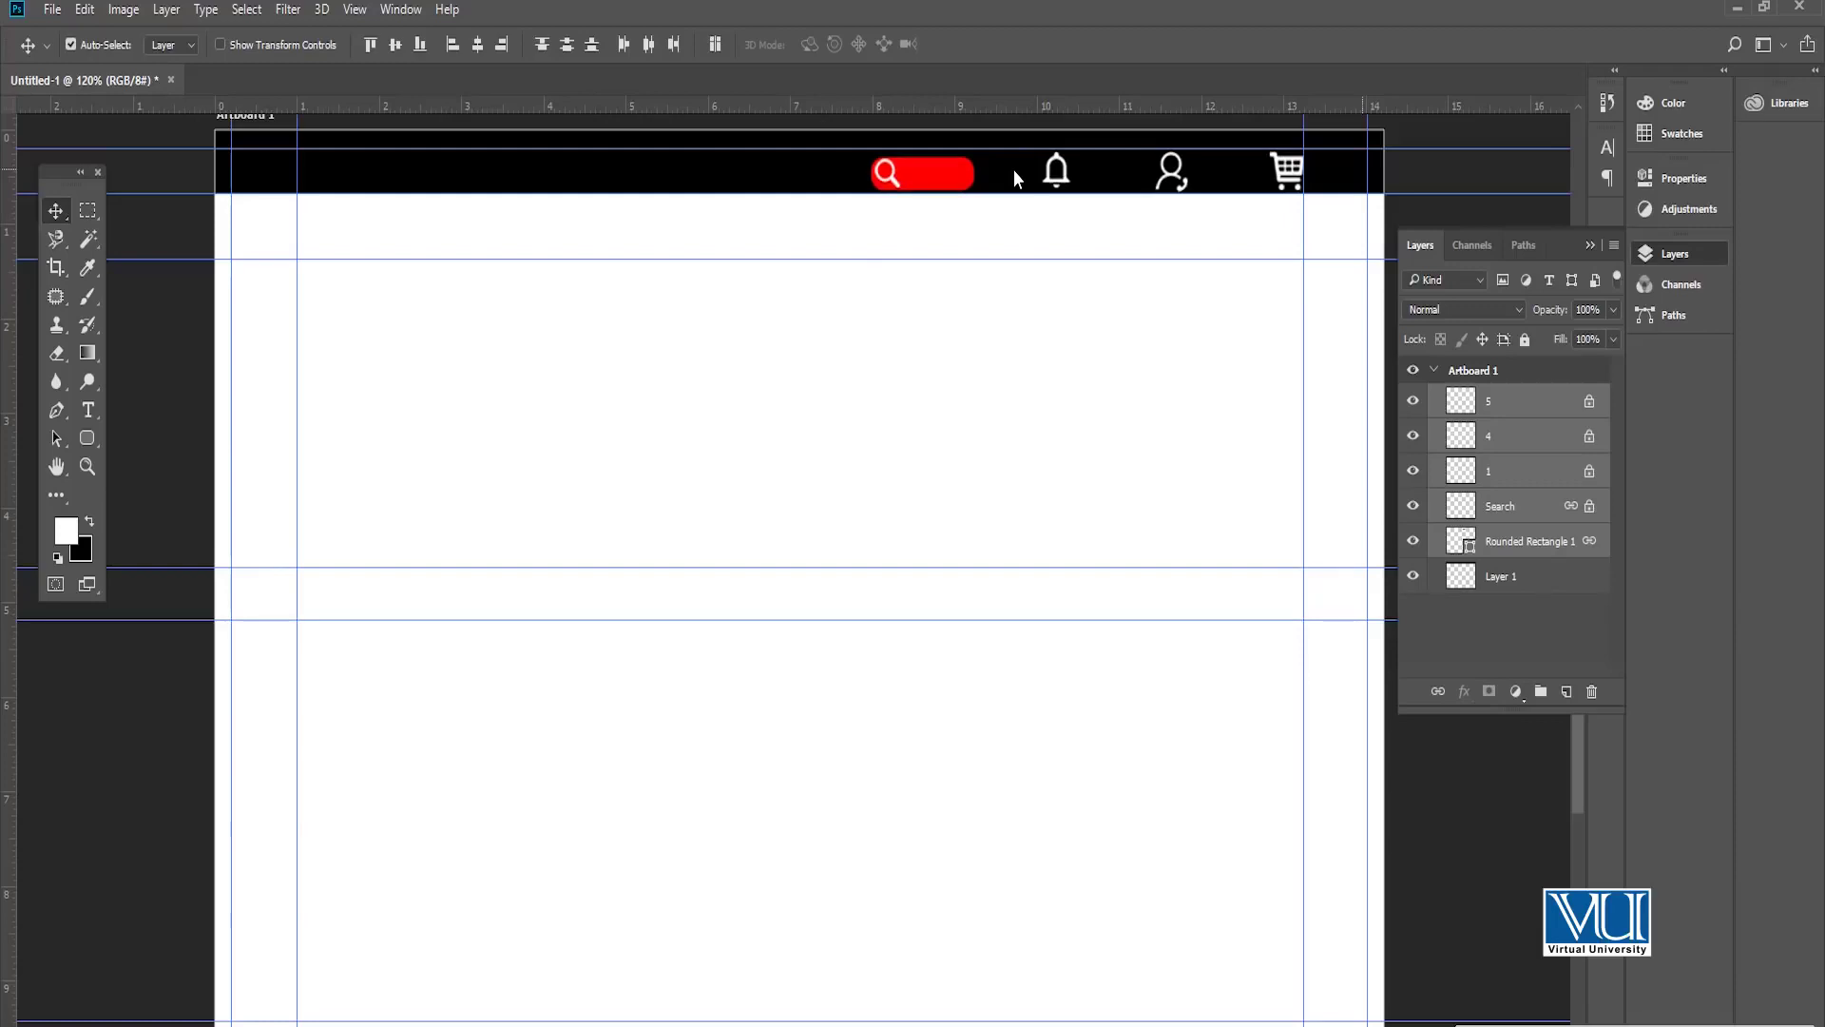
Step: Add a new layer and draw a rectangular selection about 2.85 by 2.01 in from the artboard's top edge at the left inner guide
{"action": "left_click_drag", "start_coordinate": [909, 204], "coordinate": [978, 207]}
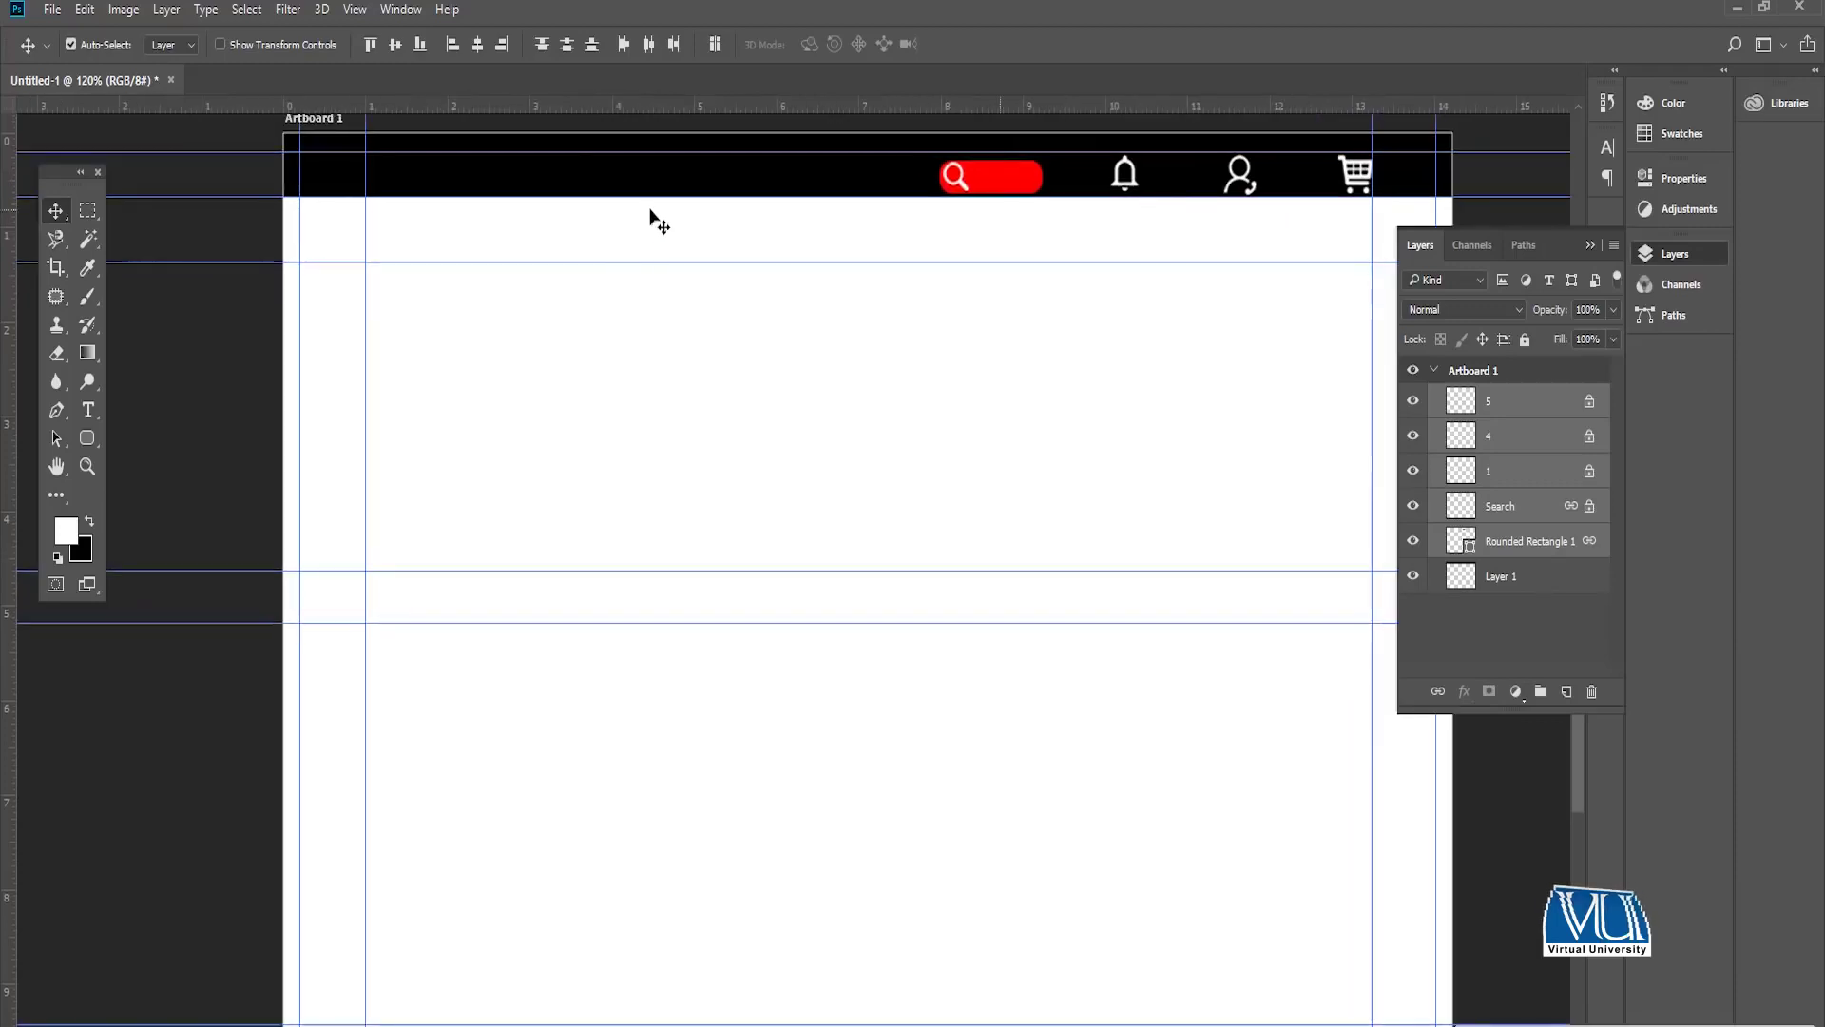
{"action": "left_click", "coordinate": [1569, 691]}
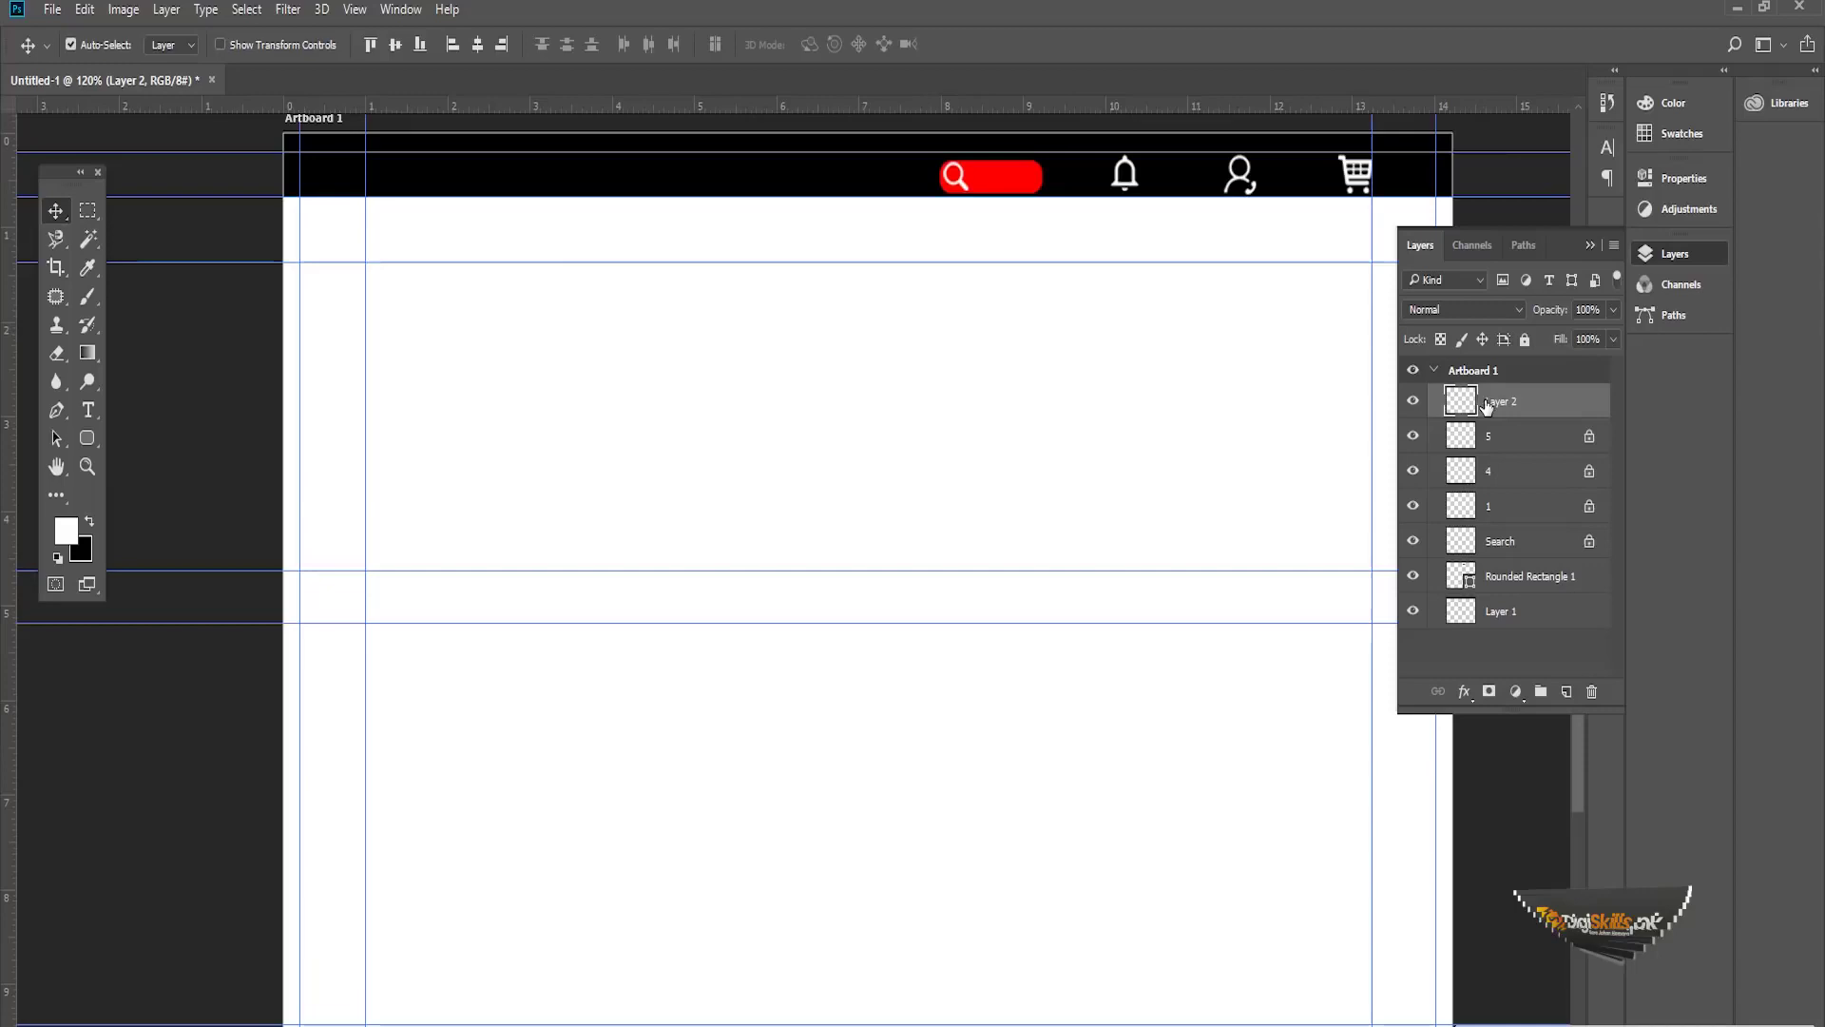
{"action": "key", "text": "m"}
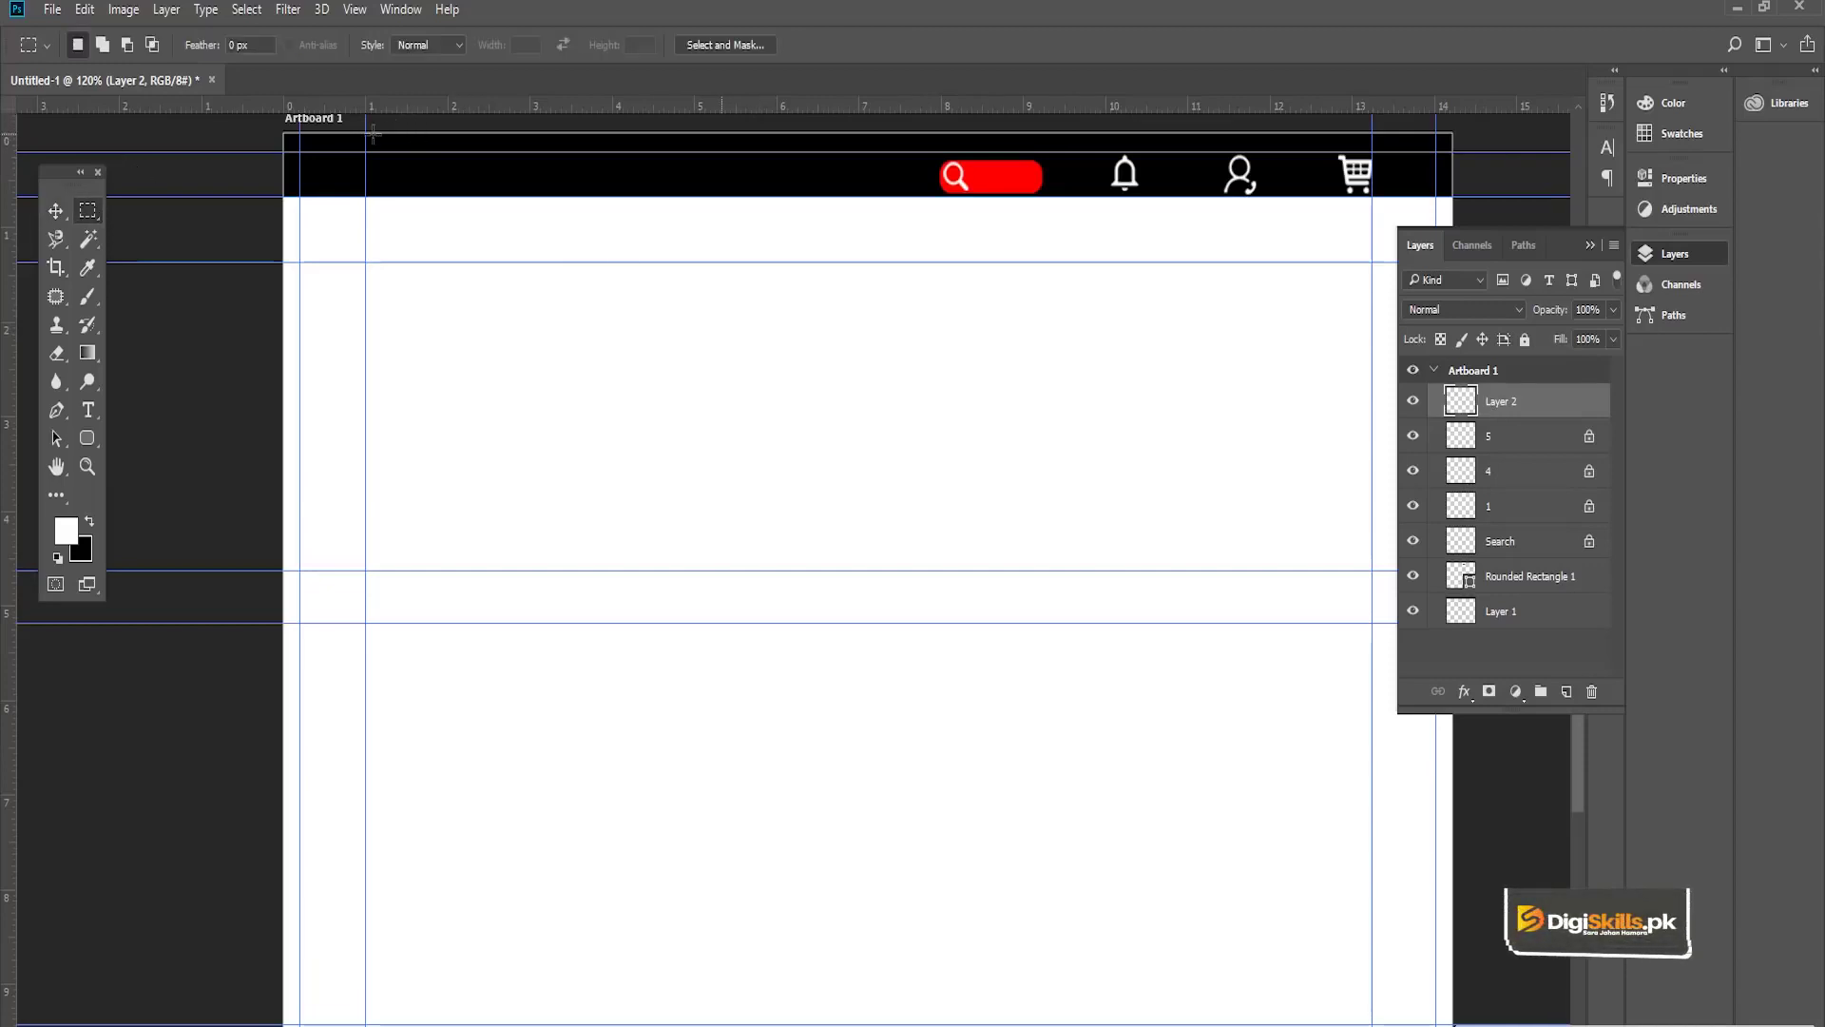
{"action": "left_click_drag", "start_coordinate": [365, 133], "coordinate": [598, 324]}
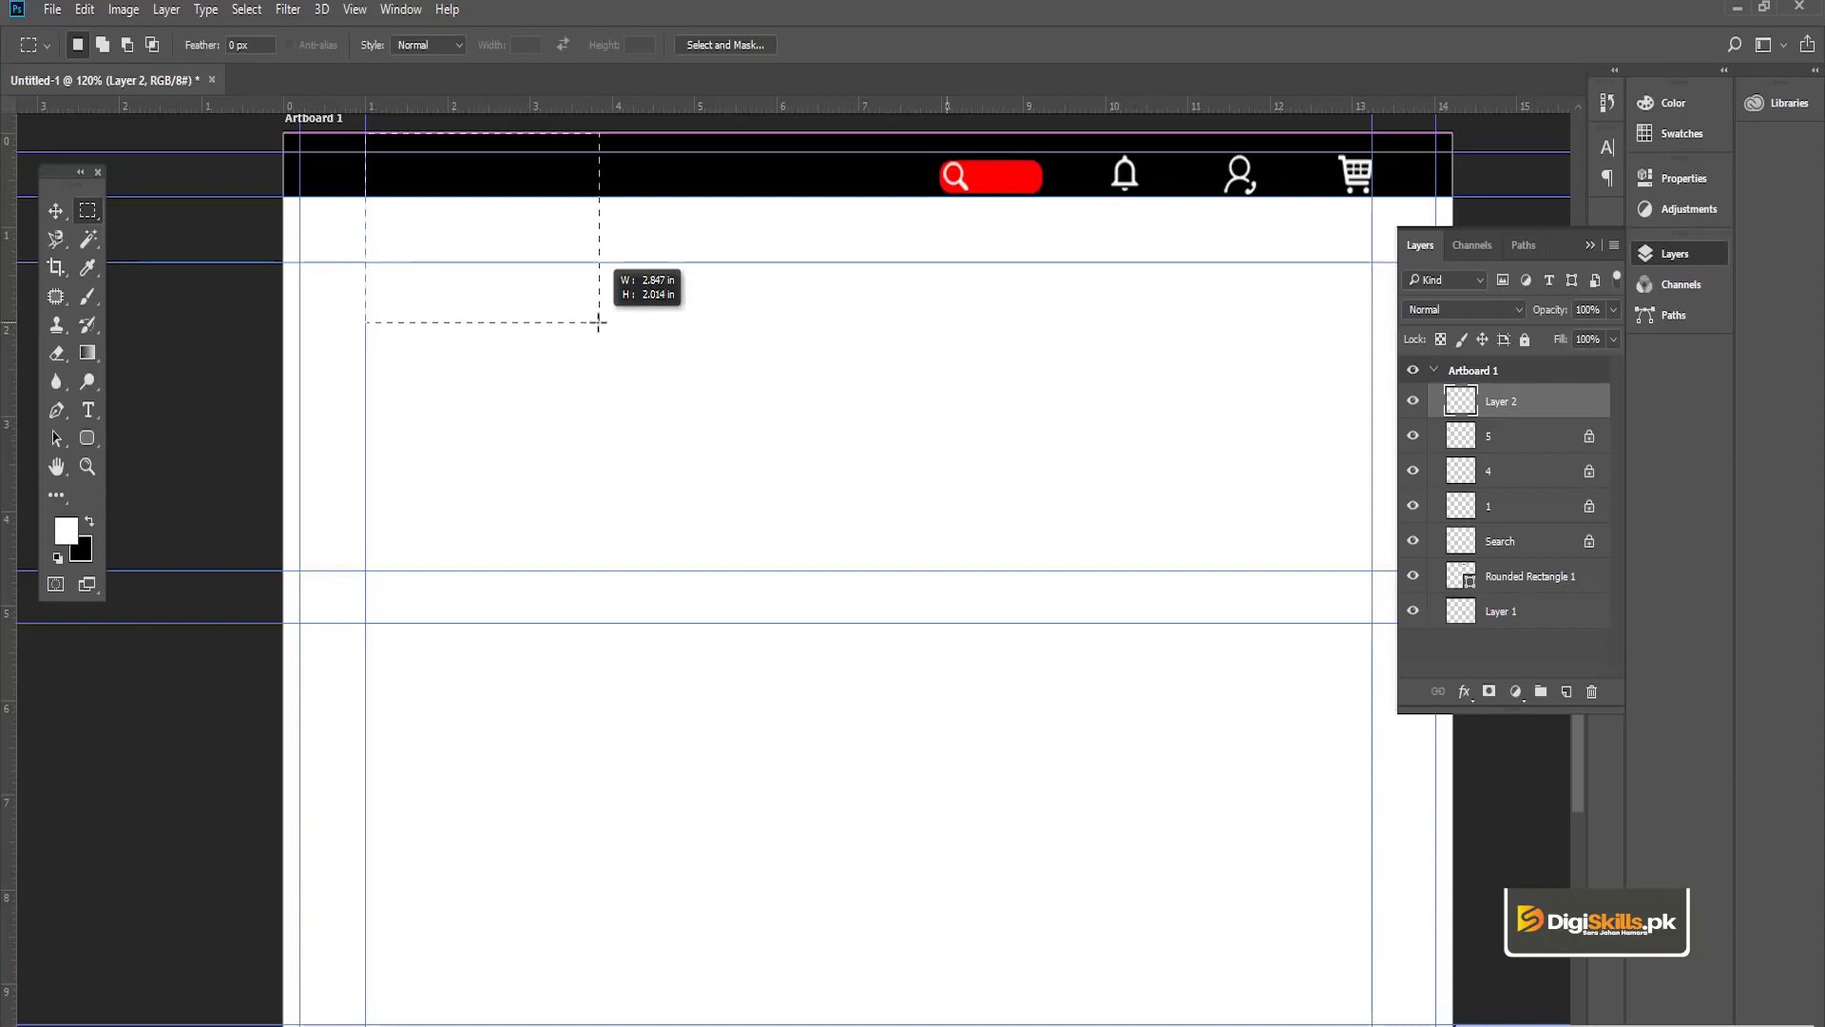
Step: Pick a bright yellow foreground color, fill the rectangular selection on Layer 2 with it and deselect
{"action": "key", "text": "i"}
{"action": "left_click", "coordinate": [66, 529]}
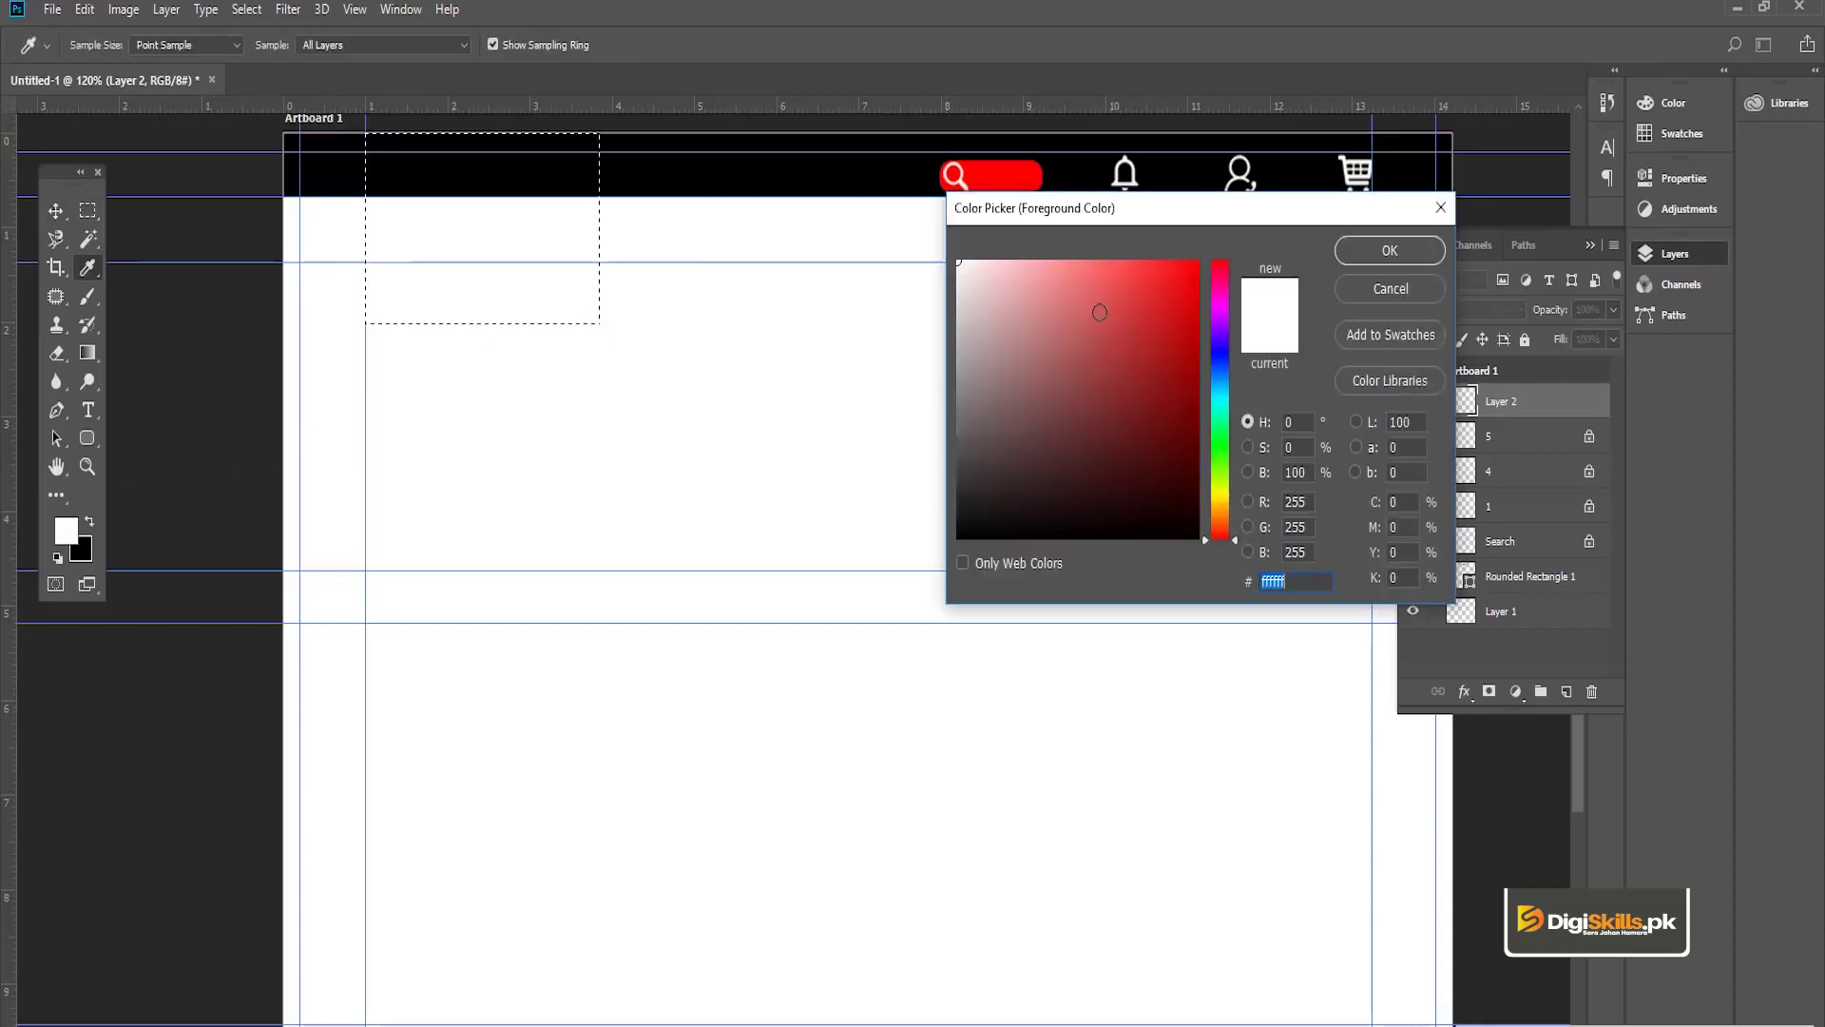
{"action": "left_click", "coordinate": [1223, 472]}
{"action": "left_click_drag", "start_coordinate": [1224, 479], "coordinate": [1234, 494]}
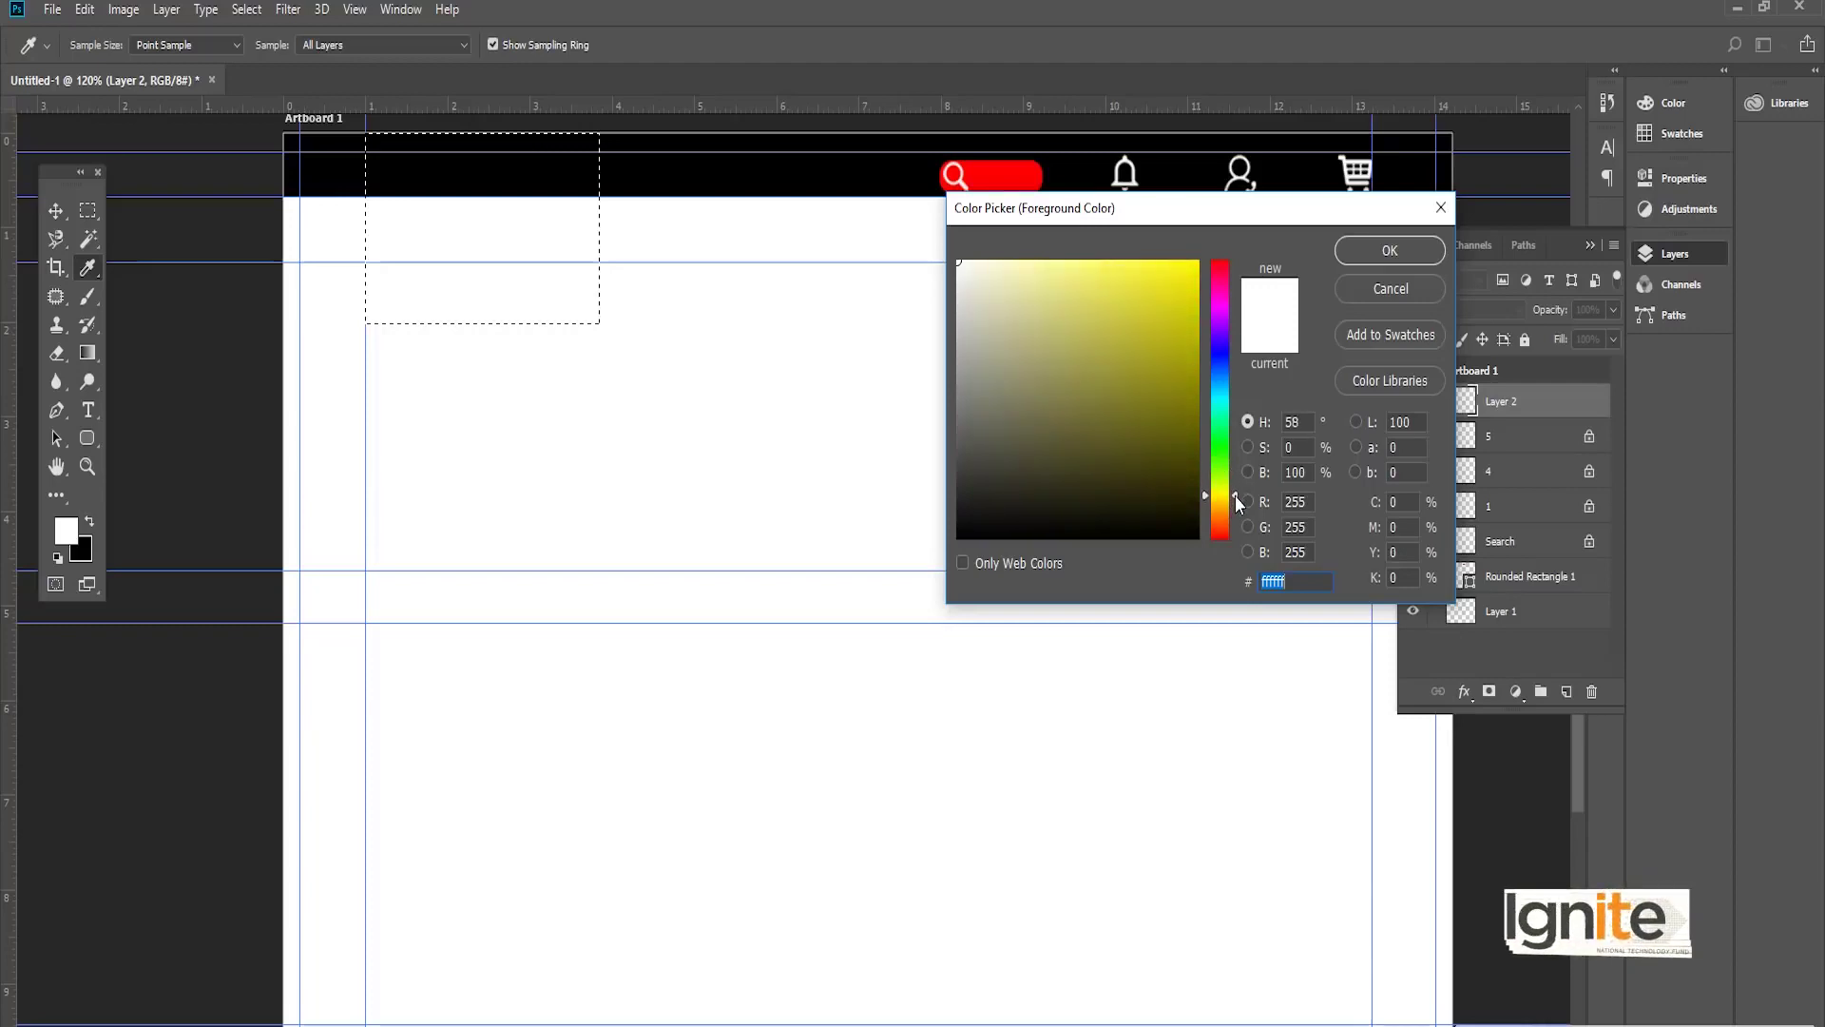
{"action": "left_click", "coordinate": [1200, 275]}
{"action": "left_click", "coordinate": [1389, 251]}
{"action": "key", "text": "v"}
{"action": "key", "text": "alt+BackSpace"}
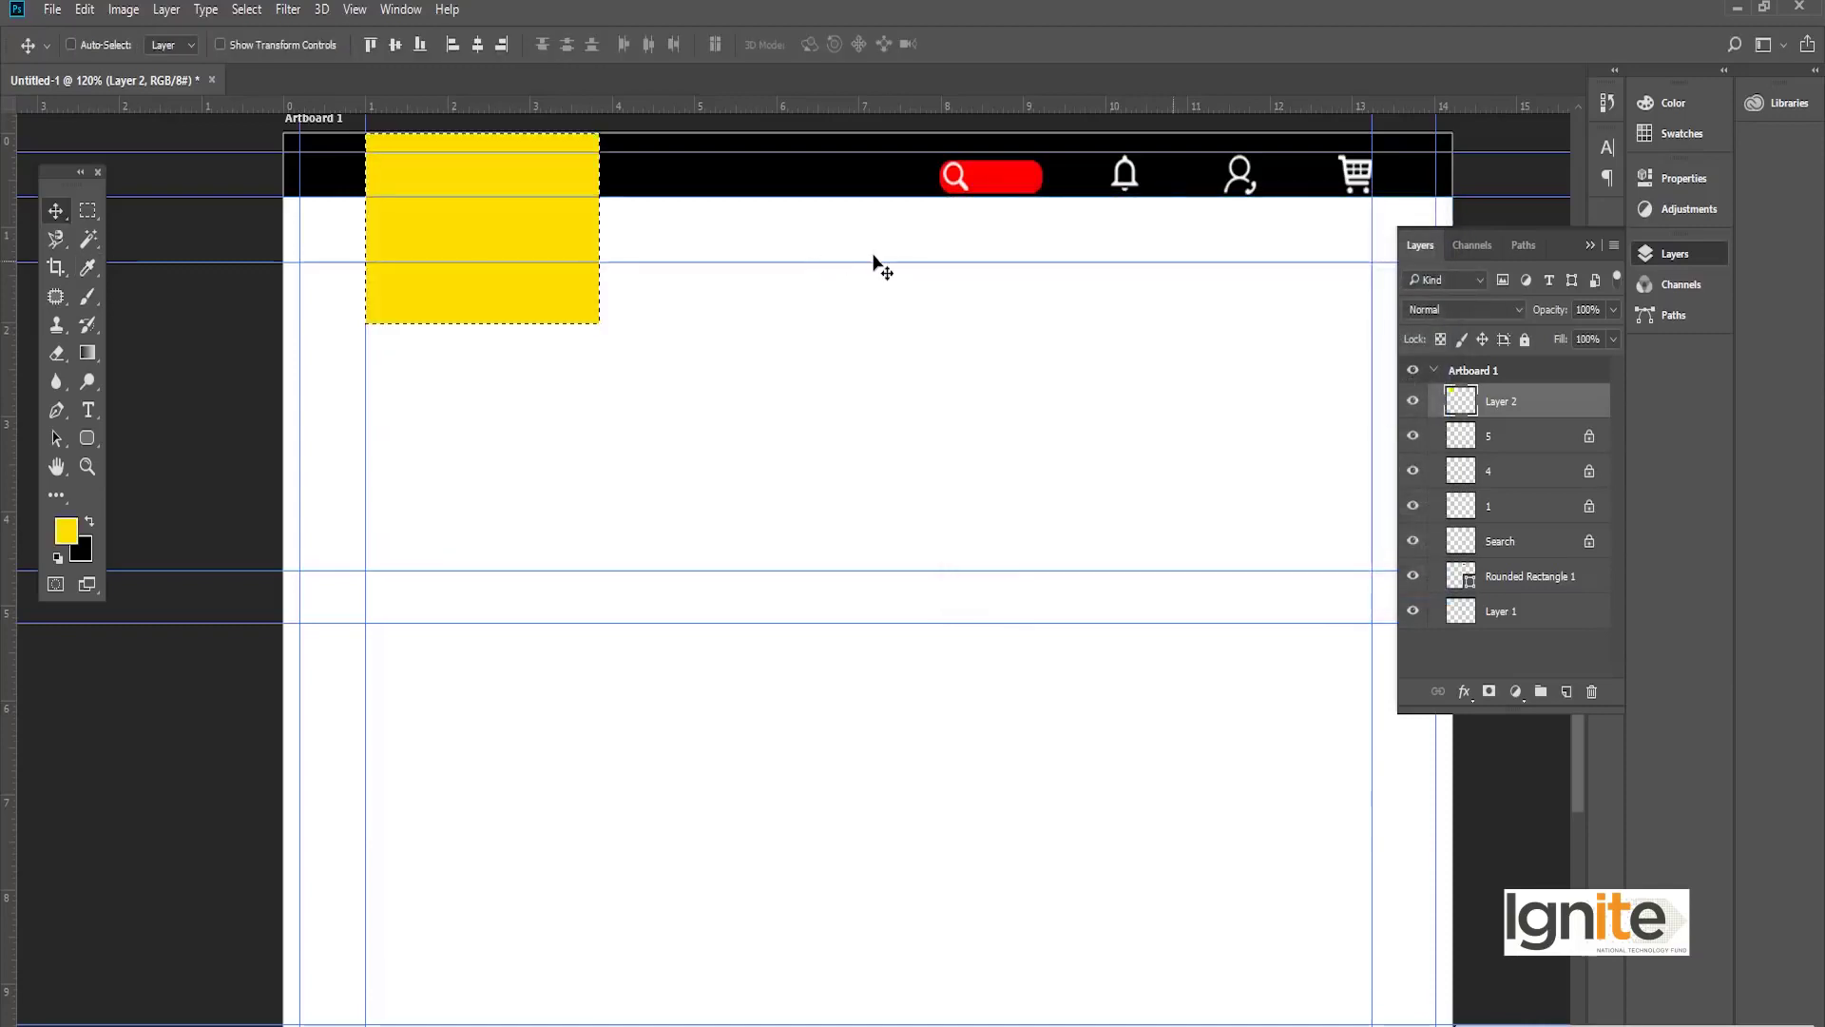
{"action": "left_click_drag", "start_coordinate": [812, 494], "coordinate": [757, 489]}
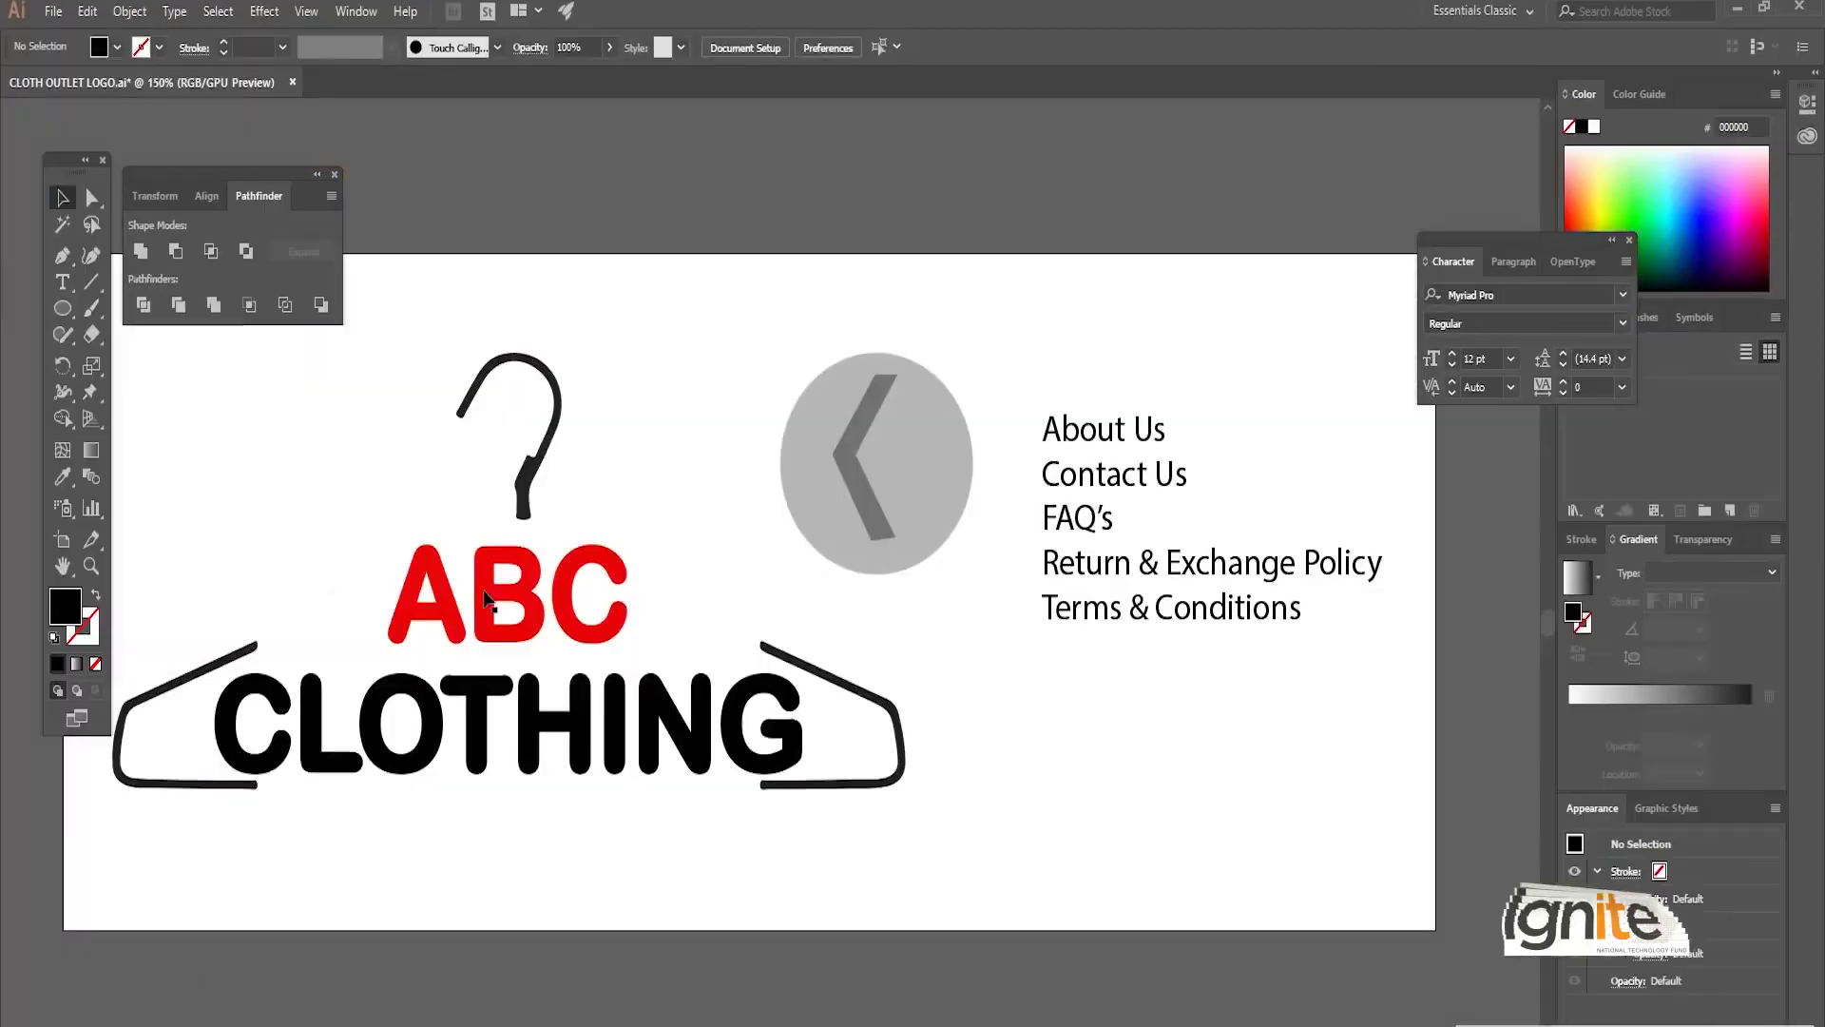
Step: Paste the ABC Clothing logo as a smart object, scale it to about 31% and place it in the yellow rectangle's lower part
{"action": "left_click", "coordinate": [469, 700]}
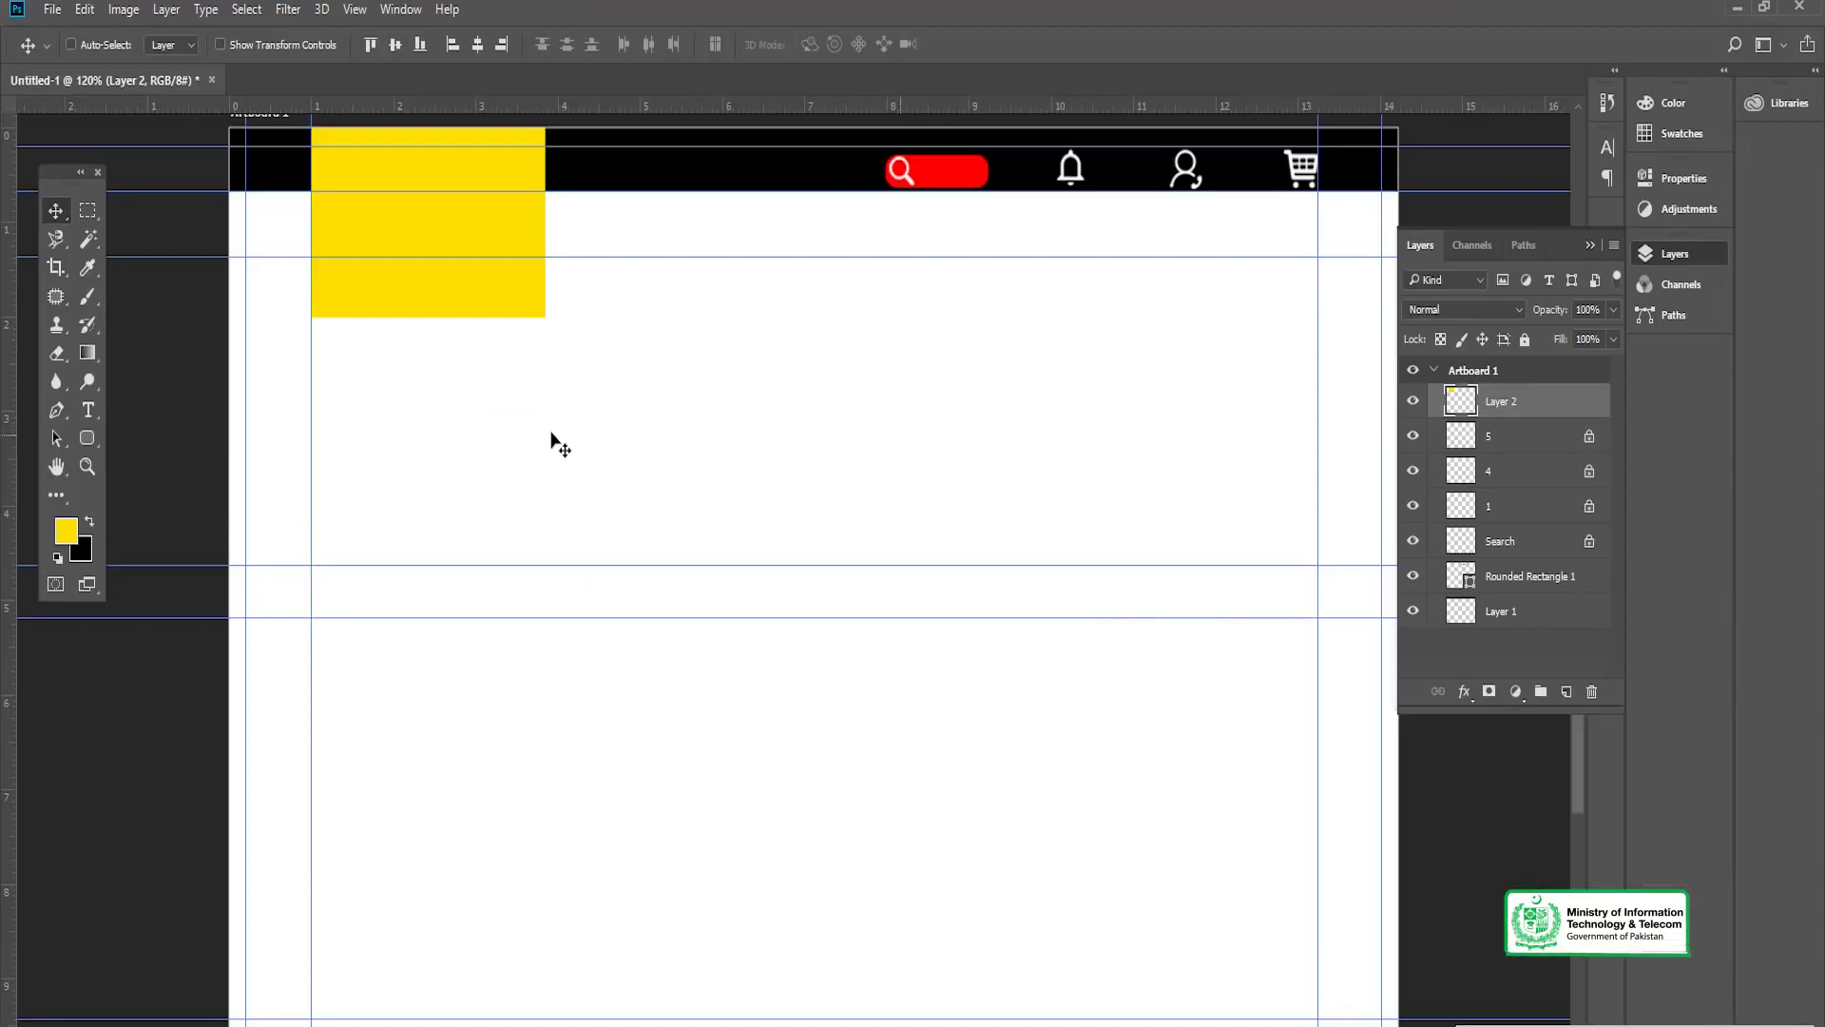
{"action": "key", "text": "ctrl+v"}
{"action": "left_click", "coordinate": [868, 323]}
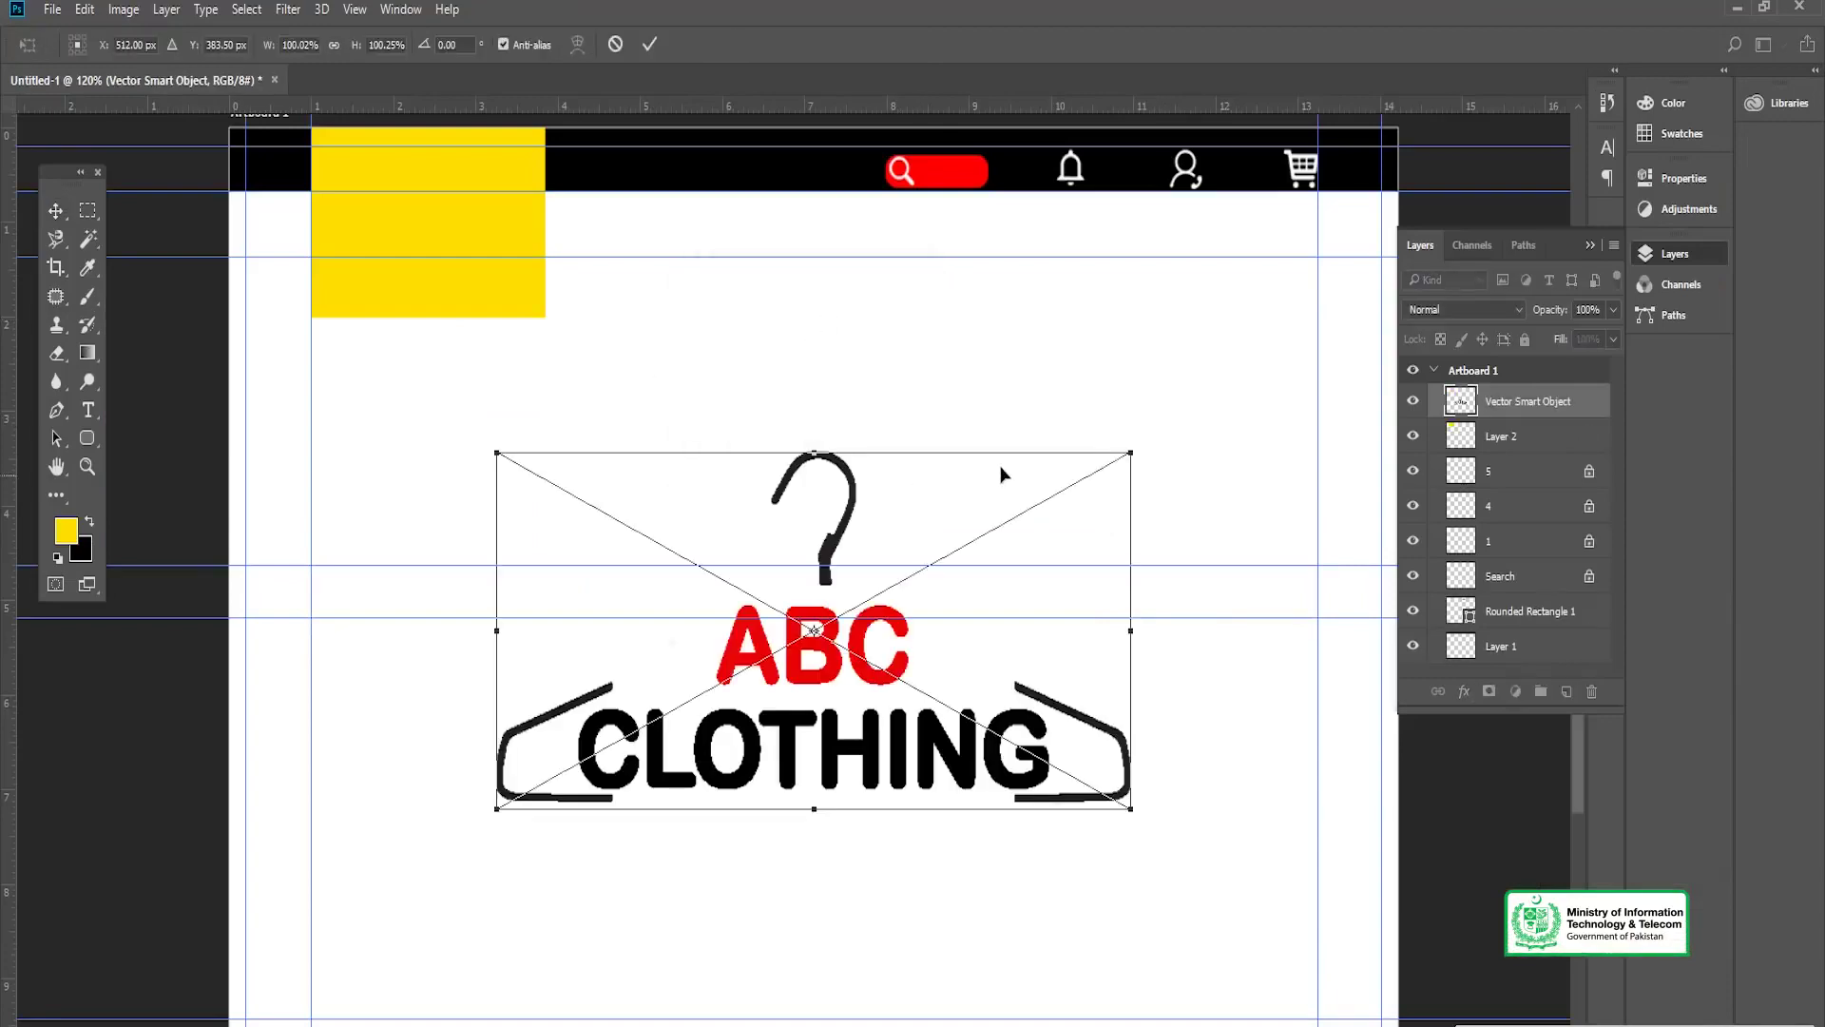
{"action": "left_click_drag", "start_coordinate": [1131, 453], "coordinate": [895, 525]}
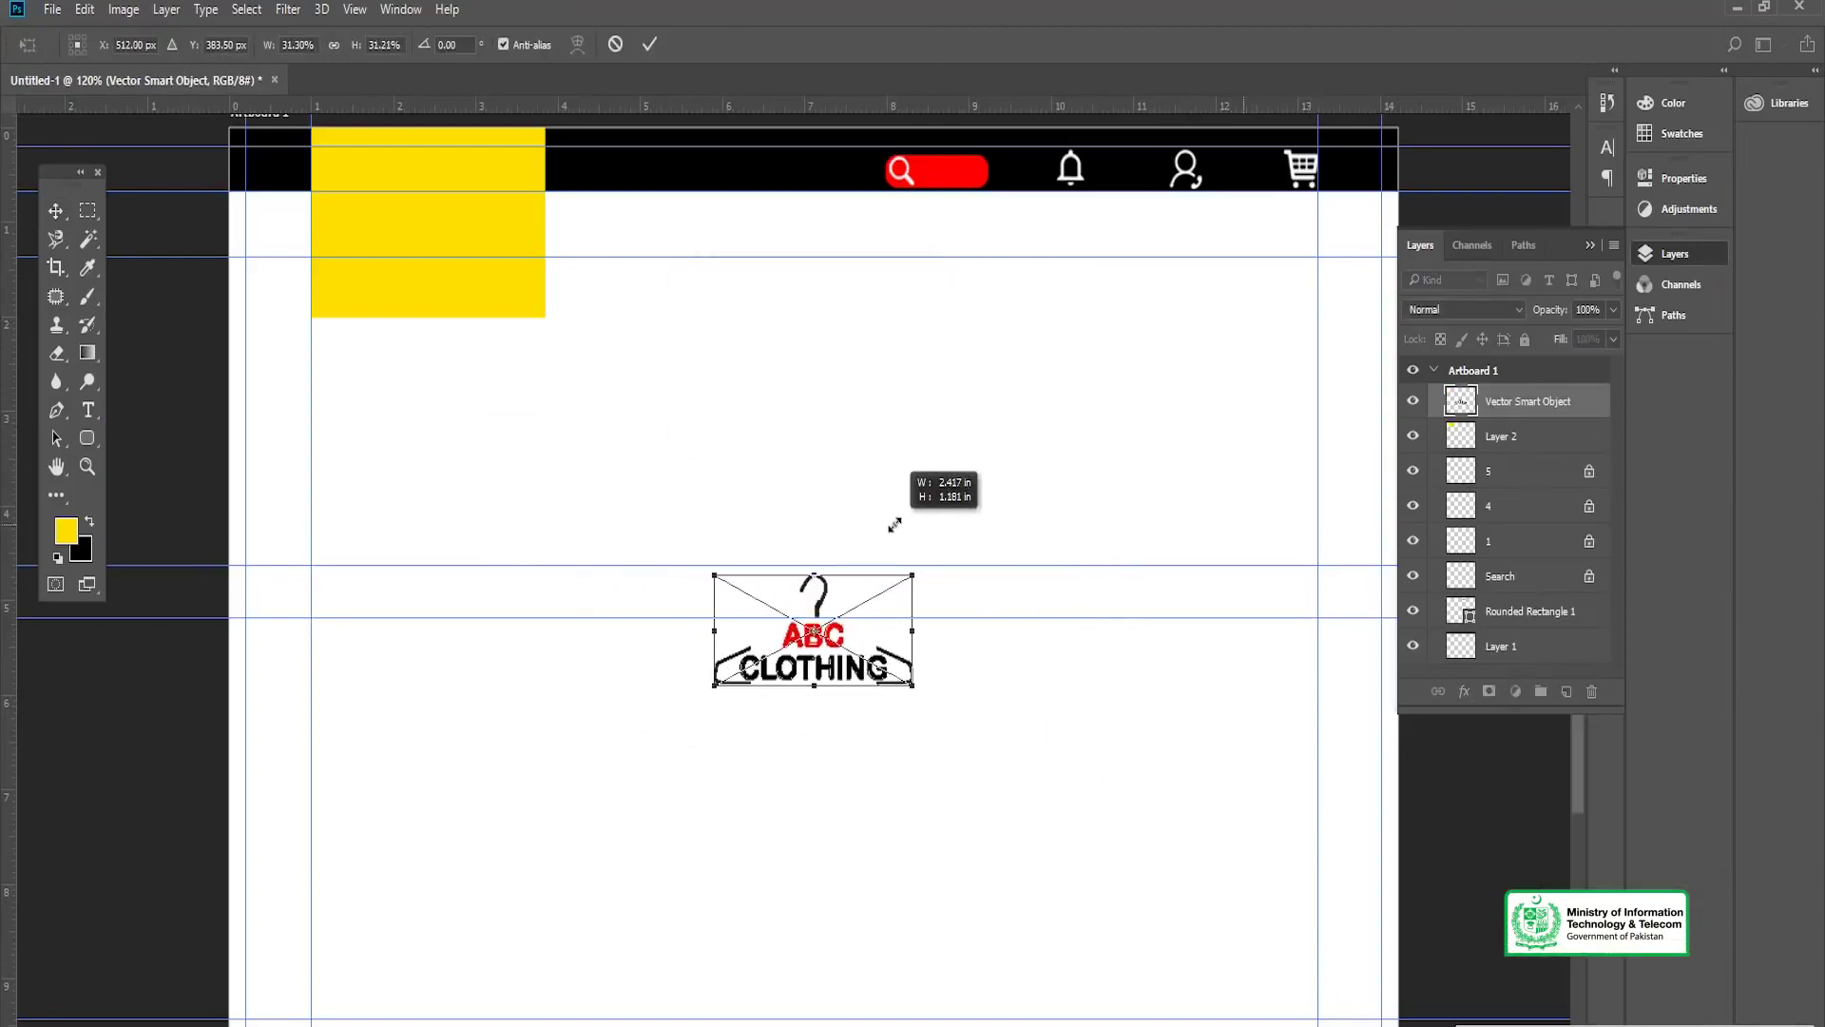
{"action": "left_click_drag", "start_coordinate": [852, 605], "coordinate": [466, 215]}
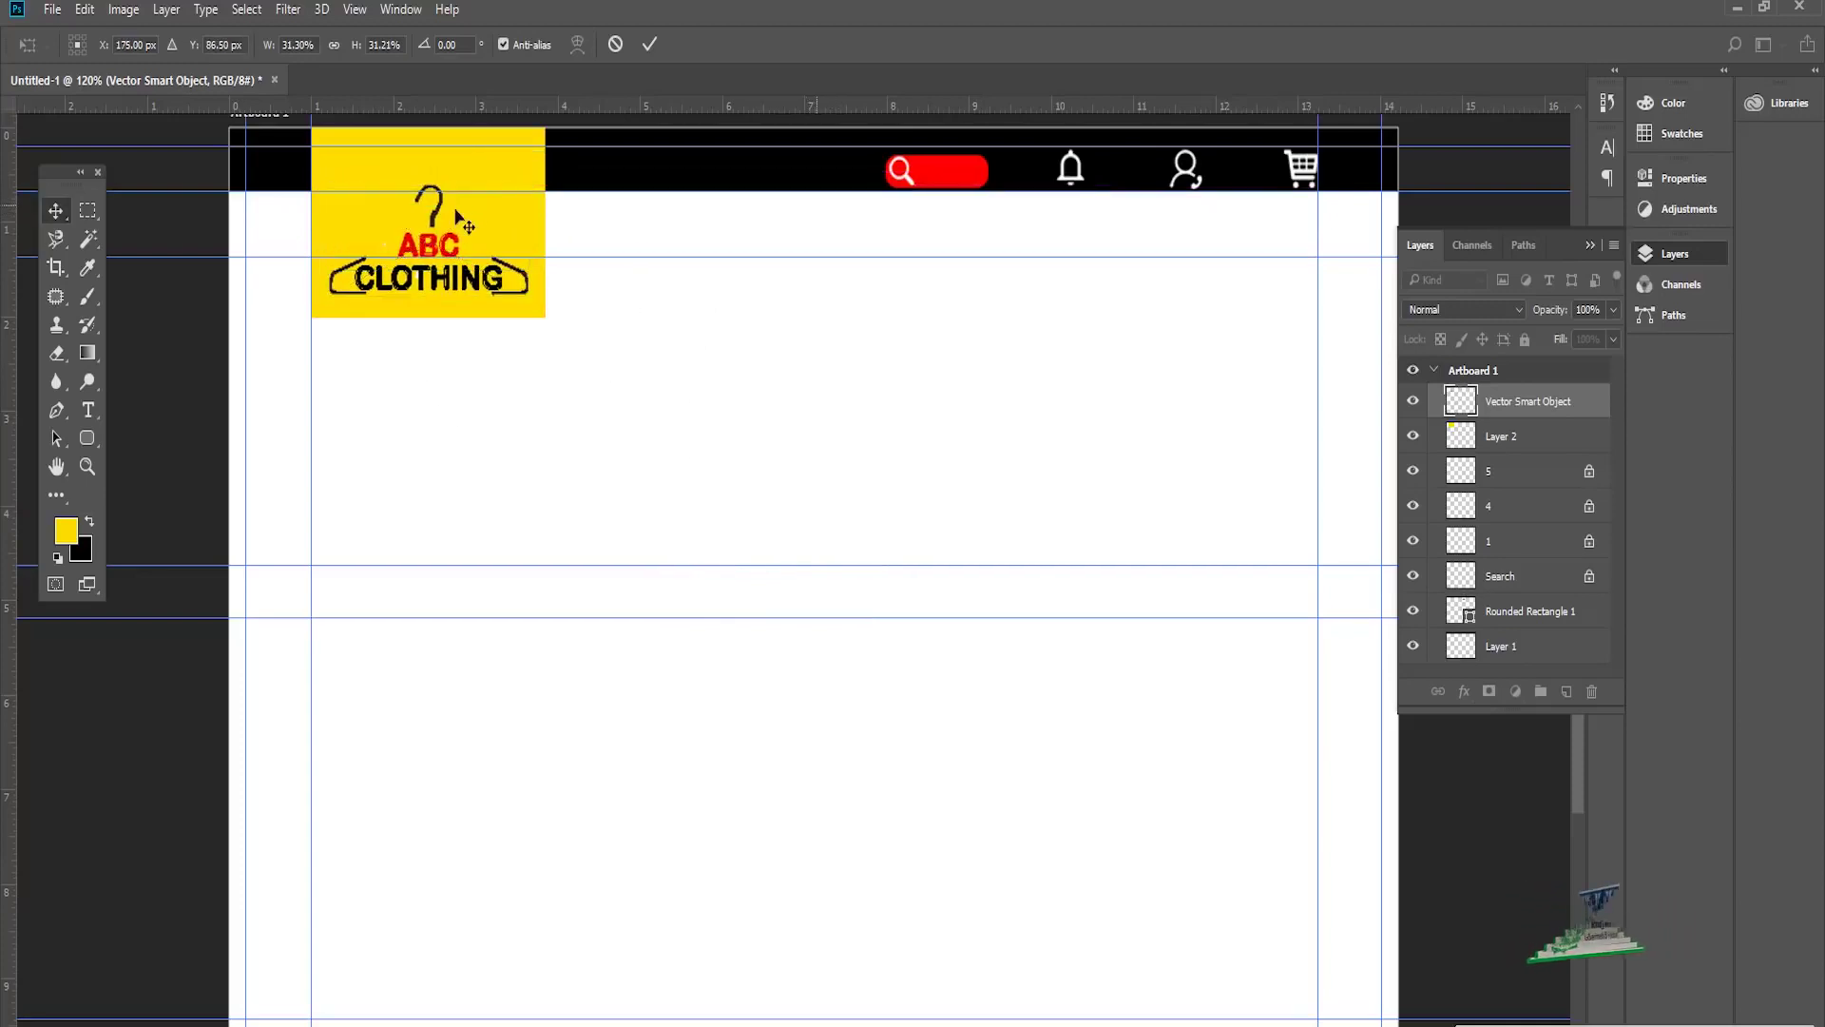
{"action": "key", "text": "Return"}
Step: Nudge the ABC Clothing logo slightly down inside the yellow rectangle
{"action": "key", "text": "ctrl+e"}
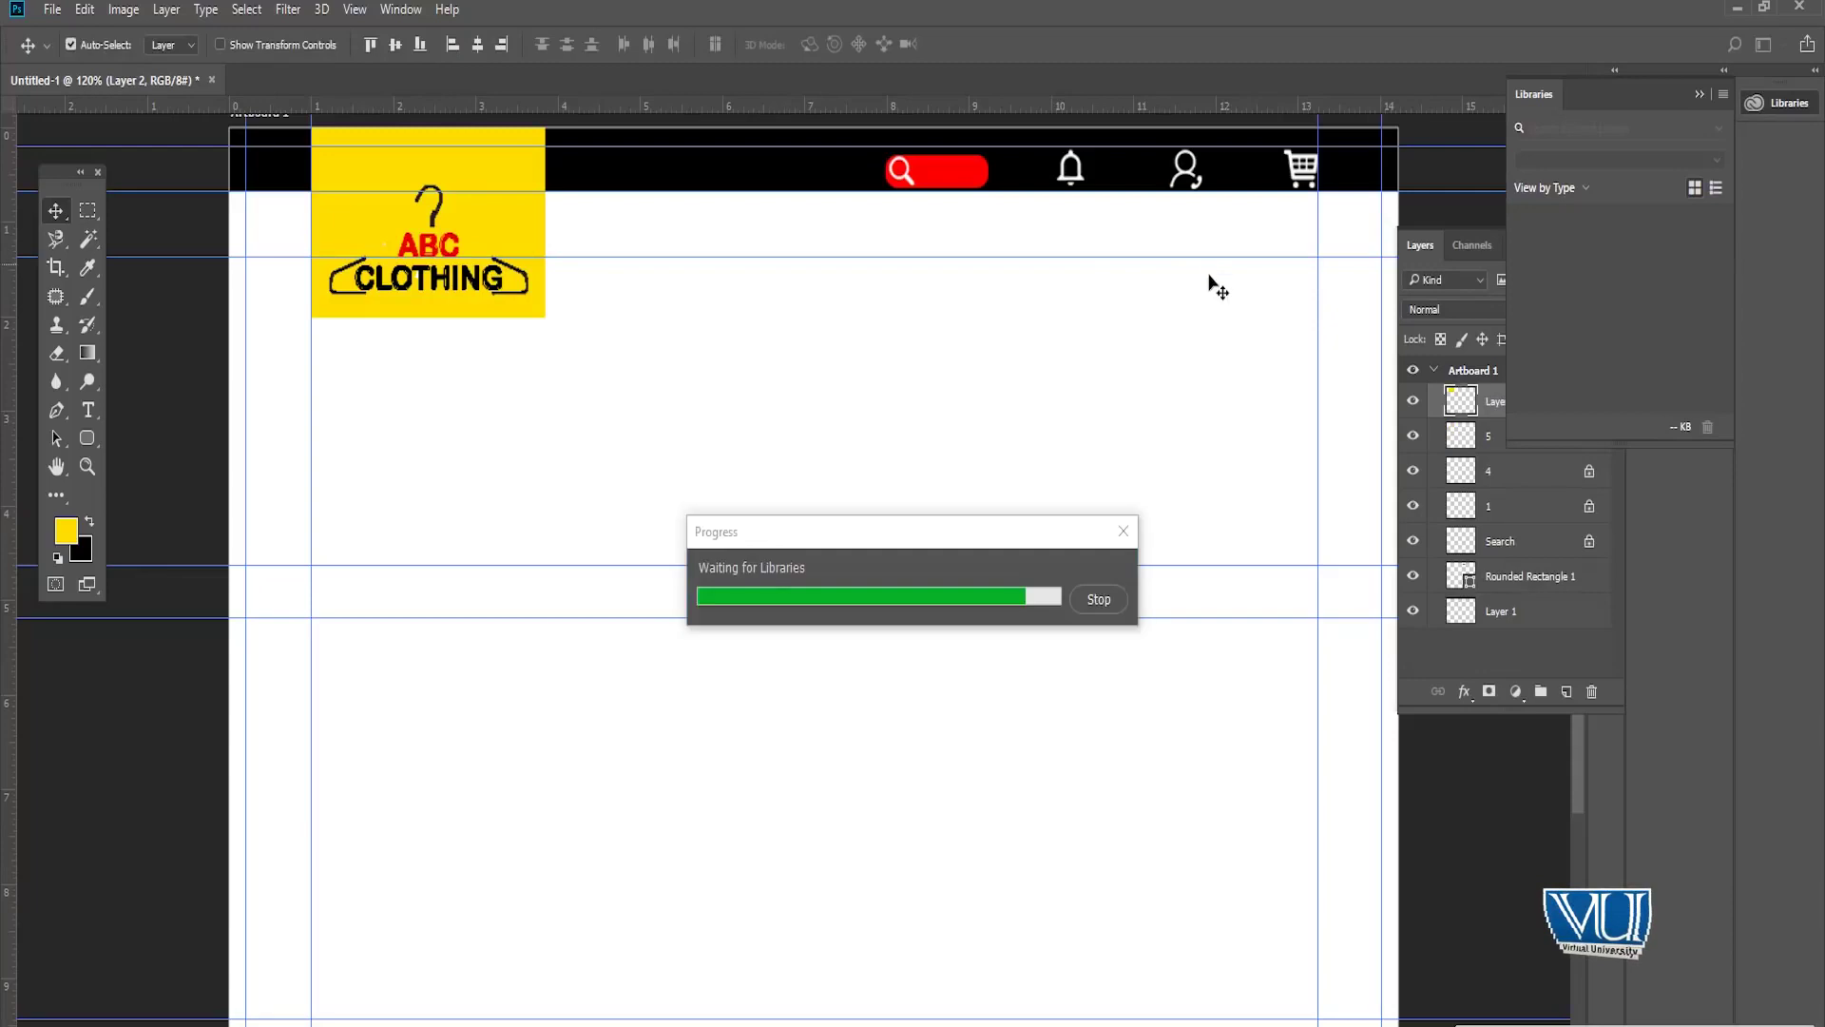
{"action": "left_click", "coordinate": [1782, 107]}
{"action": "key", "text": "ctrl+space"}
{"action": "left_click", "coordinate": [458, 267], "text": "ctrl"}
{"action": "left_click", "coordinate": [458, 267], "text": "ctrl"}
{"action": "left_click_drag", "start_coordinate": [499, 209], "coordinate": [611, 286]}
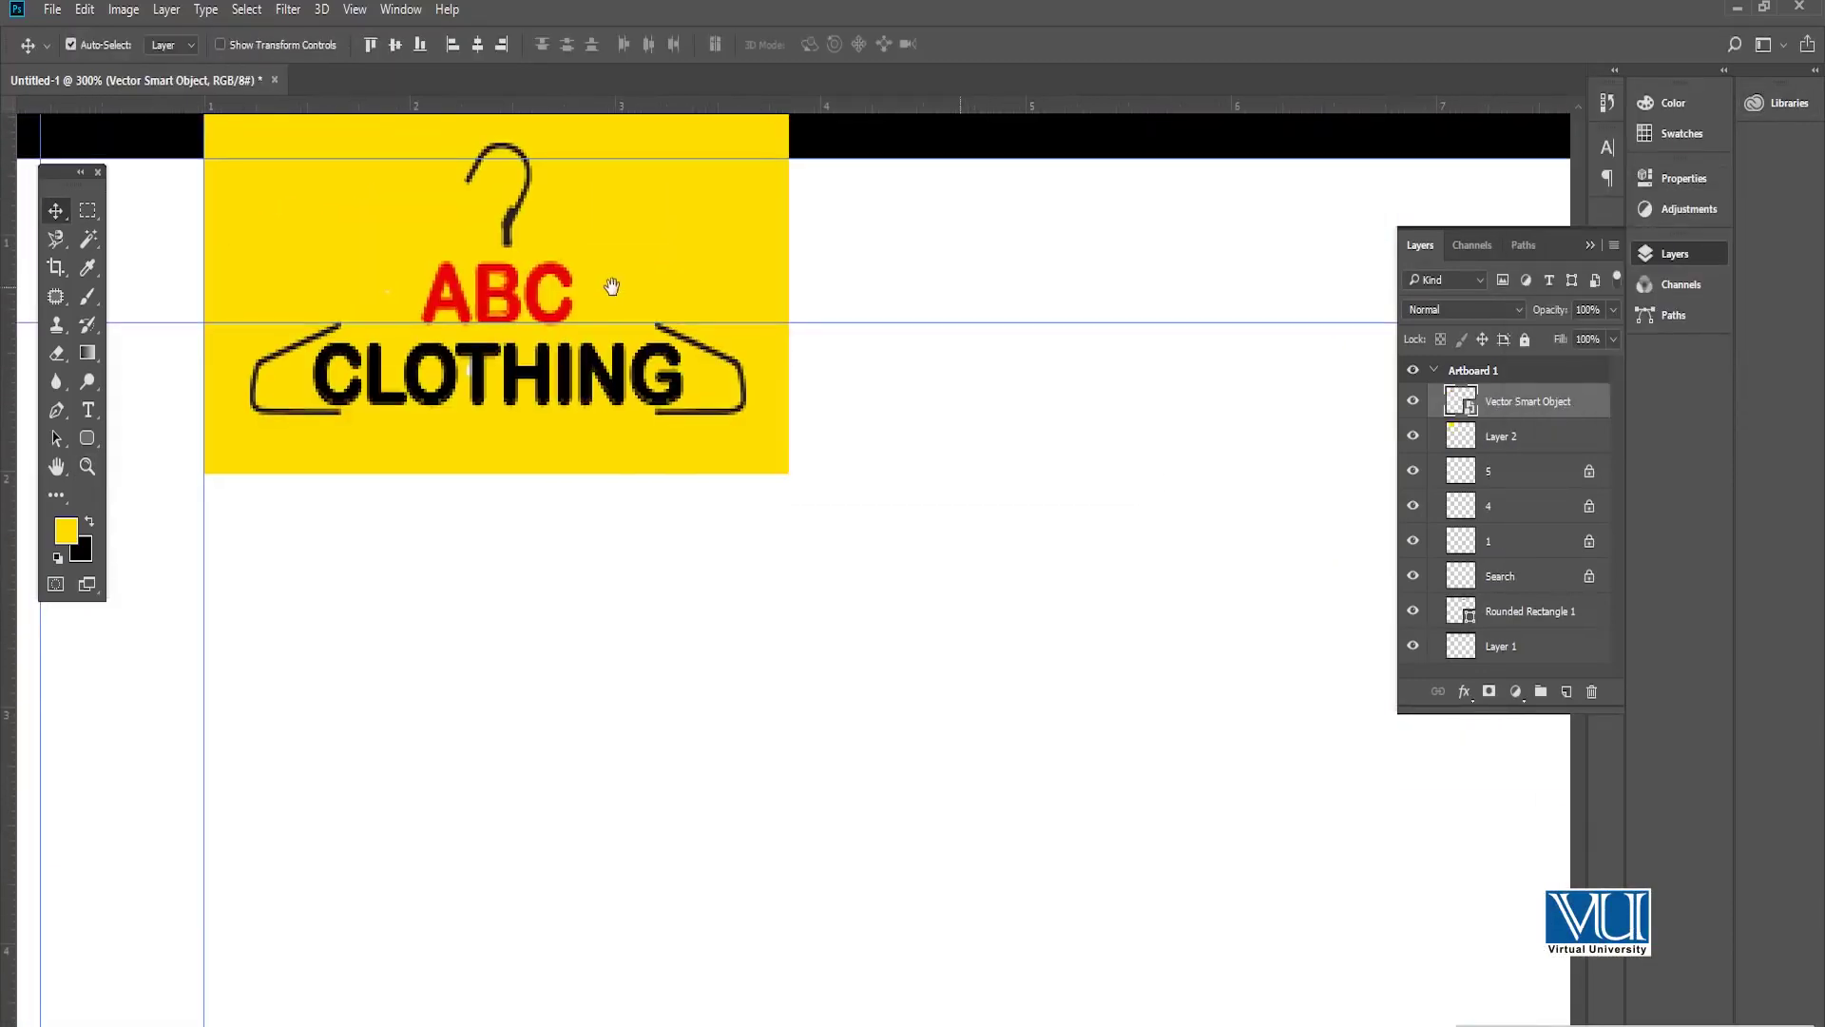
{"action": "key", "text": "Down"}
{"action": "key", "text": "Down"}
{"action": "key", "text": "Down"}
{"action": "key", "text": "Down"}
{"action": "key", "text": "Down"}
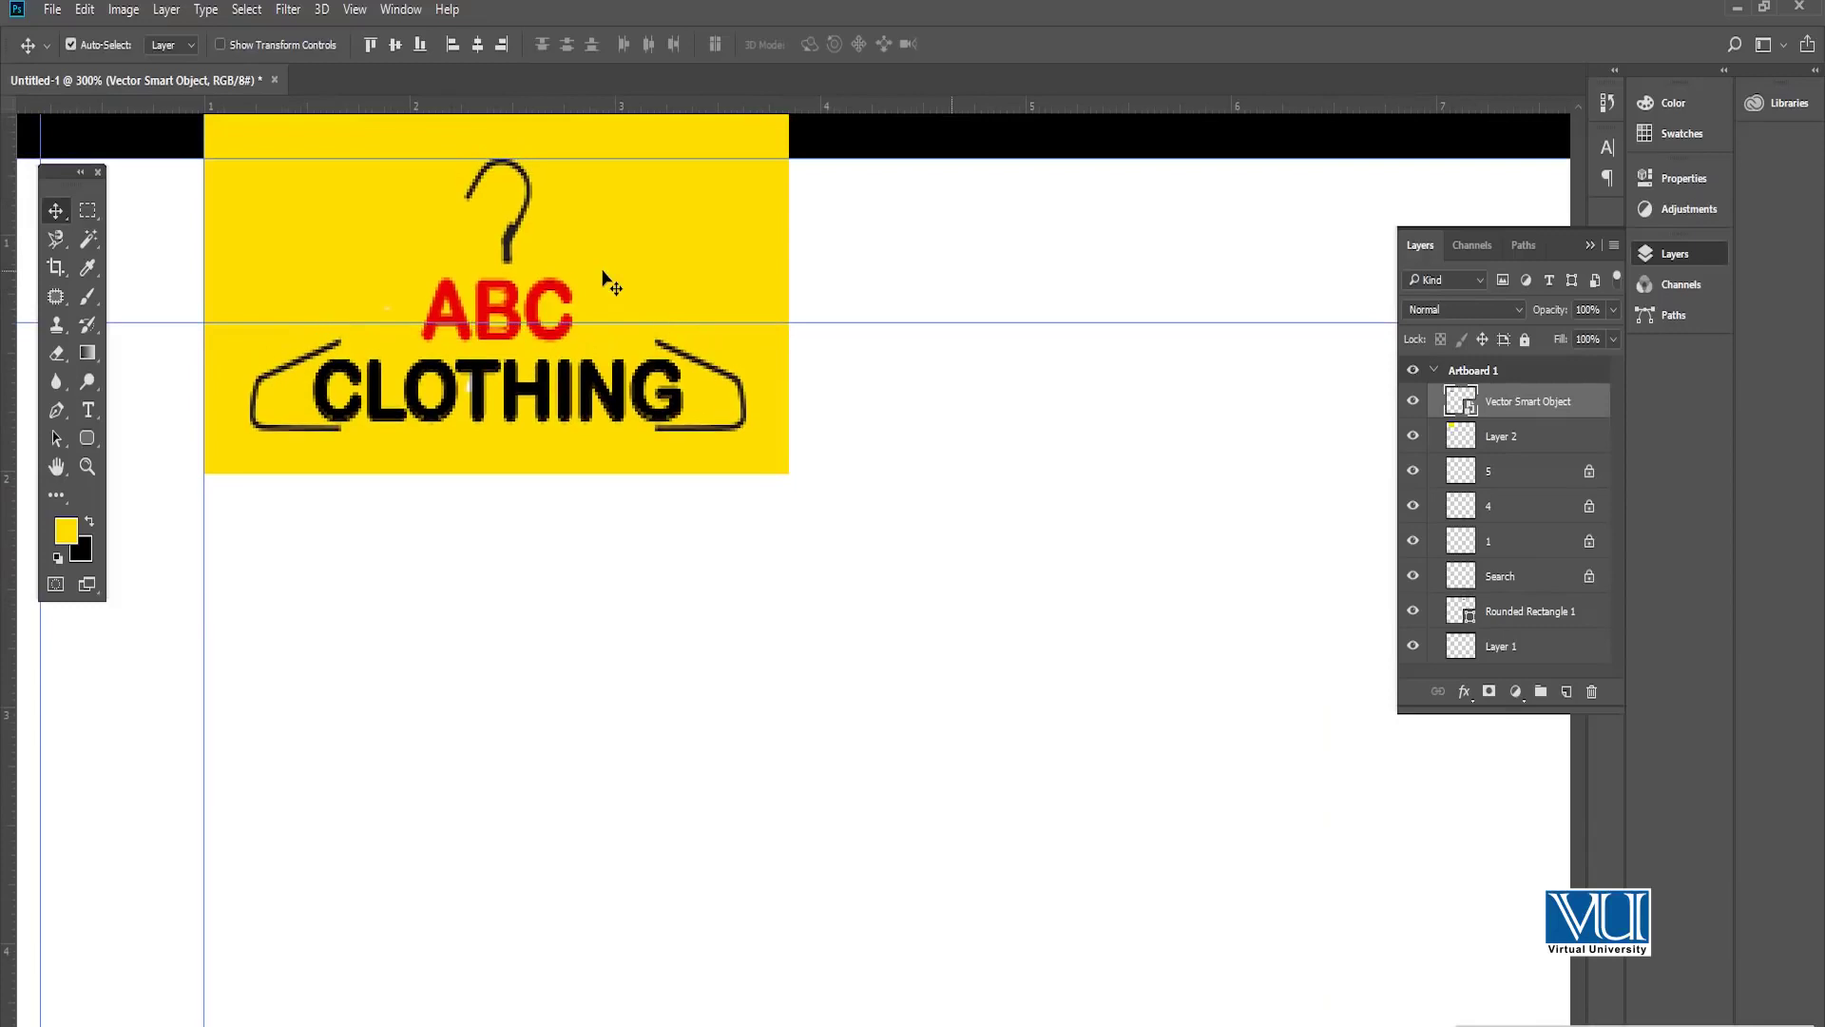
Step: Examine the logo block's placement against the rest of the header
{"action": "key", "text": "z"}
{"action": "left_click", "coordinate": [696, 273], "text": "ctrl+alt"}
{"action": "left_click", "coordinate": [774, 391], "text": "ctrl+alt"}
{"action": "left_click", "coordinate": [779, 391], "text": "ctrl+alt"}
{"action": "left_click_drag", "start_coordinate": [977, 487], "coordinate": [497, 263]}
{"action": "left_click_drag", "start_coordinate": [824, 309], "coordinate": [949, 282]}
{"action": "key", "text": "z"}
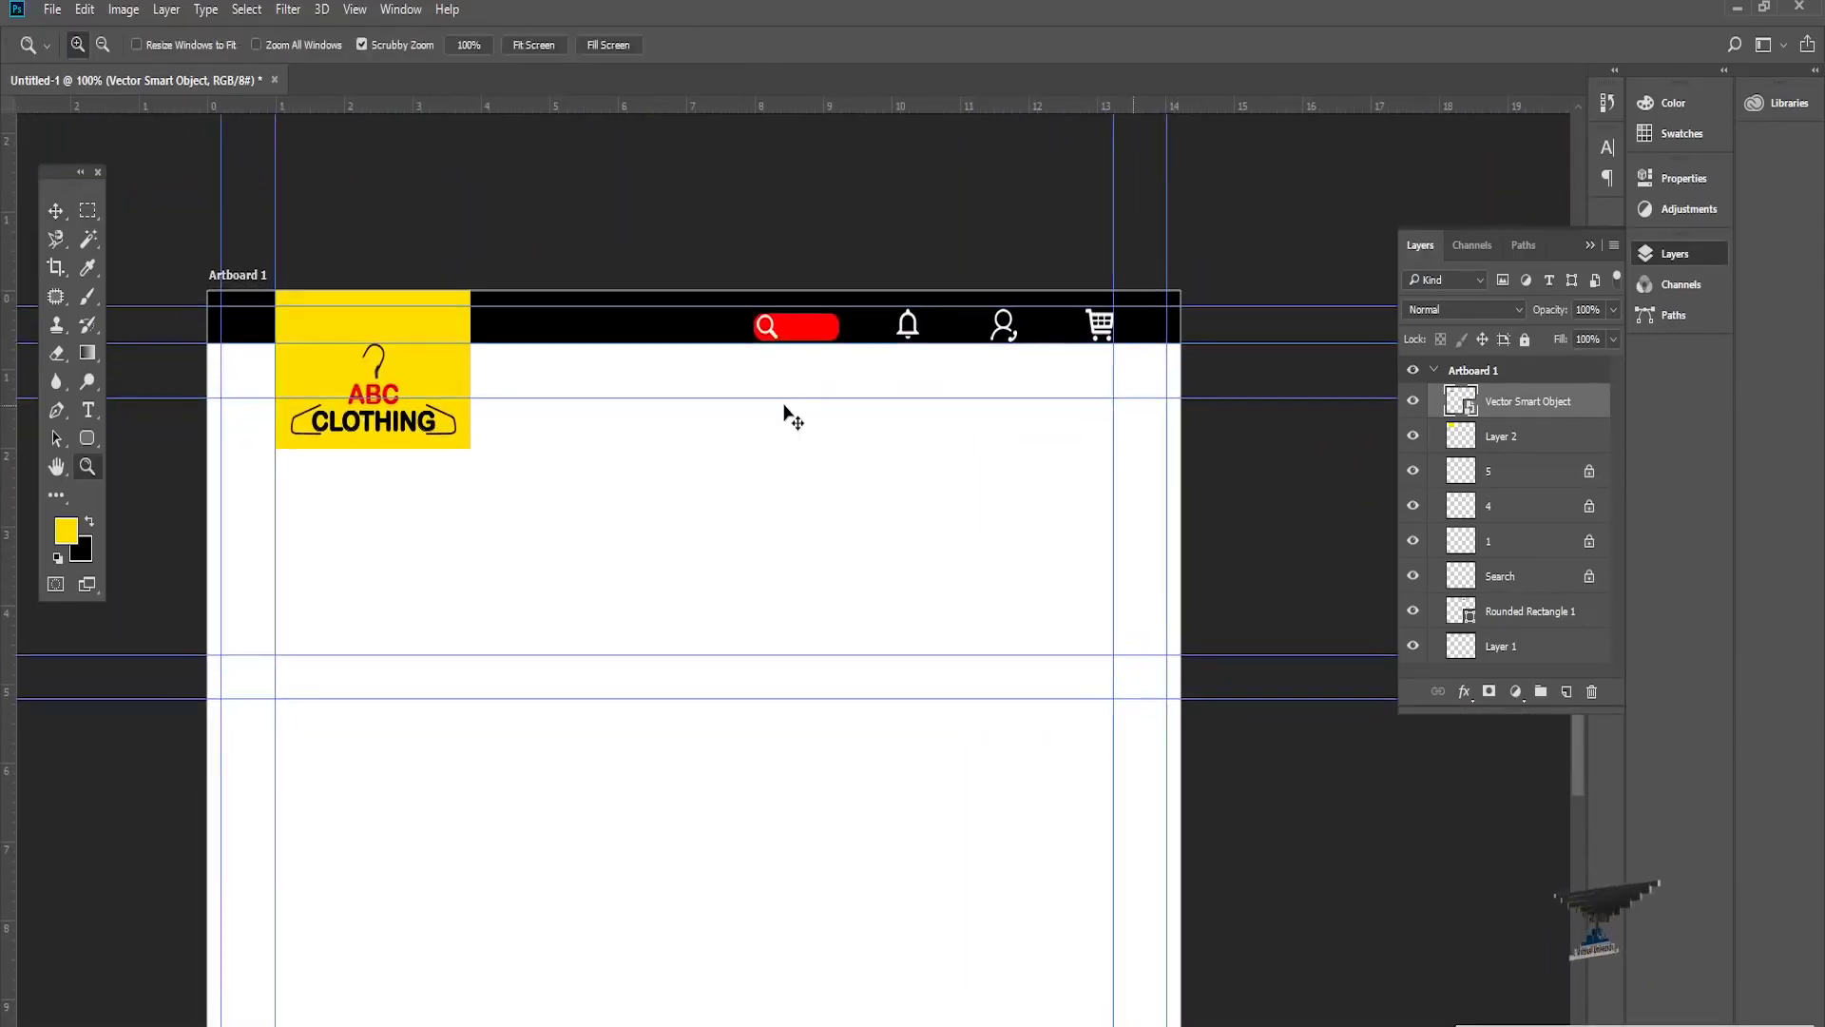
{"action": "left_click", "coordinate": [410, 377]}
{"action": "key", "text": "v"}
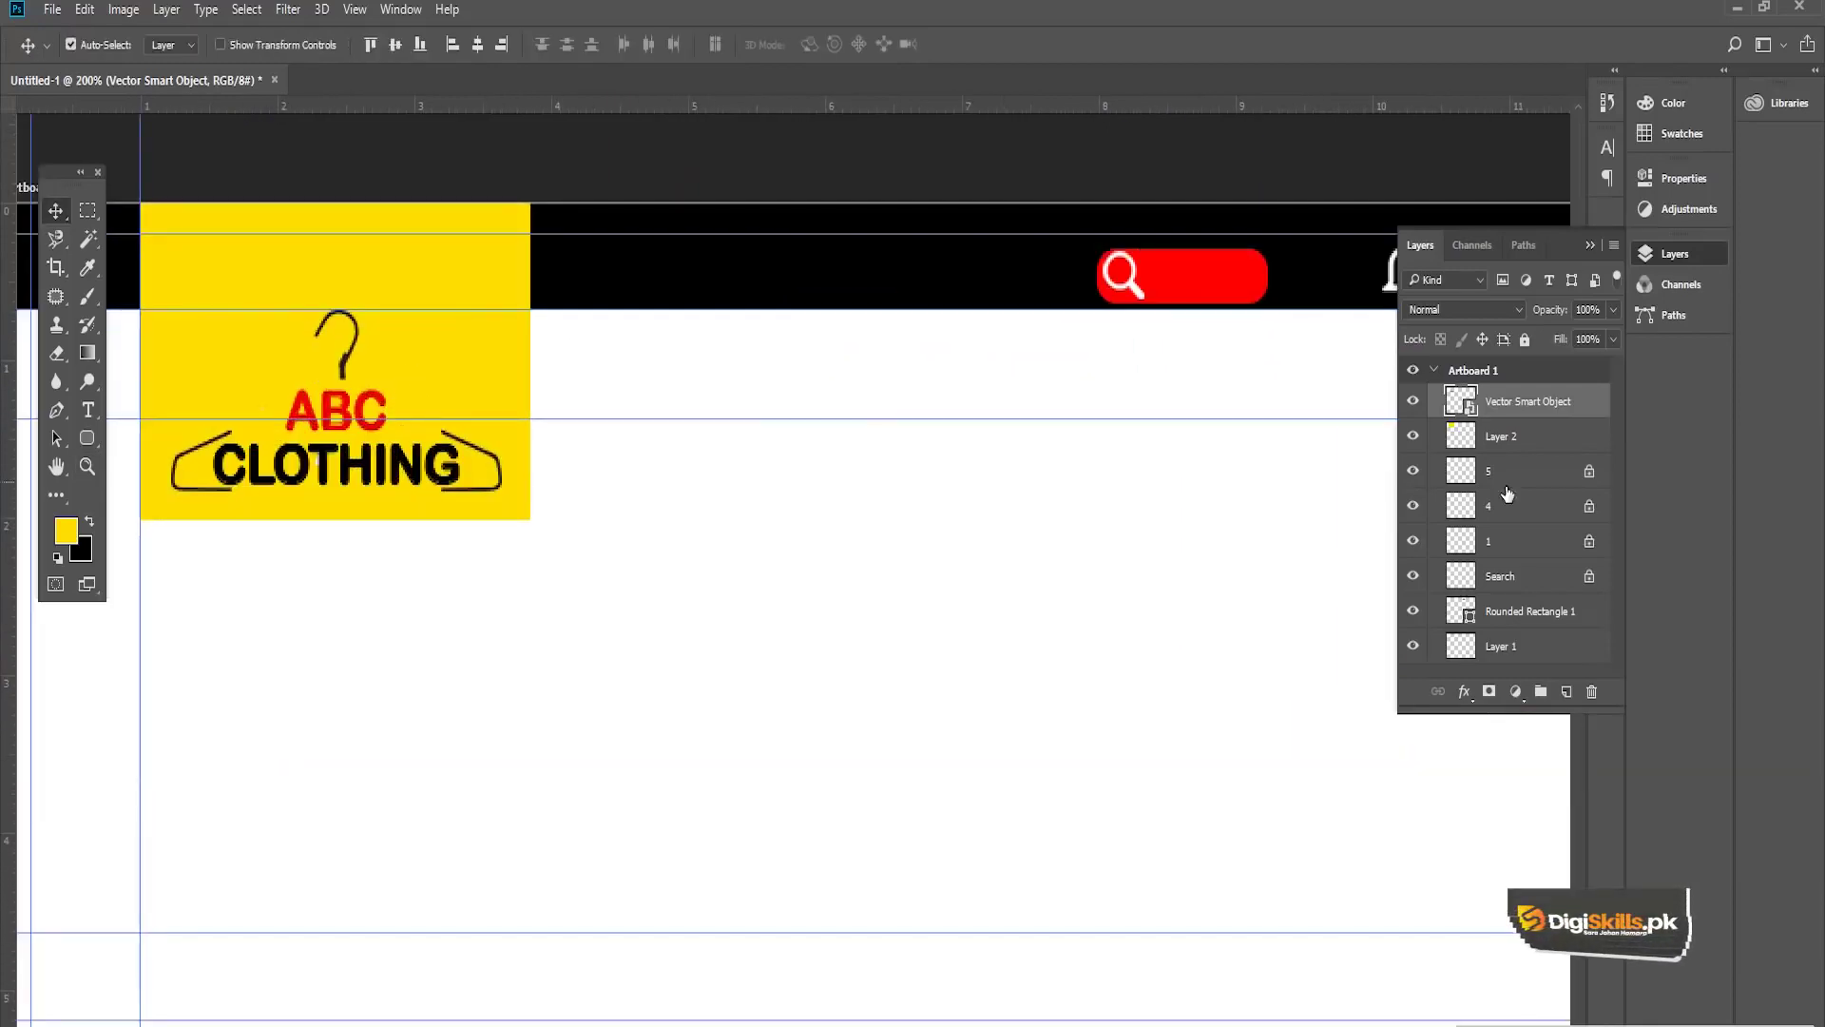
Step: Link the logo's Vector Smart Object layer with the yellow rectangle's Layer 2
{"action": "left_click", "coordinate": [1417, 404]}
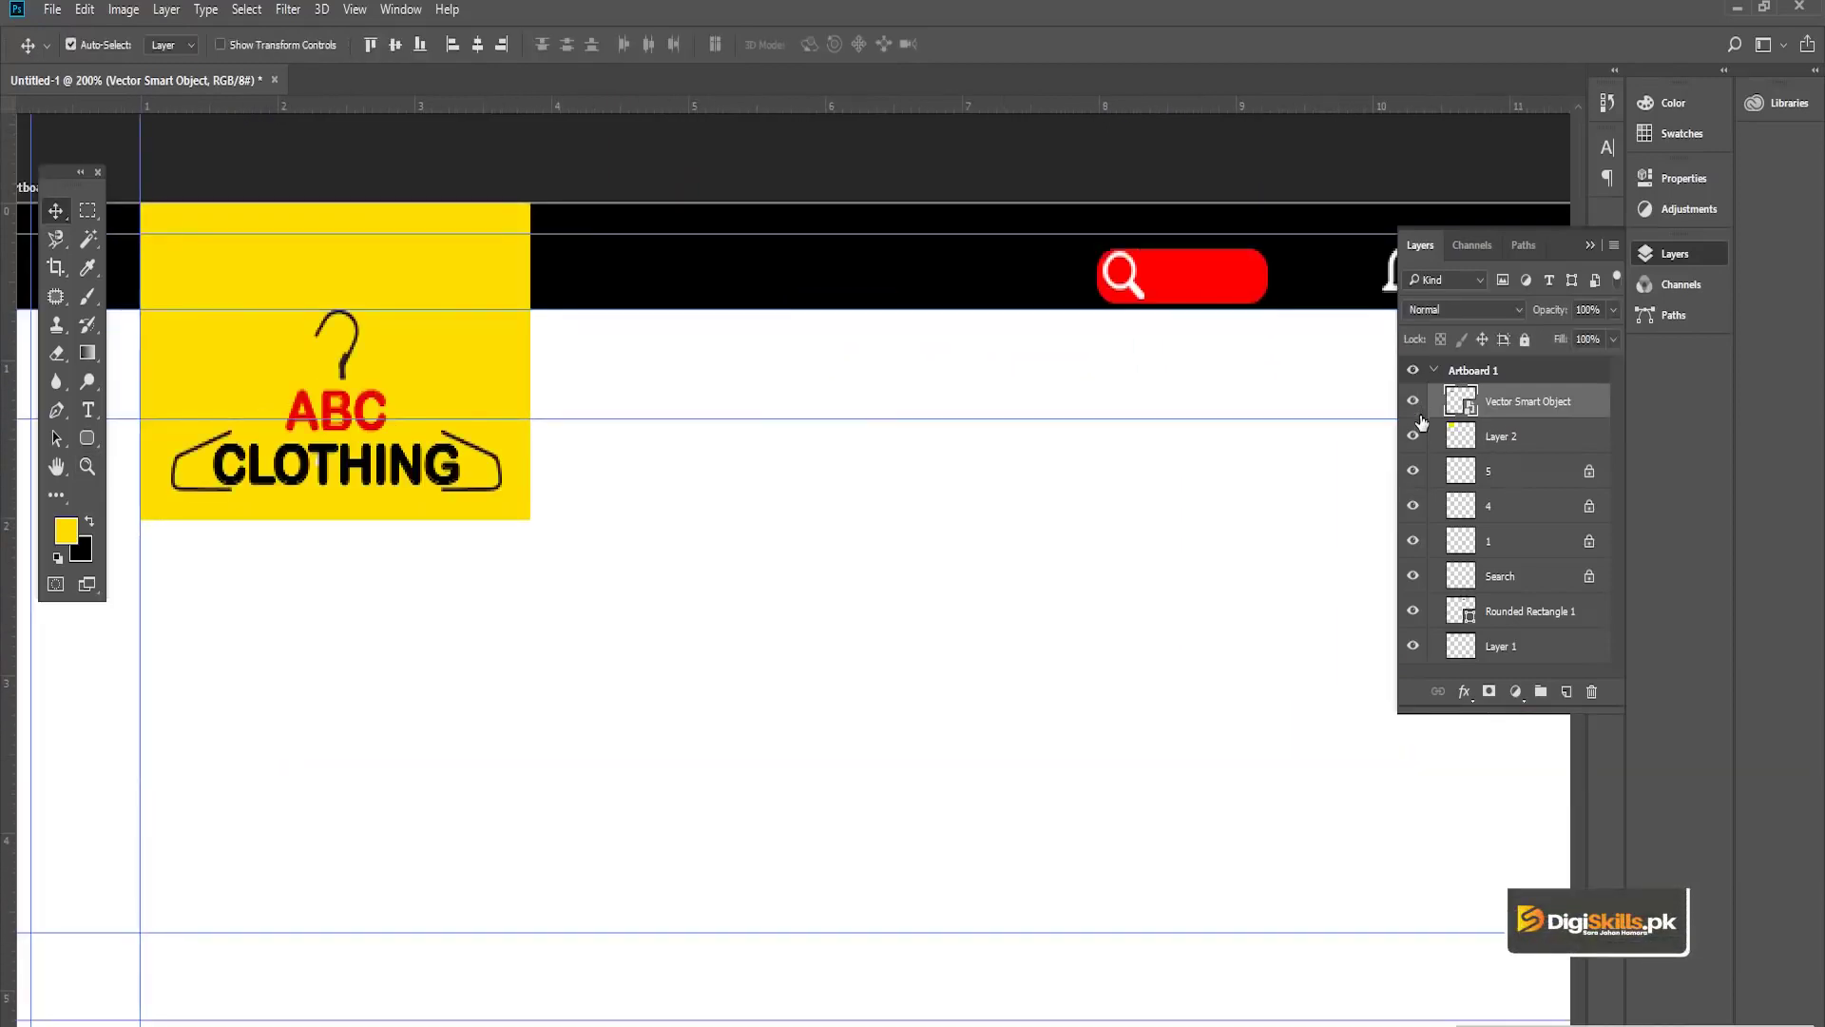
{"action": "left_click", "coordinate": [1416, 434]}
{"action": "left_click", "coordinate": [1415, 435]}
{"action": "left_click", "coordinate": [1502, 444], "text": "shift"}
{"action": "right_click", "coordinate": [1502, 444]}
{"action": "left_click", "coordinate": [1578, 608]}
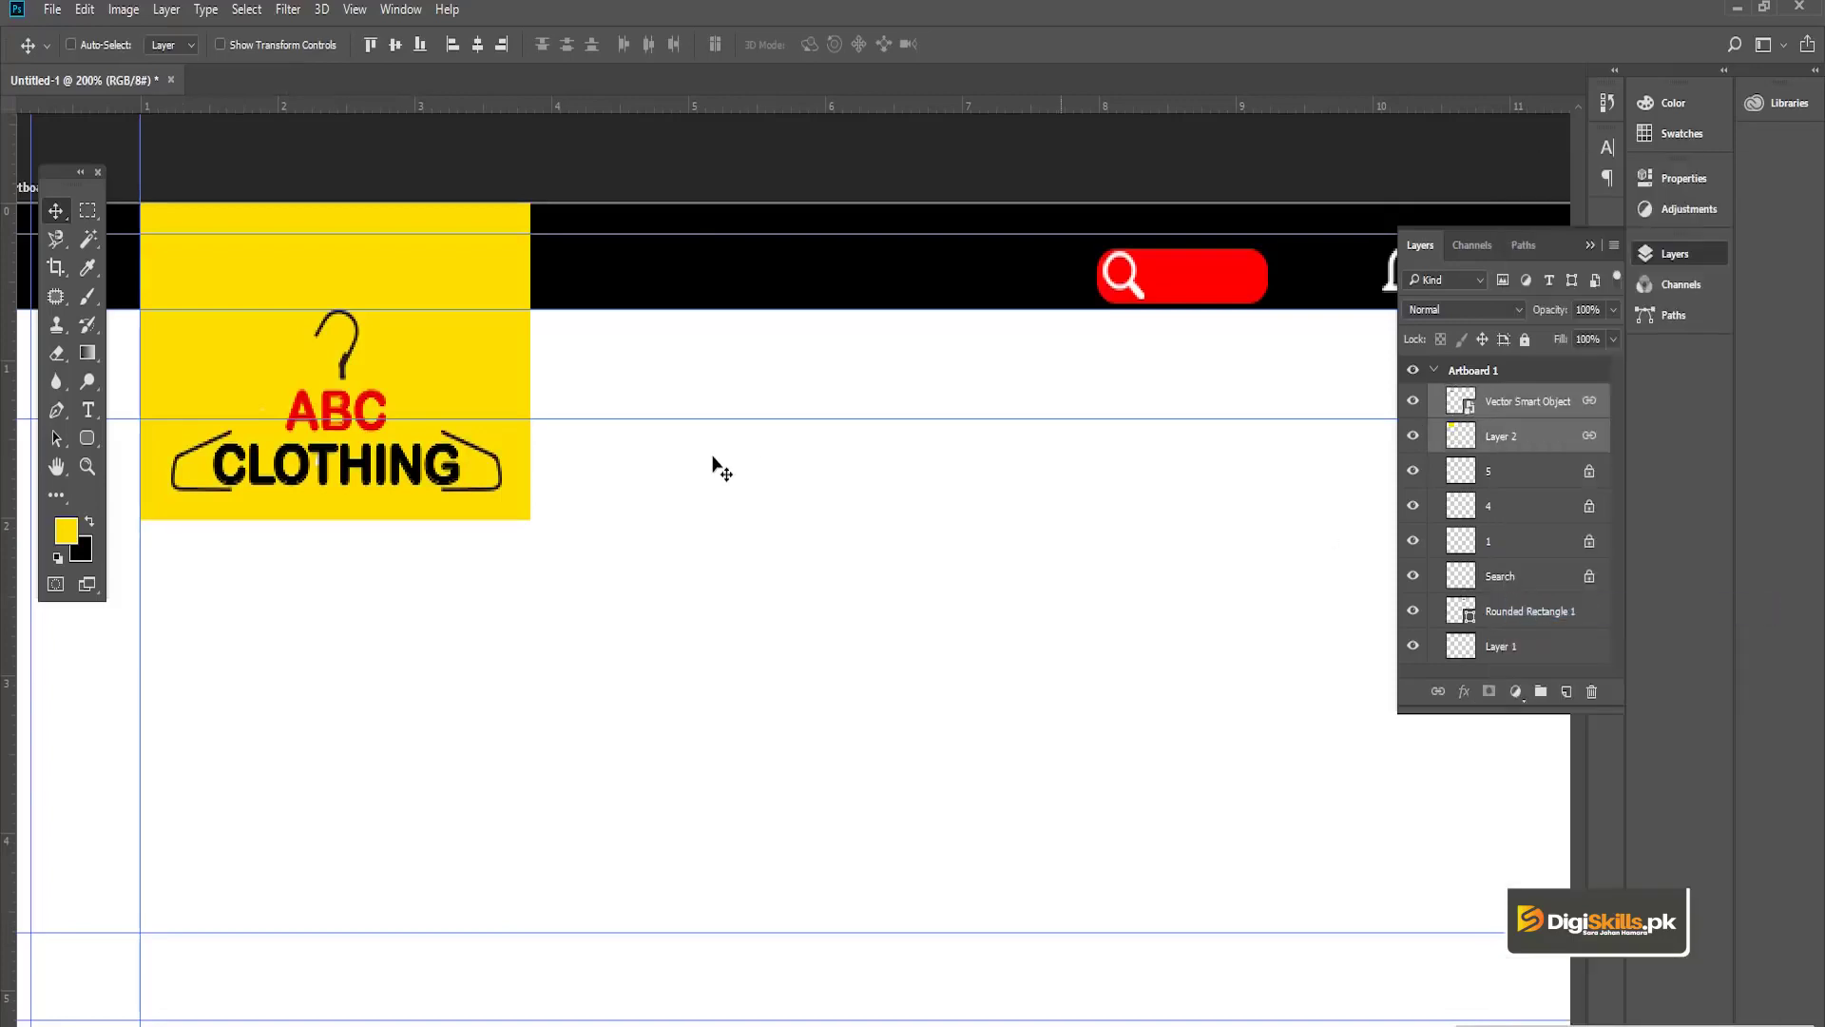
Step: Scale the linked logo block down to about 68% so its lower edge meets the guide below the header bar
{"action": "key", "text": "ctrl+t"}
{"action": "left_click_drag", "start_coordinate": [529, 521], "coordinate": [416, 409]}
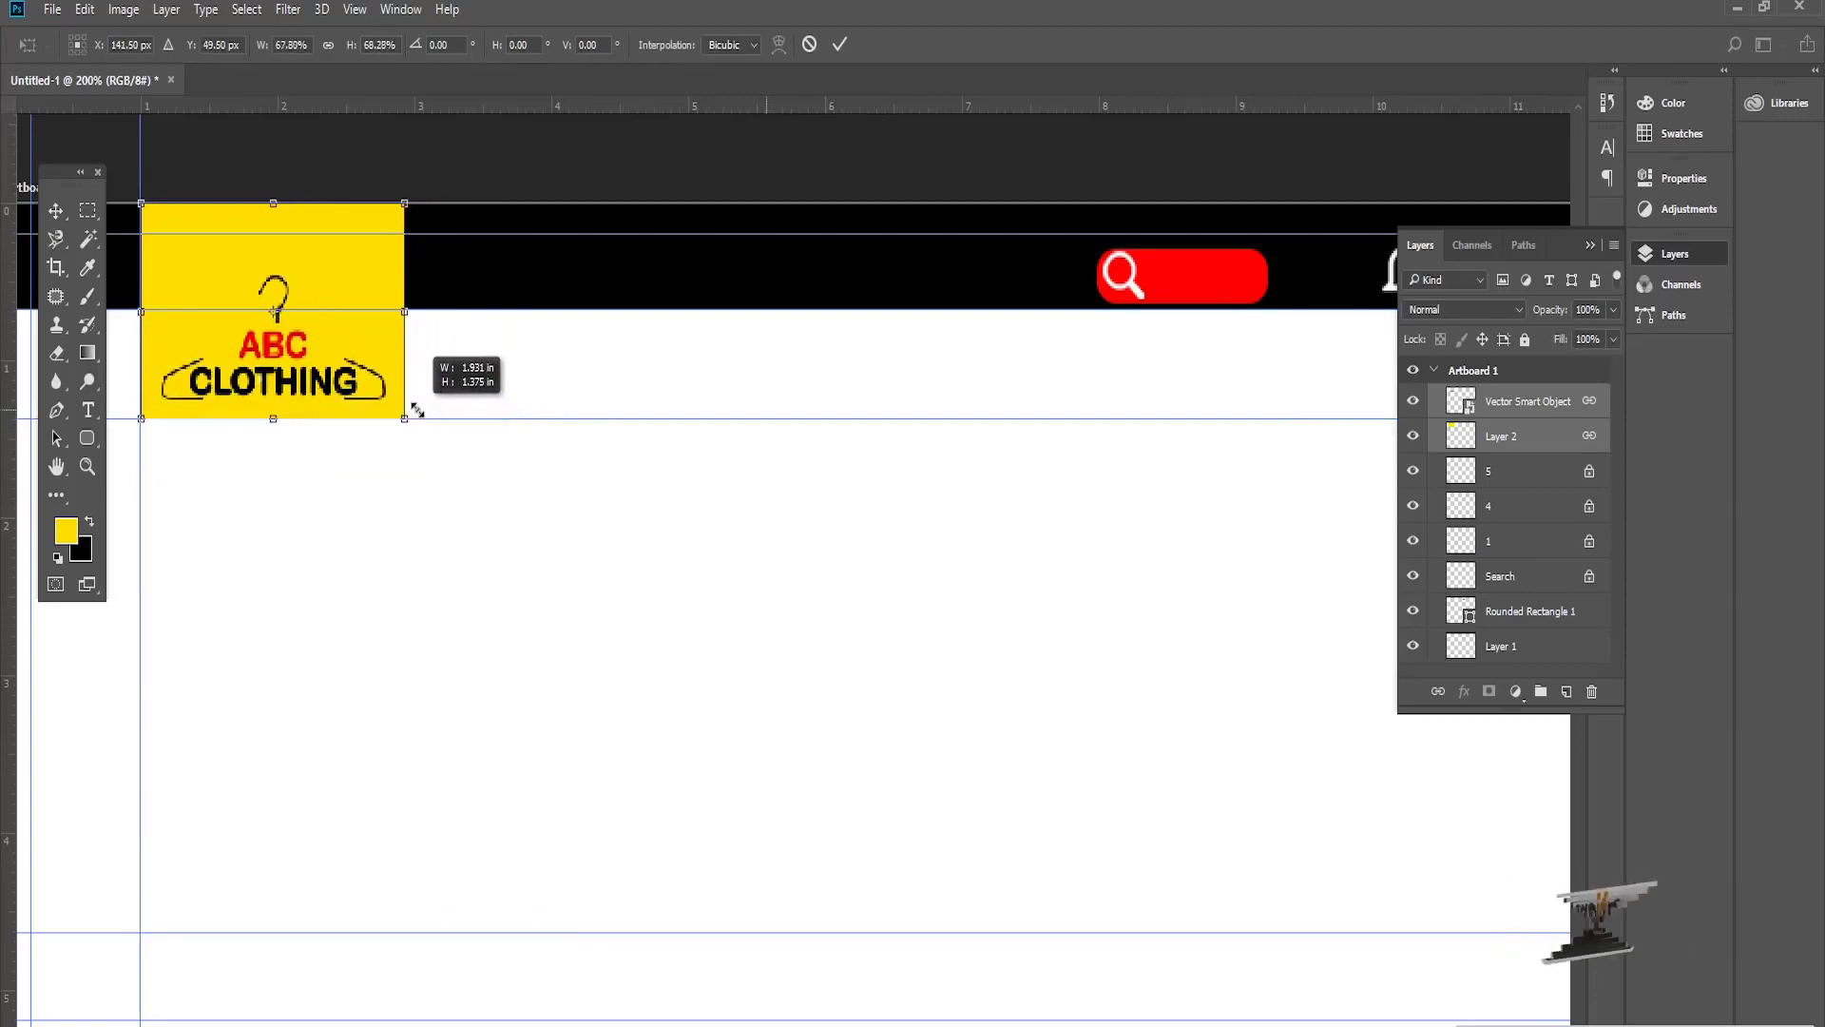
{"action": "key", "text": "Return"}
Step: Add the text "MEN" in Myriad Pro Bold Italic just right of the logo block, below the black bar
{"action": "key", "text": "z"}
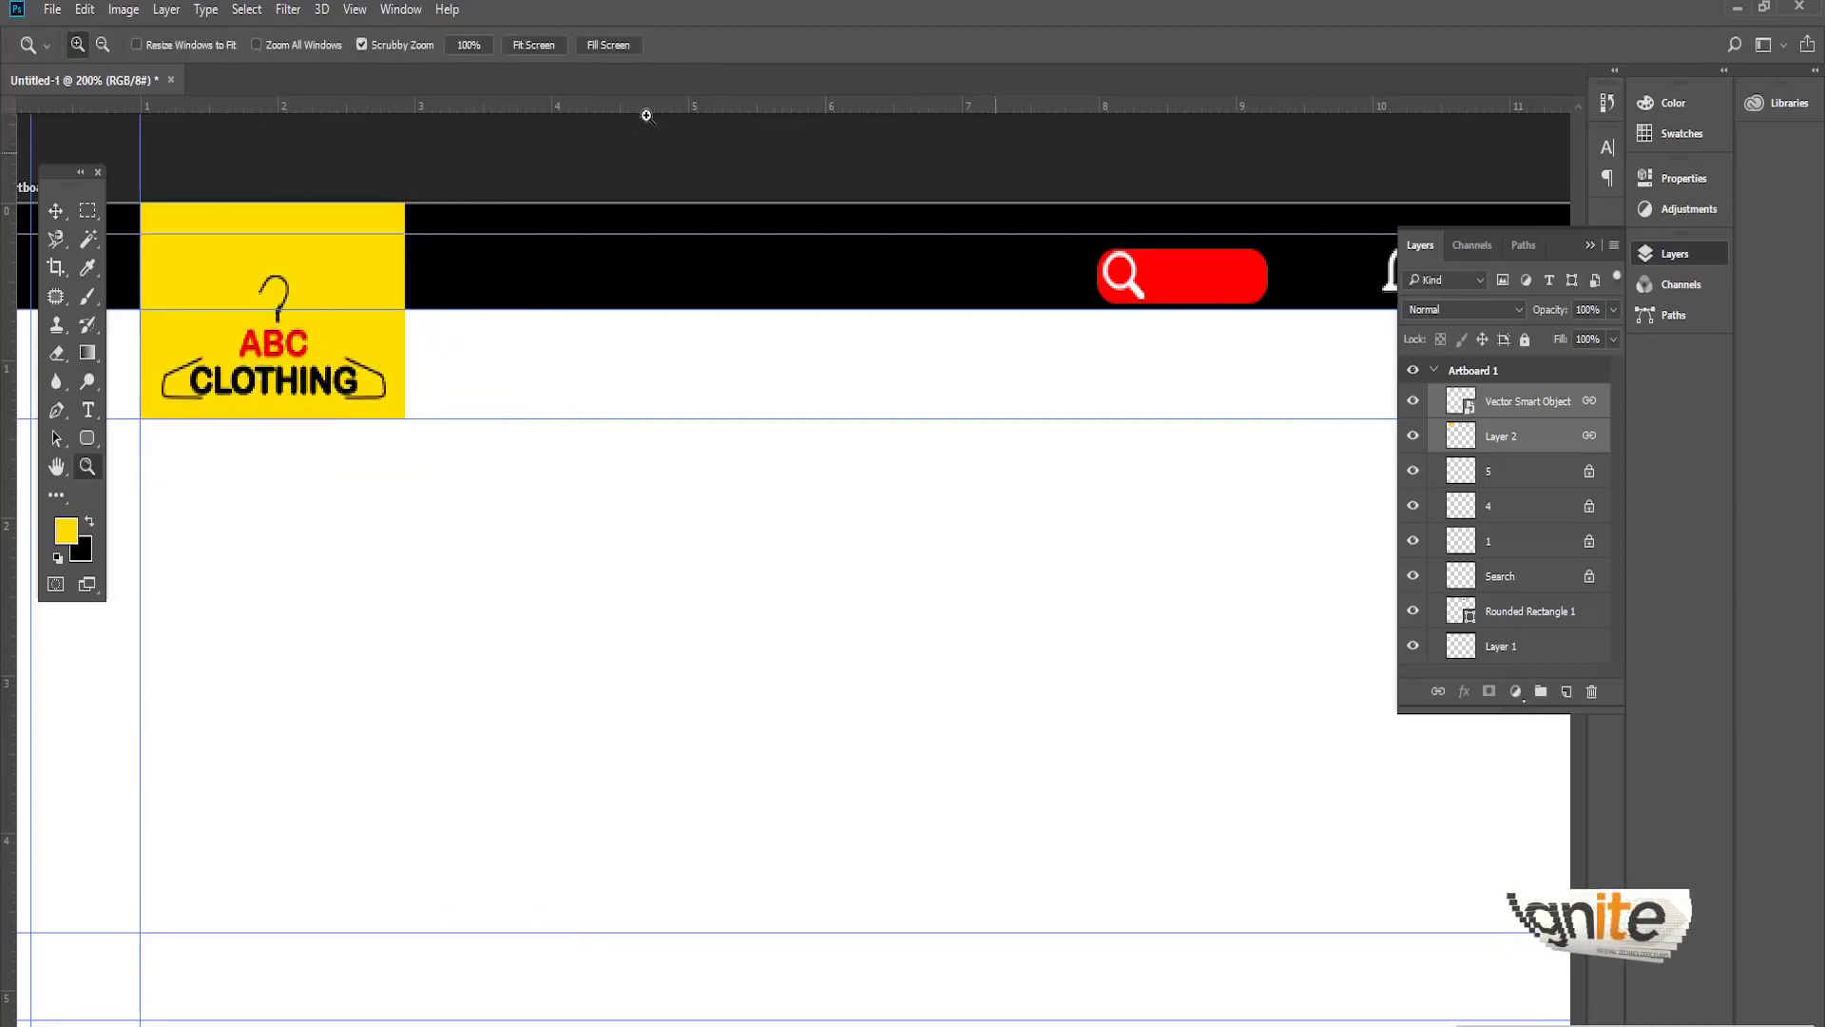
{"action": "left_click", "coordinate": [519, 47]}
{"action": "key", "text": "v"}
{"action": "key", "text": "z"}
{"action": "left_click", "coordinate": [511, 258]}
{"action": "left_click", "coordinate": [511, 258]}
{"action": "key", "text": "v"}
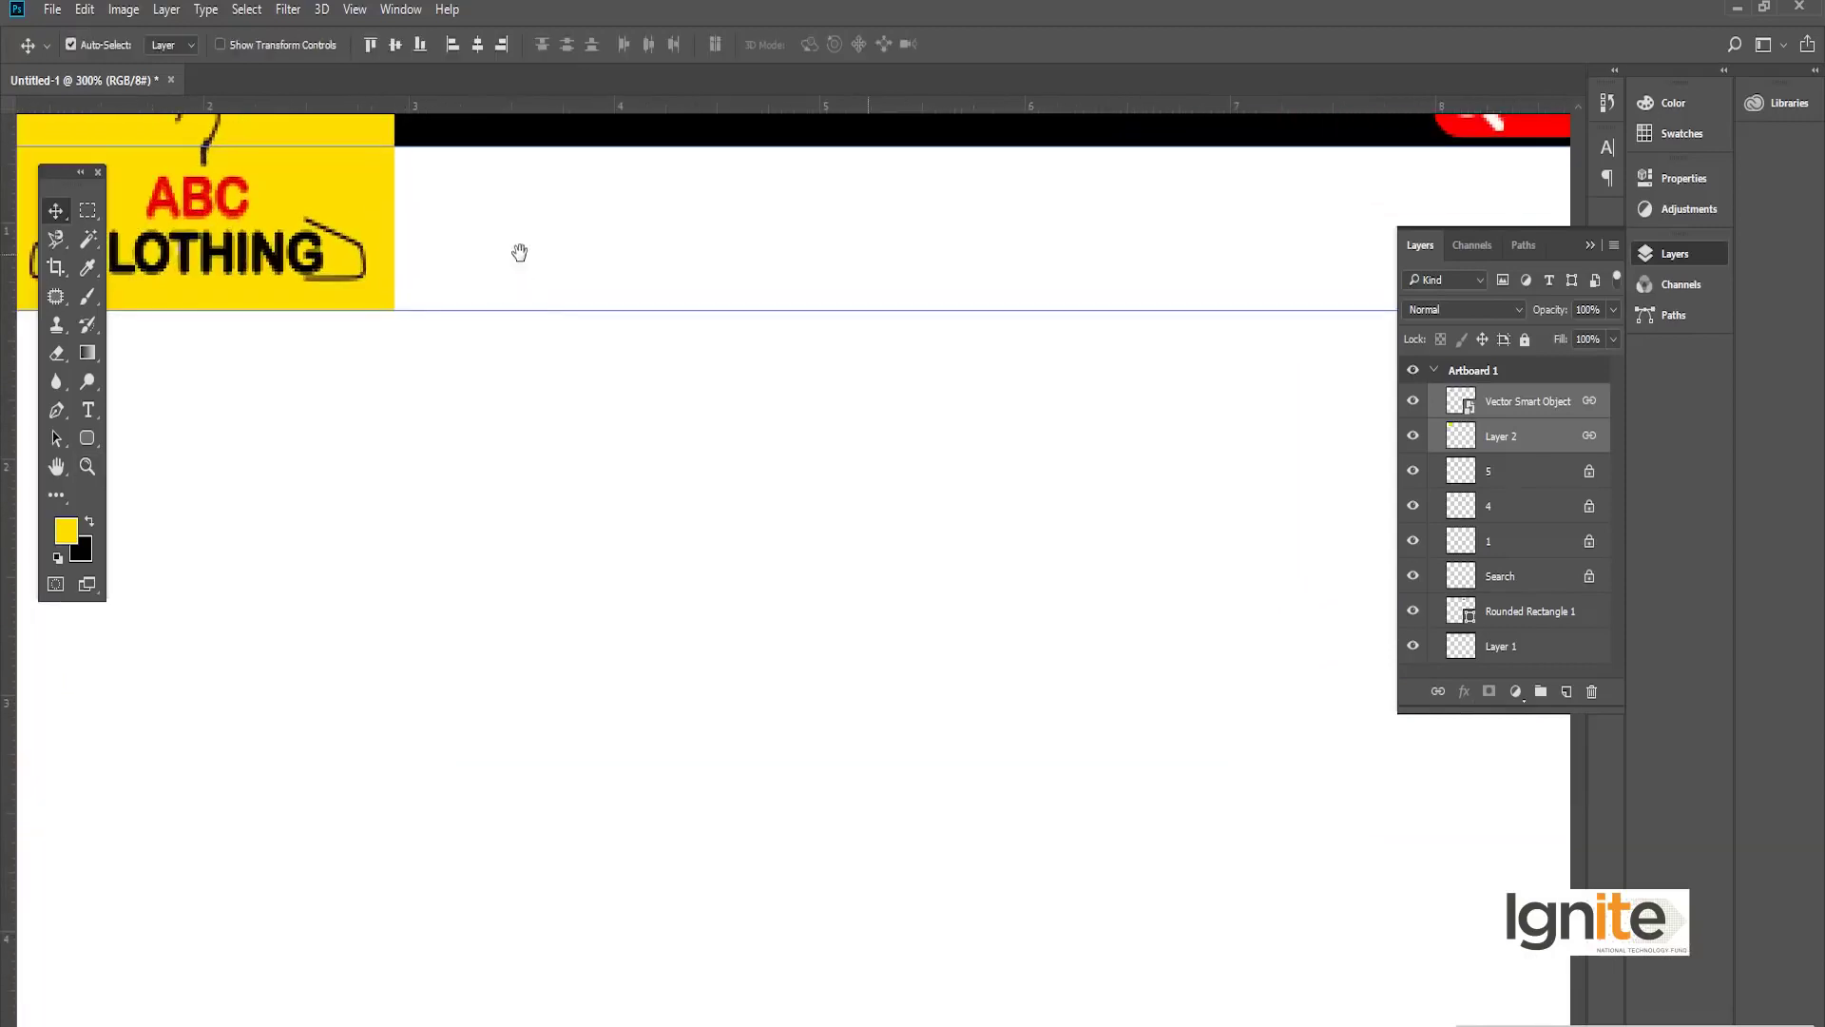
{"action": "left_click_drag", "start_coordinate": [518, 253], "coordinate": [542, 304]}
{"action": "left_click", "coordinate": [512, 314]}
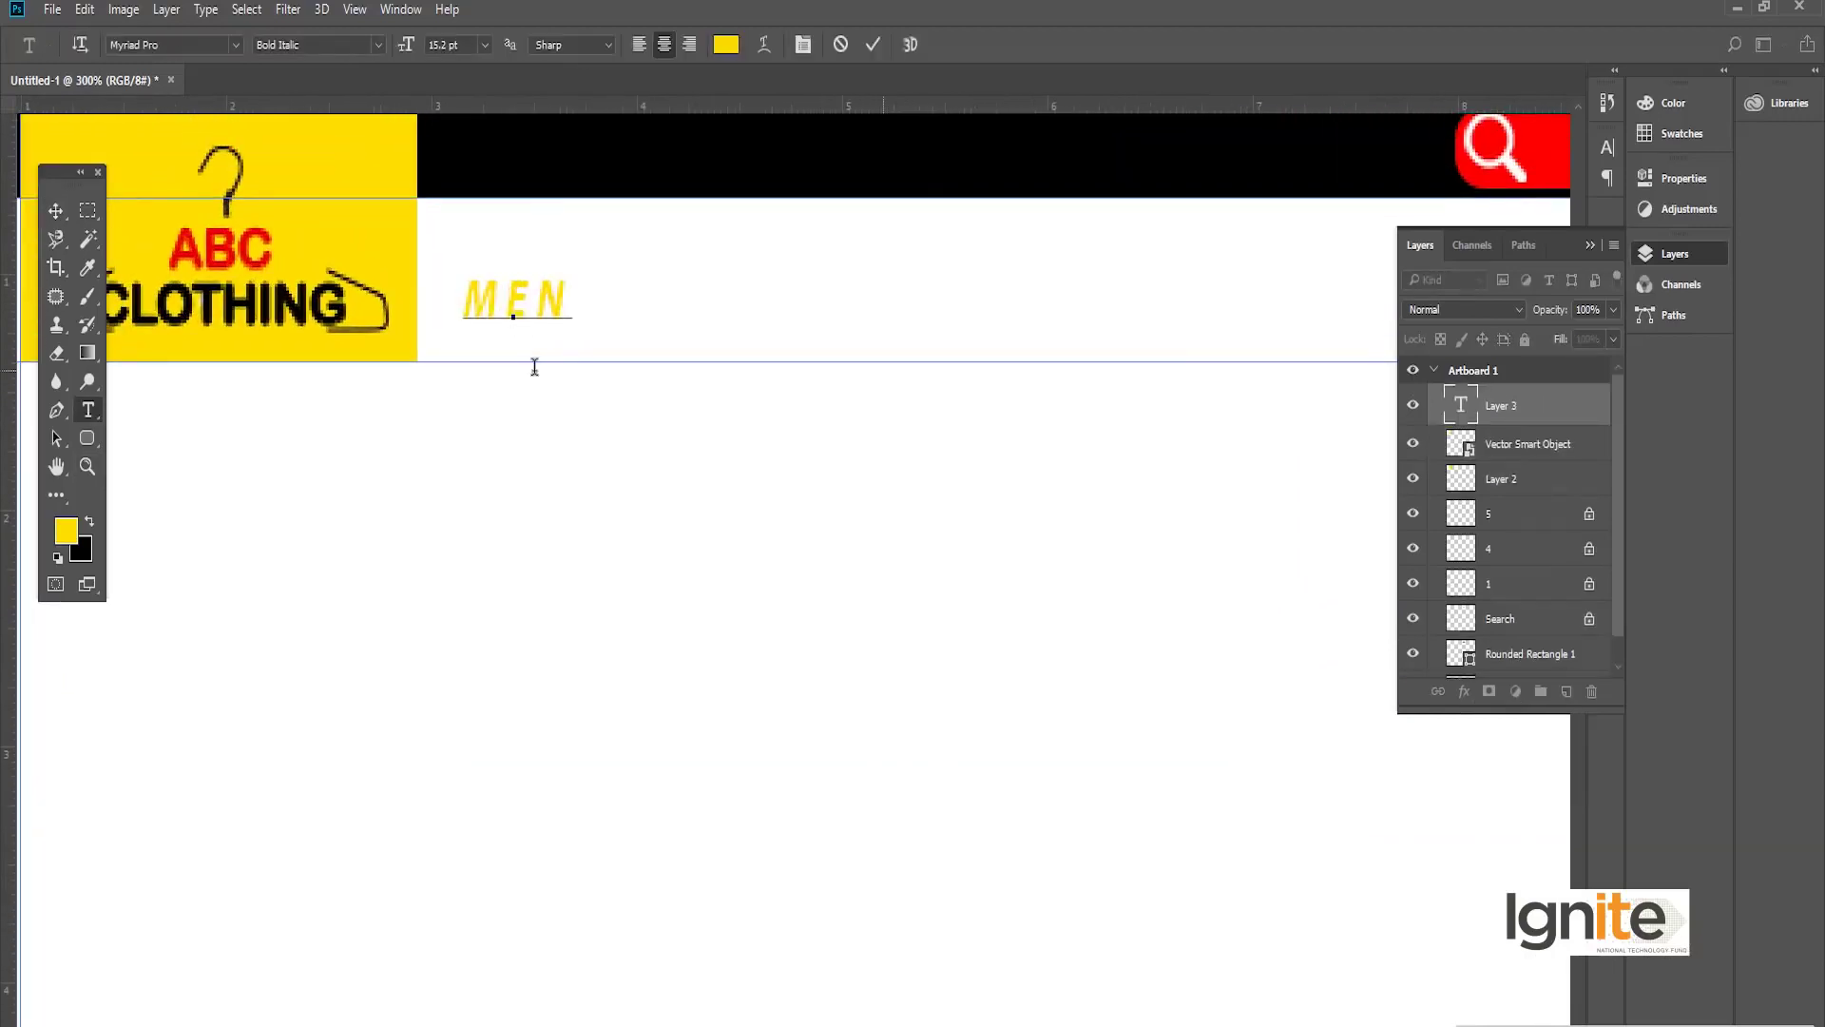
{"action": "left_click", "coordinate": [55, 210]}
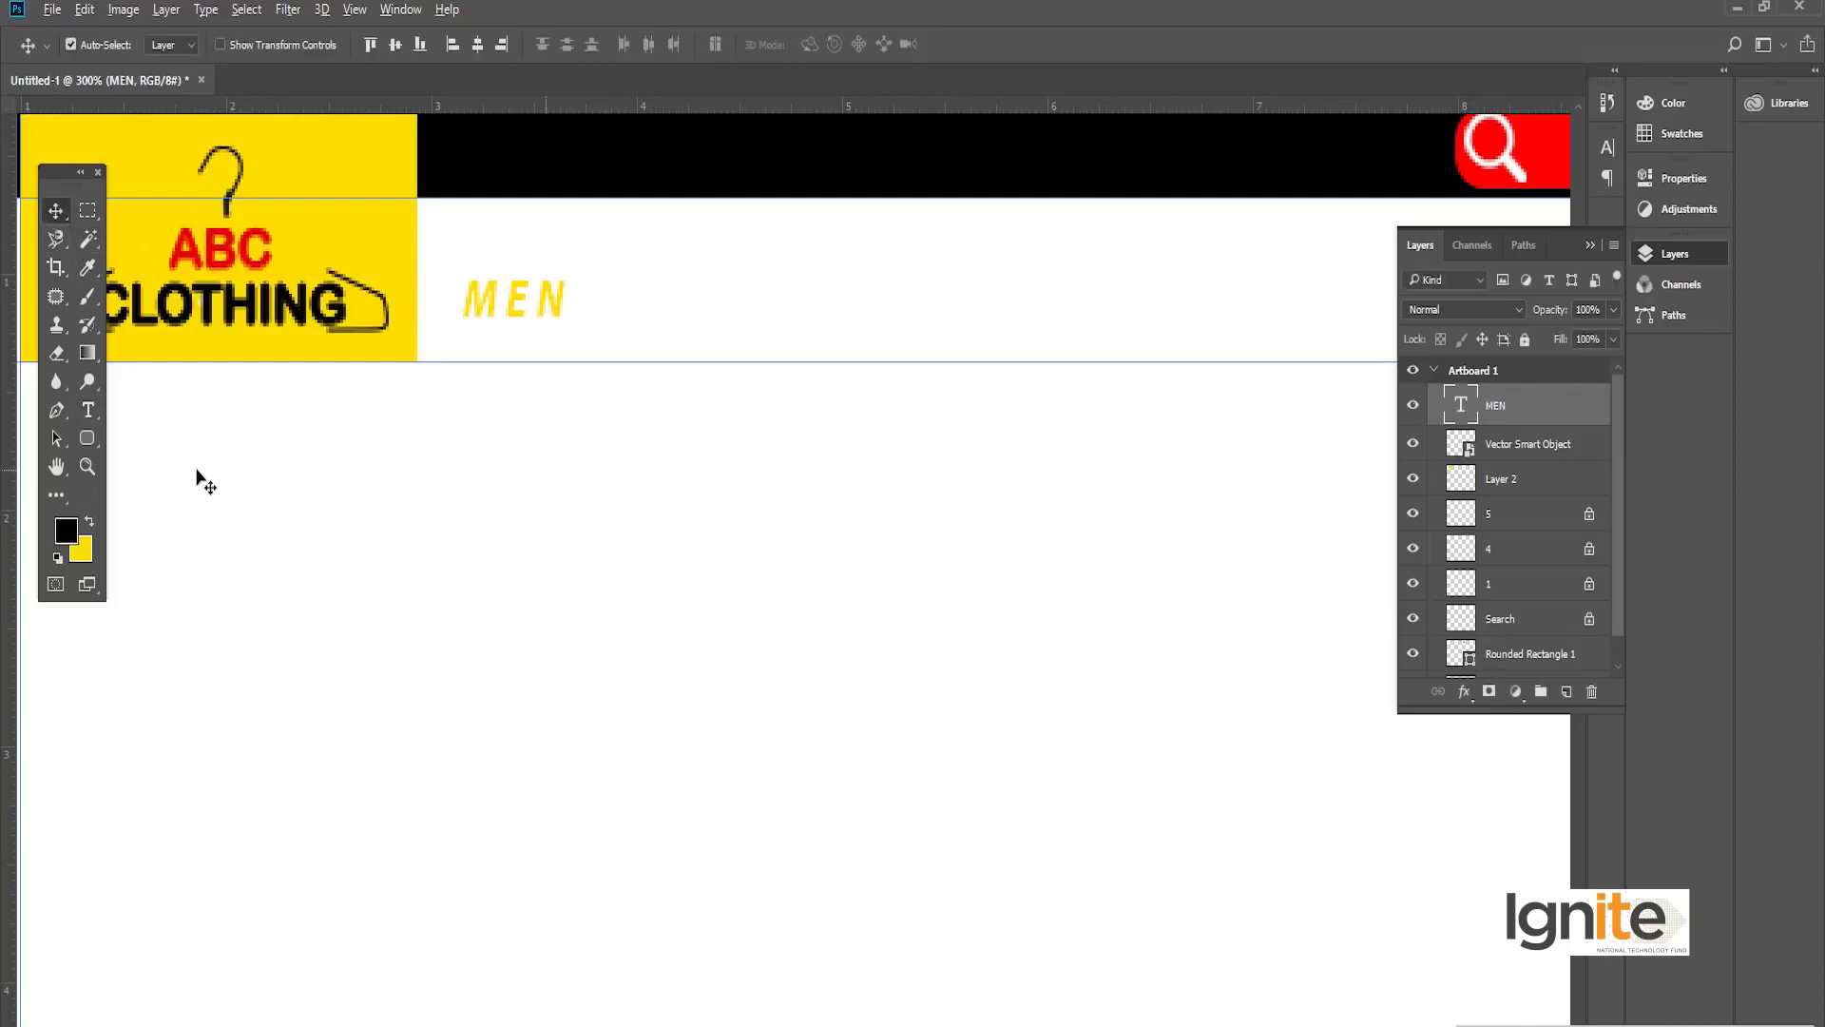
Step: Recolor the MEN text black and enlarge it to about 18.28 pt, seated on the guide level with the logo block's lower edge
{"action": "left_click_drag", "start_coordinate": [526, 323], "coordinate": [534, 353]}
{"action": "key", "text": "ctrl+t"}
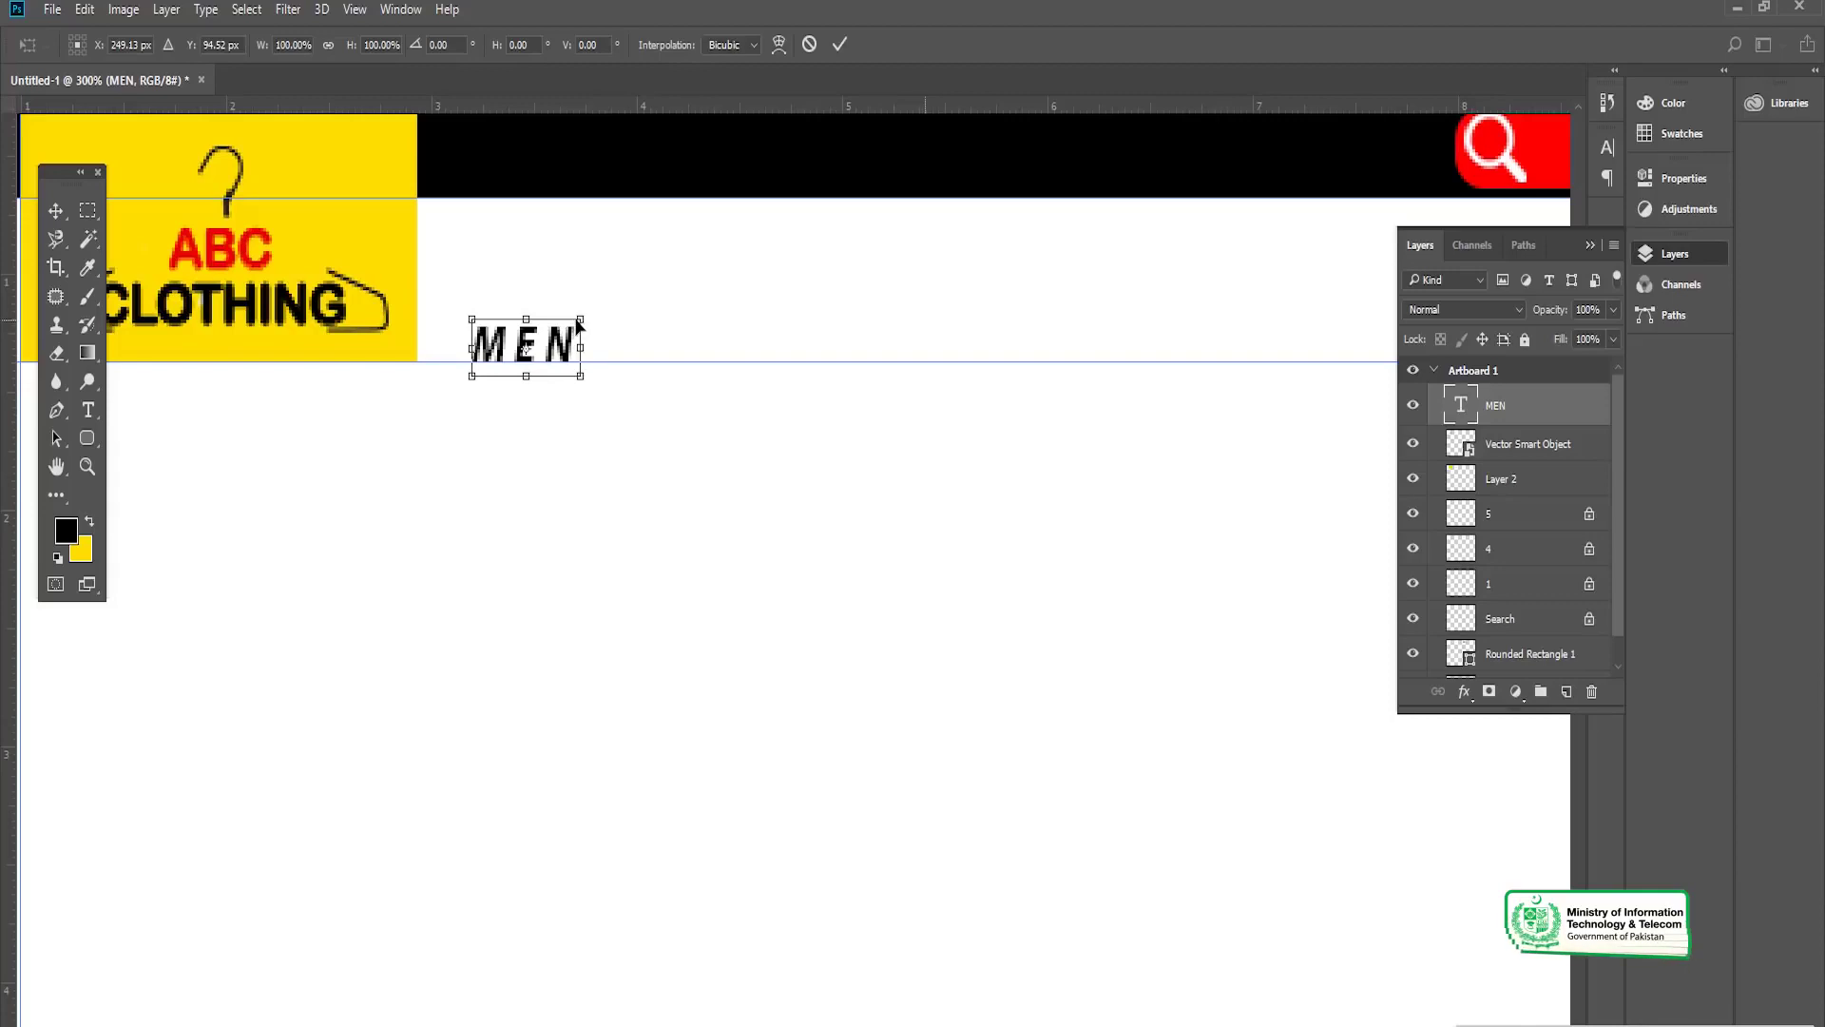
{"action": "left_click_drag", "start_coordinate": [593, 313], "coordinate": [599, 311]}
{"action": "key", "text": "Return"}
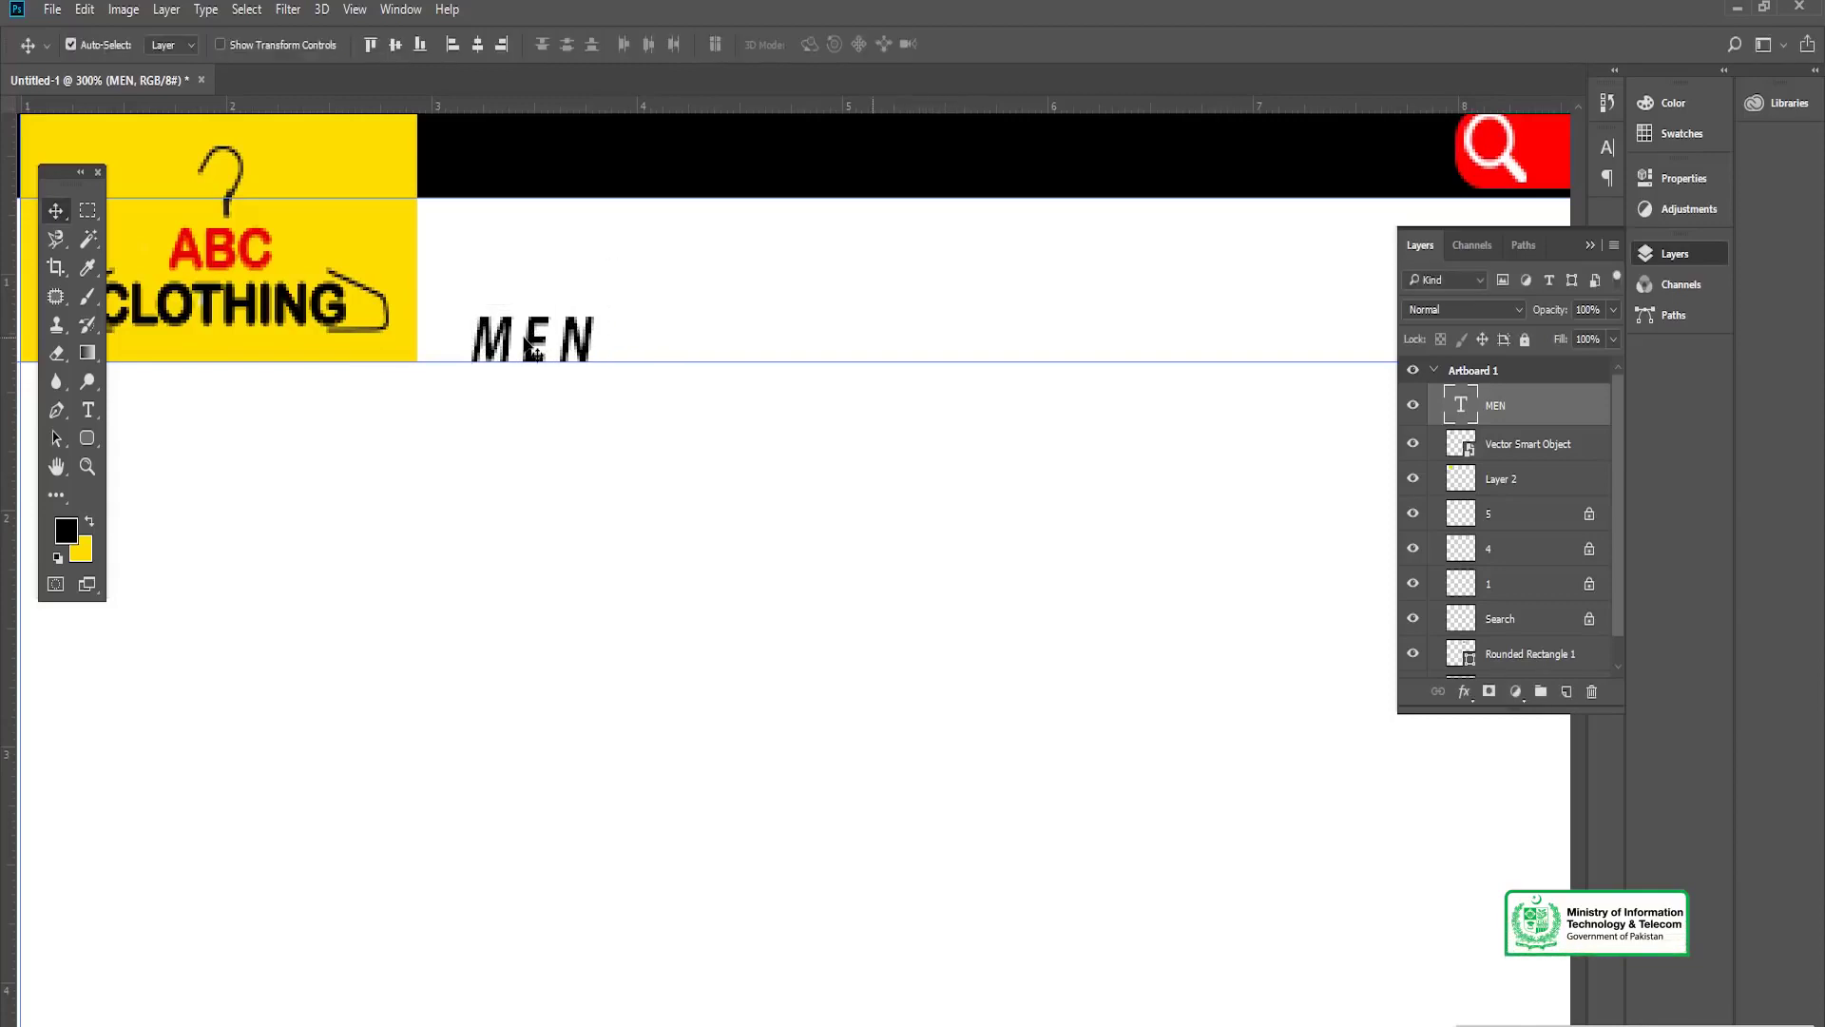
Step: Duplicate the MEN text to the right on the same line and change the copy to "WOMEN"
{"action": "left_click_drag", "start_coordinate": [537, 347], "coordinate": [726, 348]}
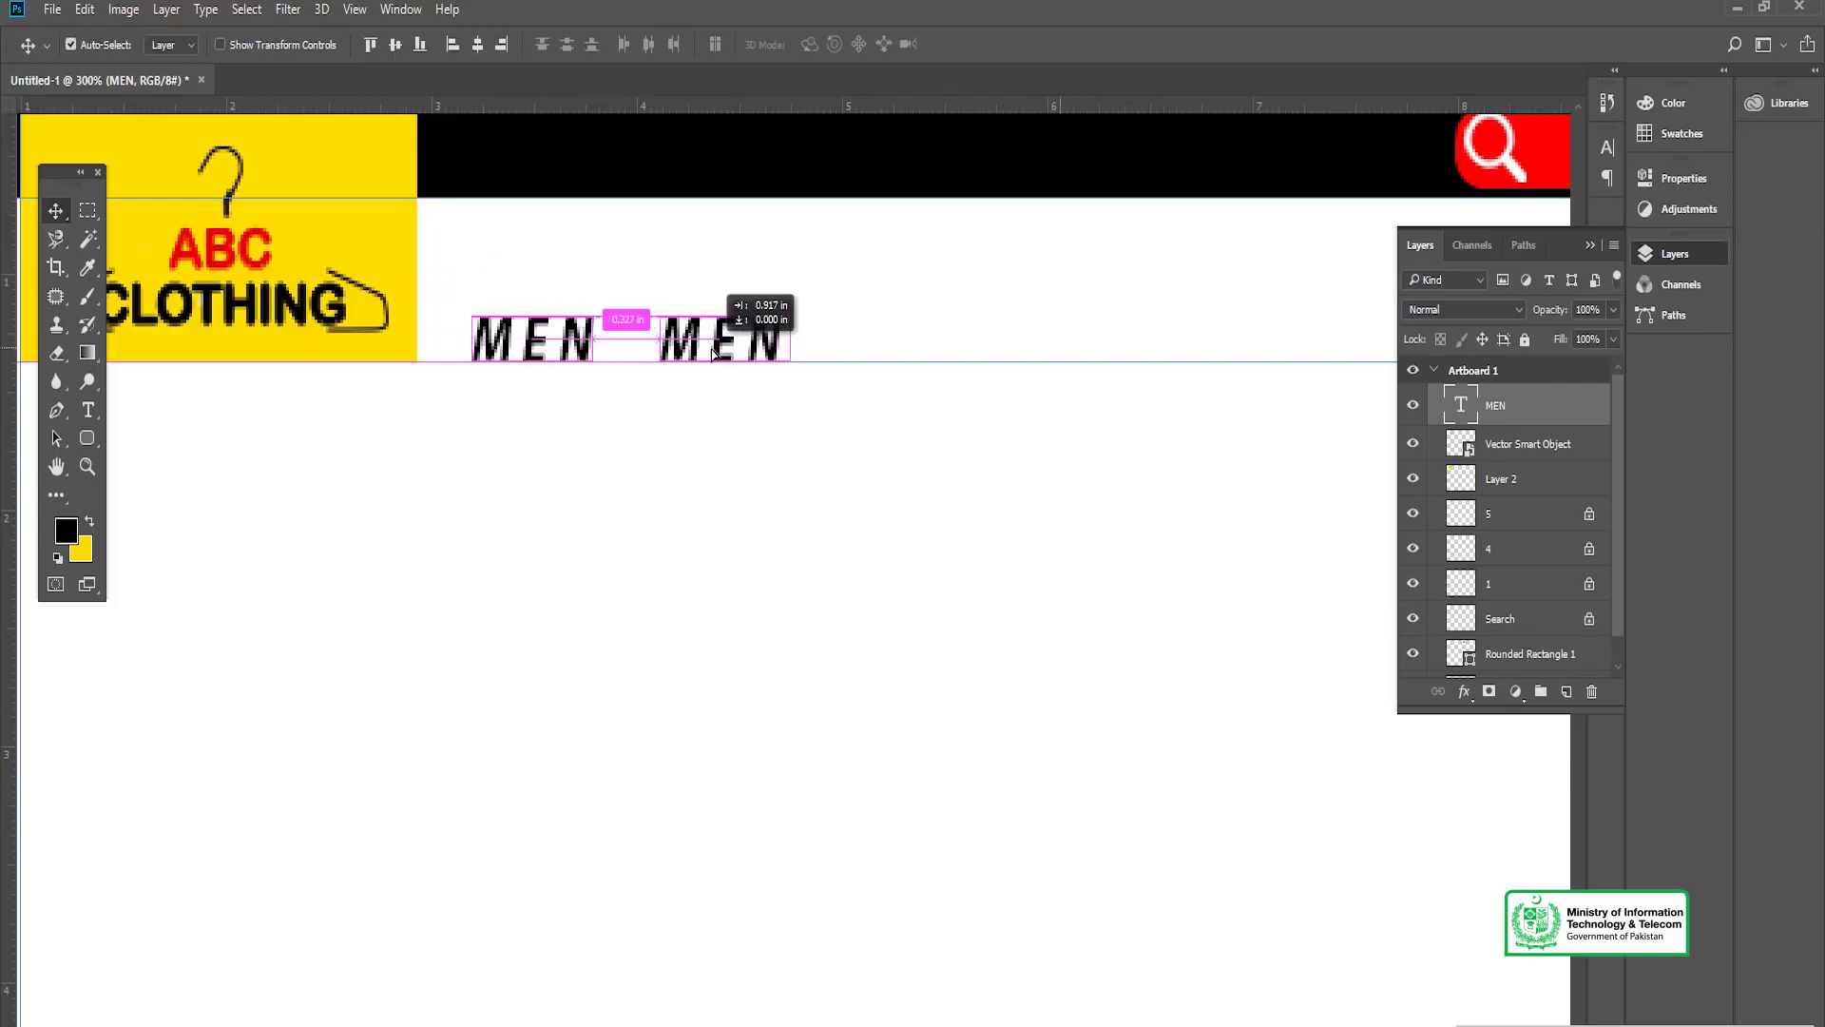
{"action": "key", "text": "t"}
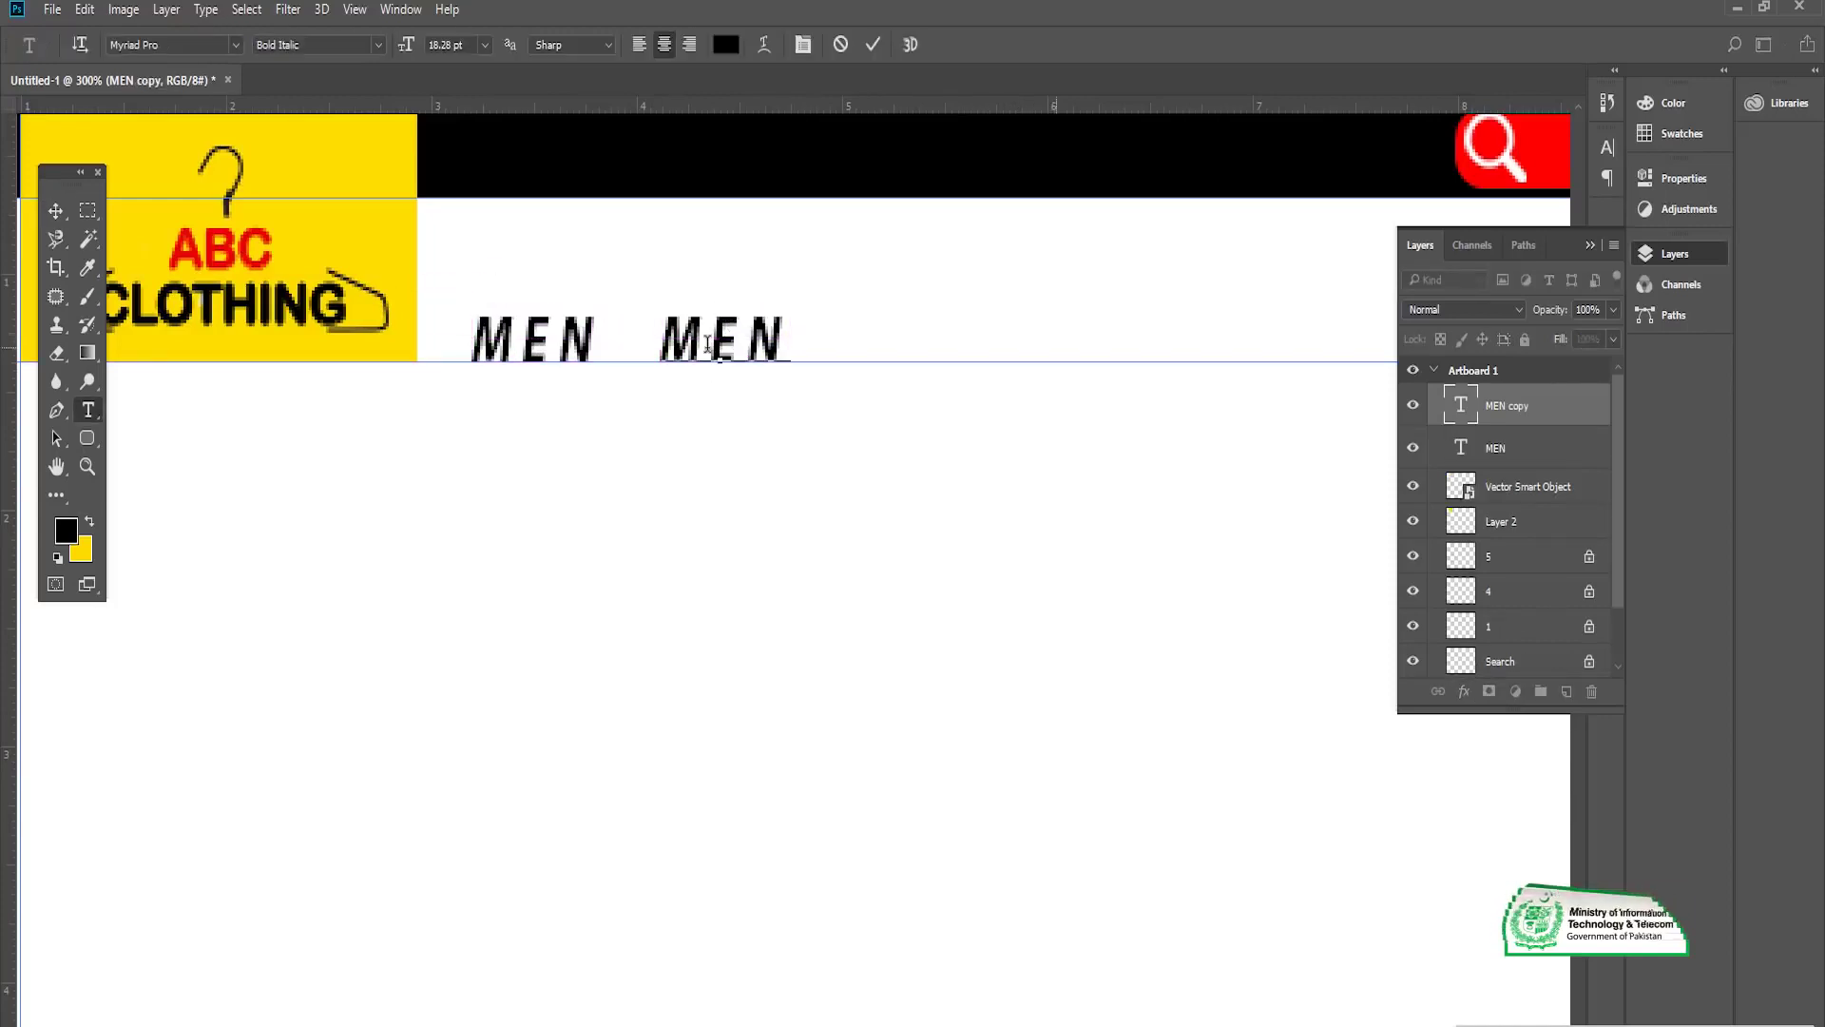
{"action": "left_click", "coordinate": [708, 345]}
{"action": "key", "text": "BackSpace"}
{"action": "type", "text": "w"}
{"action": "key", "text": "BackSpace"}
{"action": "type", "text": "WOM"}
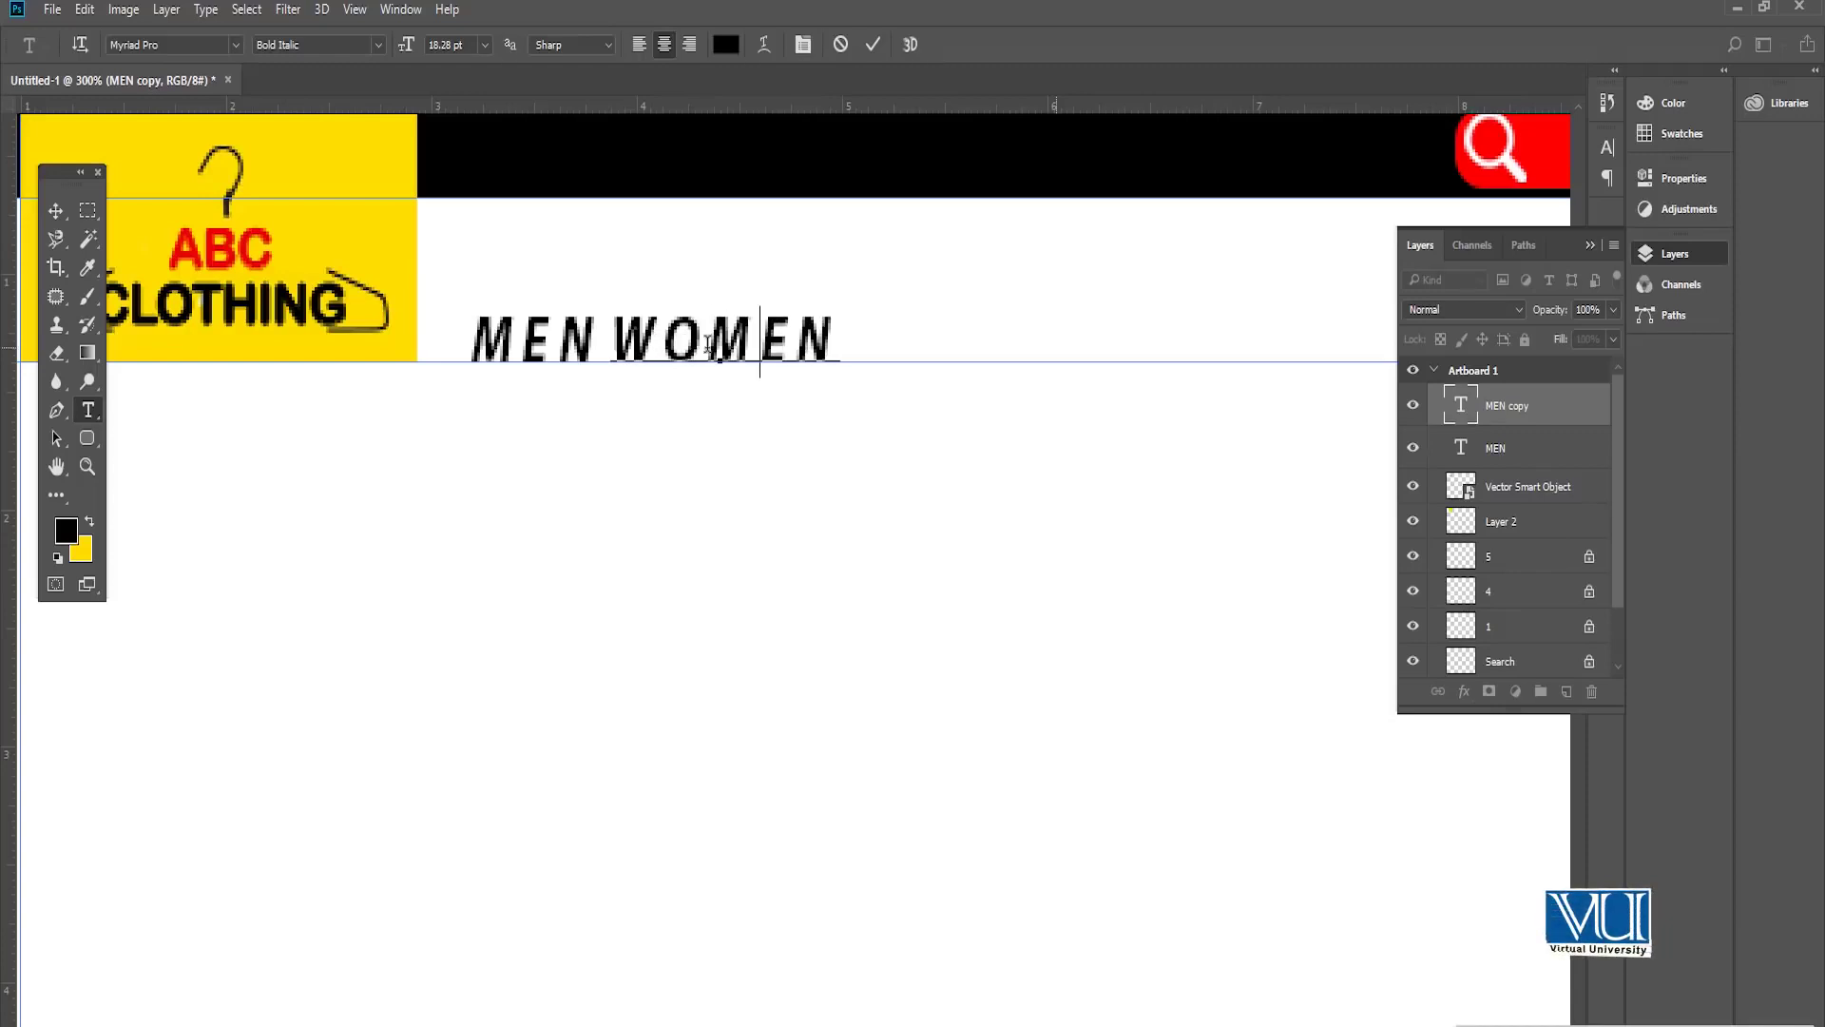
Step: Duplicate the WOMEN text to the right on the same line and change the copy to "KID'S"
{"action": "left_click", "coordinate": [59, 210]}
{"action": "left_click_drag", "start_coordinate": [646, 349], "coordinate": [987, 355]}
{"action": "left_click", "coordinate": [683, 354]}
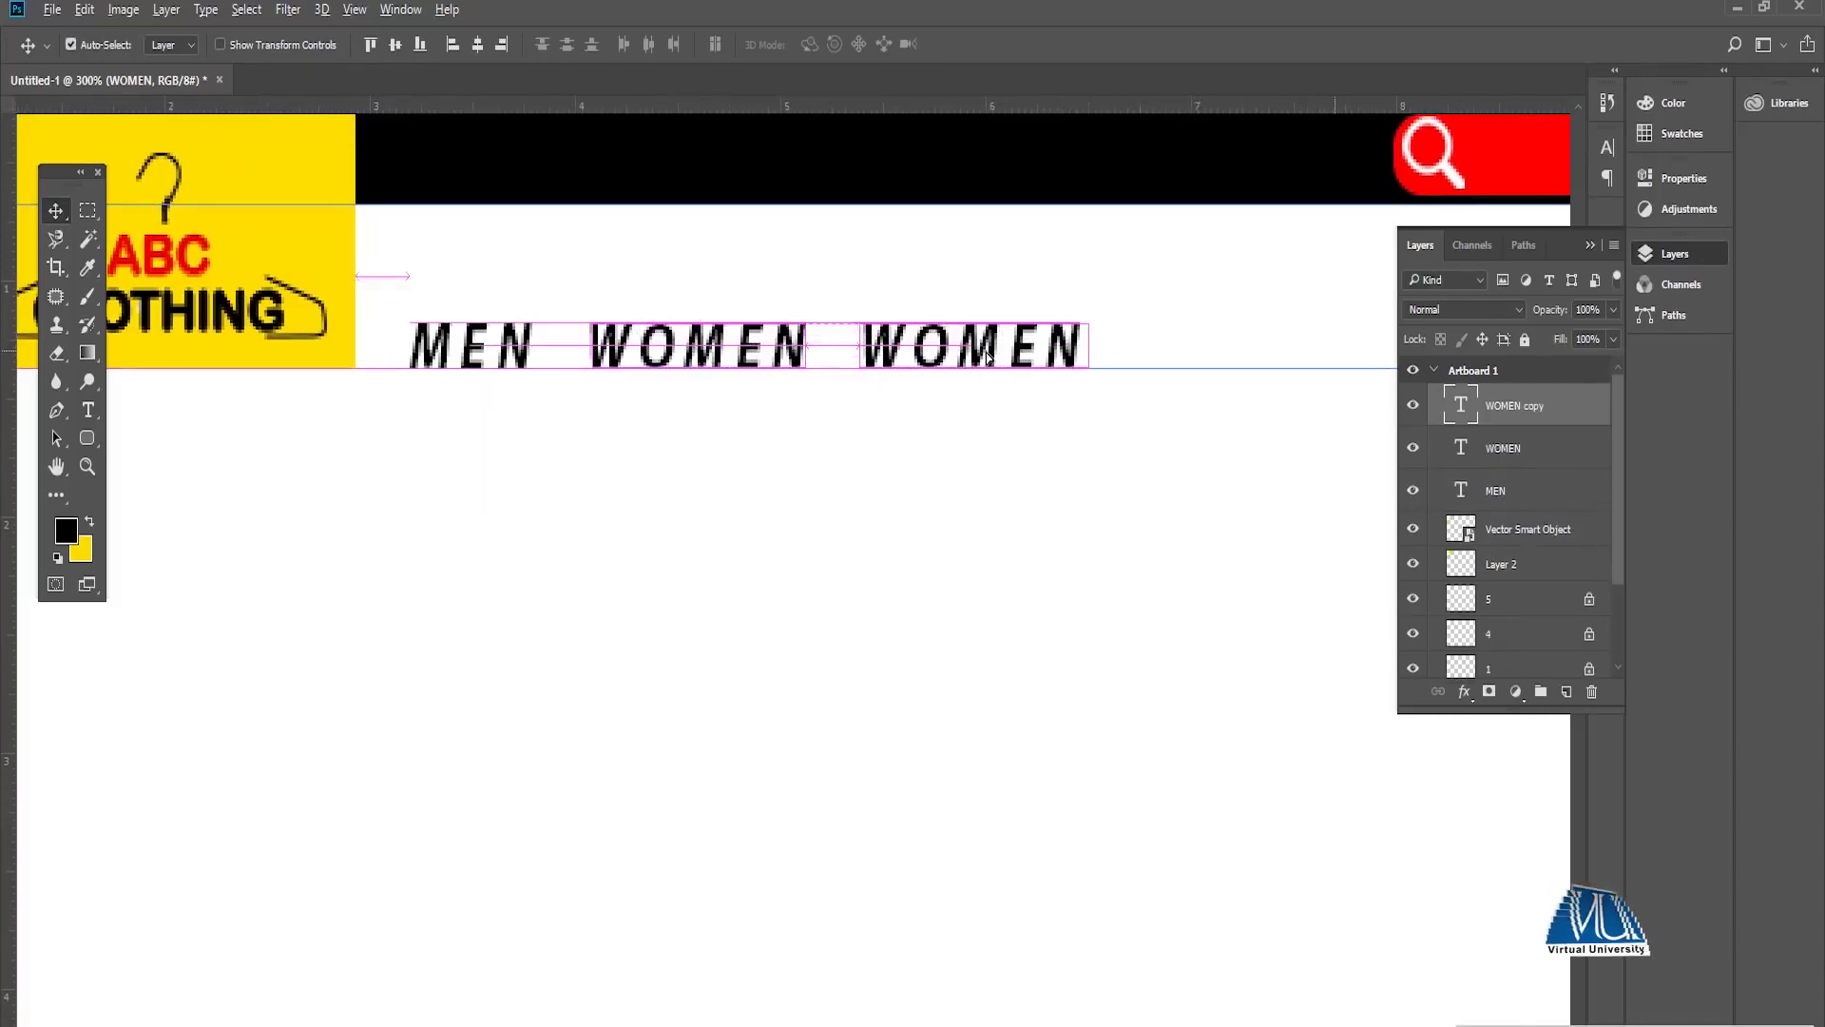
{"action": "double_click", "coordinate": [979, 353]}
{"action": "type", "text": "kl"}
{"action": "type", "text": "D"}
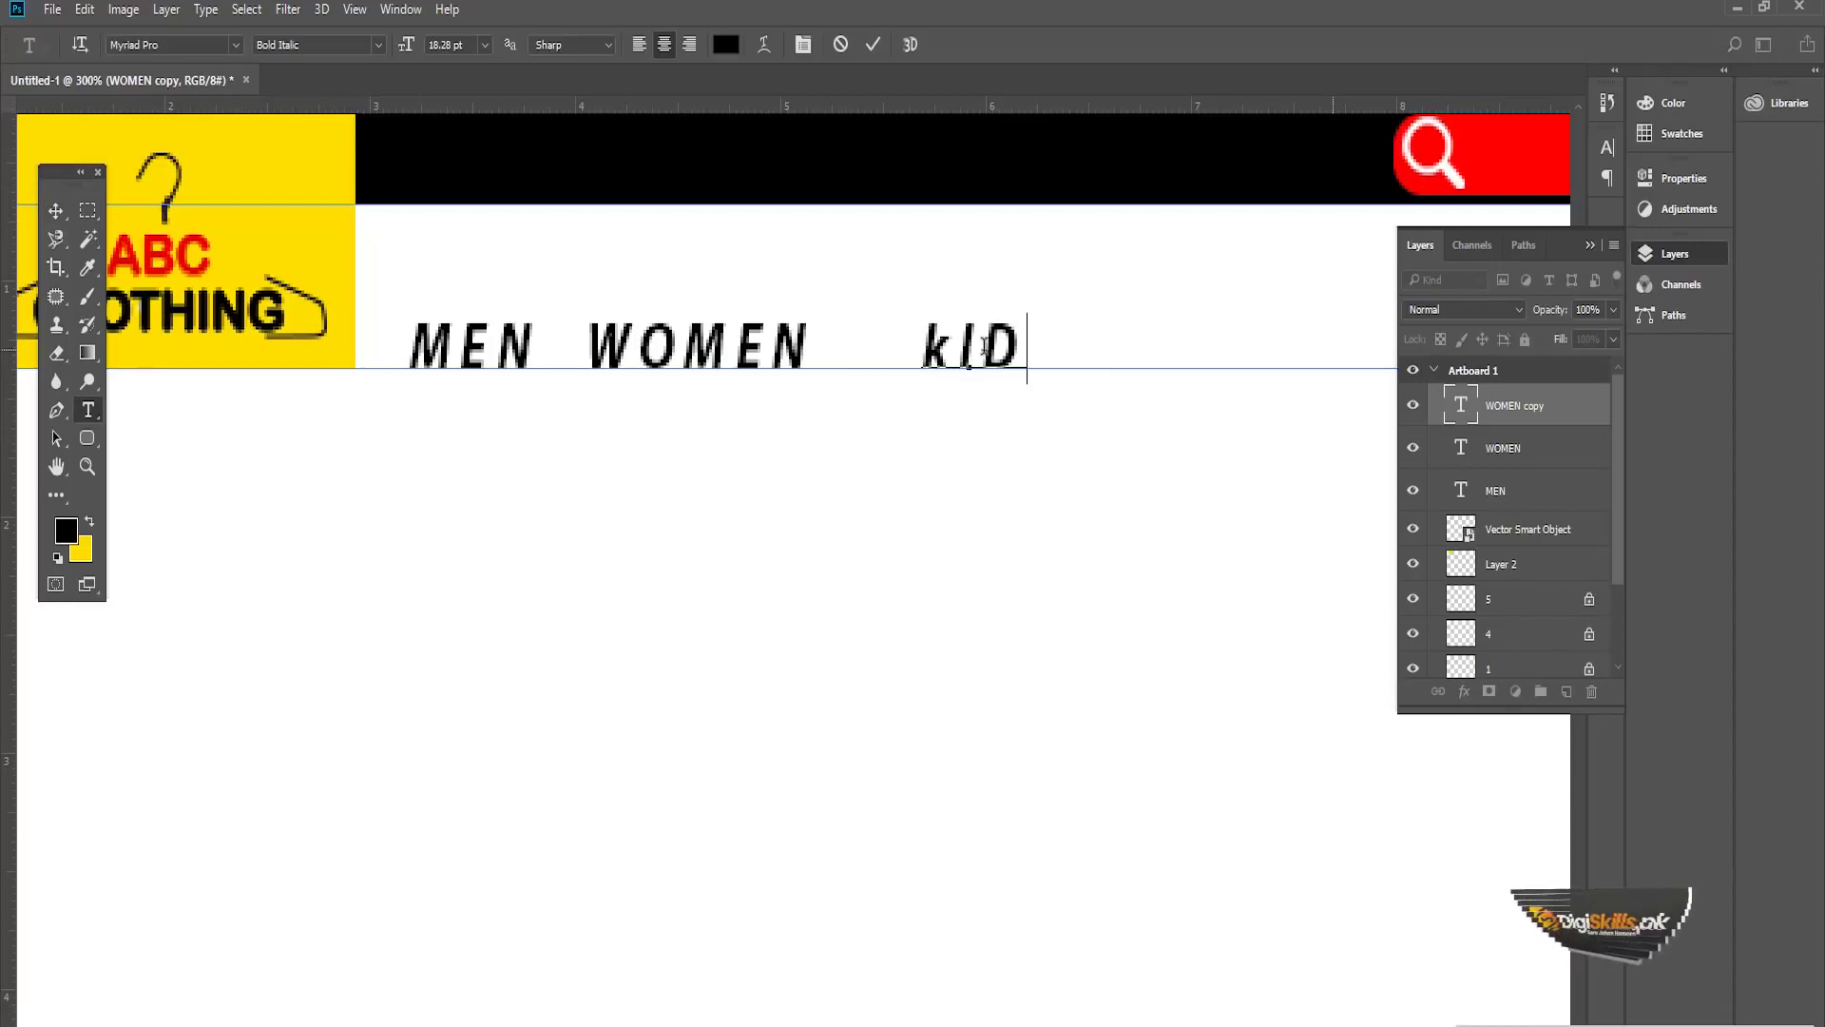
{"action": "key", "text": "BackSpace"}
{"action": "key", "text": "BackSpace"}
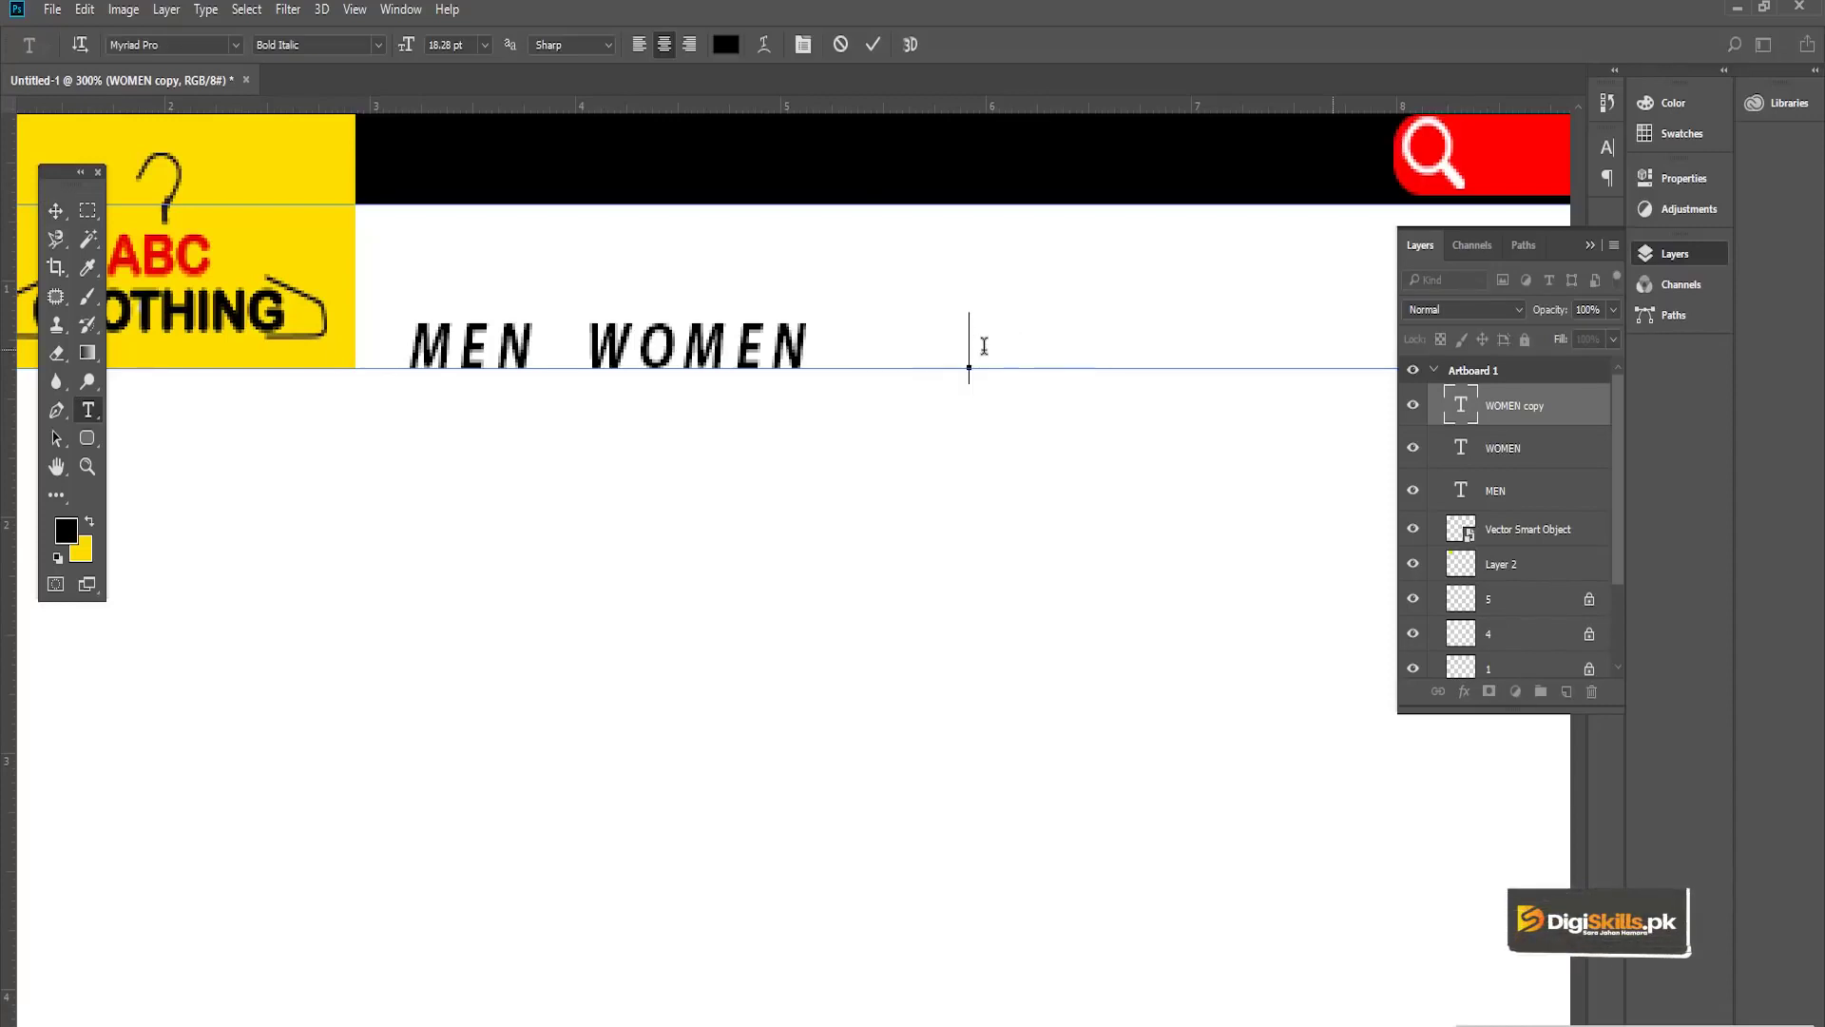
{"action": "type", "text": "ID'S"}
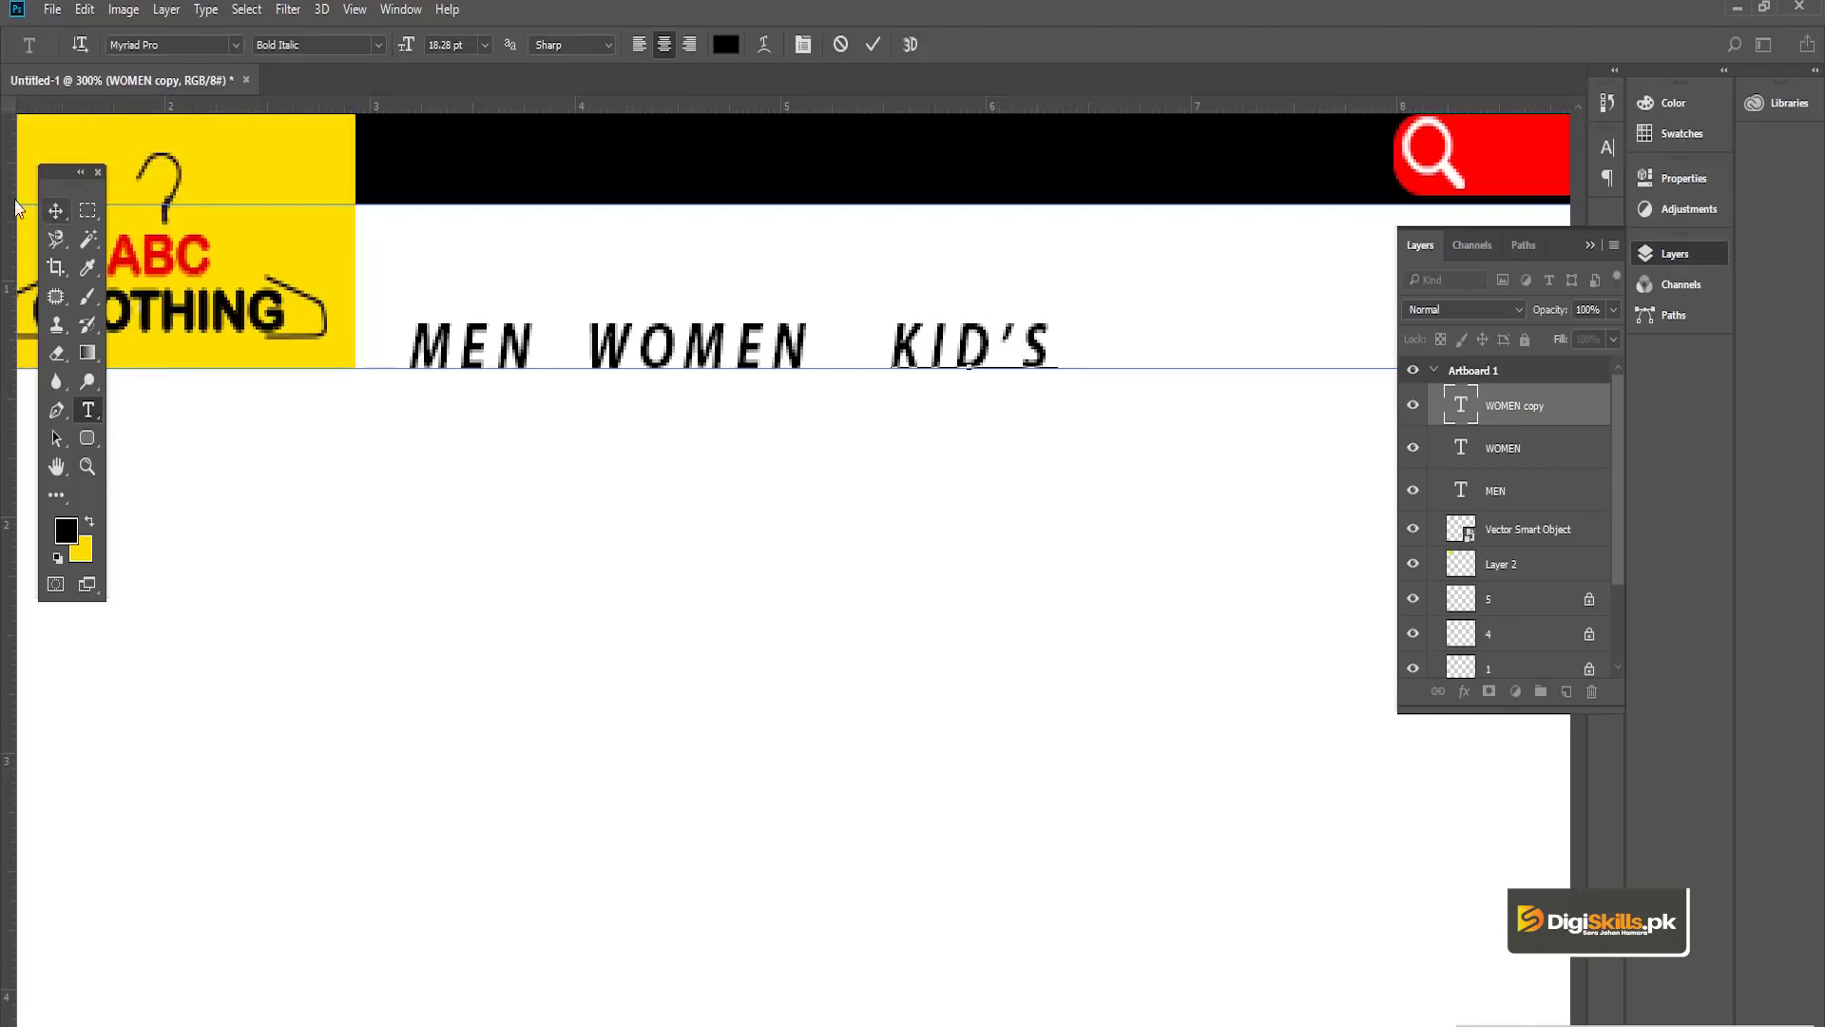
{"action": "left_click", "coordinate": [63, 209]}
Step: Shift the WOMEN and KID'S labels slightly right along the guide to even out the gaps between the navigation labels
{"action": "left_click_drag", "start_coordinate": [591, 319], "coordinate": [475, 338]}
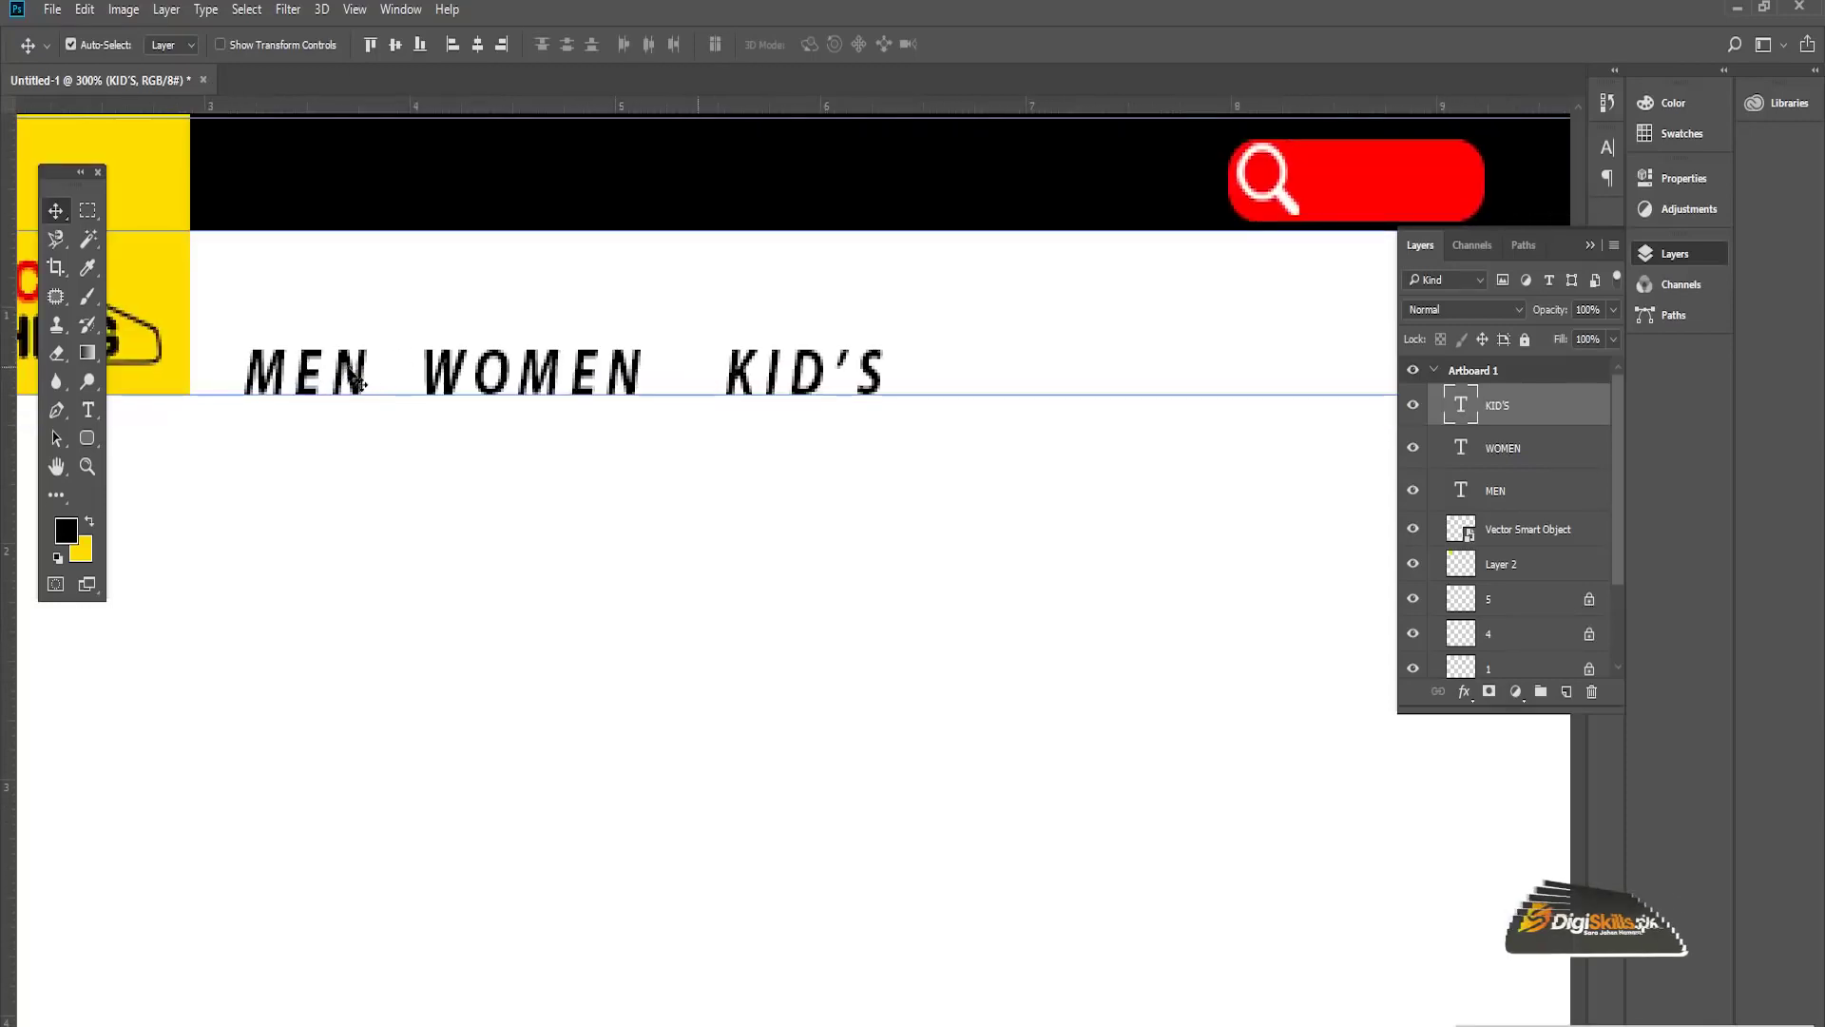
{"action": "left_click", "coordinate": [461, 374]}
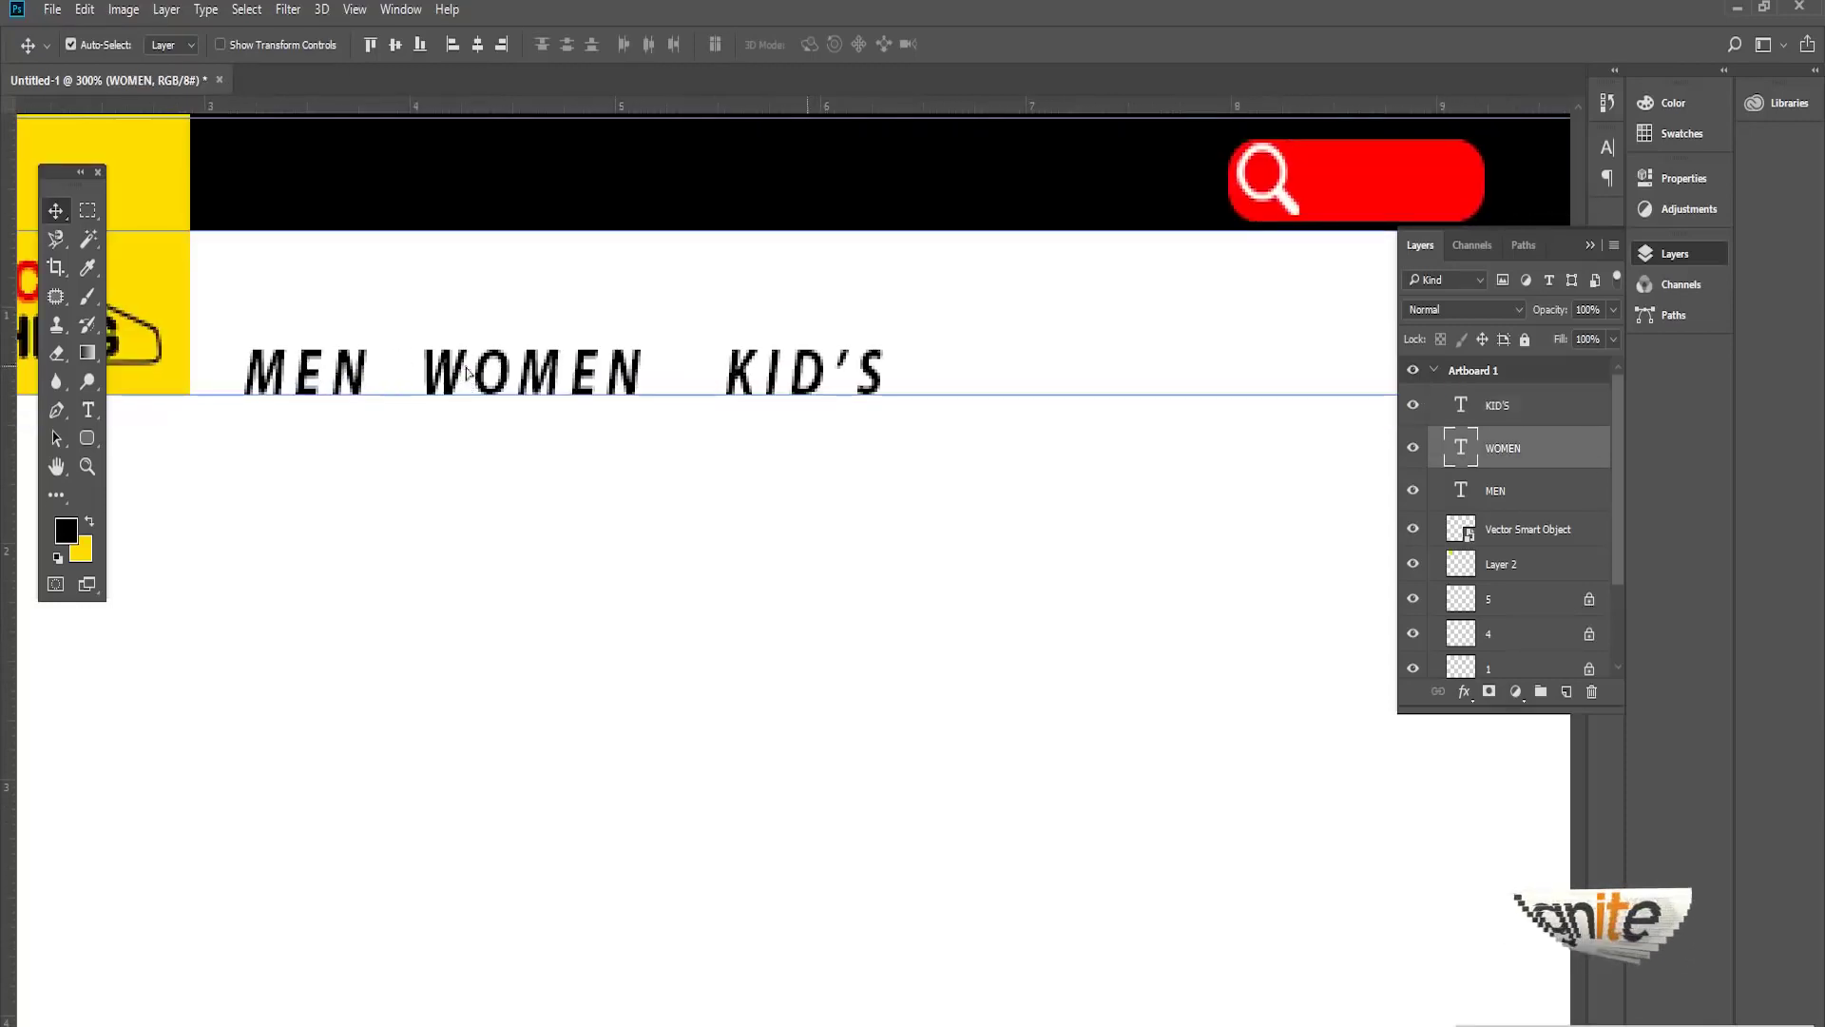
{"action": "left_click_drag", "start_coordinate": [461, 374], "coordinate": [484, 372]}
{"action": "left_click_drag", "start_coordinate": [746, 368], "coordinate": [765, 371]}
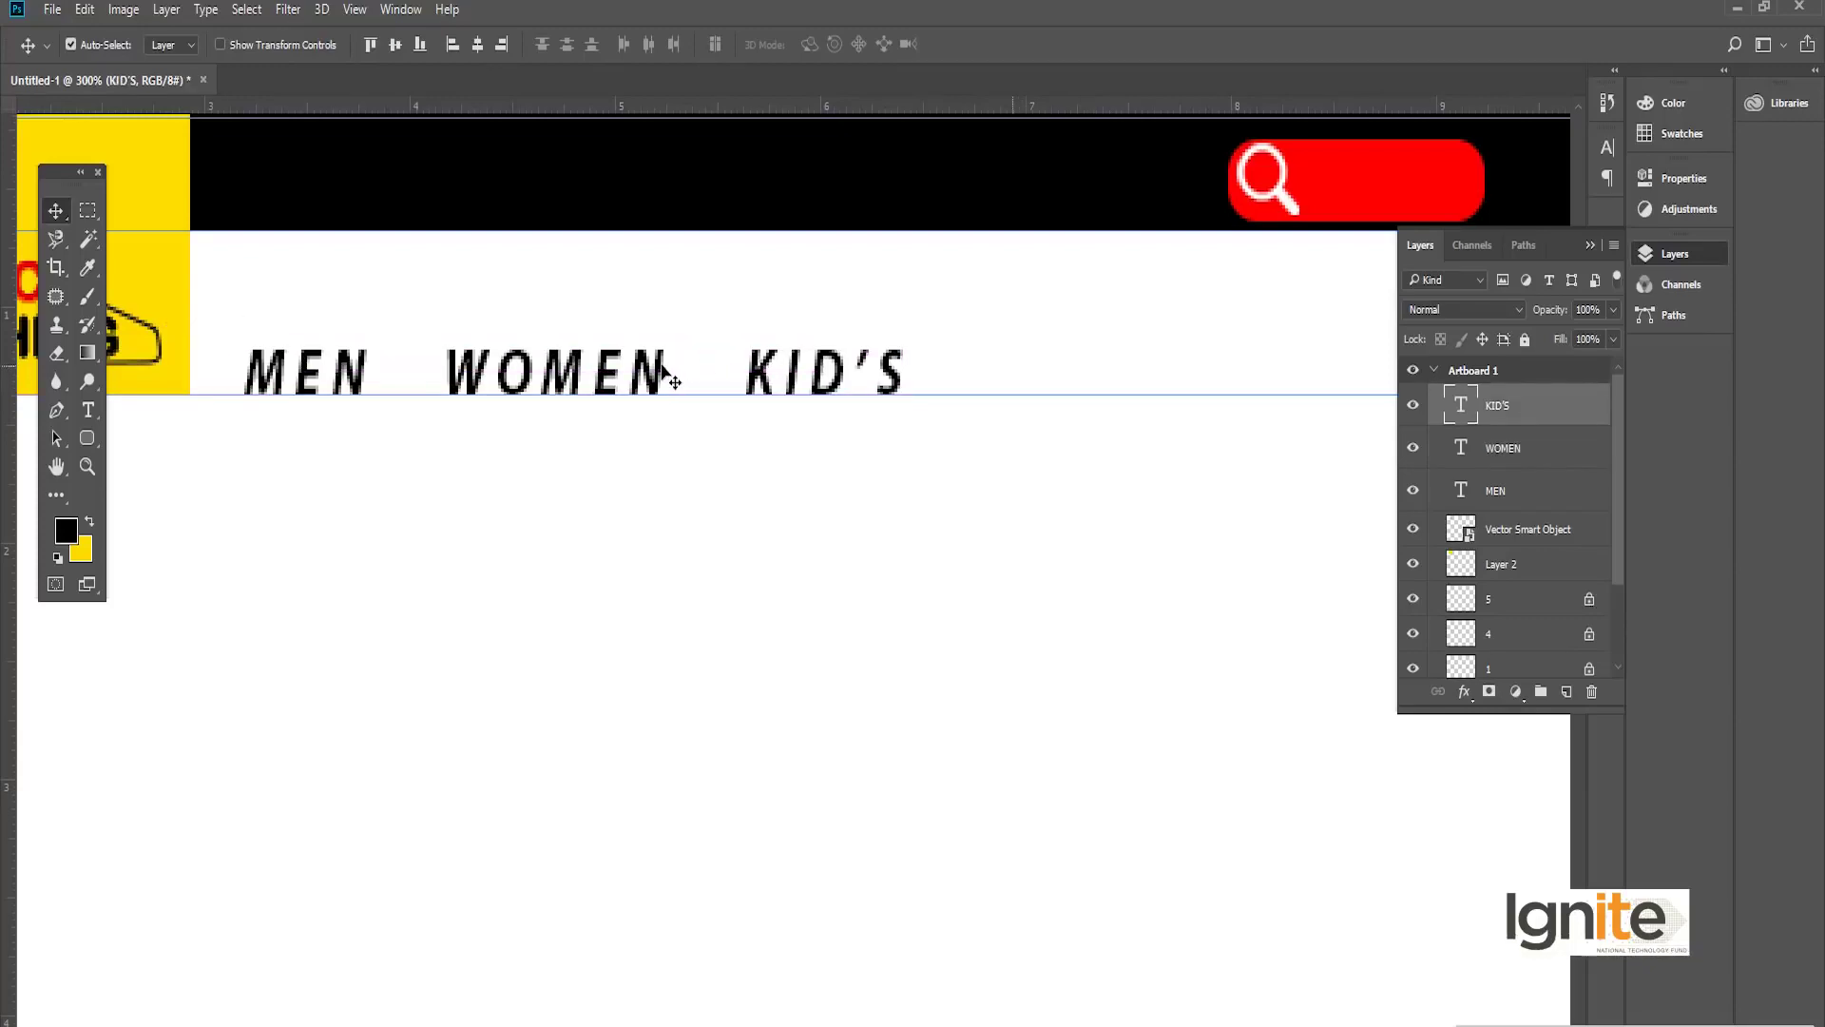
{"action": "left_click", "coordinate": [662, 370]}
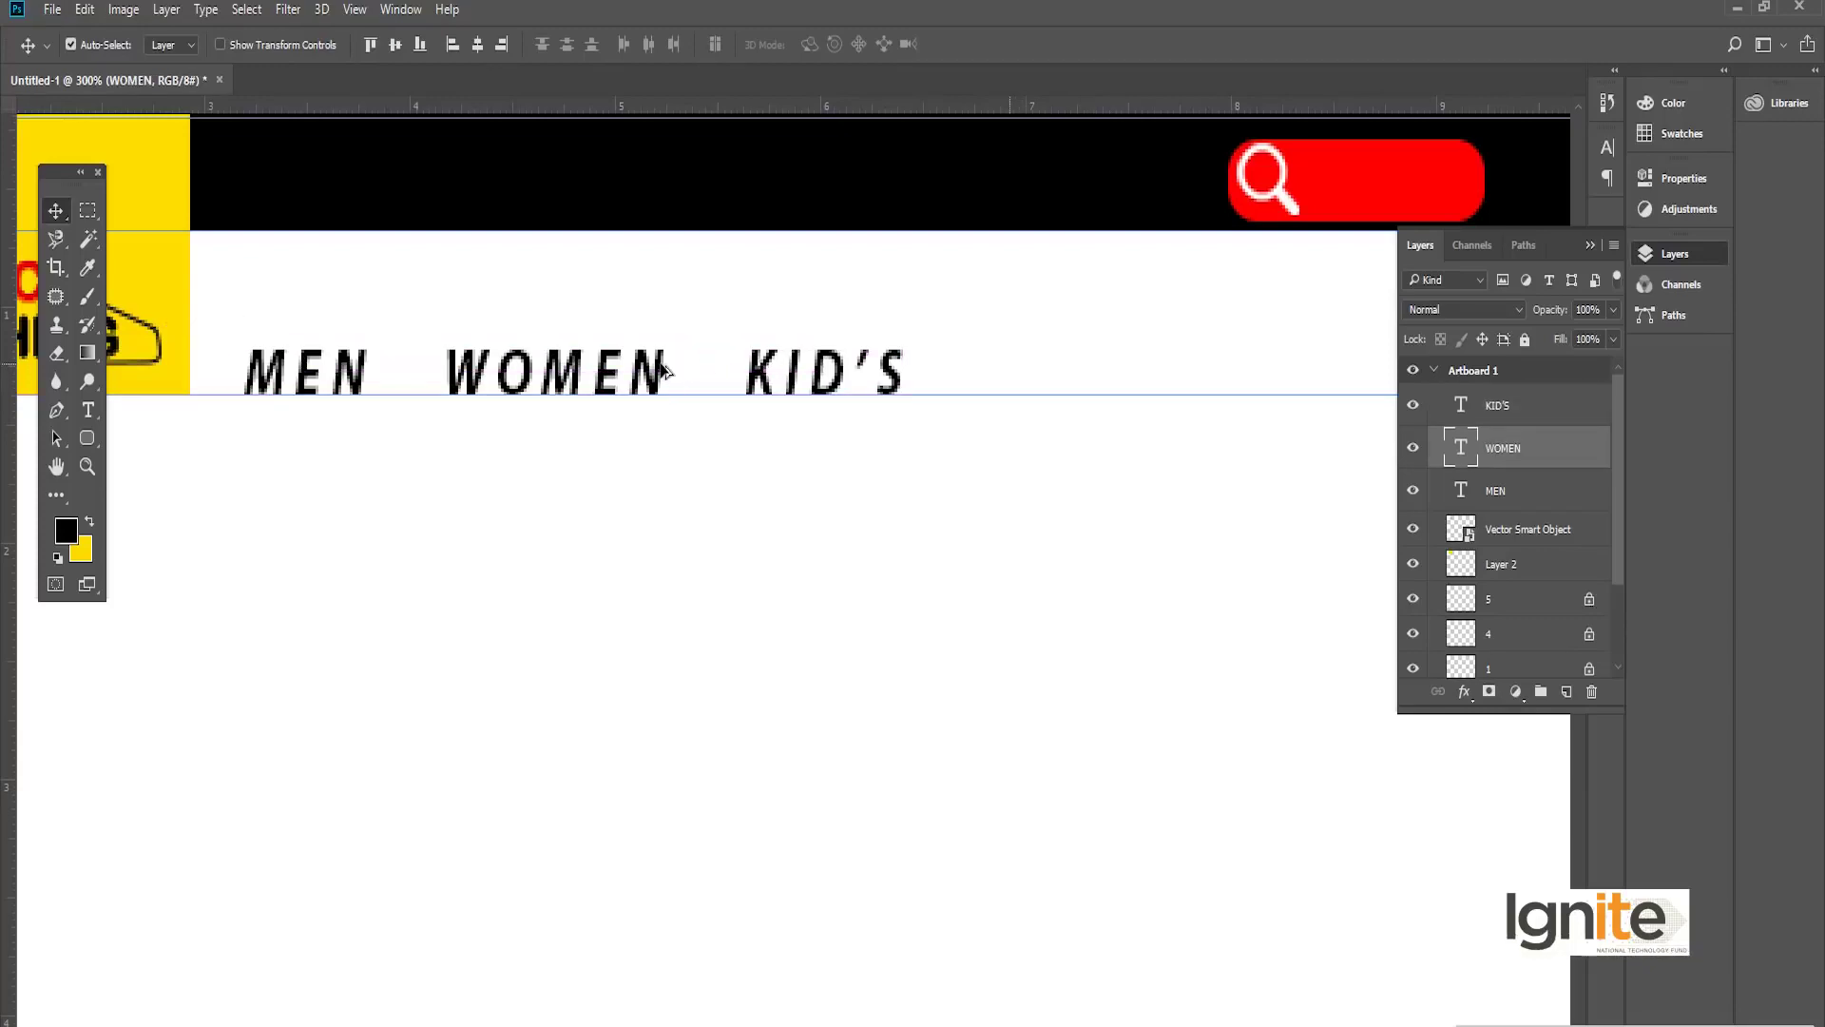
{"action": "left_click_drag", "start_coordinate": [662, 370], "coordinate": [667, 370]}
Step: Duplicate the KID'S text to the right on the same line and change the copy to "NEW ARRIVAL"
{"action": "left_click", "coordinate": [763, 380]}
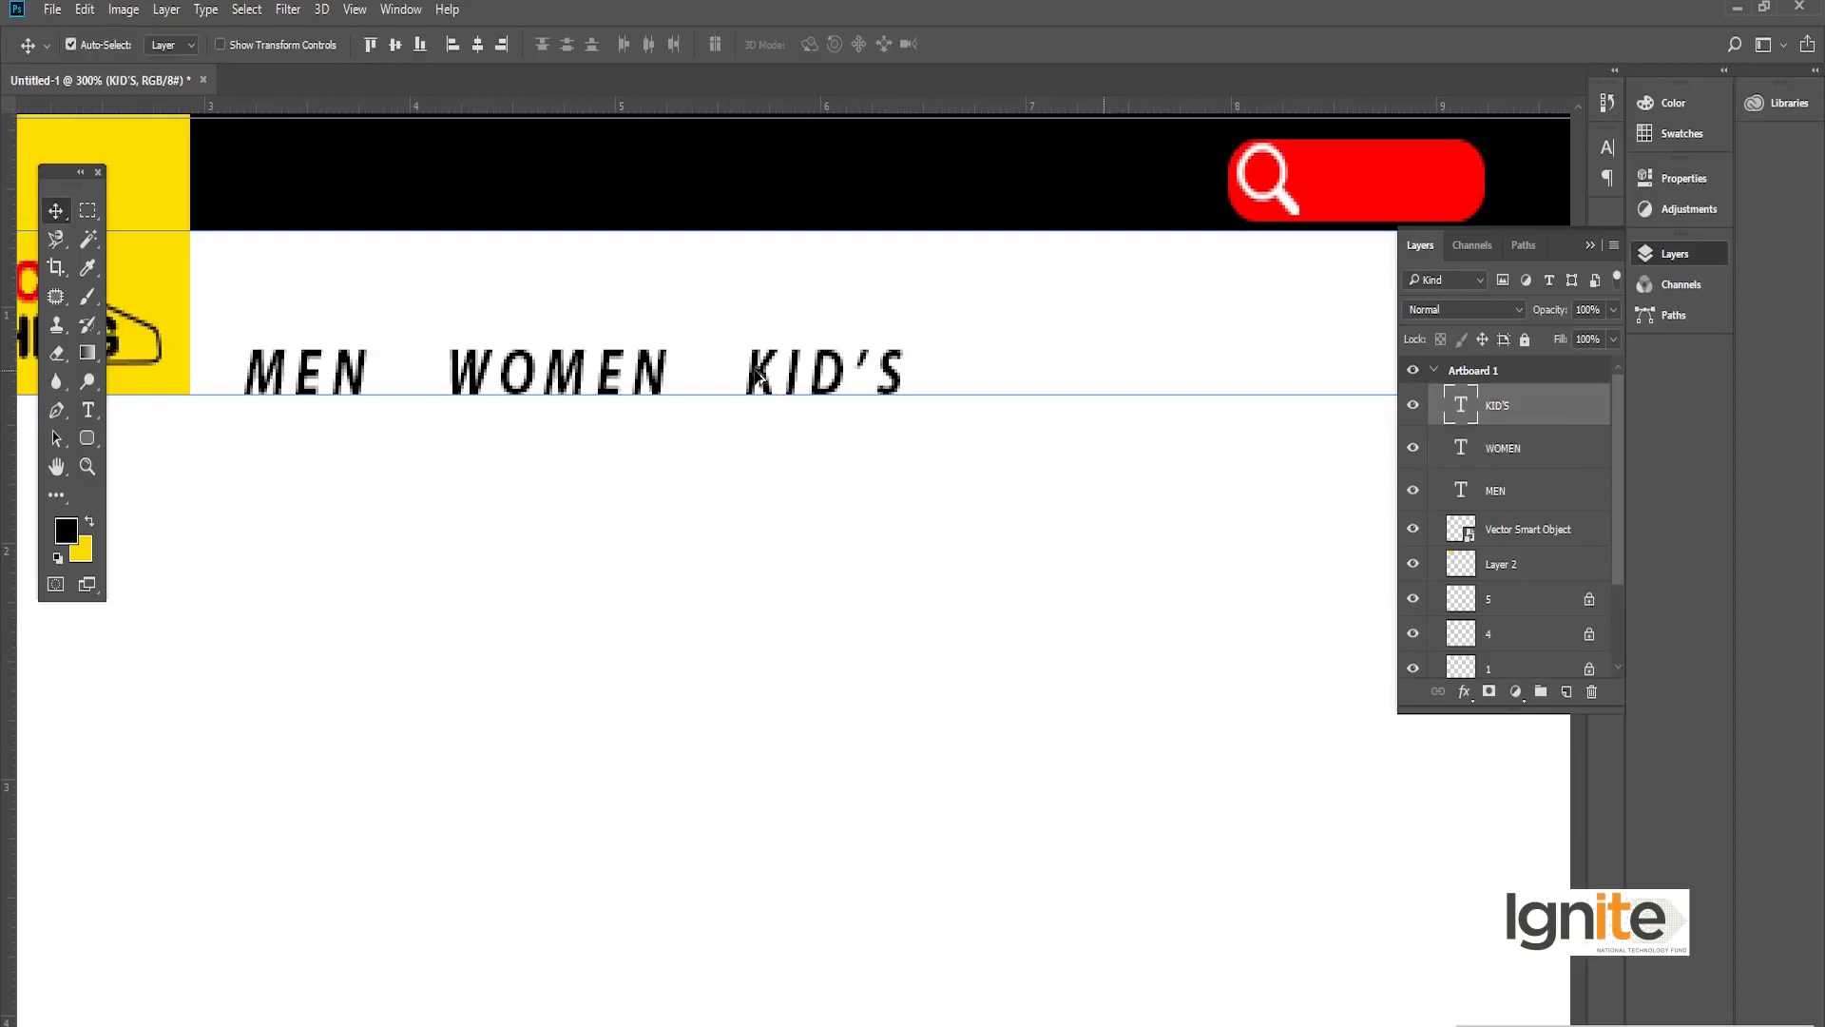
{"action": "left_click_drag", "start_coordinate": [761, 380], "coordinate": [1049, 378]}
{"action": "key", "text": "t"}
{"action": "double_click", "coordinate": [1063, 366]}
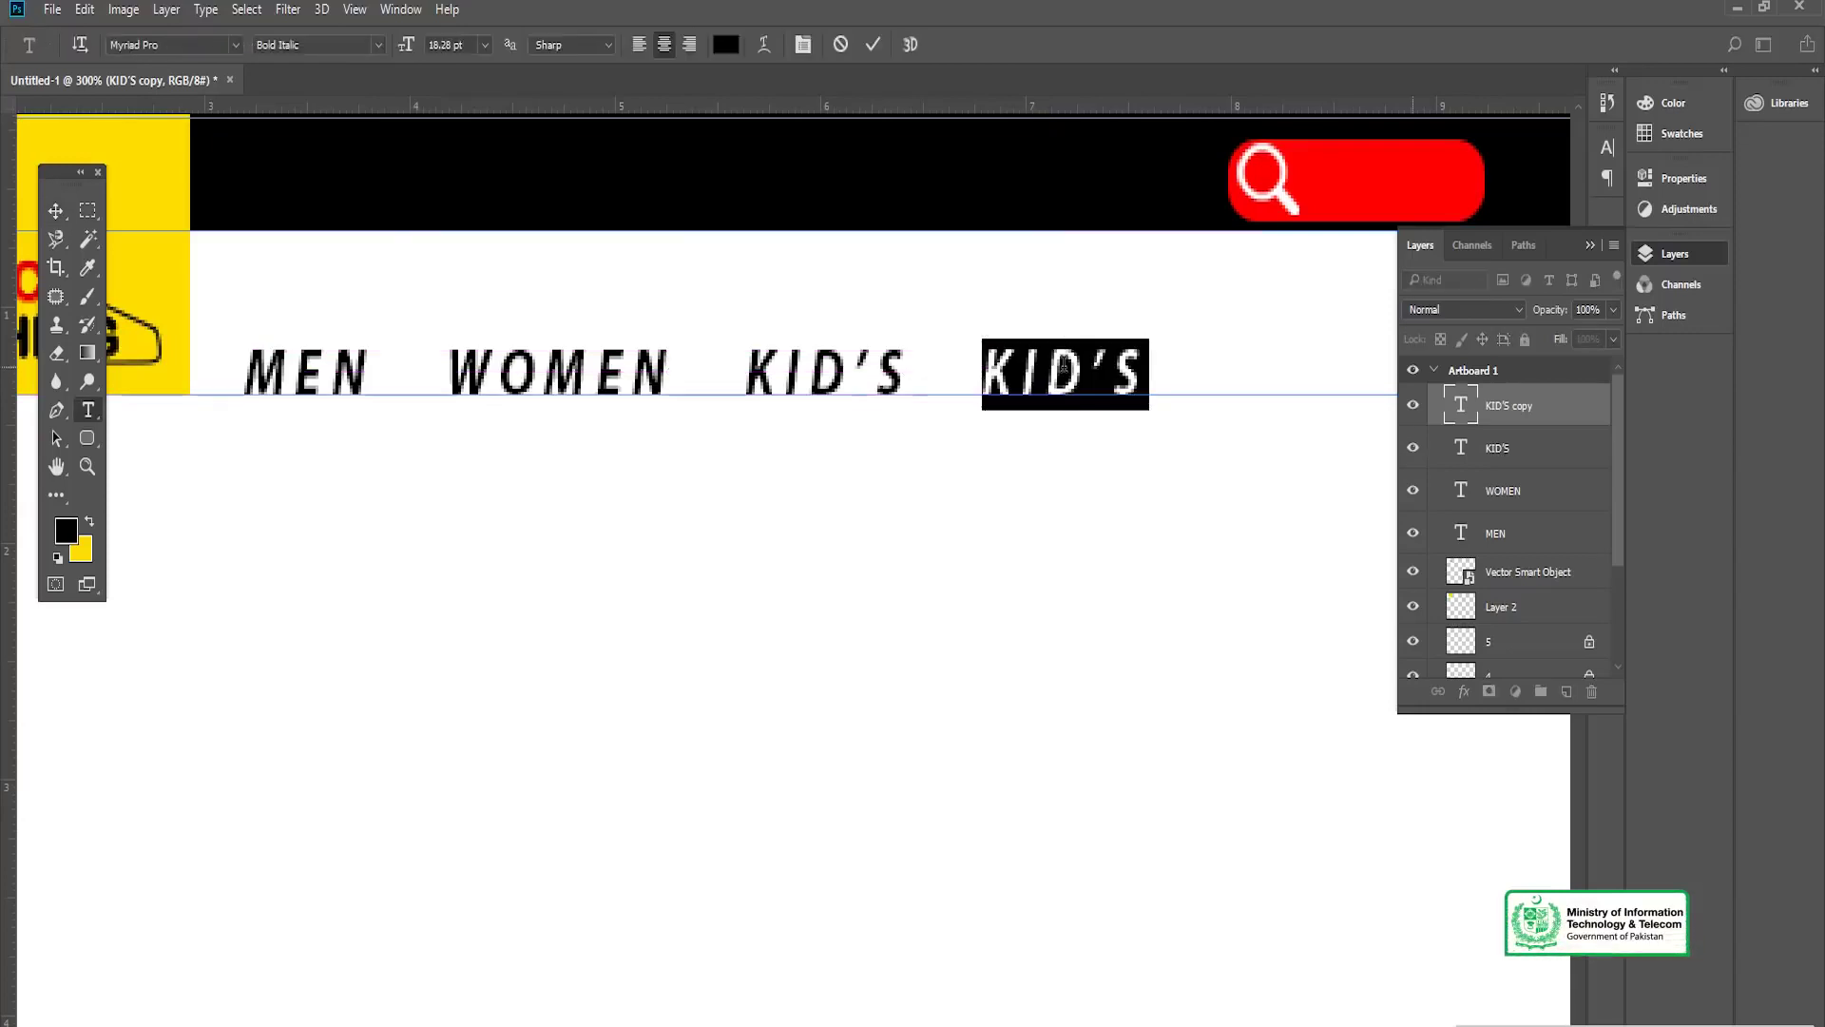
{"action": "type", "text": "NEW ARRIVAL"}
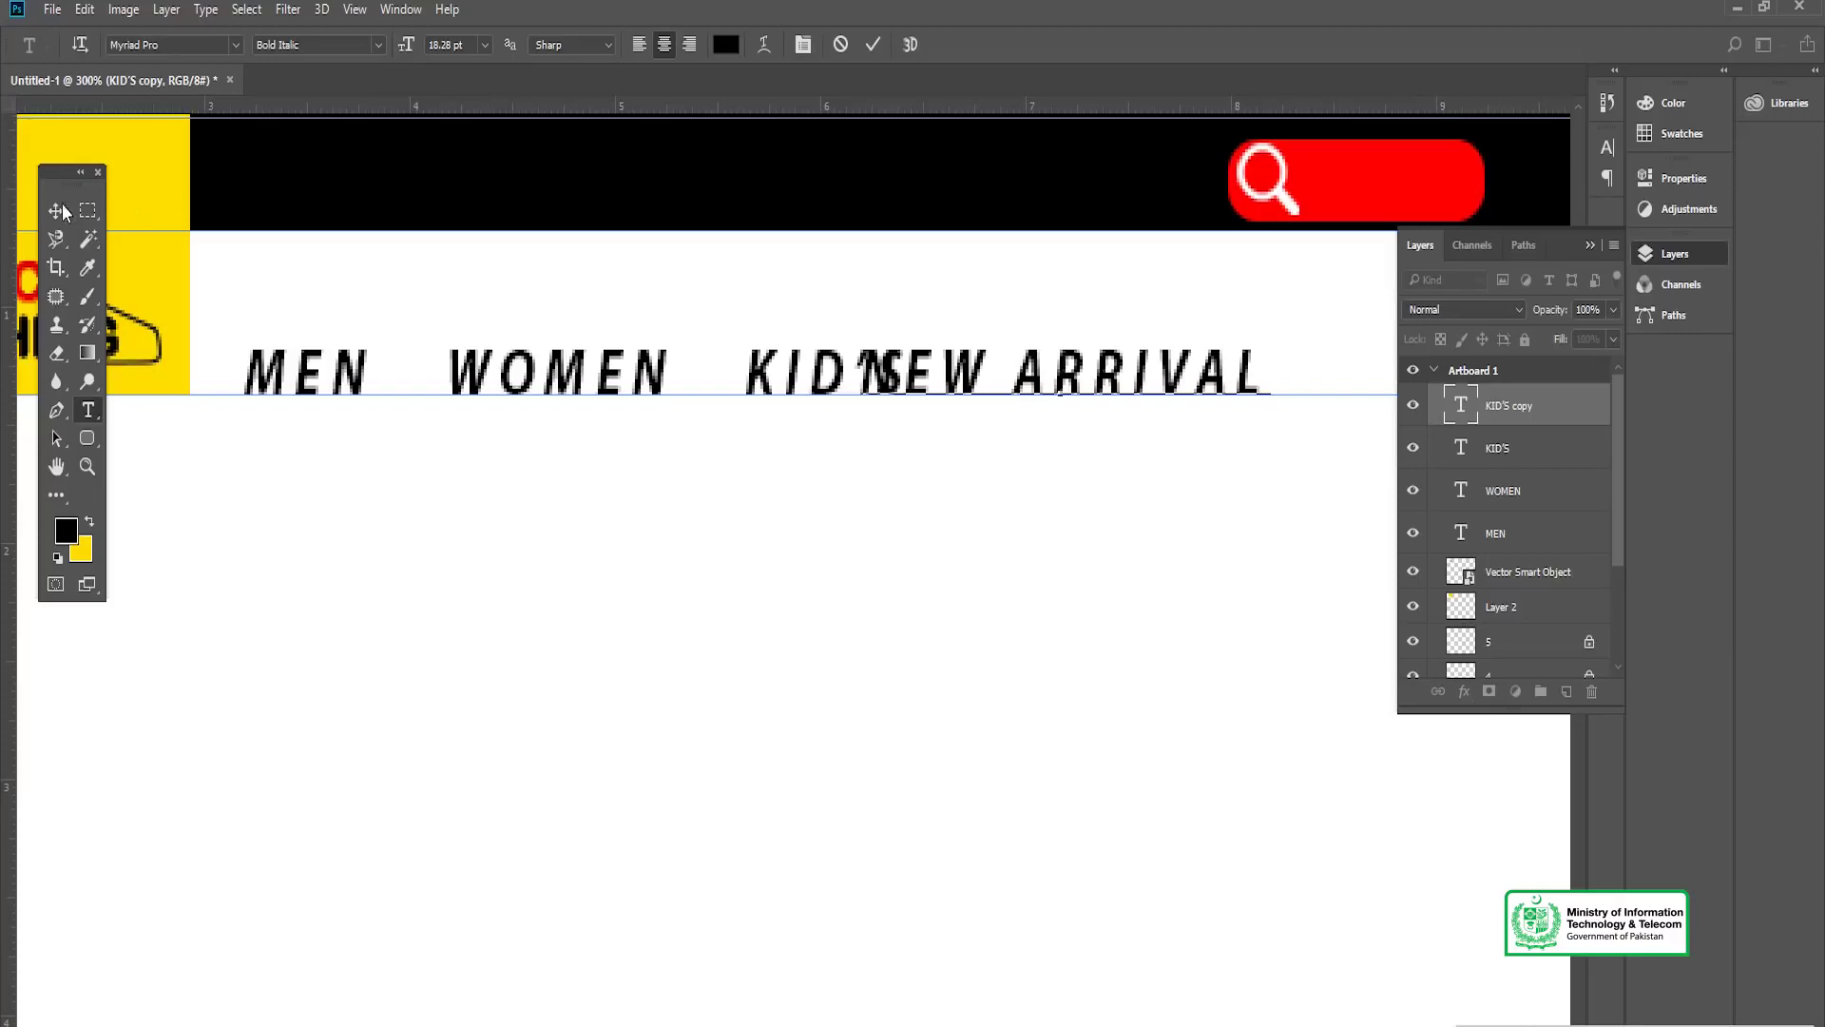
Step: Move the NEW ARRIVAL text right along the guide, clear of KID'S and spaced like the other labels
{"action": "left_click", "coordinate": [61, 211]}
{"action": "left_click_drag", "start_coordinate": [847, 314], "coordinate": [448, 351]}
{"action": "left_click_drag", "start_coordinate": [601, 410], "coordinate": [724, 409]}
Step: Examine the whole header on the artboard, checking the logo block, icons and navigation labels together
{"action": "key", "text": "z"}
{"action": "left_click", "coordinate": [533, 457]}
{"action": "left_click", "coordinate": [524, 475], "text": "alt"}
{"action": "left_click", "coordinate": [517, 498], "text": "alt"}
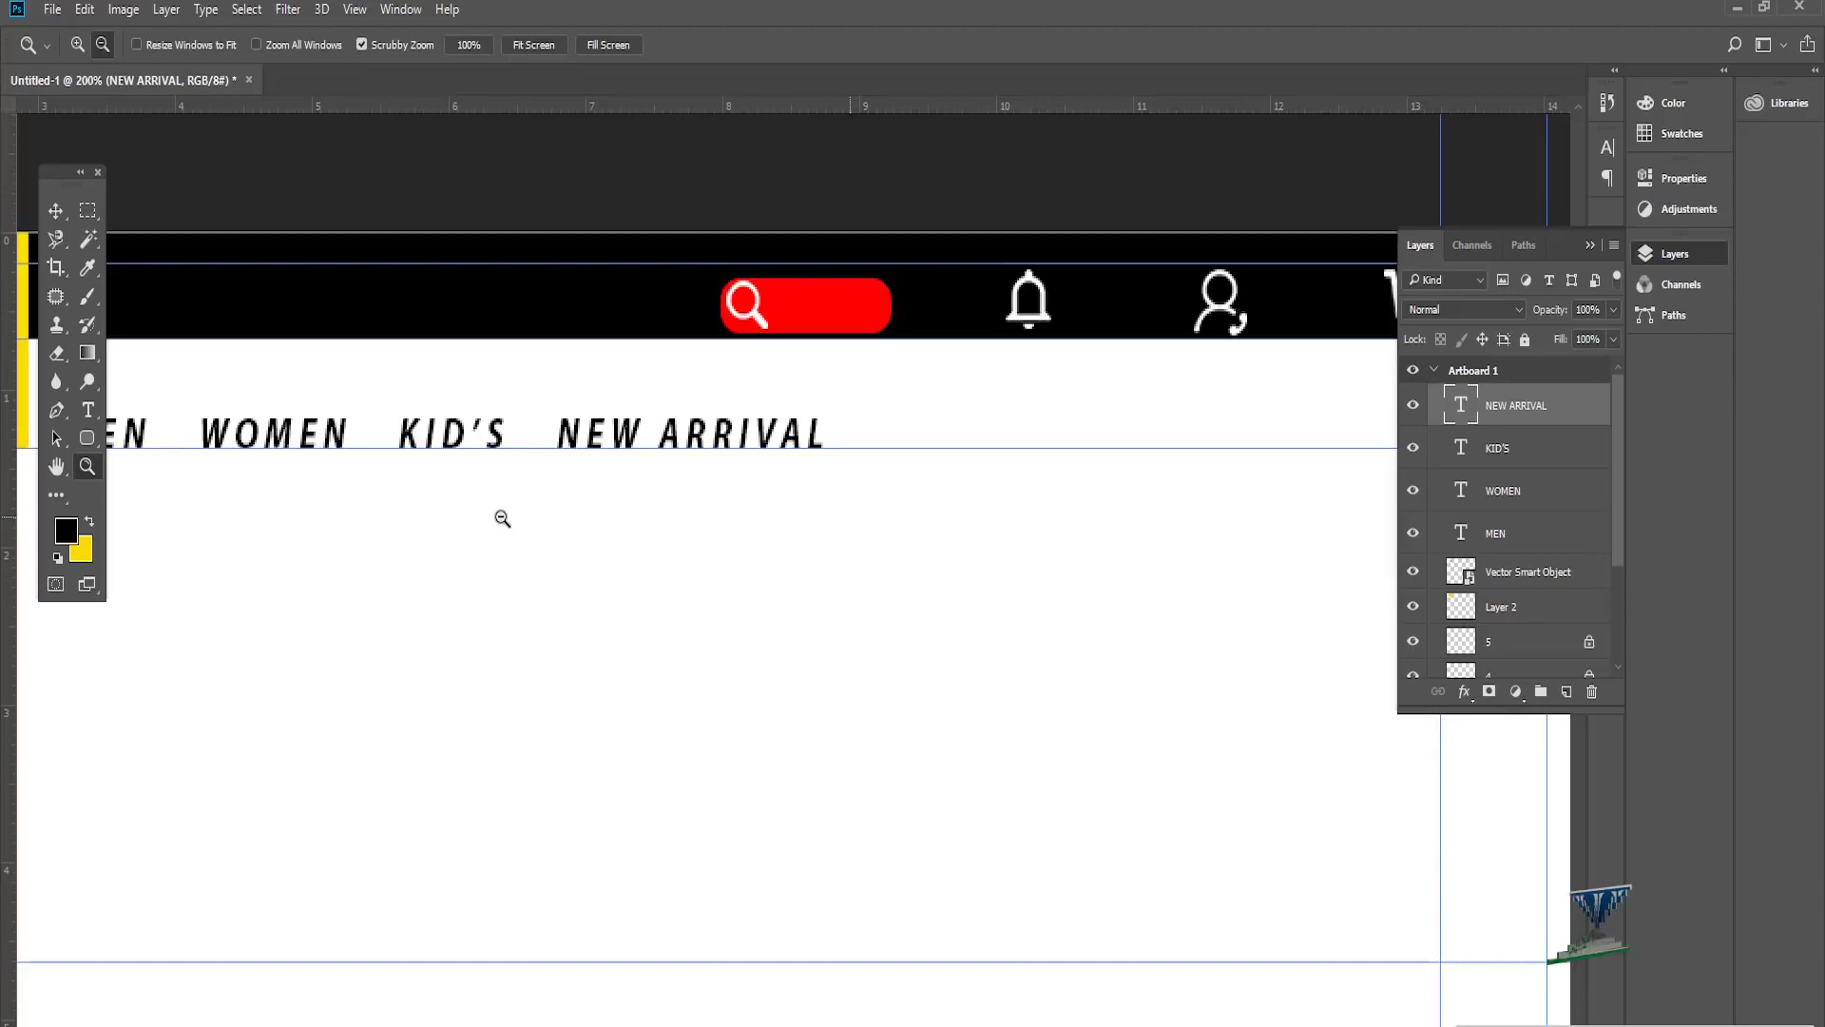
{"action": "left_click", "coordinate": [502, 518], "text": "alt"}
{"action": "key", "text": "v"}
{"action": "left_click_drag", "start_coordinate": [740, 482], "coordinate": [728, 319]}
{"action": "key", "text": "z"}
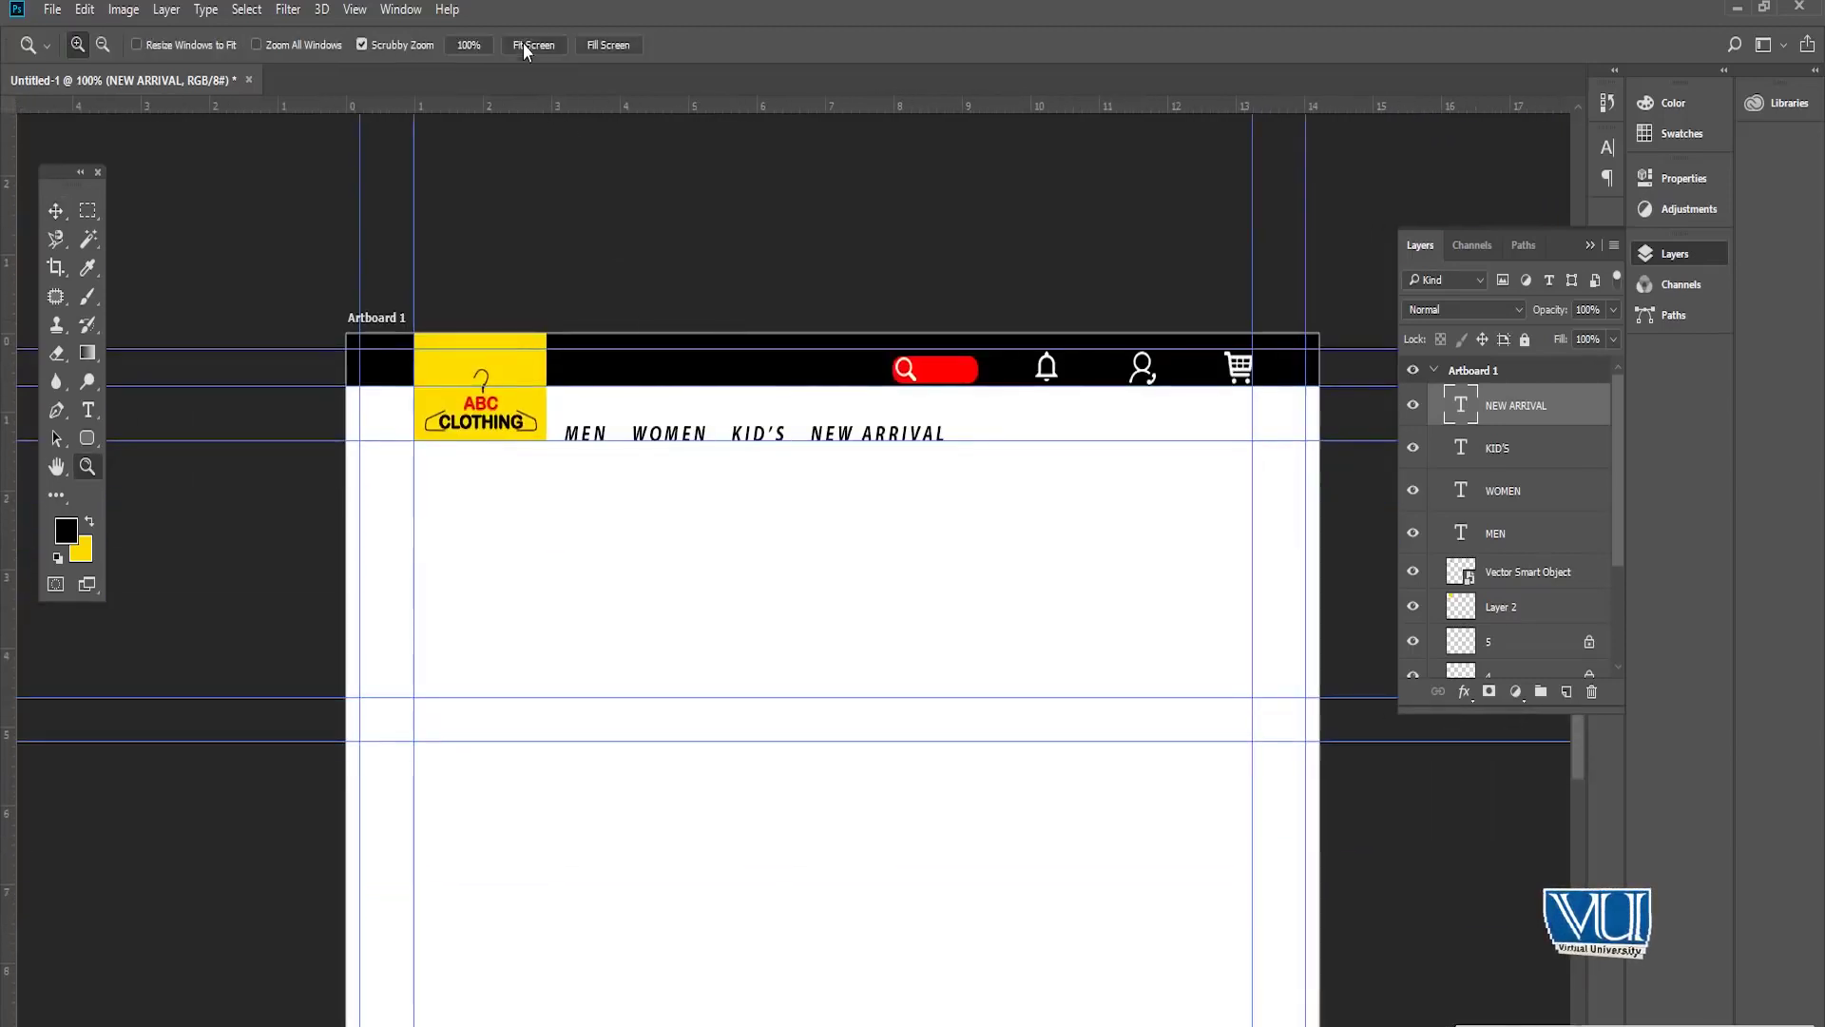
{"action": "left_click", "coordinate": [533, 46]}
{"action": "key", "text": "v"}
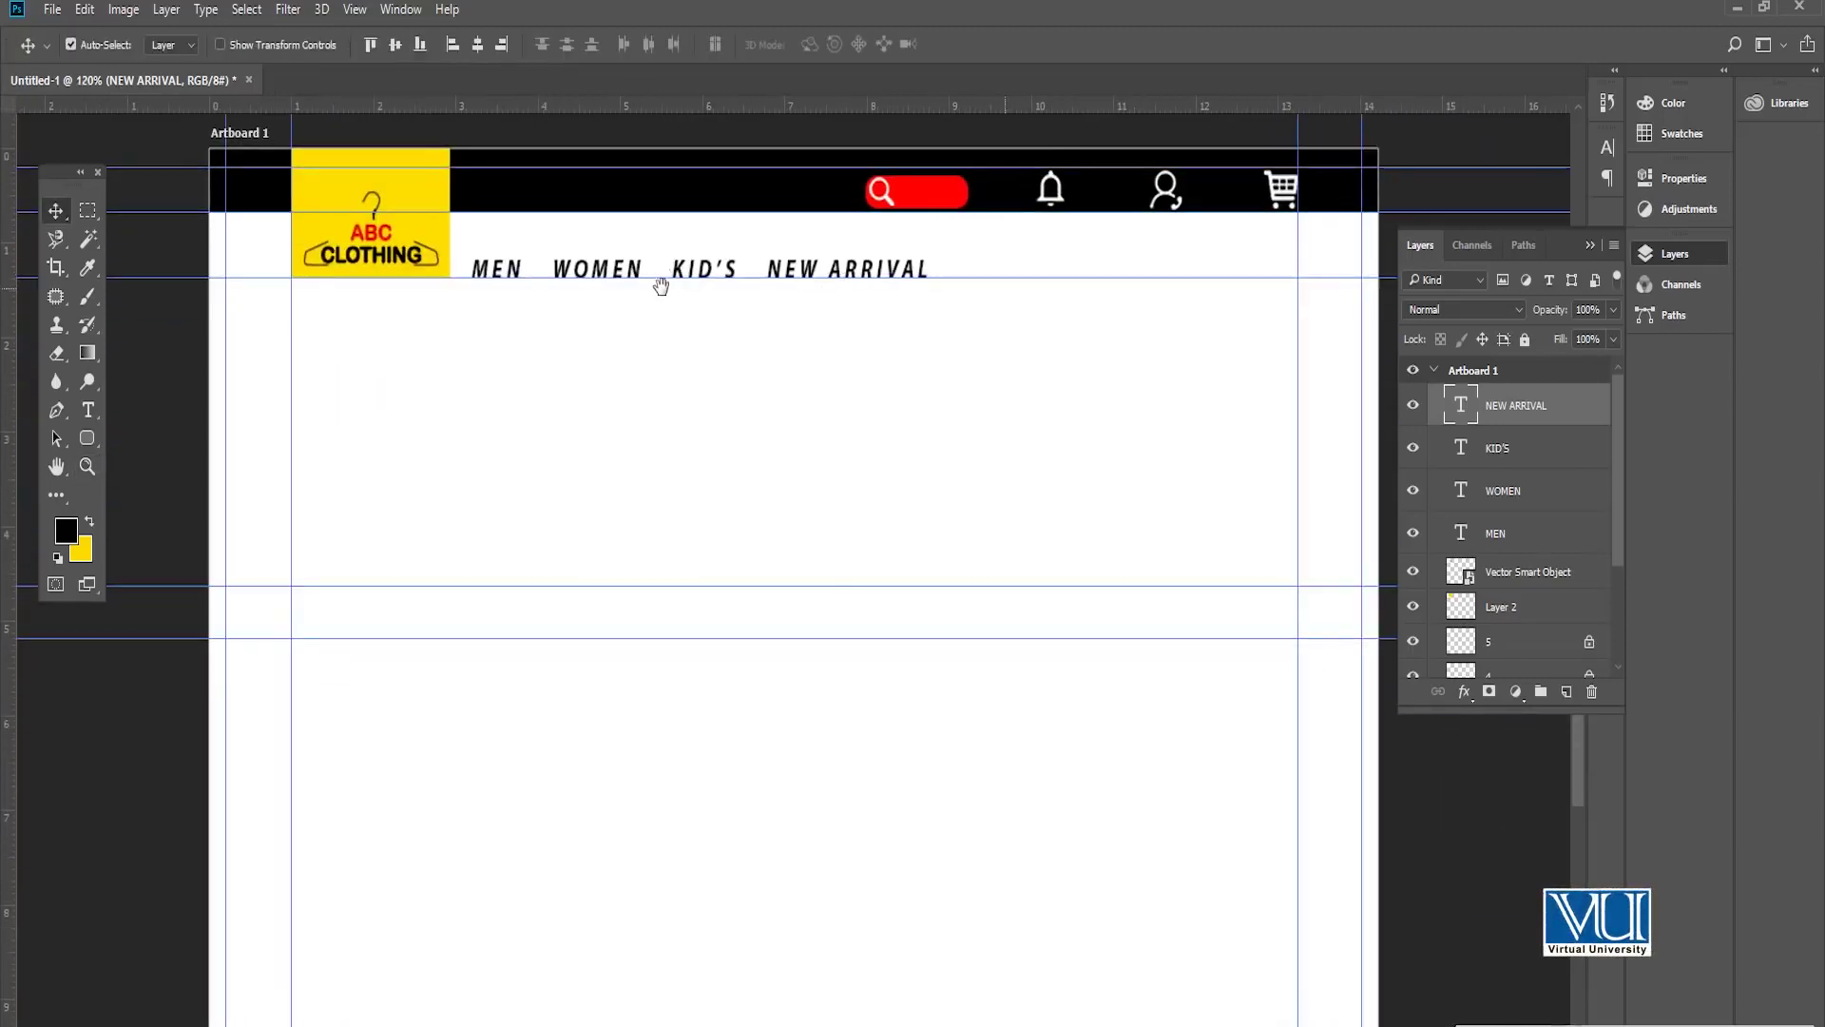
{"action": "left_click_drag", "start_coordinate": [660, 286], "coordinate": [702, 278]}
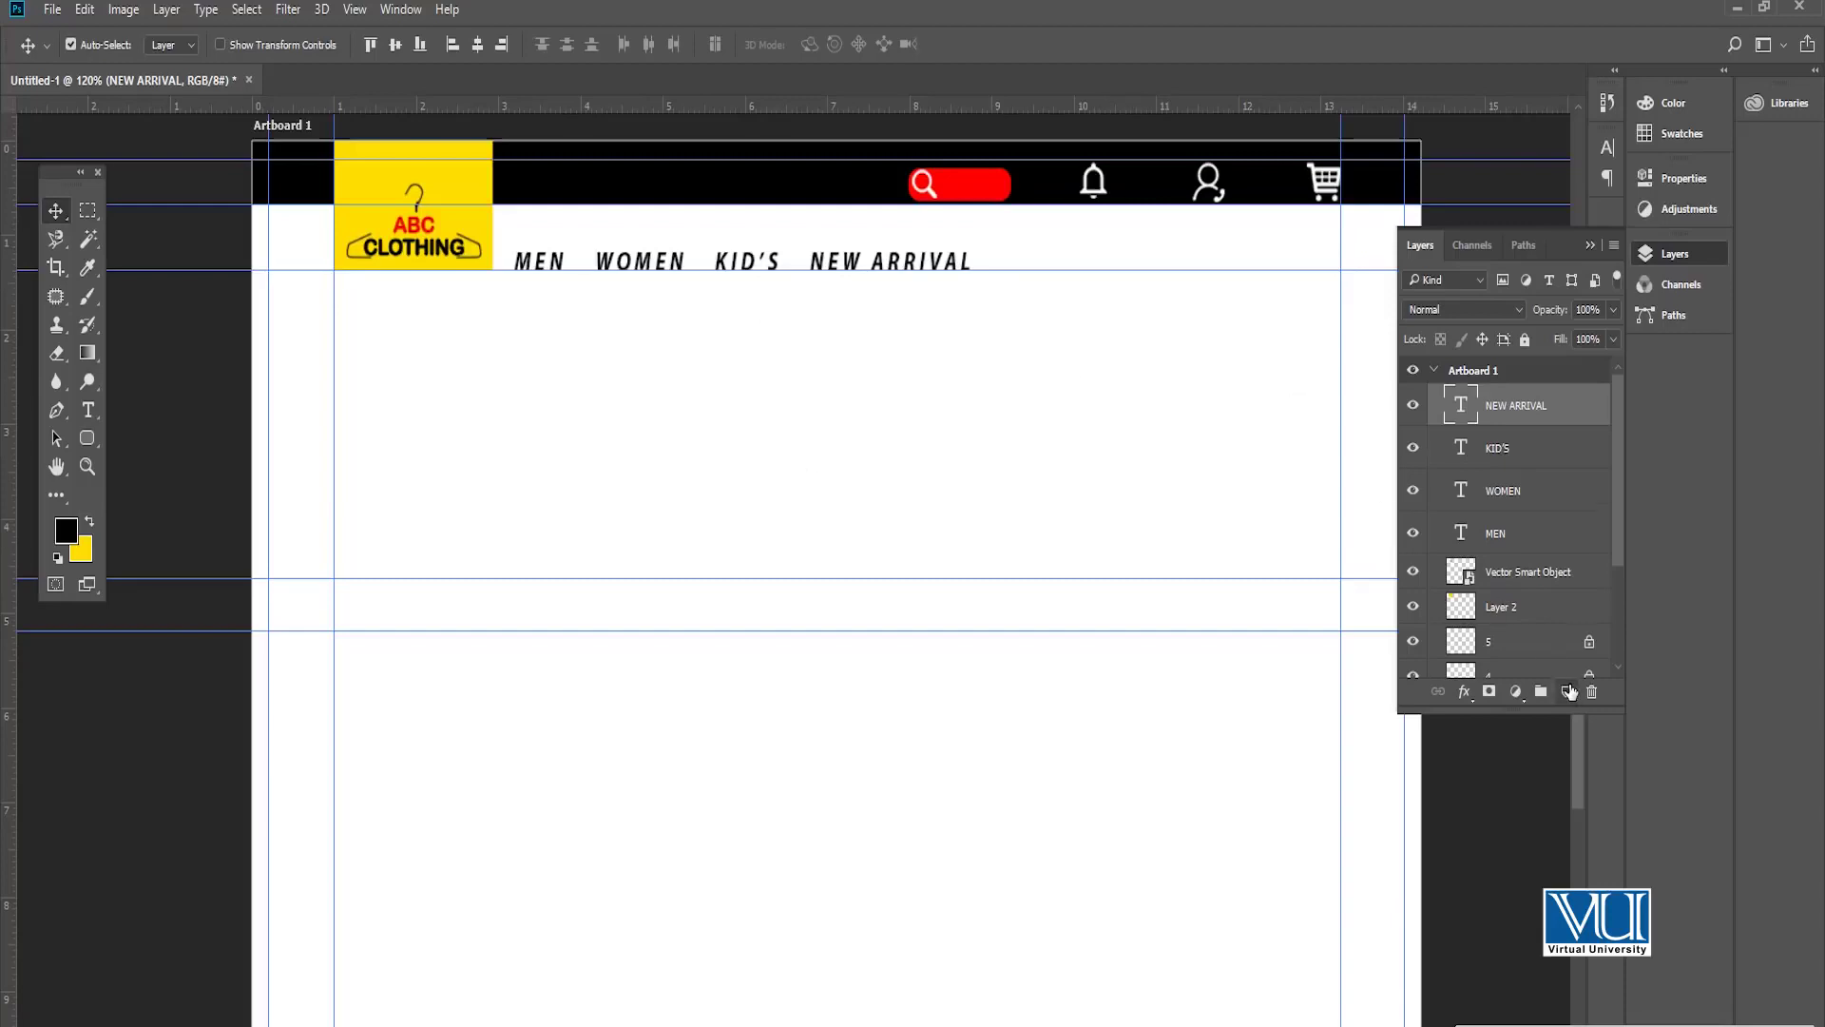
Step: On a new layer, fill a full-width rectangle with black from just below the navigation labels to the next horizontal guide
{"action": "left_click", "coordinate": [1567, 691]}
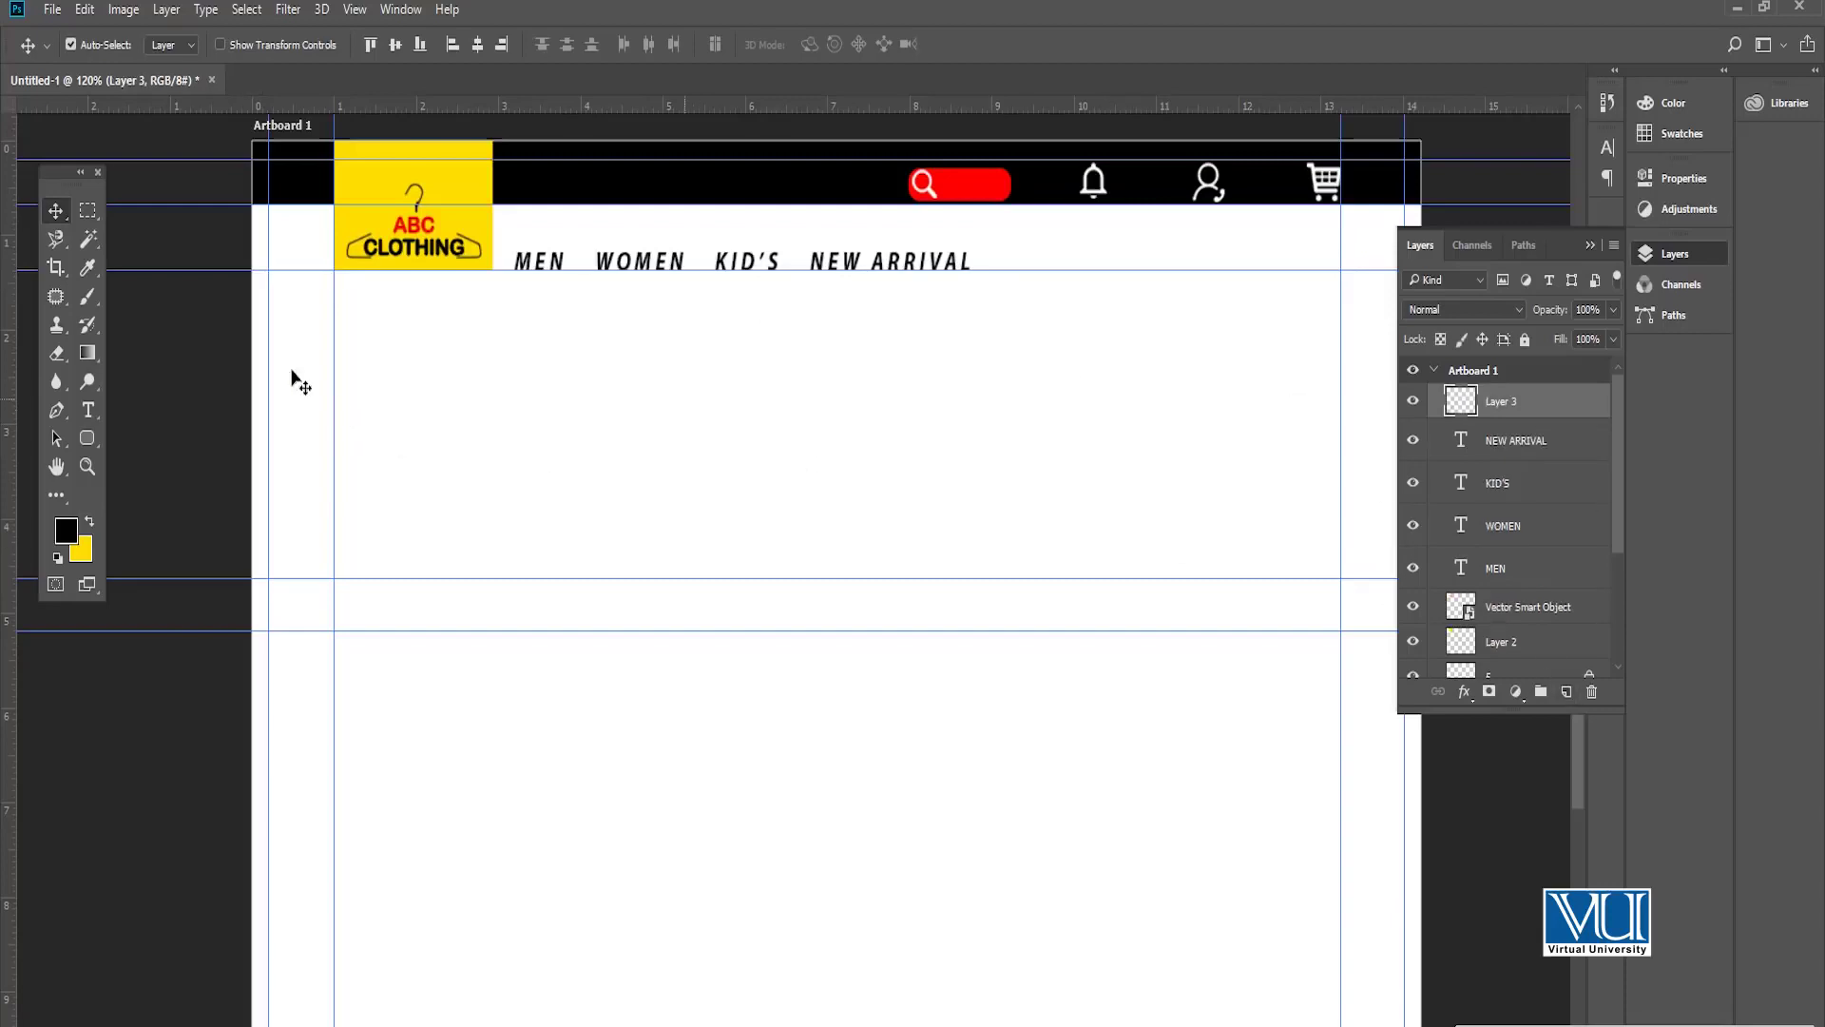
{"action": "left_click", "coordinate": [85, 212]}
{"action": "left_click_drag", "start_coordinate": [252, 288], "coordinate": [1395, 577]}
{"action": "key", "text": "v"}
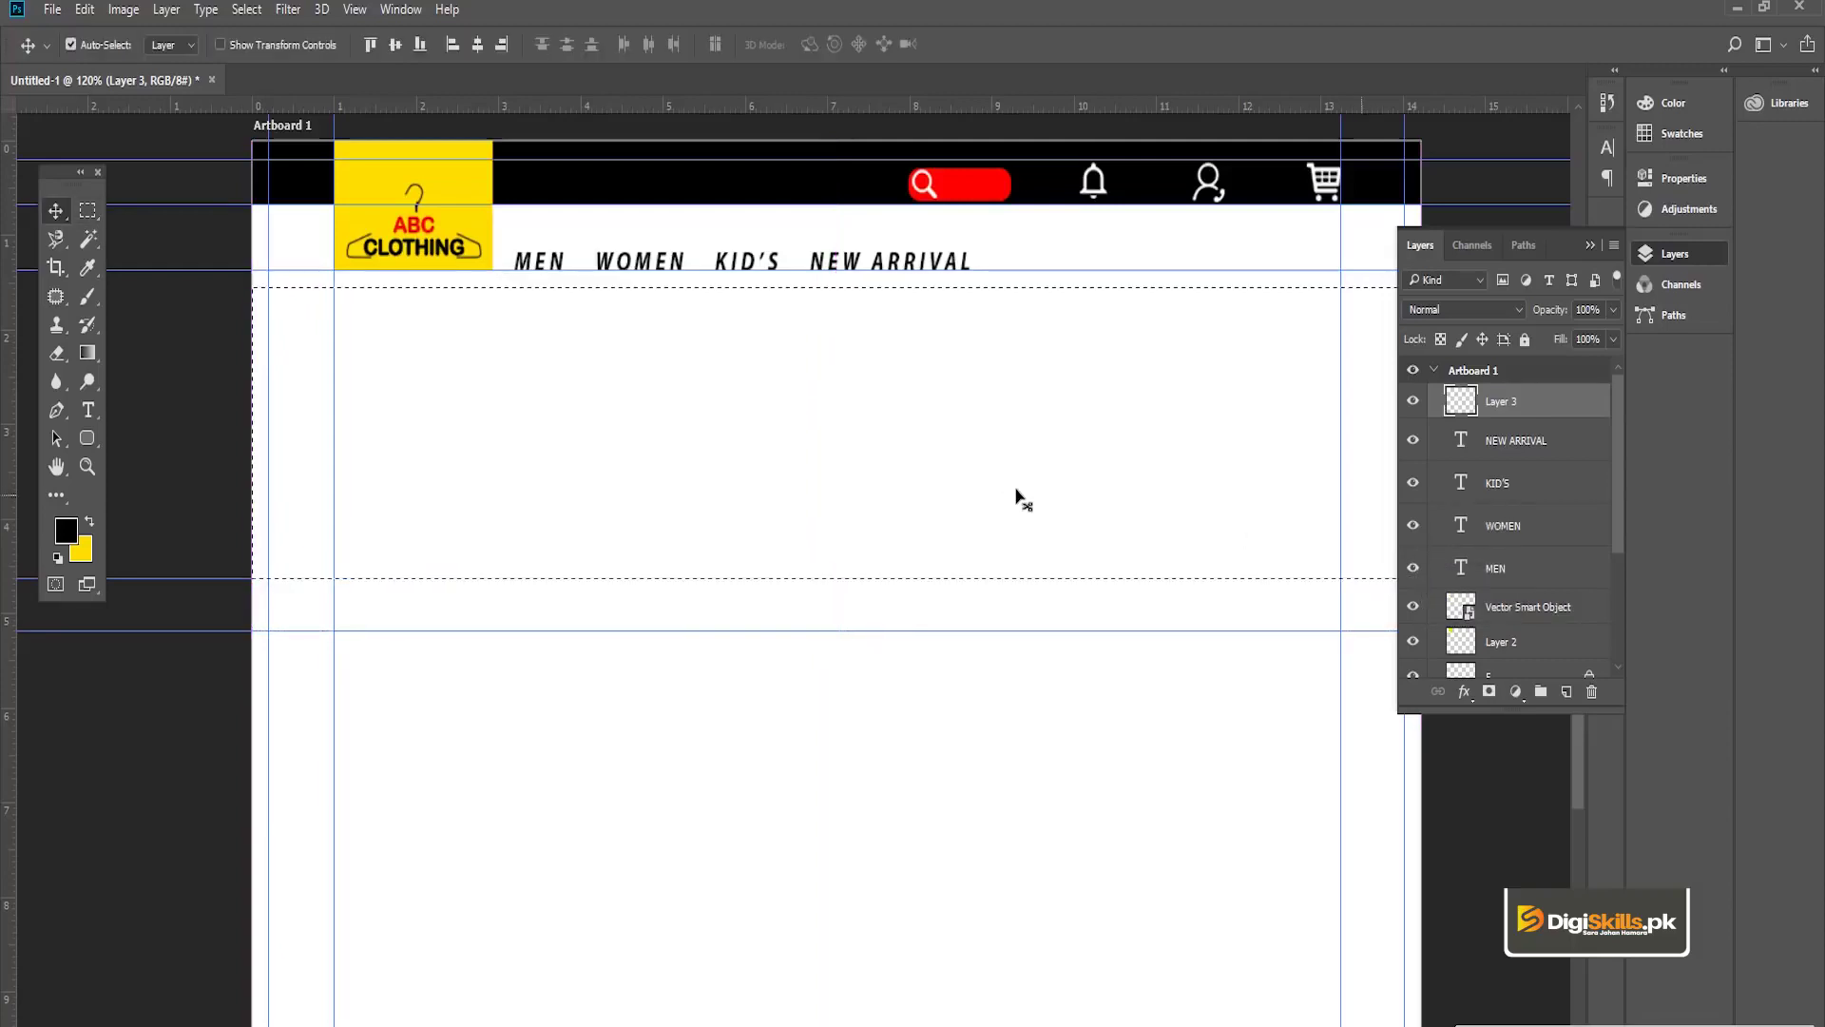
{"action": "key", "text": "alt+BackSpace"}
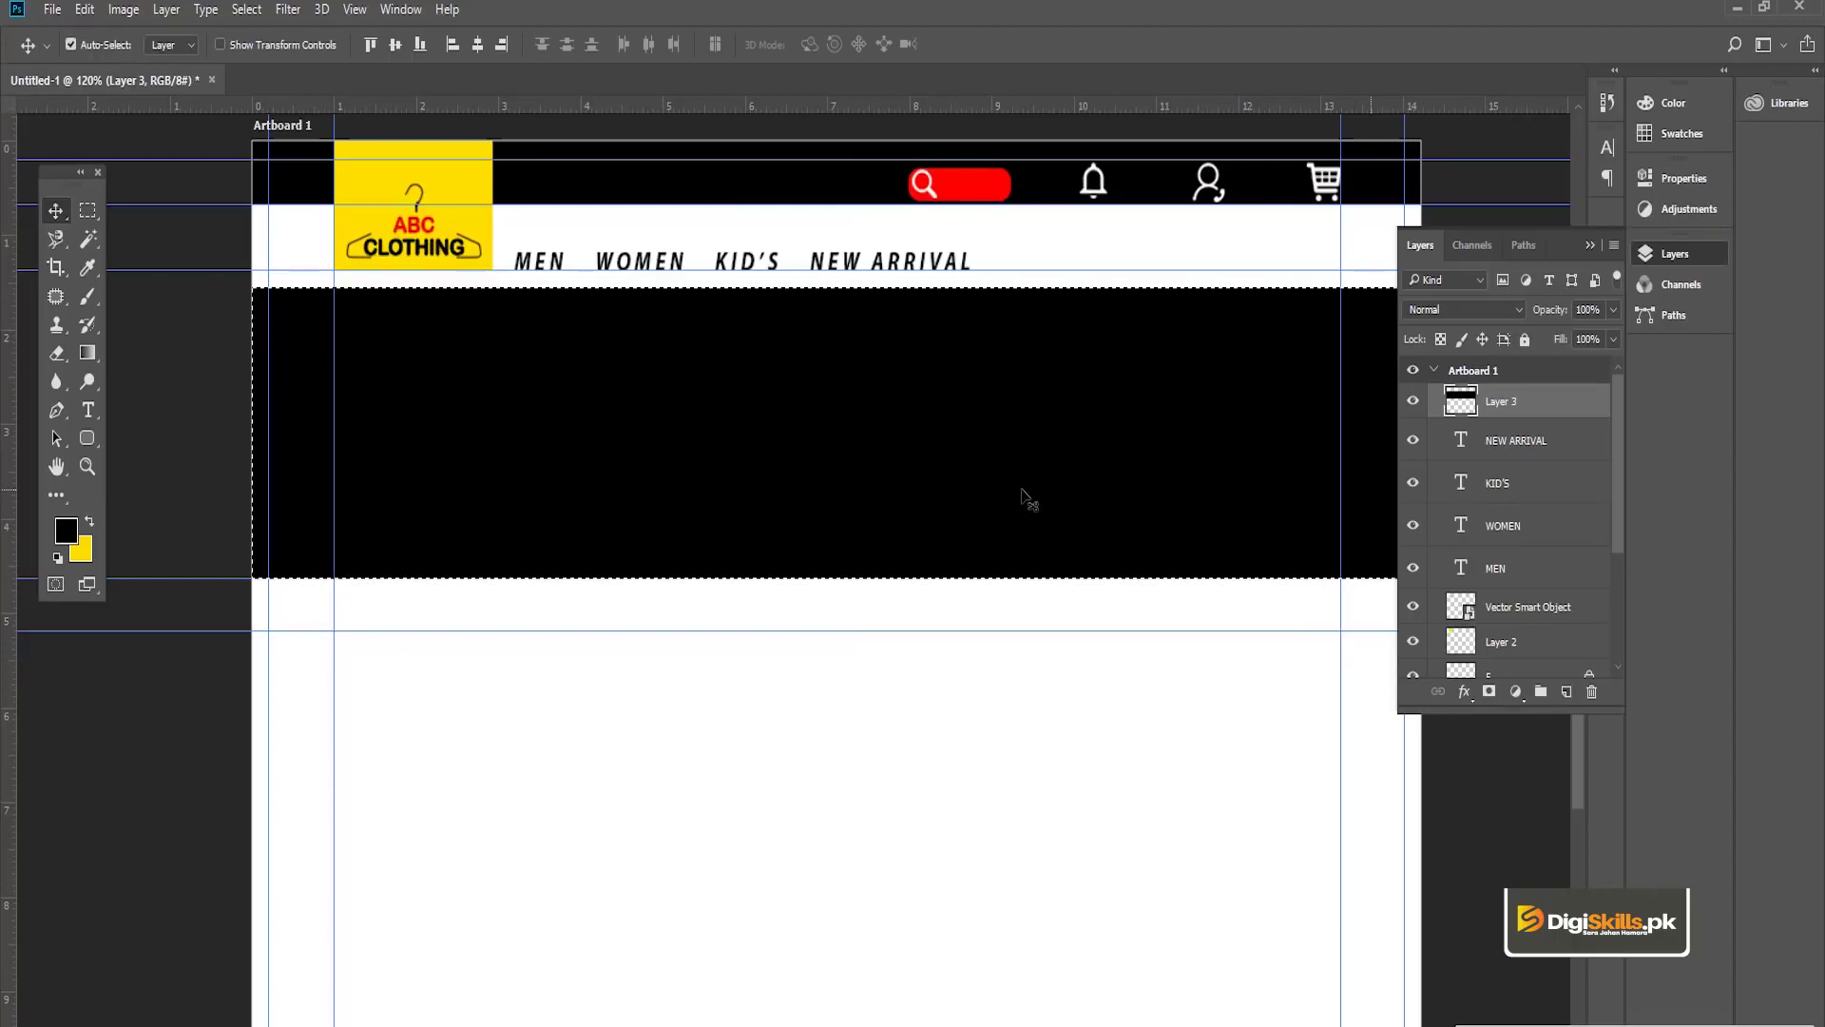
{"action": "key", "text": "ctrl+d"}
Step: Switch to File Explorer and place photo "1" from the project's Pics folder onto the artboard at its fitted size
{"action": "left_click_drag", "start_coordinate": [692, 879], "coordinate": [681, 852]}
{"action": "key", "text": "z"}
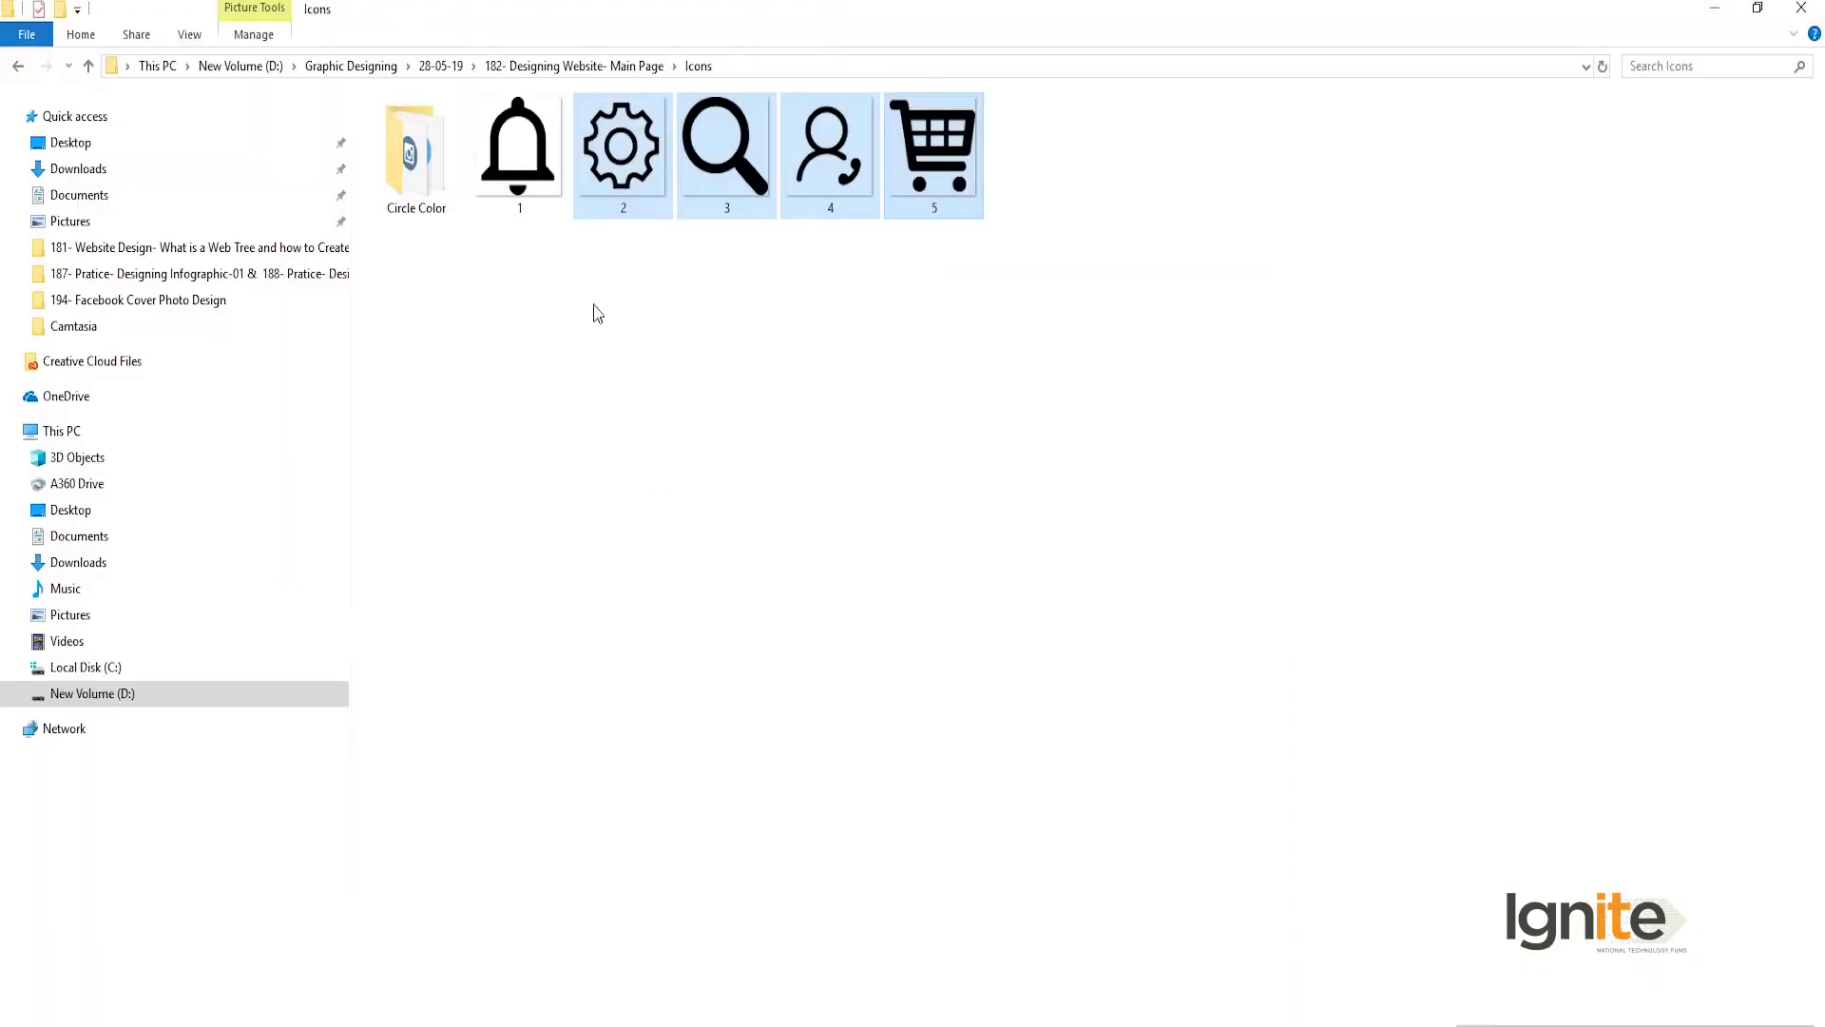
{"action": "double_click", "coordinate": [420, 180]}
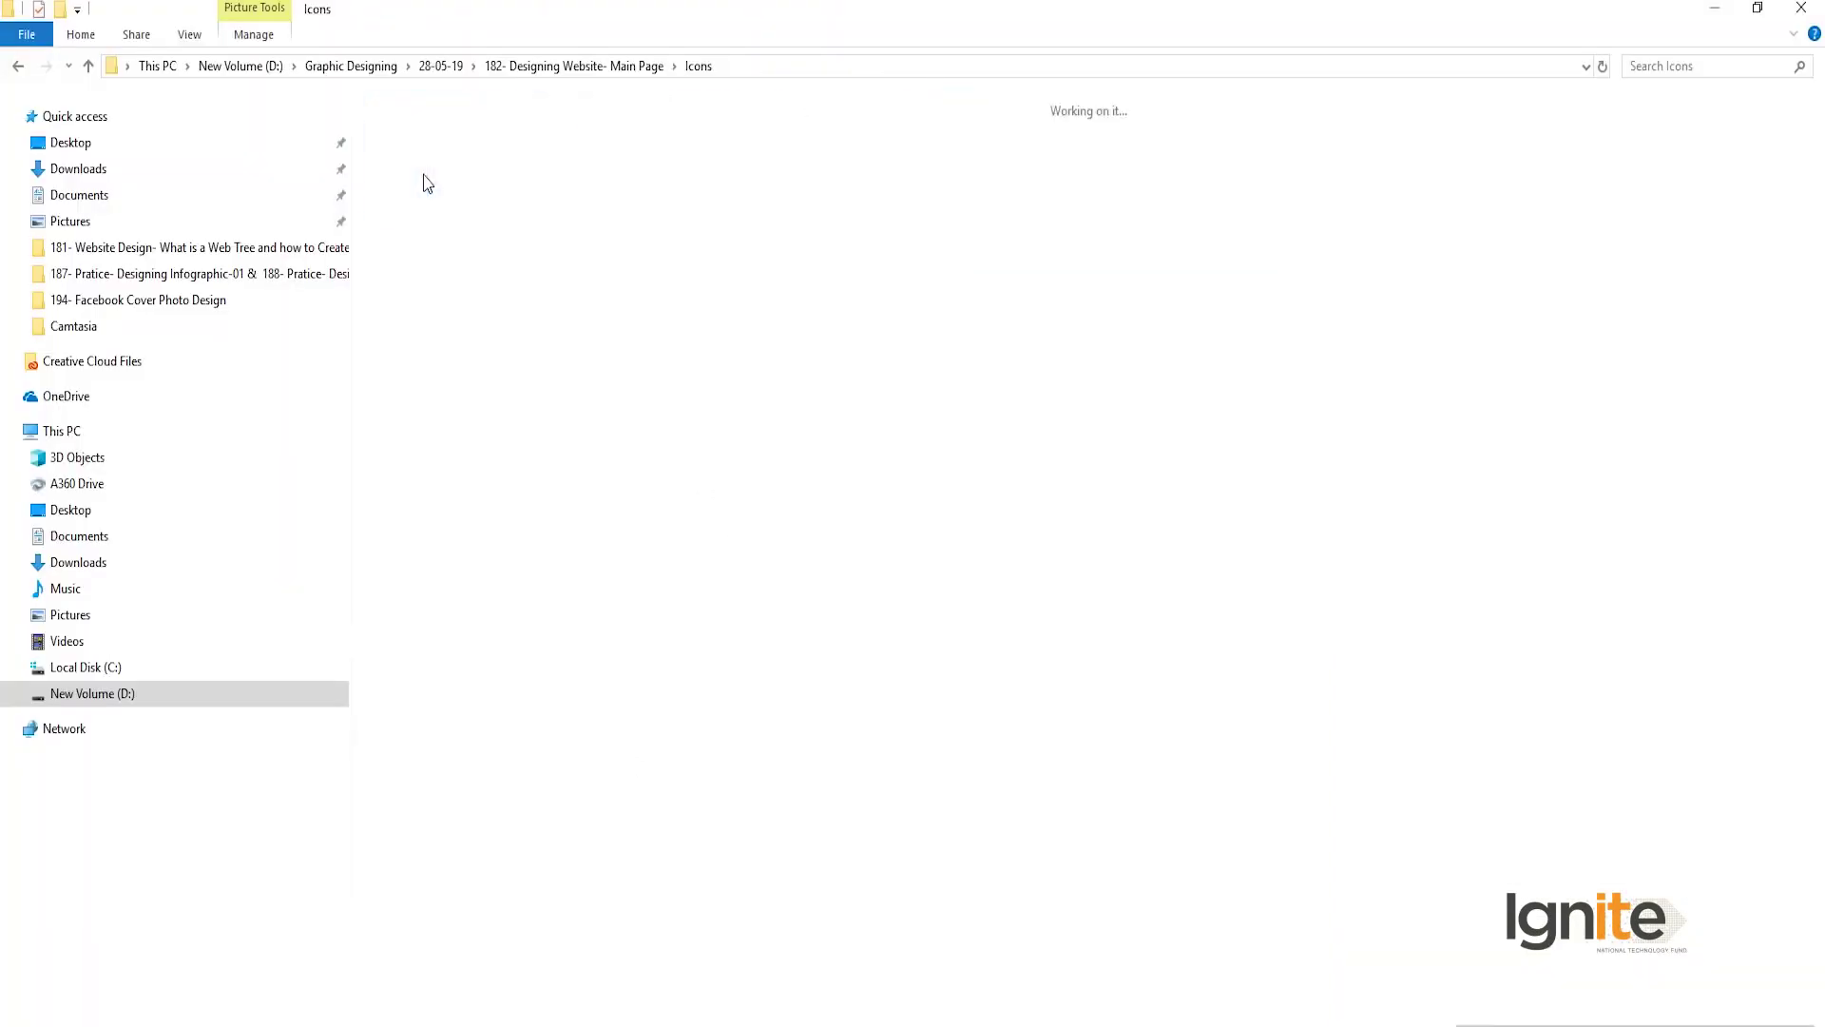
{"action": "key", "text": "alt+Up"}
{"action": "key", "text": "alt+Up"}
{"action": "double_click", "coordinate": [436, 155]}
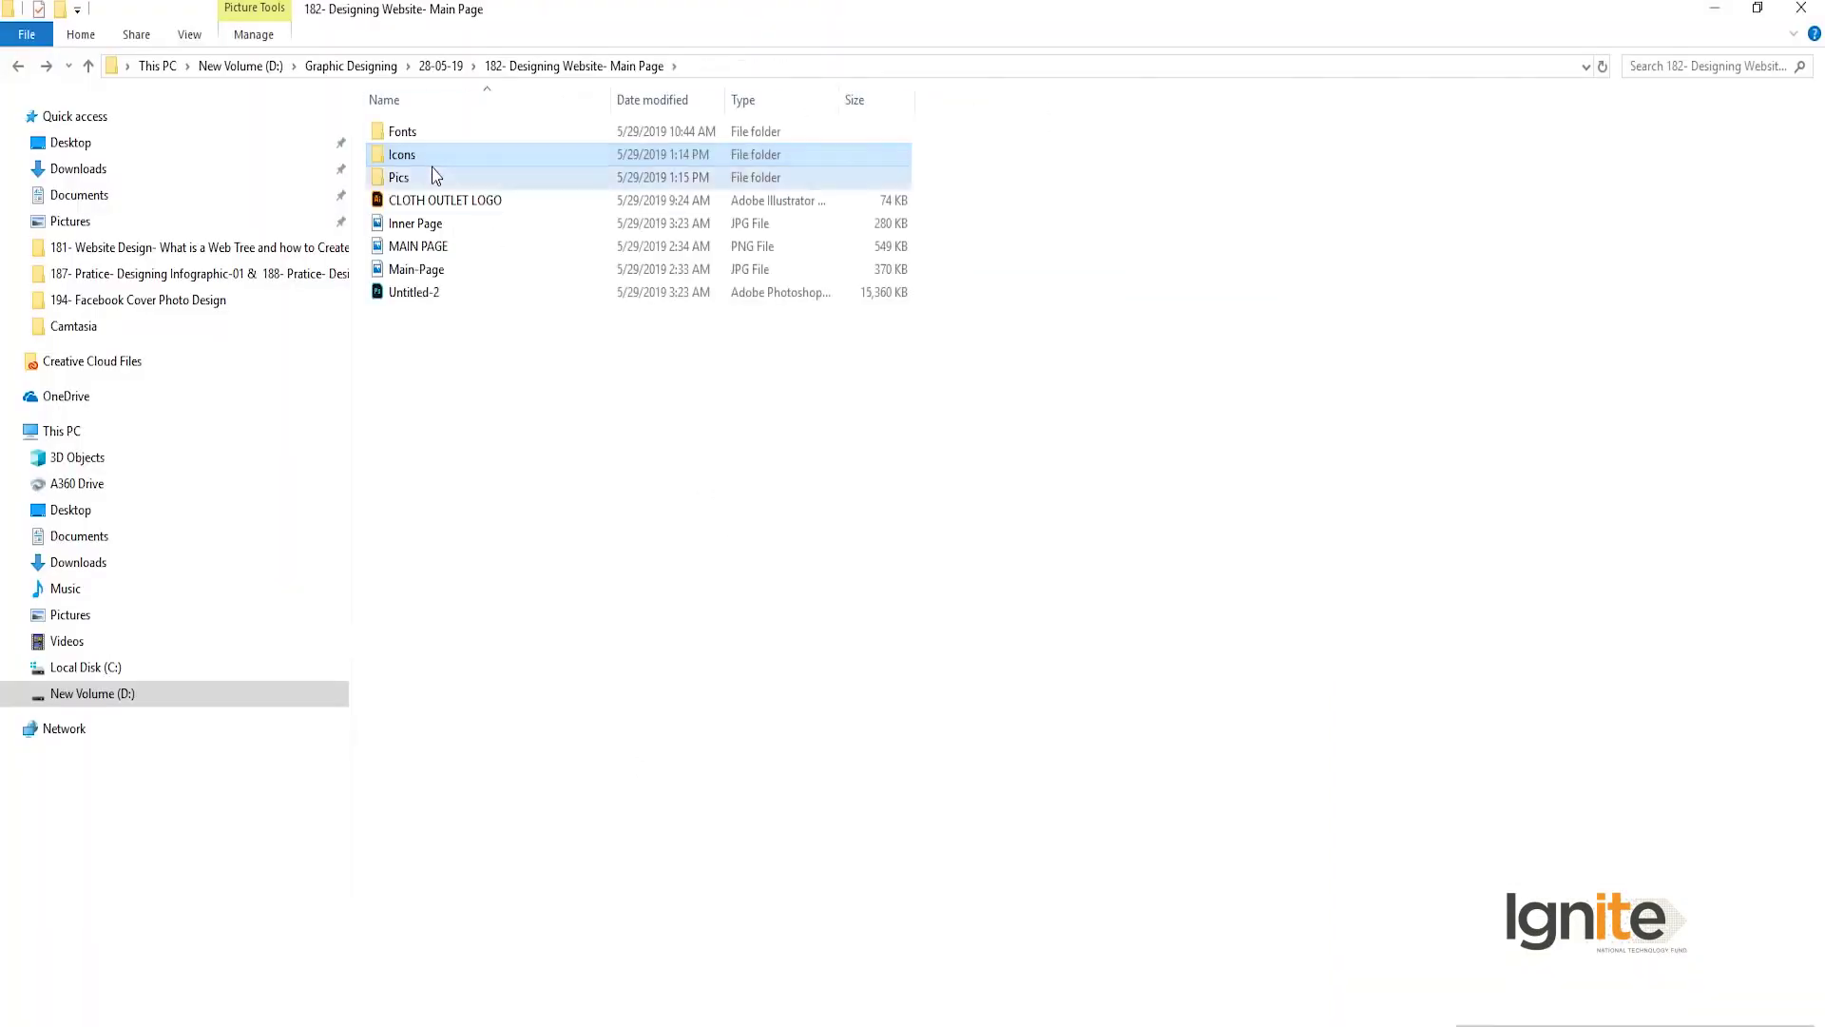
{"action": "left_click_drag", "start_coordinate": [409, 172], "coordinate": [931, 526]}
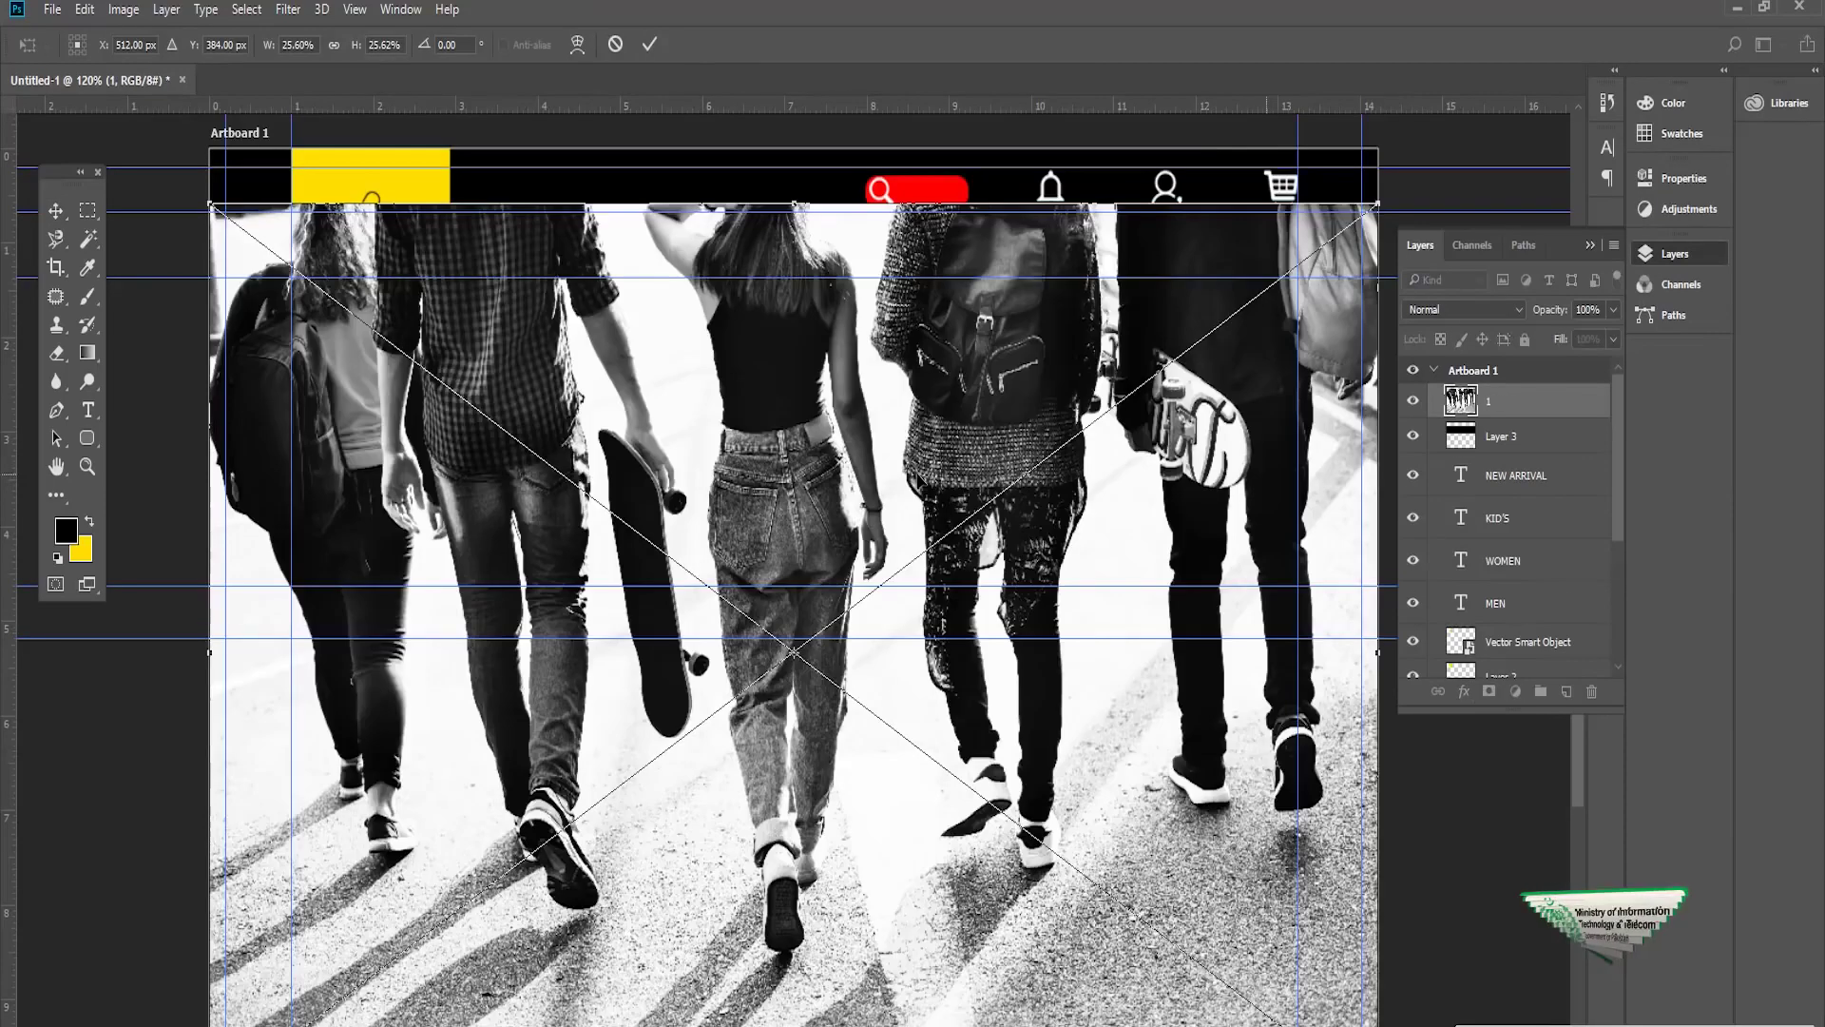
{"action": "key", "text": "Return"}
Step: Clip the placed photo to the black banner rectangle on the layer below it
{"action": "key", "text": "z"}
{"action": "left_click", "coordinate": [815, 611], "text": "alt"}
{"action": "key", "text": "alt+v"}
{"action": "left_click", "coordinate": [875, 668]}
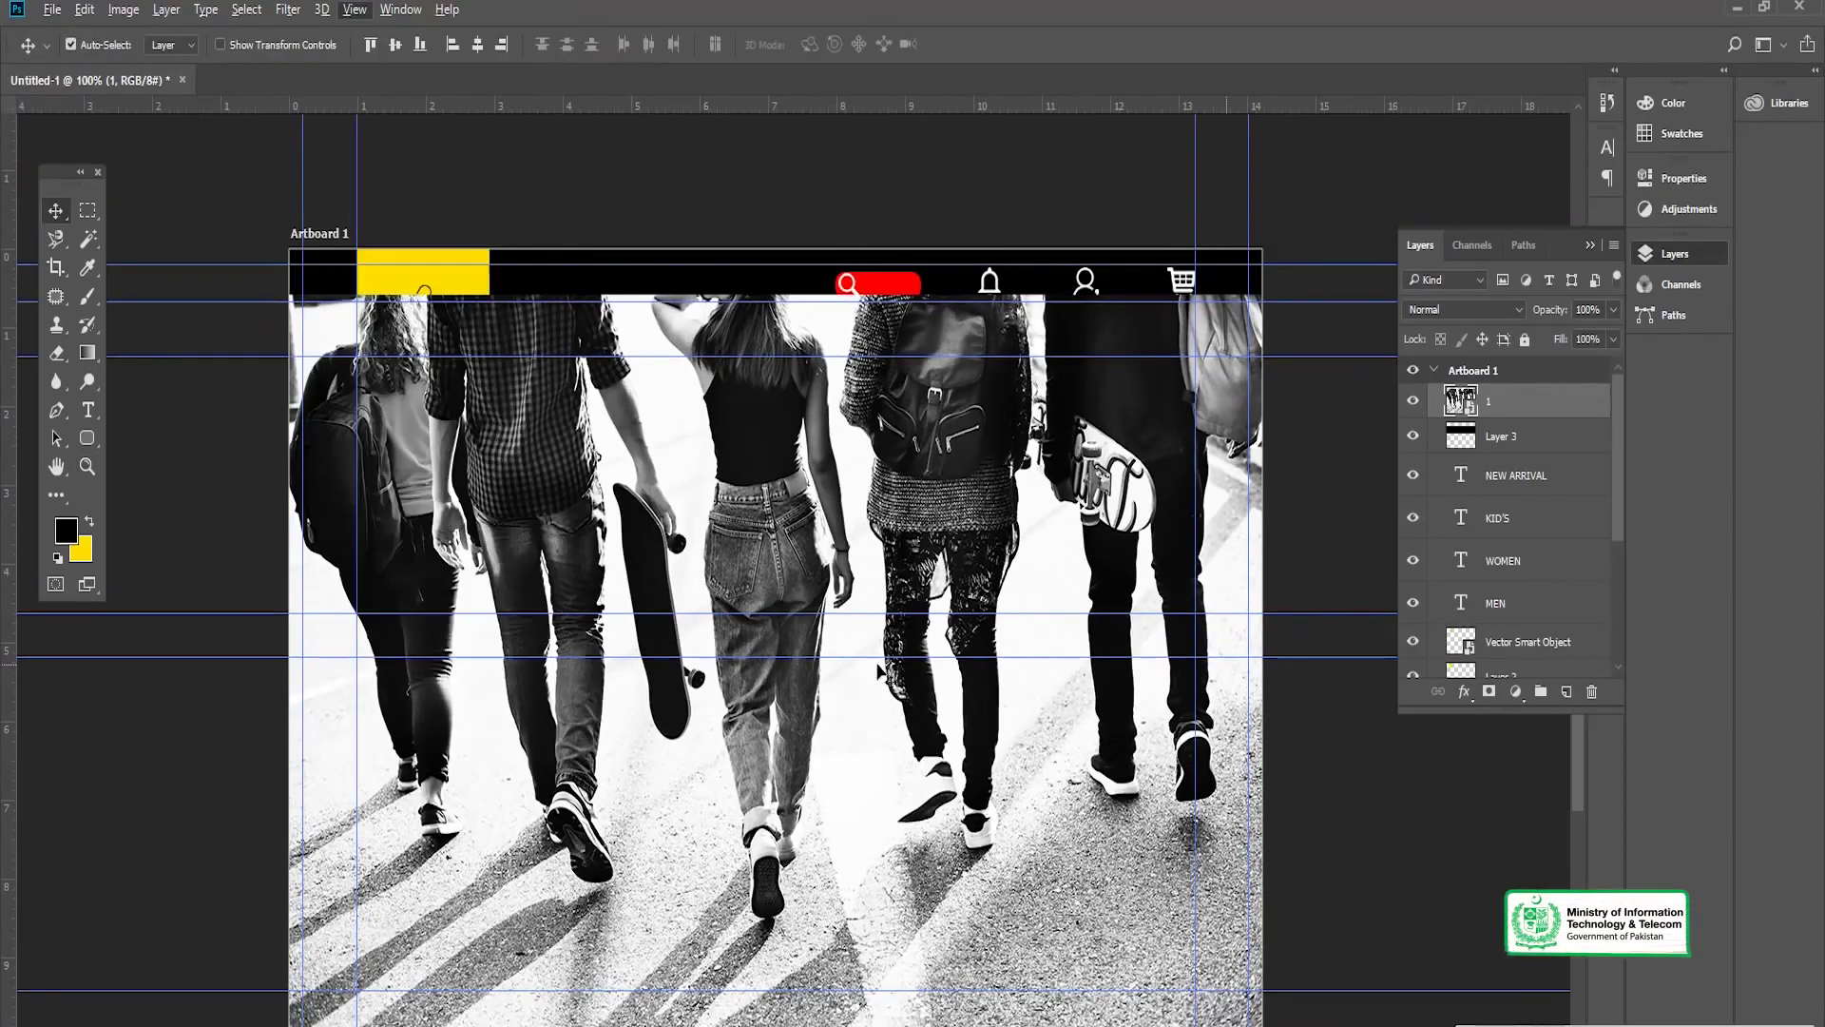
{"action": "left_click", "coordinate": [1506, 417], "text": "alt"}
Step: Move the clipped photo down until its top edge meets the banner's top edge, and flip it horizontally
{"action": "left_click_drag", "start_coordinate": [993, 463], "coordinate": [960, 504]}
{"action": "key", "text": "ctrl+z"}
{"action": "key", "text": "z"}
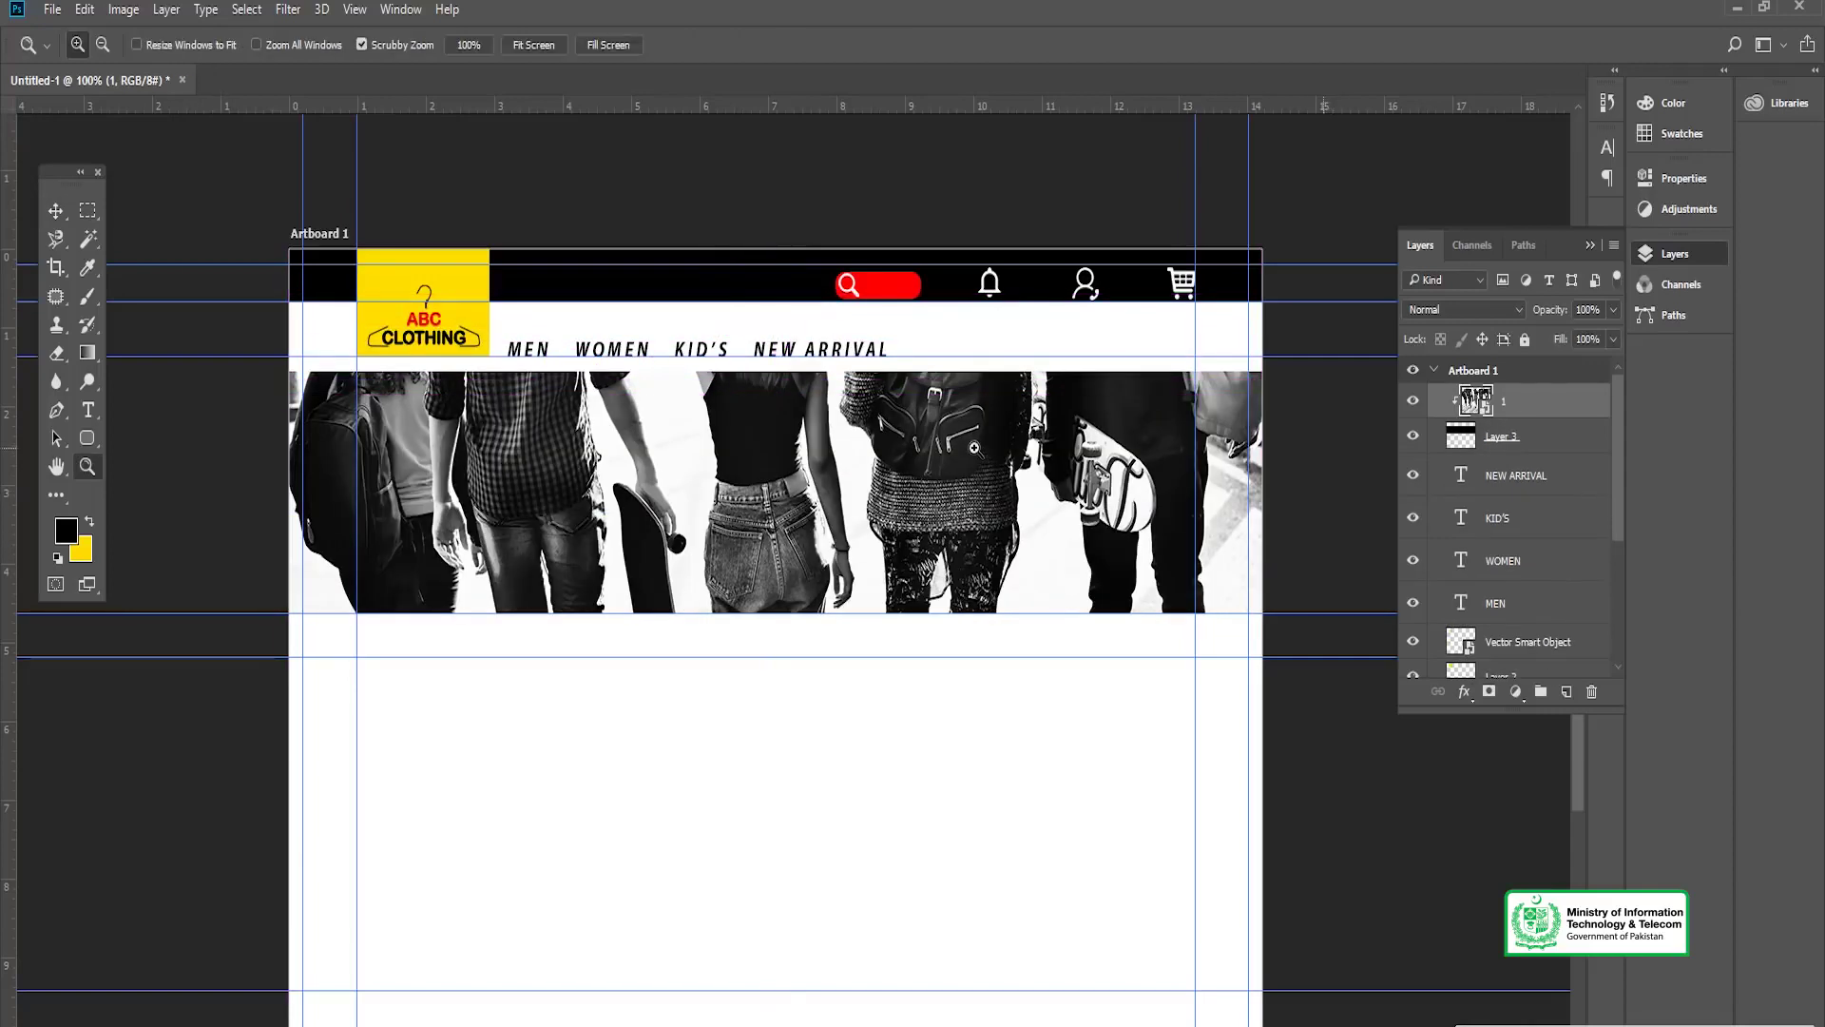
{"action": "key", "text": "v"}
{"action": "left_click_drag", "start_coordinate": [965, 463], "coordinate": [792, 514]}
{"action": "key", "text": "ctrl+t"}
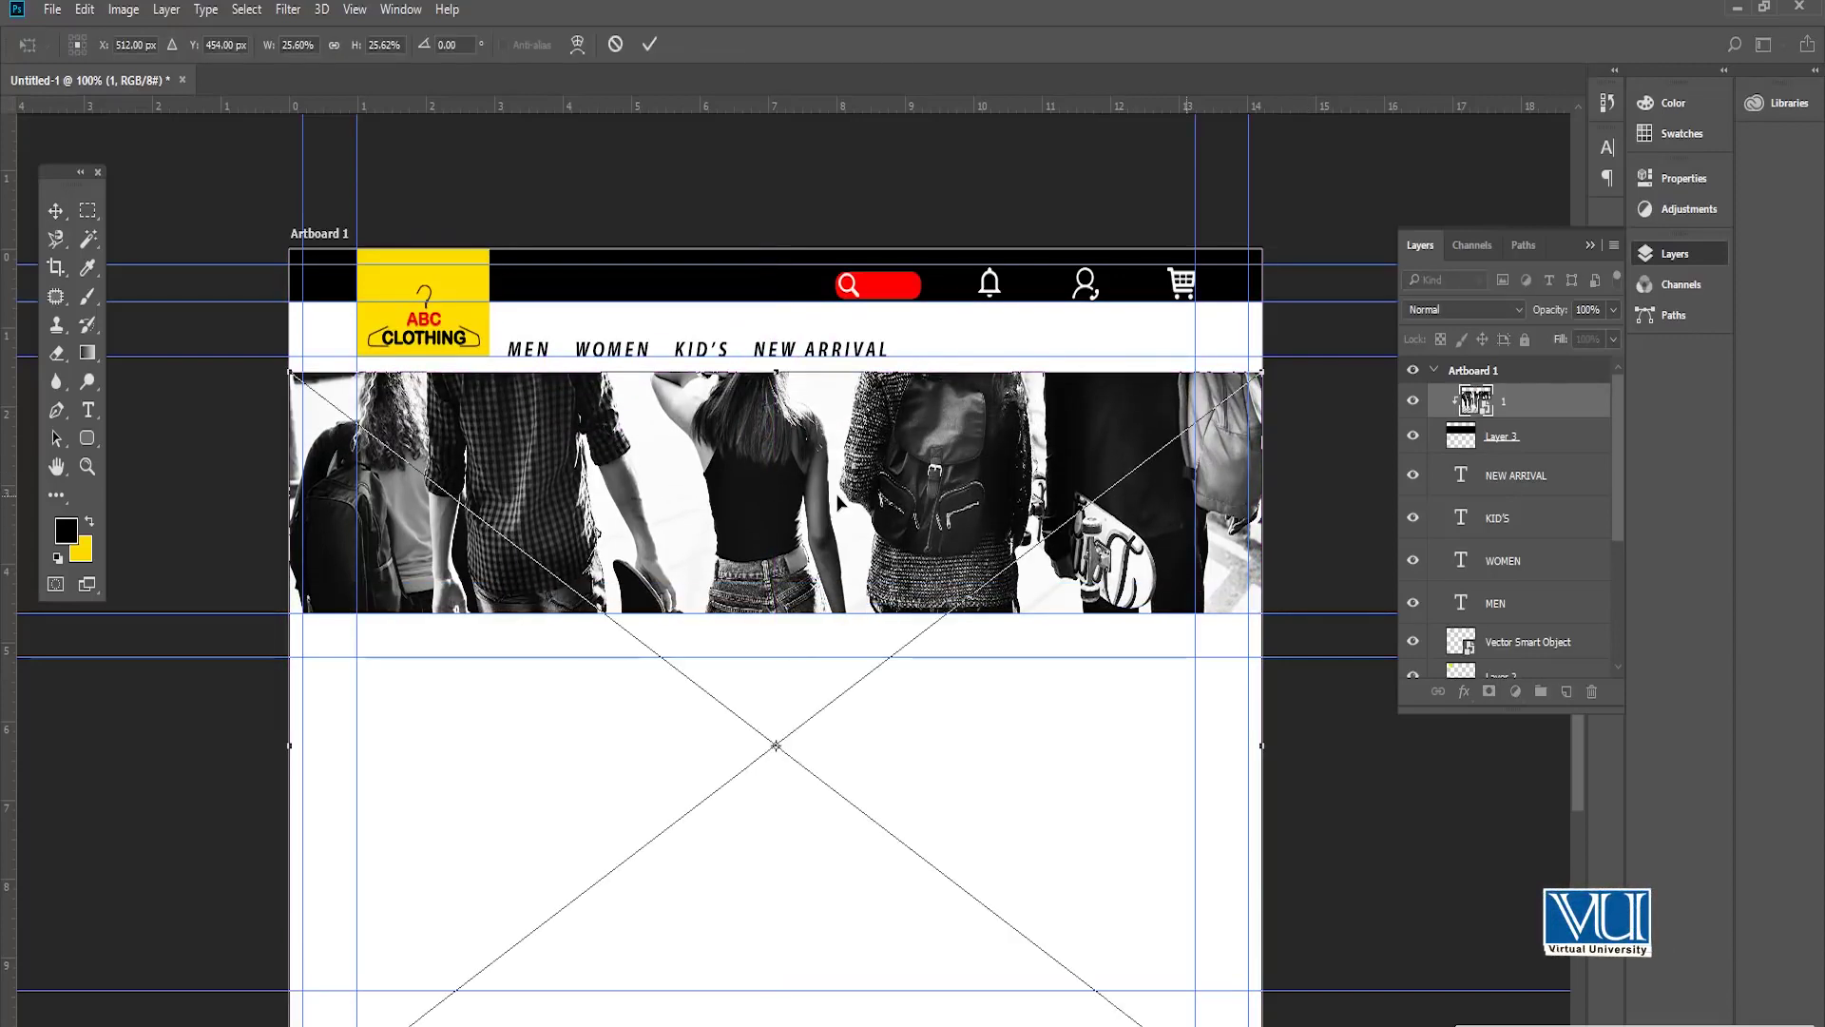
{"action": "key", "text": "Return"}
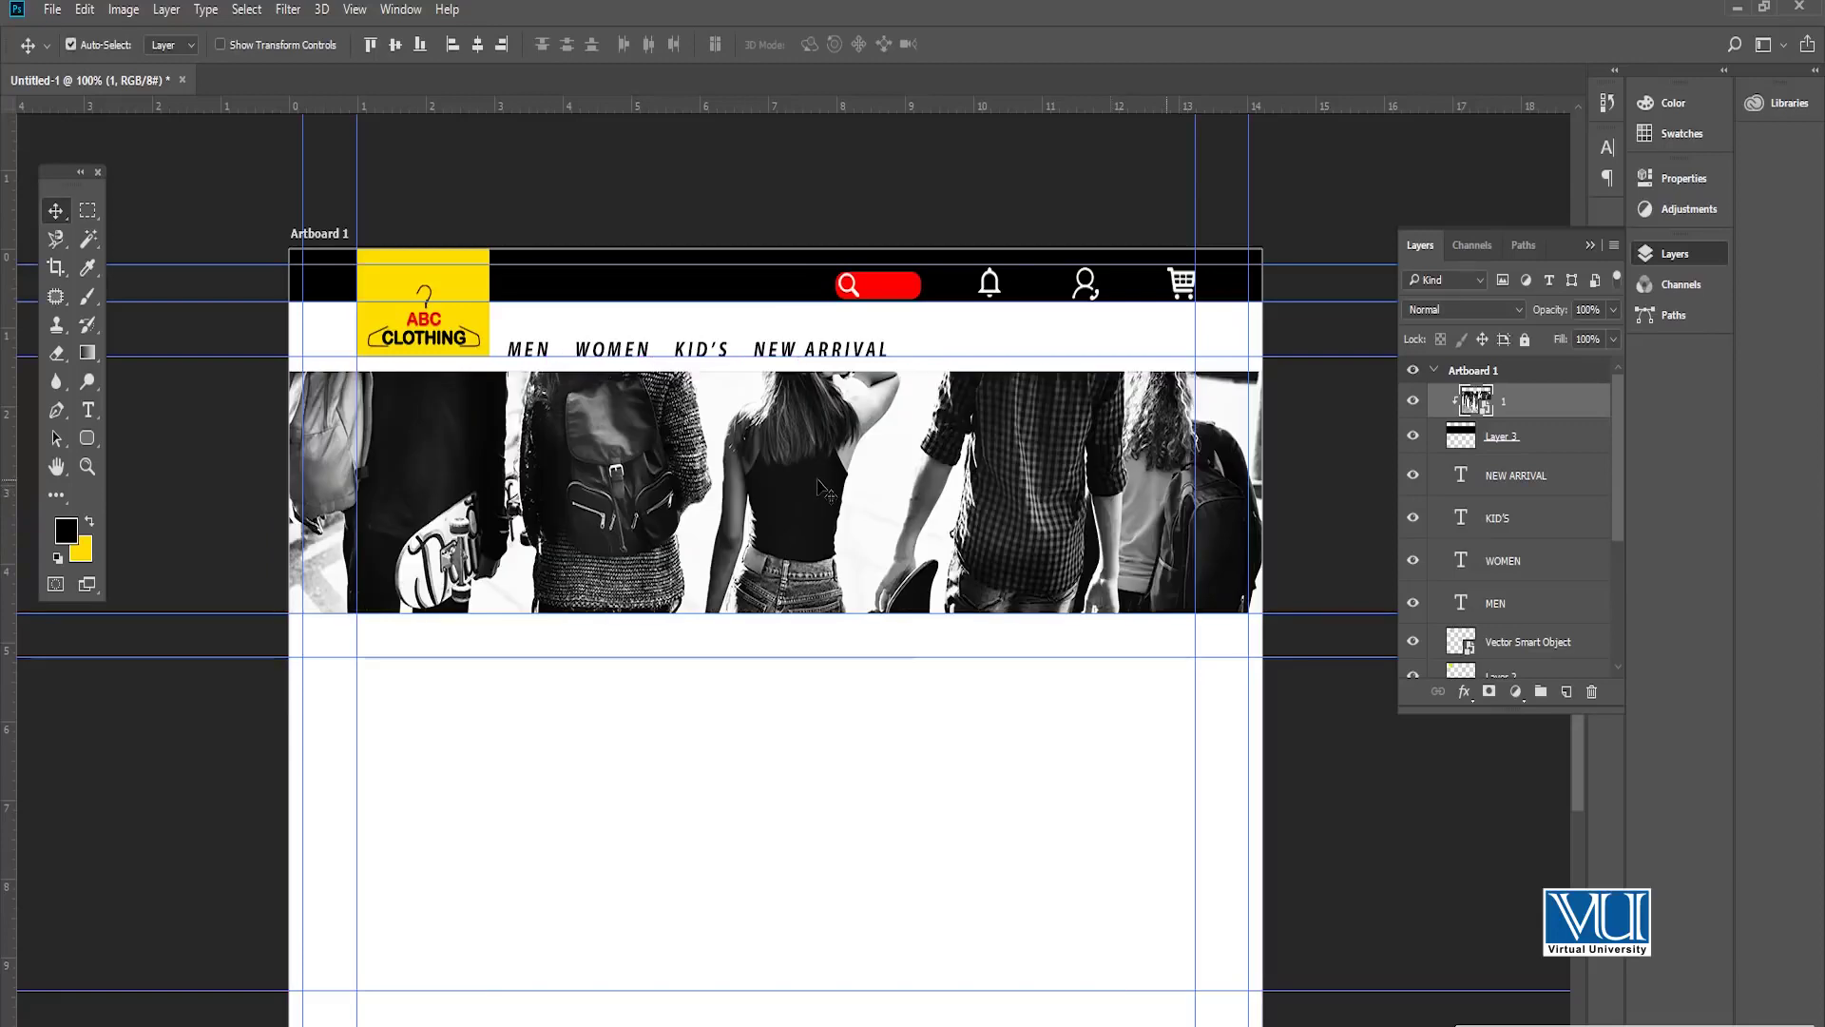
Step: On a new layer, fill a near-square block with black below the banner, its upper-left corner at the guide intersection under the logo
{"action": "key", "text": "z"}
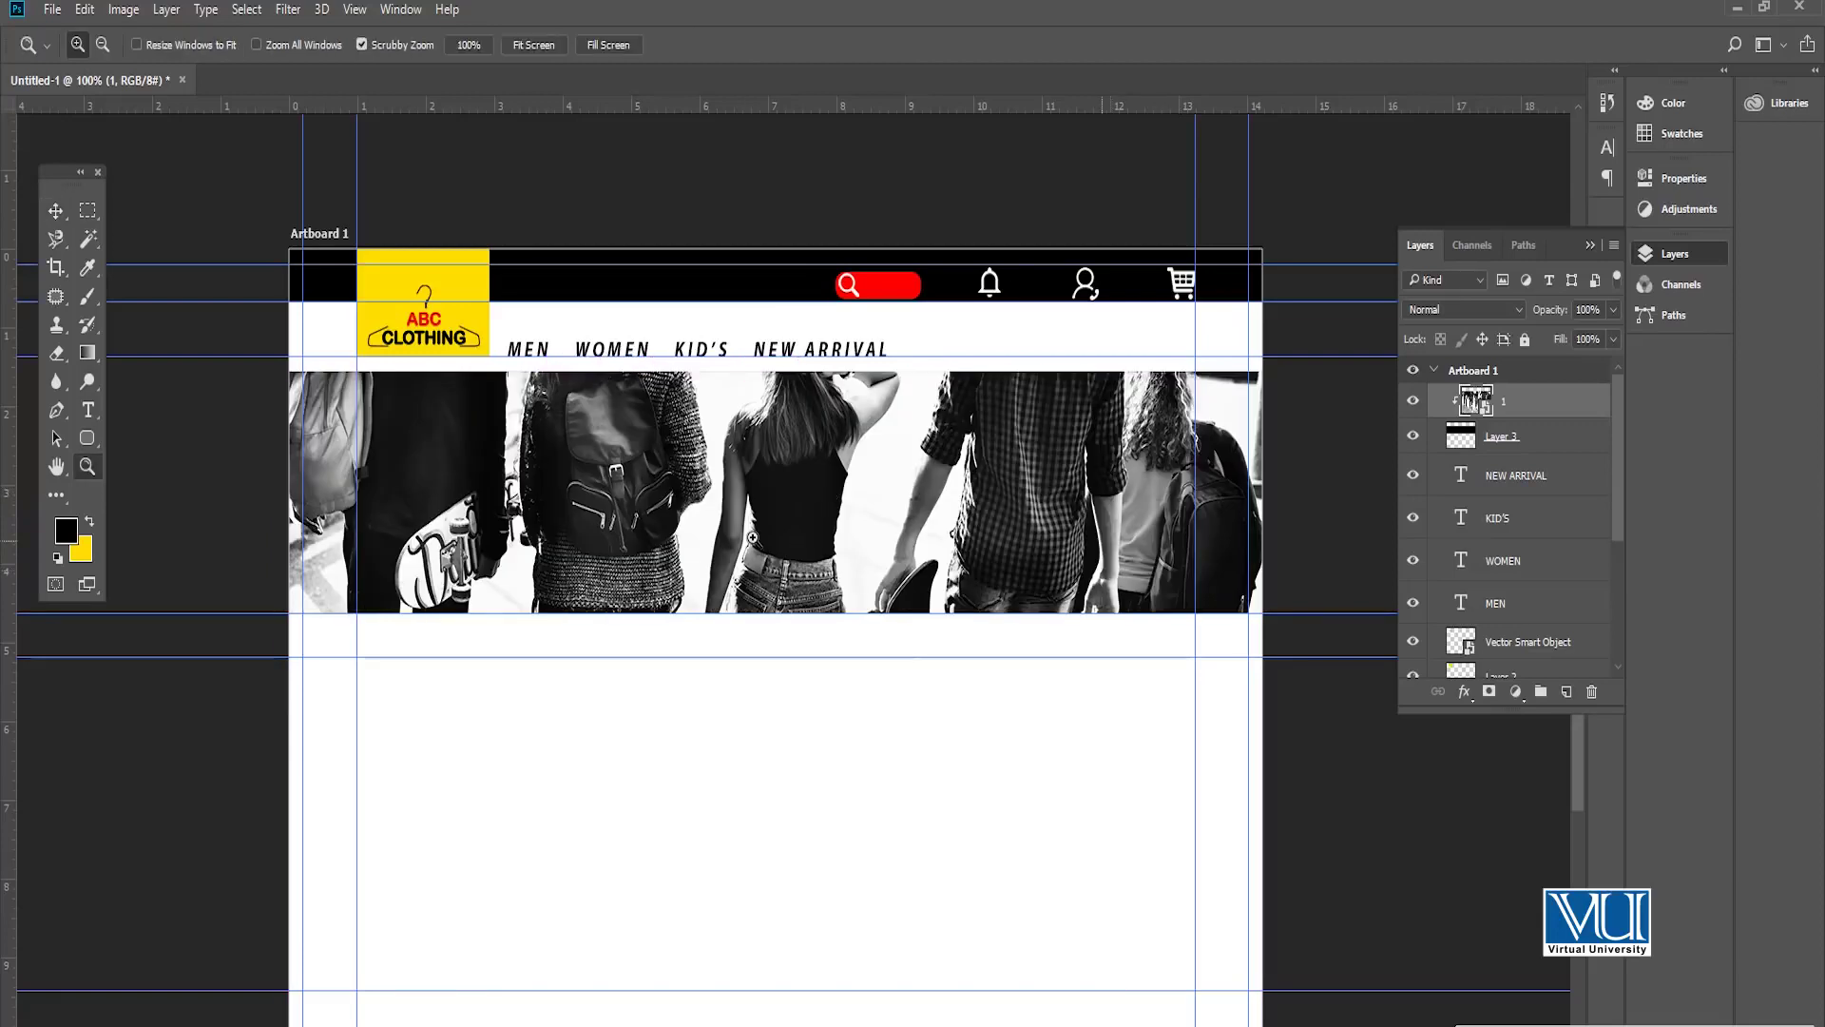
{"action": "left_click", "coordinate": [754, 537], "text": "alt"}
{"action": "left_click", "coordinate": [530, 46]}
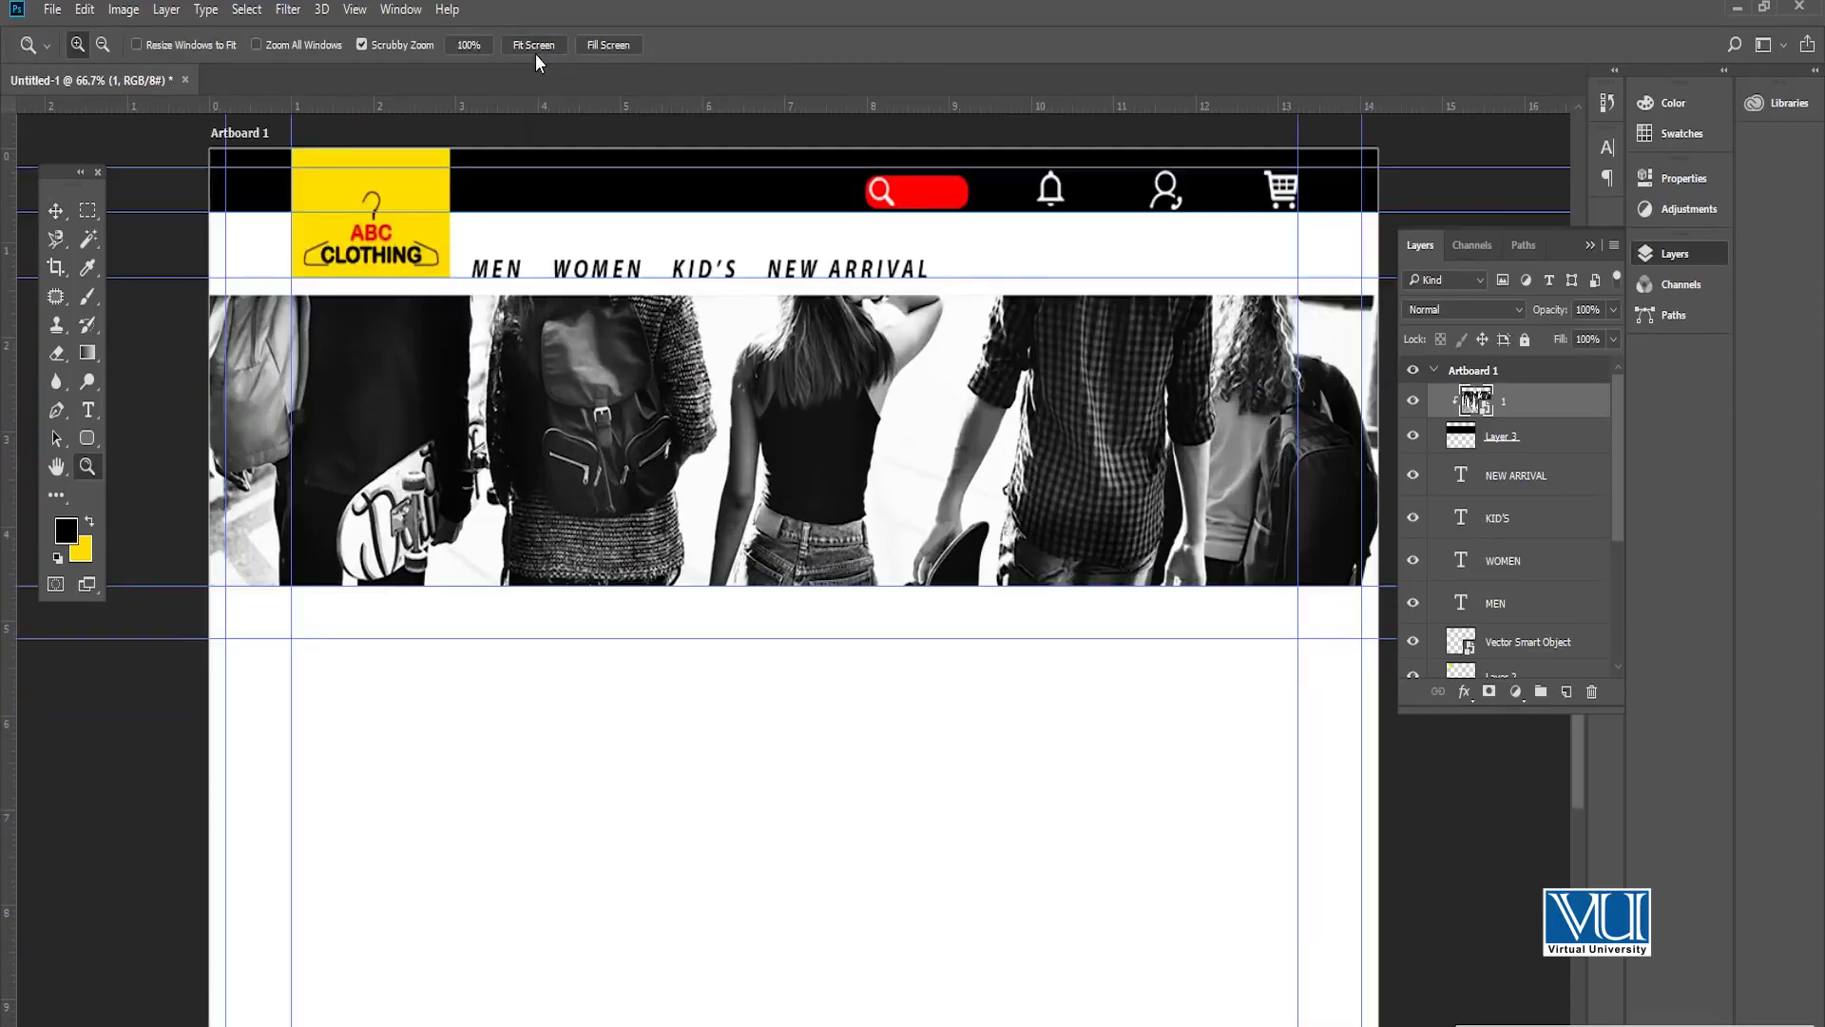
{"action": "key", "text": "v"}
{"action": "left_click_drag", "start_coordinate": [757, 428], "coordinate": [754, 397]}
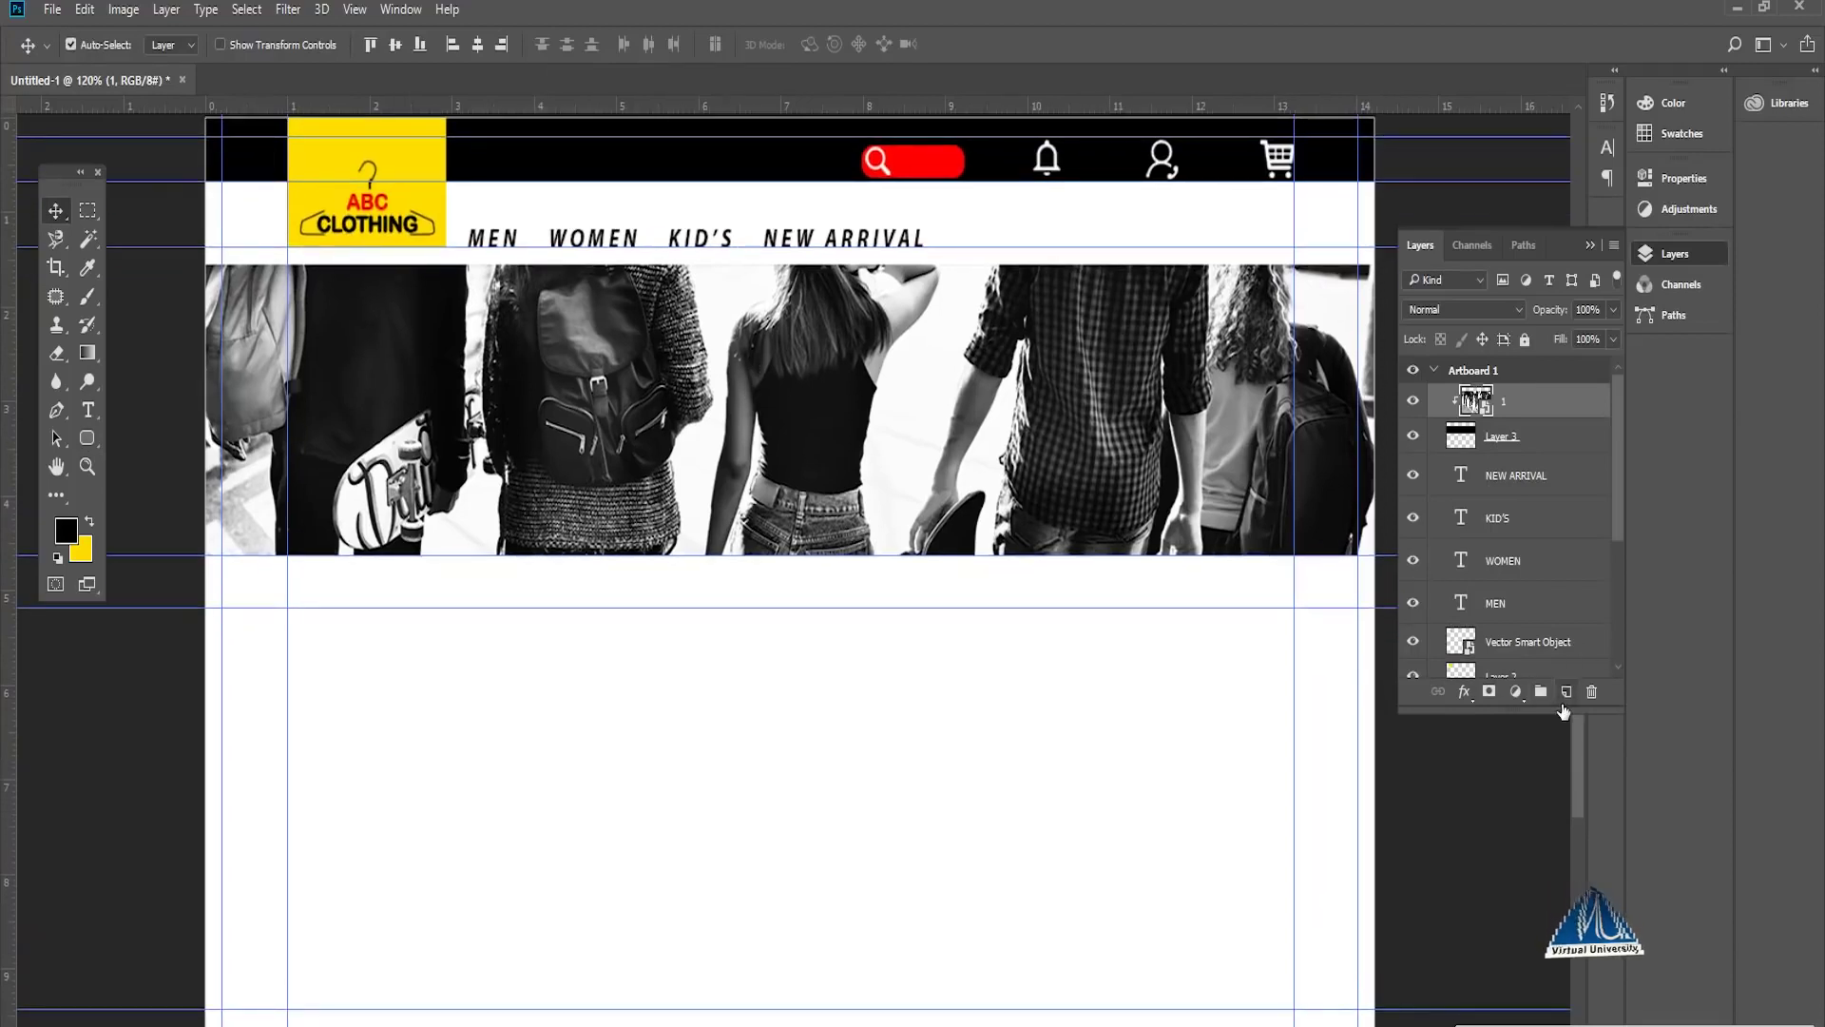
{"action": "left_click", "coordinate": [1567, 691]}
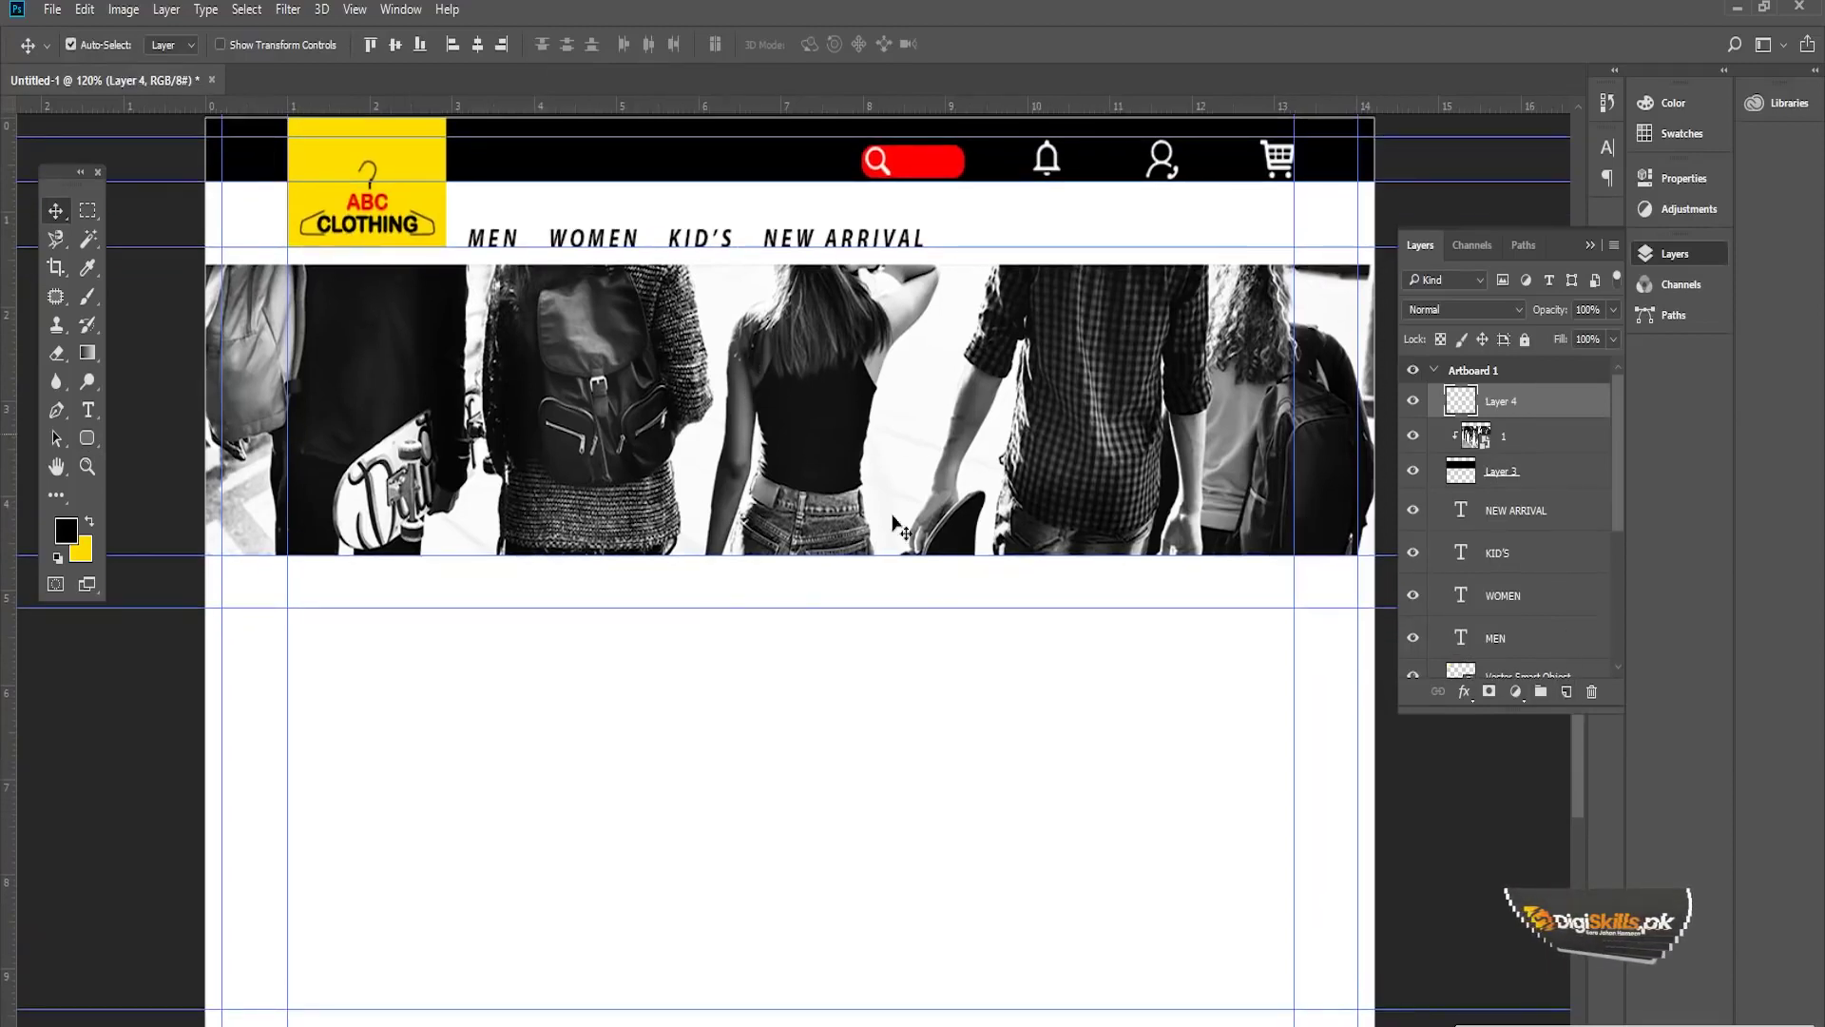
{"action": "left_click", "coordinate": [87, 212]}
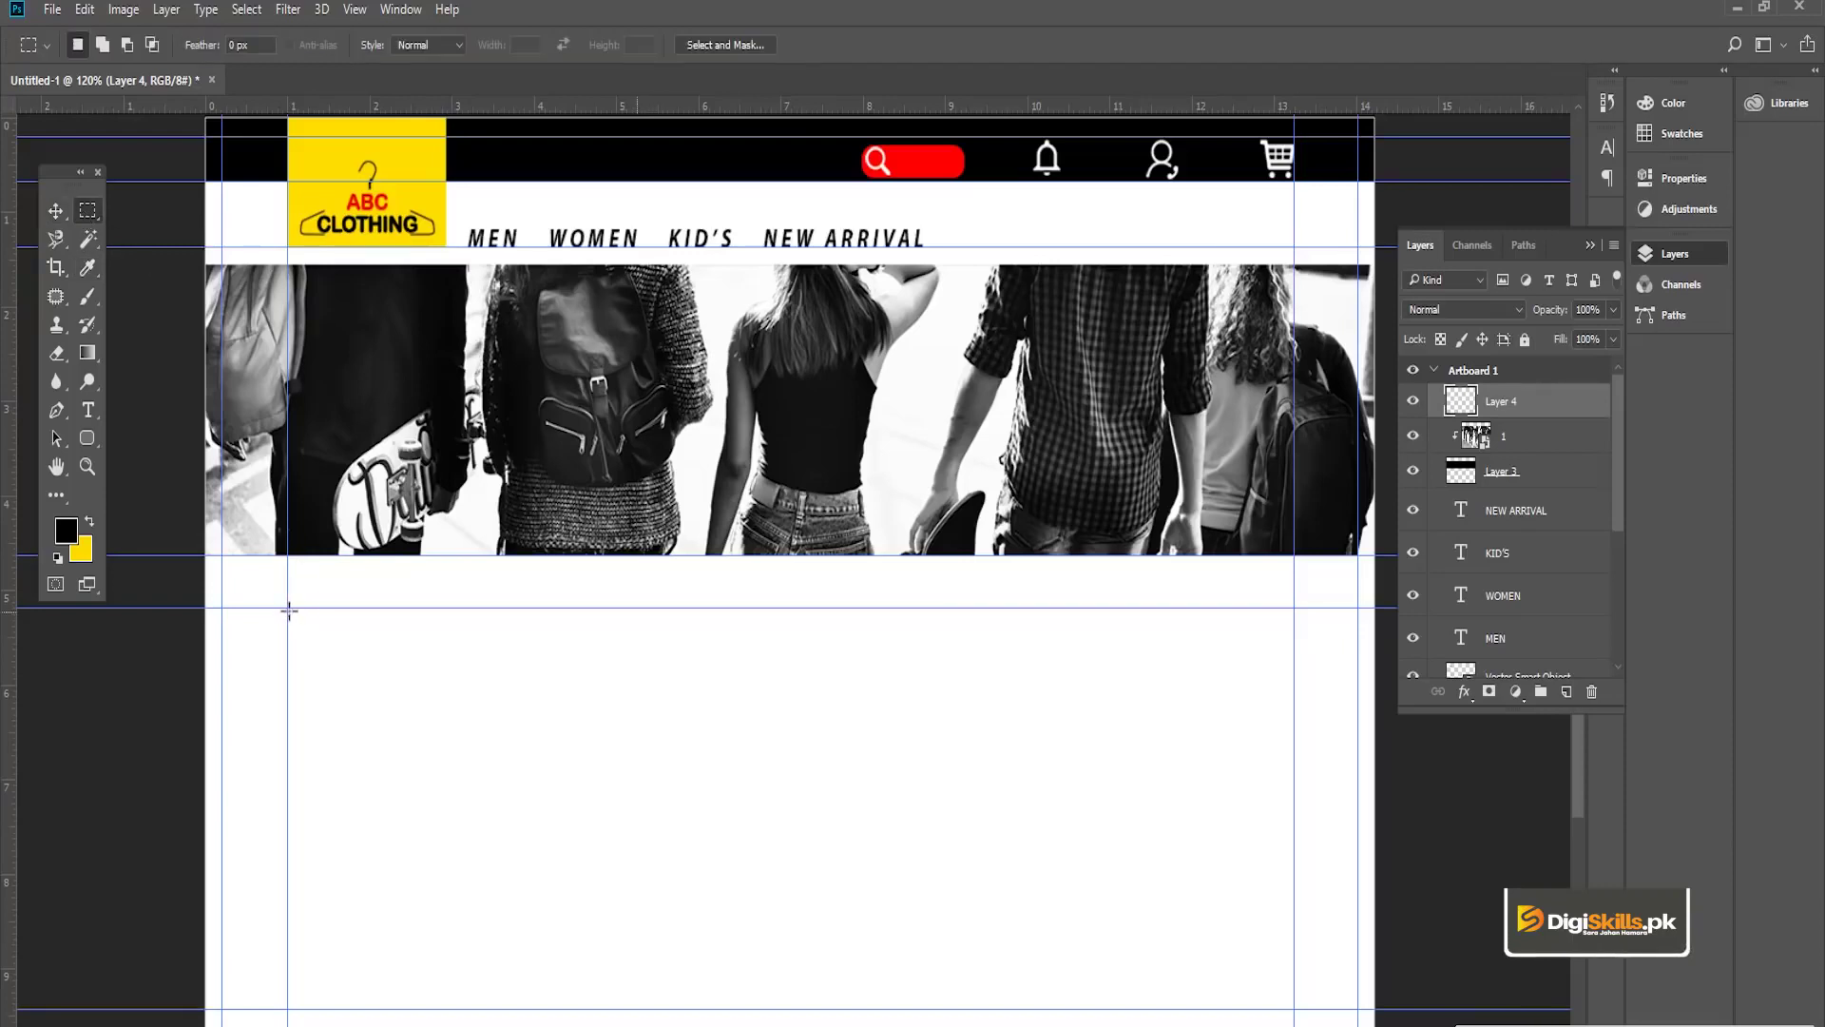
{"action": "left_click_drag", "start_coordinate": [288, 608], "coordinate": [590, 915]}
{"action": "left_click_drag", "start_coordinate": [590, 907], "coordinate": [591, 908]}
{"action": "key", "text": "v"}
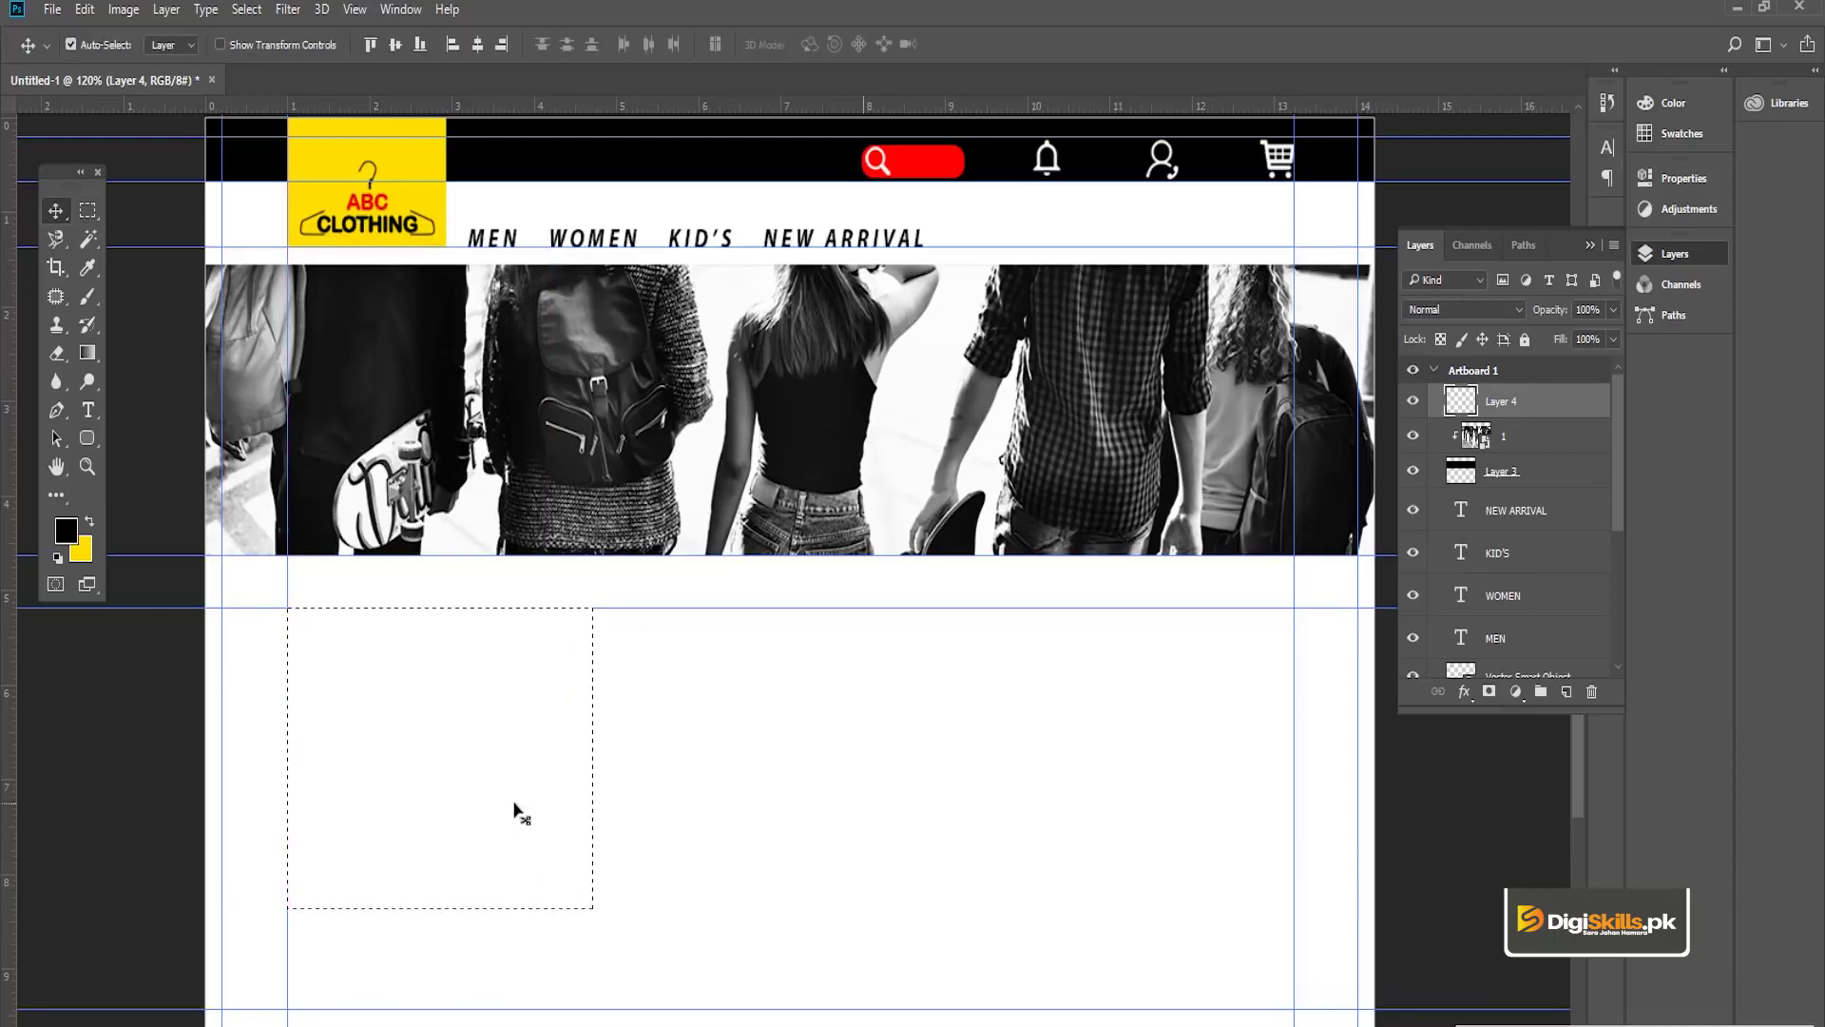
{"action": "key", "text": "alt+BackSpace"}
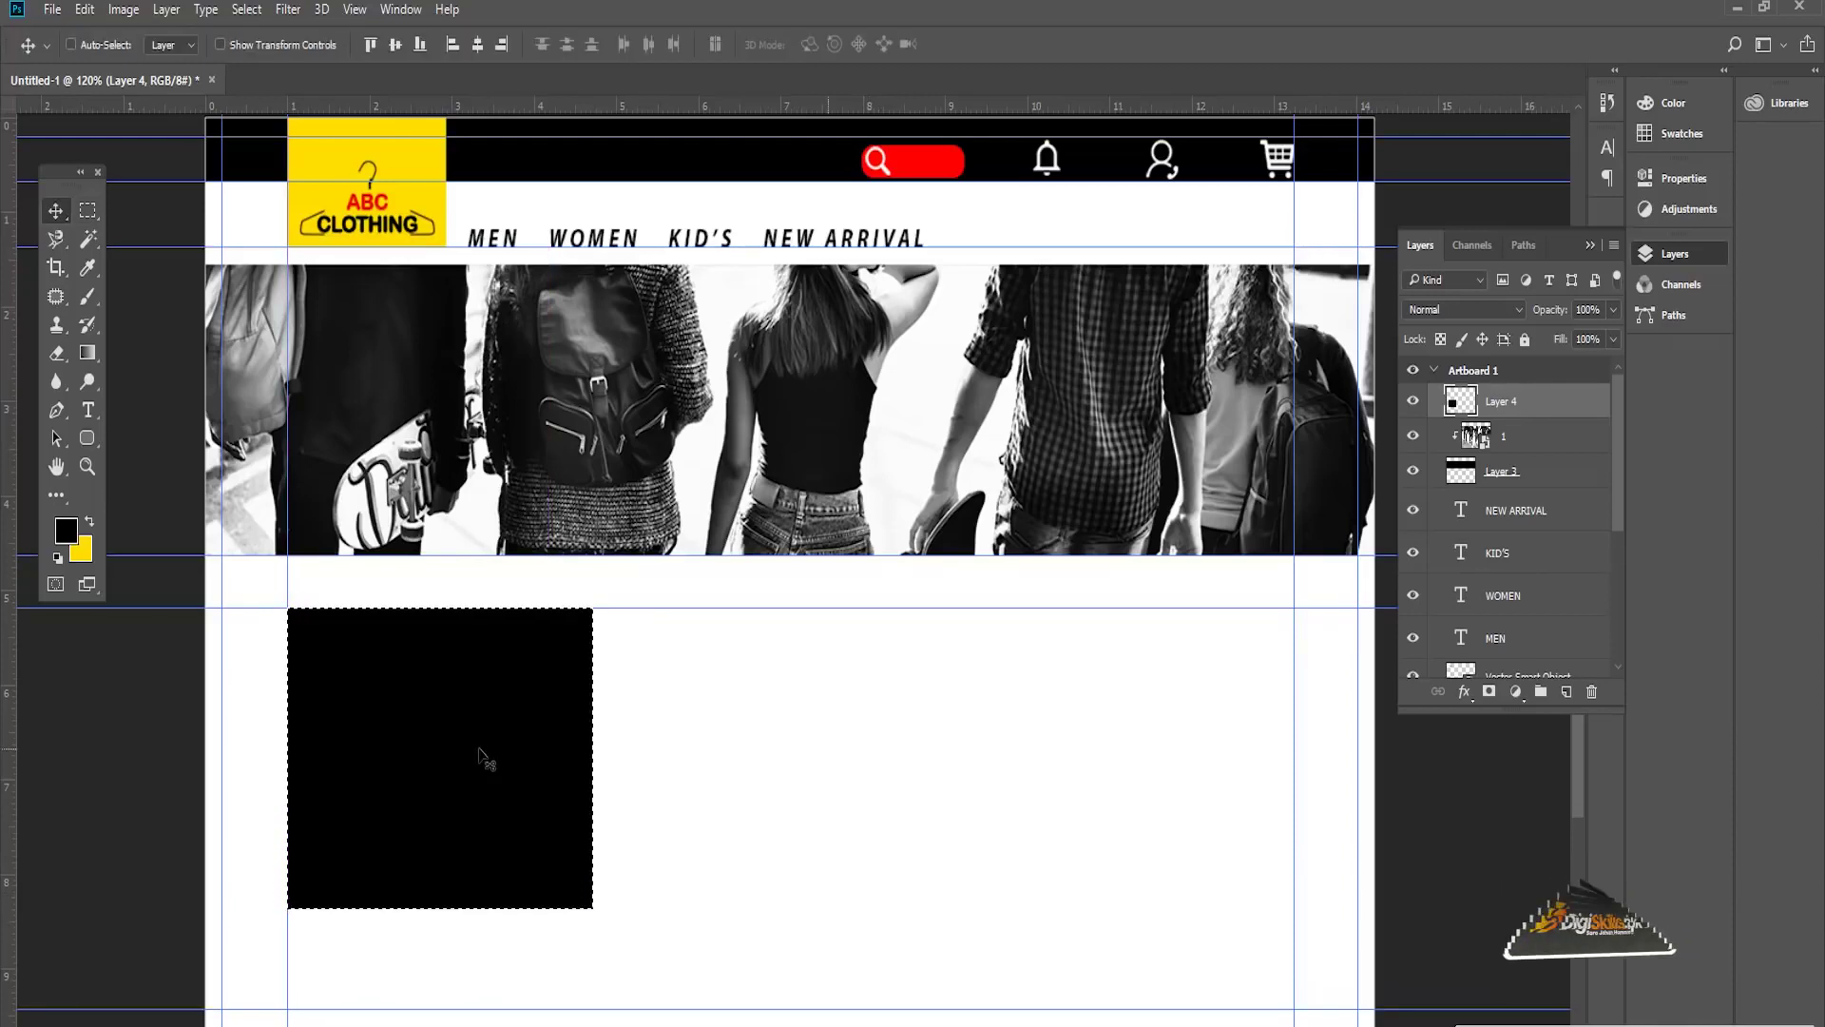
{"action": "key", "text": "ctrl+d"}
Step: Duplicate the black block twice to form an evenly spaced row of three ending at the right inner guide
{"action": "left_click_drag", "start_coordinate": [472, 757], "coordinate": [1136, 751]}
{"action": "key", "text": "ctrl+j"}
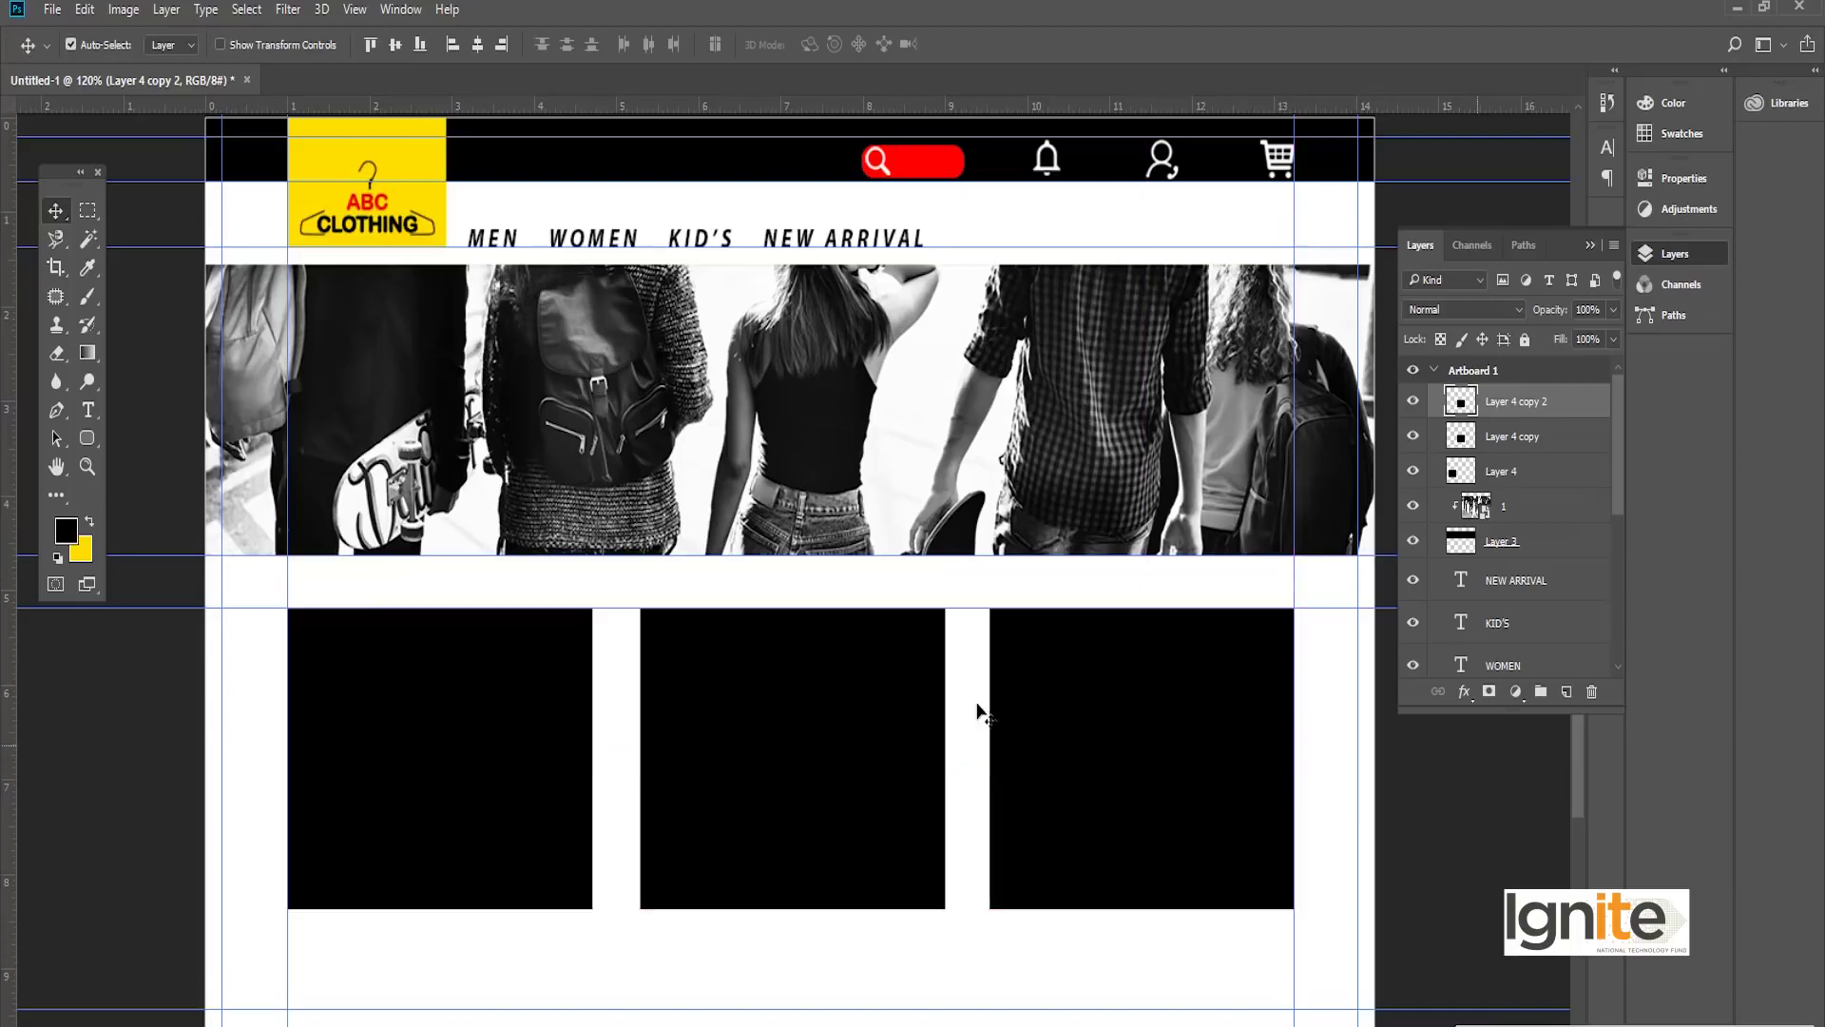
{"action": "left_click", "coordinate": [88, 215]}
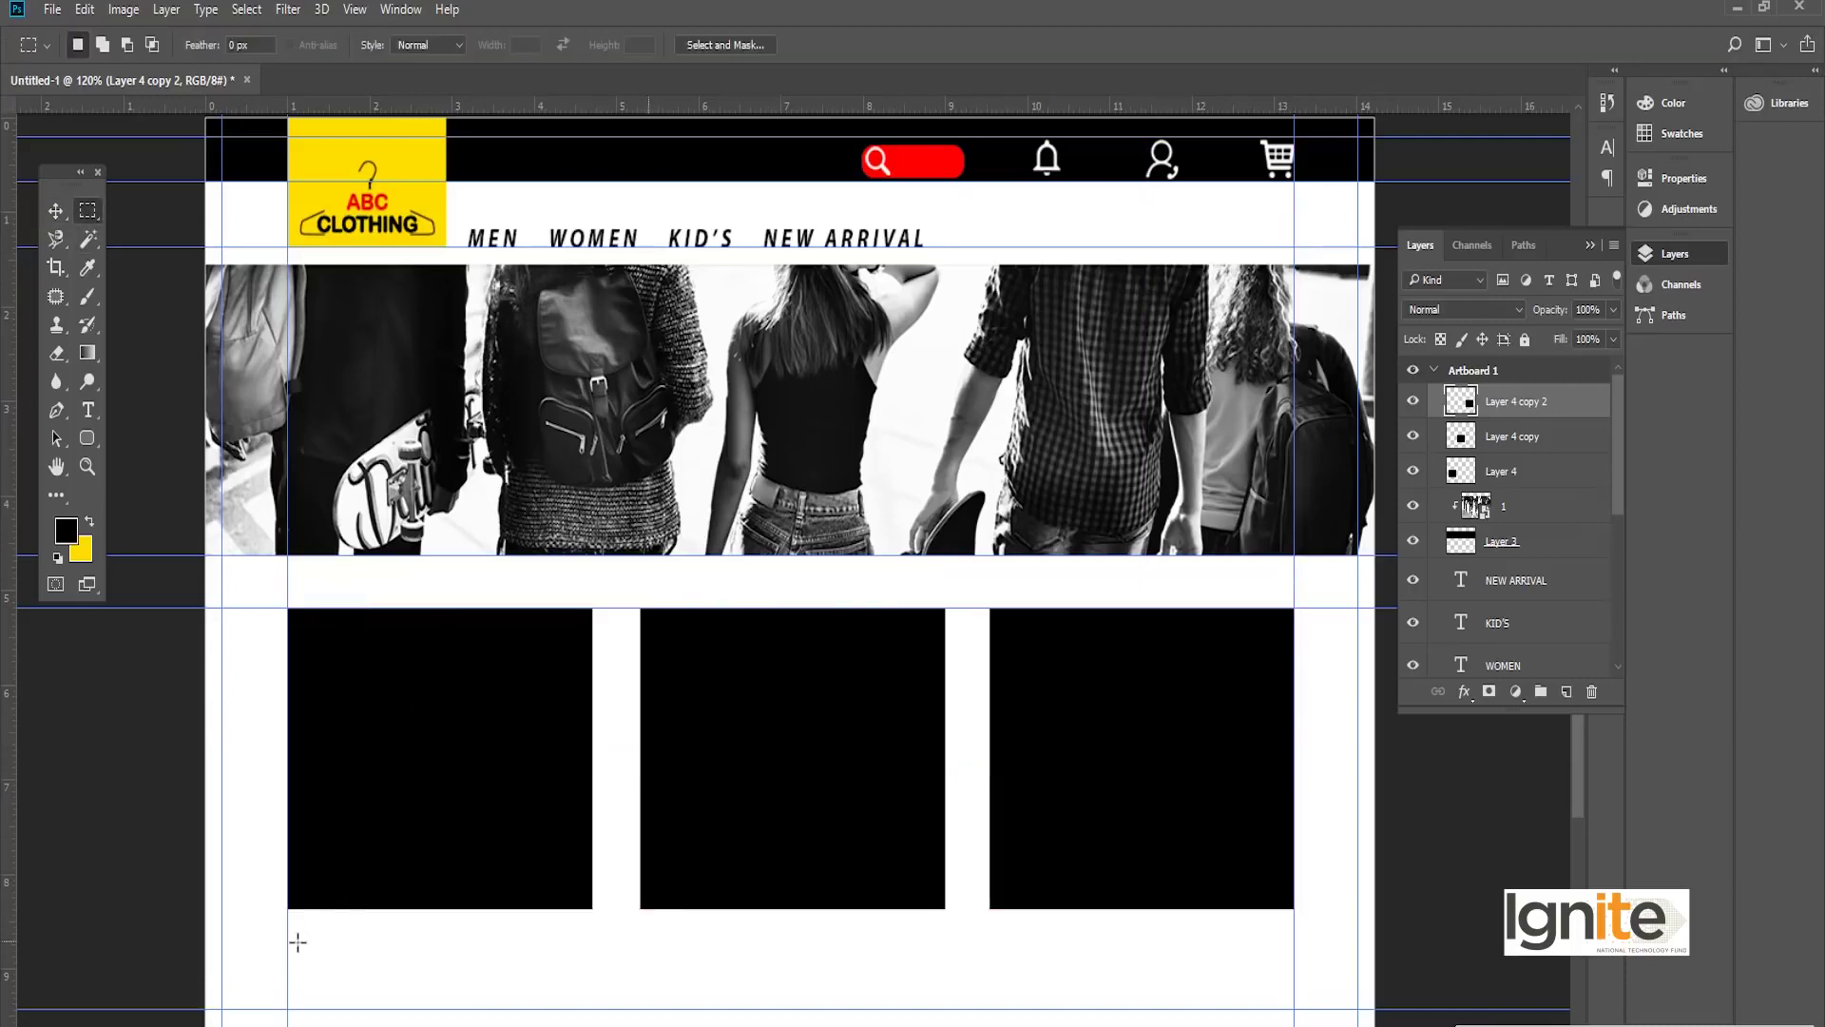
{"action": "left_click_drag", "start_coordinate": [287, 946], "coordinate": [1280, 632]}
{"action": "key", "text": "v"}
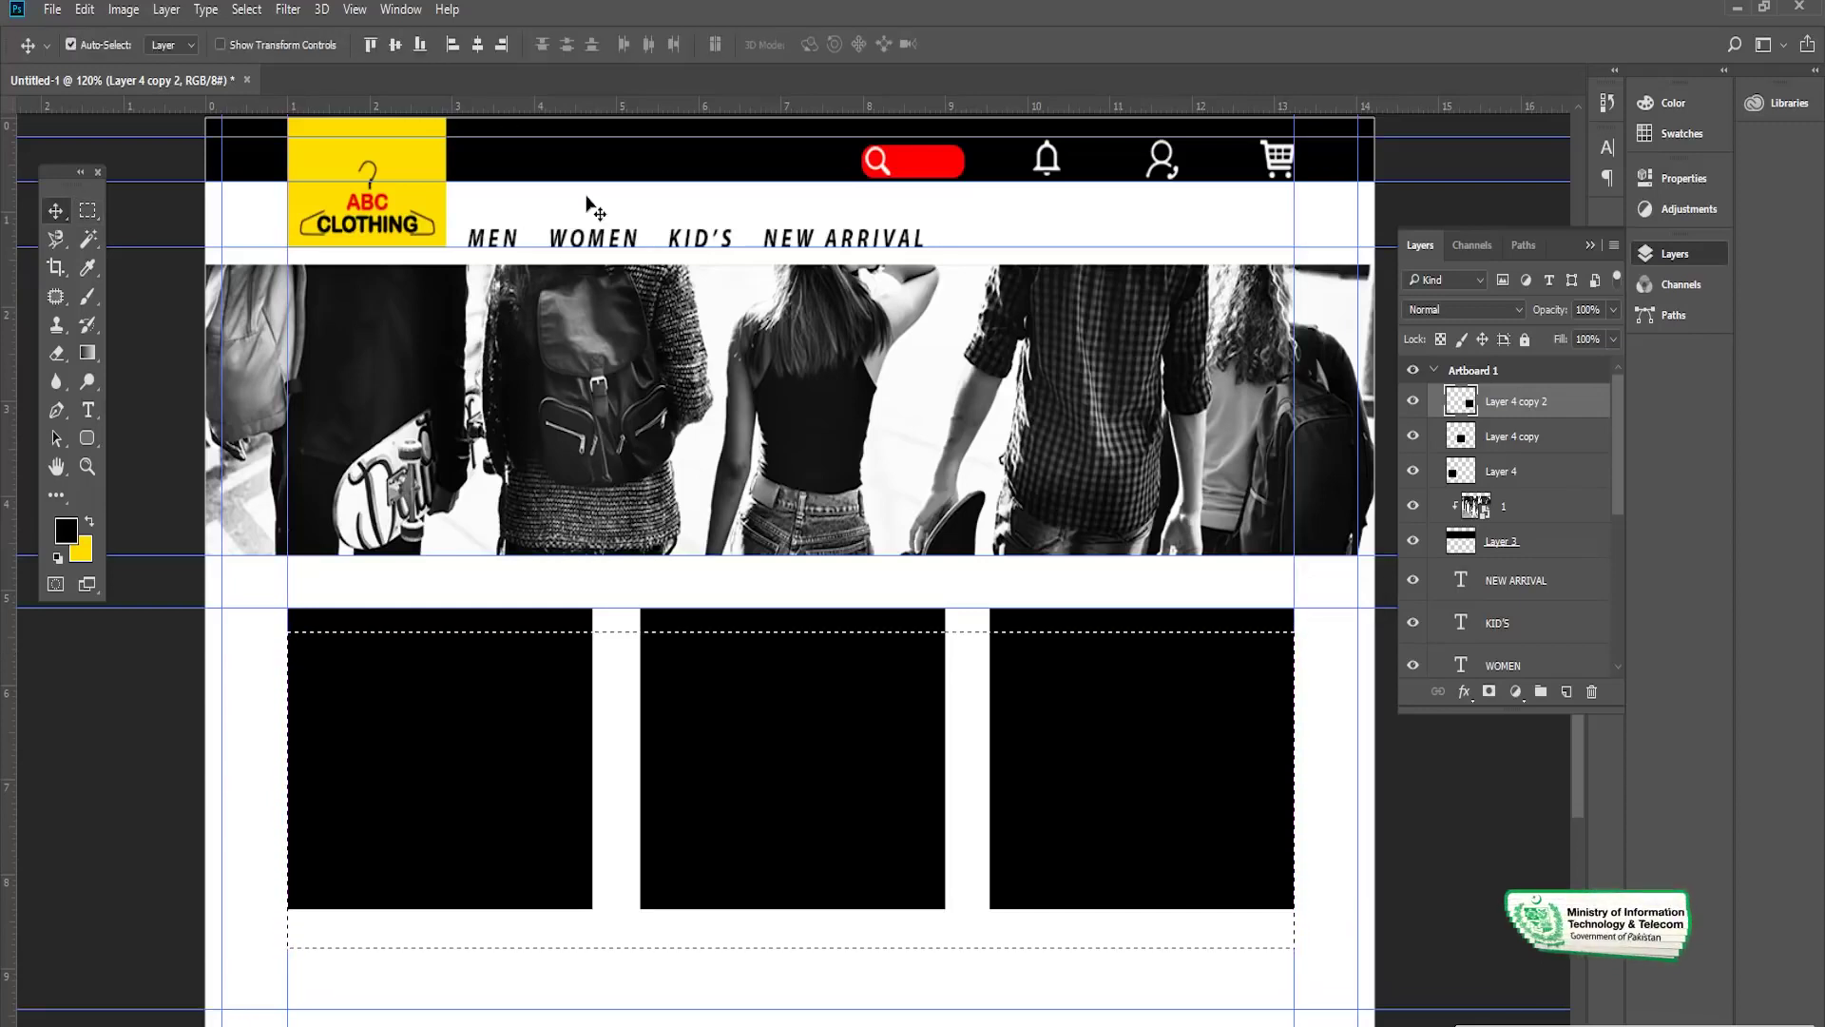
{"action": "left_click", "coordinate": [478, 45]}
{"action": "key", "text": "ctrl+z"}
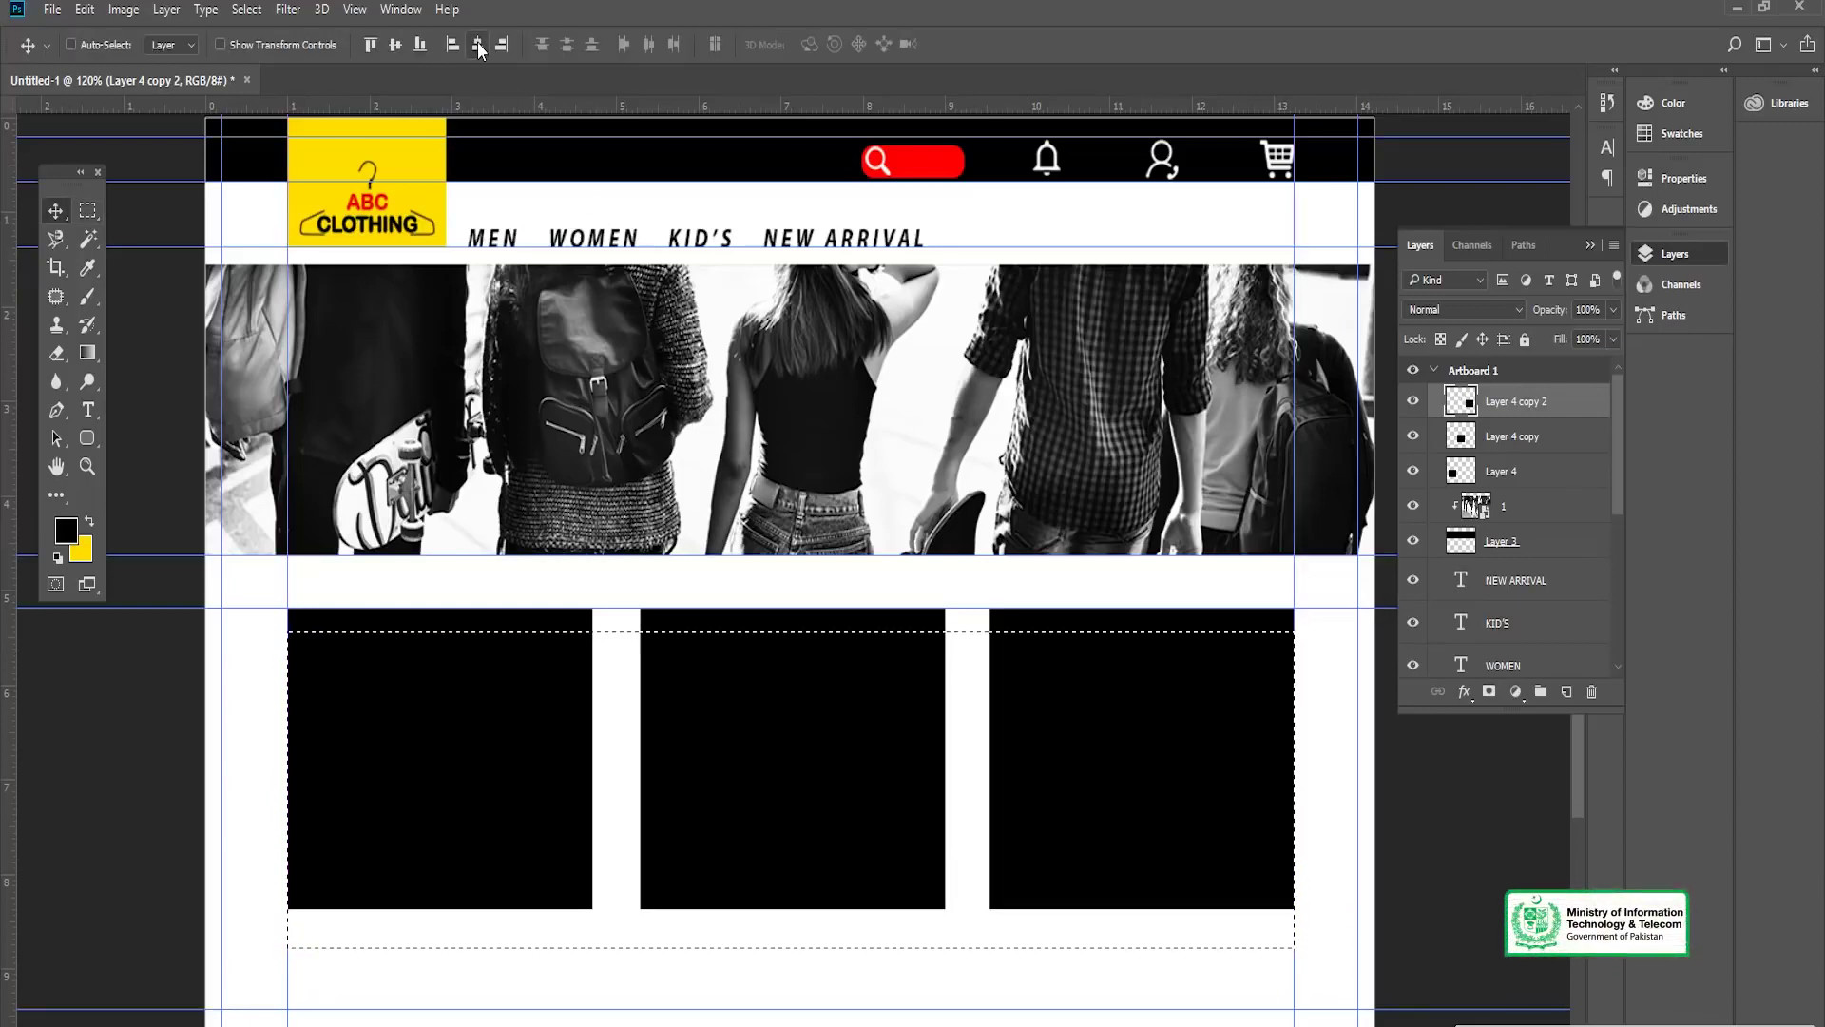
{"action": "left_click", "coordinate": [389, 49]}
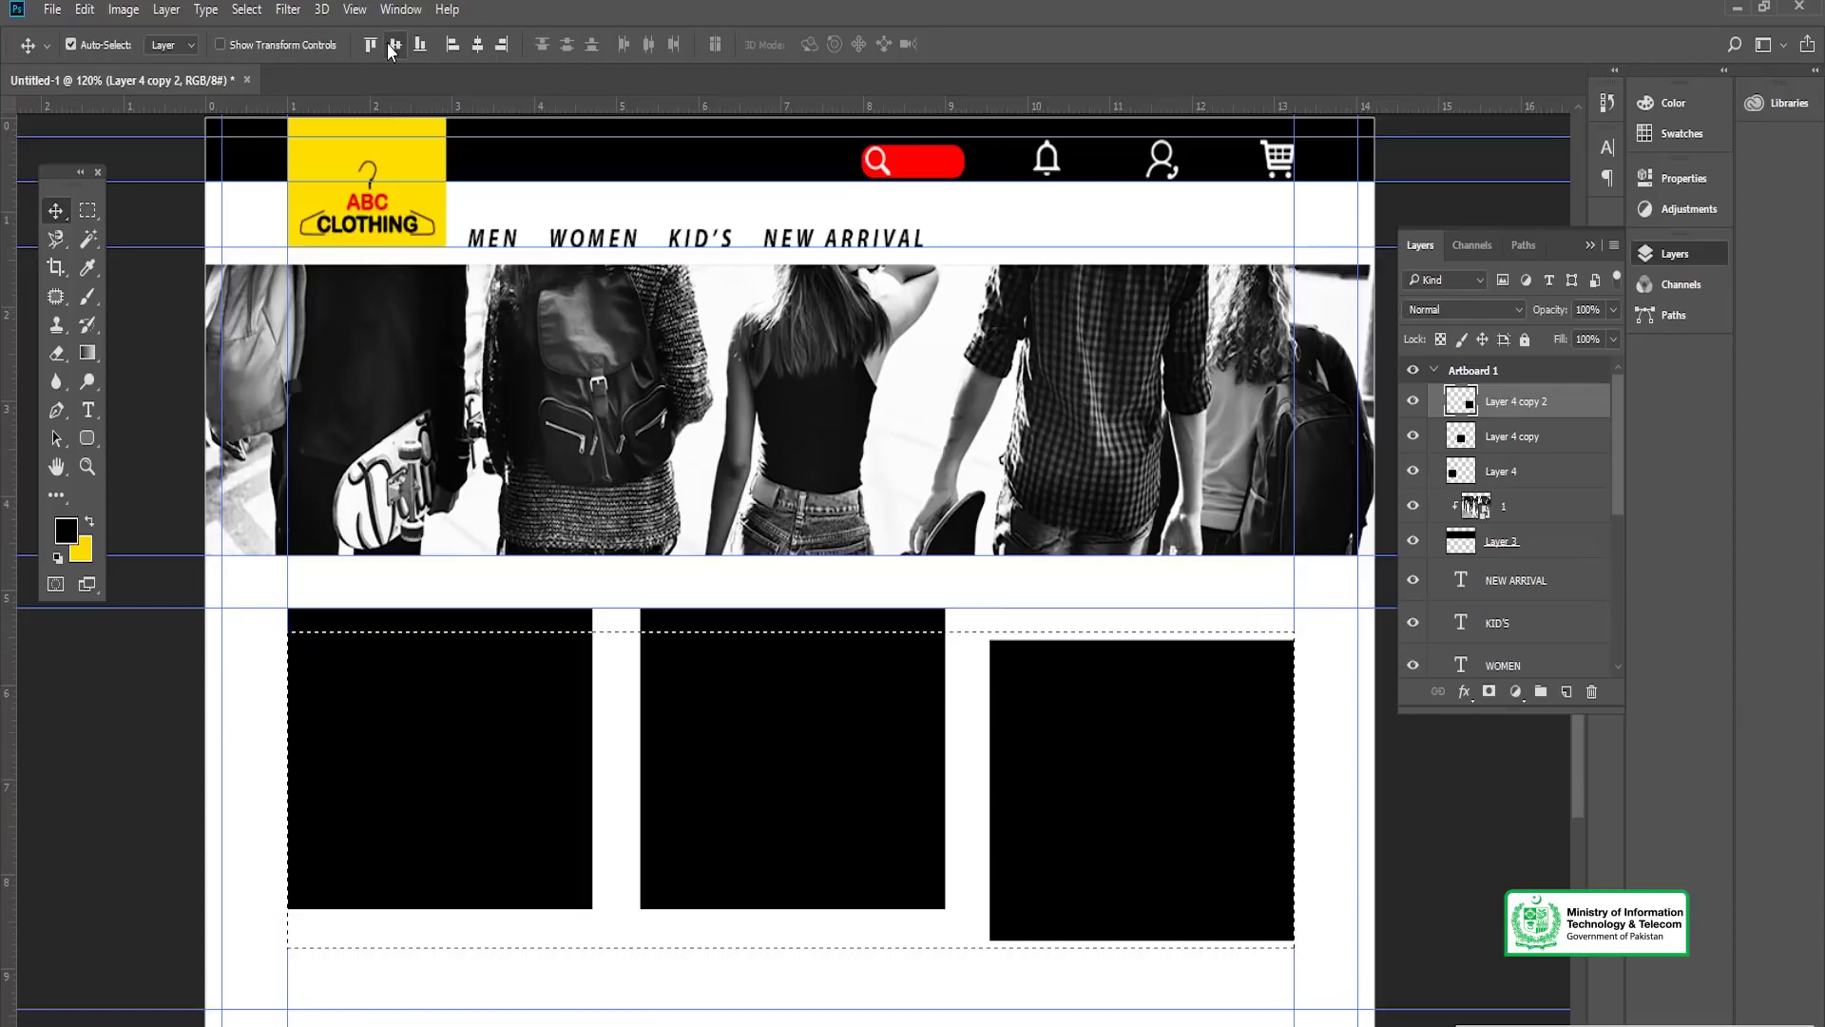
{"action": "key", "text": "ctrl"}
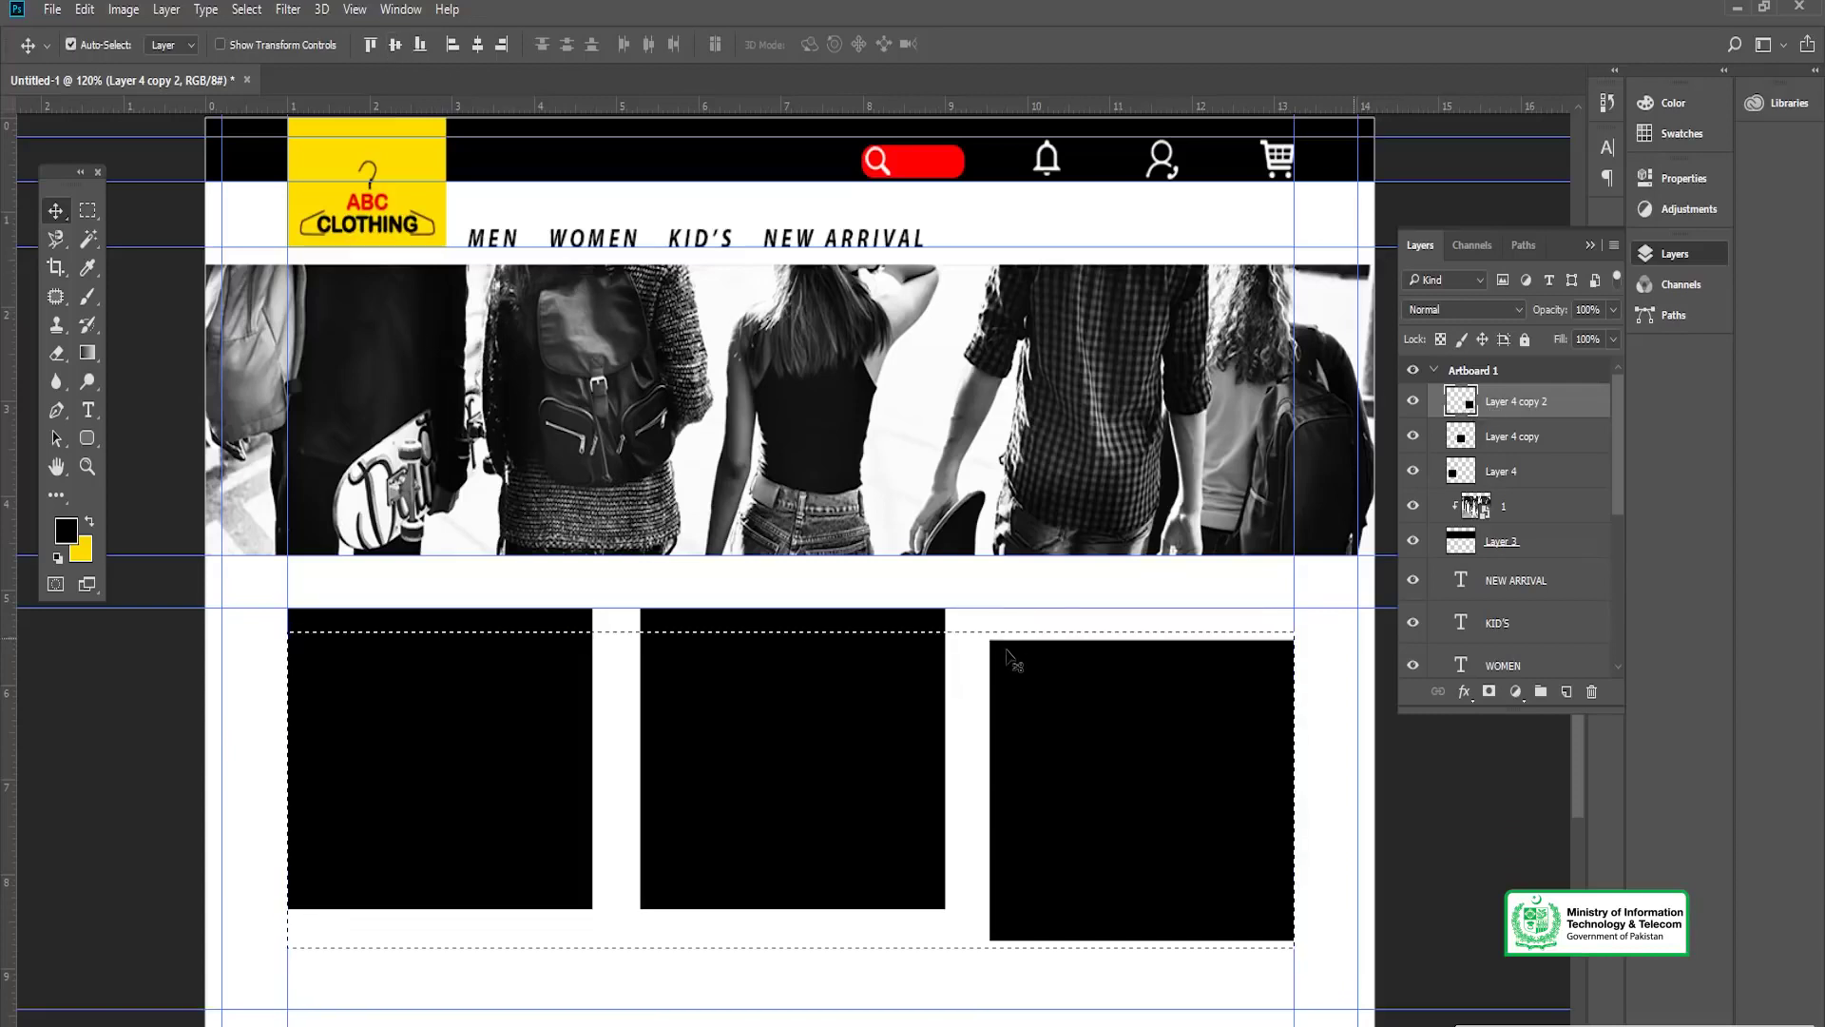
{"action": "key", "text": "ctrl+z"}
{"action": "key", "text": "ctrl+d"}
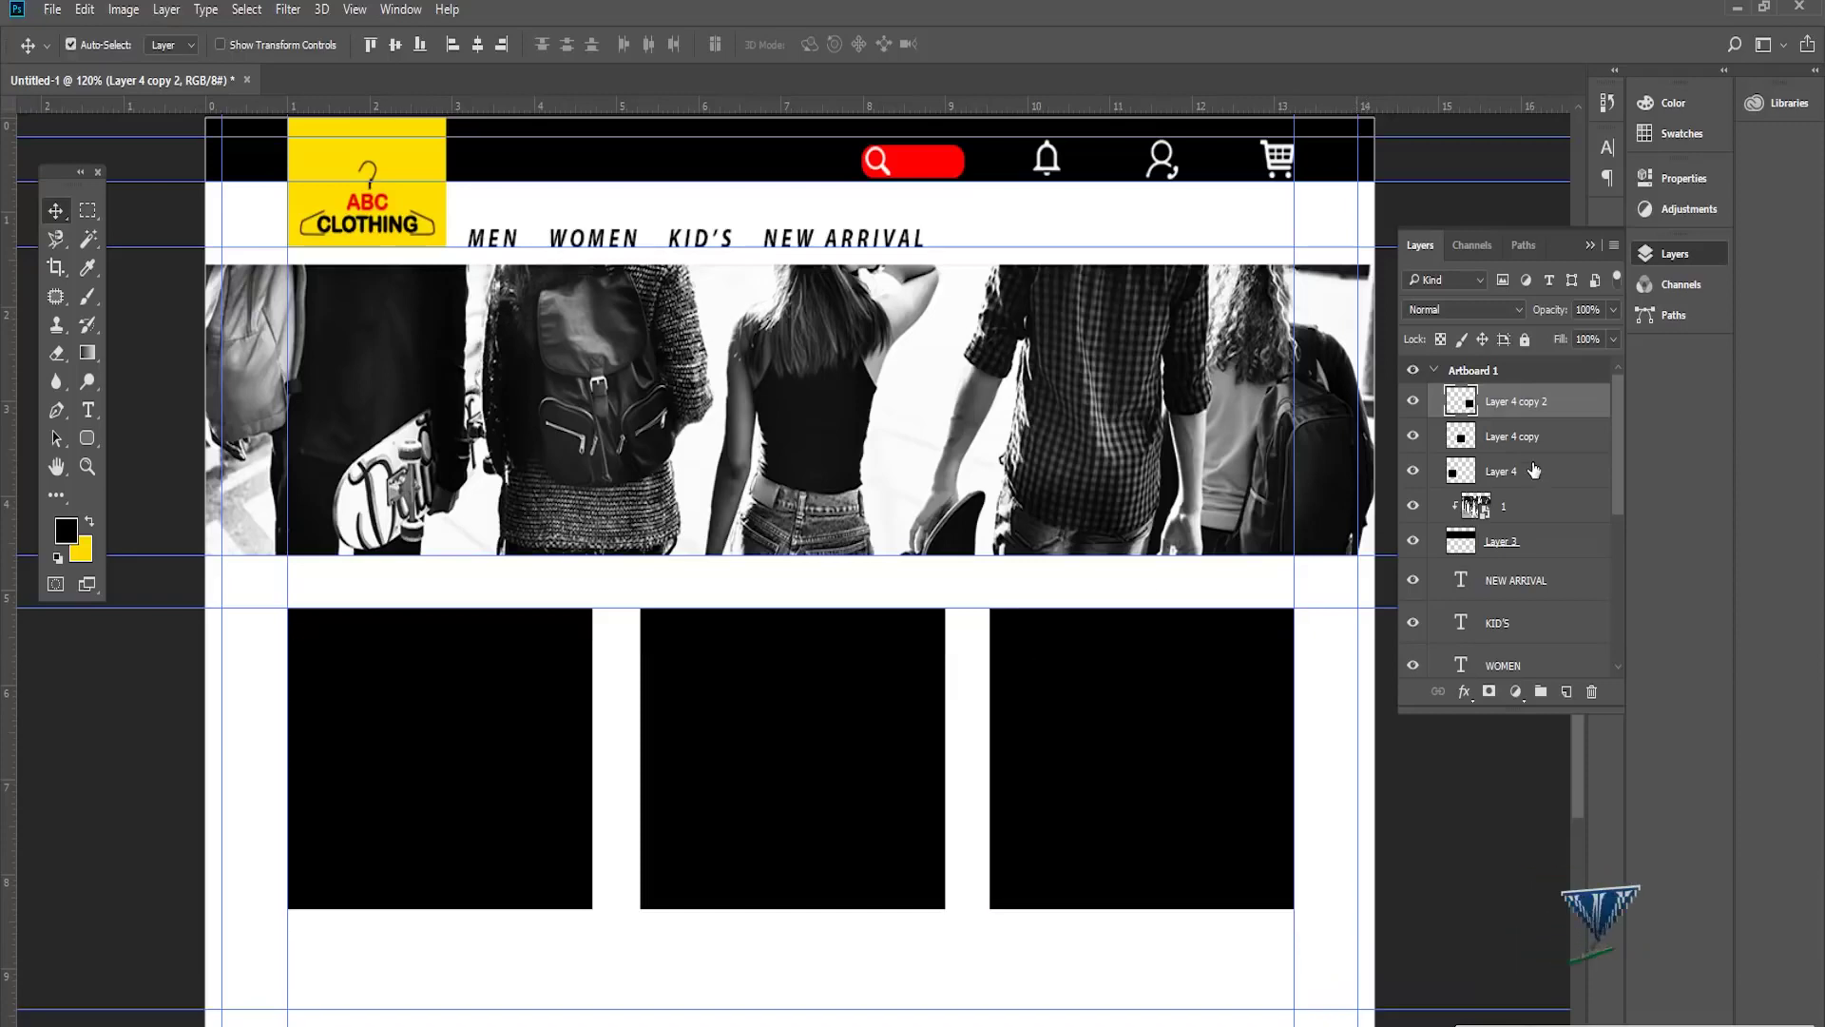
Step: Distribute the three black blocks evenly across the row and group their layers
{"action": "left_click", "coordinate": [1533, 470], "text": "shift"}
{"action": "left_click", "coordinate": [654, 44]}
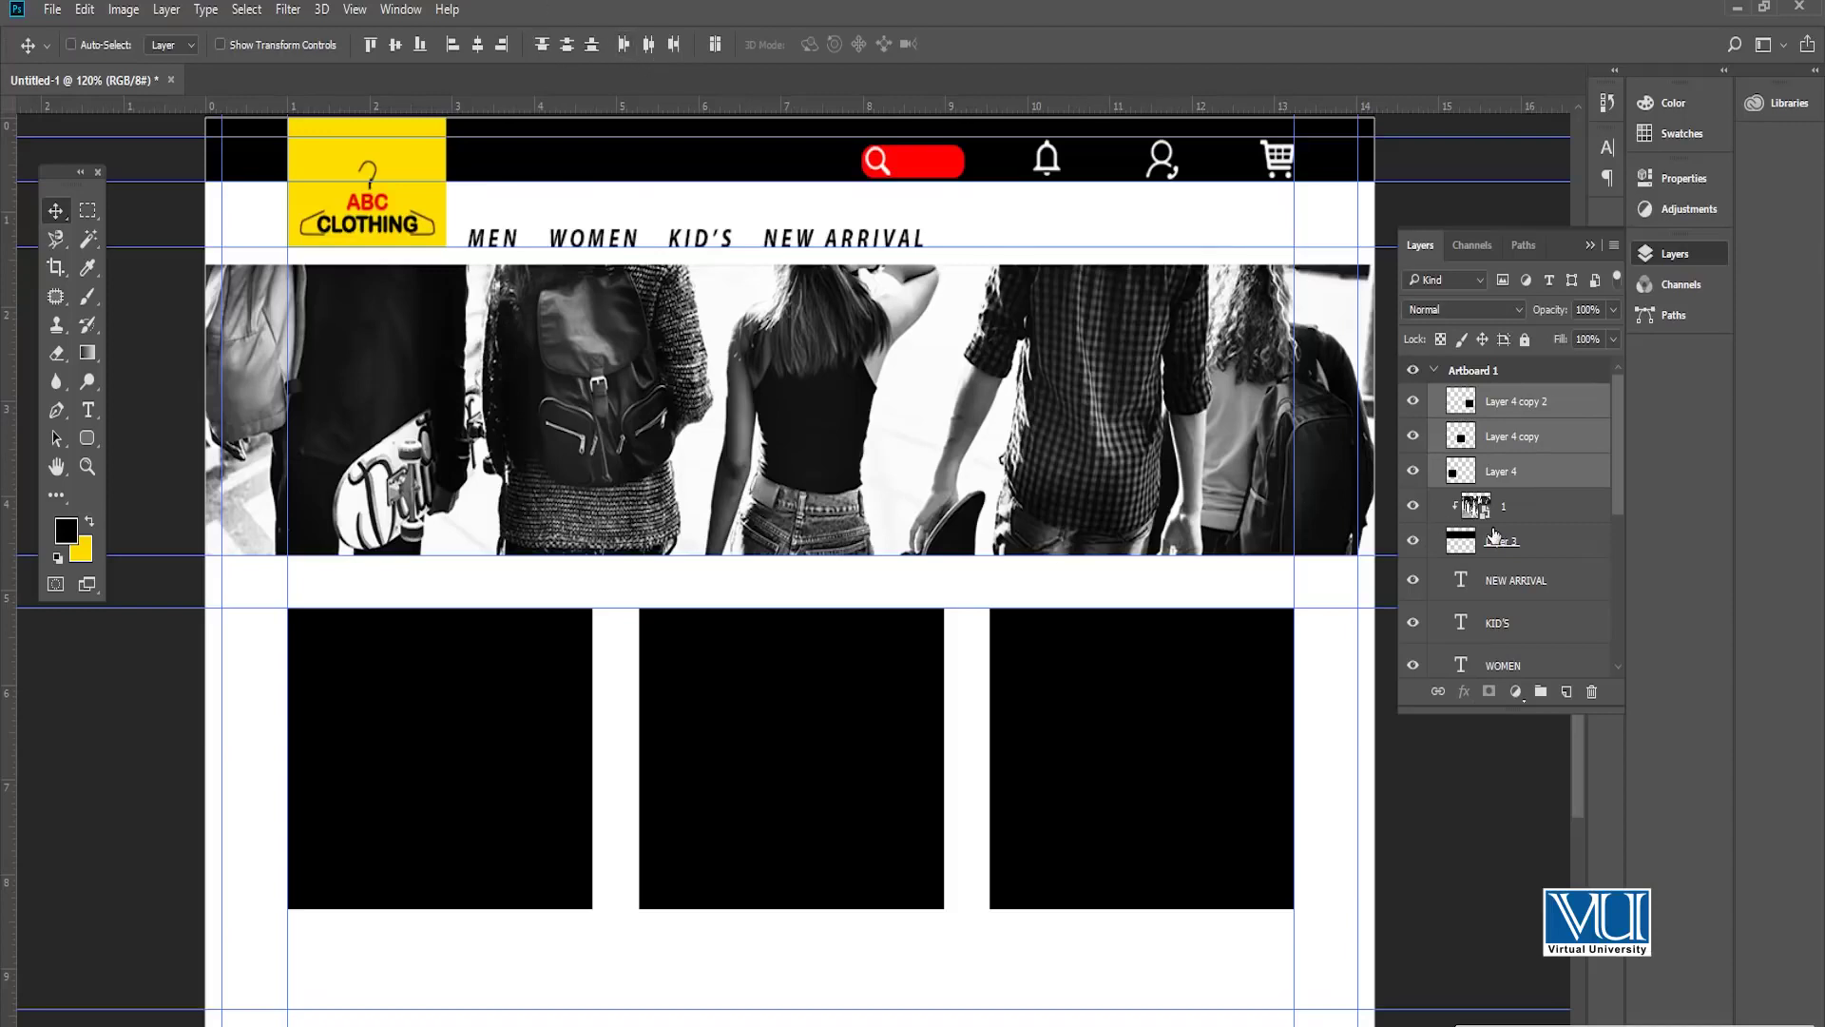
{"action": "key", "text": "ctrl+g"}
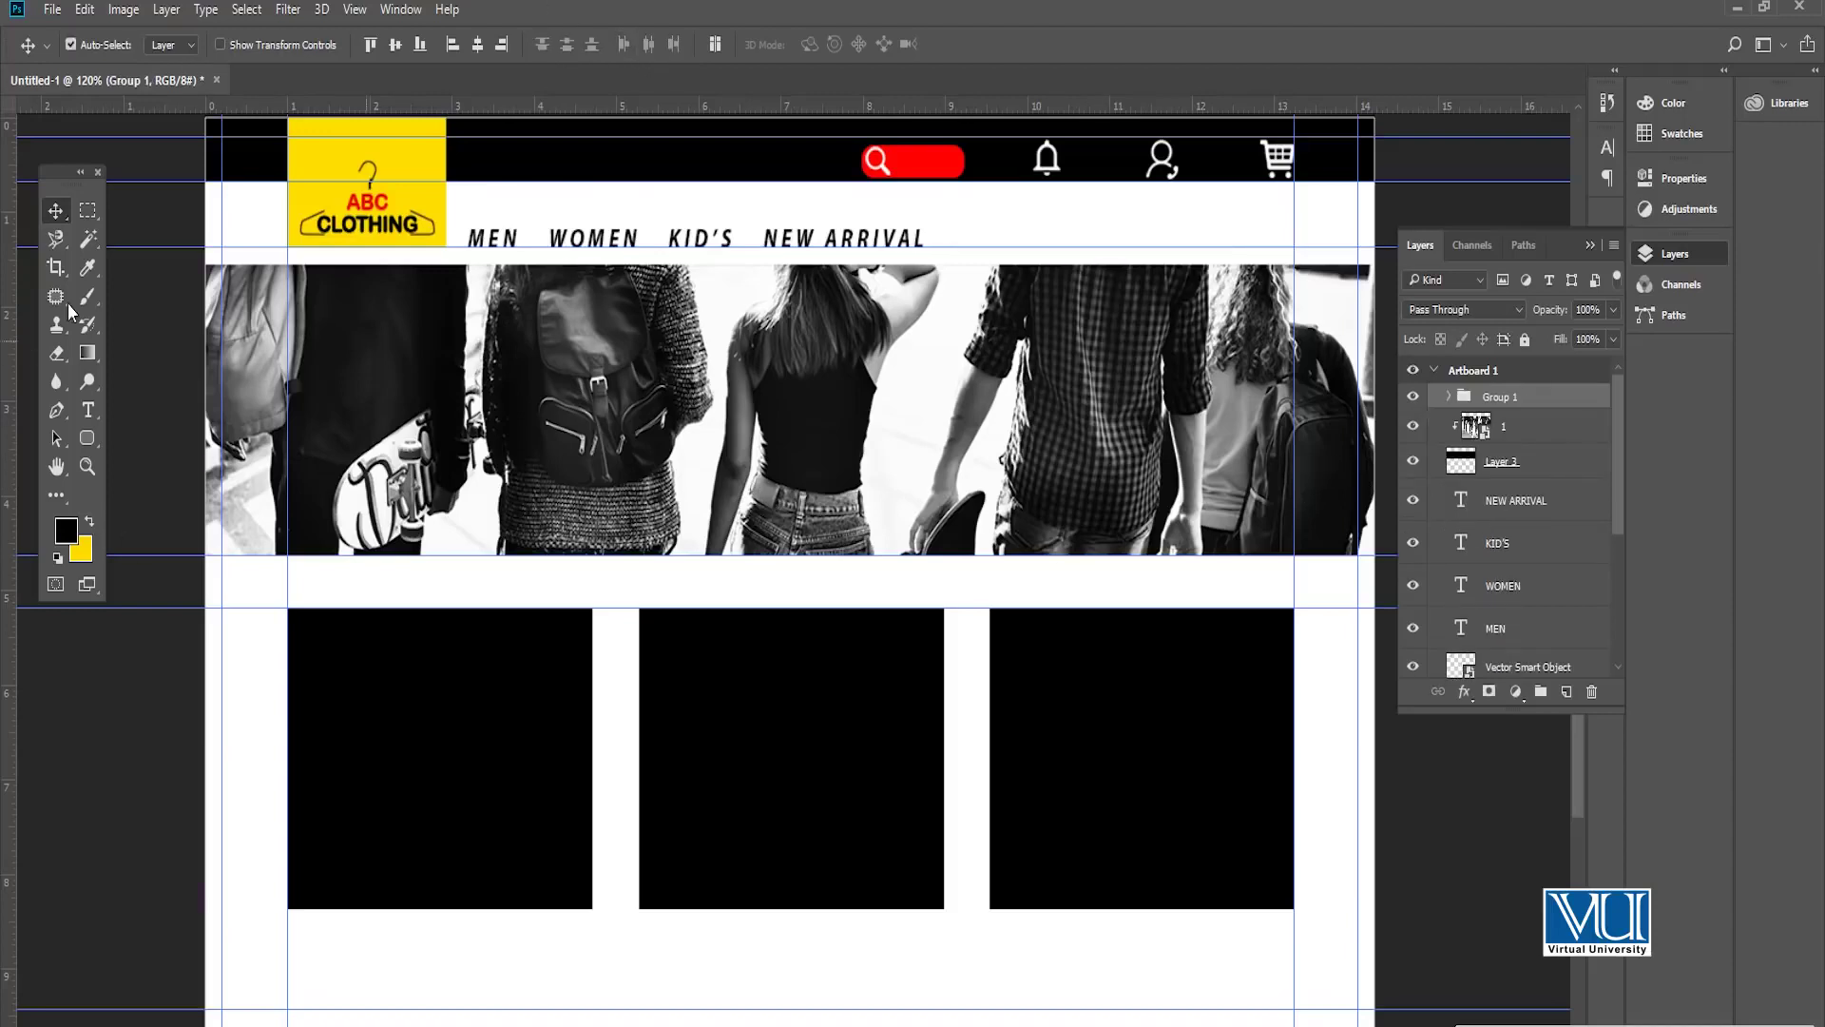
{"action": "left_click", "coordinate": [87, 220]}
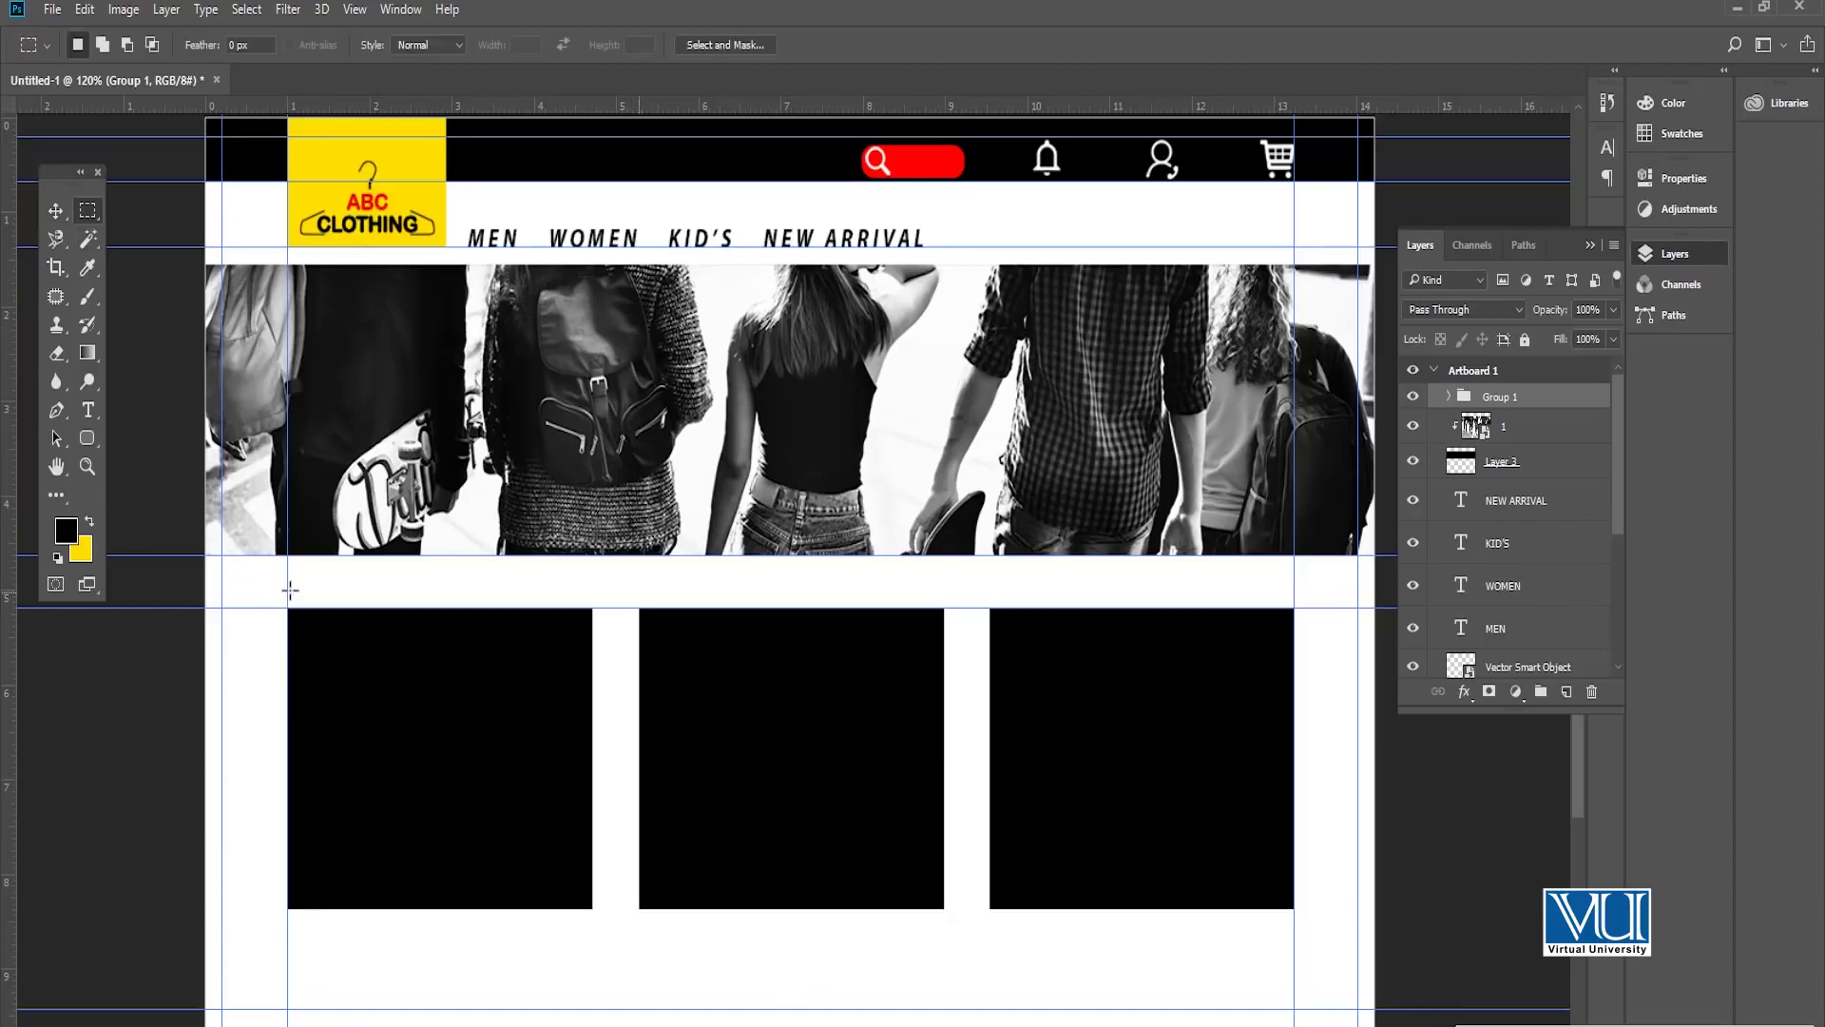
{"action": "left_click_drag", "start_coordinate": [289, 590], "coordinate": [1296, 600]}
{"action": "key", "text": "v"}
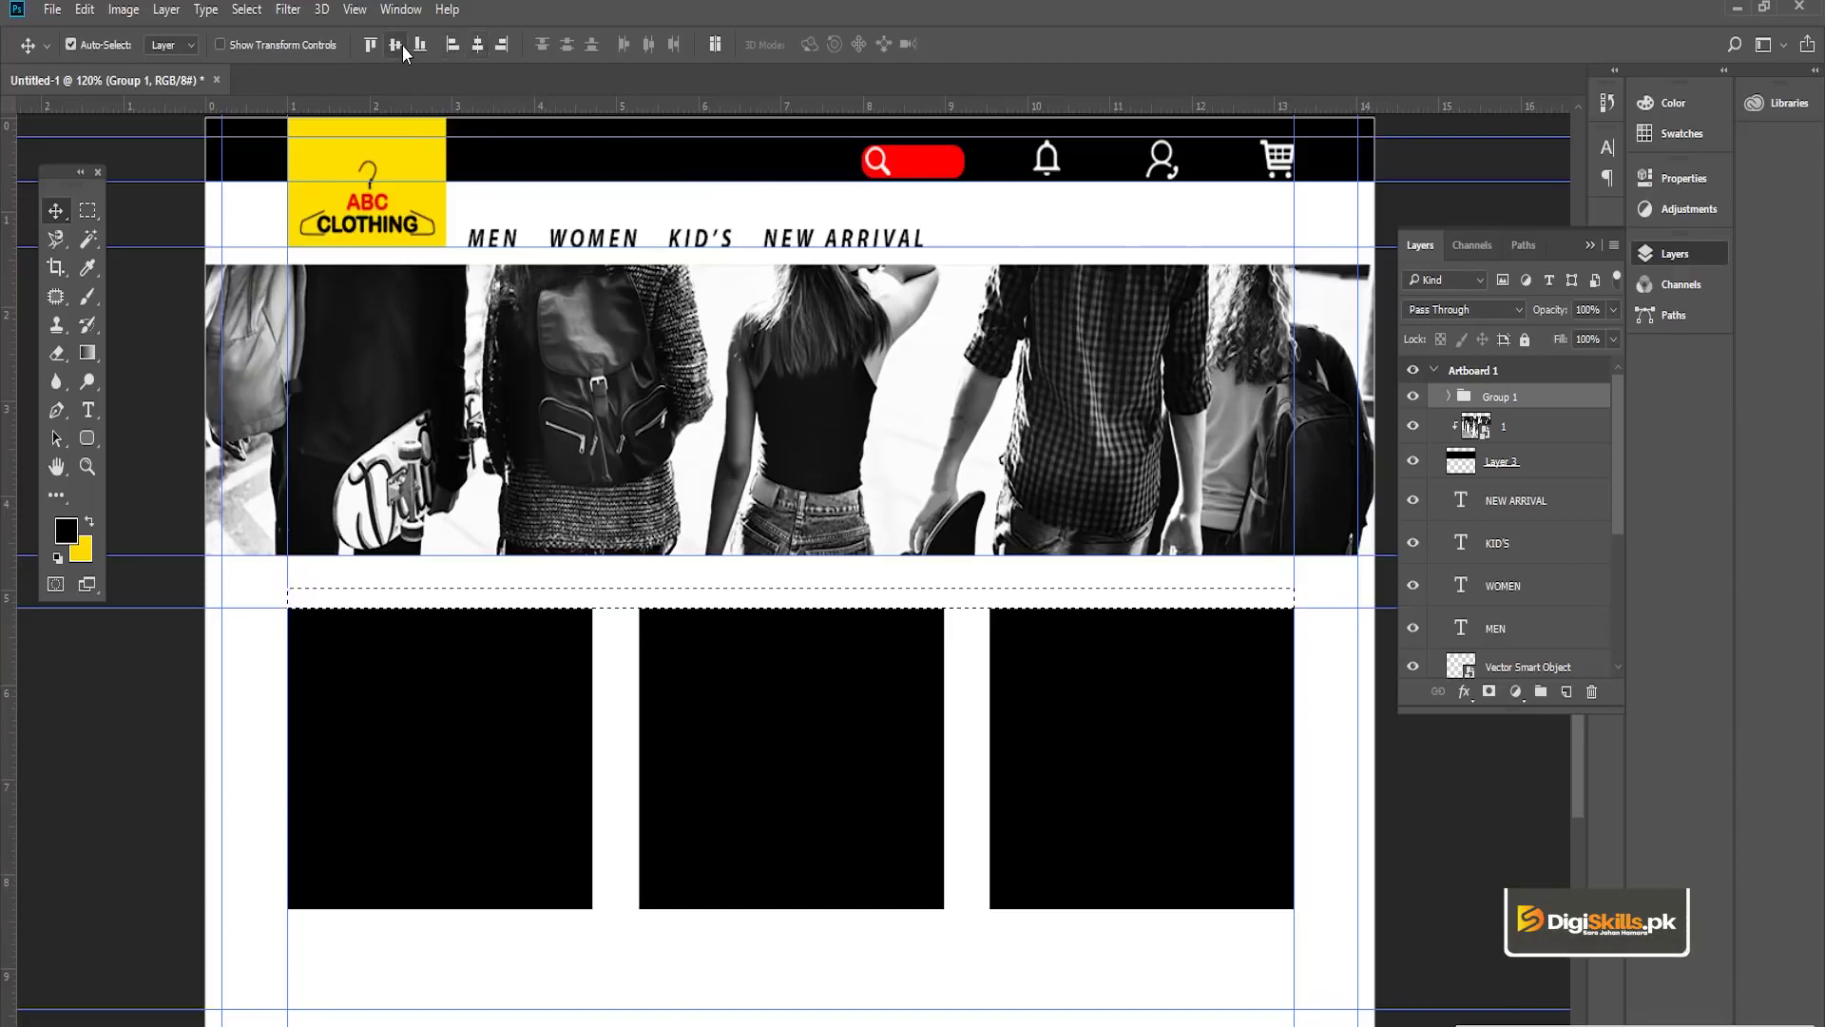
{"action": "key", "text": "ctrl+d"}
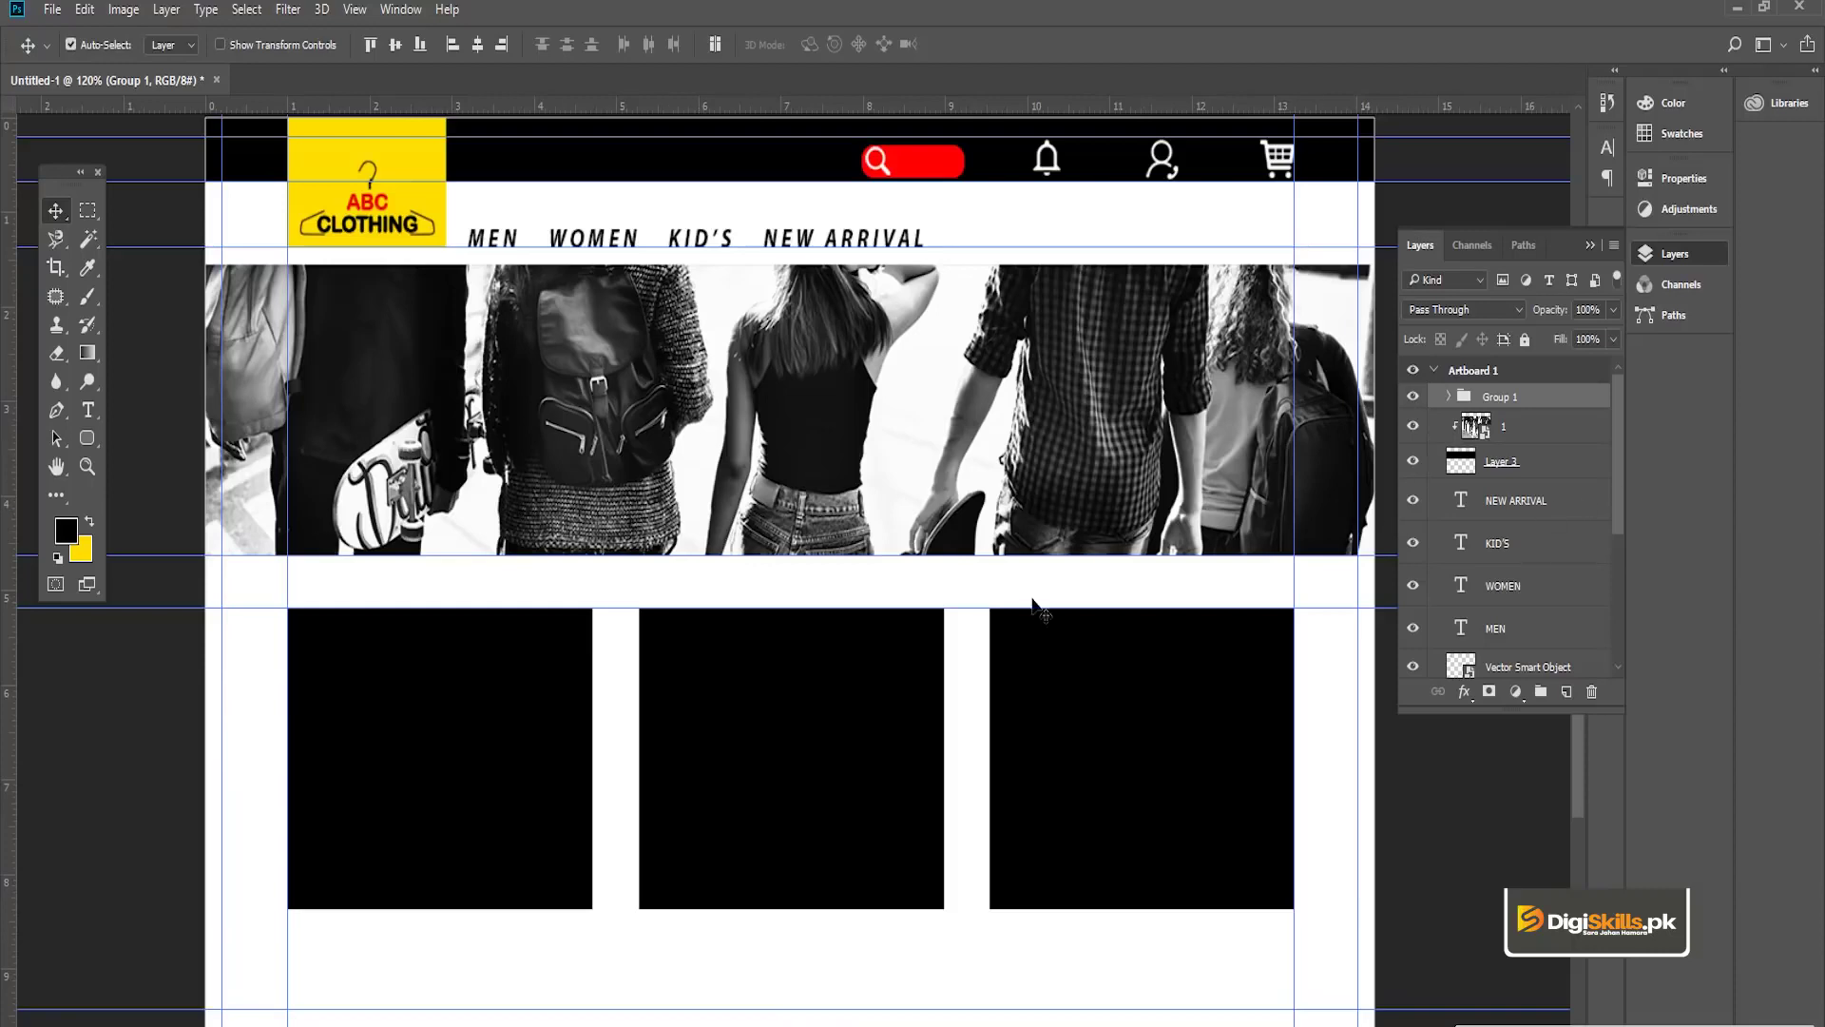
Step: Place photos 2, 3 and 4 from the Pics folder in File Explorer into the Photoshop web page document
{"action": "key", "text": "z"}
{"action": "left_click", "coordinate": [544, 47]}
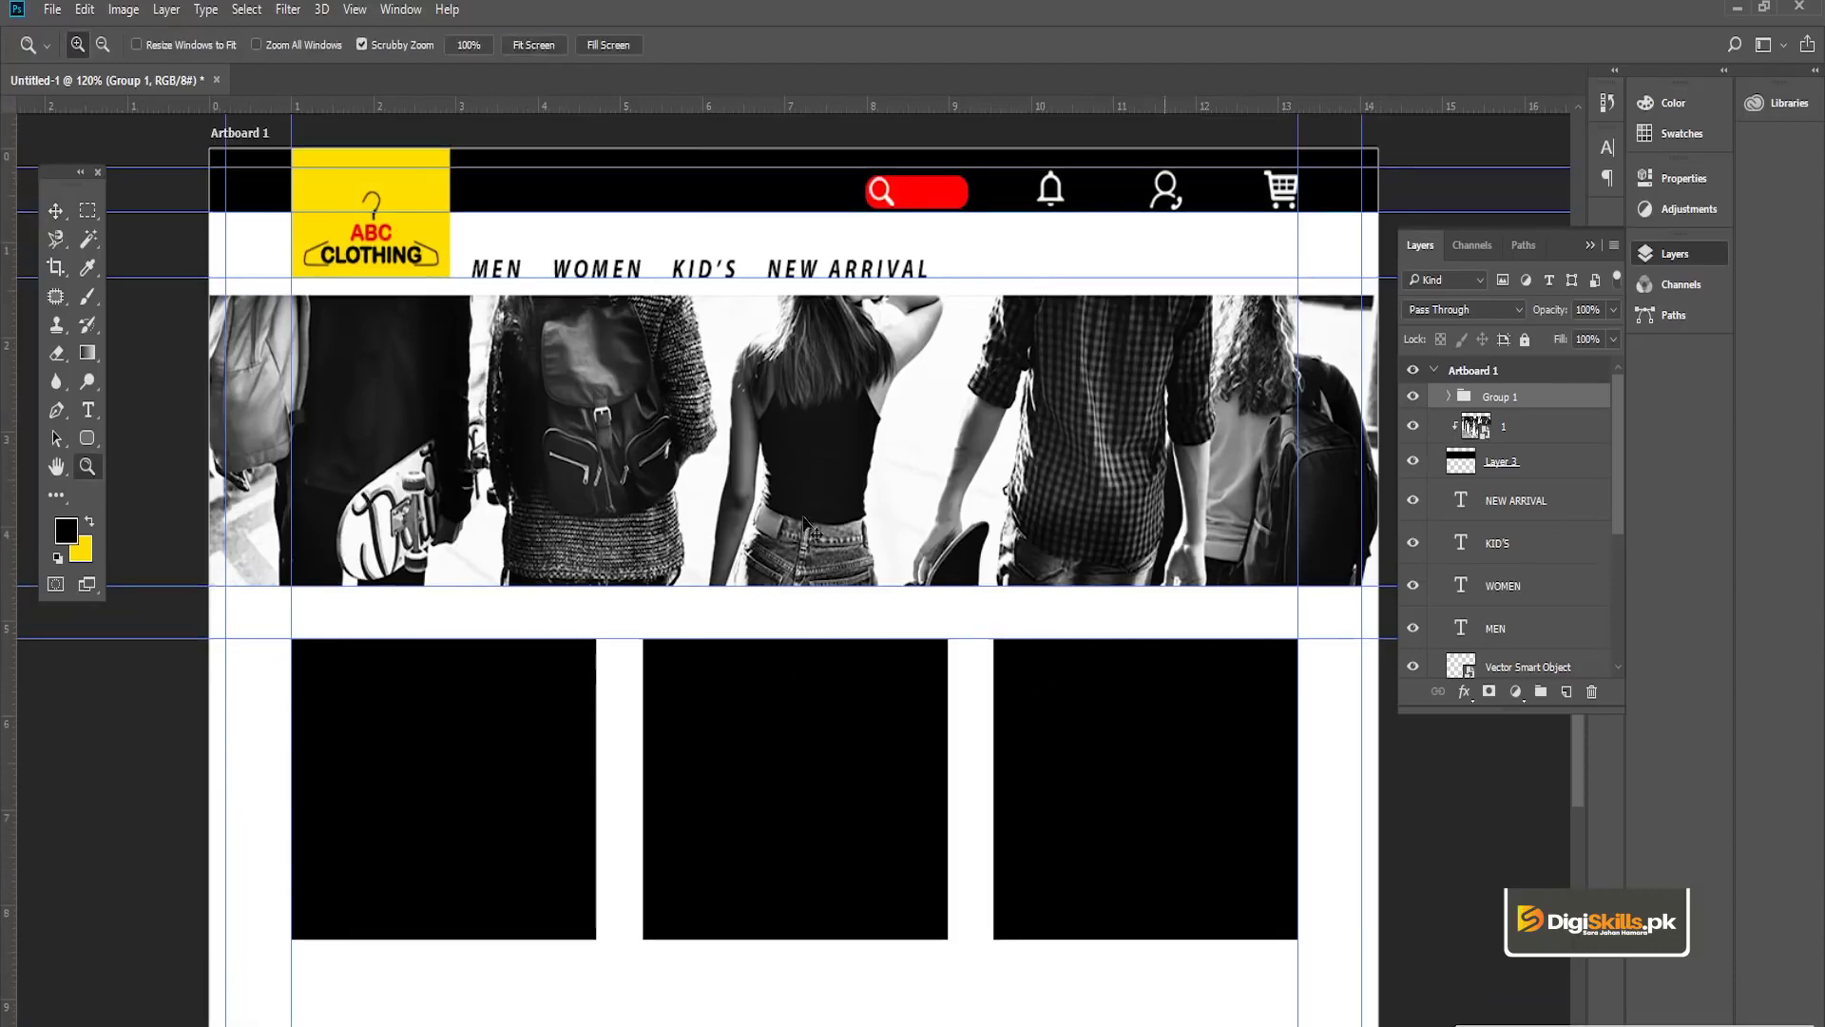
{"action": "key", "text": "v"}
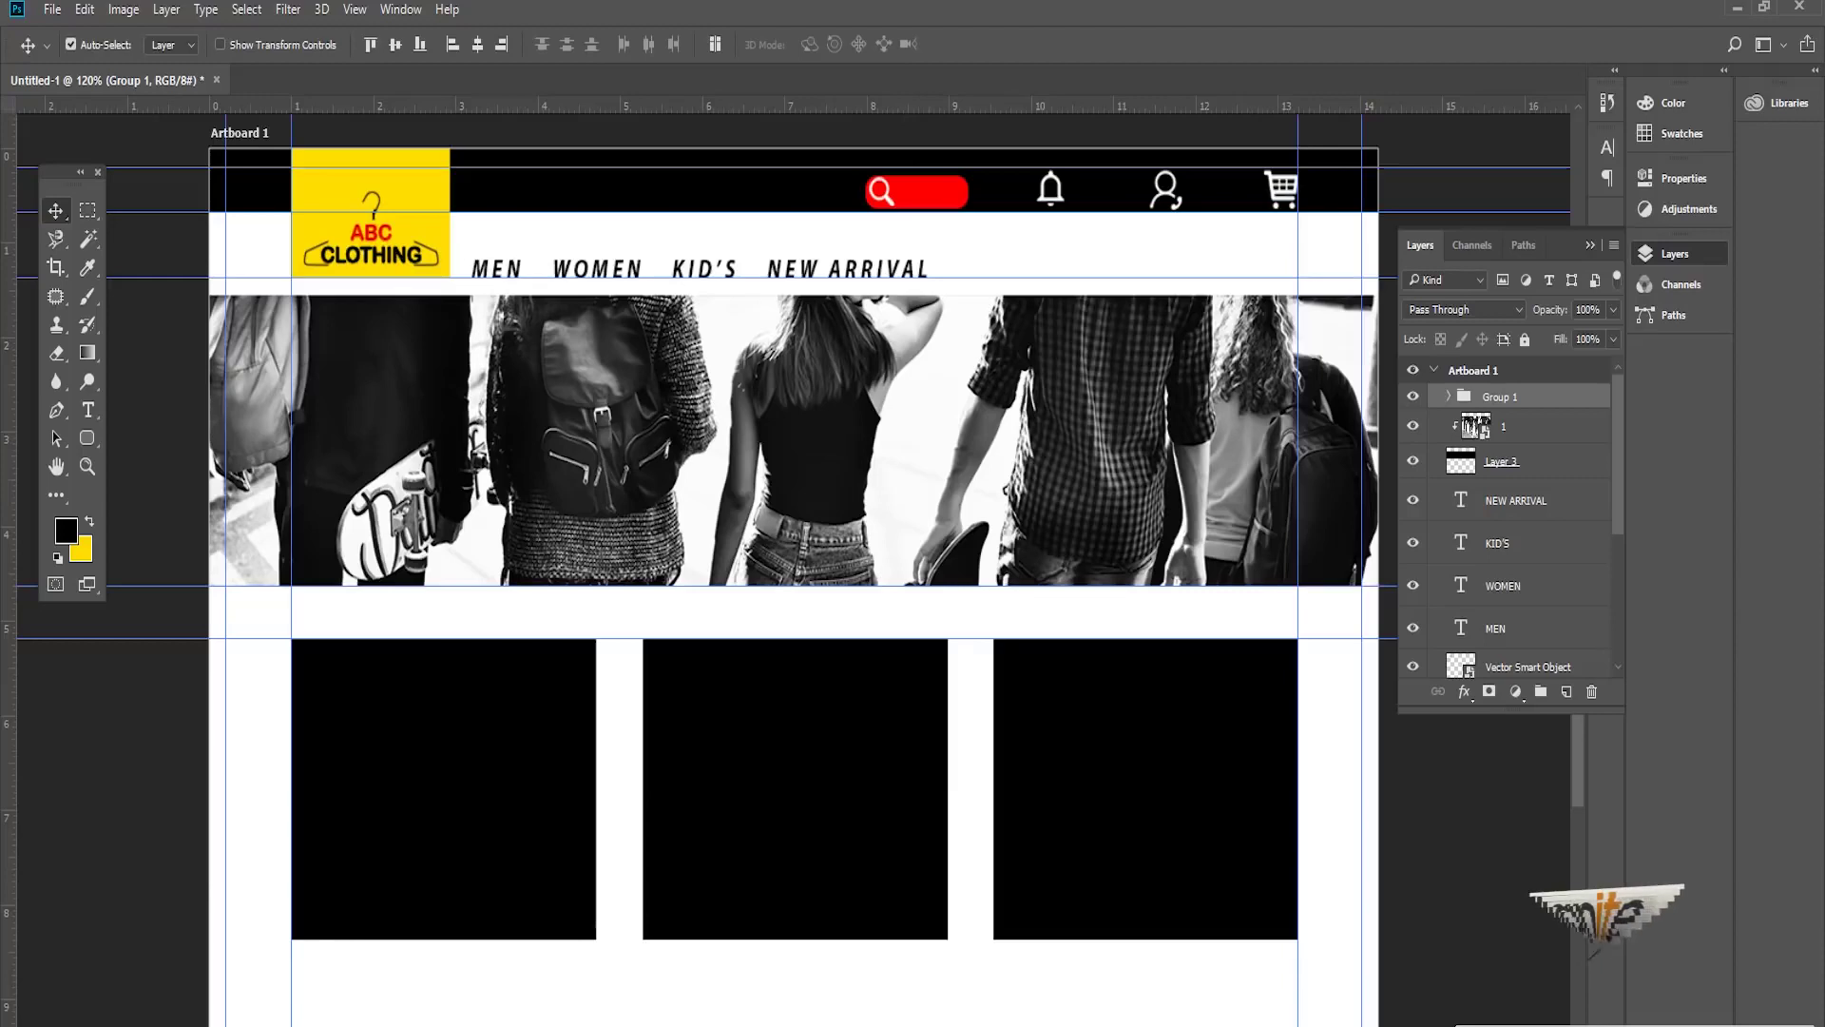
{"action": "mouse_move", "coordinate": [631, 1025]}
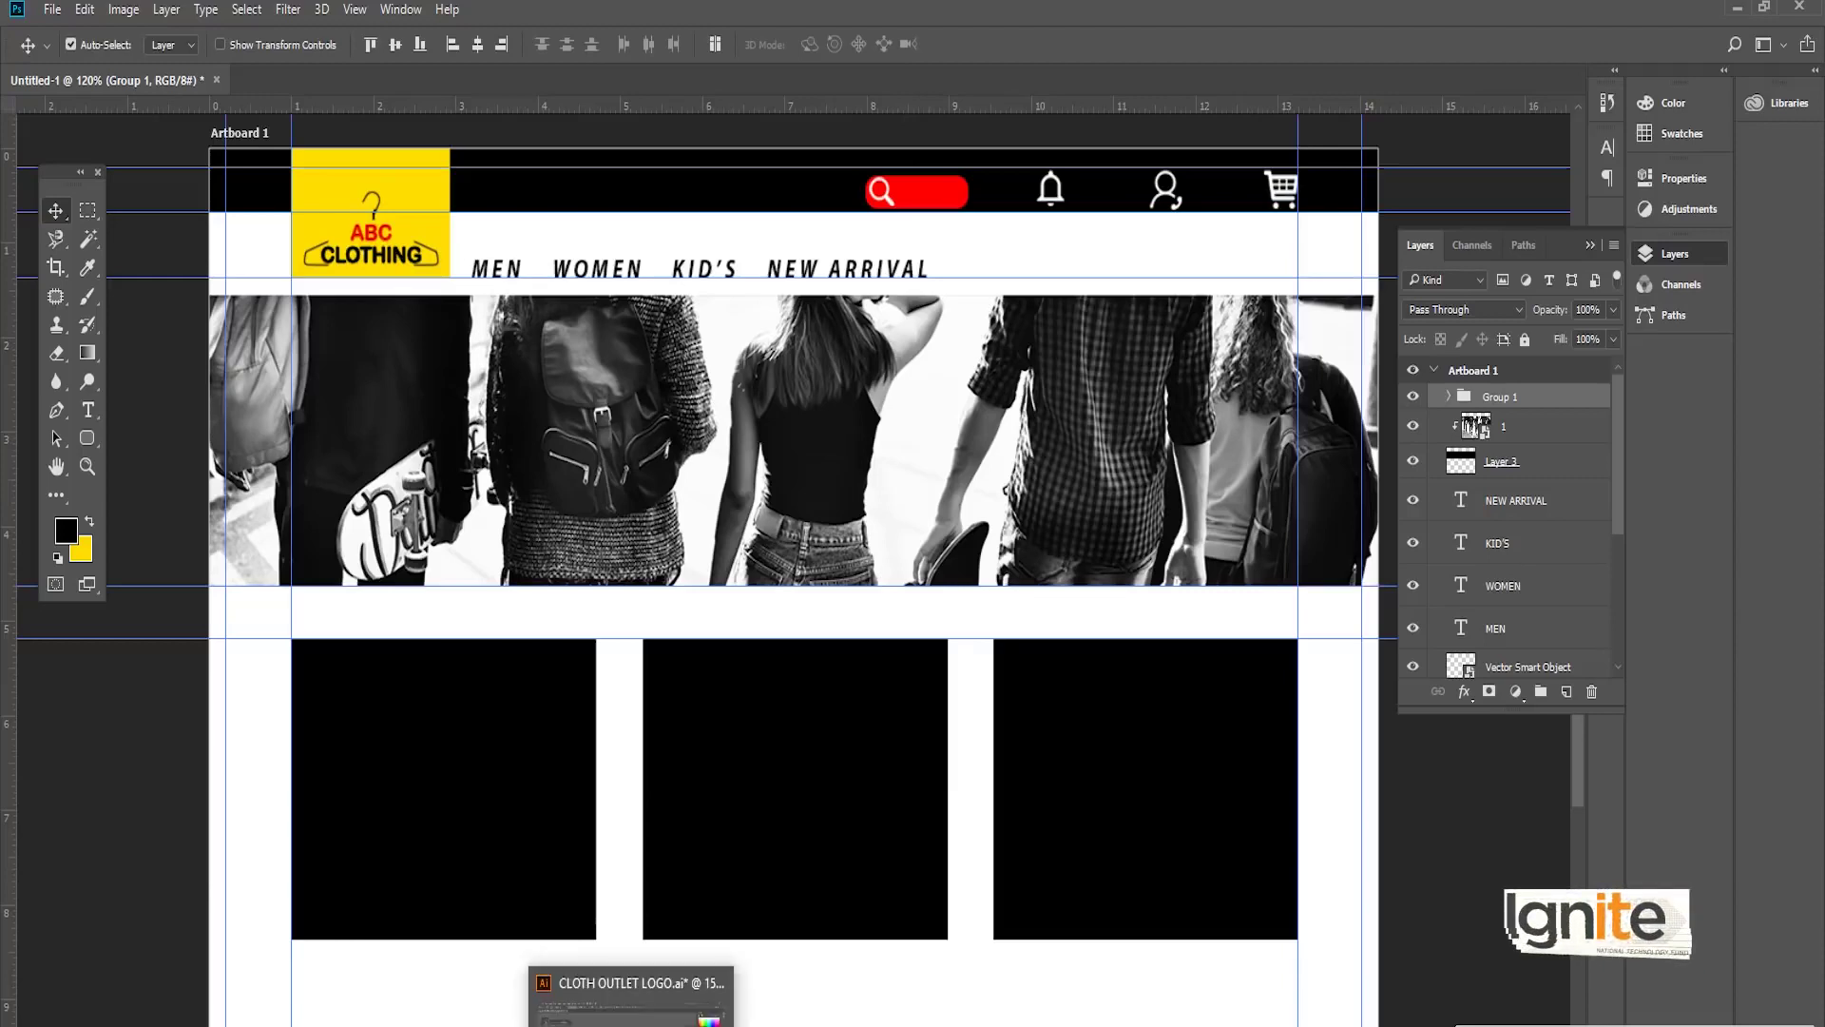
{"action": "left_click", "coordinate": [447, 994]}
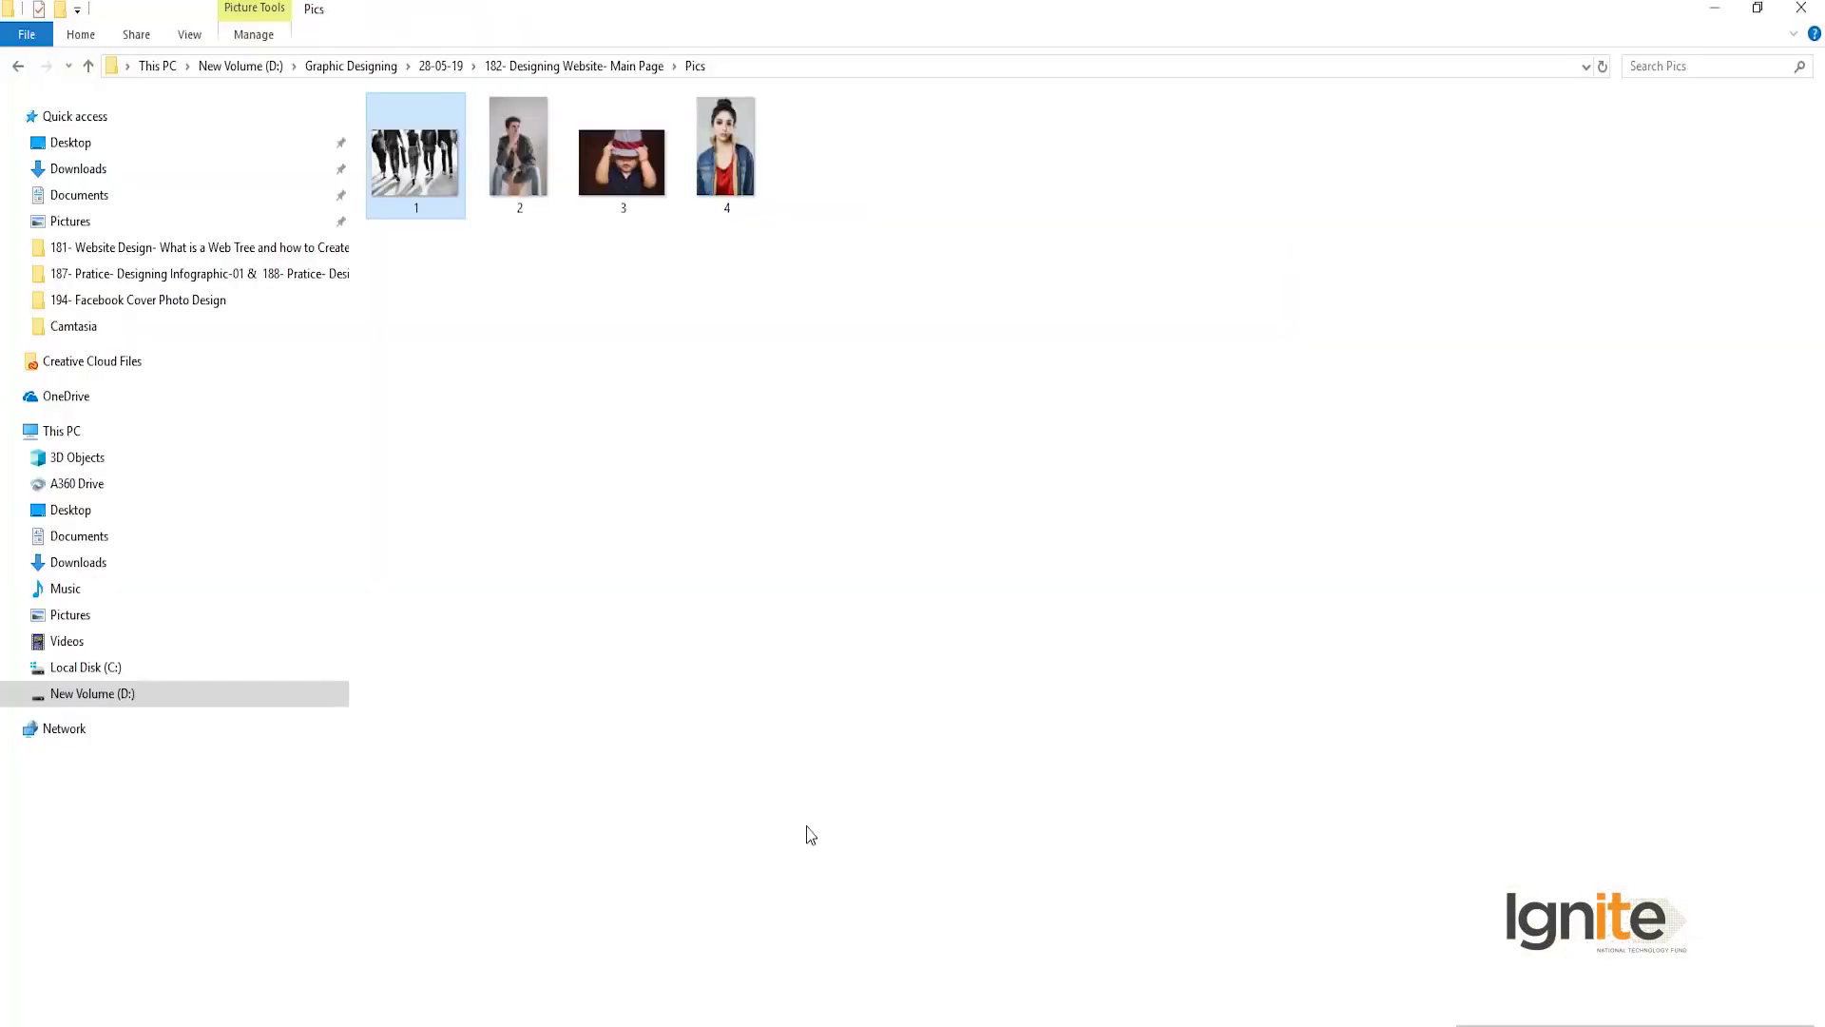
{"action": "left_click_drag", "start_coordinate": [515, 279], "coordinate": [827, 524]}
{"action": "key", "text": "Return"}
{"action": "key", "text": "Return"}
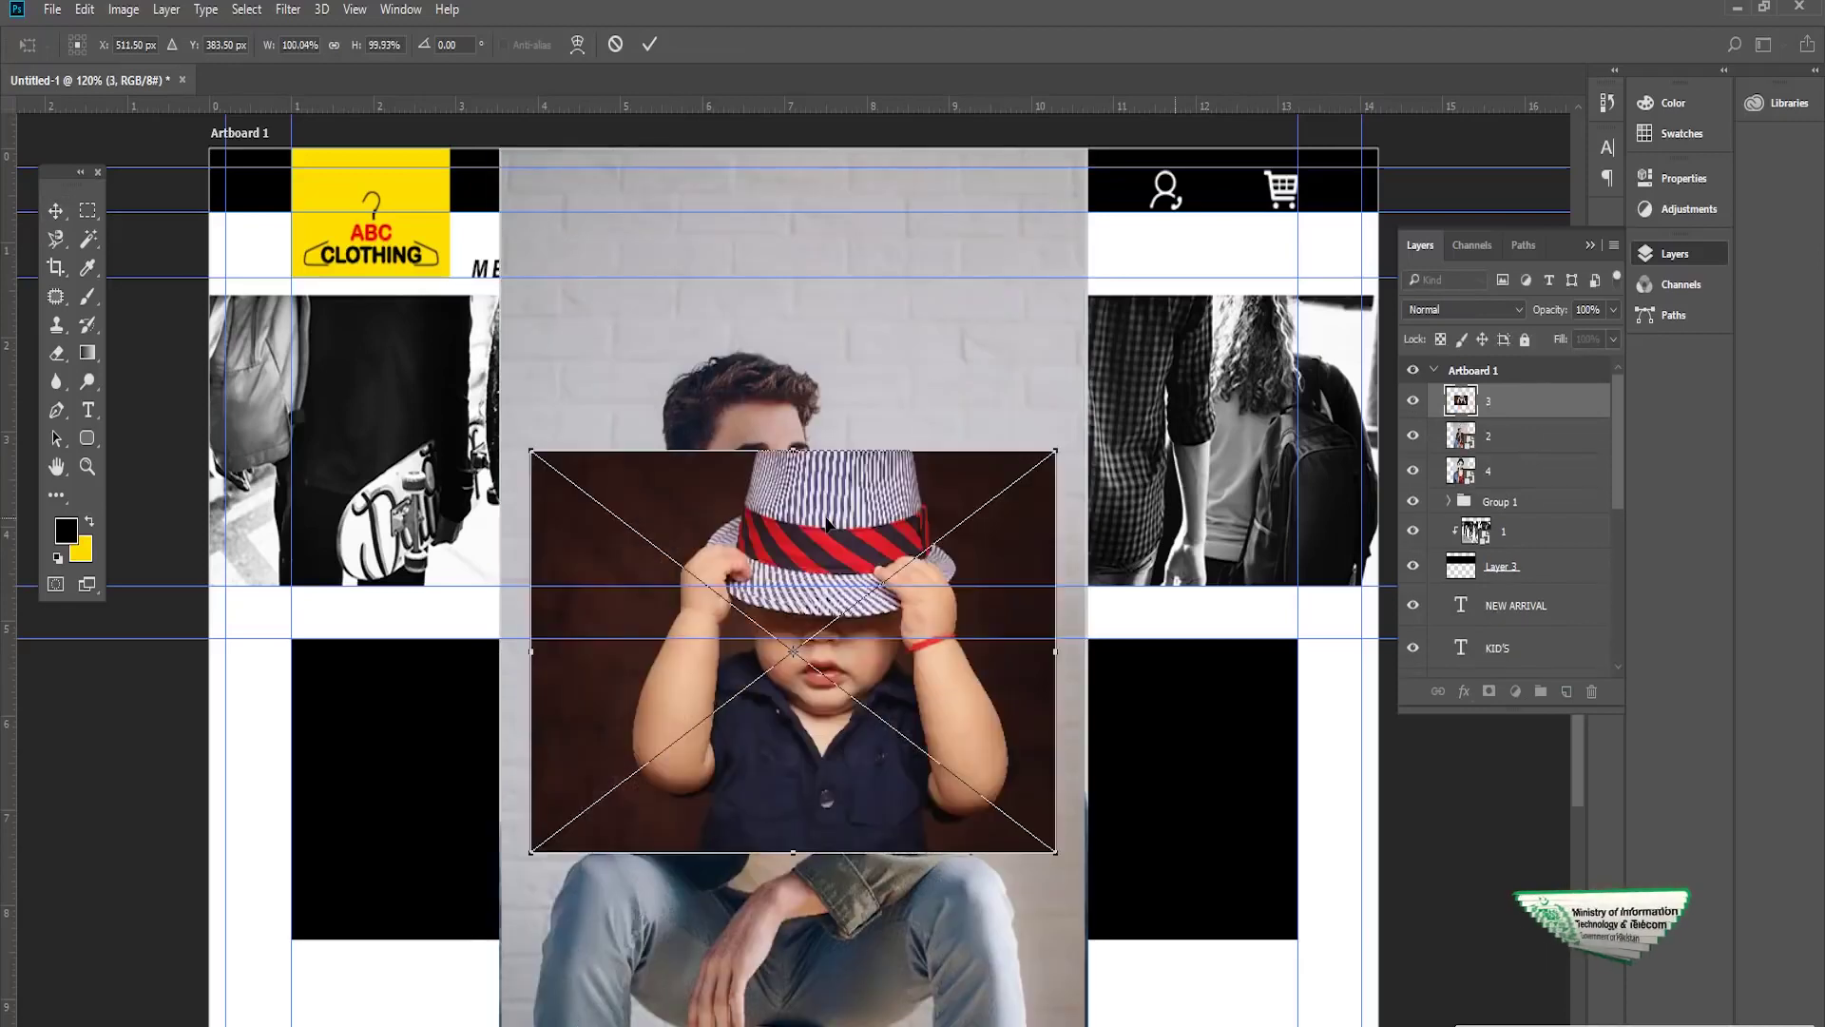
{"action": "key", "text": "Return"}
Step: Move photo 3 aside, hide photos 3 and 4, and put photo 2's layer directly above Group 1
{"action": "left_click_drag", "start_coordinate": [784, 528], "coordinate": [939, 483]}
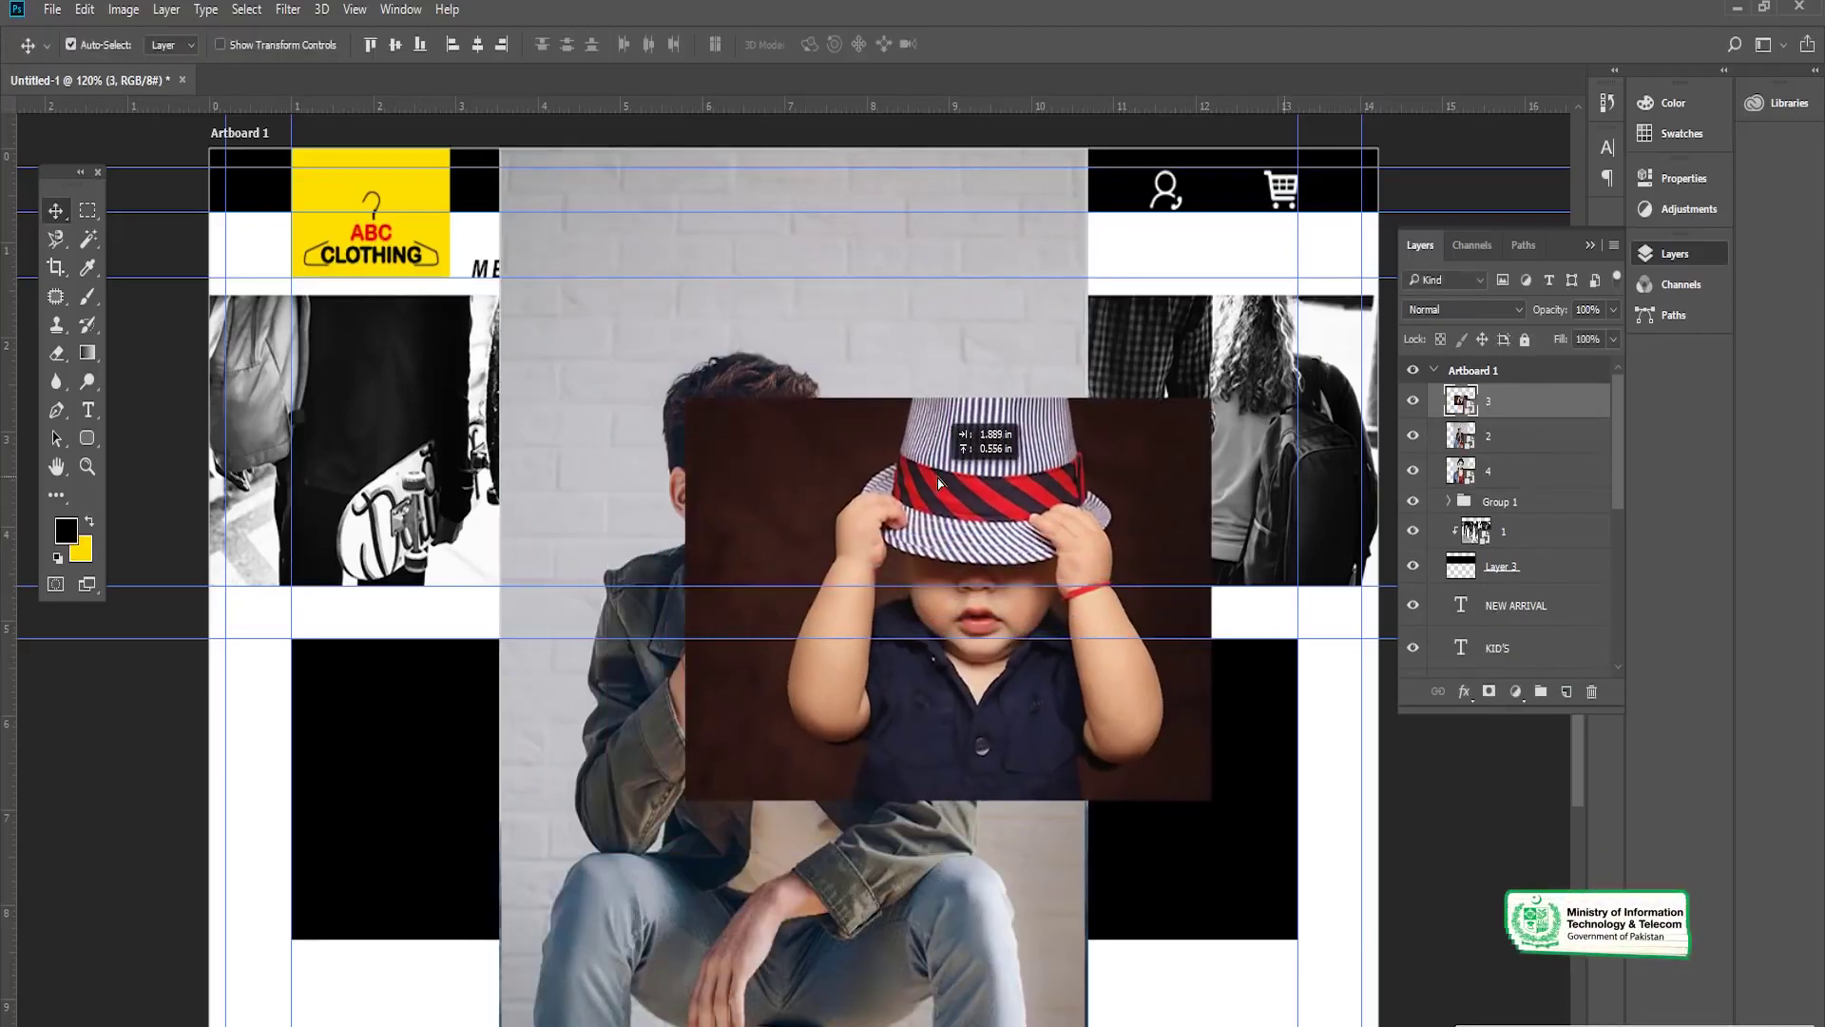
{"action": "left_click", "coordinate": [1413, 402]}
{"action": "left_click_drag", "start_coordinate": [1502, 435], "coordinate": [1544, 496]}
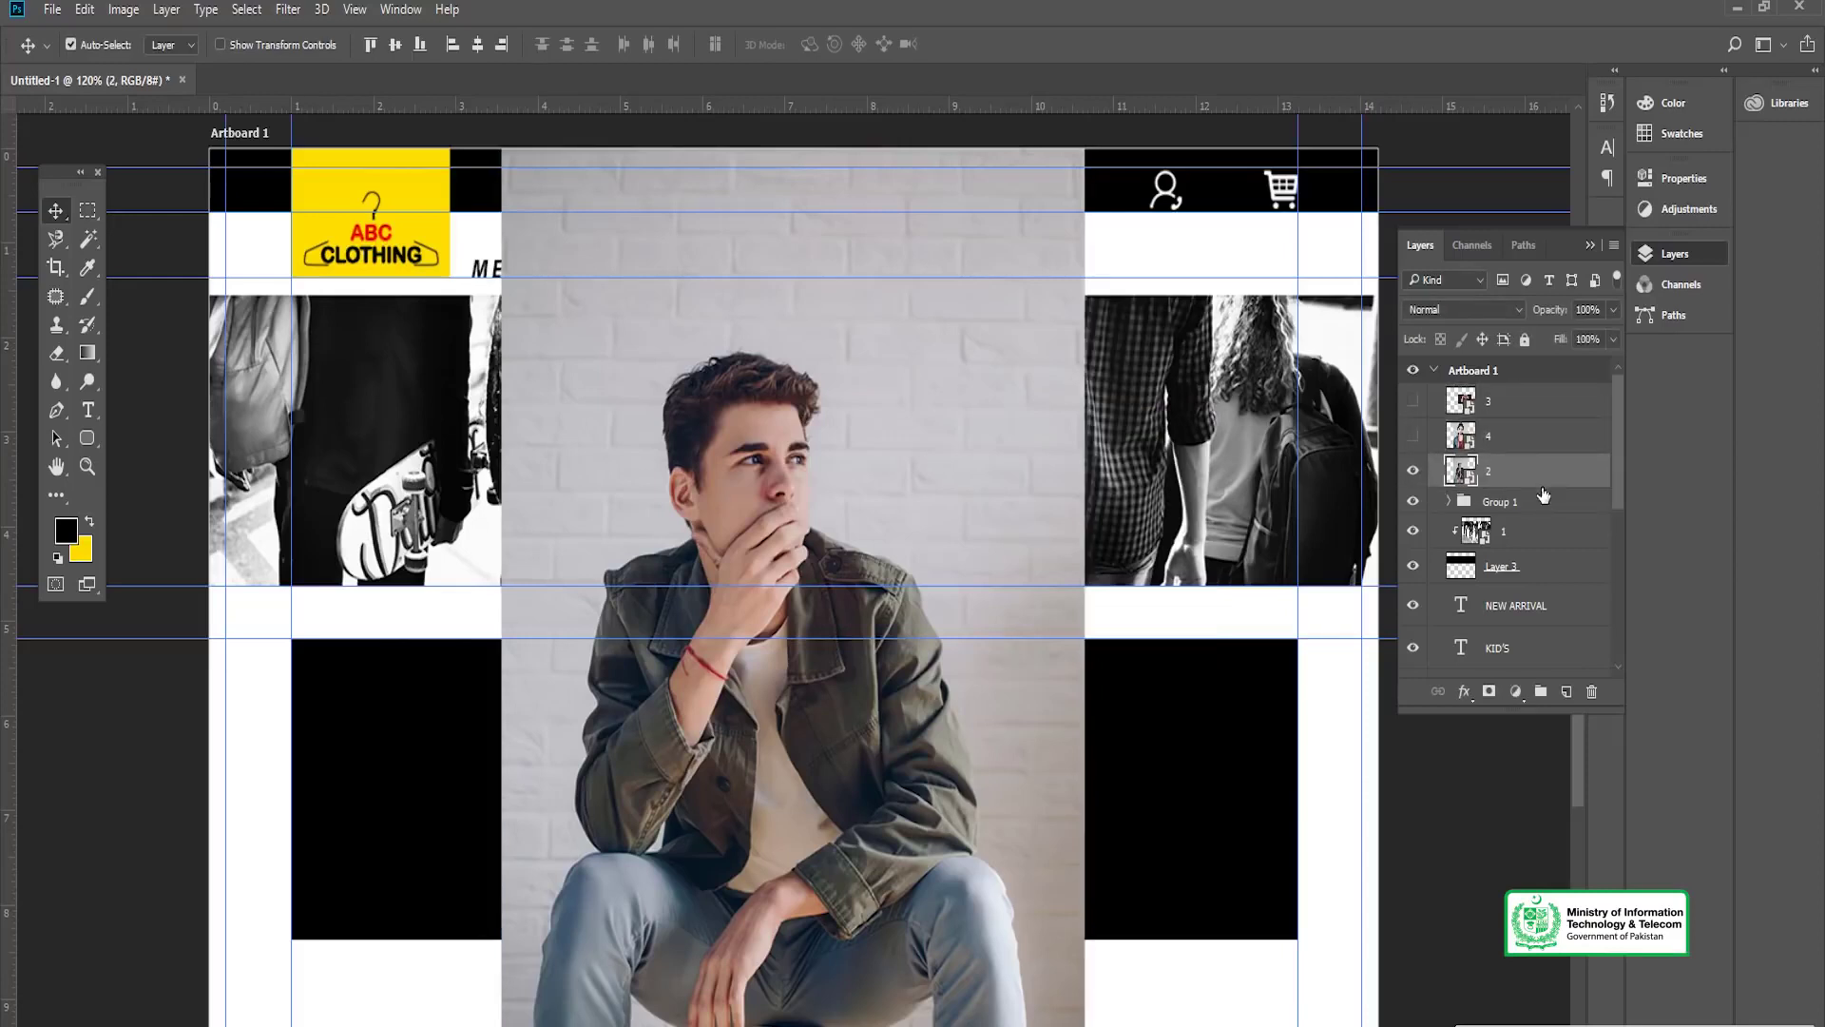
Step: Scale photo 2 down to about 5.9% and position it over the first black block, aligned with its outer edge
{"action": "key", "text": "ctrl+t"}
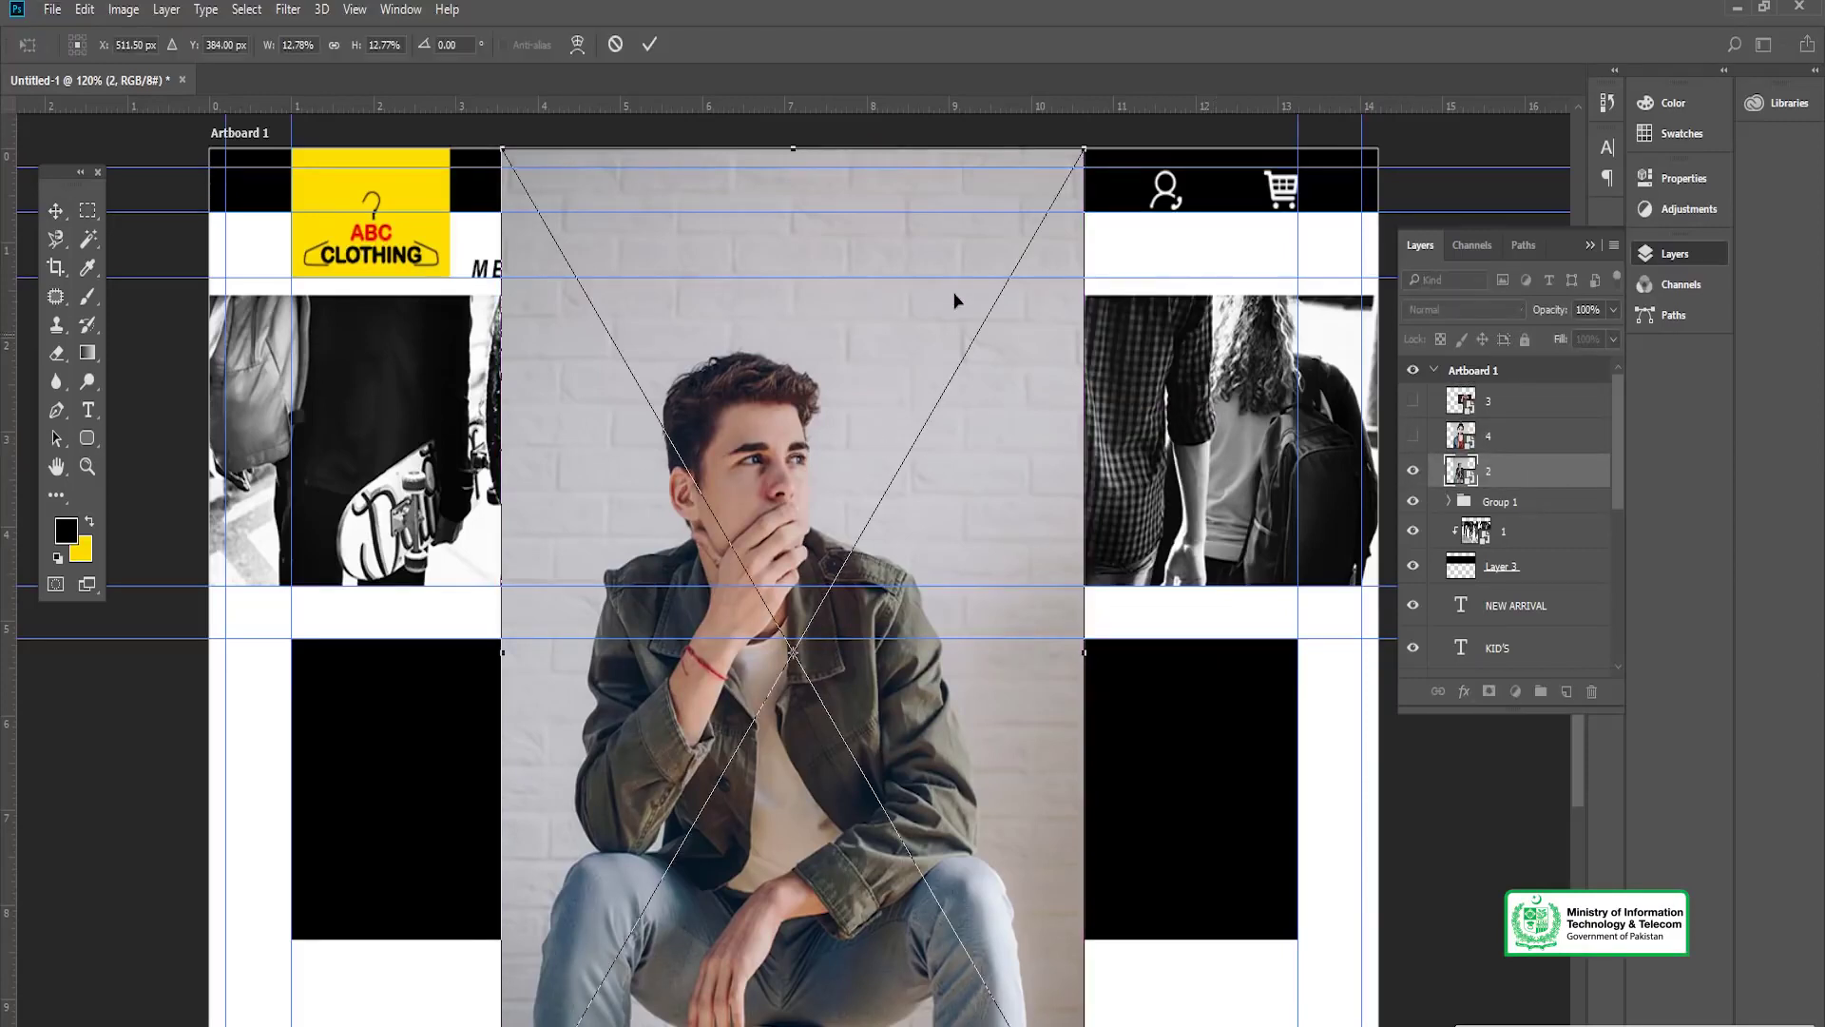
{"action": "left_click_drag", "start_coordinate": [1081, 159], "coordinate": [926, 424]}
{"action": "left_click_drag", "start_coordinate": [850, 507], "coordinate": [482, 601]}
{"action": "key", "text": "Return"}
Step: Move photo 2's layer into Group 1 directly above the first block's layer and clip it to that block
{"action": "left_click", "coordinate": [589, 713]}
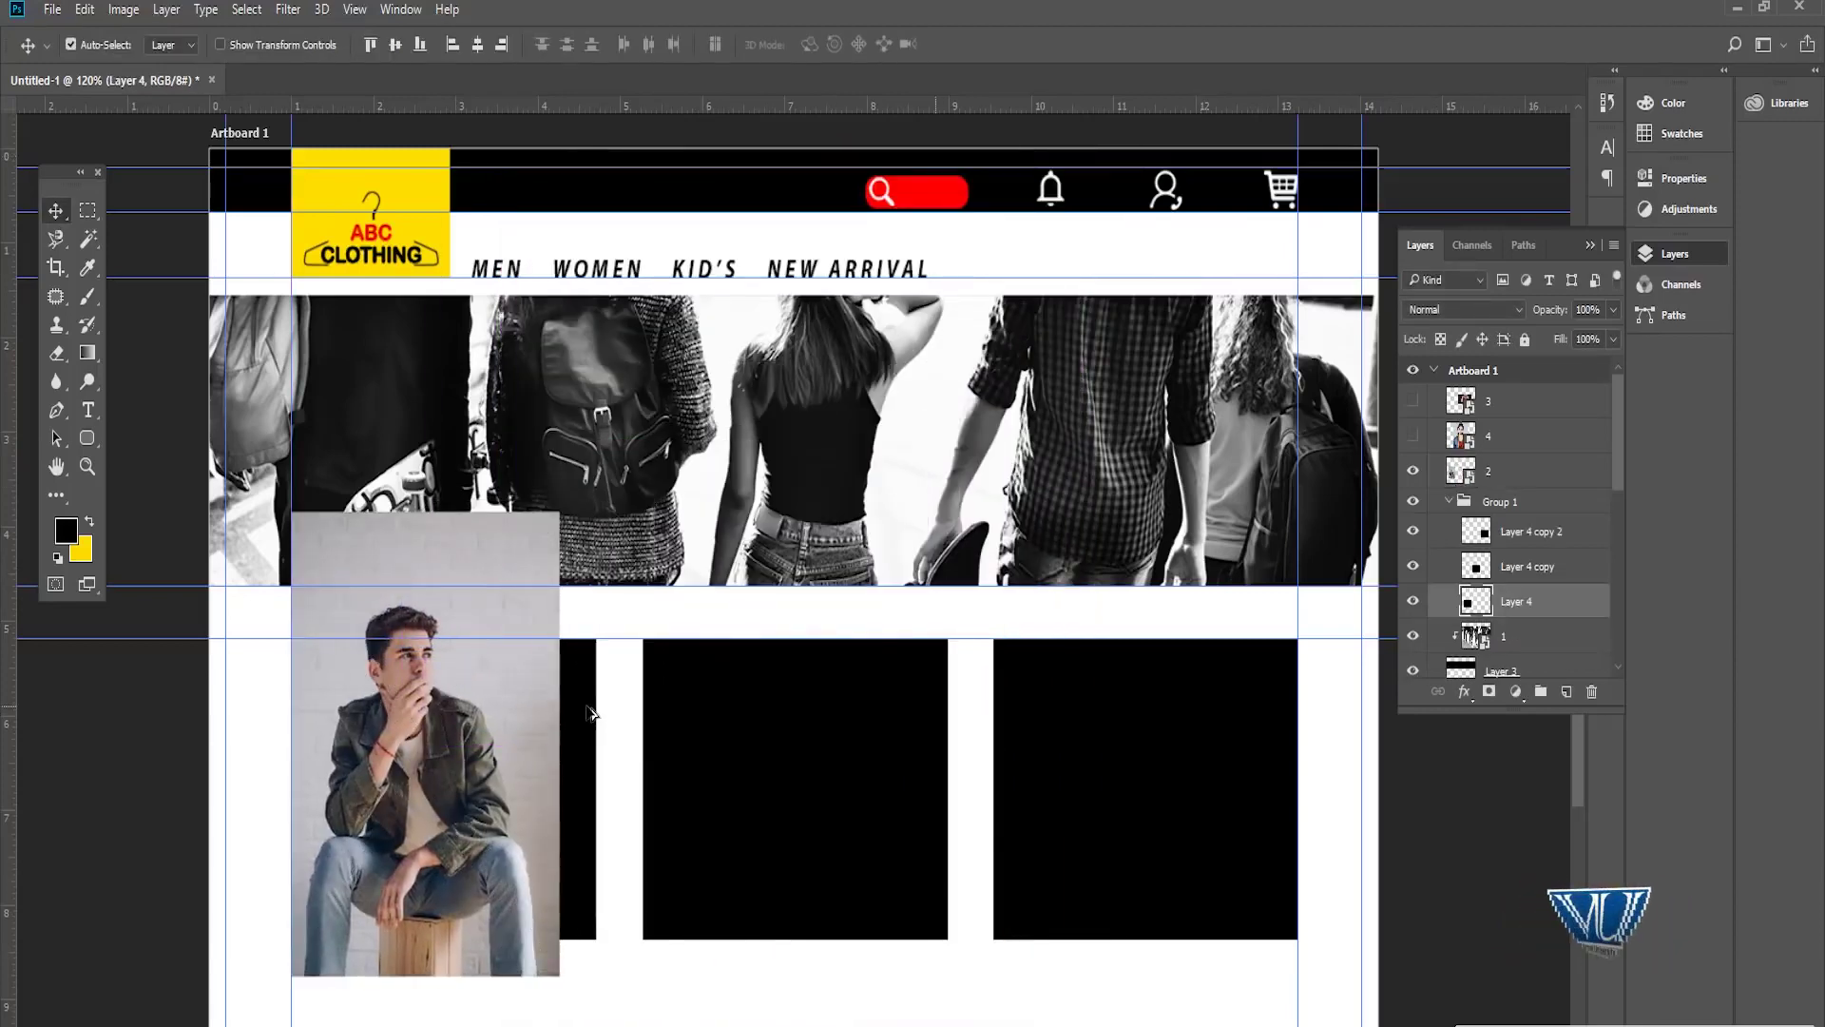
{"action": "left_click", "coordinate": [1494, 475]}
{"action": "left_click_drag", "start_coordinate": [1494, 475], "coordinate": [1509, 594]}
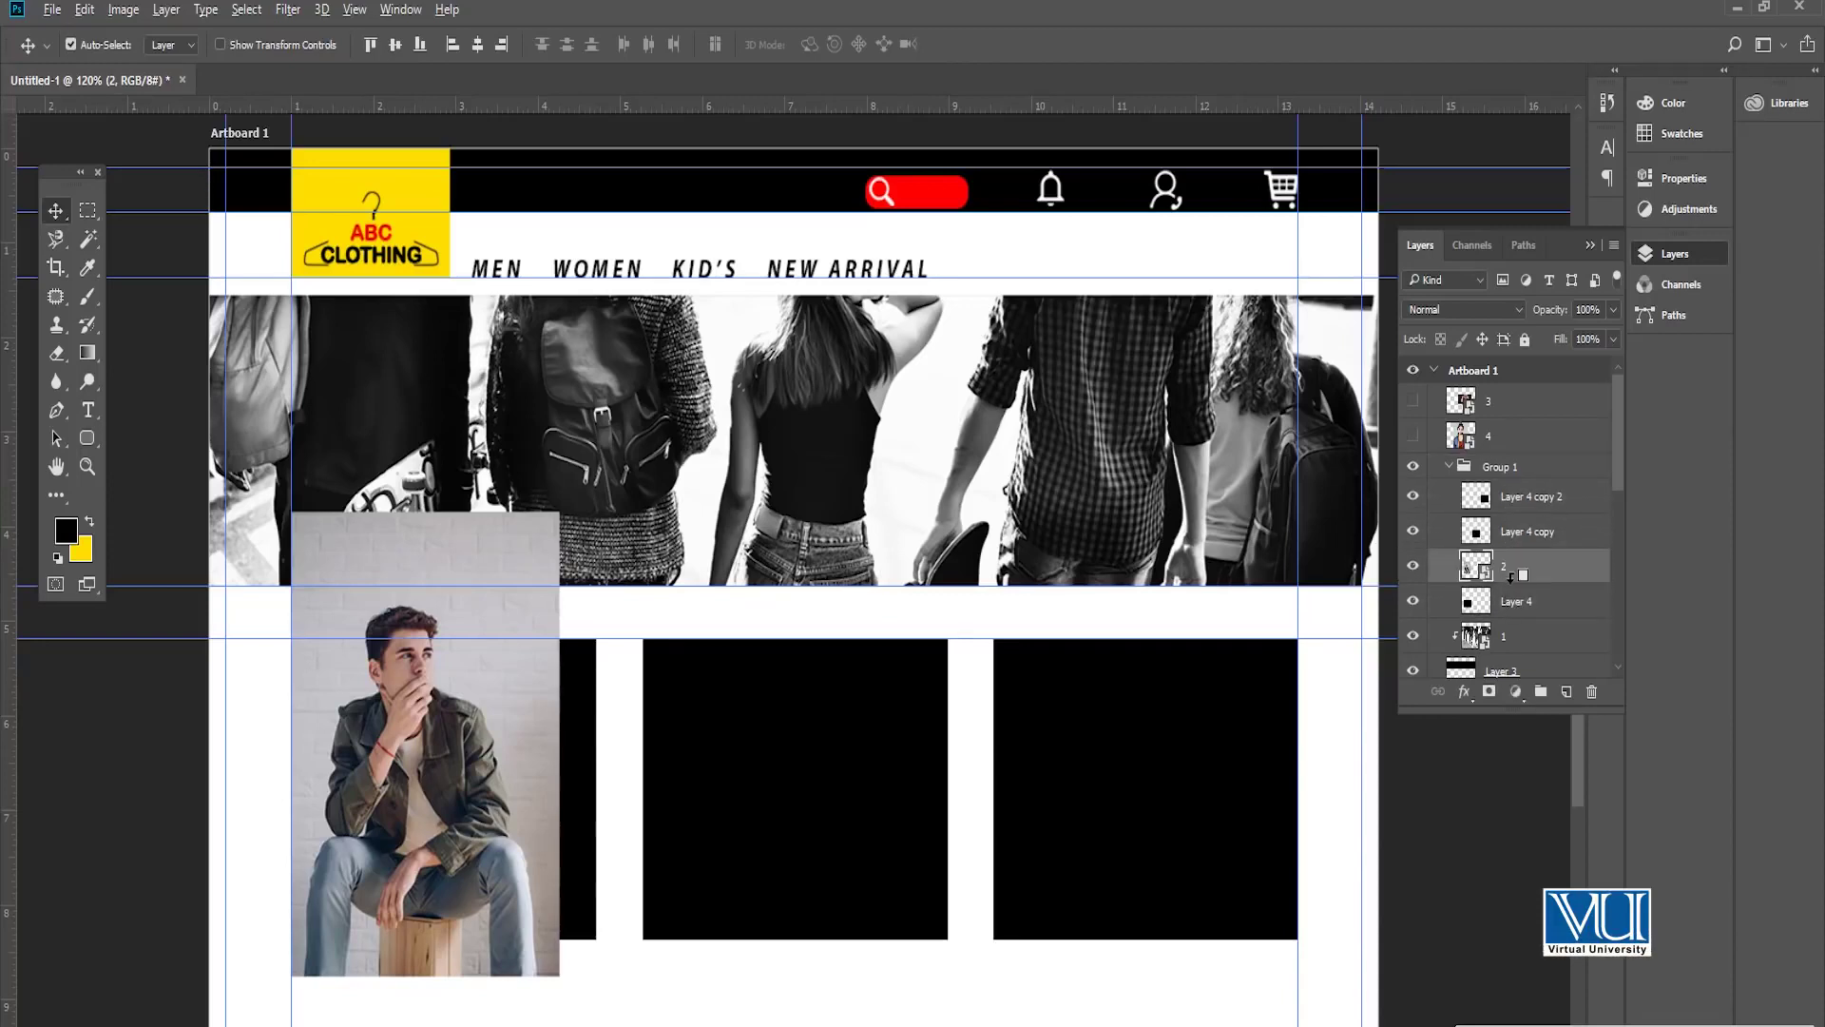
{"action": "left_click", "coordinate": [1512, 580], "text": "alt"}
Step: Enlarge clipped photo 2 to about 6.7% to span the block's width, and lower it so the man's head shows
{"action": "key", "text": "ctrl+t"}
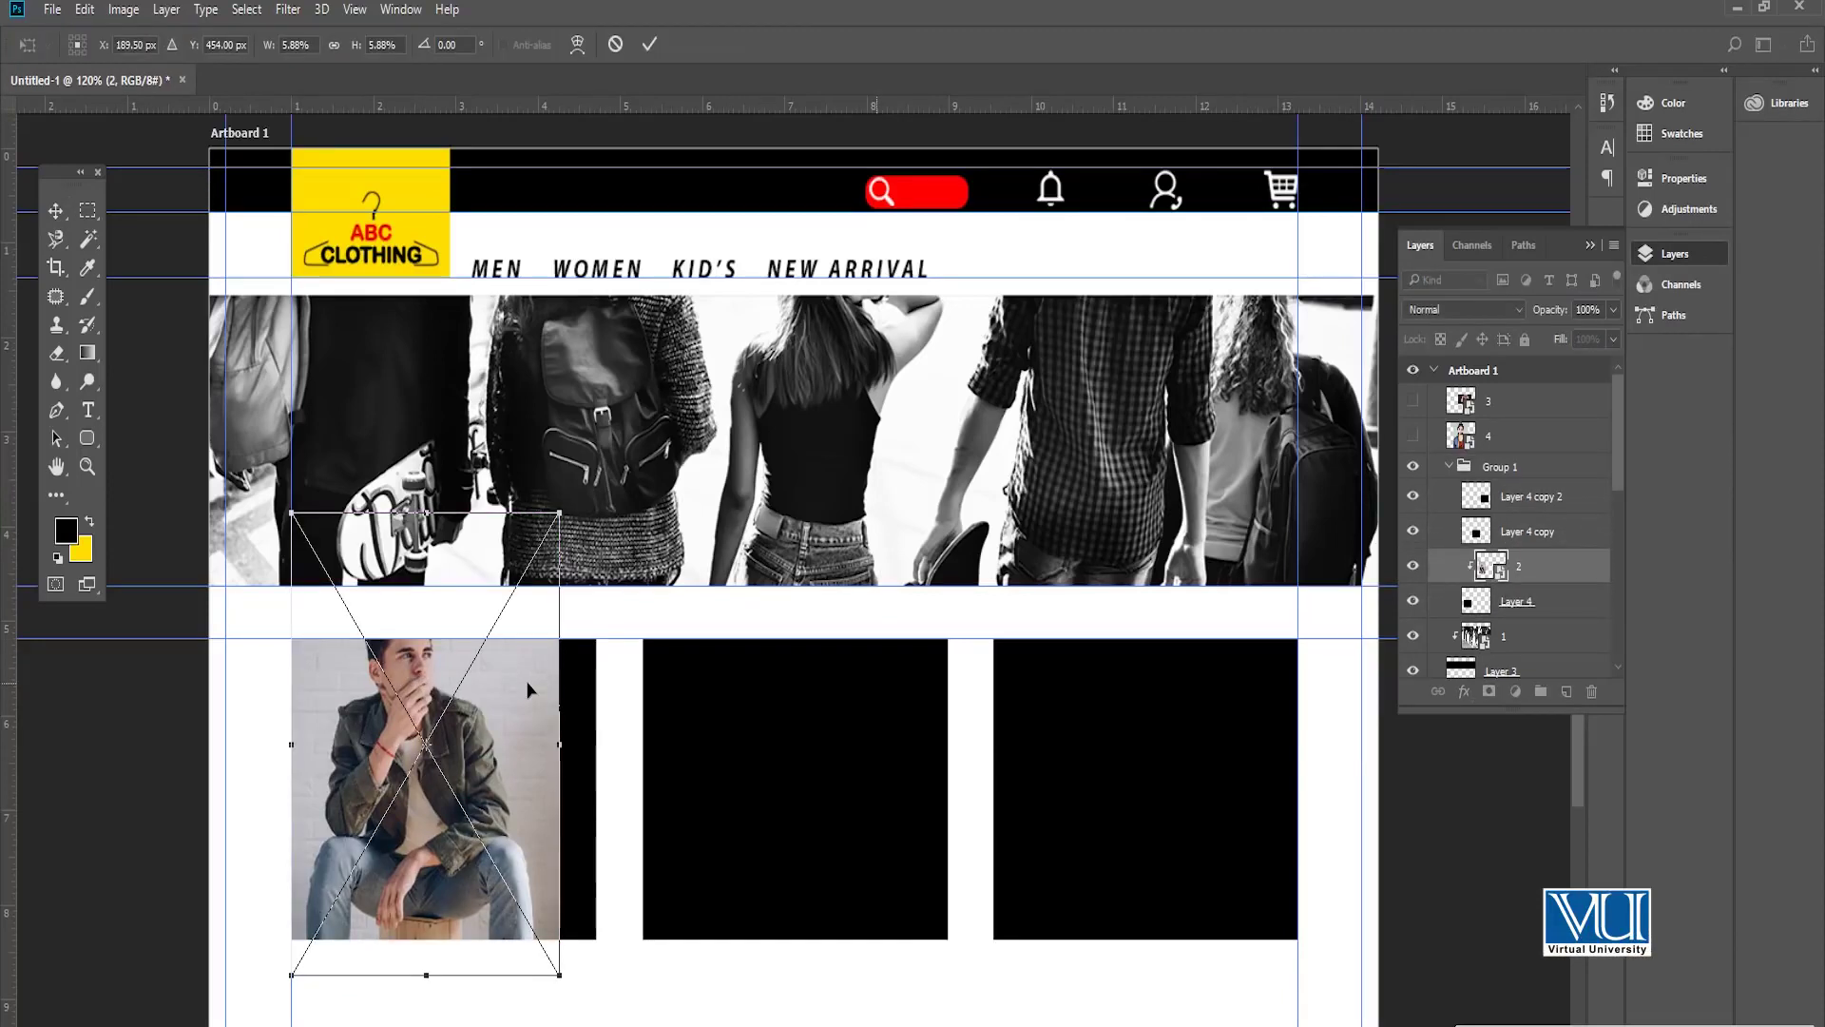
{"action": "left_click_drag", "start_coordinate": [561, 512], "coordinate": [596, 449]}
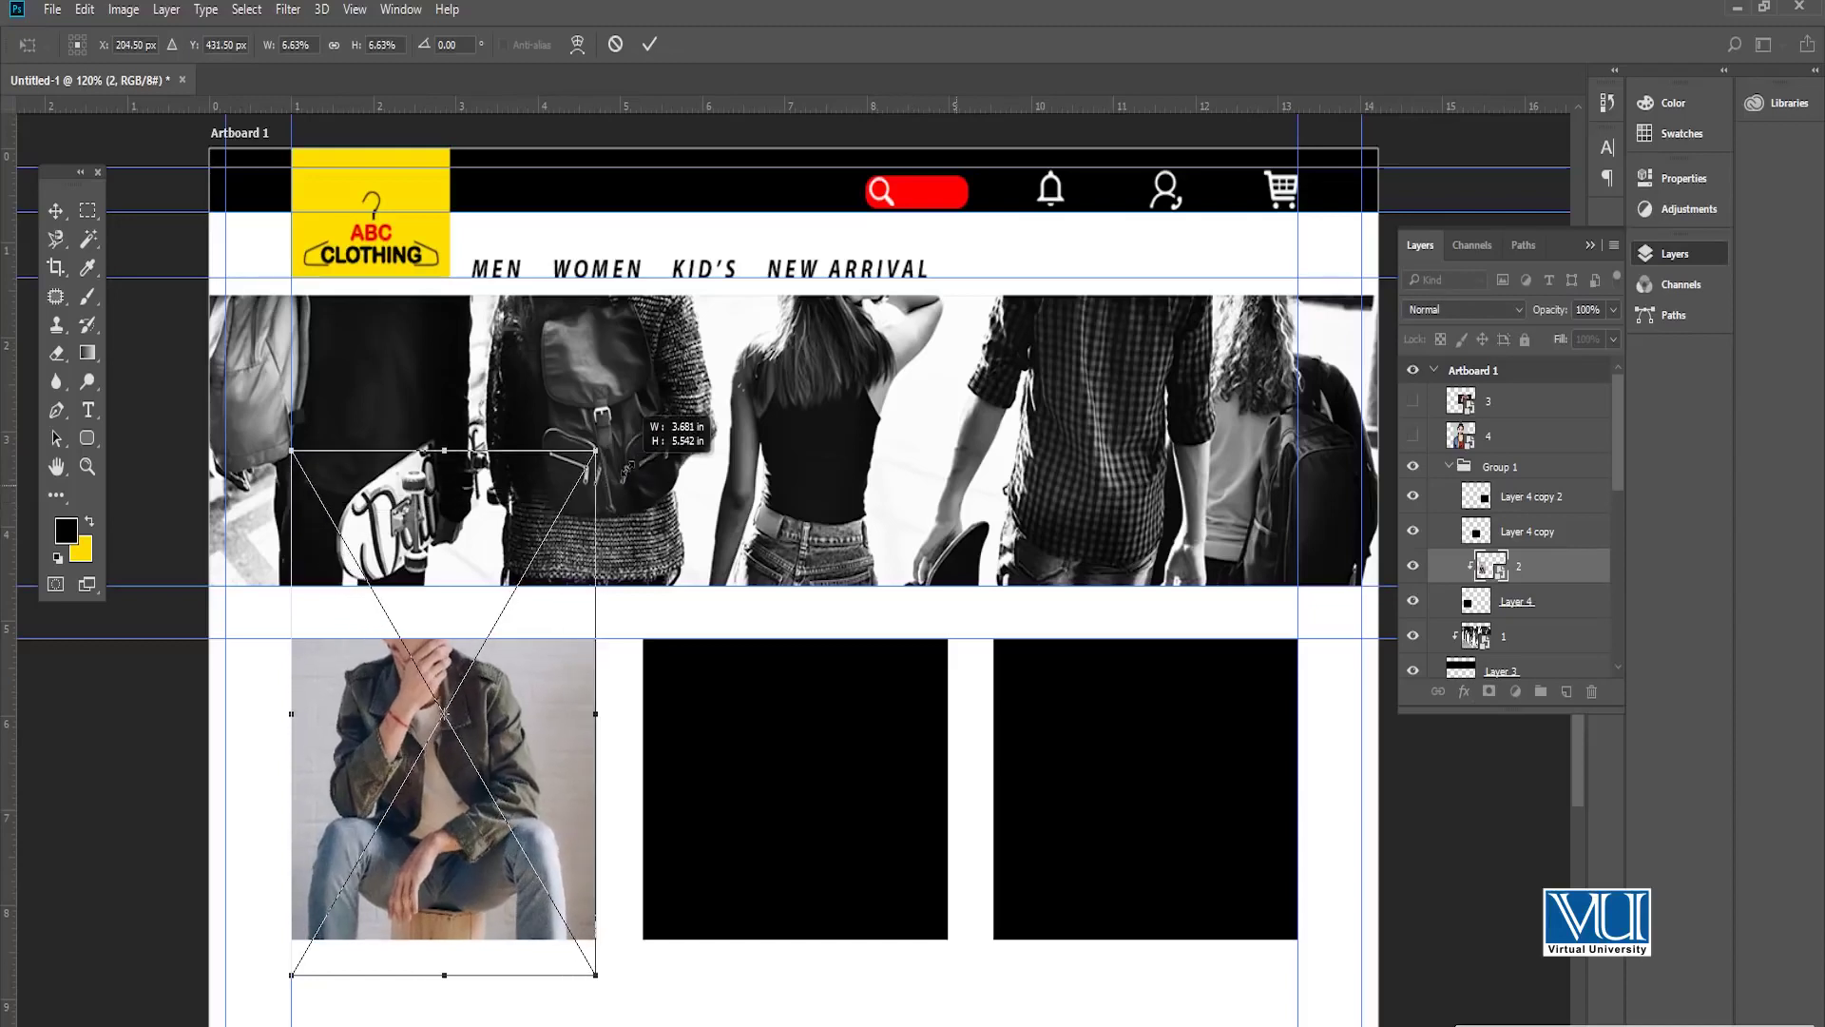
{"action": "left_click_drag", "start_coordinate": [510, 722], "coordinate": [533, 806]}
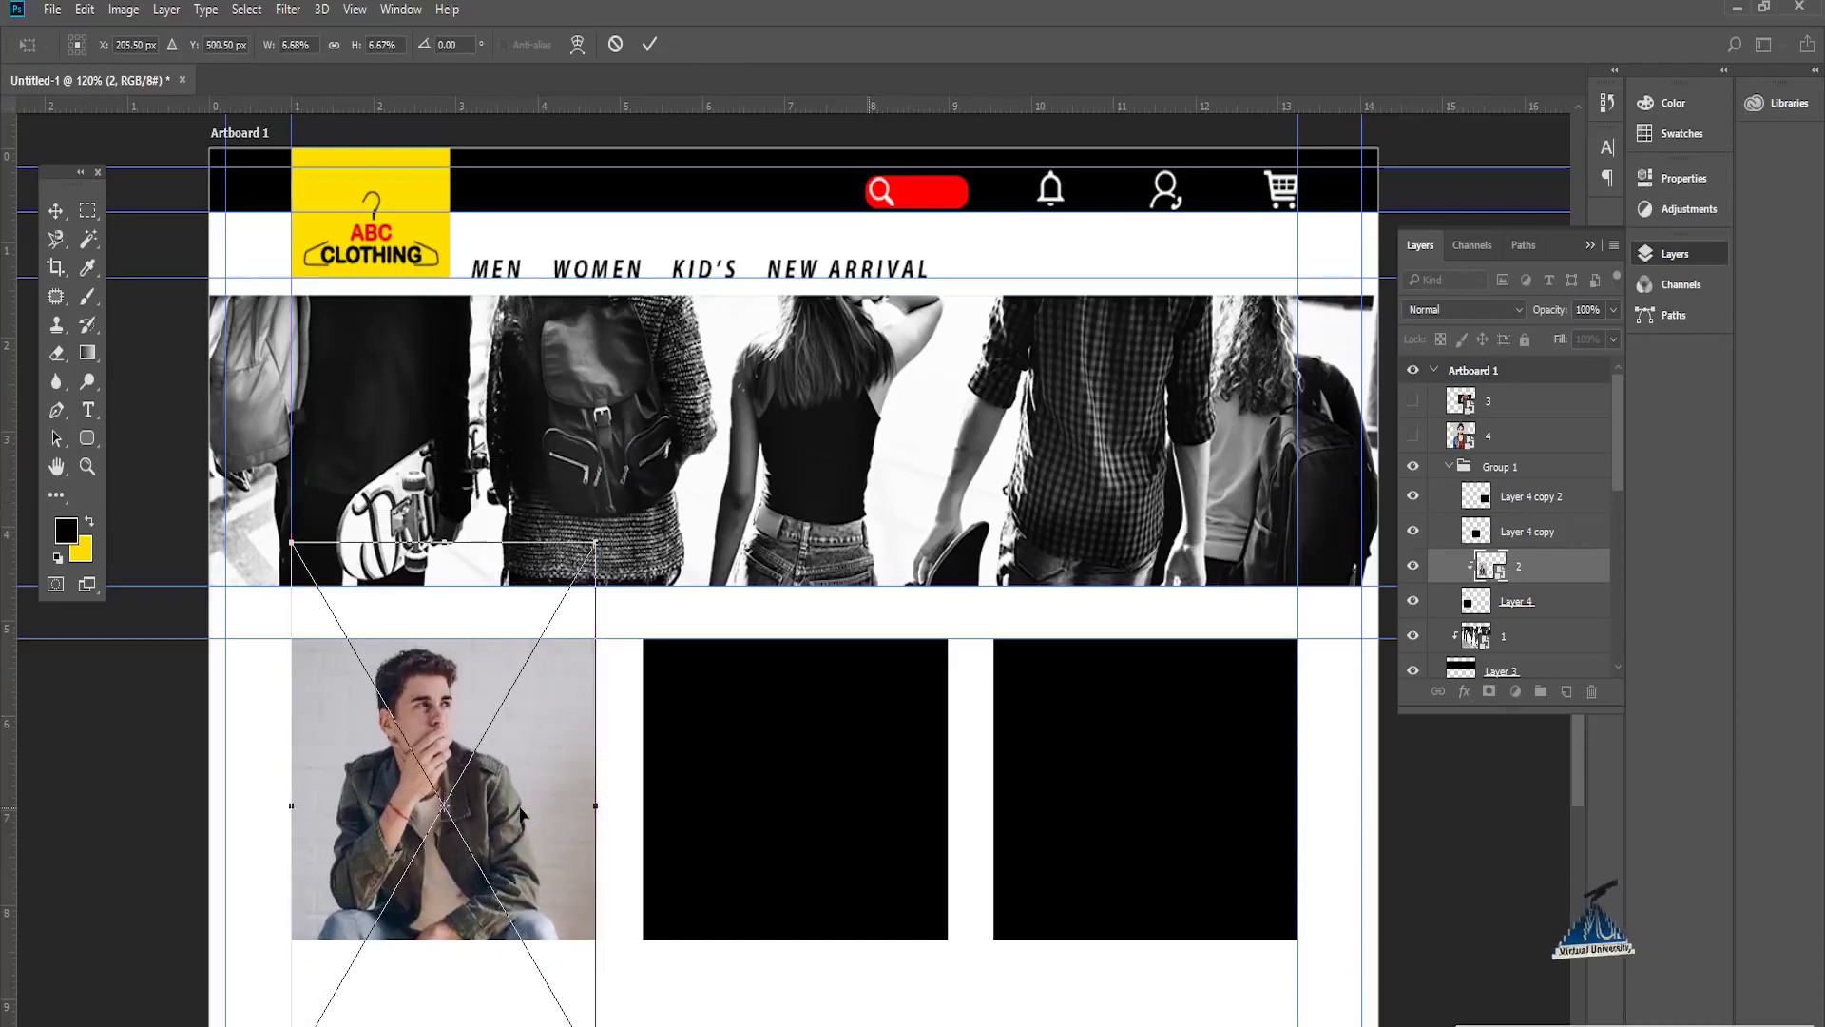
{"action": "key", "text": "Return"}
Step: Show photo 4, move its layer directly above the middle block's layer in Group 1, and clip it to that block
{"action": "left_click", "coordinate": [889, 756]}
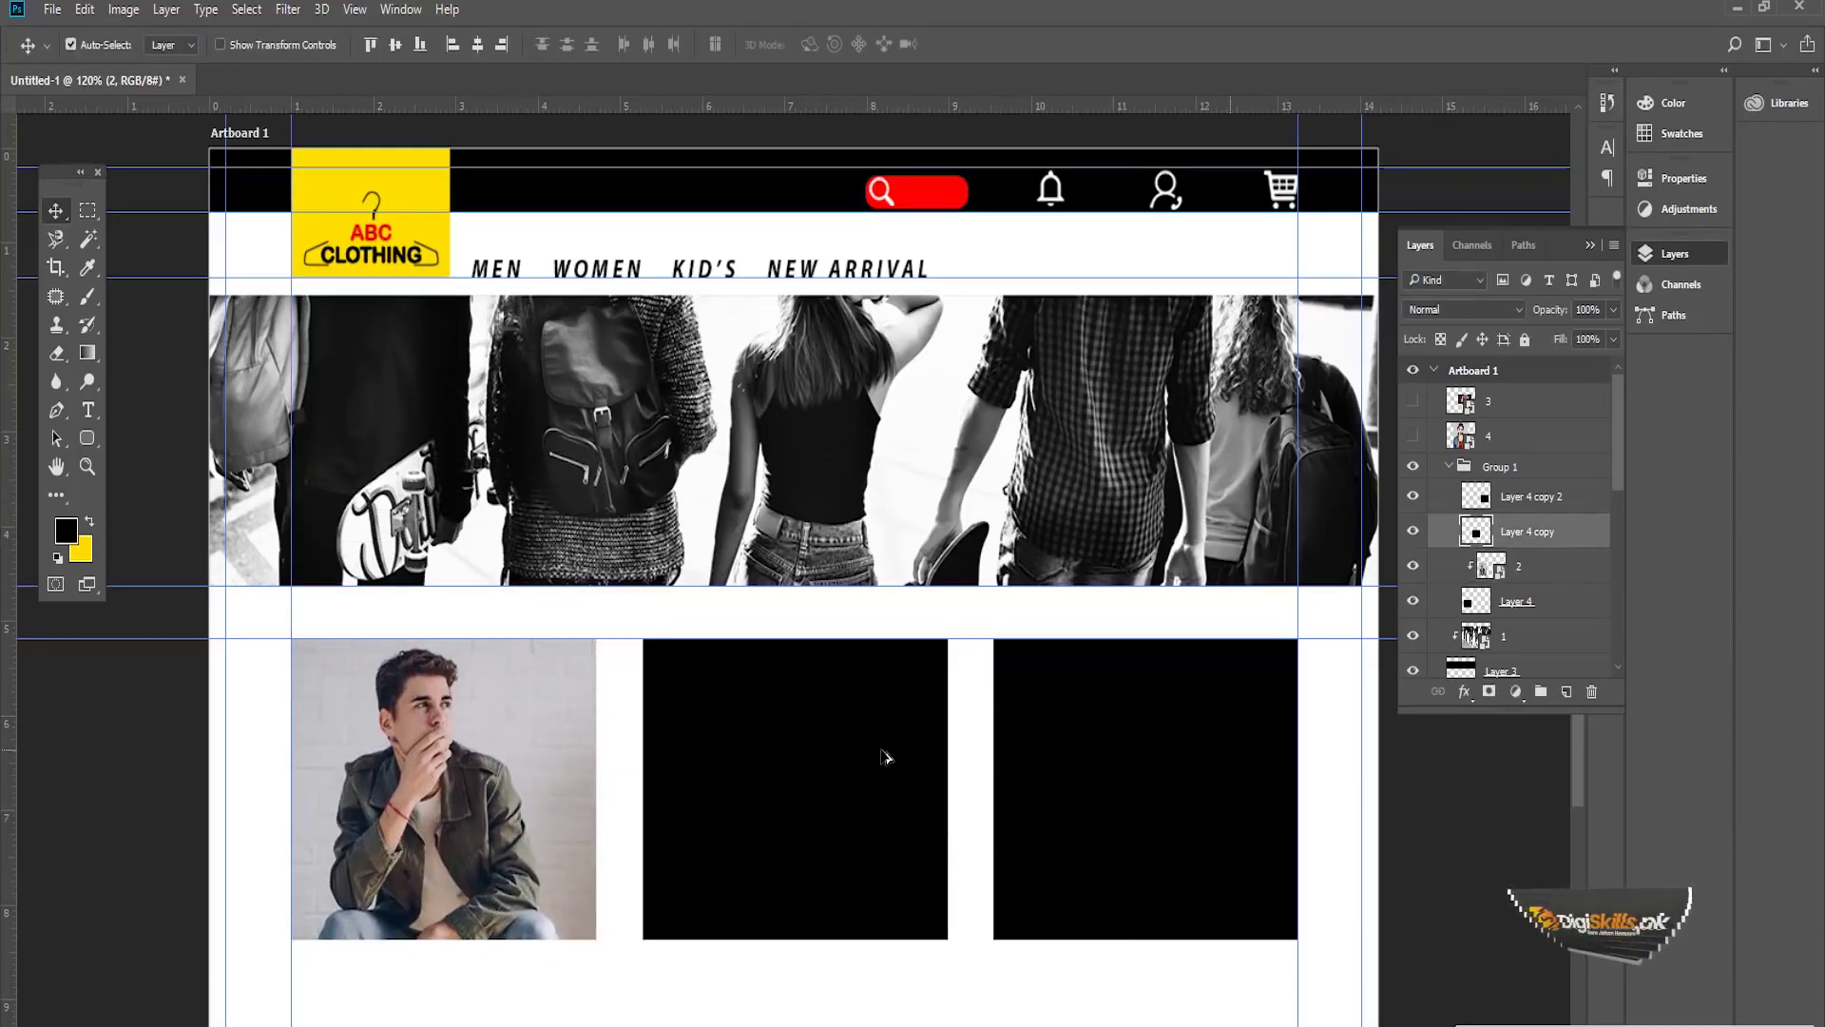
{"action": "left_click", "coordinate": [1485, 435]}
{"action": "left_click", "coordinate": [1413, 436]}
{"action": "left_click_drag", "start_coordinate": [1509, 440], "coordinate": [1497, 518]}
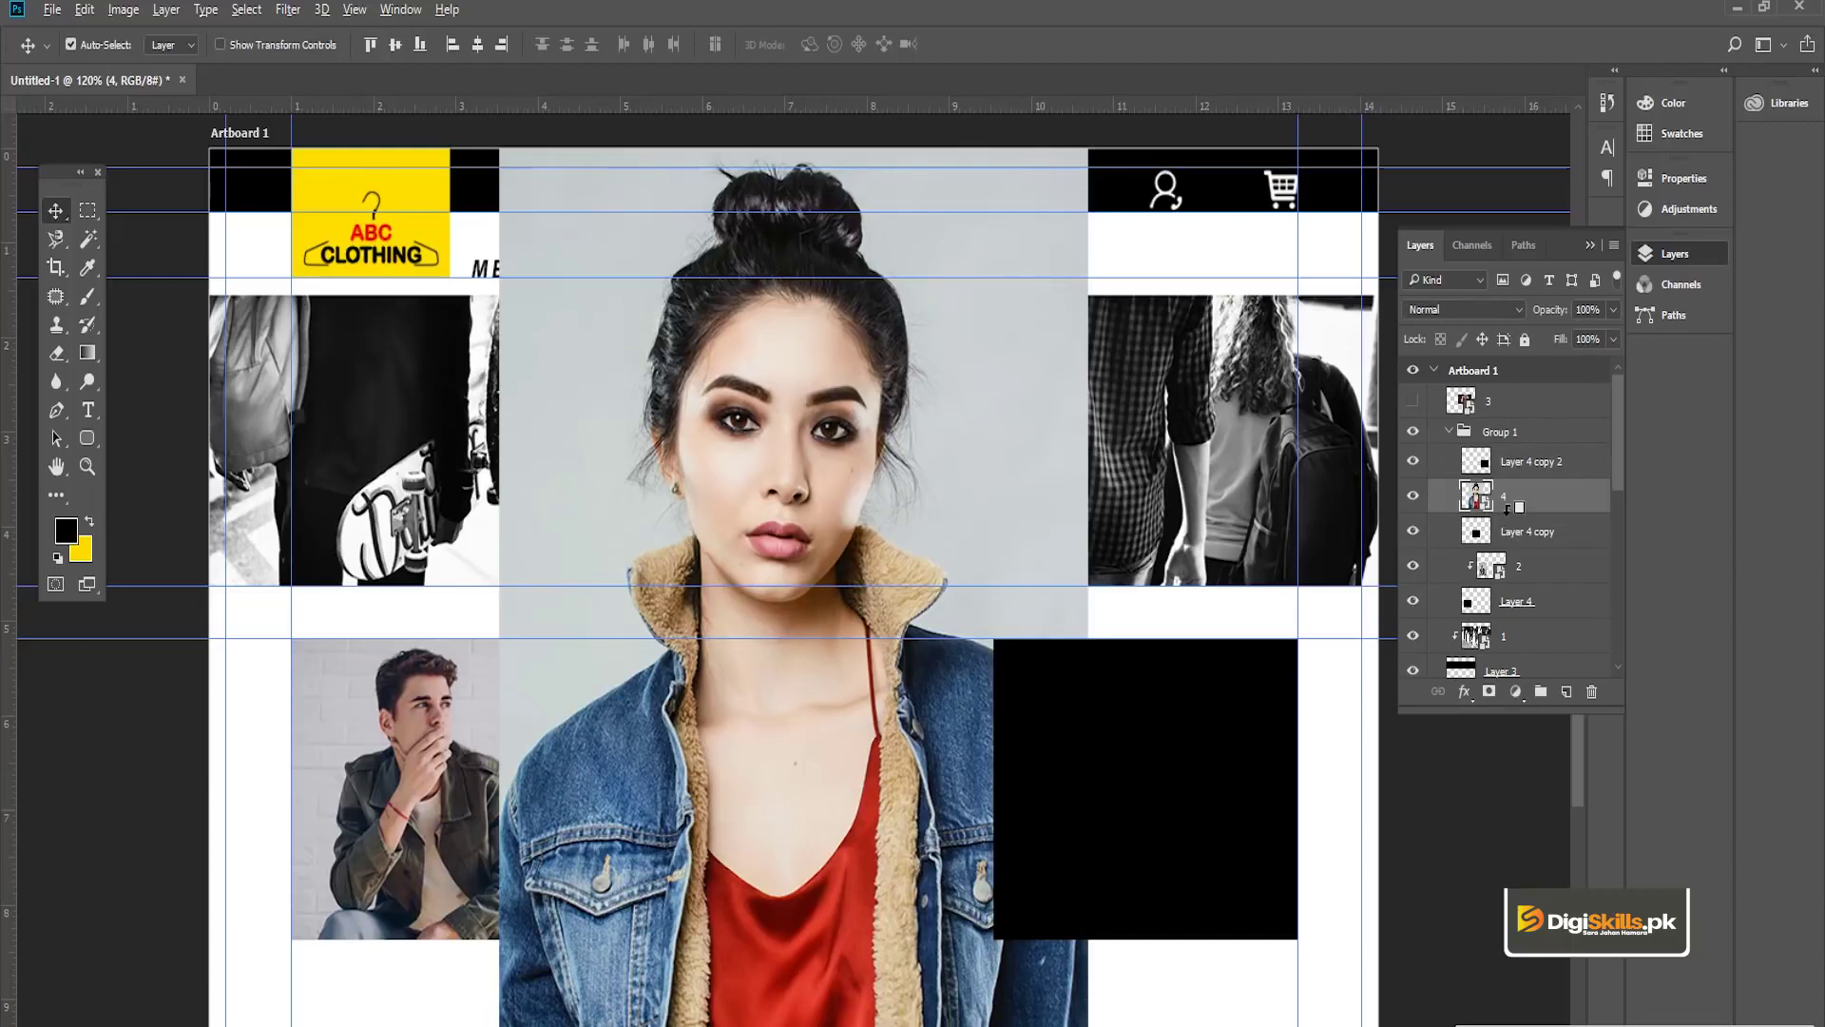
{"action": "left_click", "coordinate": [1508, 511], "text": "alt"}
Step: Scale clipped photo 4 to 7.70% and position it so the woman's face and jacket fill the middle block
{"action": "key", "text": "ctrl+t"}
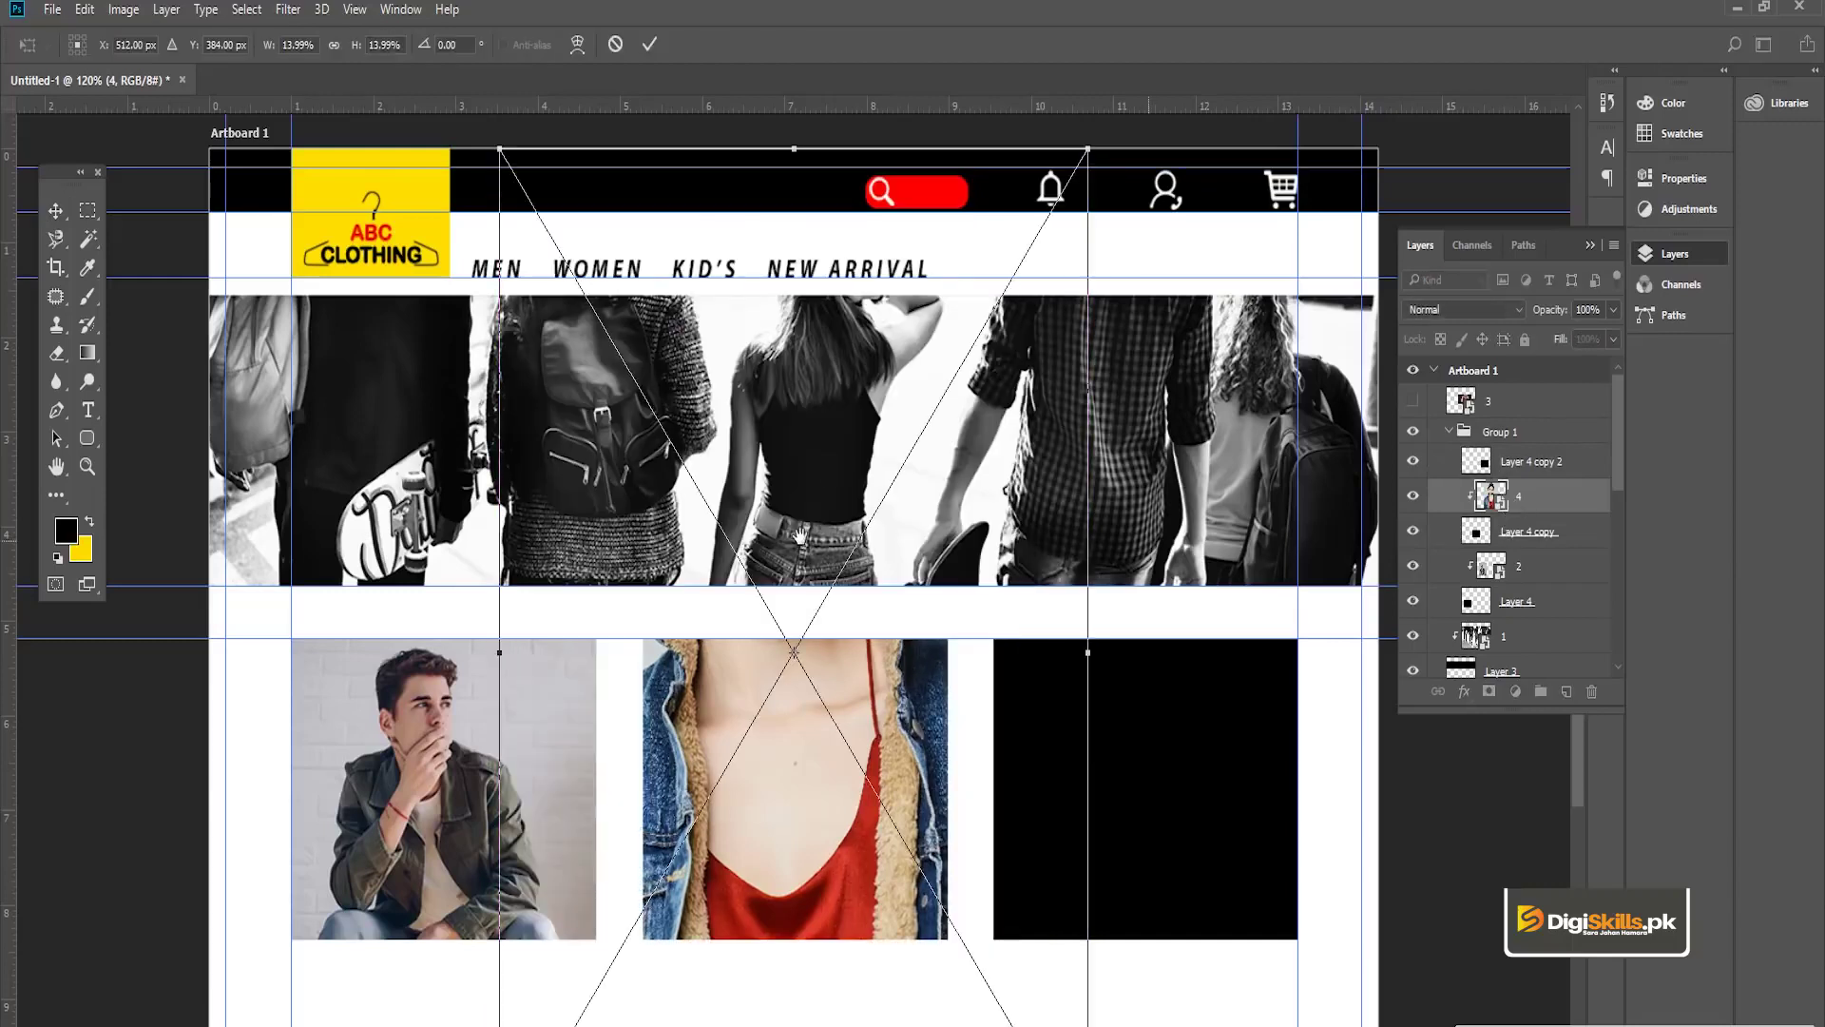
{"action": "left_click_drag", "start_coordinate": [1090, 149], "coordinate": [925, 429]}
{"action": "left_click_drag", "start_coordinate": [835, 598], "coordinate": [804, 768]}
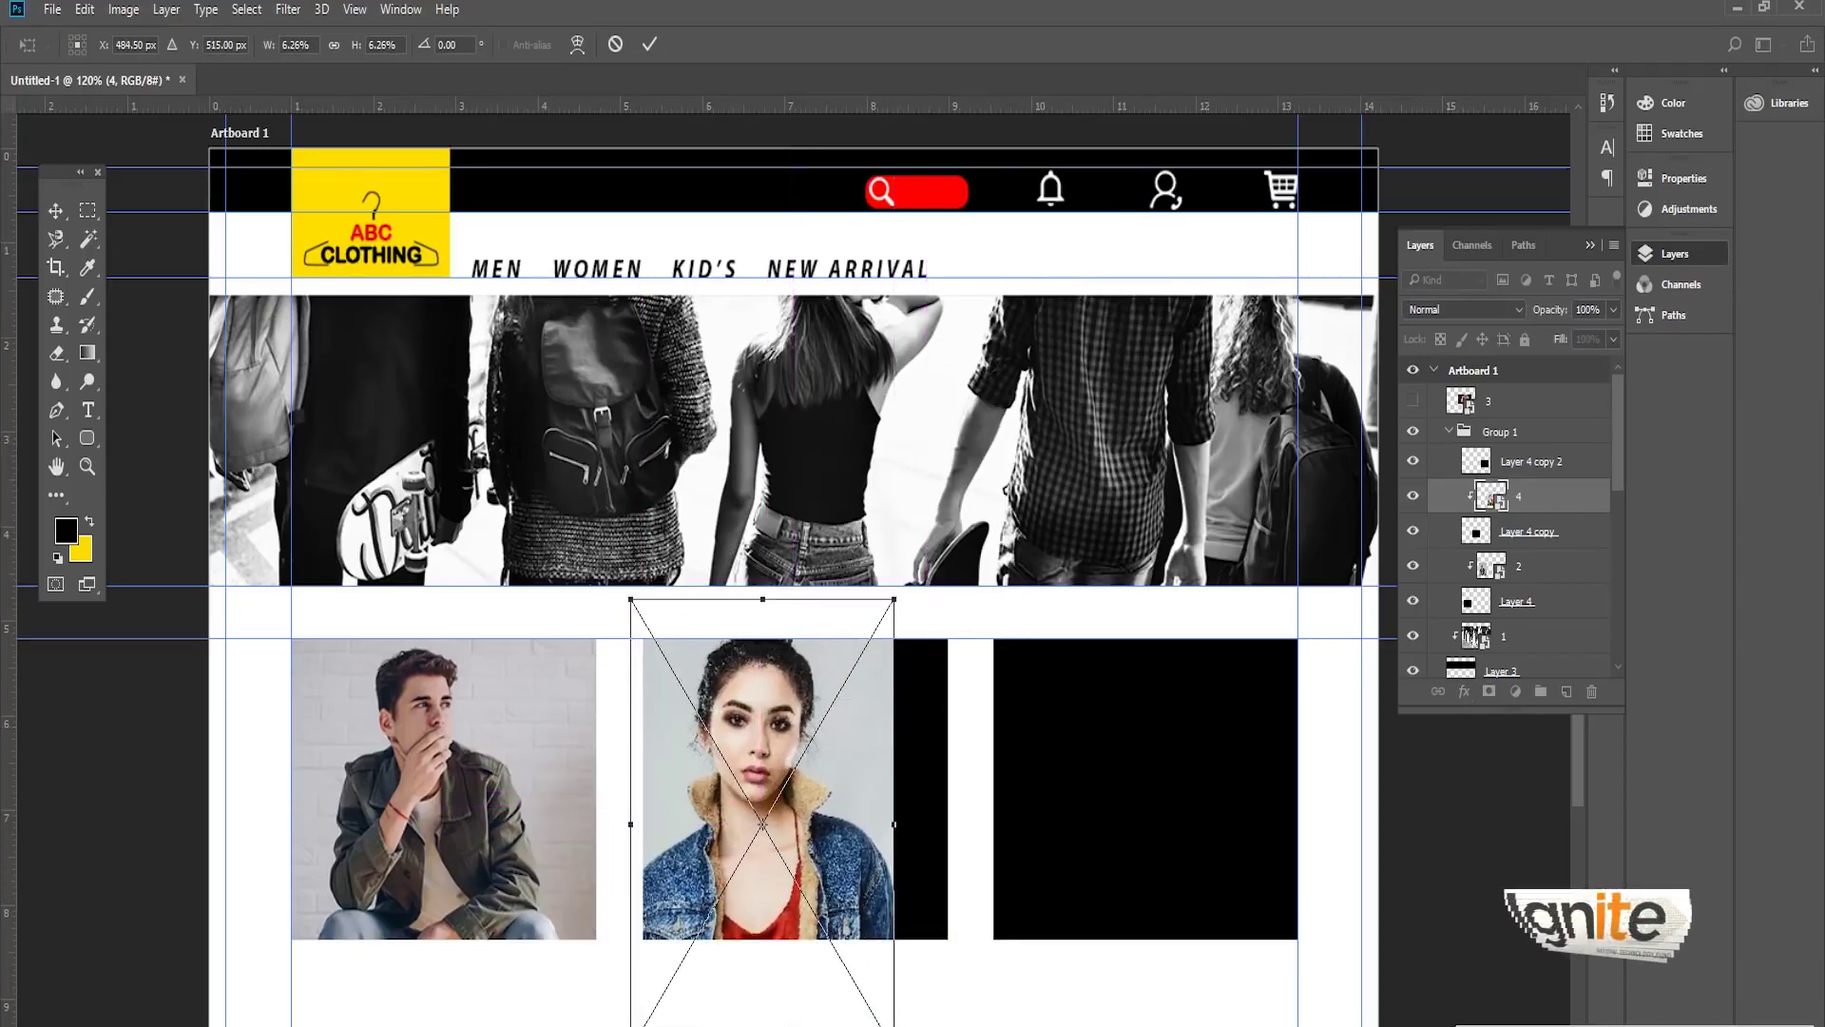
{"action": "left_click_drag", "start_coordinate": [894, 1025], "coordinate": [982, 1016]}
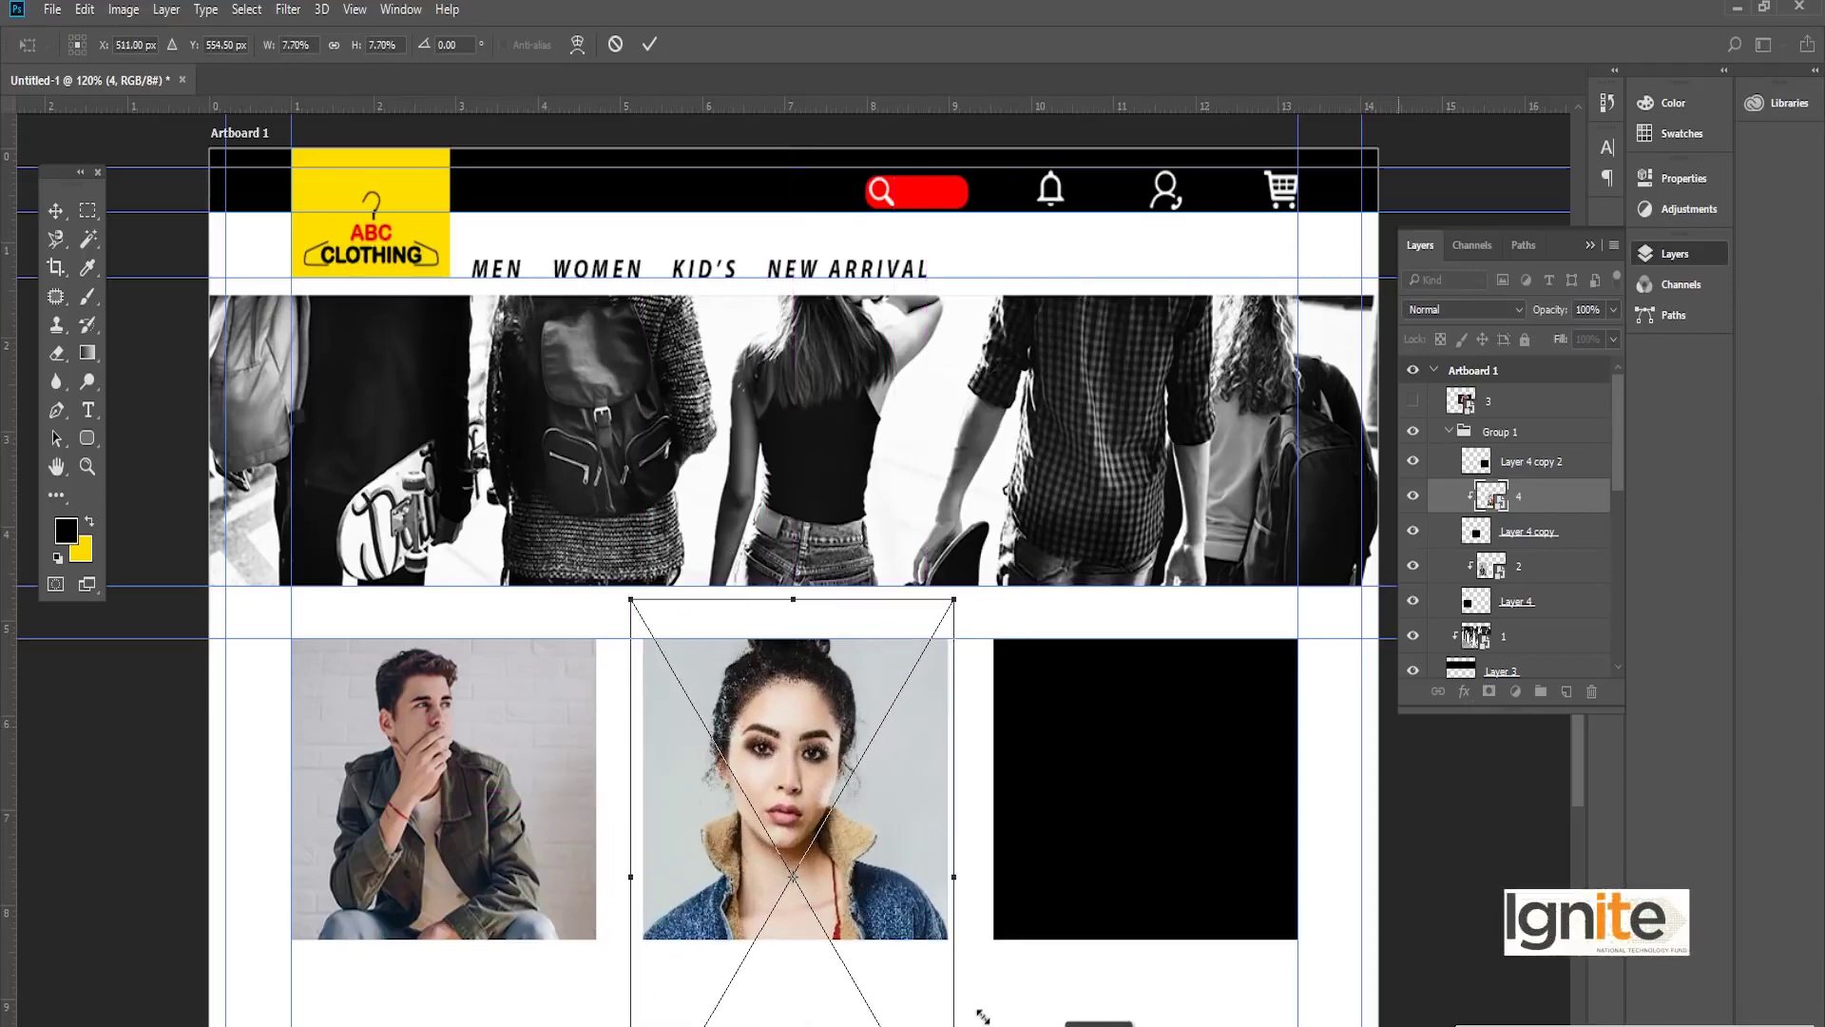
{"action": "left_click_drag", "start_coordinate": [901, 849], "coordinate": [901, 797]}
{"action": "key", "text": "Return"}
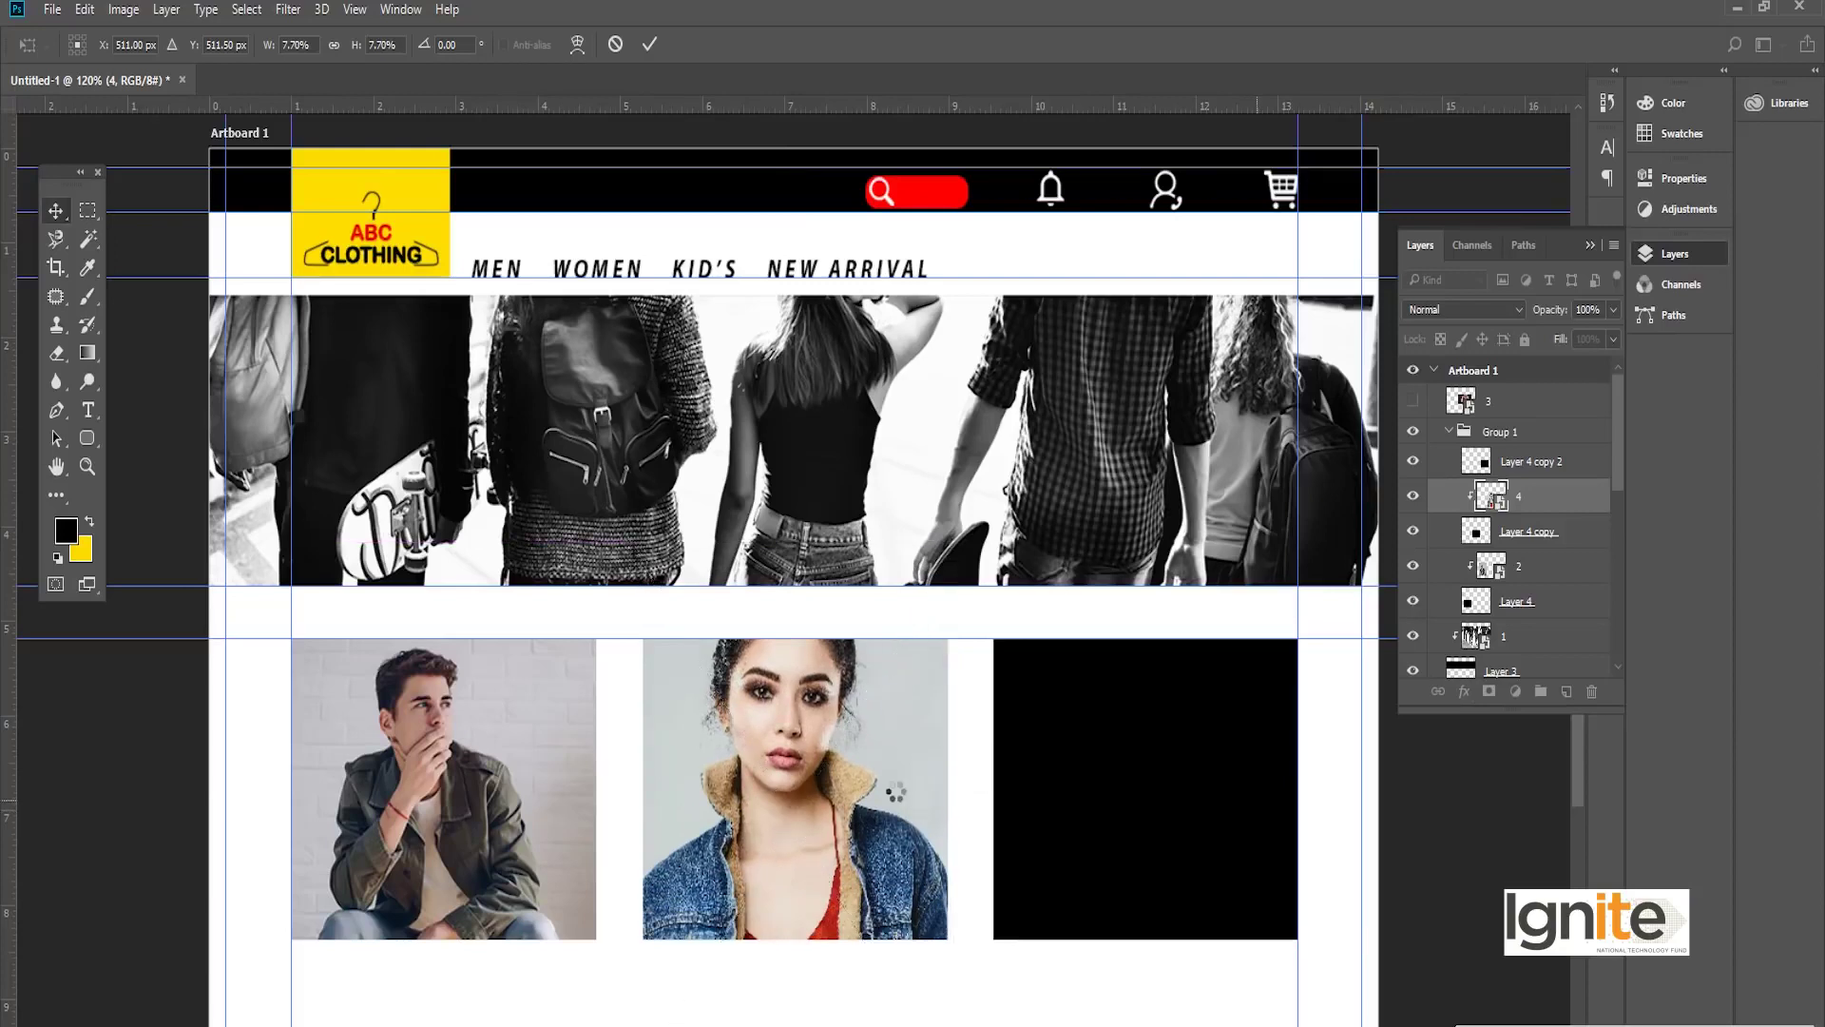
Step: Show photo 3, move it over the third block with its layer directly above that block's layer, and clip it
{"action": "left_click", "coordinate": [1494, 405]}
{"action": "left_click", "coordinate": [1413, 400]}
{"action": "left_click_drag", "start_coordinate": [1469, 404], "coordinate": [1542, 447]}
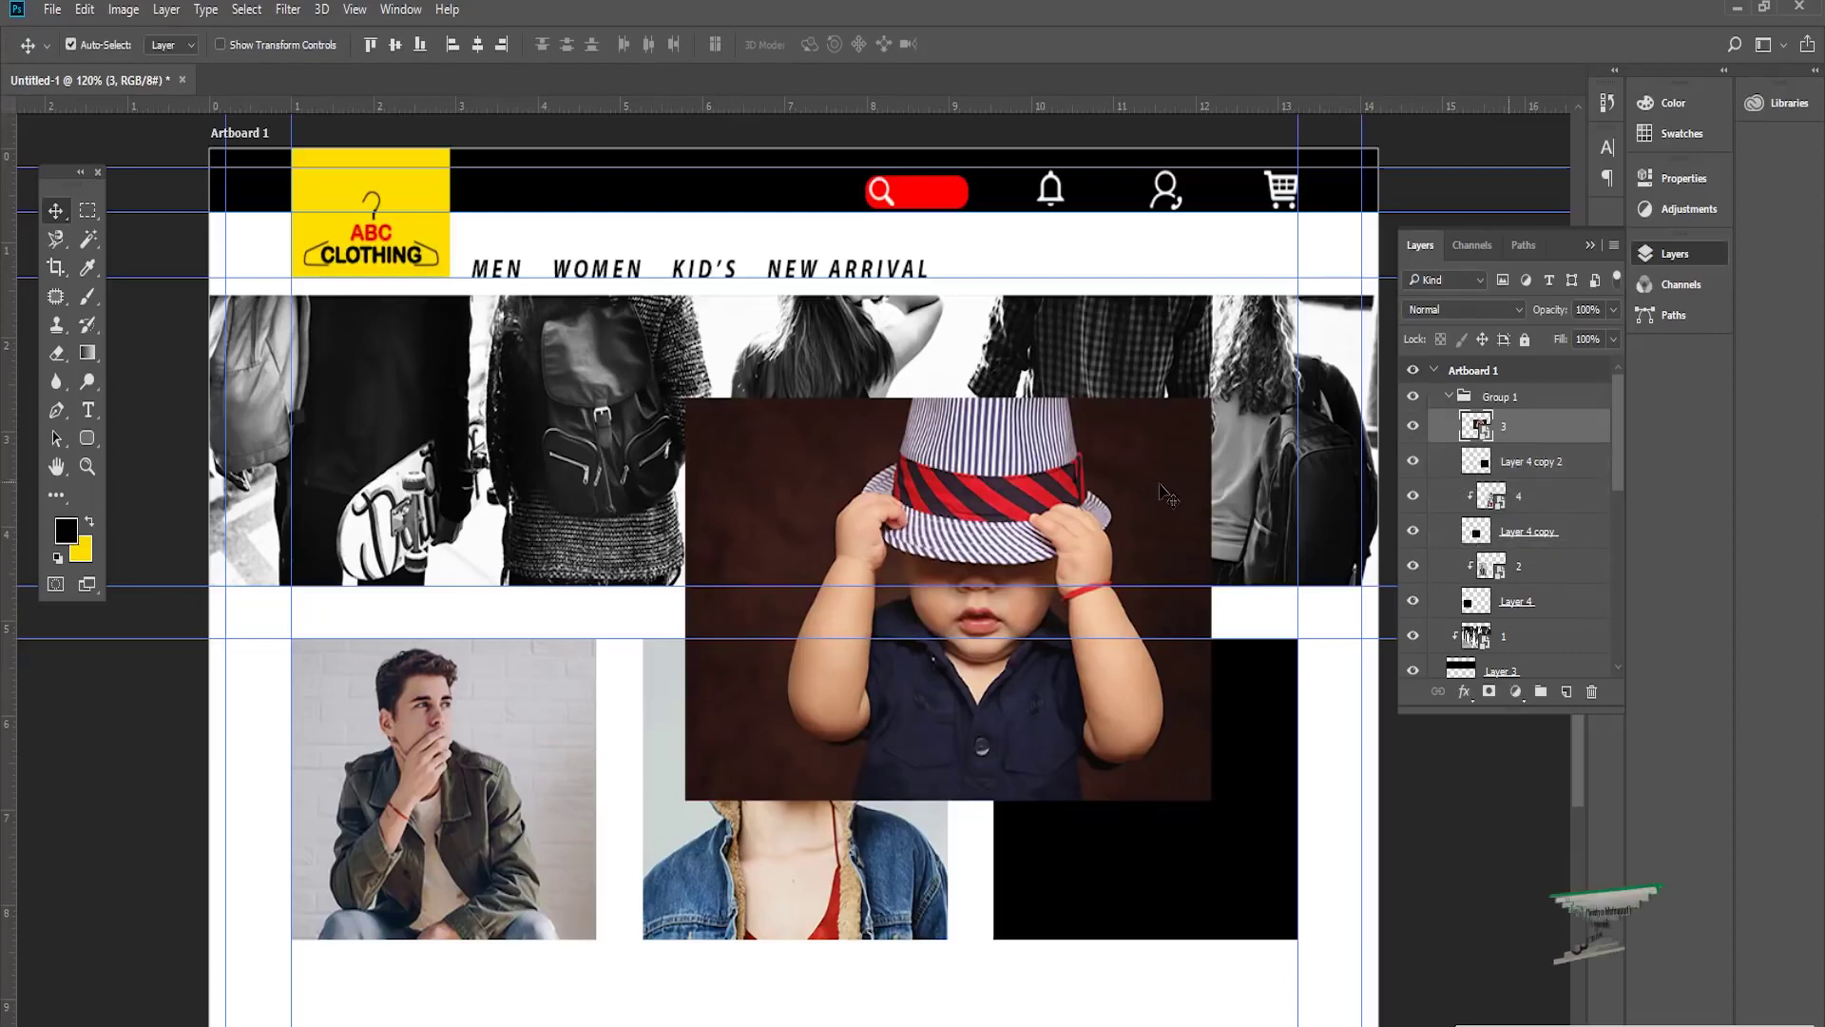
{"action": "key", "text": "ctrl+t"}
{"action": "left_click_drag", "start_coordinate": [1045, 478], "coordinate": [1178, 608]}
{"action": "key", "text": "Return"}
{"action": "left_click", "coordinate": [1496, 439], "text": "alt"}
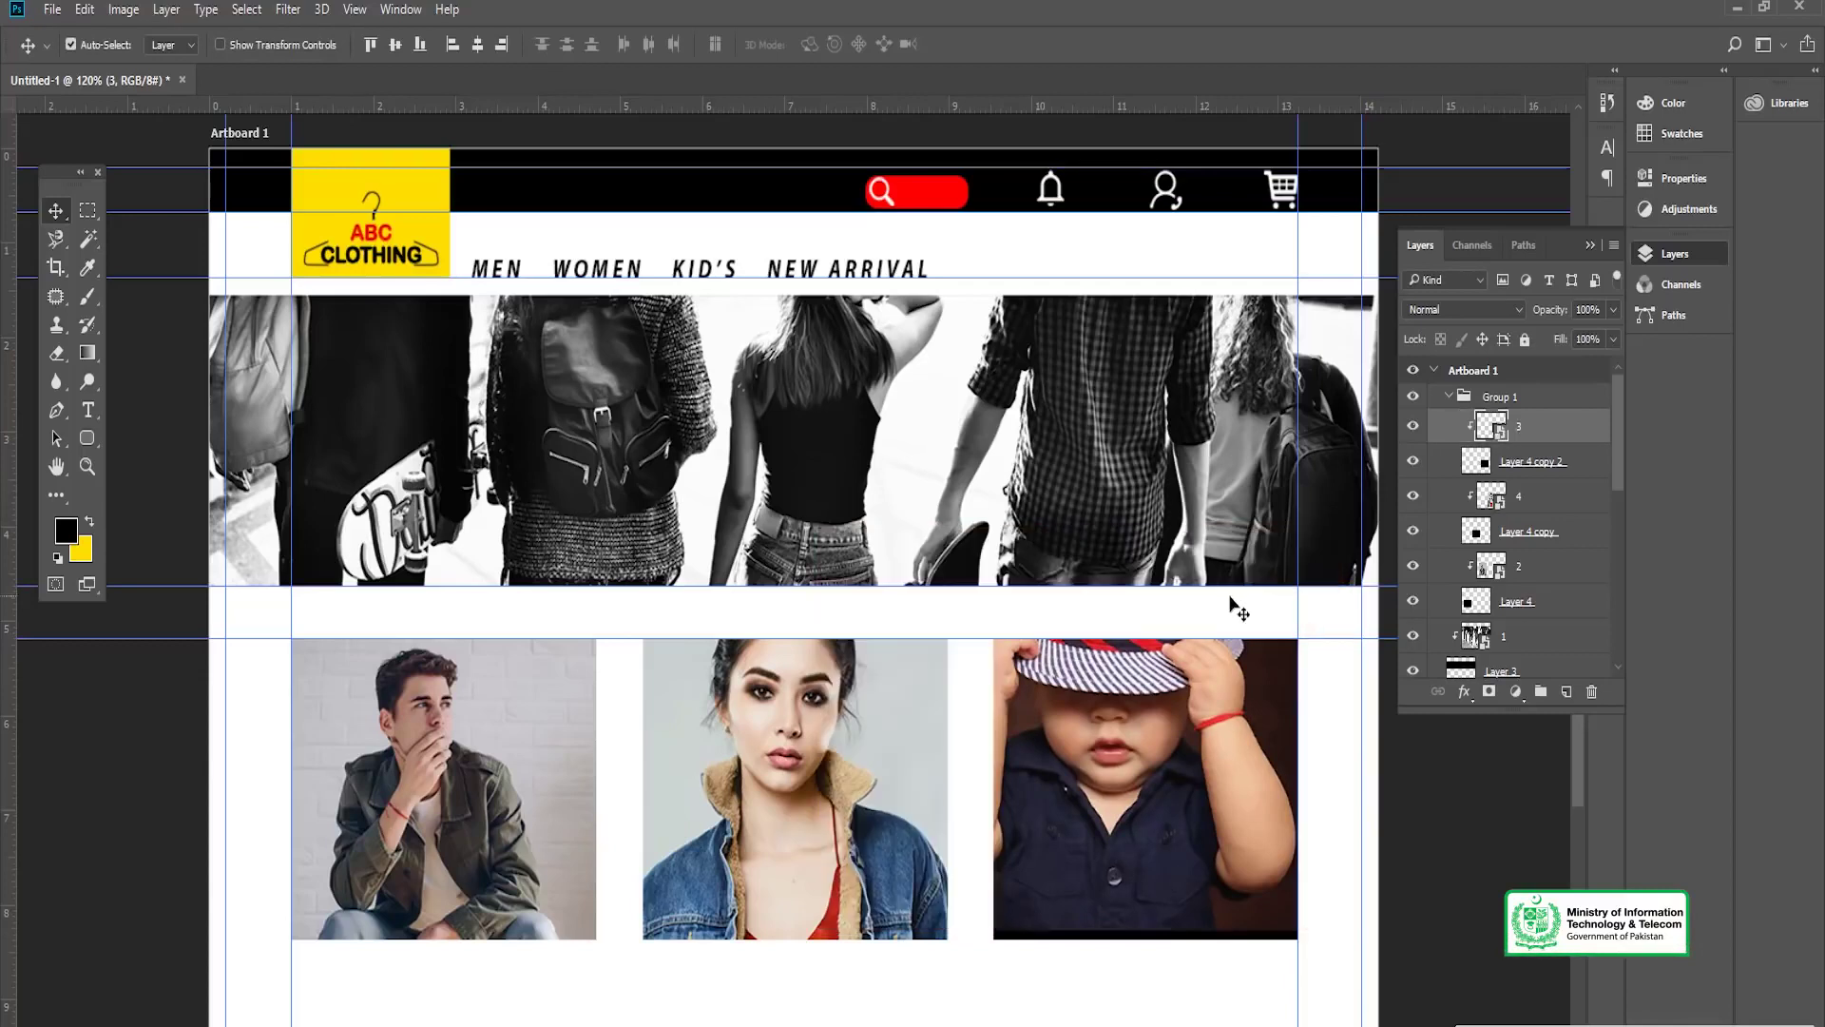
Step: Scale clipped photo 3 to about 76% to match the third block's height, and nudge it left to frame the child
{"action": "key", "text": "ctrl+t"}
{"action": "left_click_drag", "start_coordinate": [818, 528], "coordinate": [932, 615]}
{"action": "left_click_drag", "start_coordinate": [1343, 615], "coordinate": [1315, 636]}
{"action": "left_click_drag", "start_coordinate": [1316, 929], "coordinate": [1330, 940]}
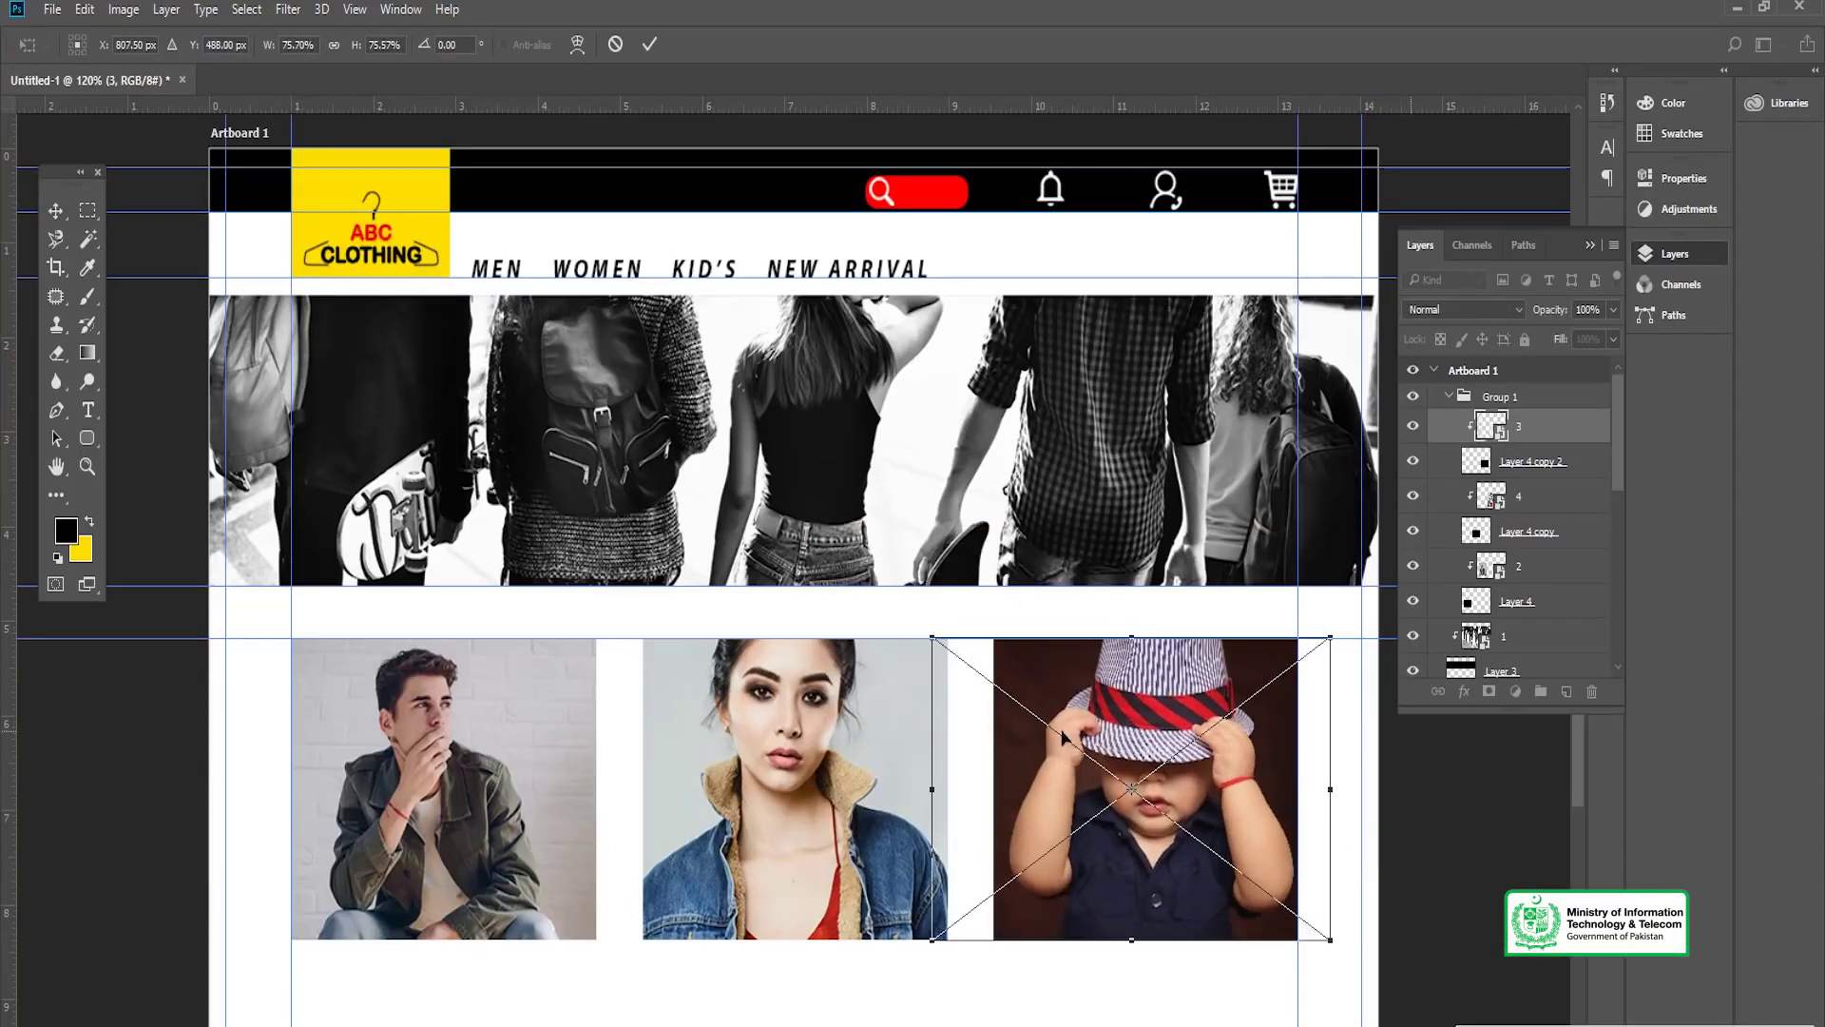
{"action": "key", "text": "Return"}
{"action": "key", "text": "Left"}
{"action": "key", "text": "Left"}
{"action": "key", "text": "Left"}
{"action": "key", "text": "Left"}
{"action": "key", "text": "Left"}
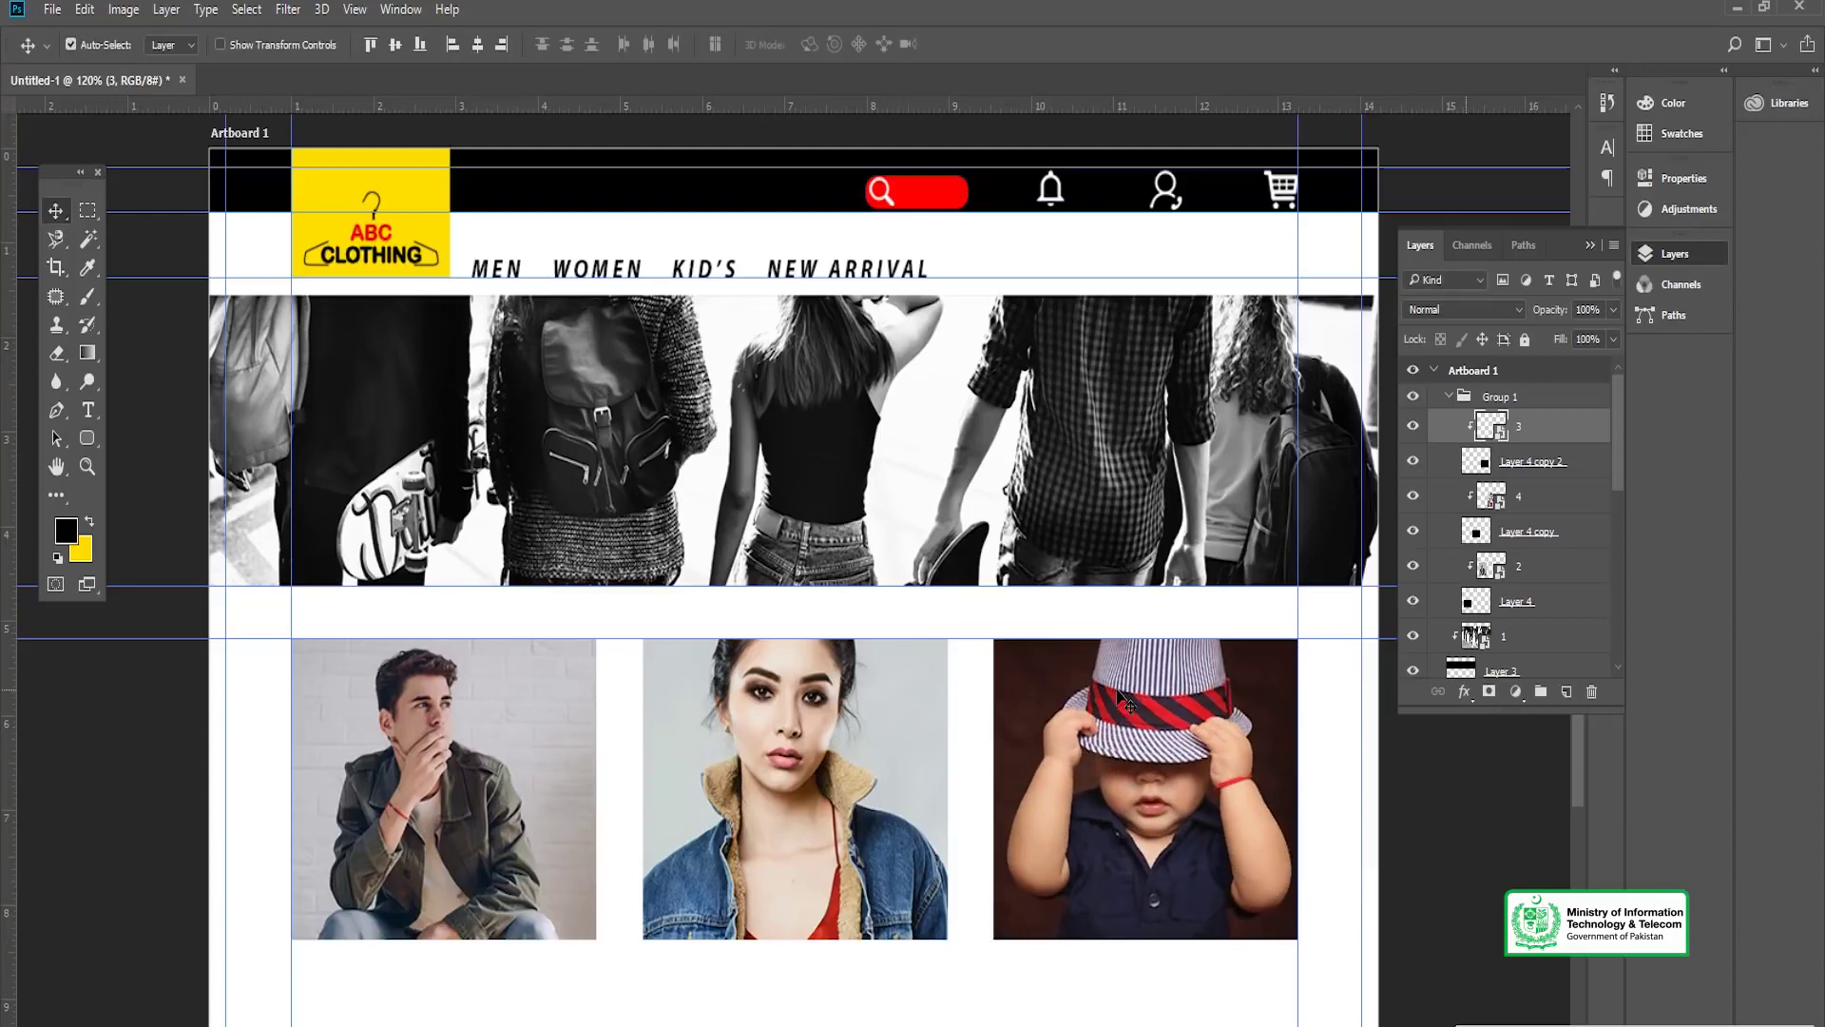
{"action": "left_click_drag", "start_coordinate": [924, 570], "coordinate": [923, 408]}
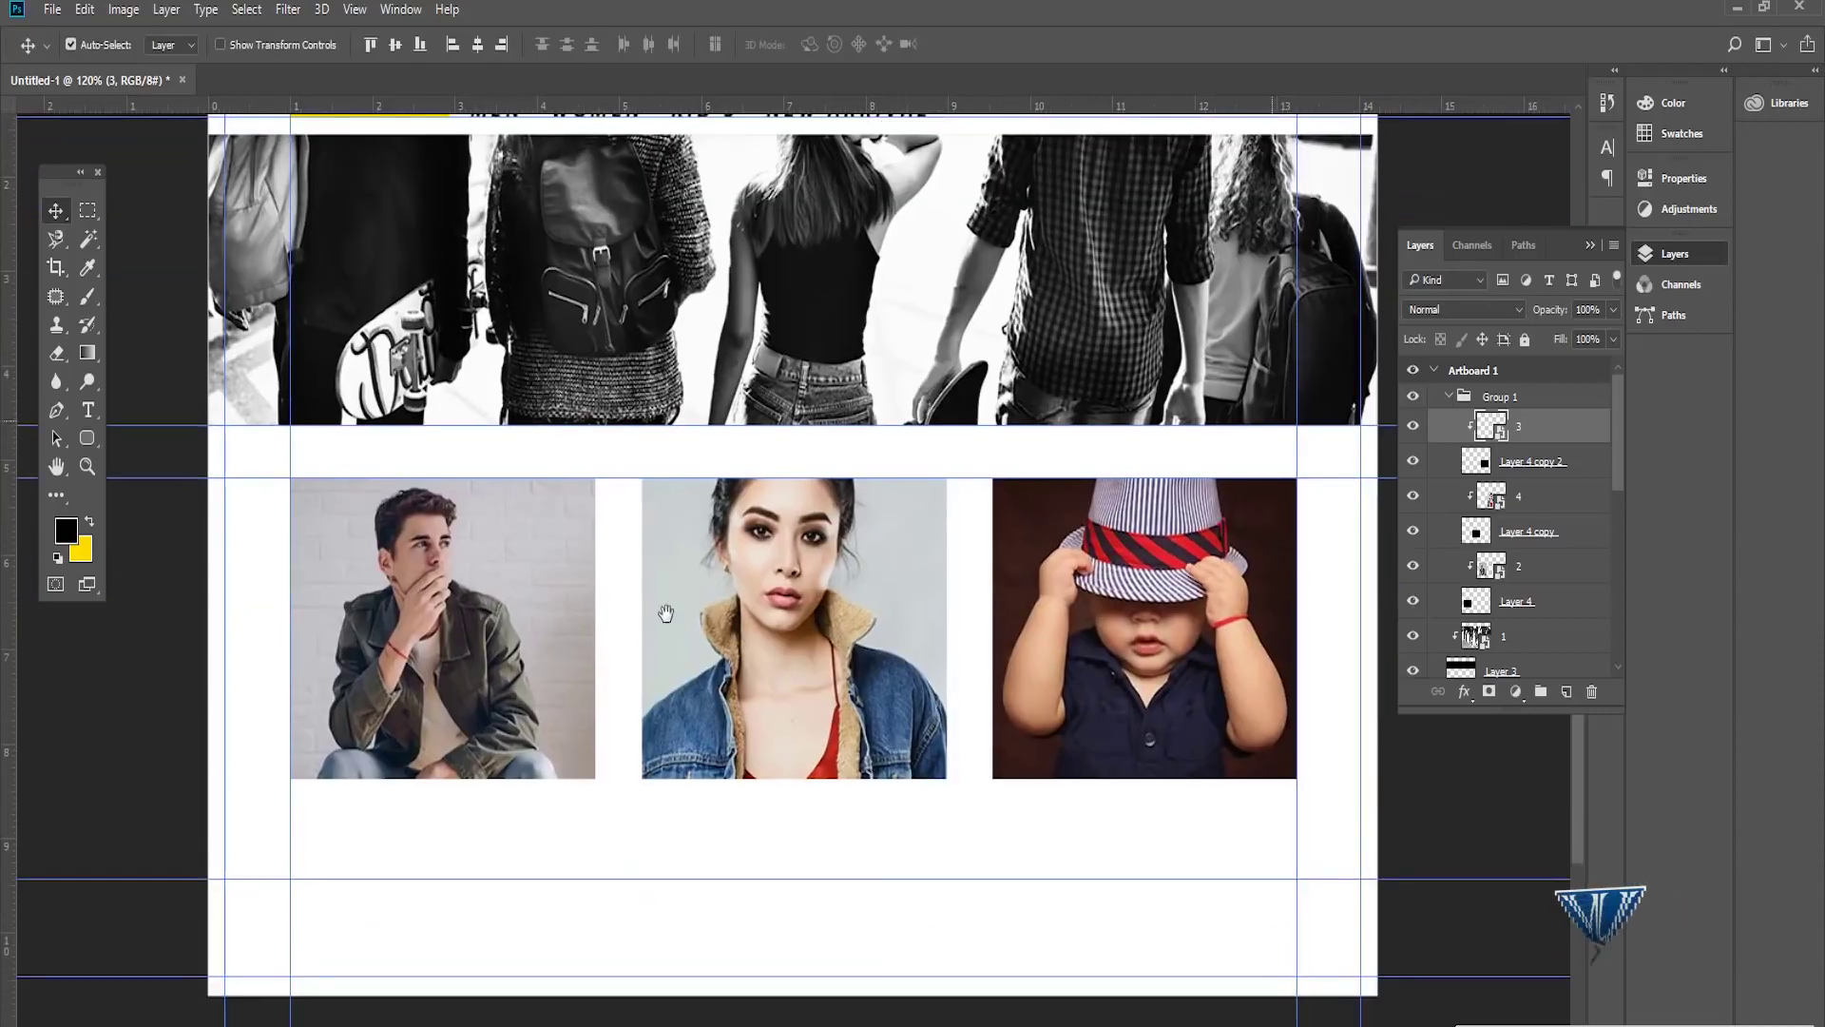
Step: In the web browser, search for LIPSUM, open lipsum.com and copy the opening lines of the "What is Lorem Ipsum?" paragraph
{"action": "key", "text": "t"}
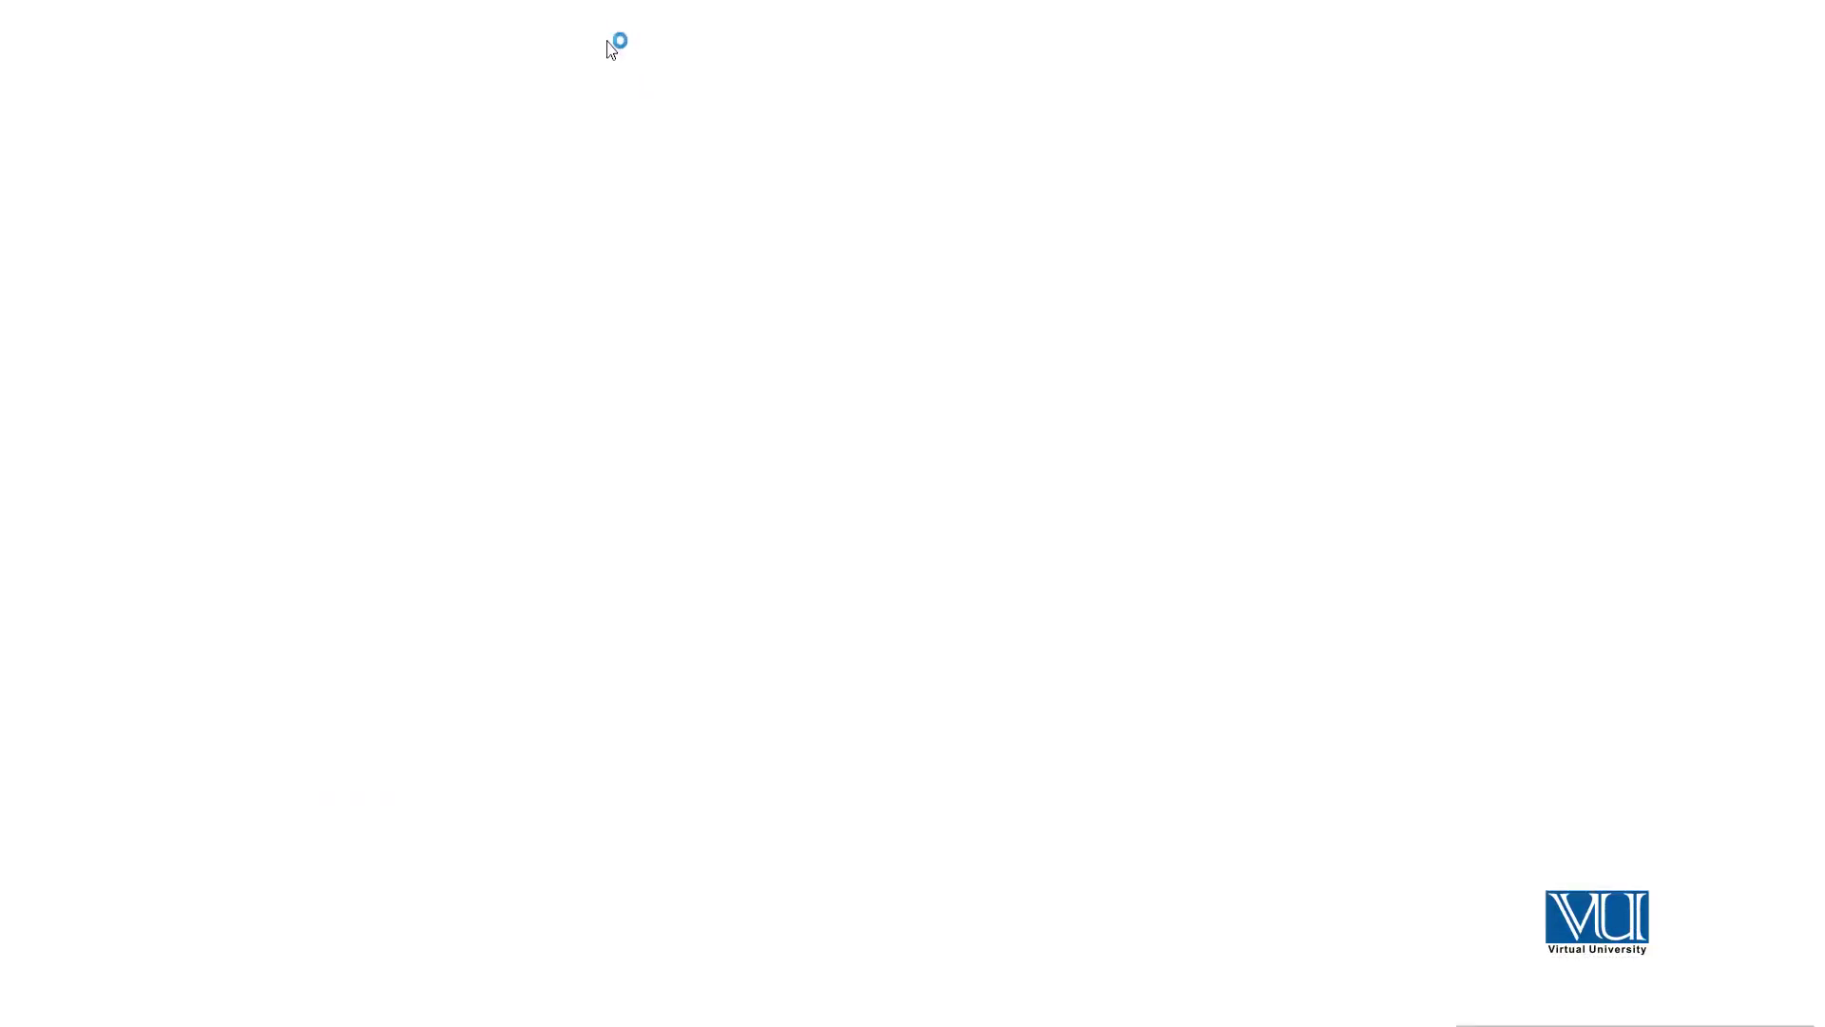
{"action": "type", "text": "LIPSUM"}
{"action": "key", "text": "Return"}
{"action": "left_click", "coordinate": [355, 276]}
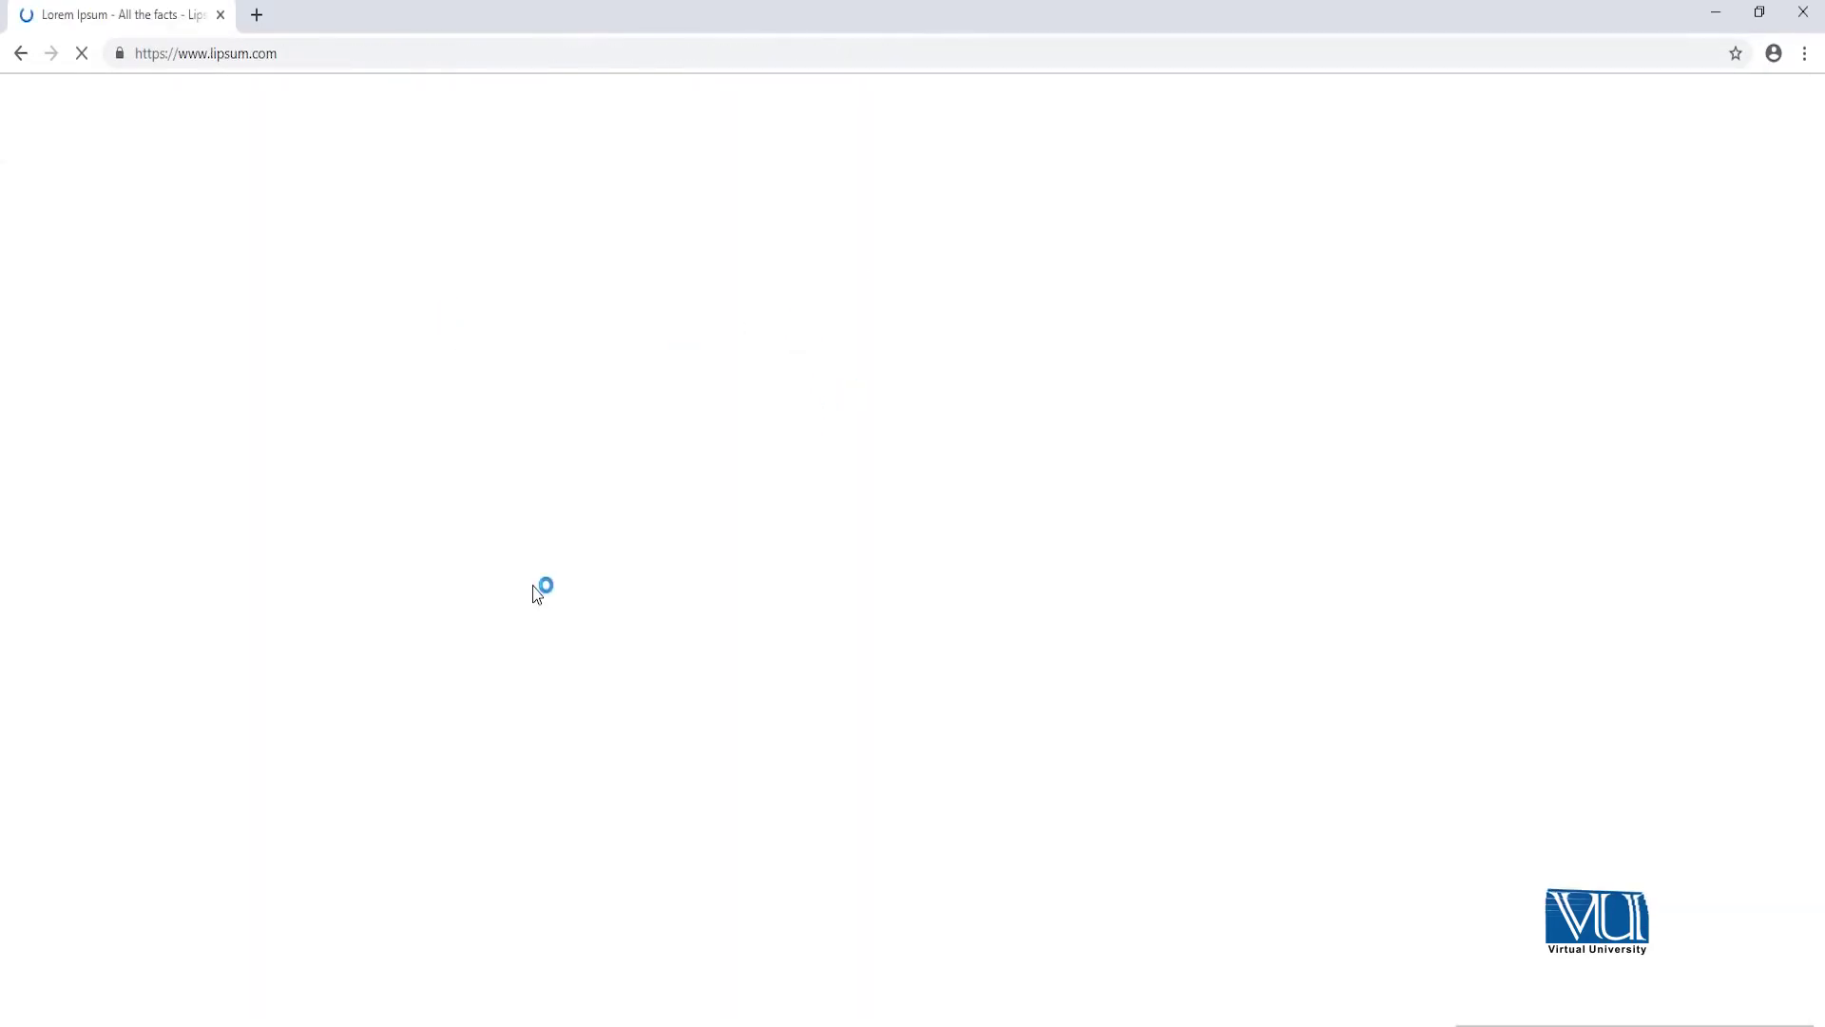
{"action": "left_click_drag", "start_coordinate": [478, 429], "coordinate": [889, 504]}
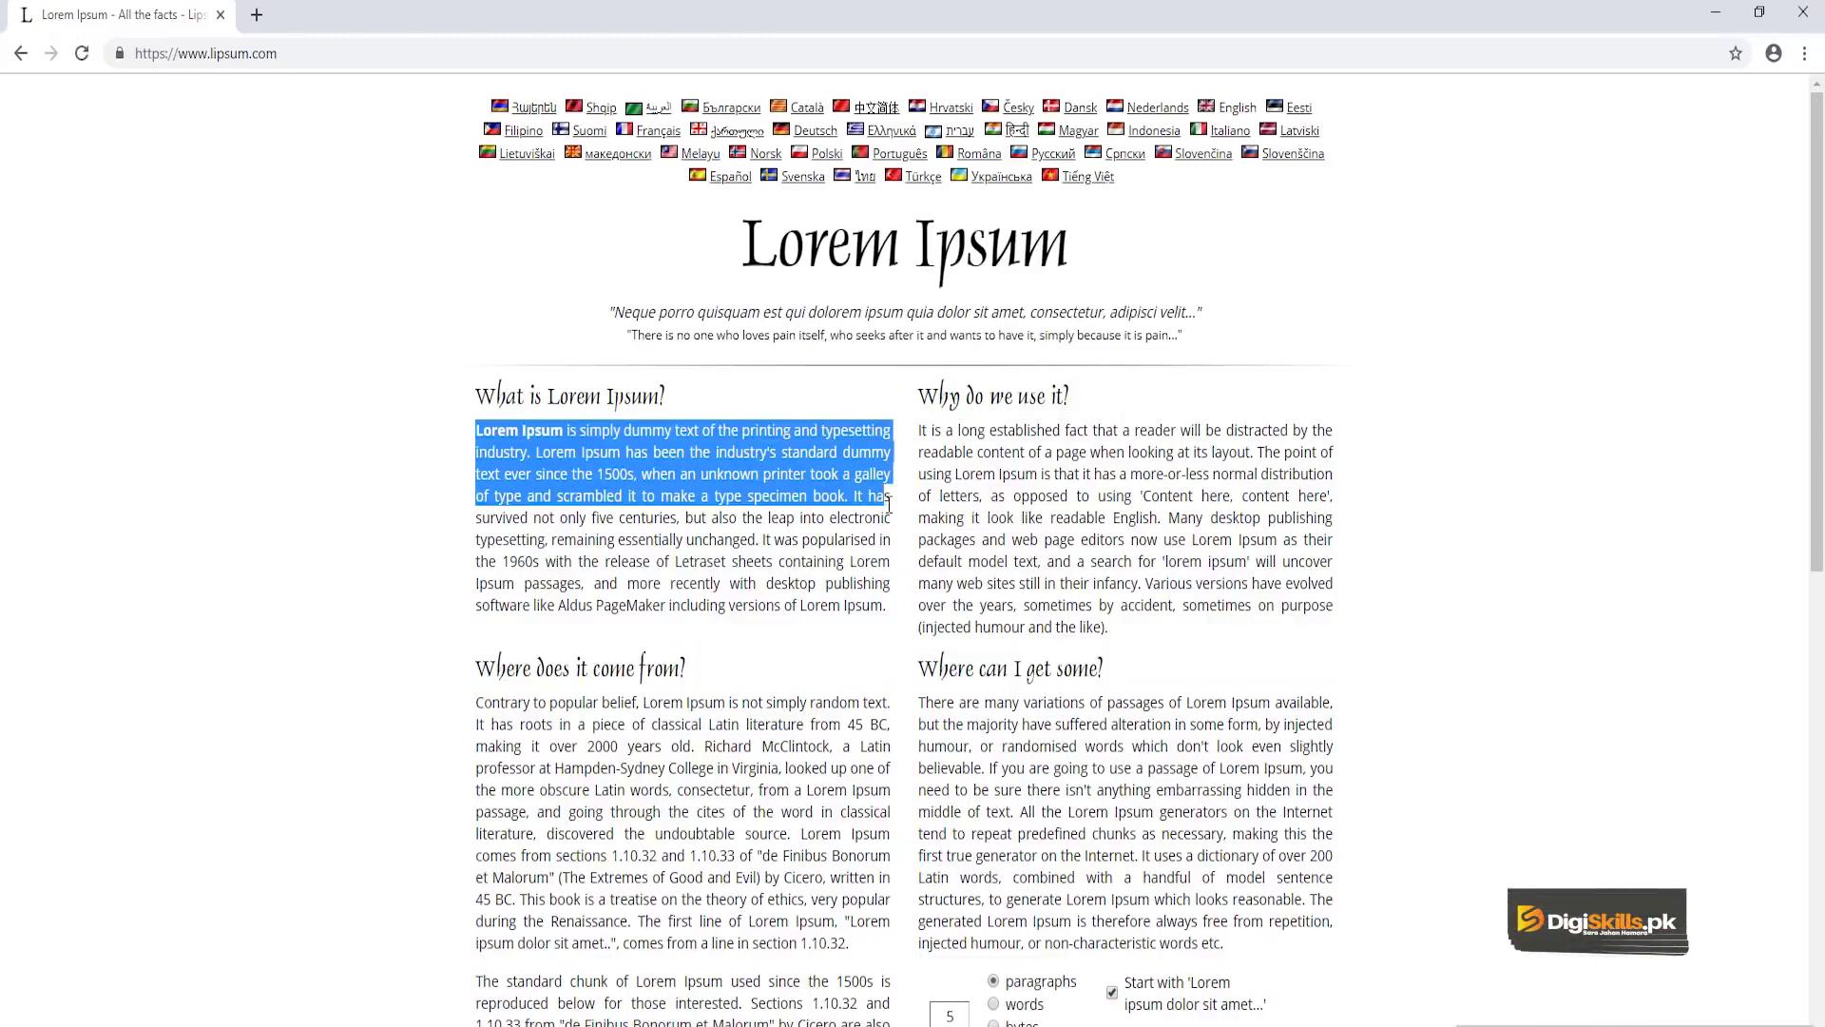
{"action": "left_click", "coordinate": [1715, 11]}
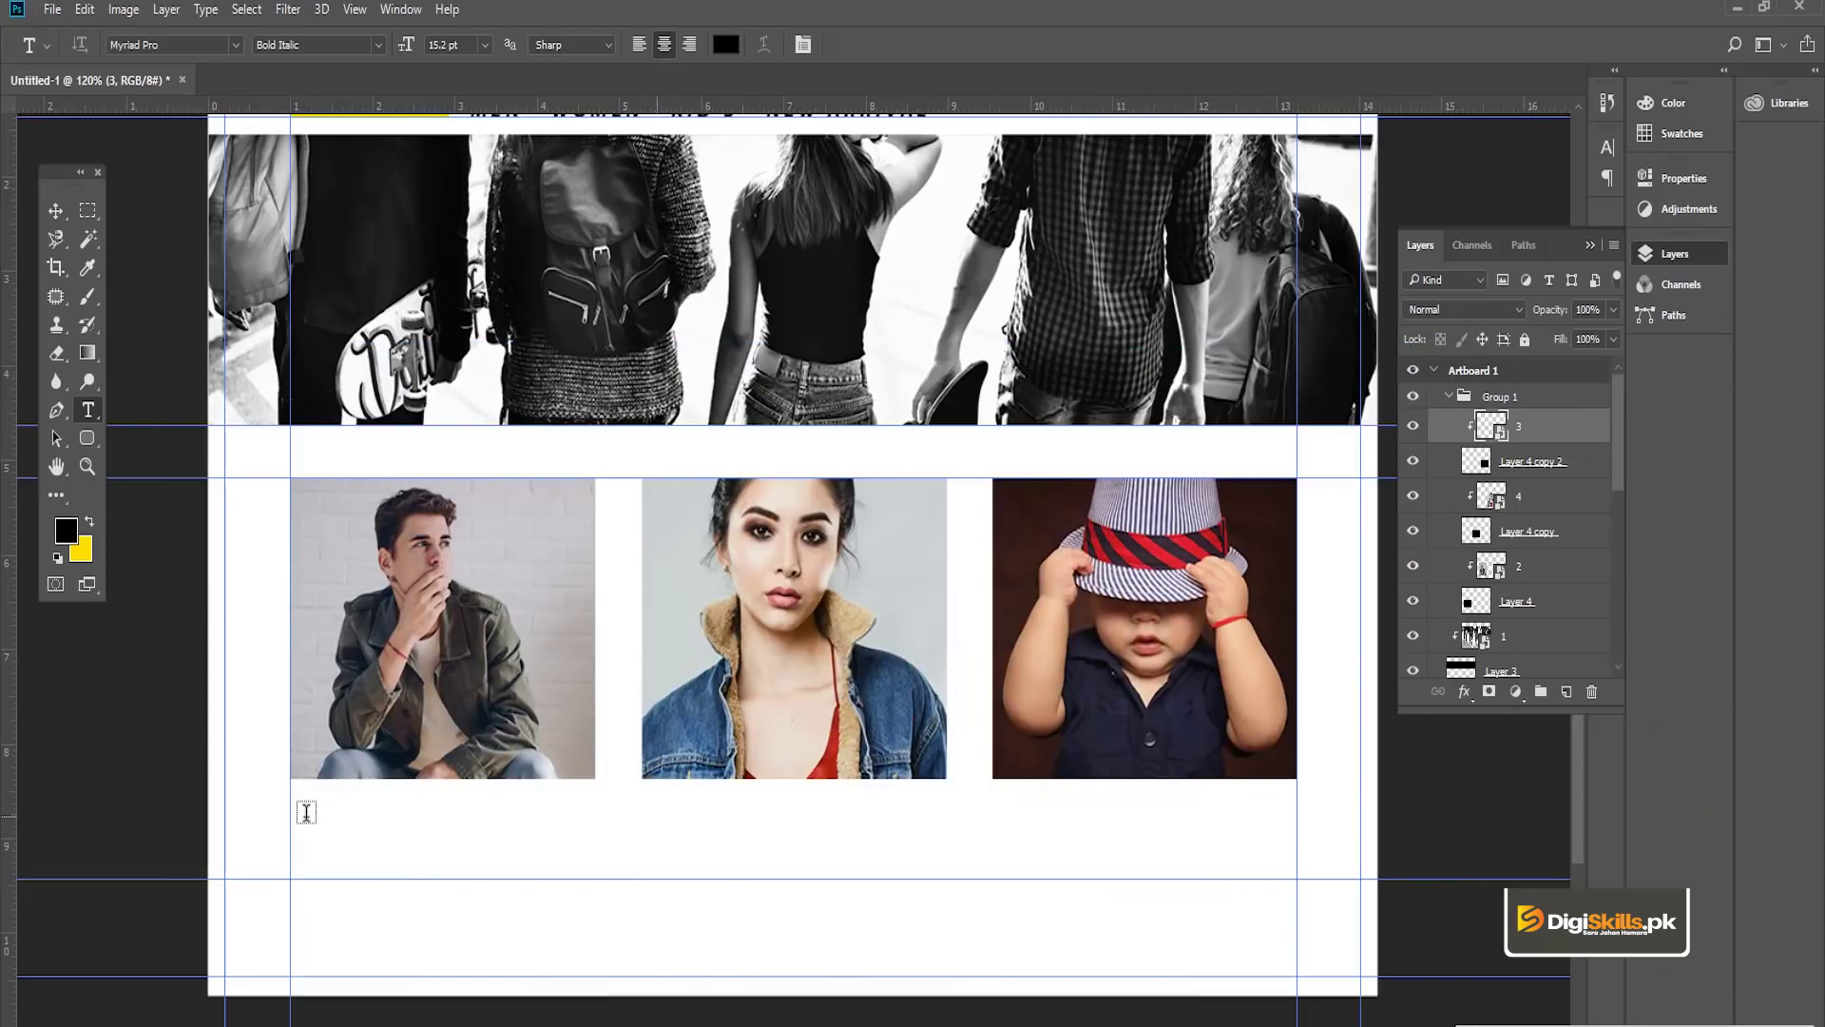
Step: Back in Photoshop, create a paragraph text box beneath the first photo and paste the copied Lorem Ipsum text into it
{"action": "left_click_drag", "start_coordinate": [302, 815], "coordinate": [570, 878]}
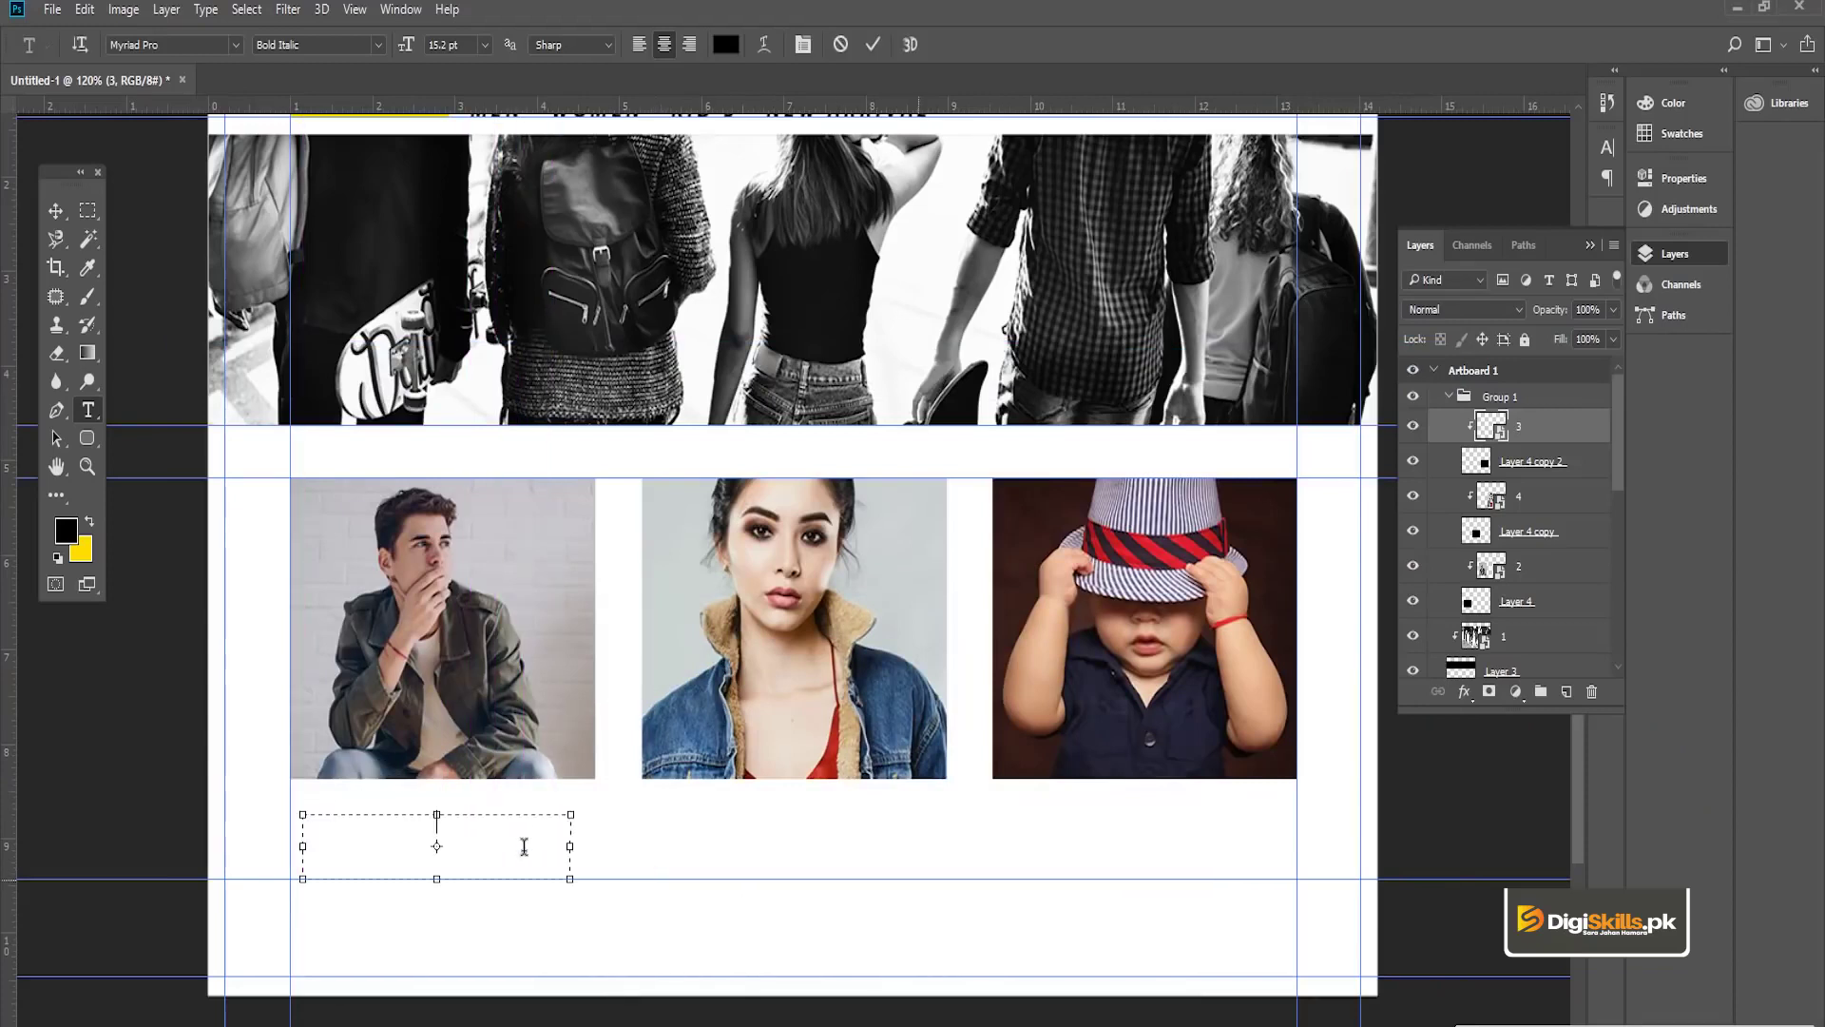
{"action": "key", "text": "ctrl+v"}
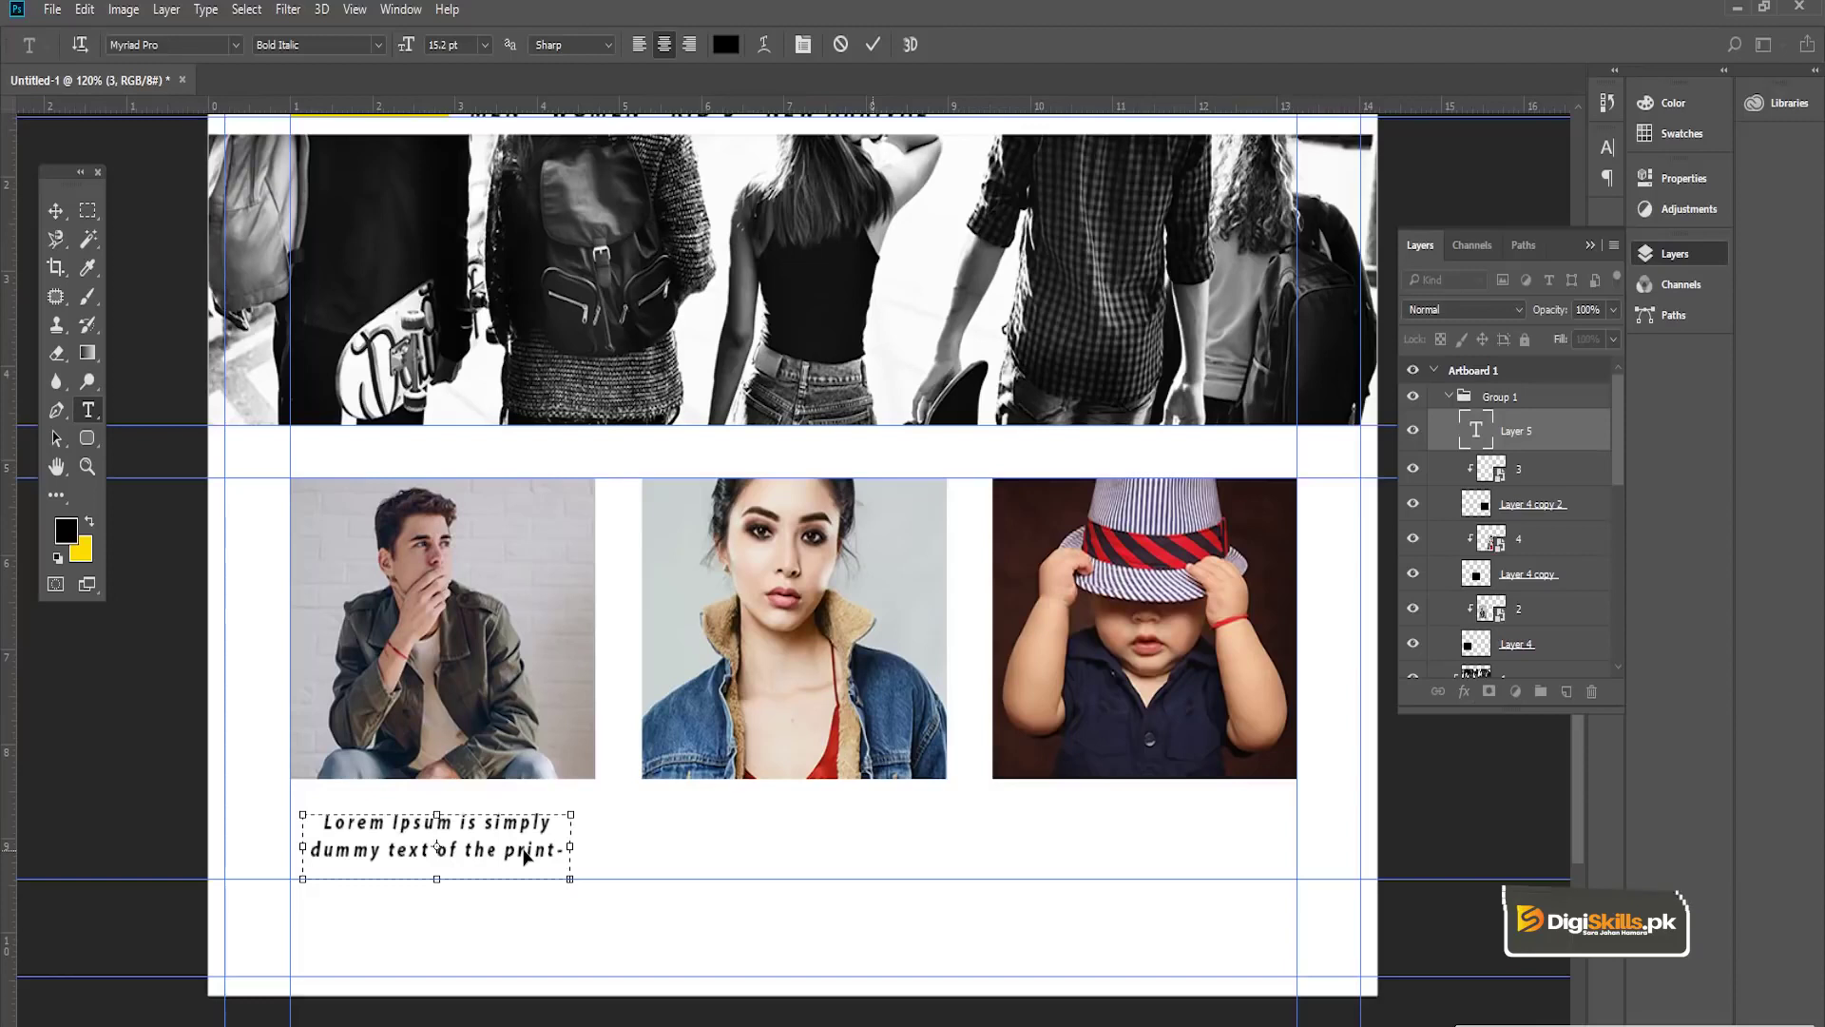
{"action": "key", "text": "ctrl+Return"}
Step: Set all the caption text under the first photo to Regular style, 10 pt size and 15 pt leading
{"action": "left_click", "coordinate": [436, 842]}
{"action": "key", "text": "ctrl+a"}
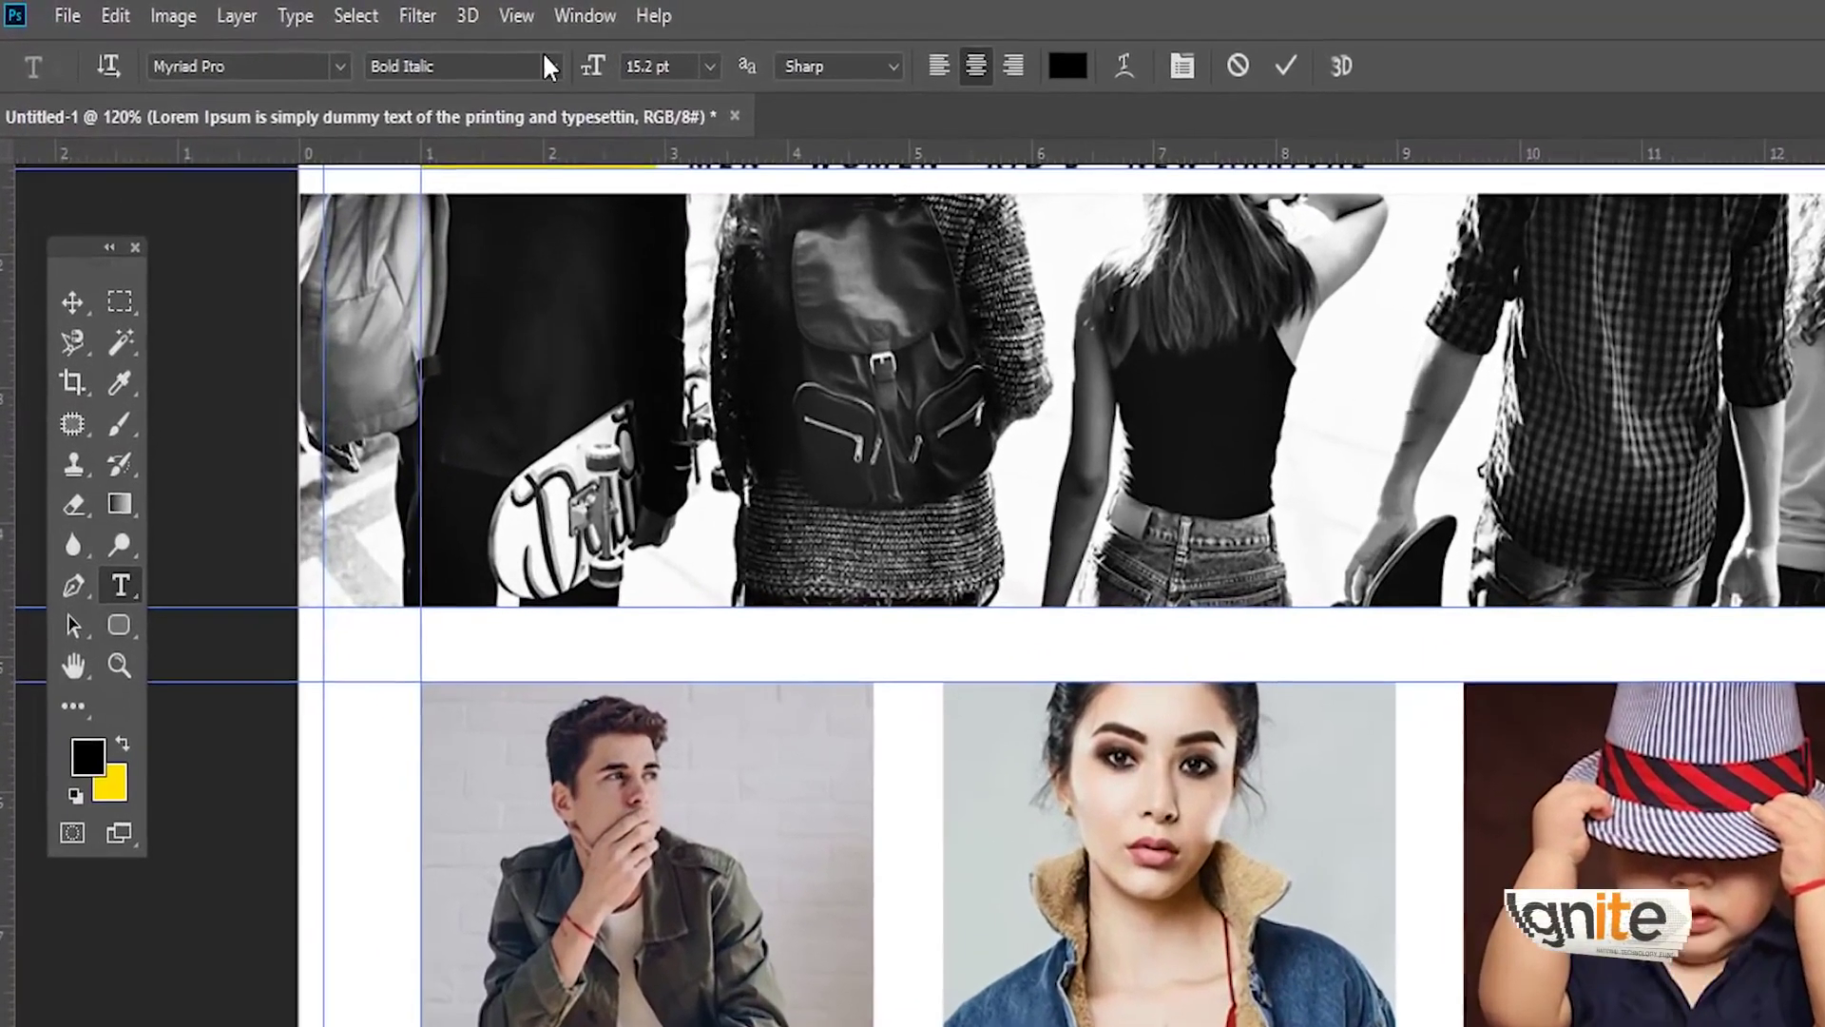
{"action": "left_click", "coordinate": [415, 49]}
{"action": "left_click", "coordinate": [544, 124]}
{"action": "left_click", "coordinate": [718, 67]}
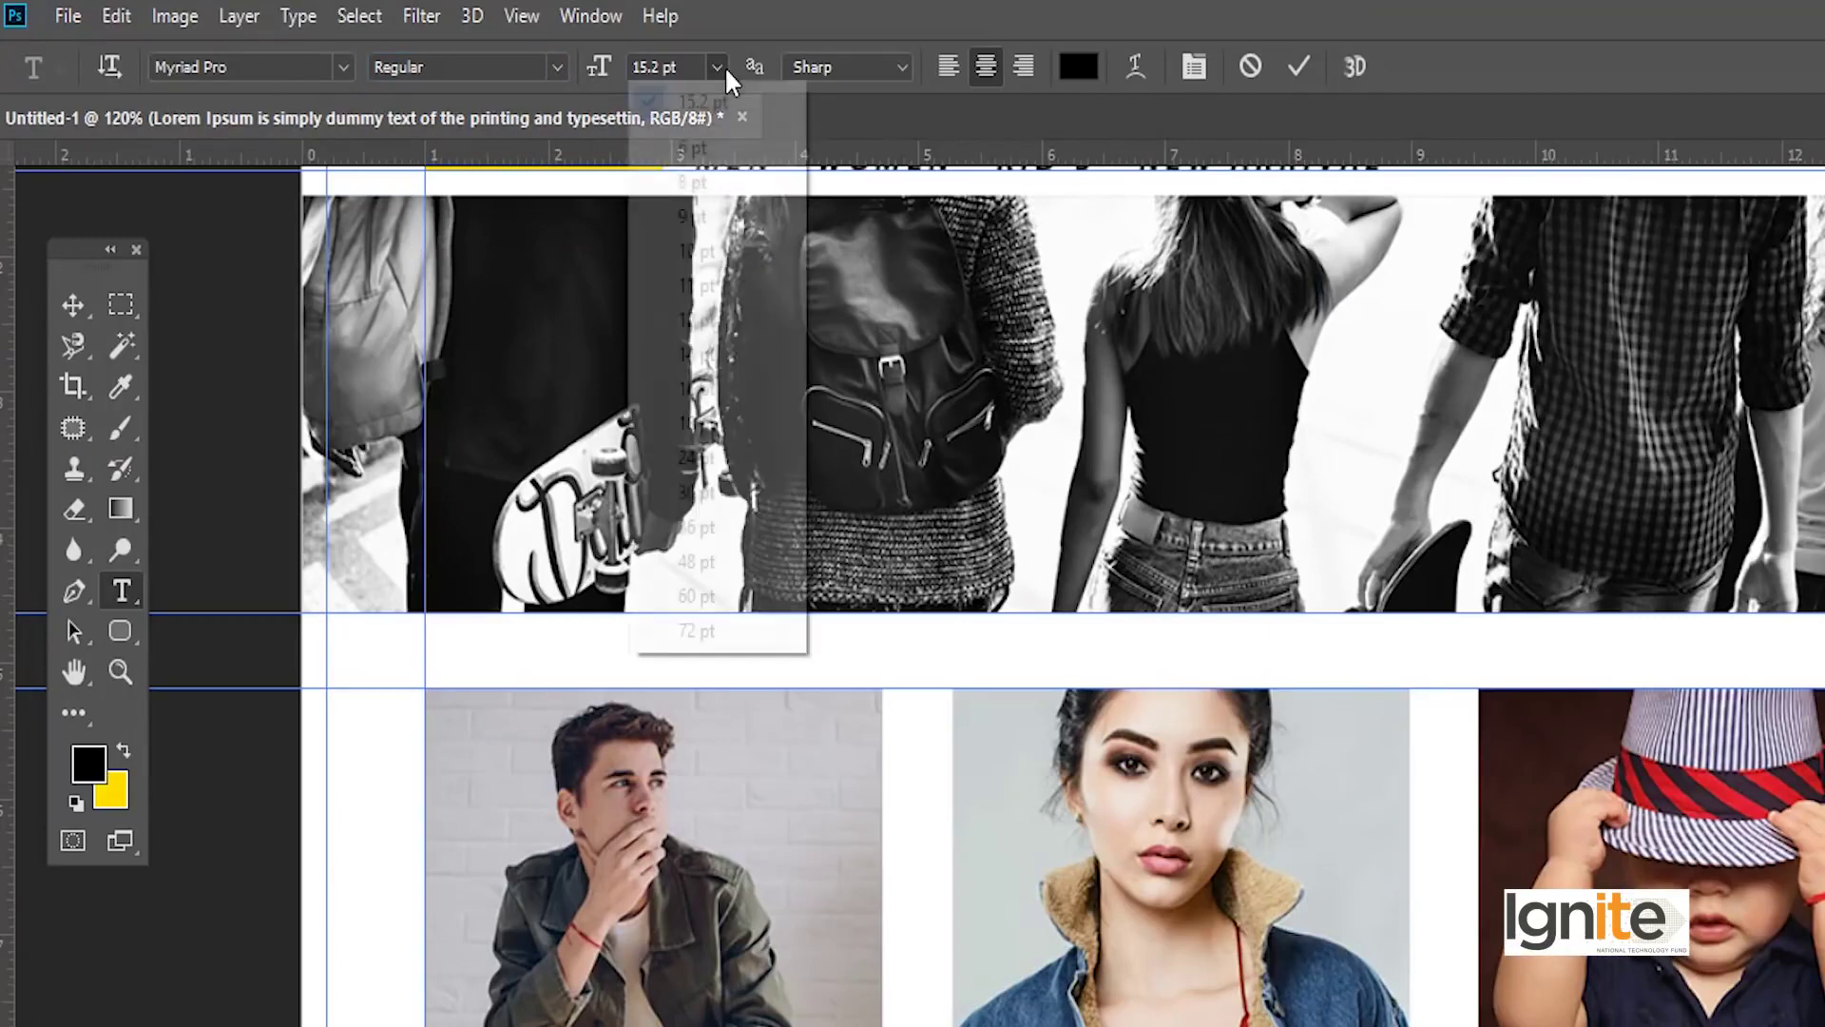
{"action": "left_click", "coordinate": [710, 251]}
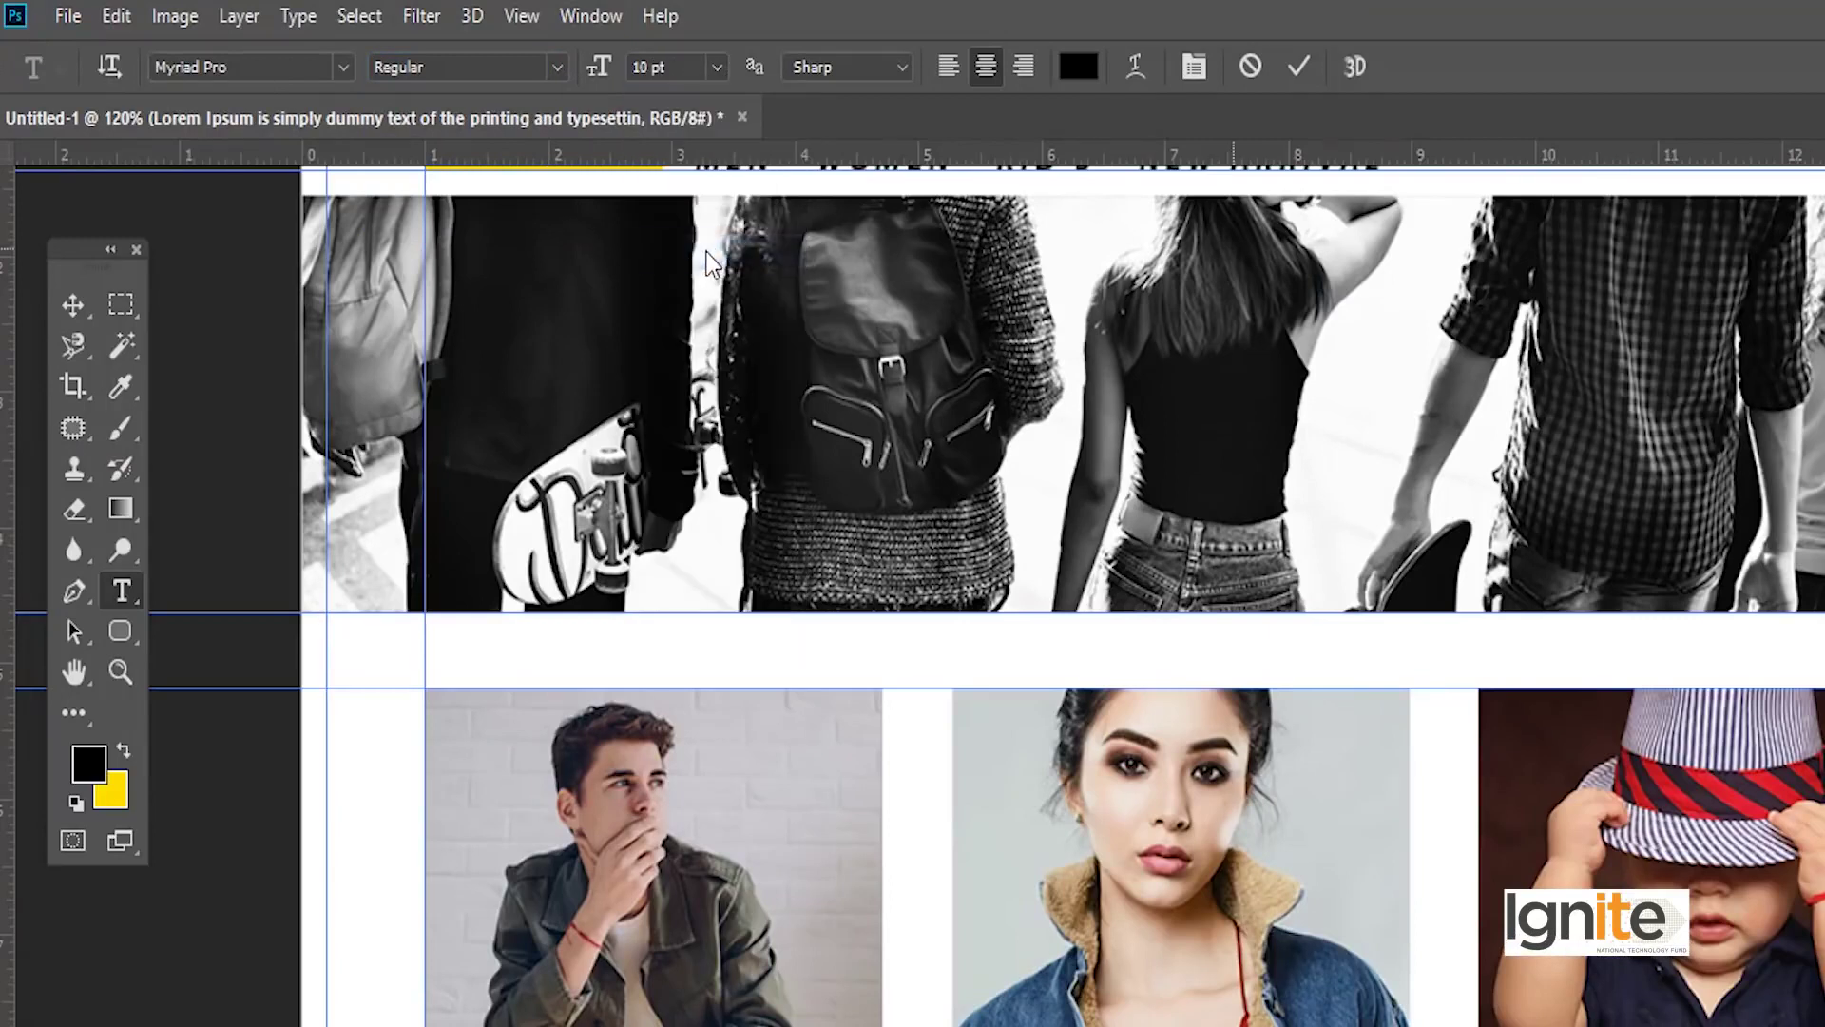
{"action": "left_click", "coordinate": [1298, 64]}
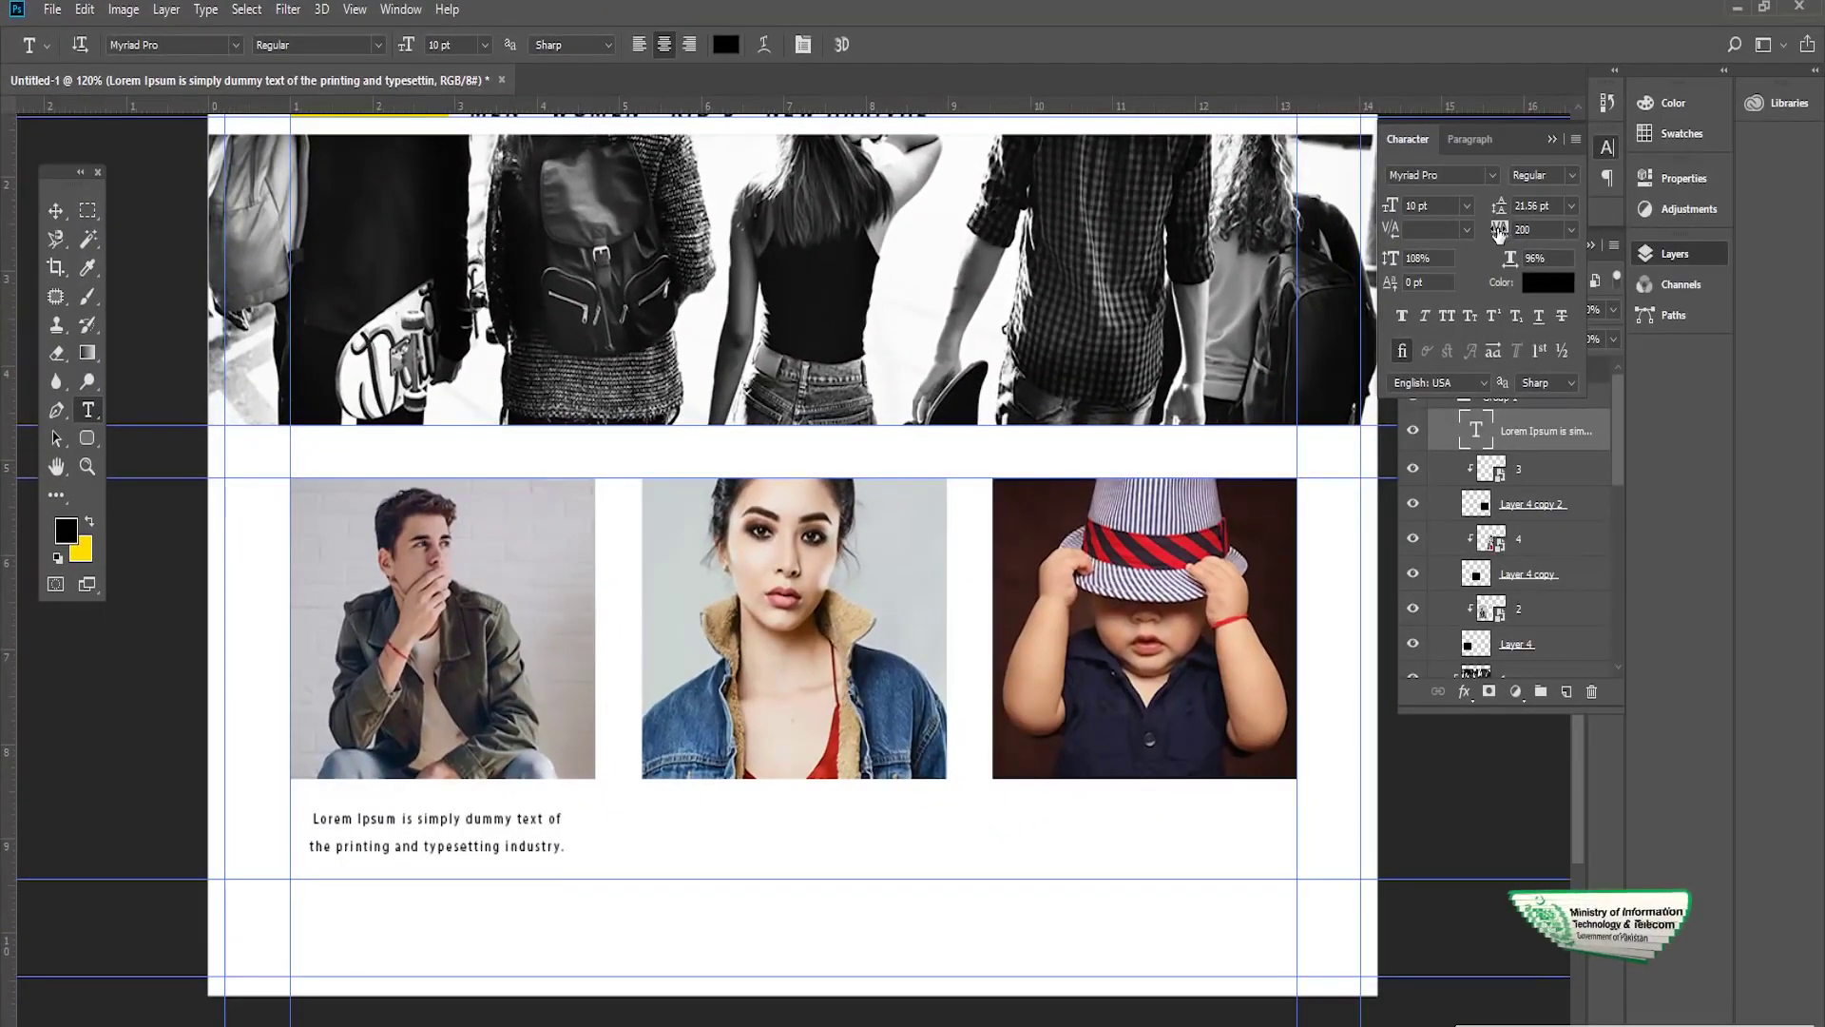
{"action": "mouse_move", "coordinate": [1499, 235]}
{"action": "left_mouse_down"}
{"action": "mouse_move", "coordinate": [1478, 235]}
{"action": "mouse_move", "coordinate": [1507, 209]}
{"action": "left_mouse_up"}
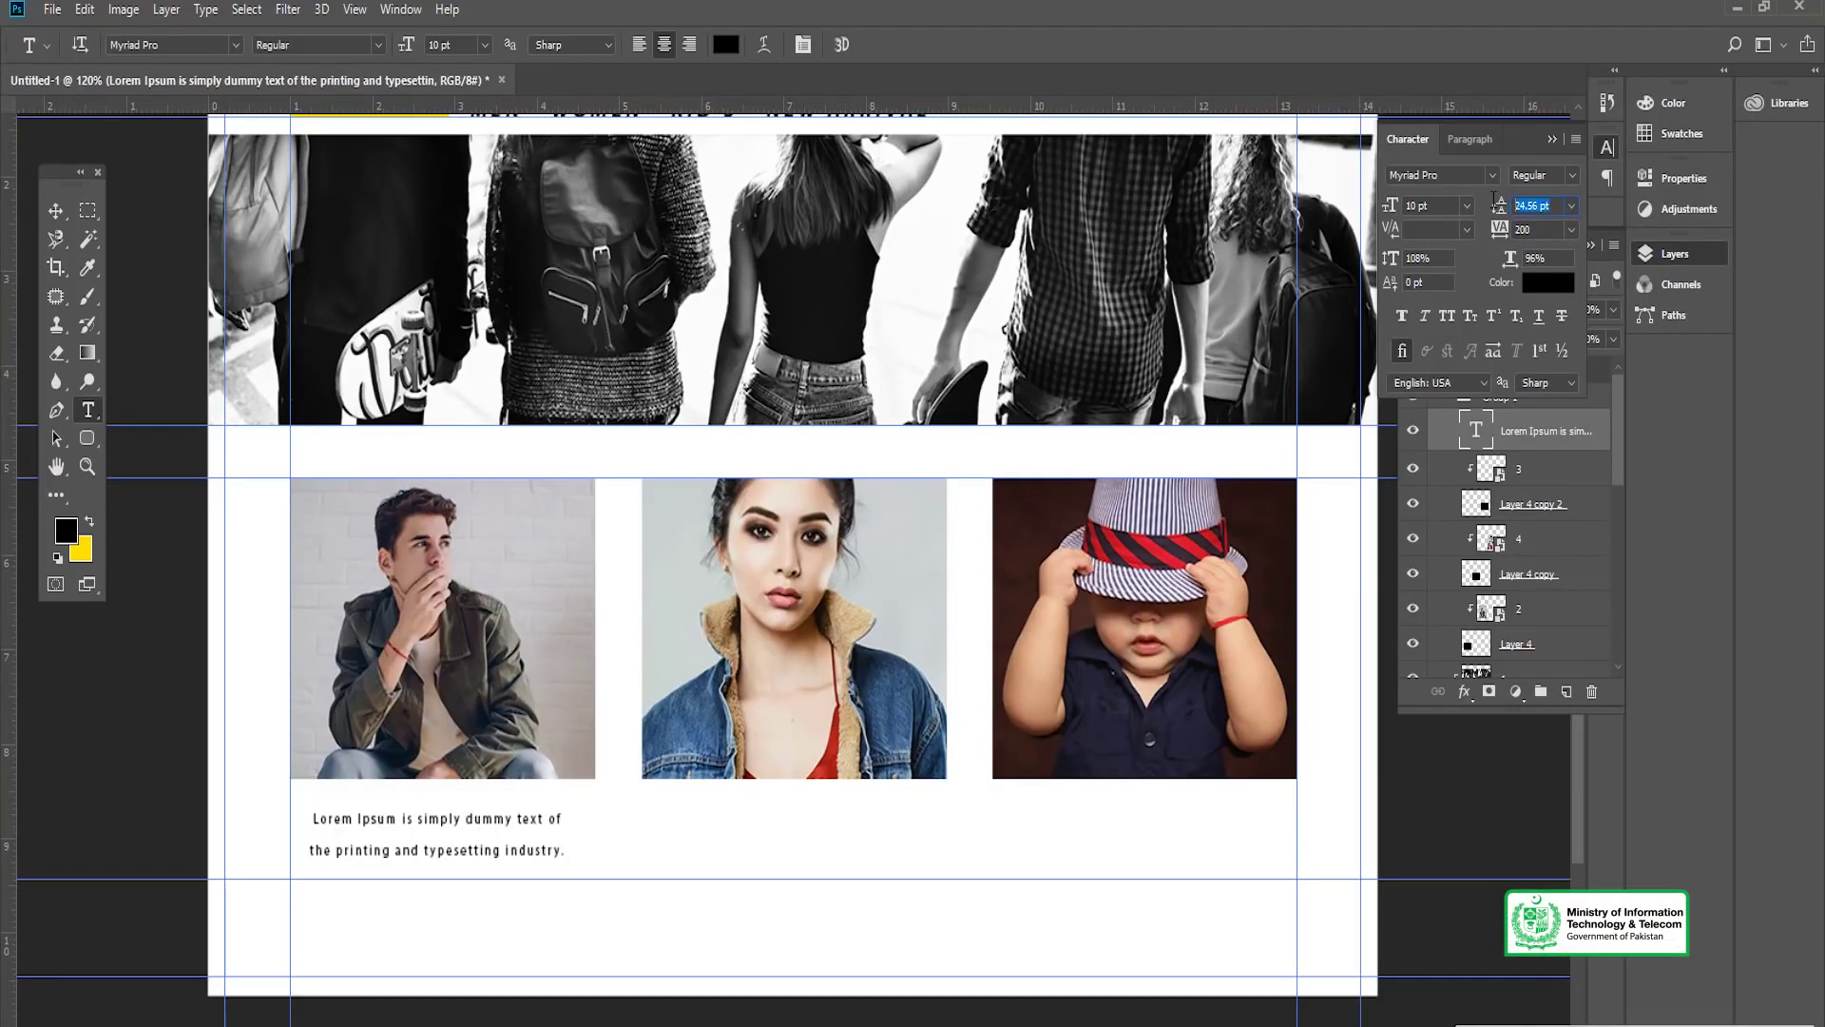
{"action": "key", "text": "Return"}
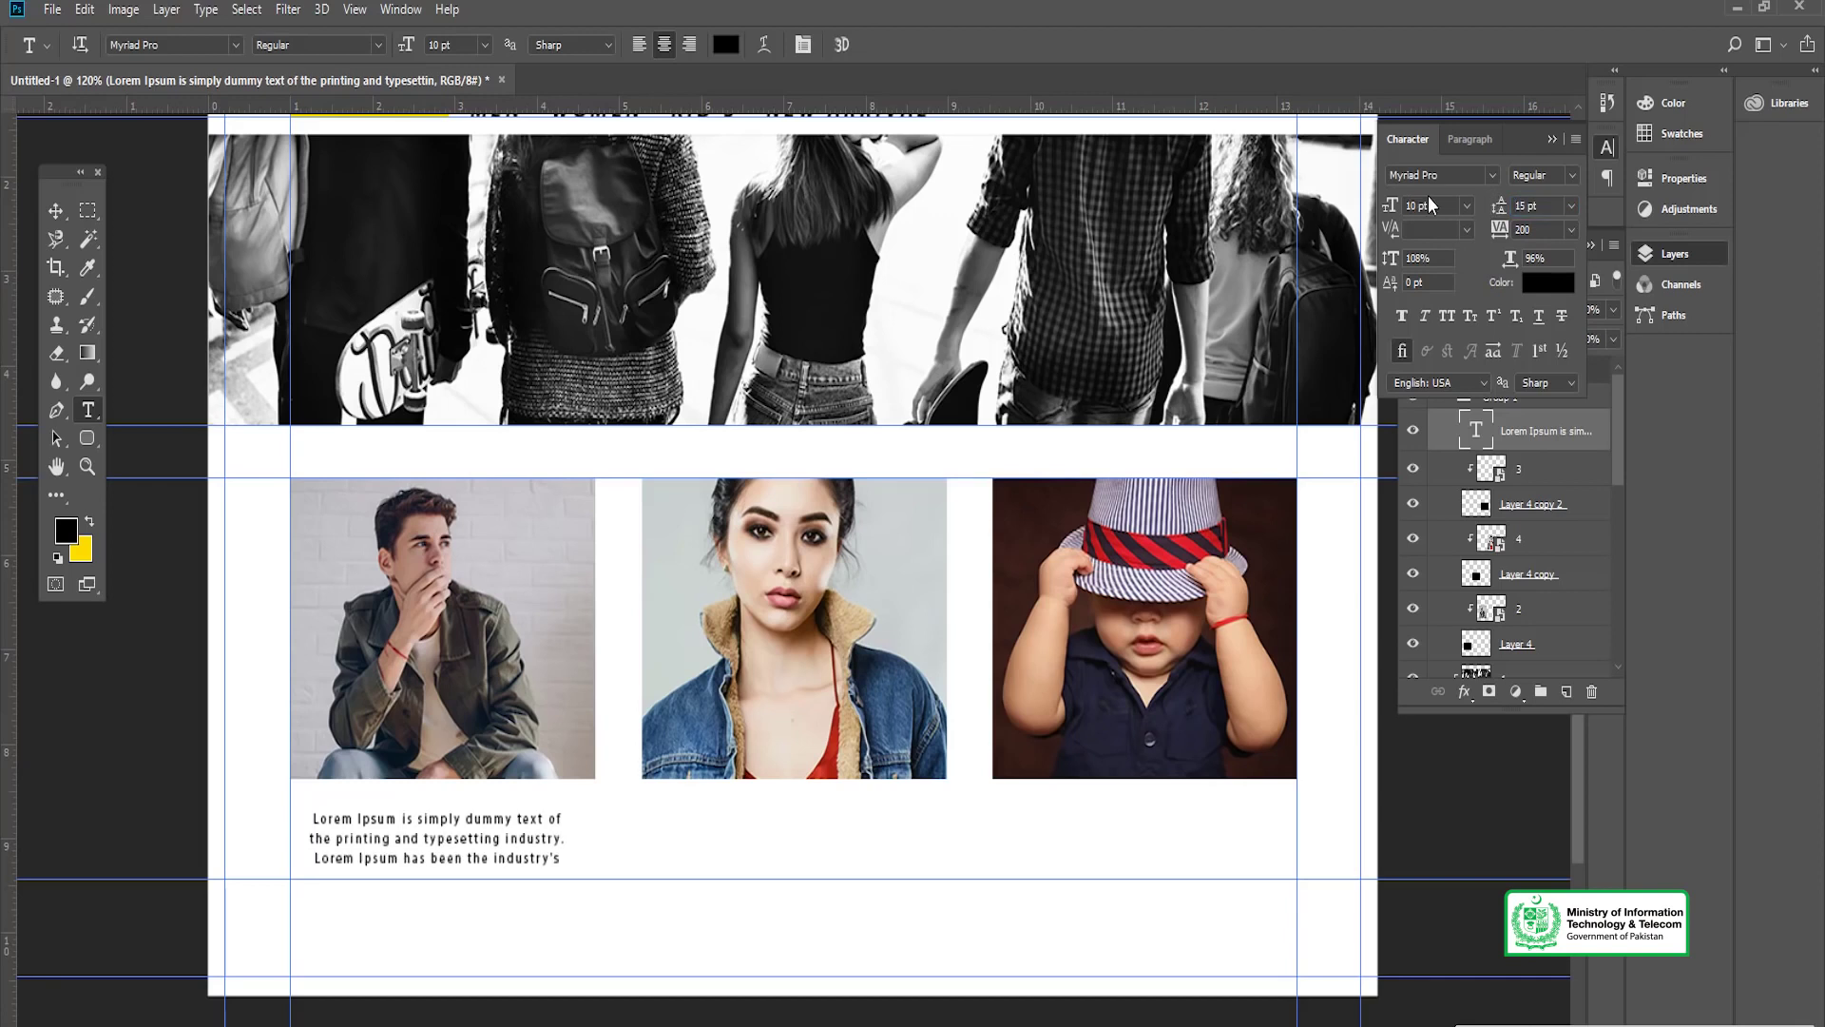
Step: Duplicate the Lorem Ipsum caption twice, placing one copy under the middle photo and one under the third photo
{"action": "left_click", "coordinate": [55, 210]}
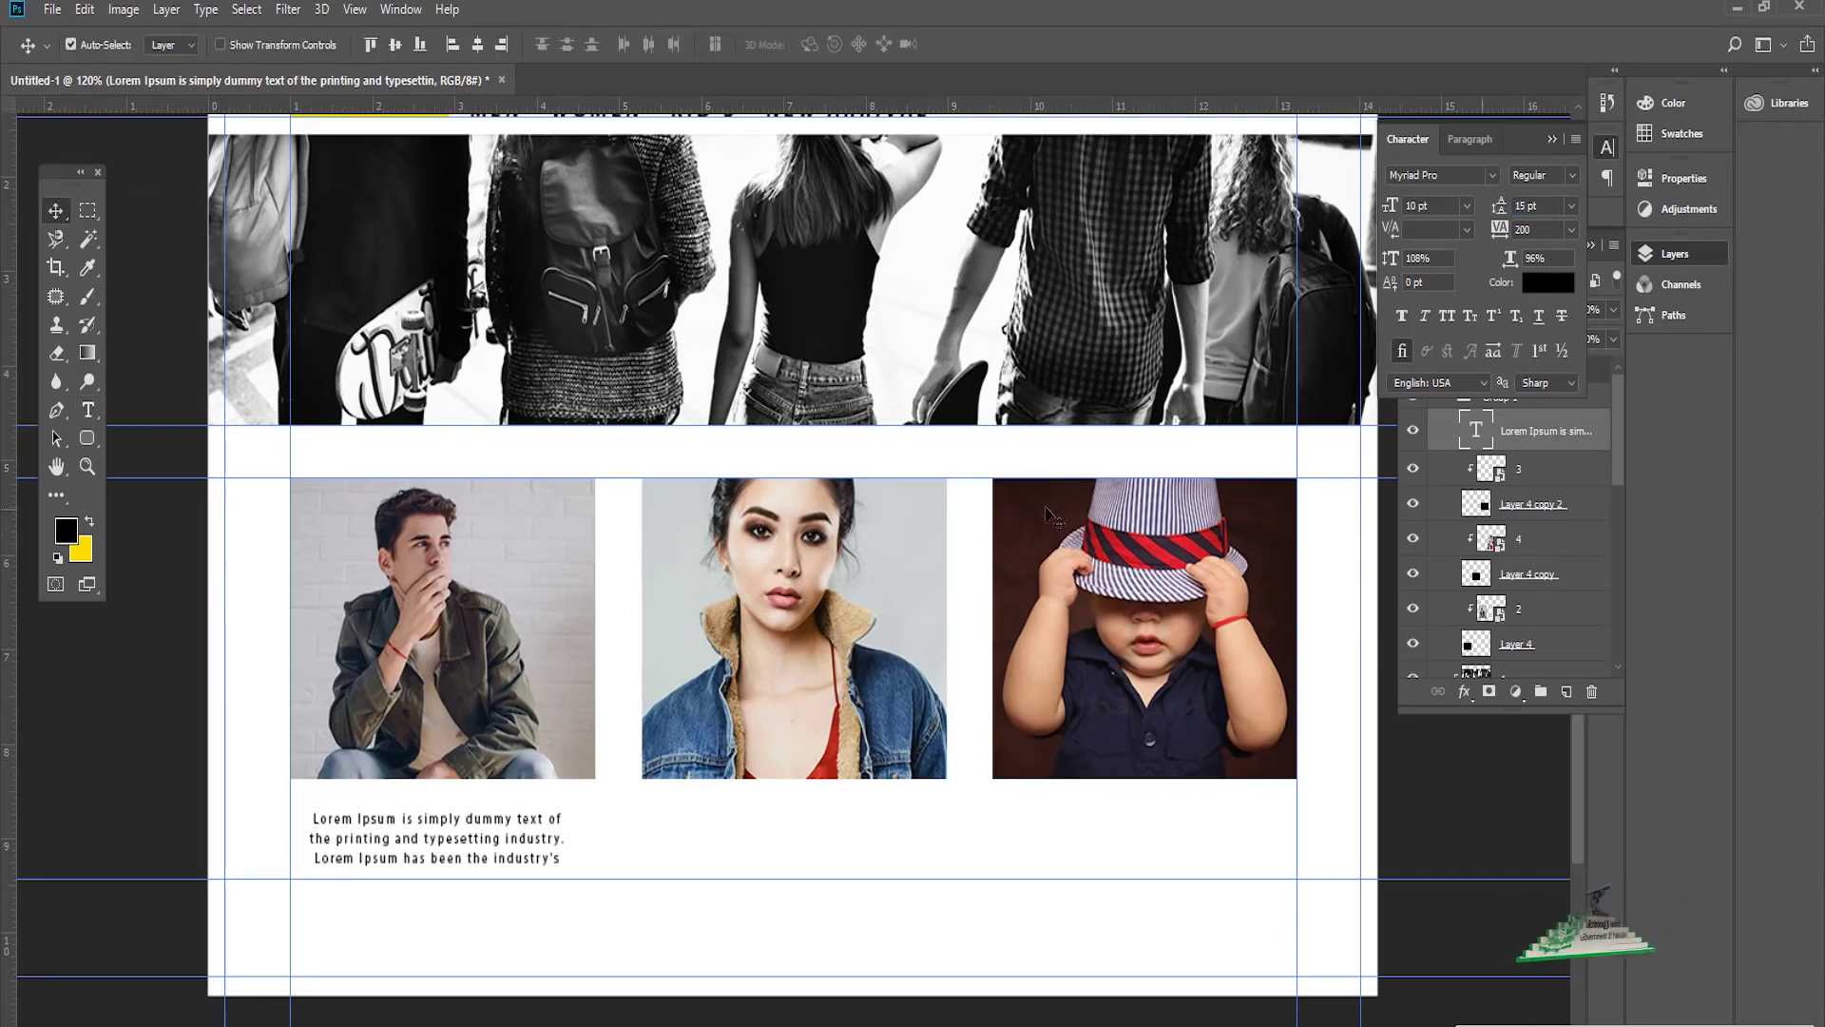
{"action": "left_click", "coordinate": [1666, 254]}
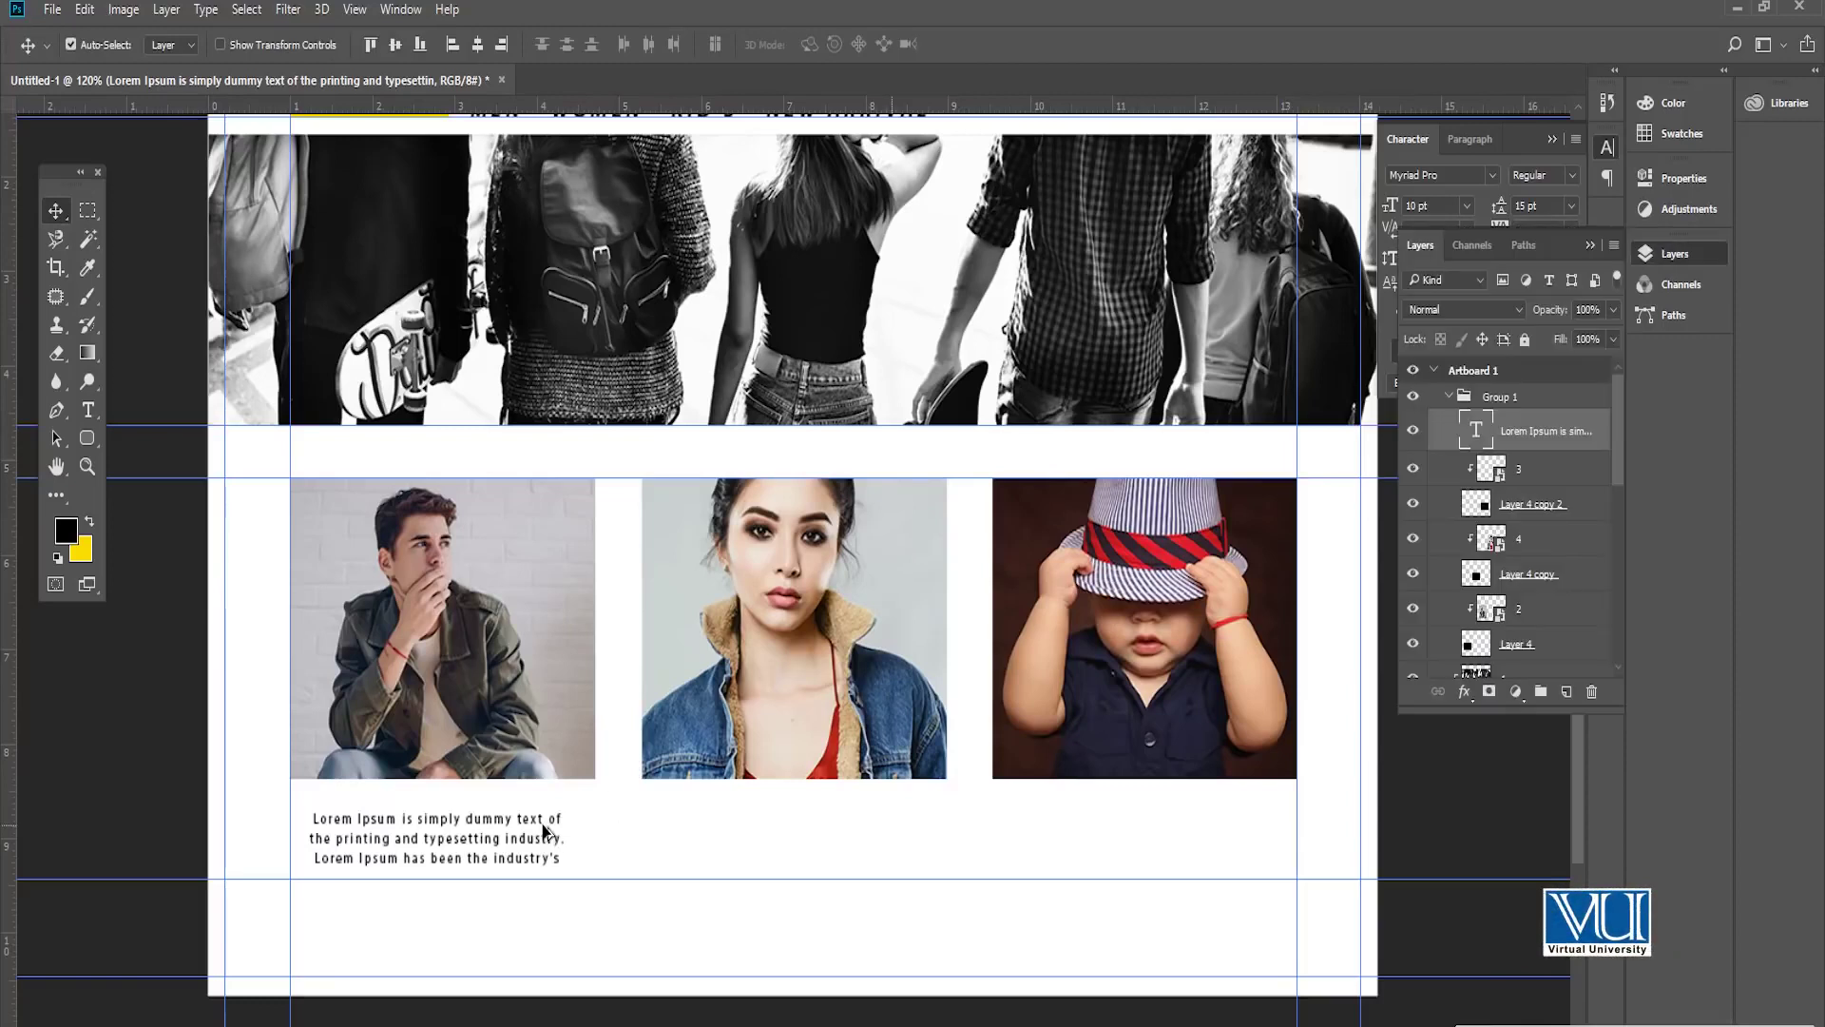
{"action": "left_click_drag", "start_coordinate": [545, 832], "coordinate": [1172, 849]}
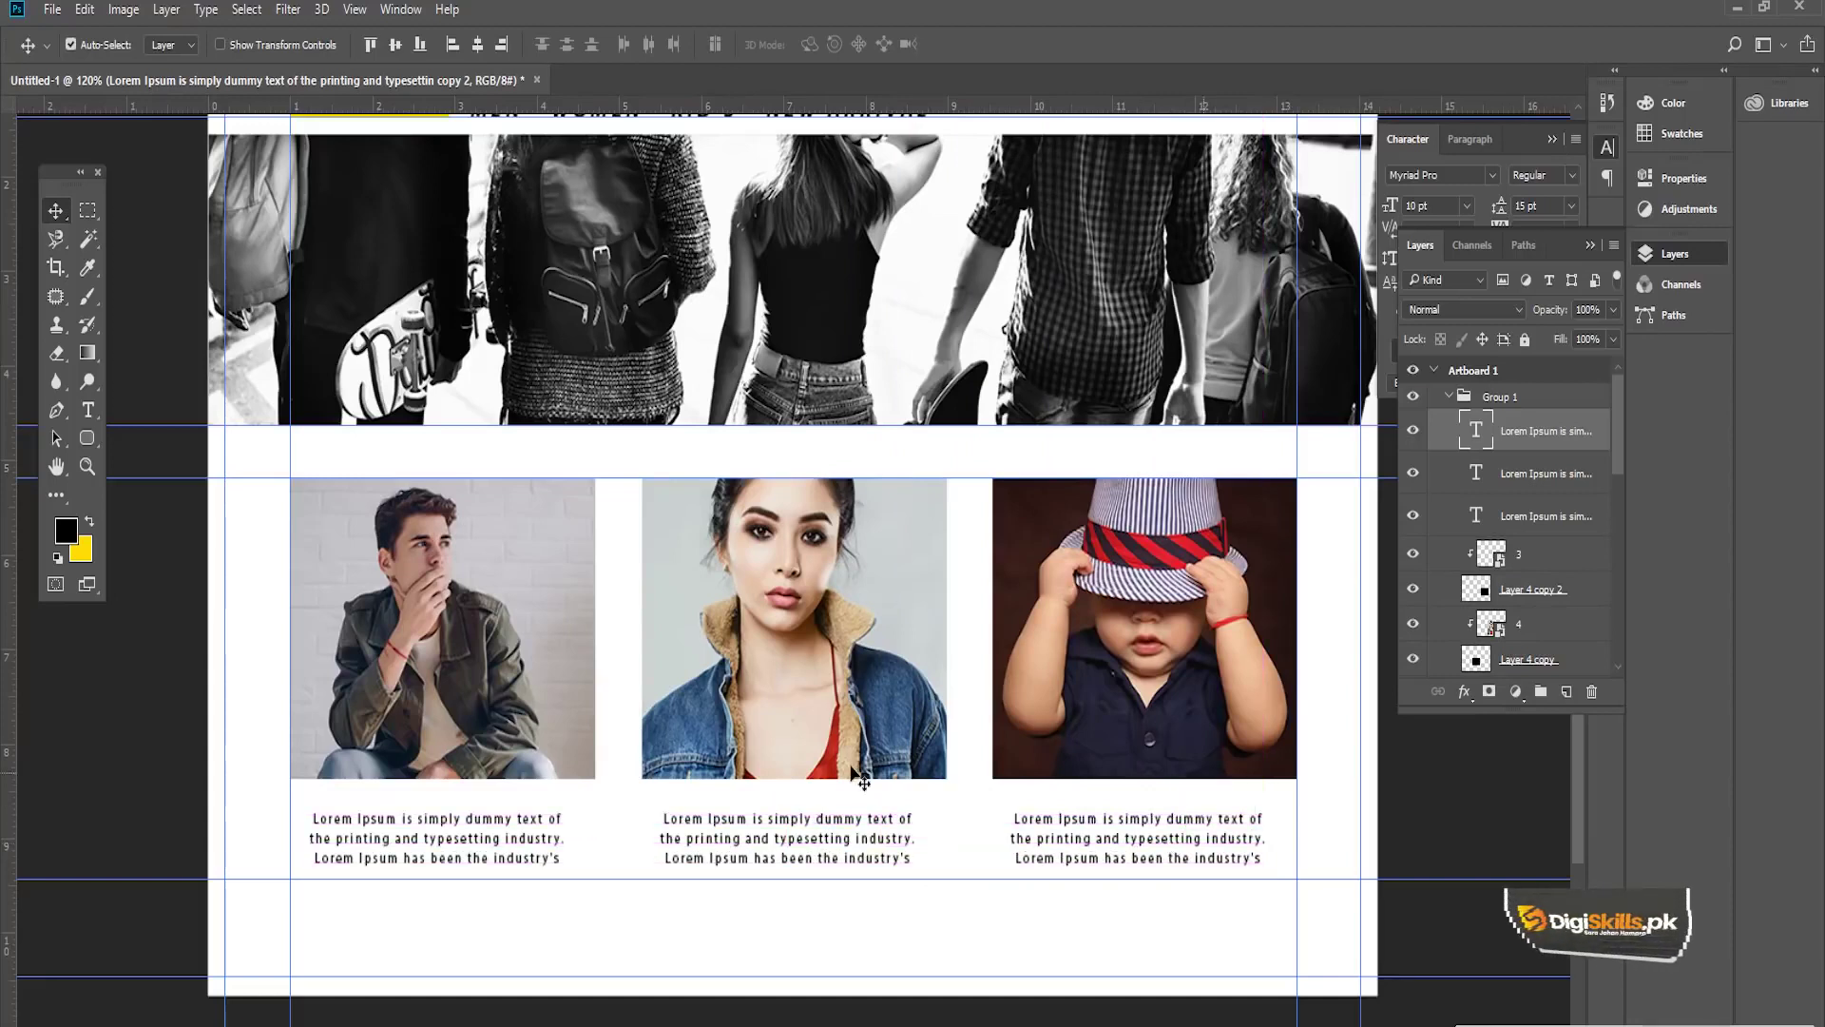
Step: On a new layer, fill a full-width footer strip below the captions' guide with black and adjust its edges with Free Transform
{"action": "scroll", "coordinate": [646, 846], "scroll_direction": "up", "scroll_amount": 1}
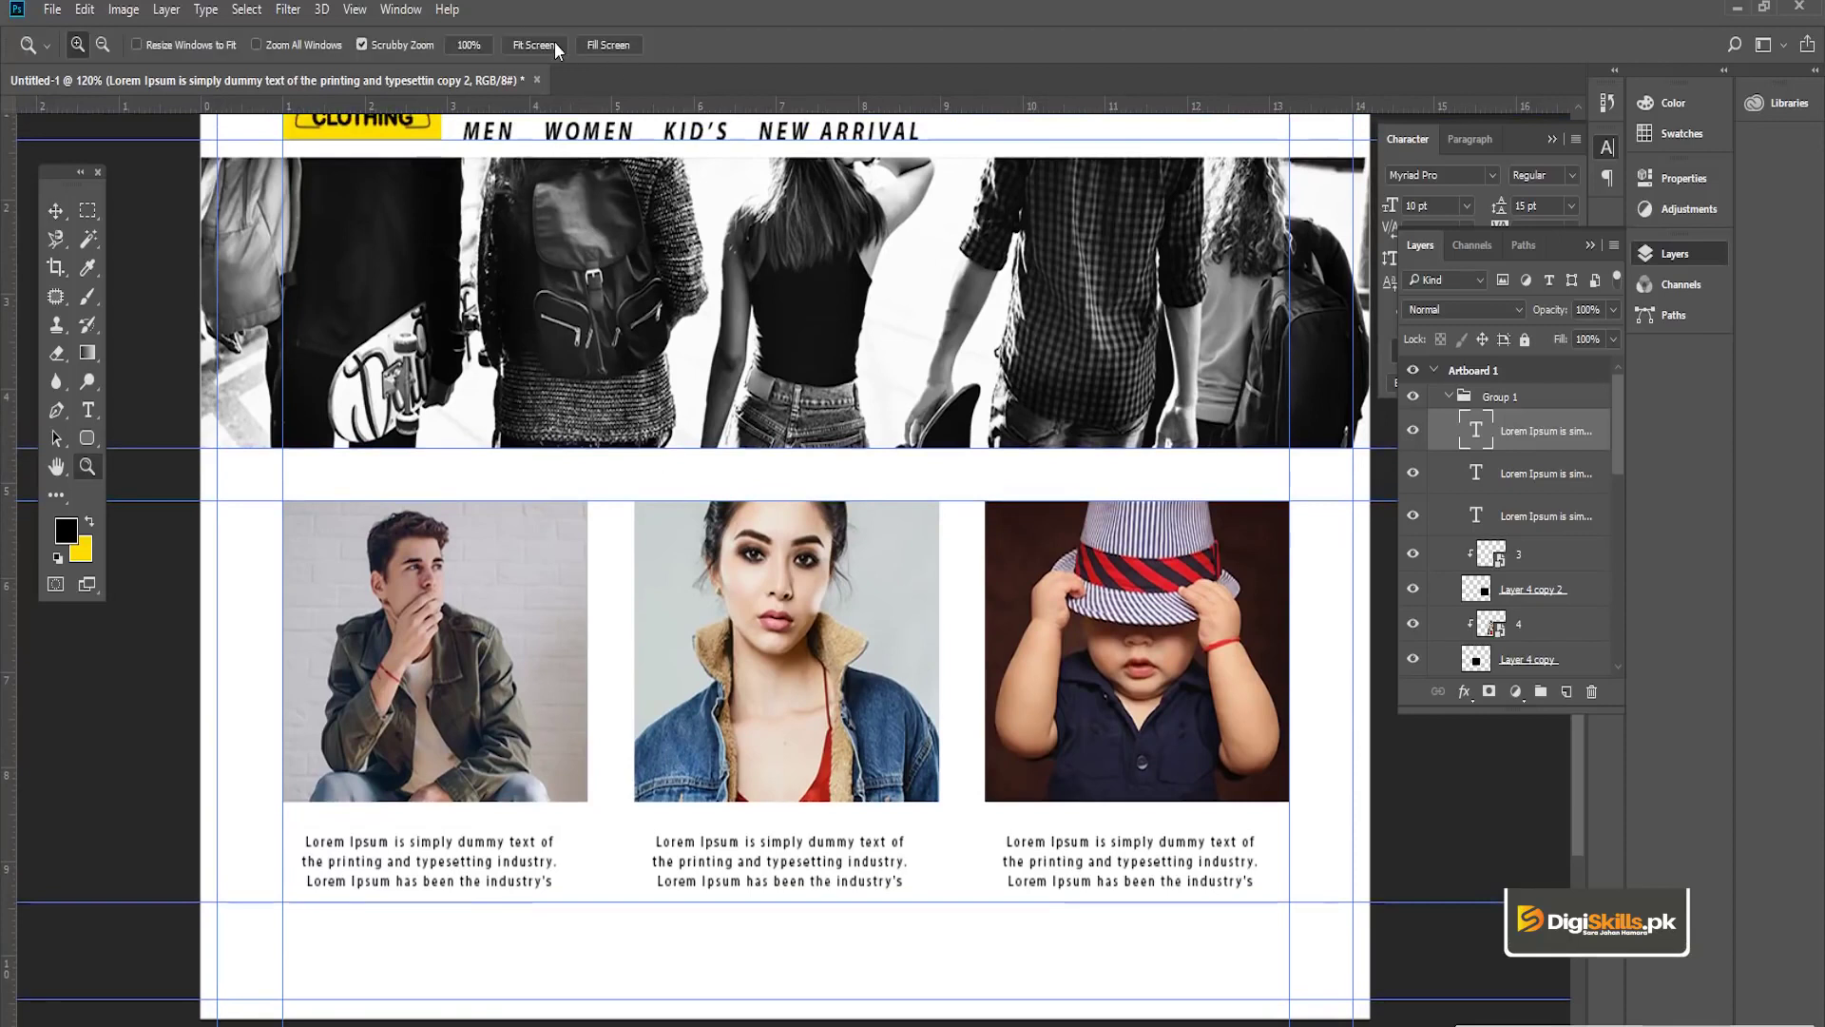
{"action": "left_click_drag", "start_coordinate": [589, 228], "coordinate": [598, 366]}
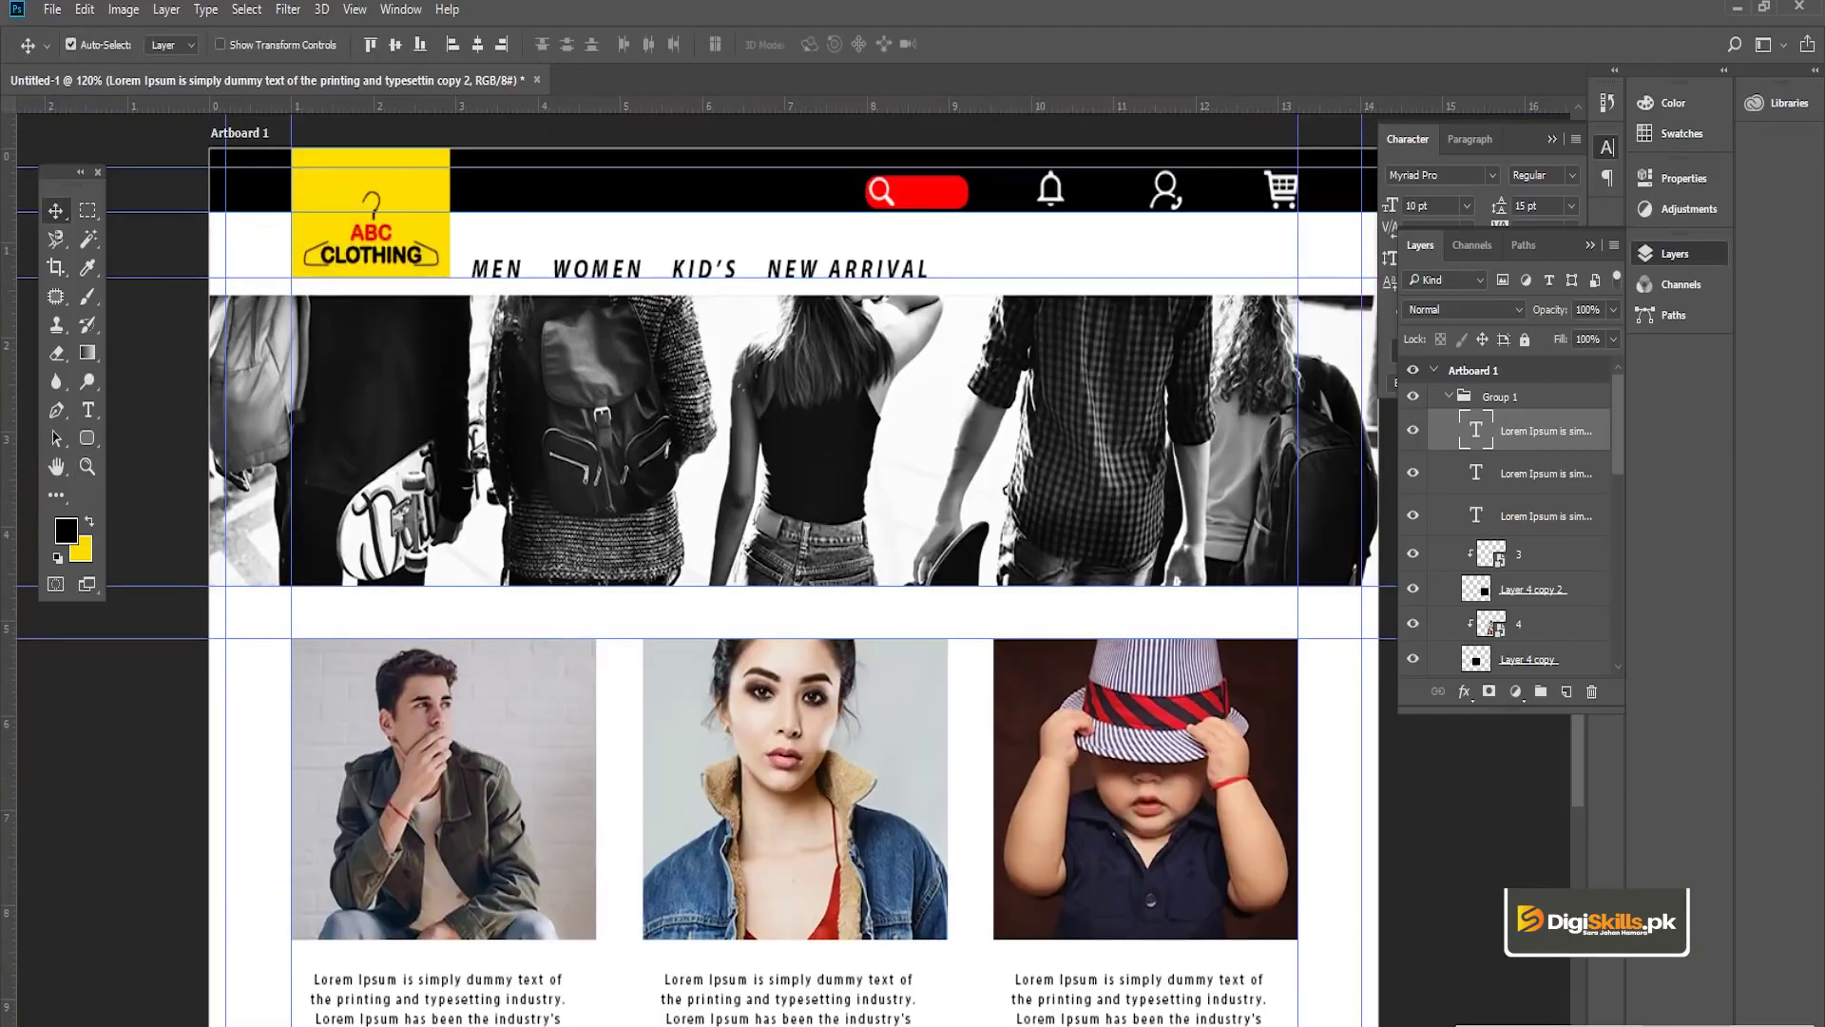
{"action": "left_click", "coordinate": [1566, 699]}
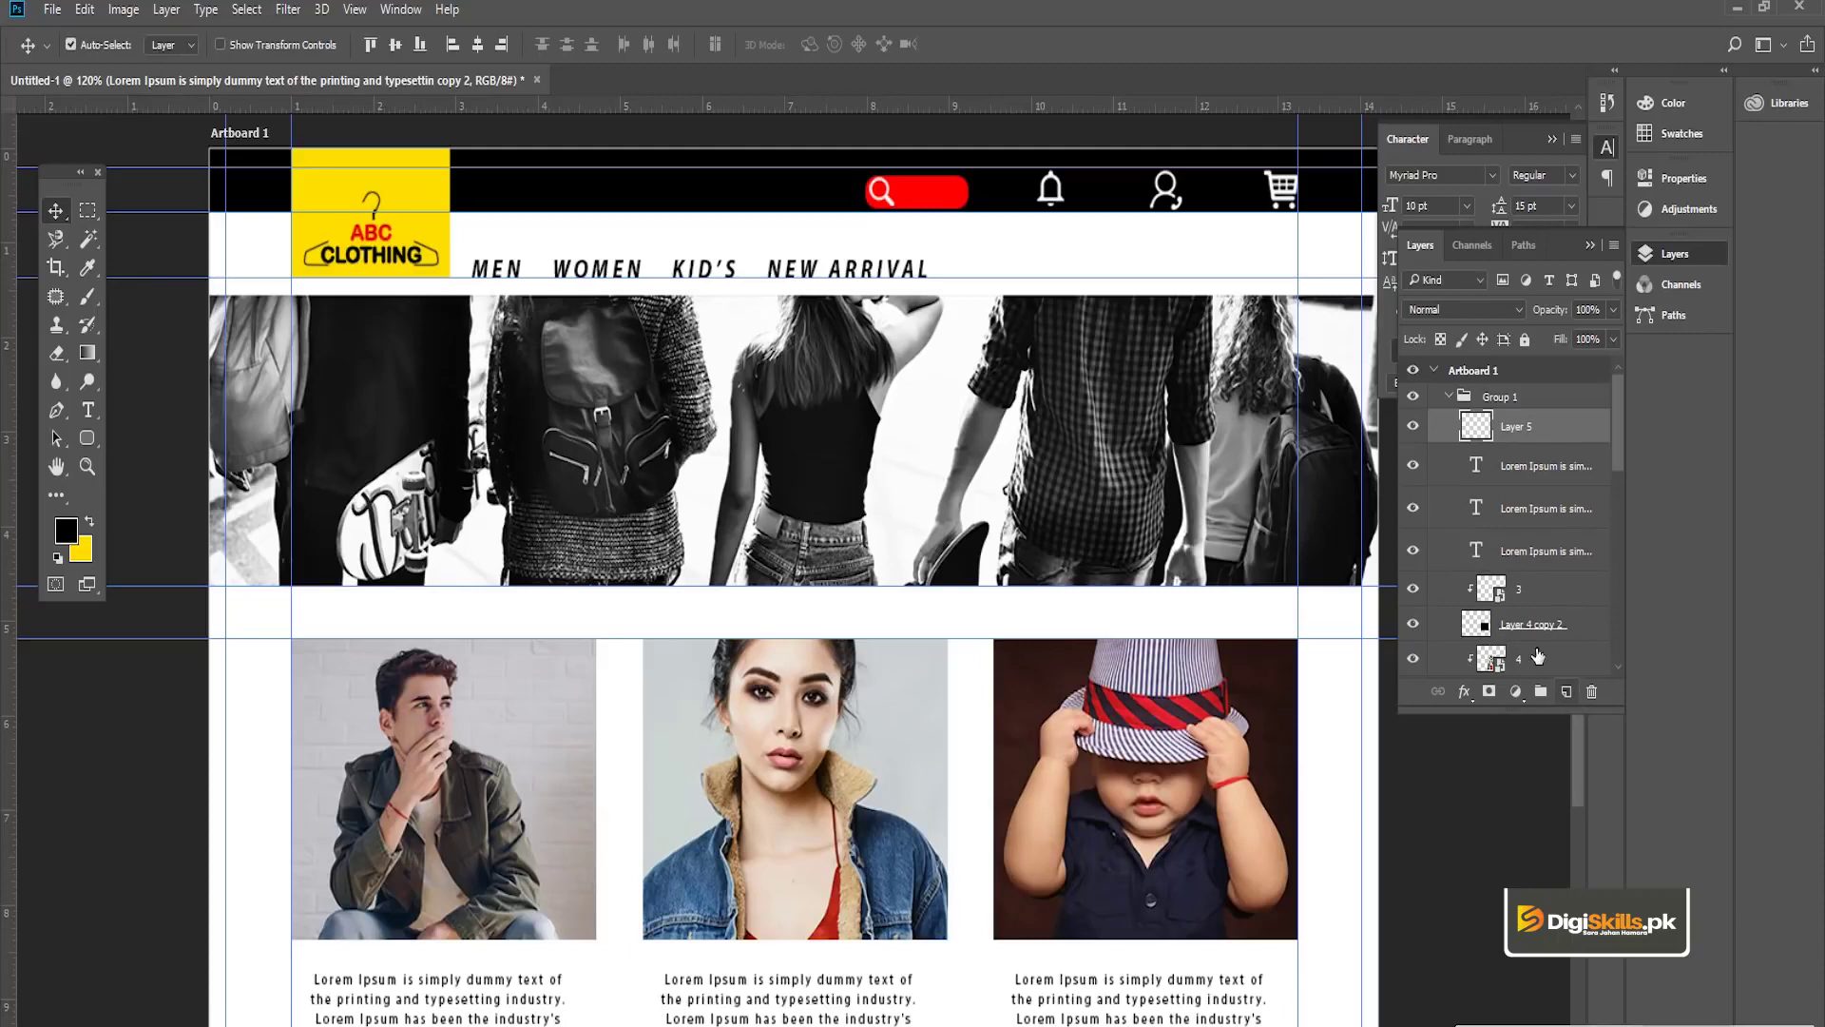
{"action": "left_click", "coordinate": [87, 210]}
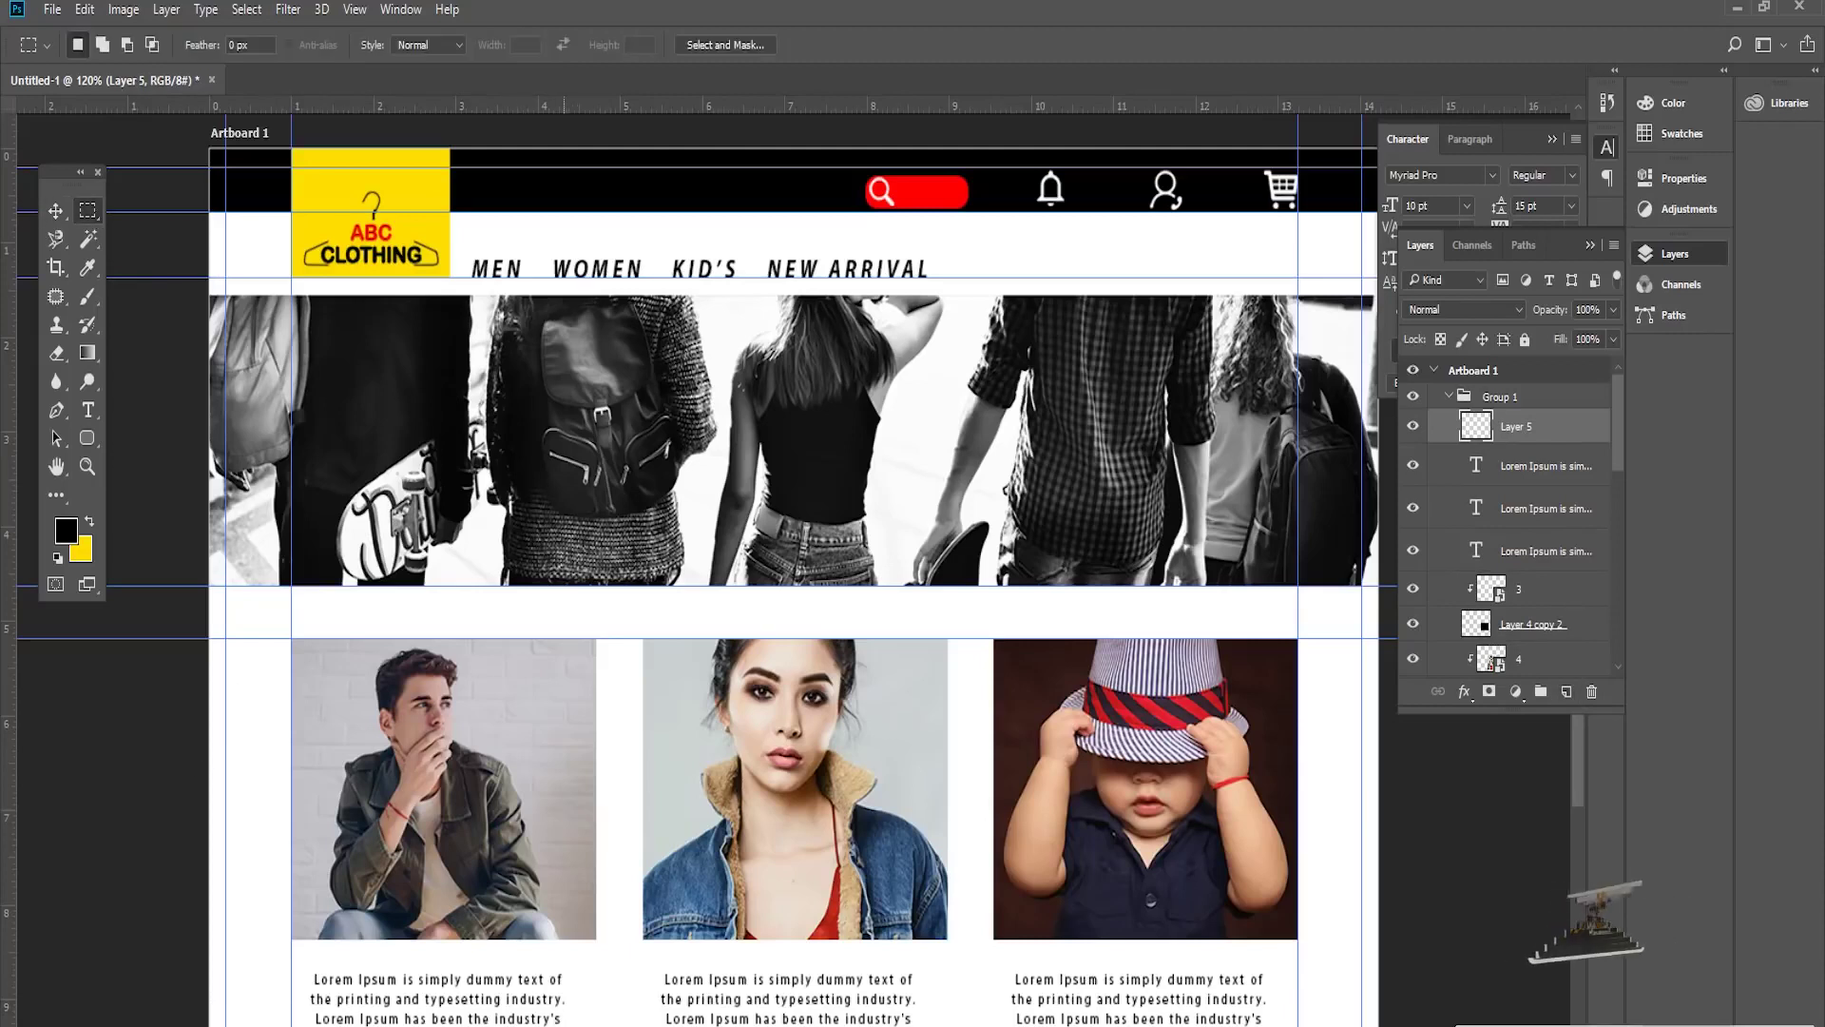
{"action": "scroll", "coordinate": [164, 811], "scroll_direction": "down", "scroll_amount": 2}
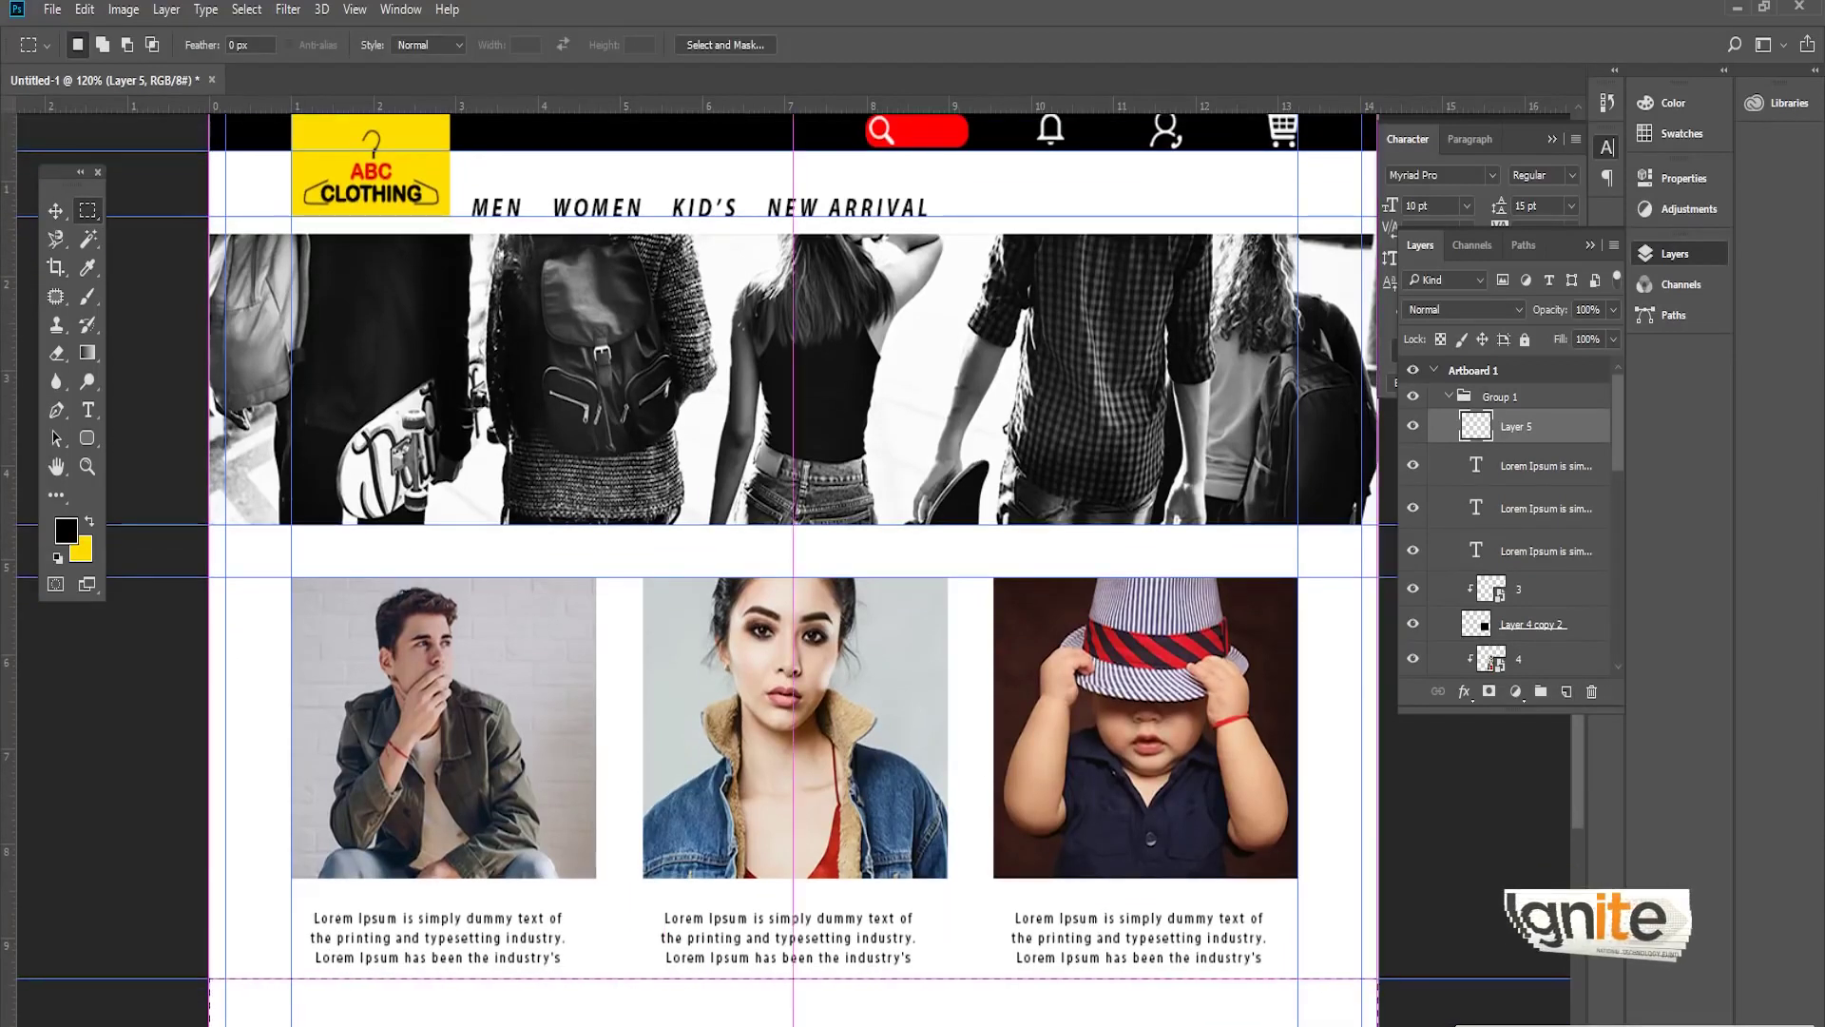
{"action": "key", "text": "v"}
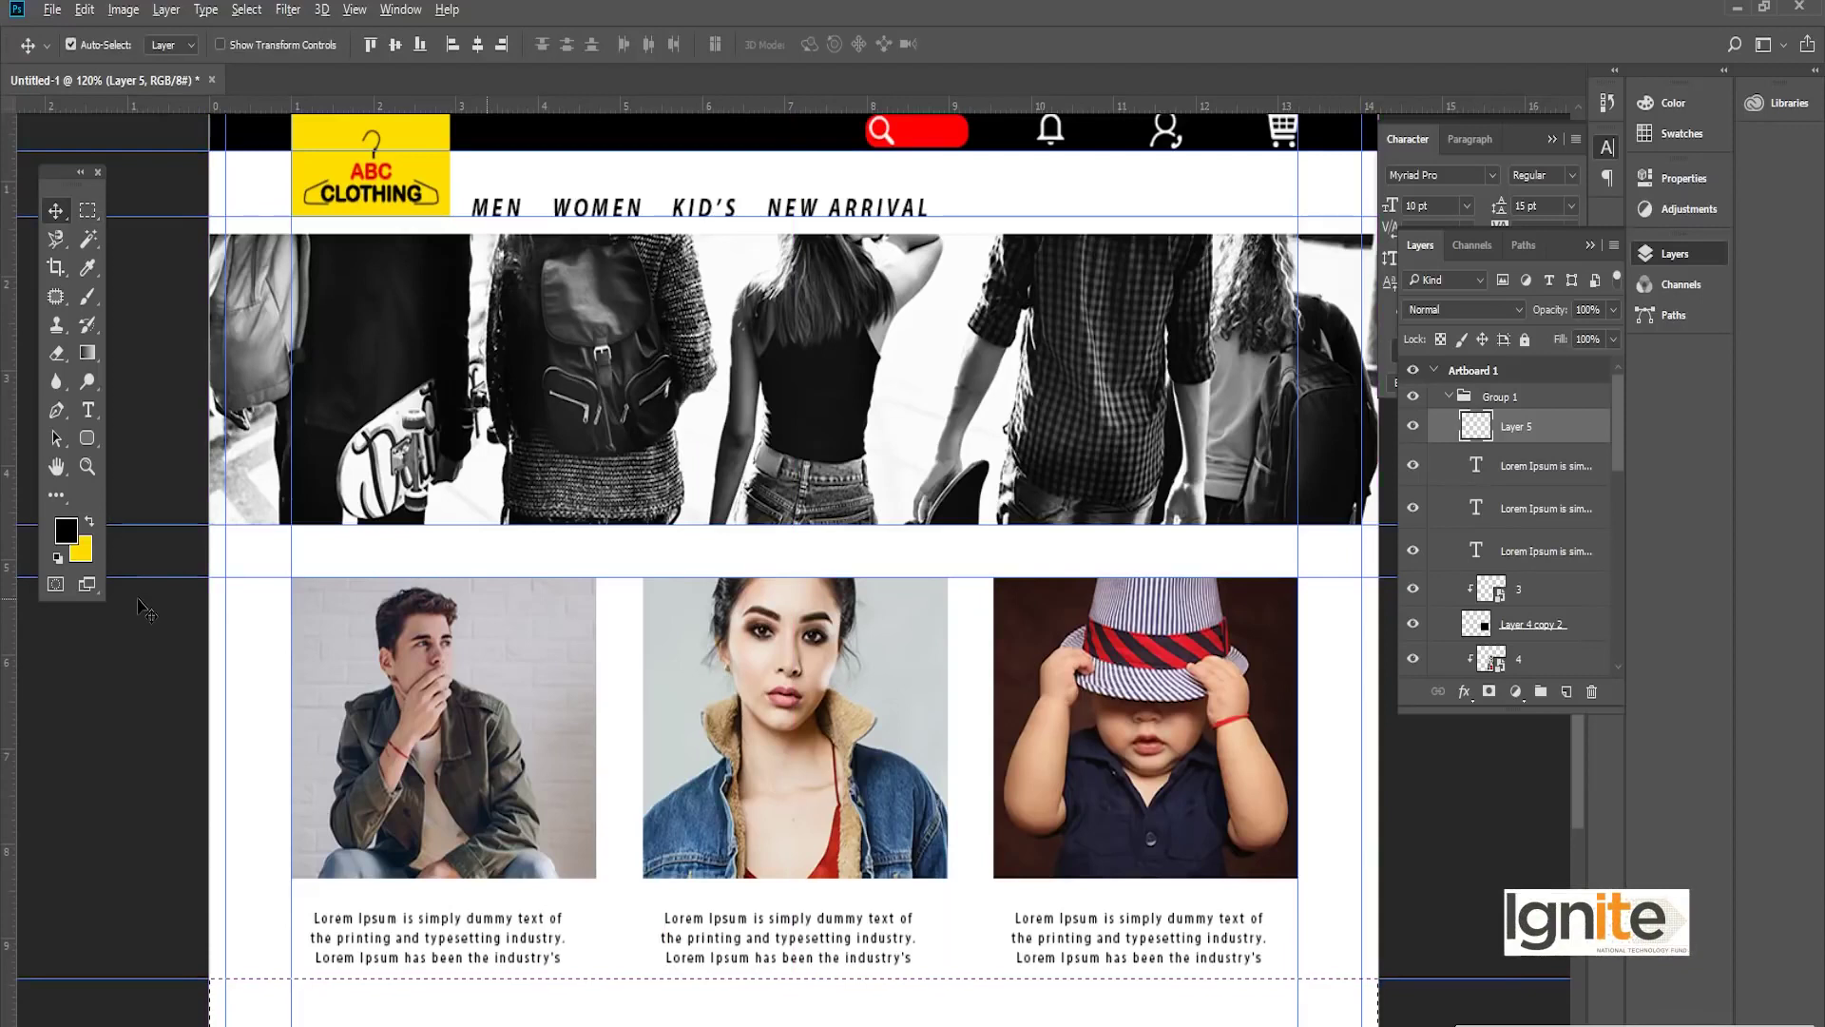
{"action": "key", "text": "alt+BackSpace"}
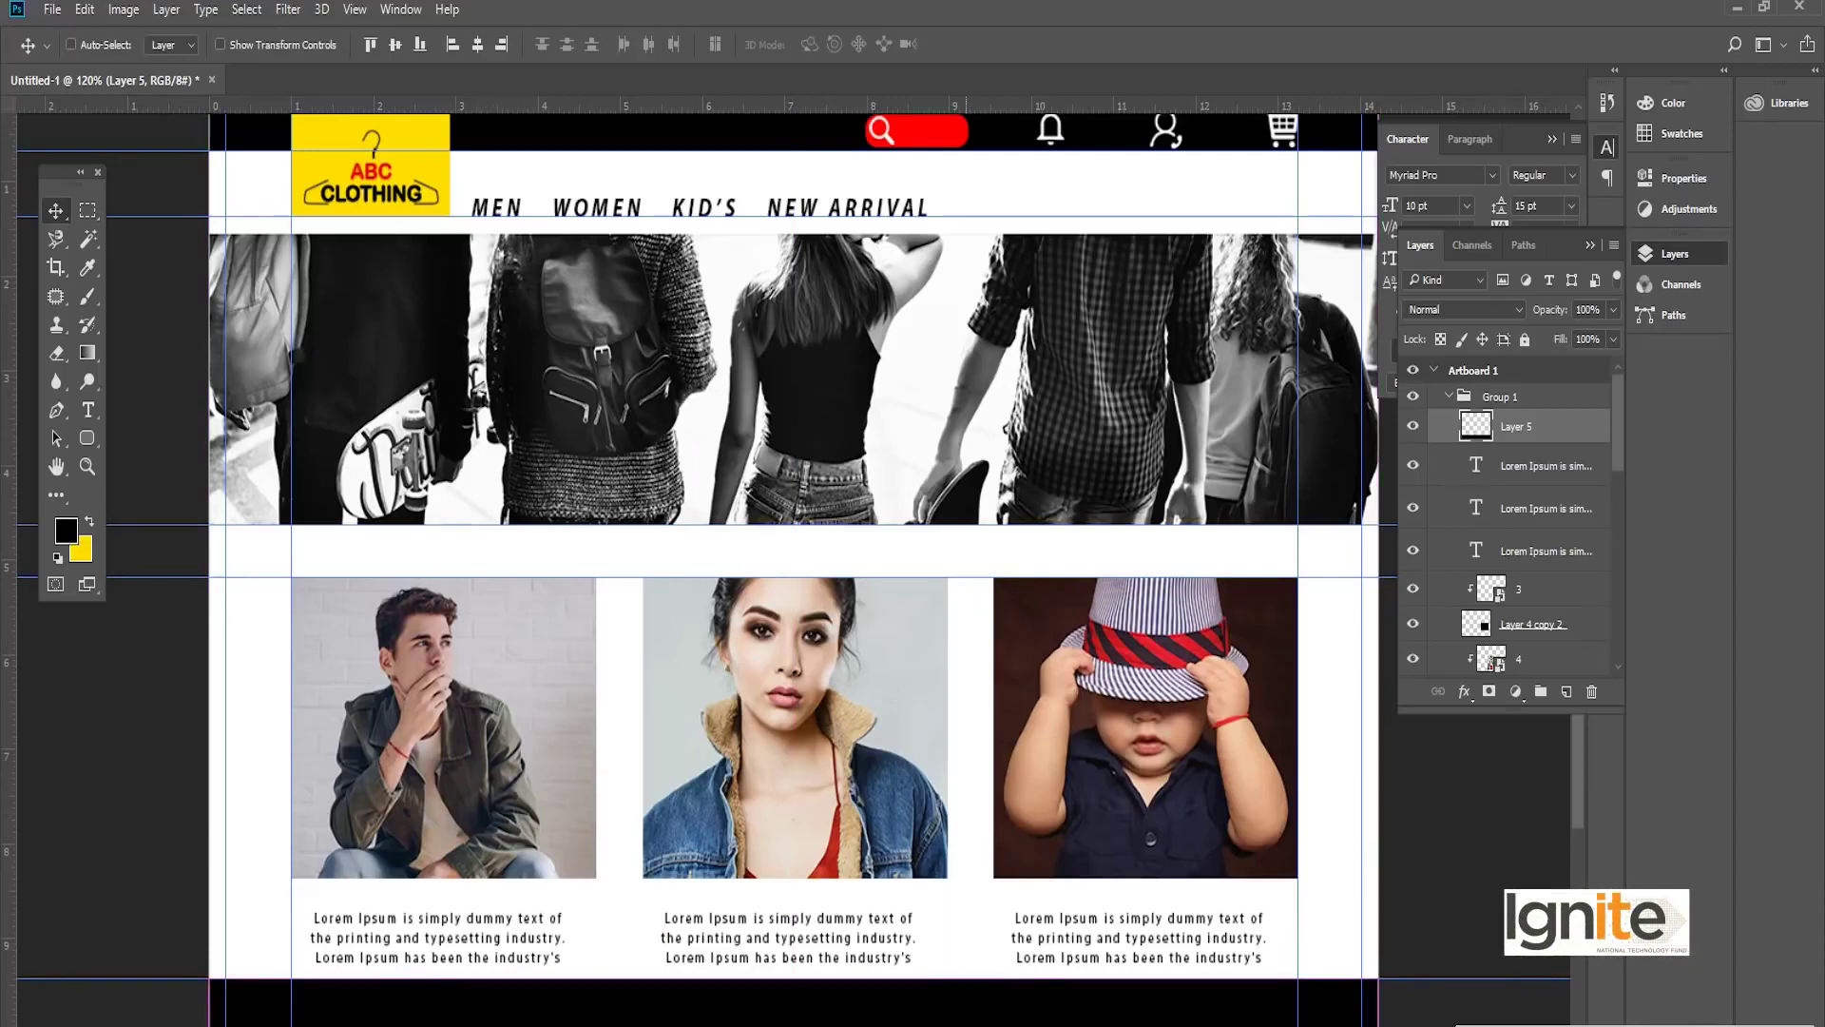
{"action": "key", "text": "ctrl+t"}
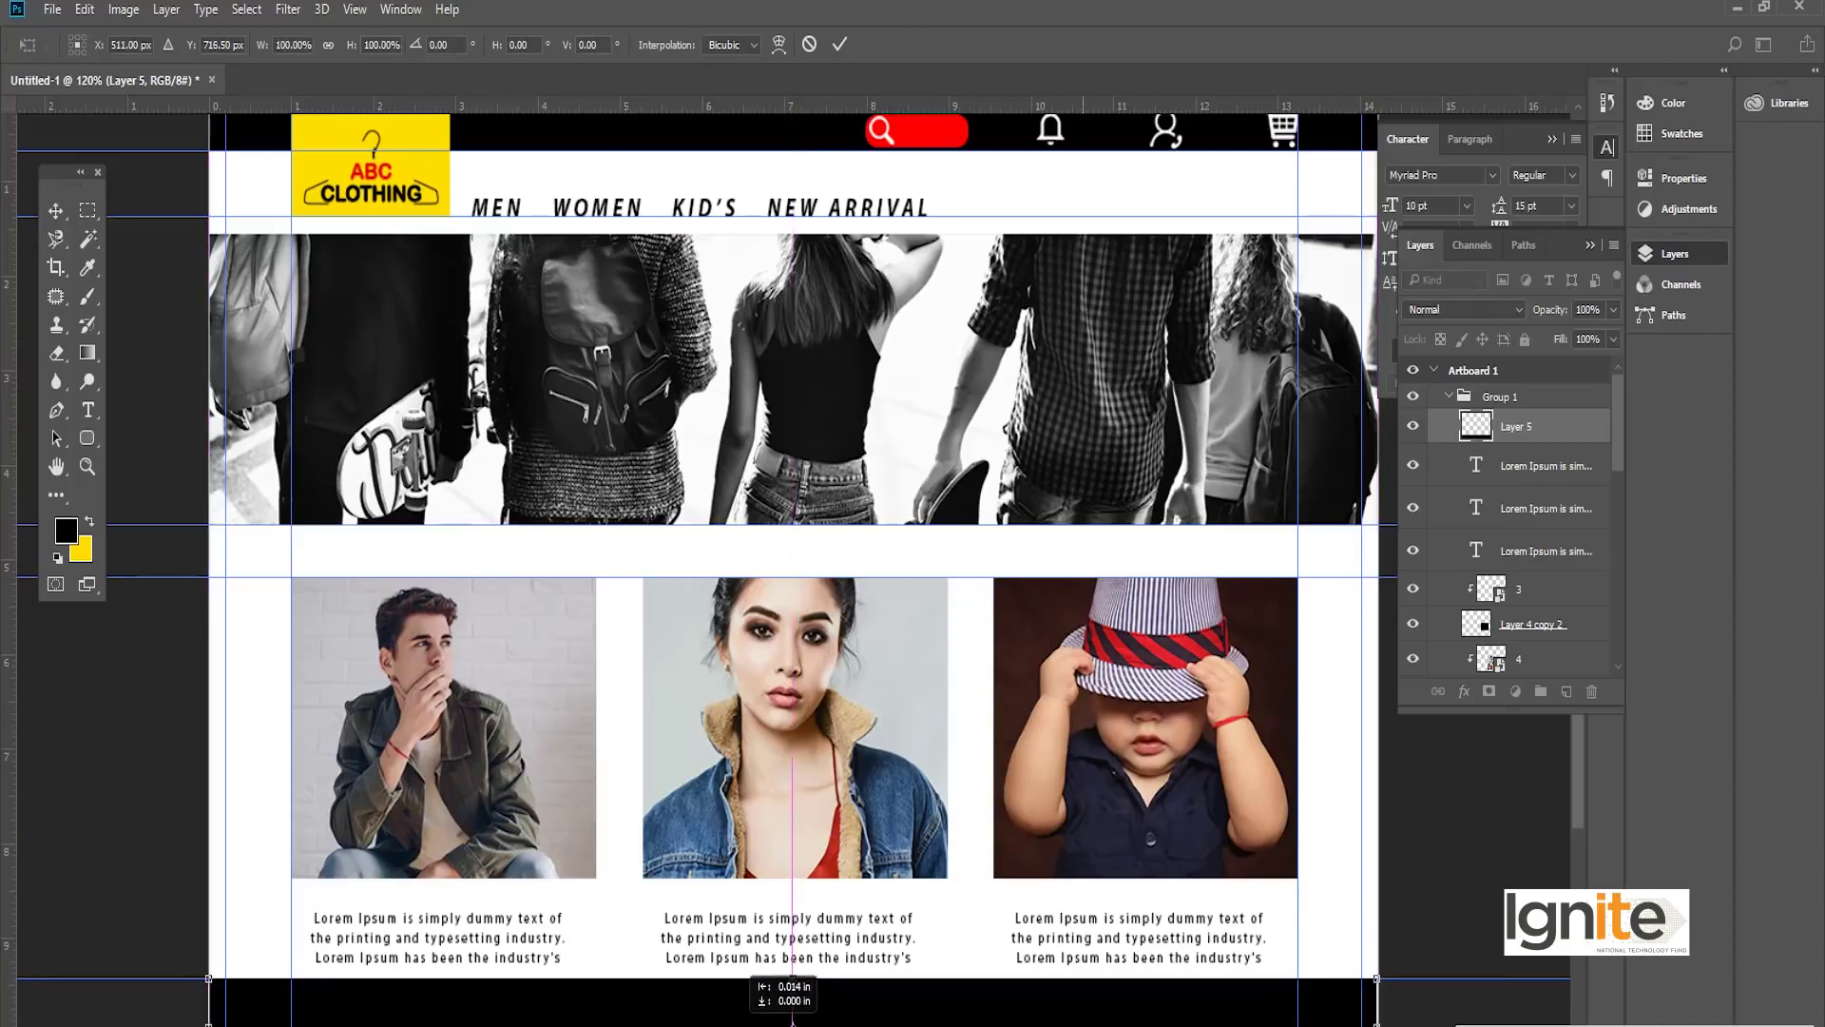
{"action": "key", "text": "Return"}
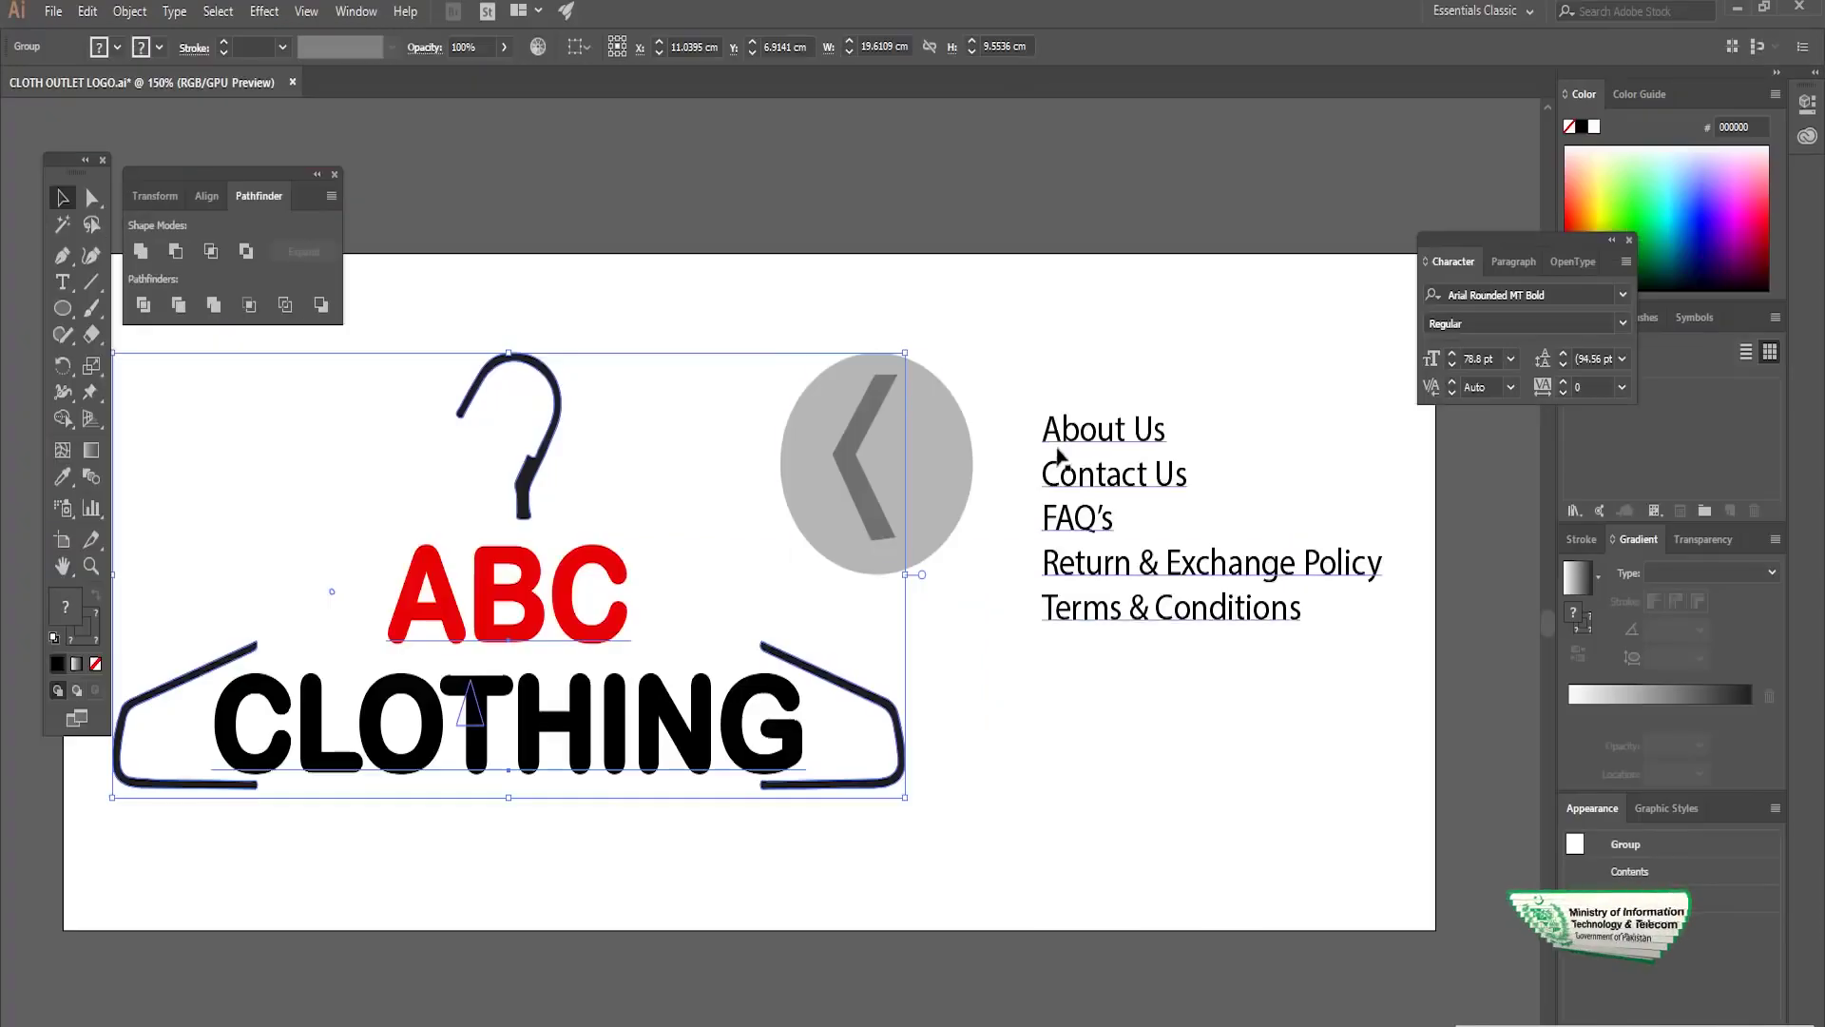
Step: Paste the copied vector artwork as a Smart Object, scale it to about 52% and place it on the footer below the first photo
{"action": "left_click", "coordinate": [1057, 446]}
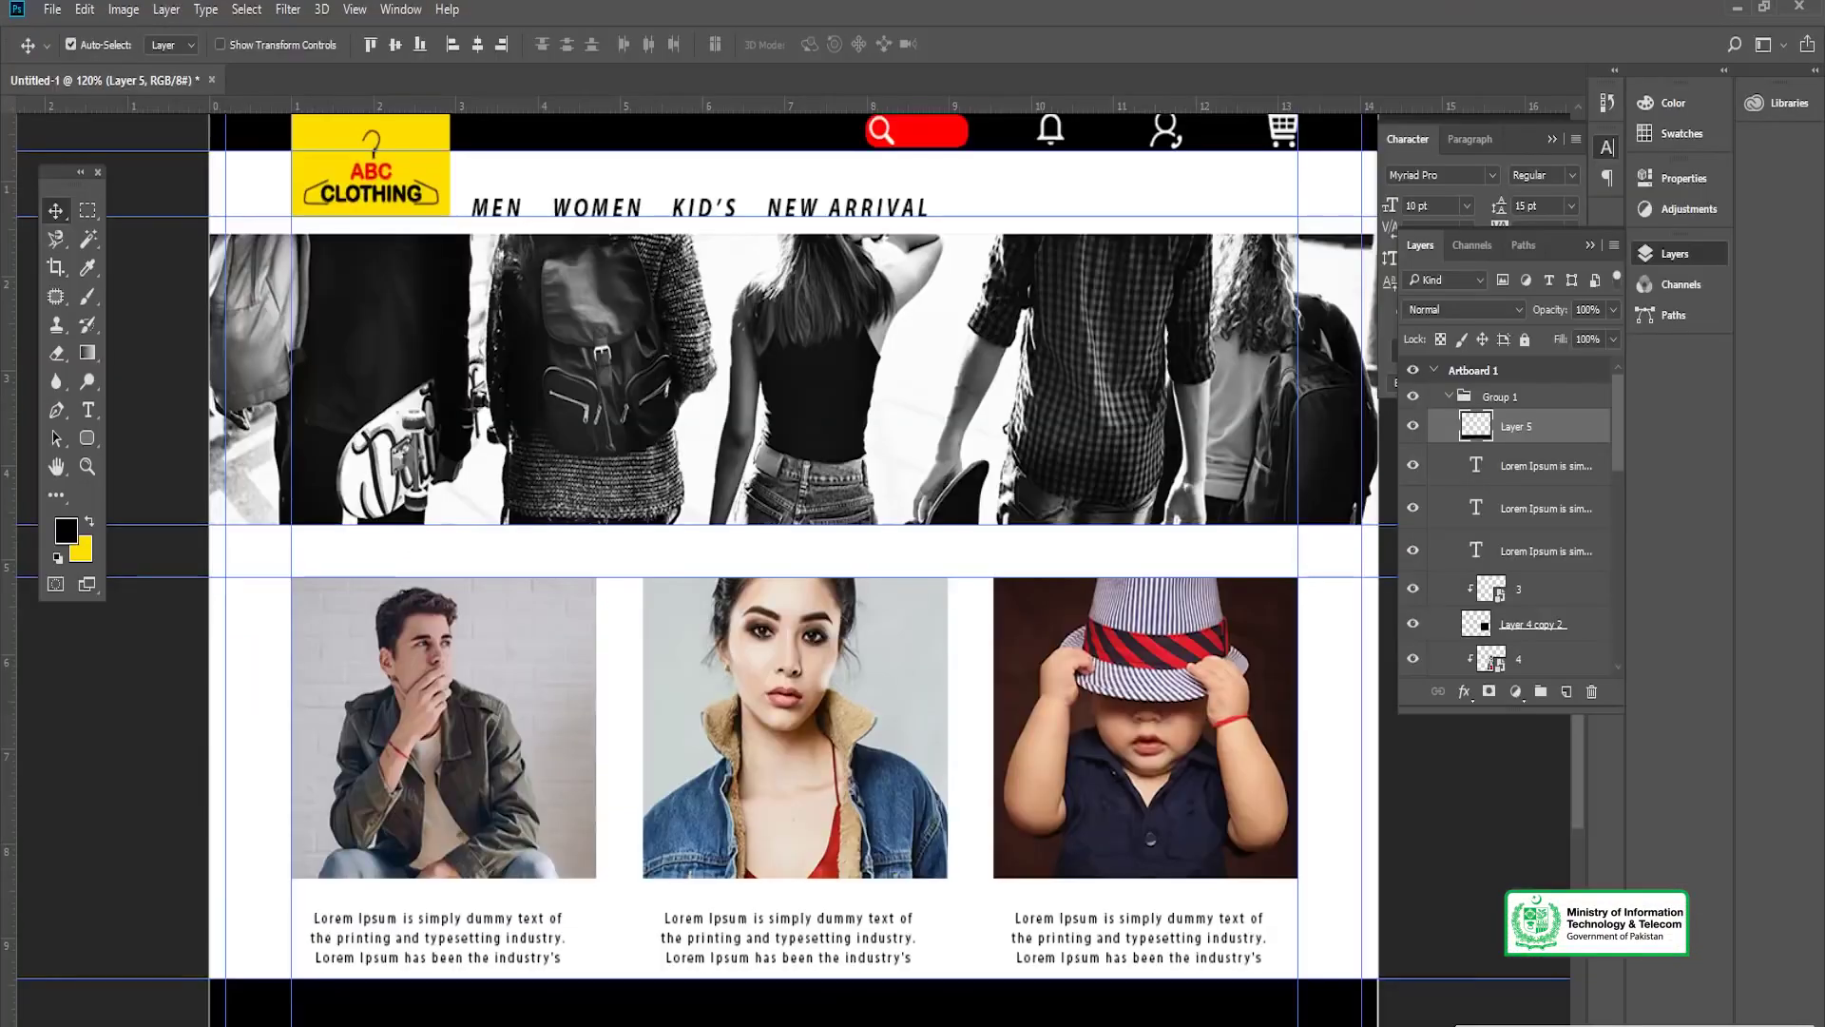
{"action": "key", "text": "ctrl+v"}
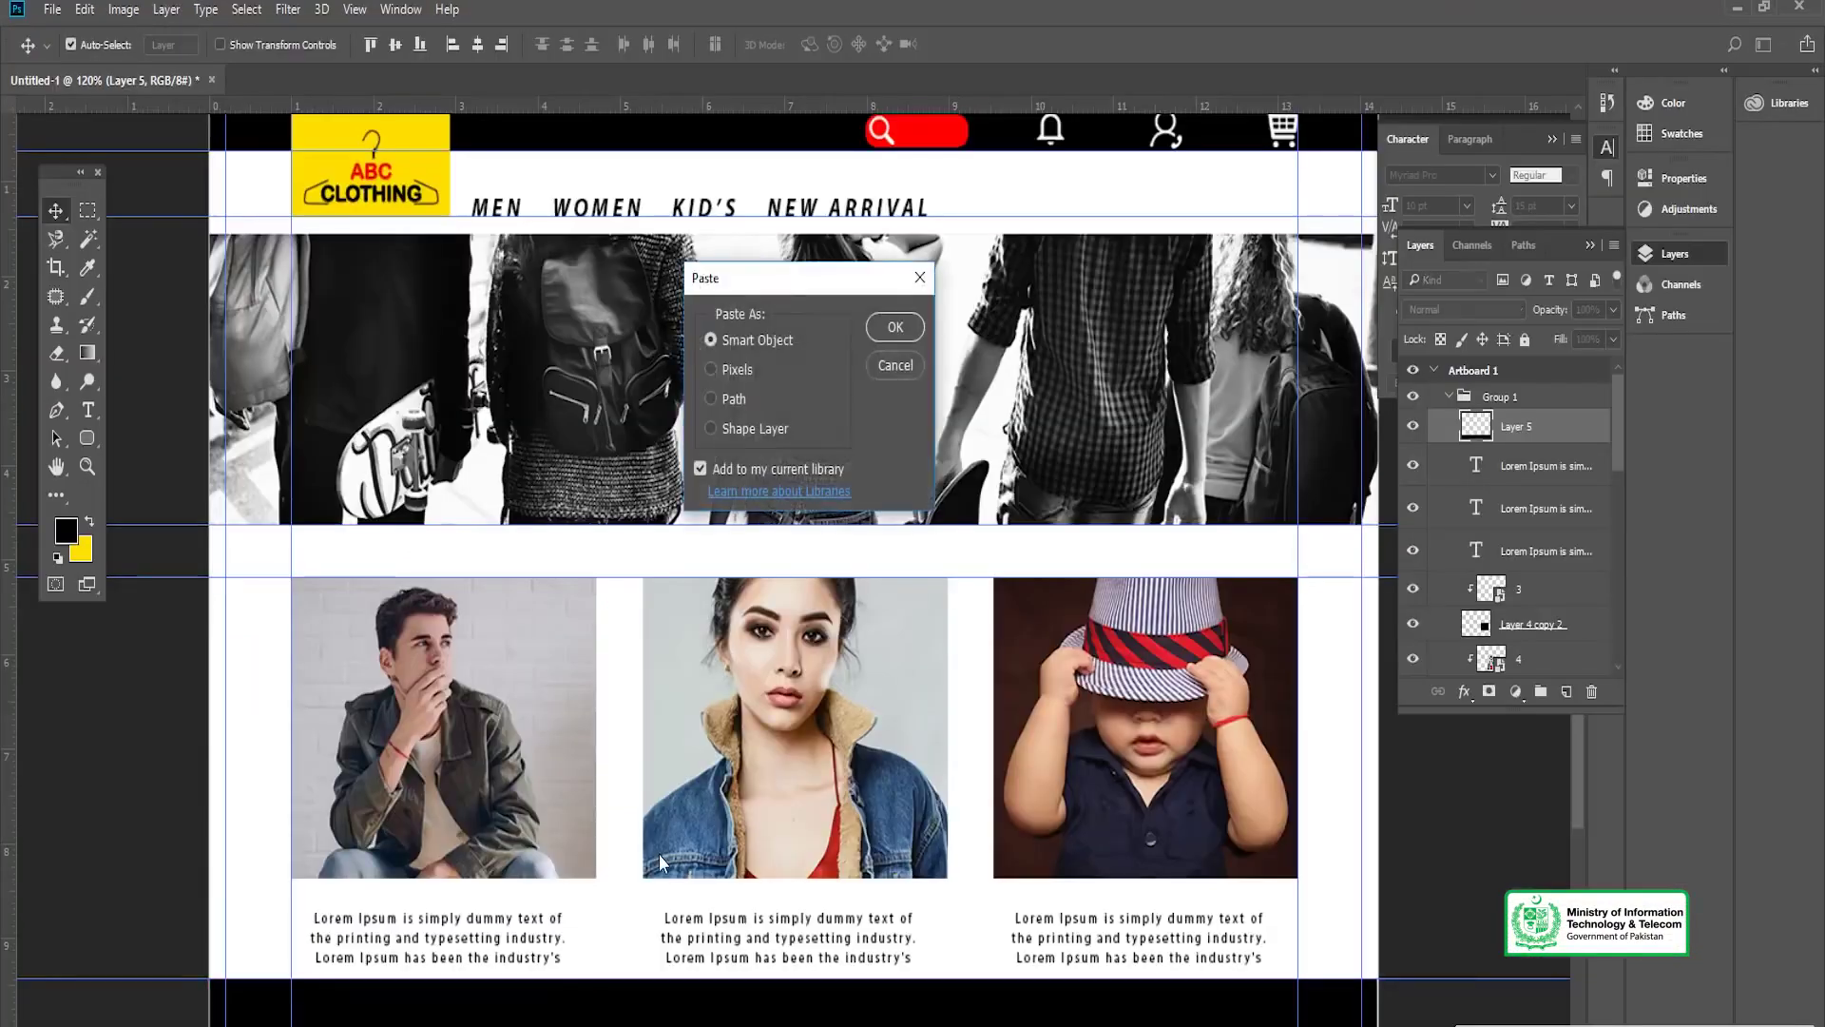
{"action": "left_click", "coordinate": [895, 328]}
{"action": "left_click_drag", "start_coordinate": [927, 519], "coordinate": [409, 1007]}
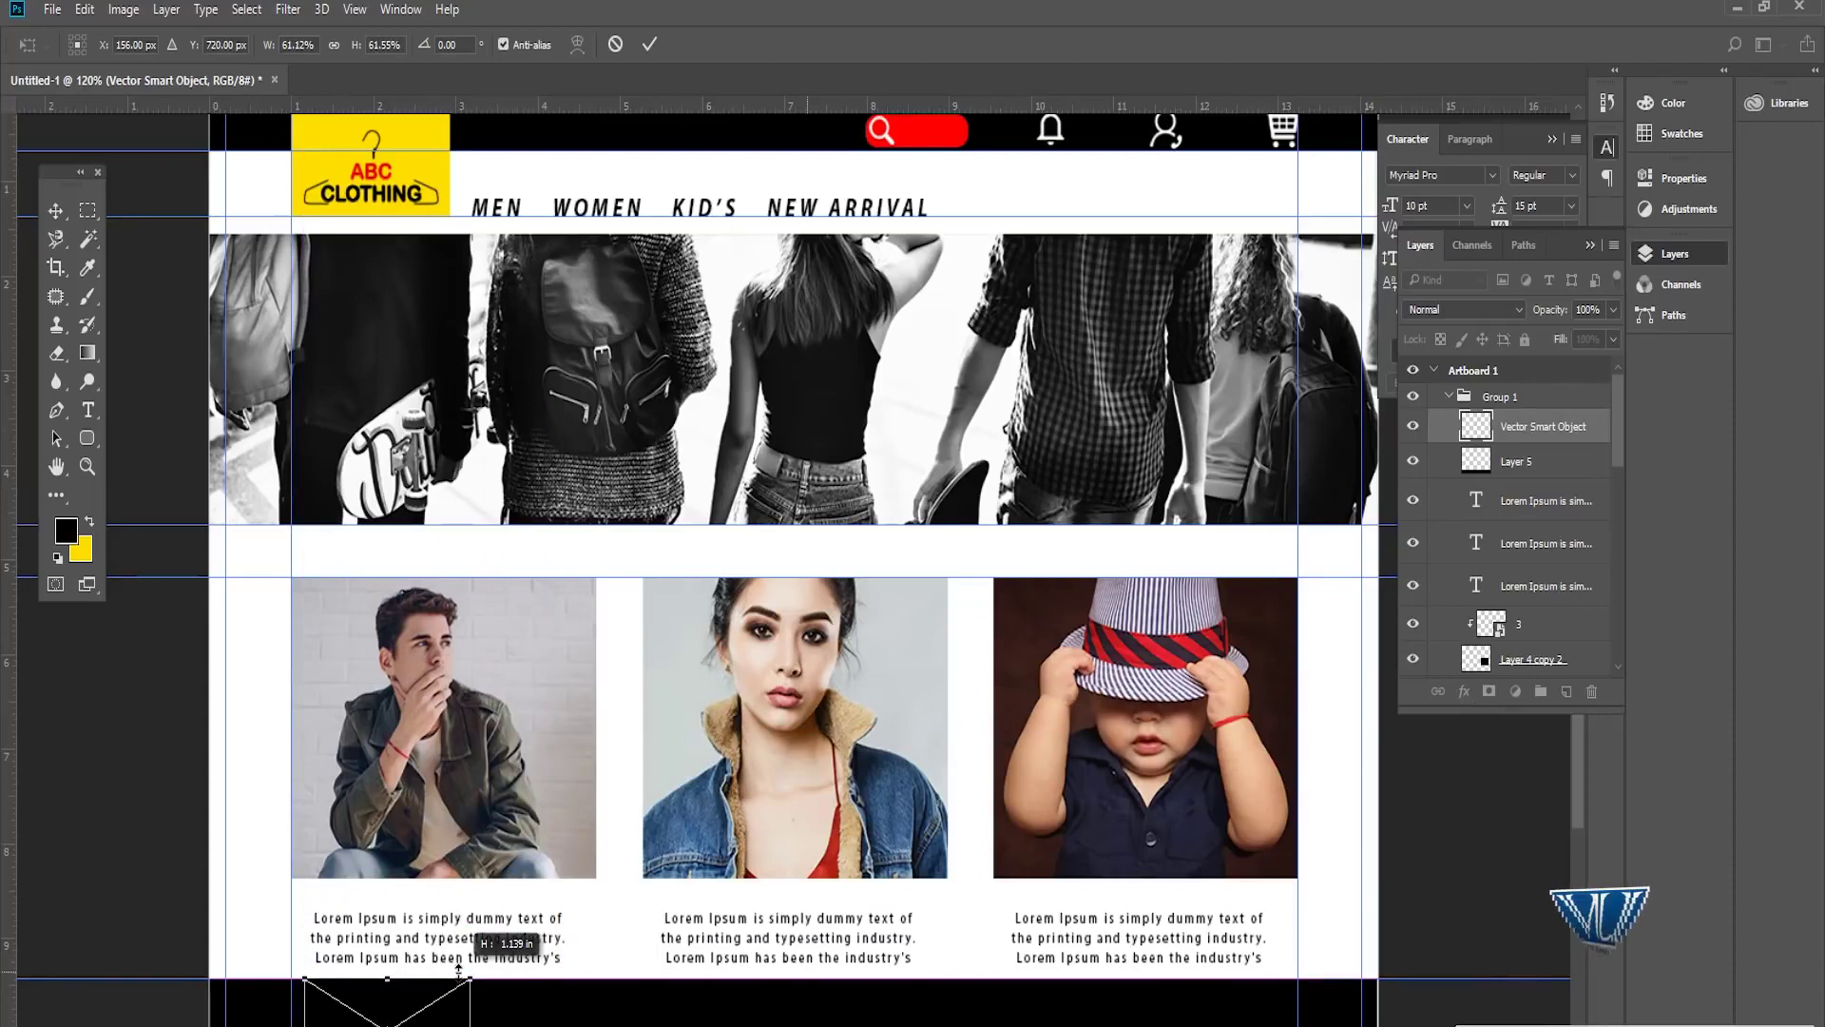
{"action": "left_click_drag", "start_coordinate": [471, 978], "coordinate": [453, 987]}
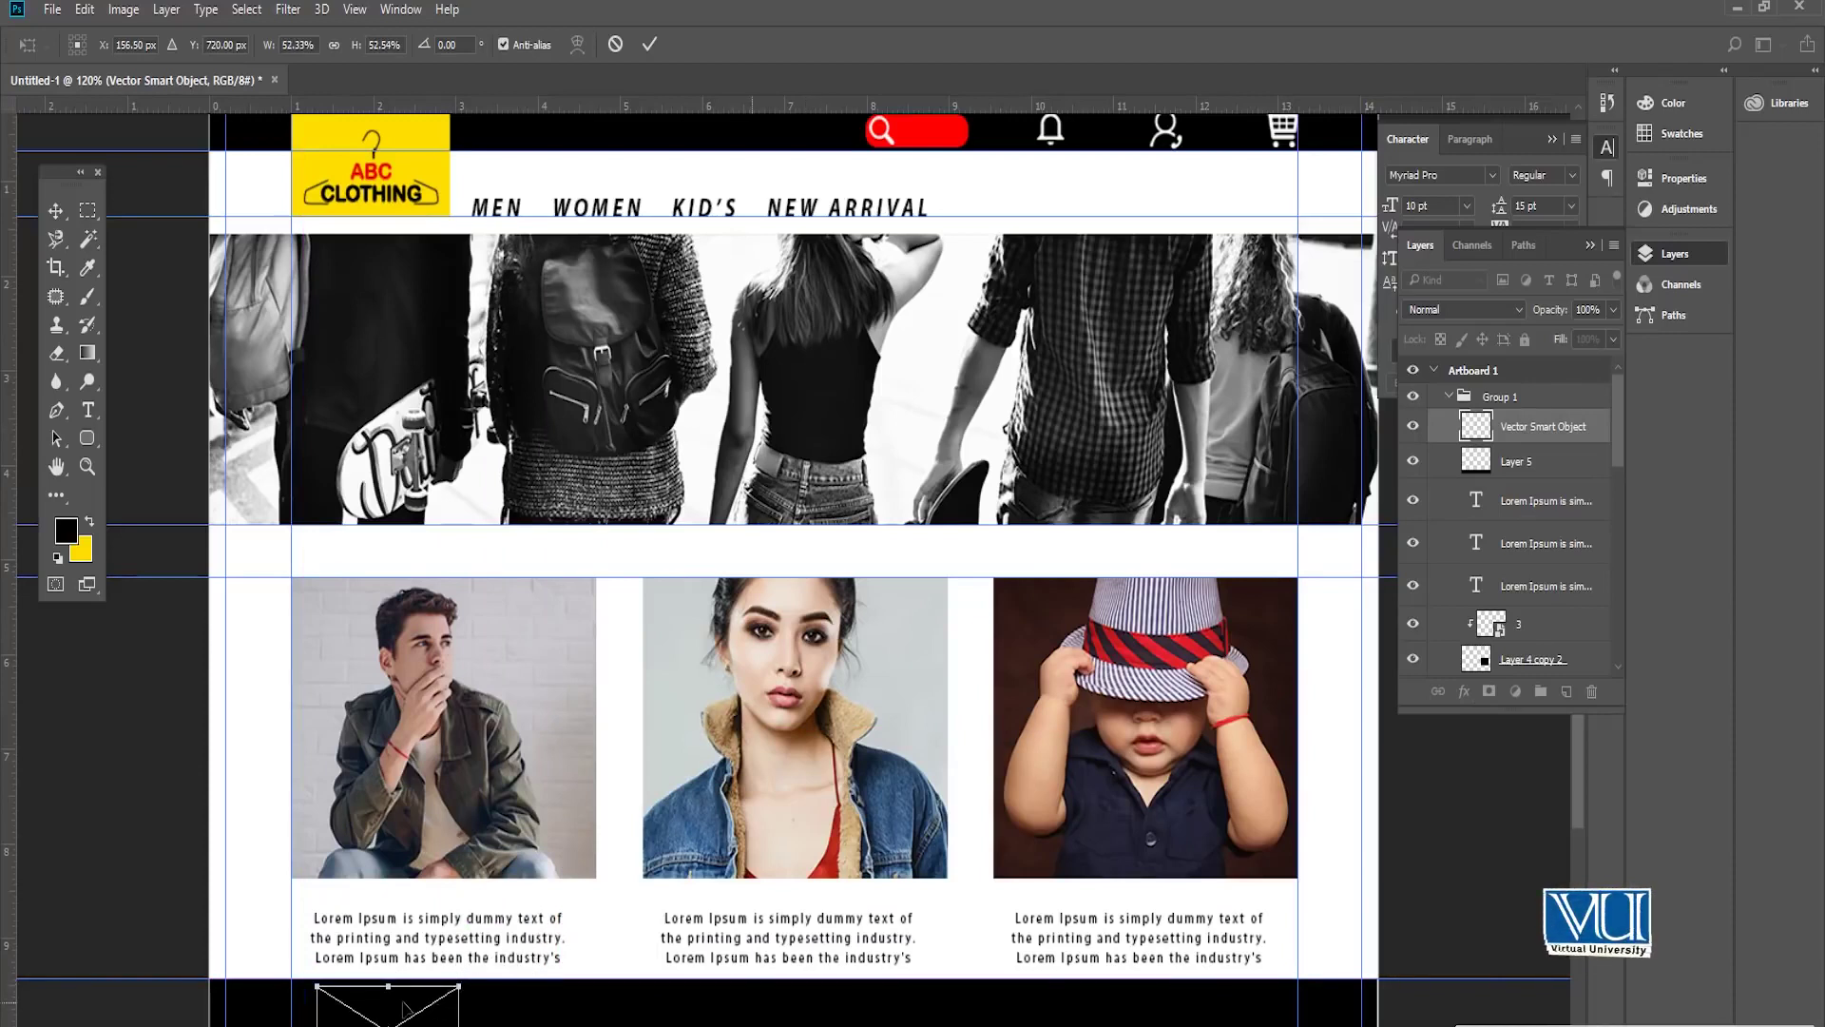
{"action": "key", "text": "Return"}
{"action": "key", "text": "ctrl+e"}
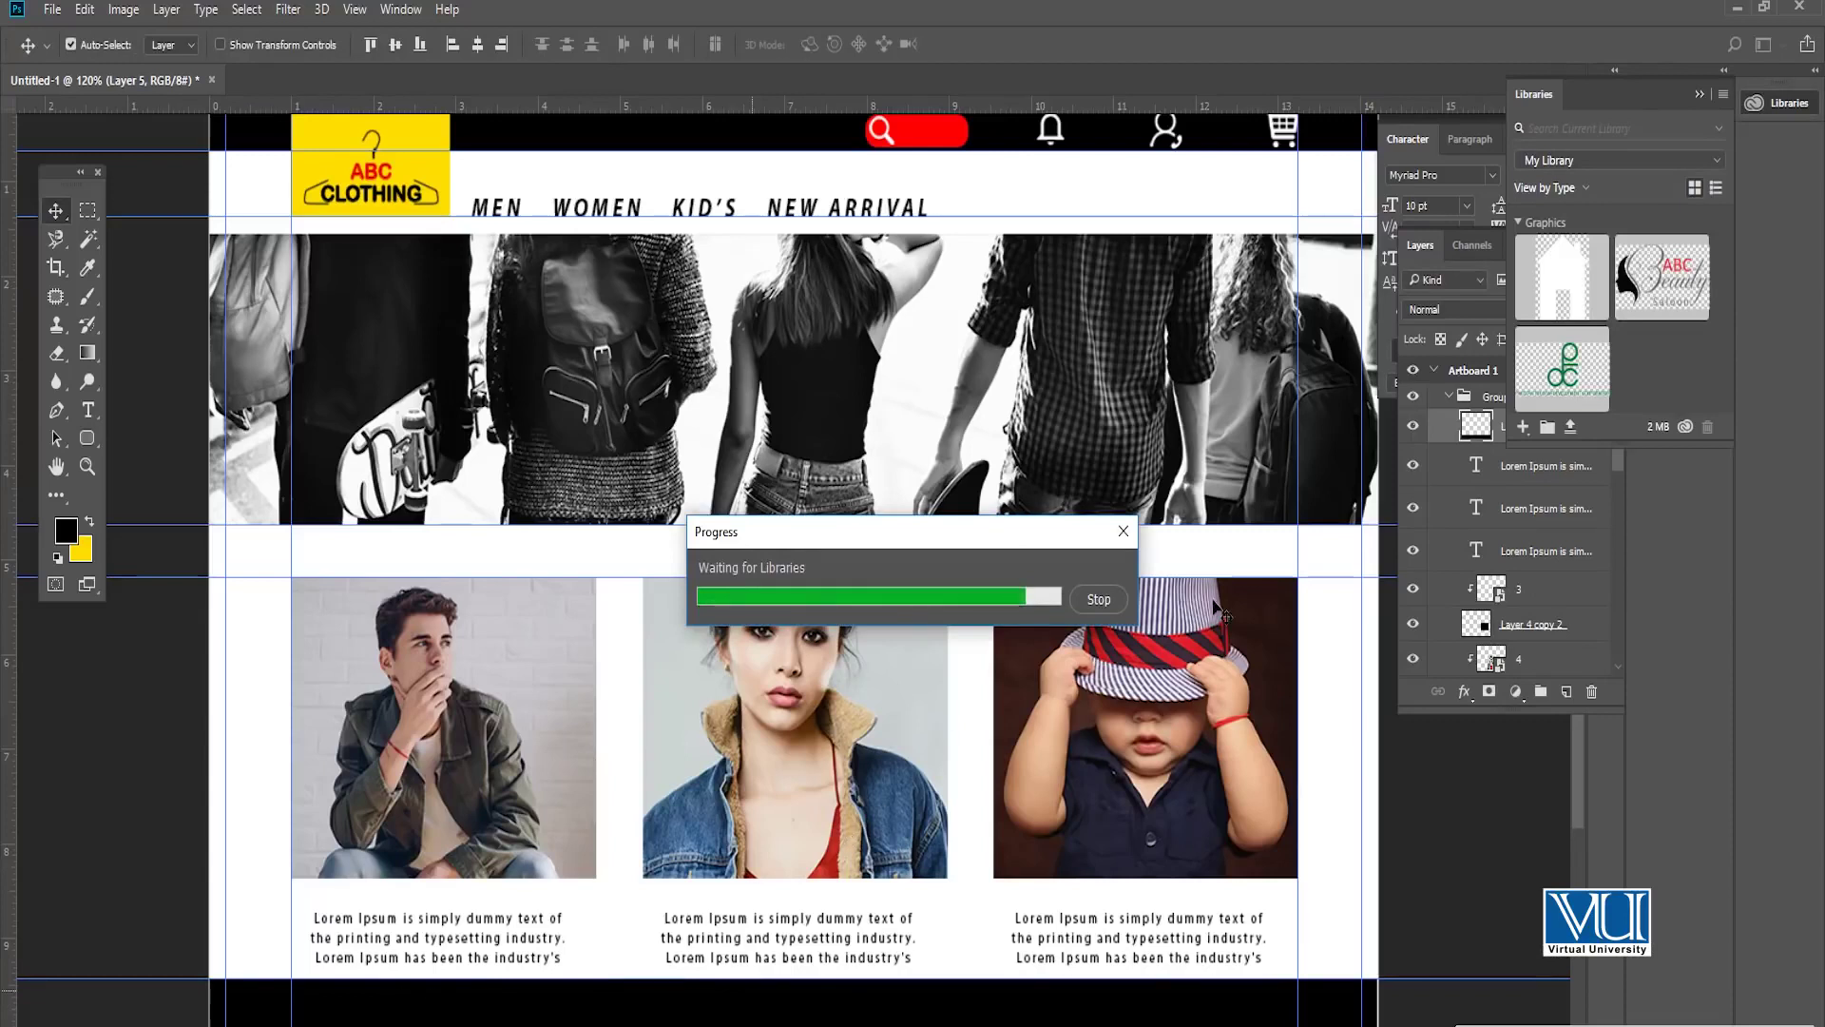
Step: Rasterize the pasted Vector Smart Object layer, lock its transparent pixels and set the foreground color to near-white #fffefa
{"action": "key", "text": "t"}
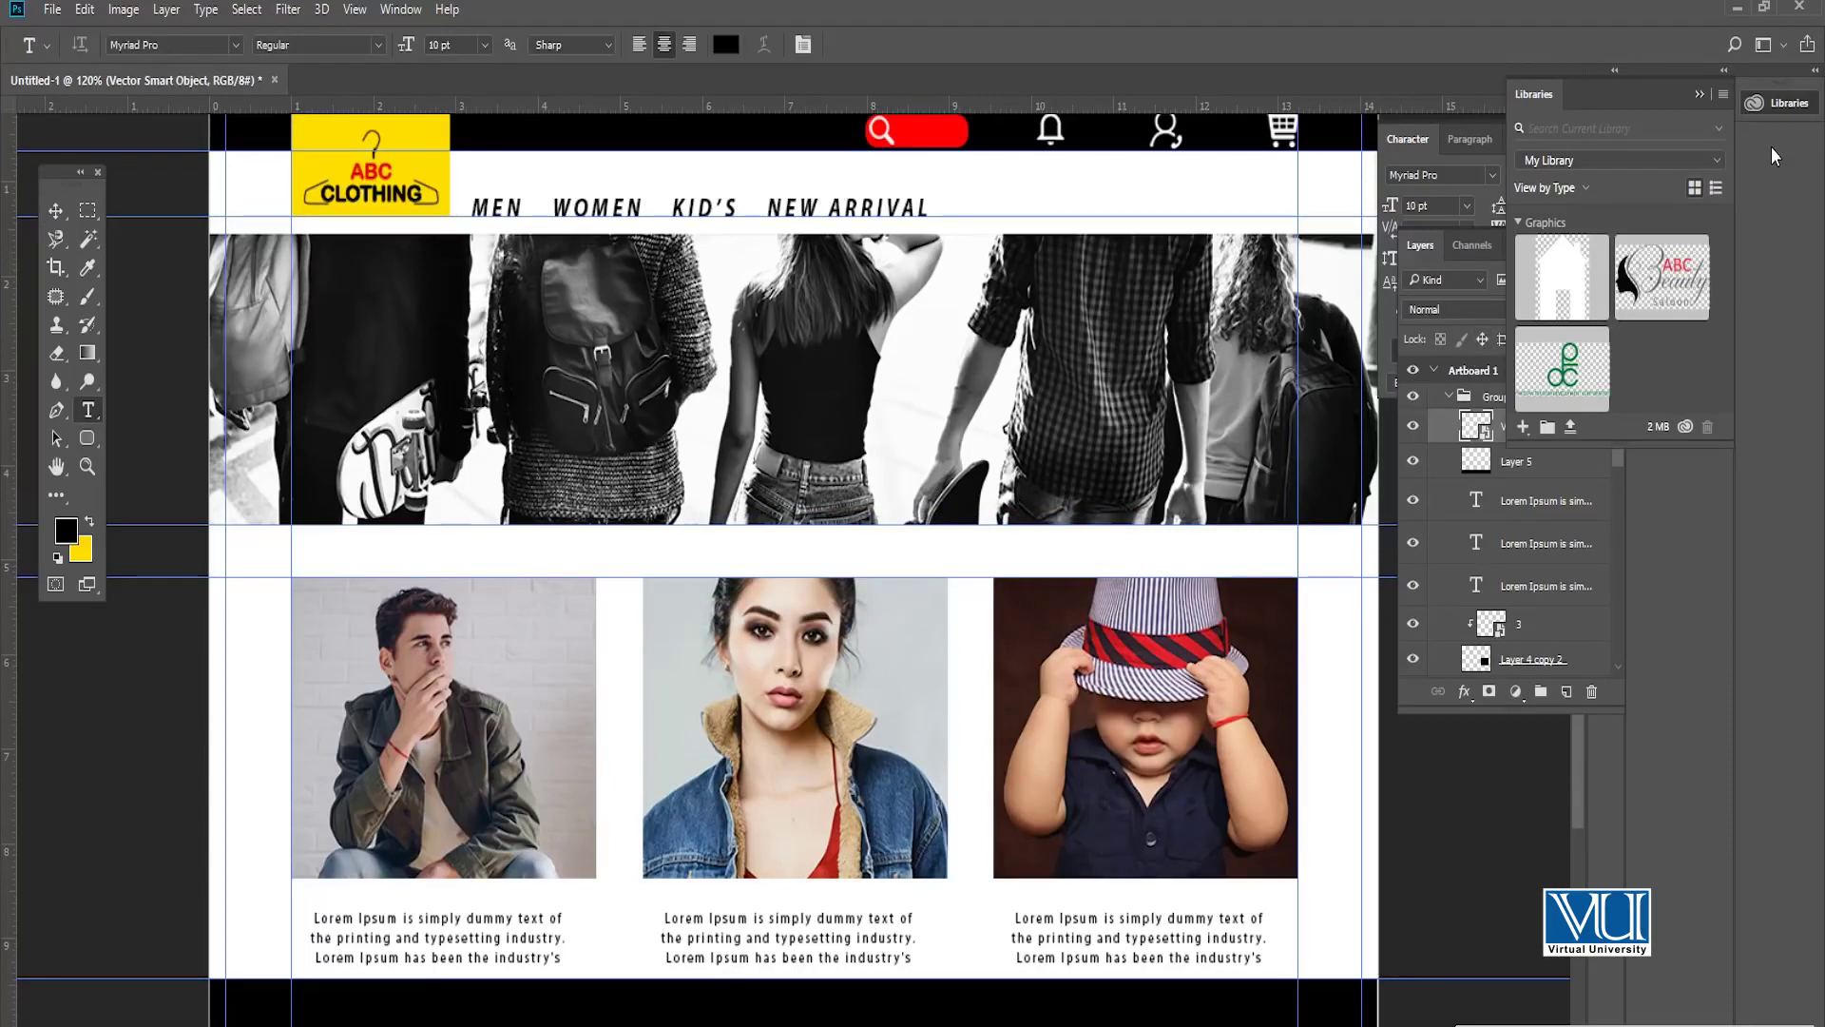
{"action": "left_click", "coordinate": [1774, 107]}
{"action": "right_click", "coordinate": [1518, 430]}
{"action": "left_click", "coordinate": [1570, 532]}
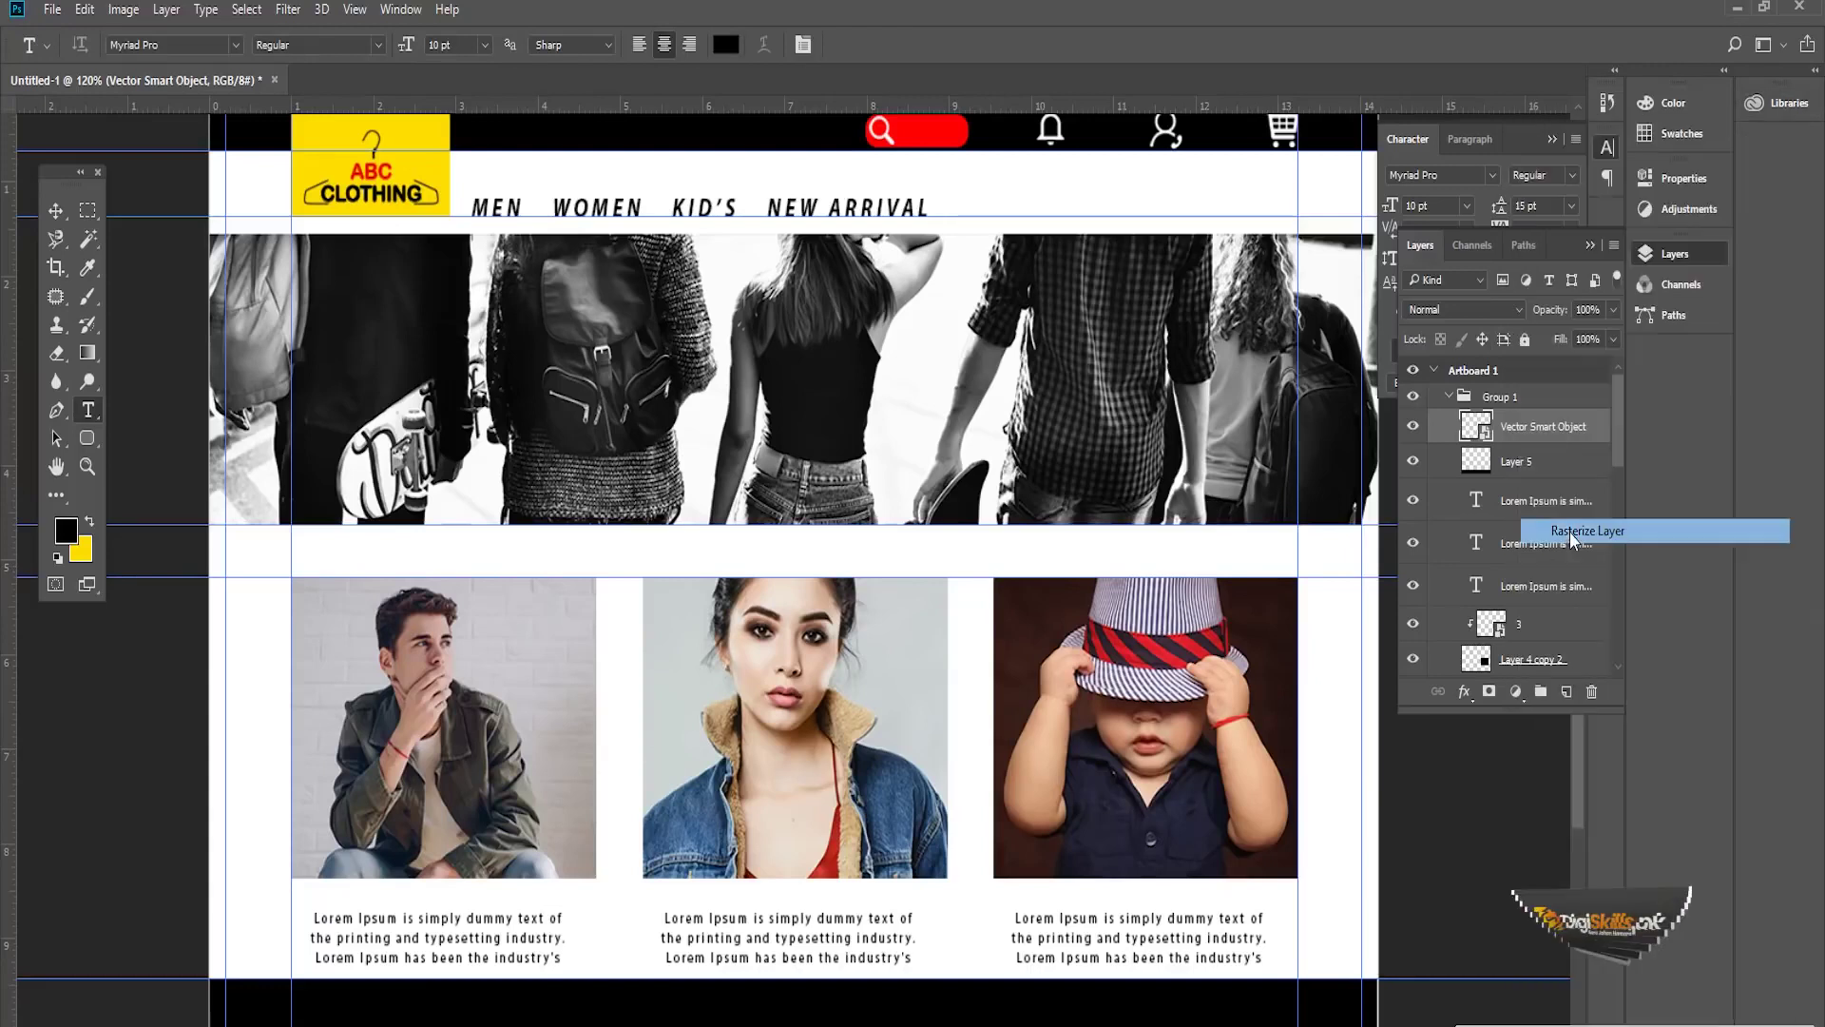
{"action": "left_click", "coordinate": [1443, 343]}
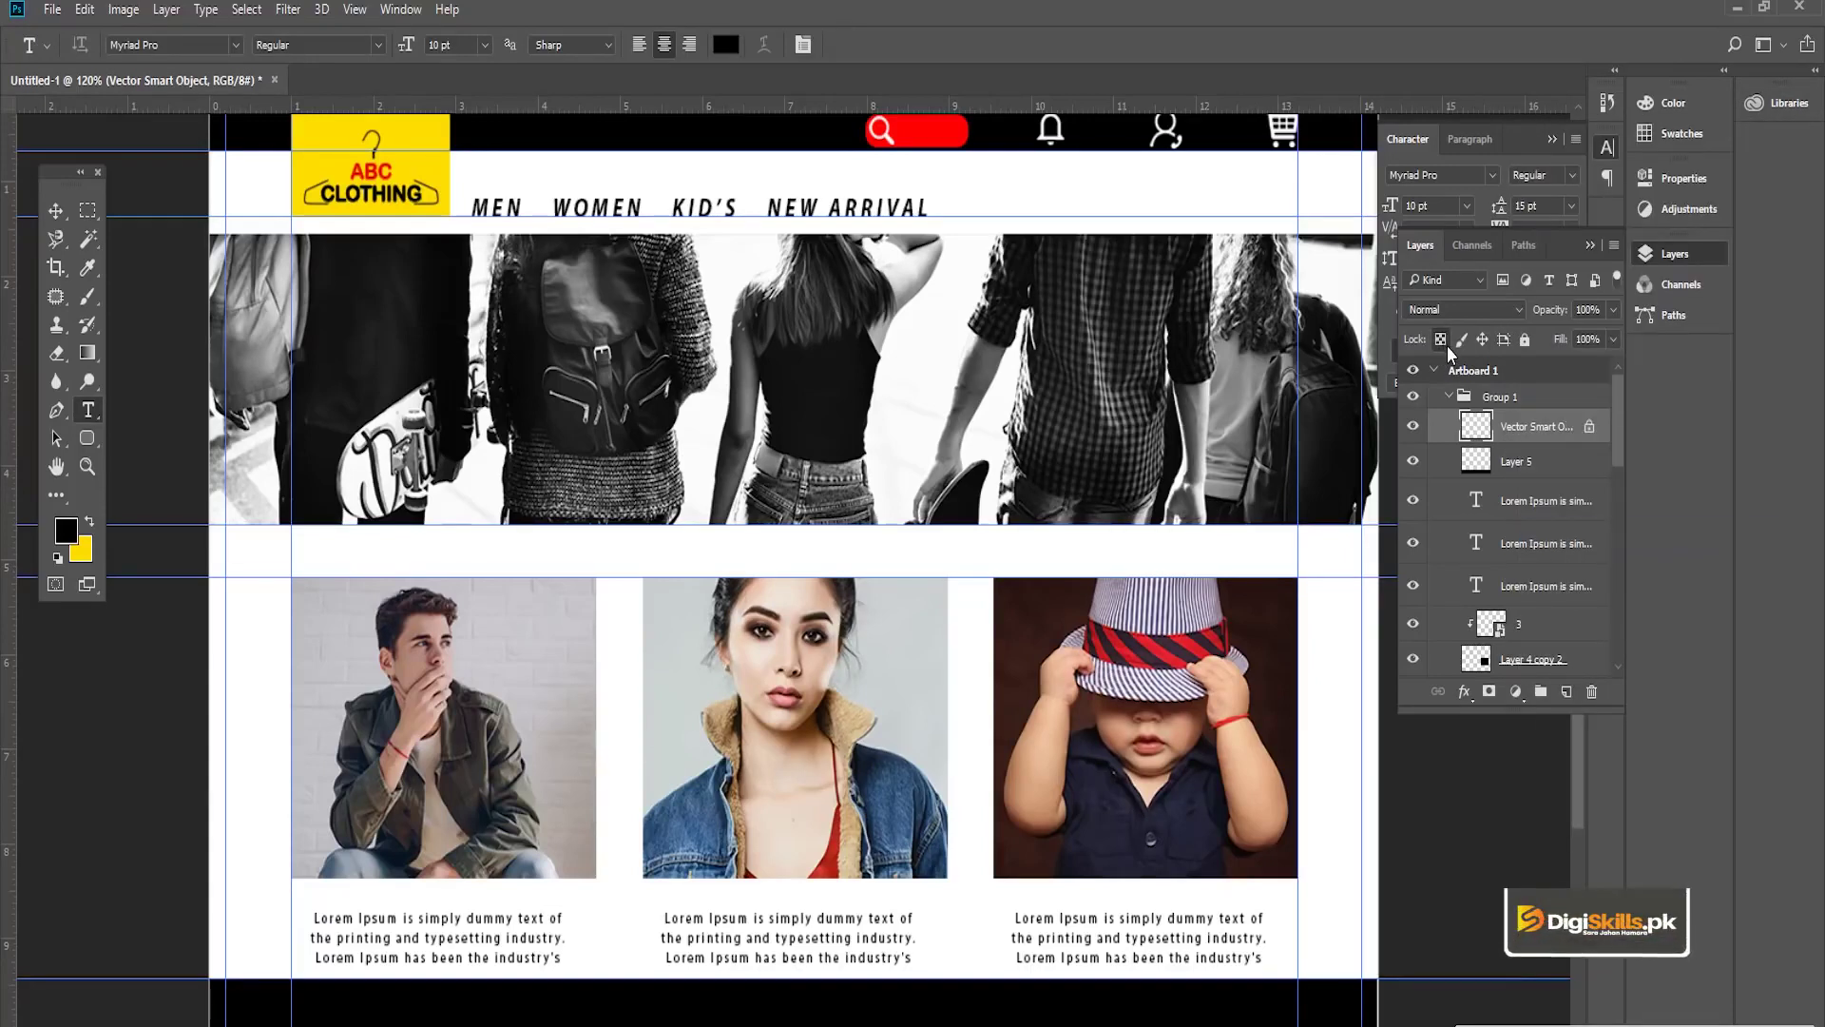
{"action": "left_click", "coordinate": [67, 531]}
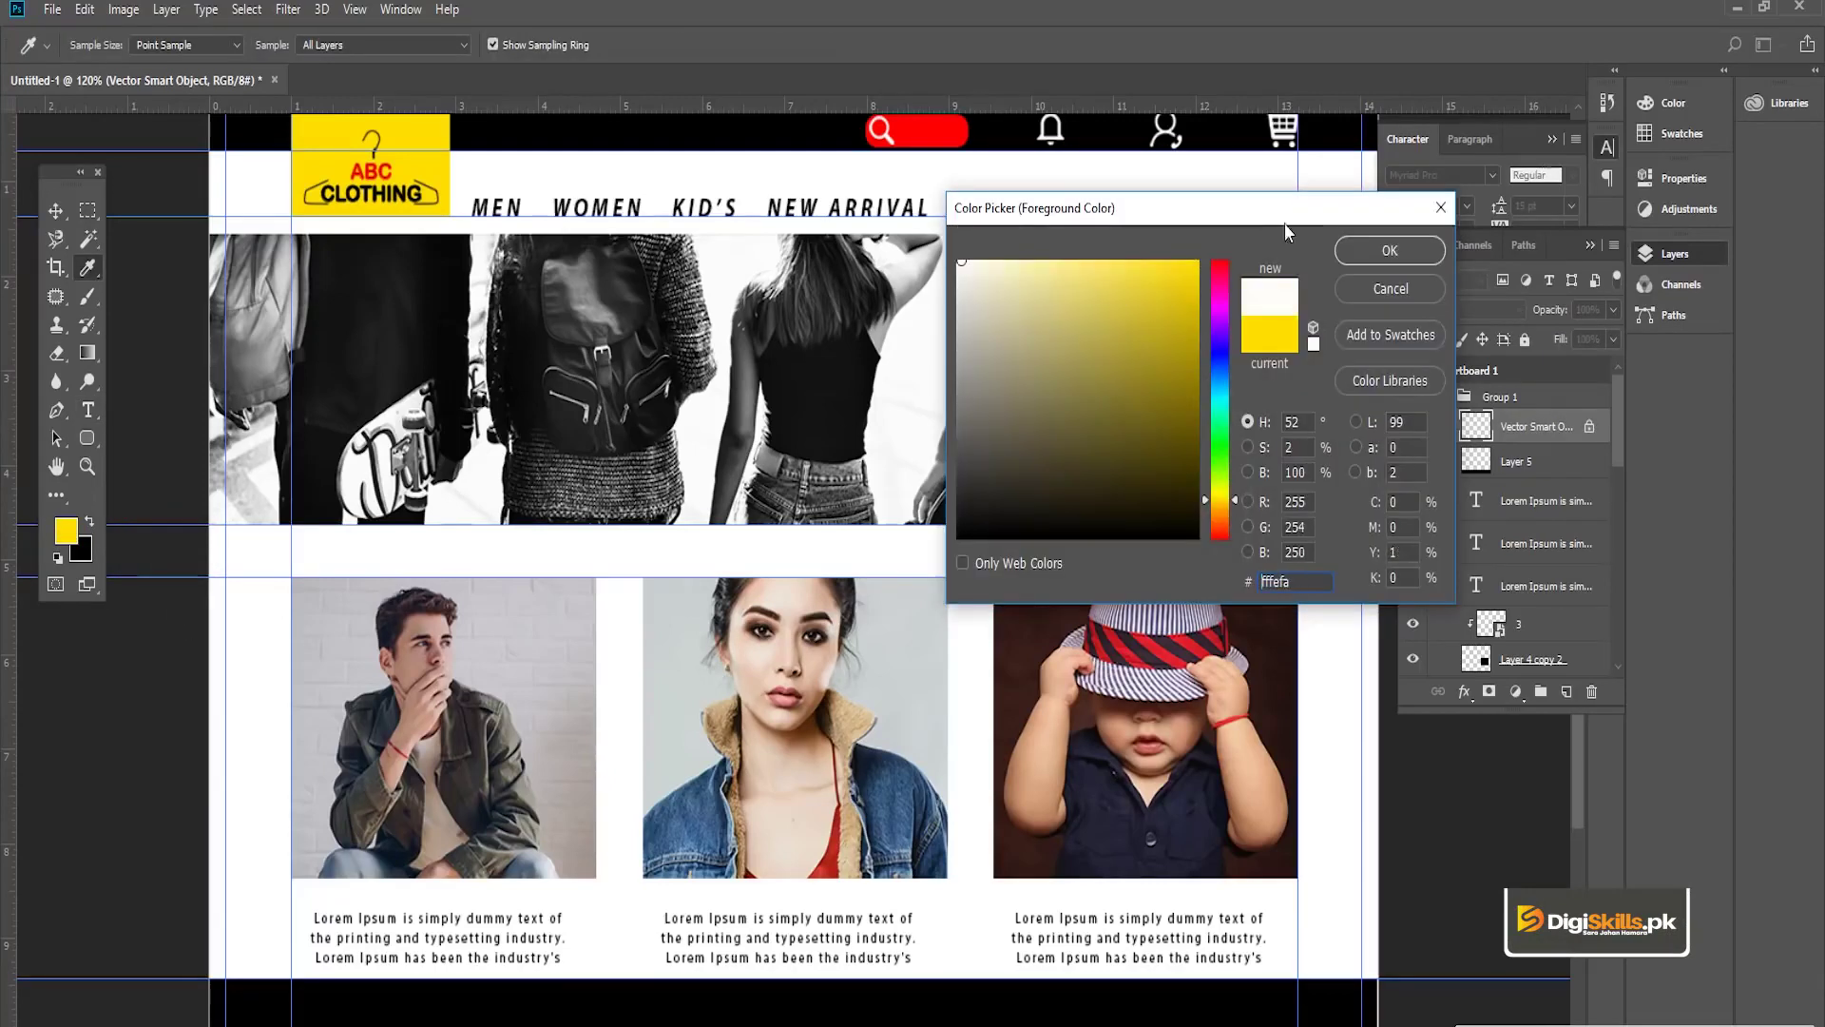
{"action": "left_click", "coordinate": [1390, 250]}
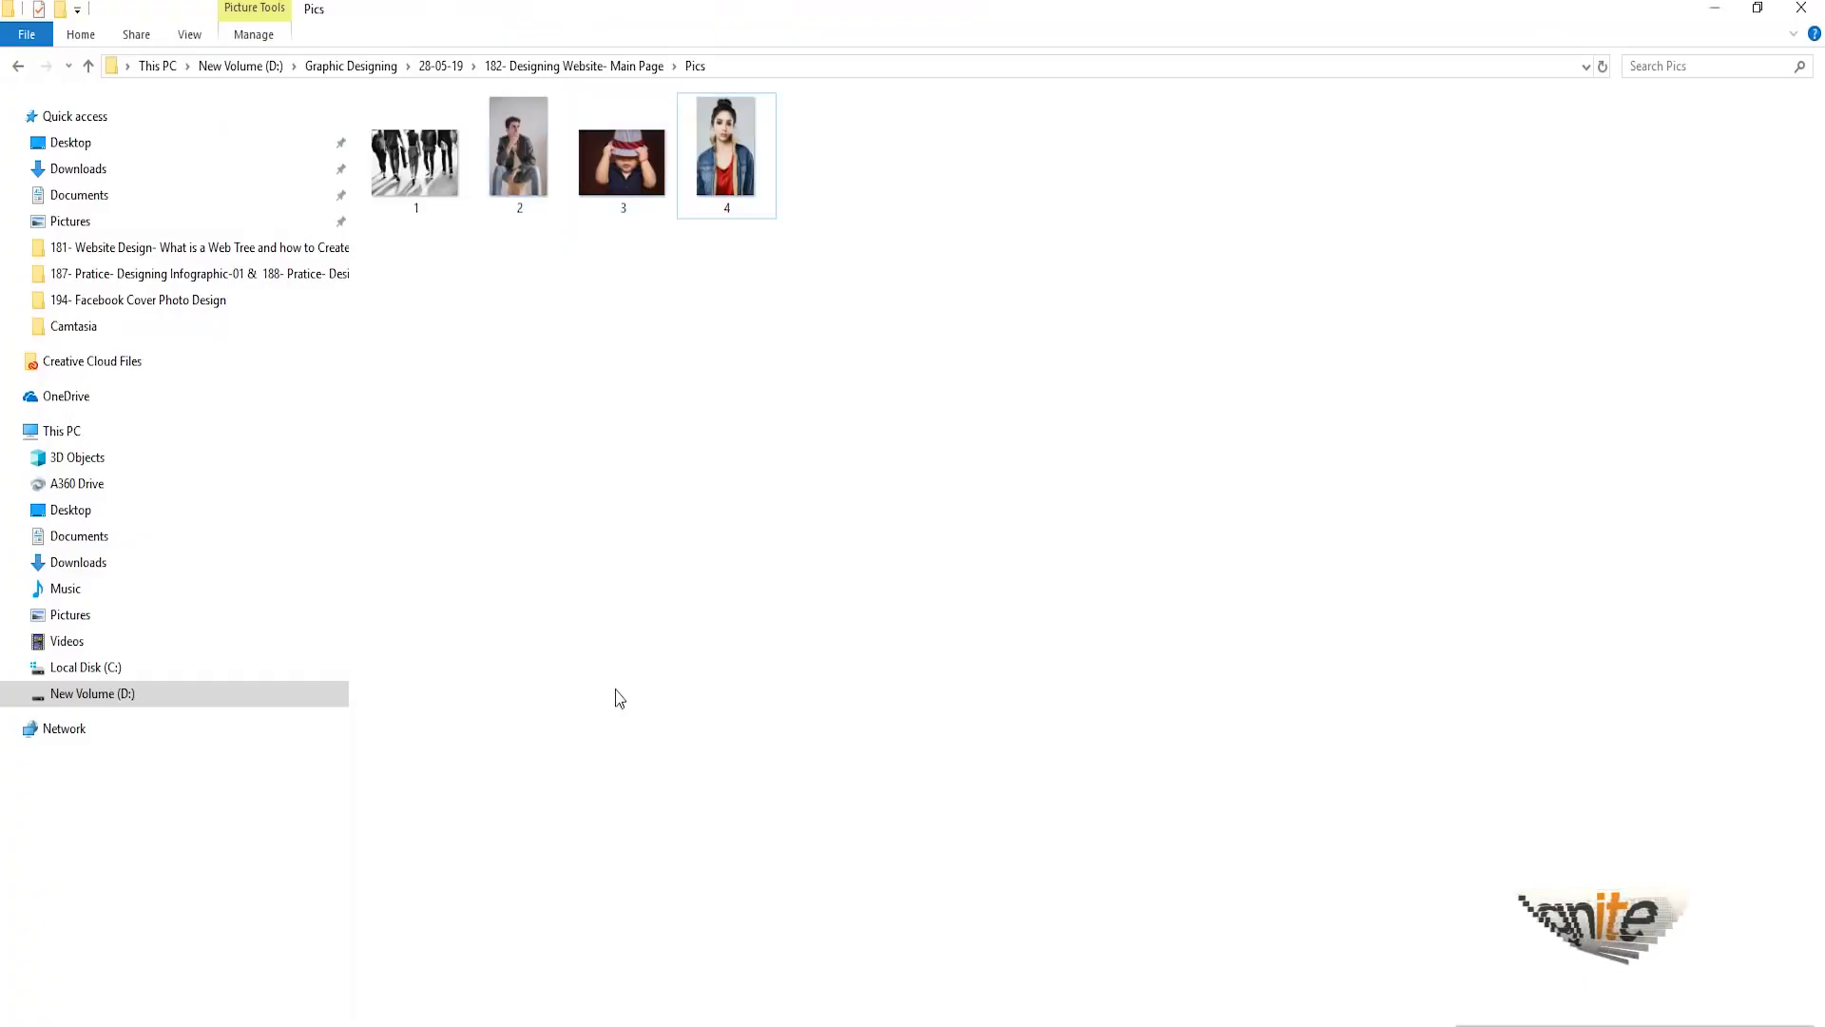
Step: Place the Twitter, Facebook and Instagram images from the Icons folder's Circle Color subfolder into the document as separate layers
{"action": "key", "text": "BackSpace"}
{"action": "double_click", "coordinate": [483, 160]}
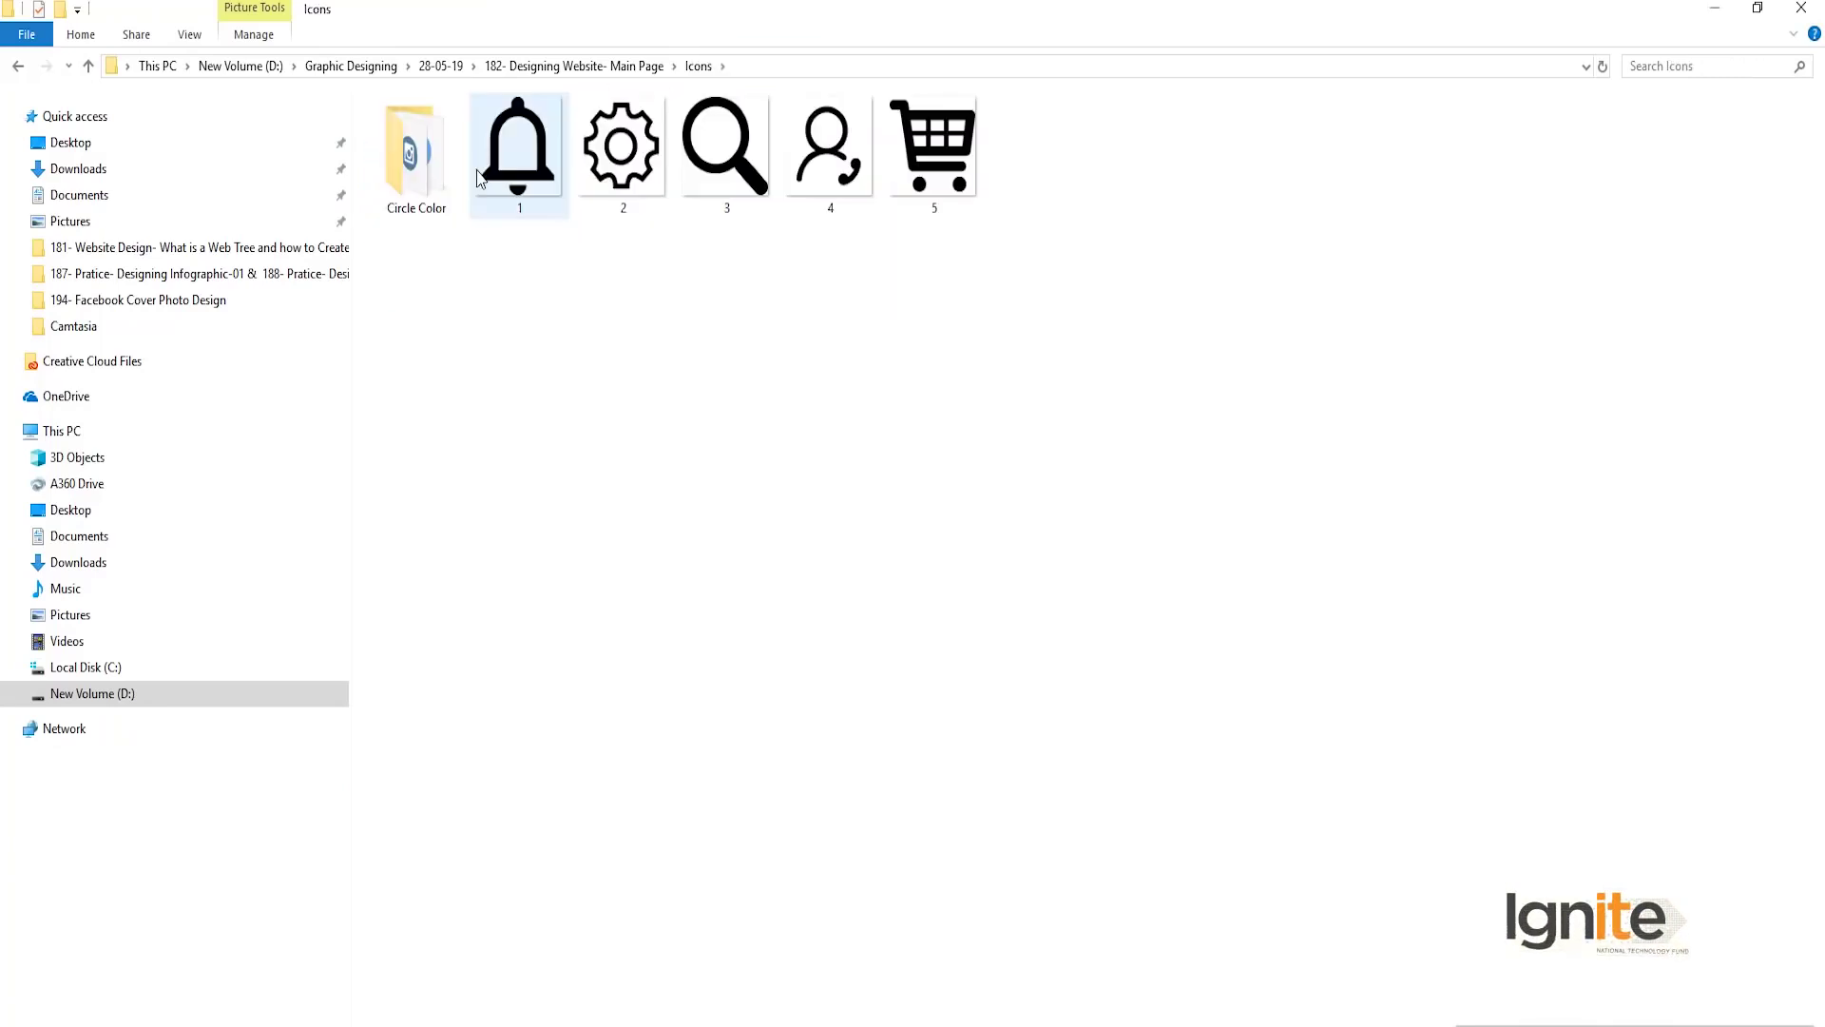
{"action": "double_click", "coordinate": [447, 176]}
{"action": "left_click_drag", "start_coordinate": [403, 241], "coordinate": [665, 104]}
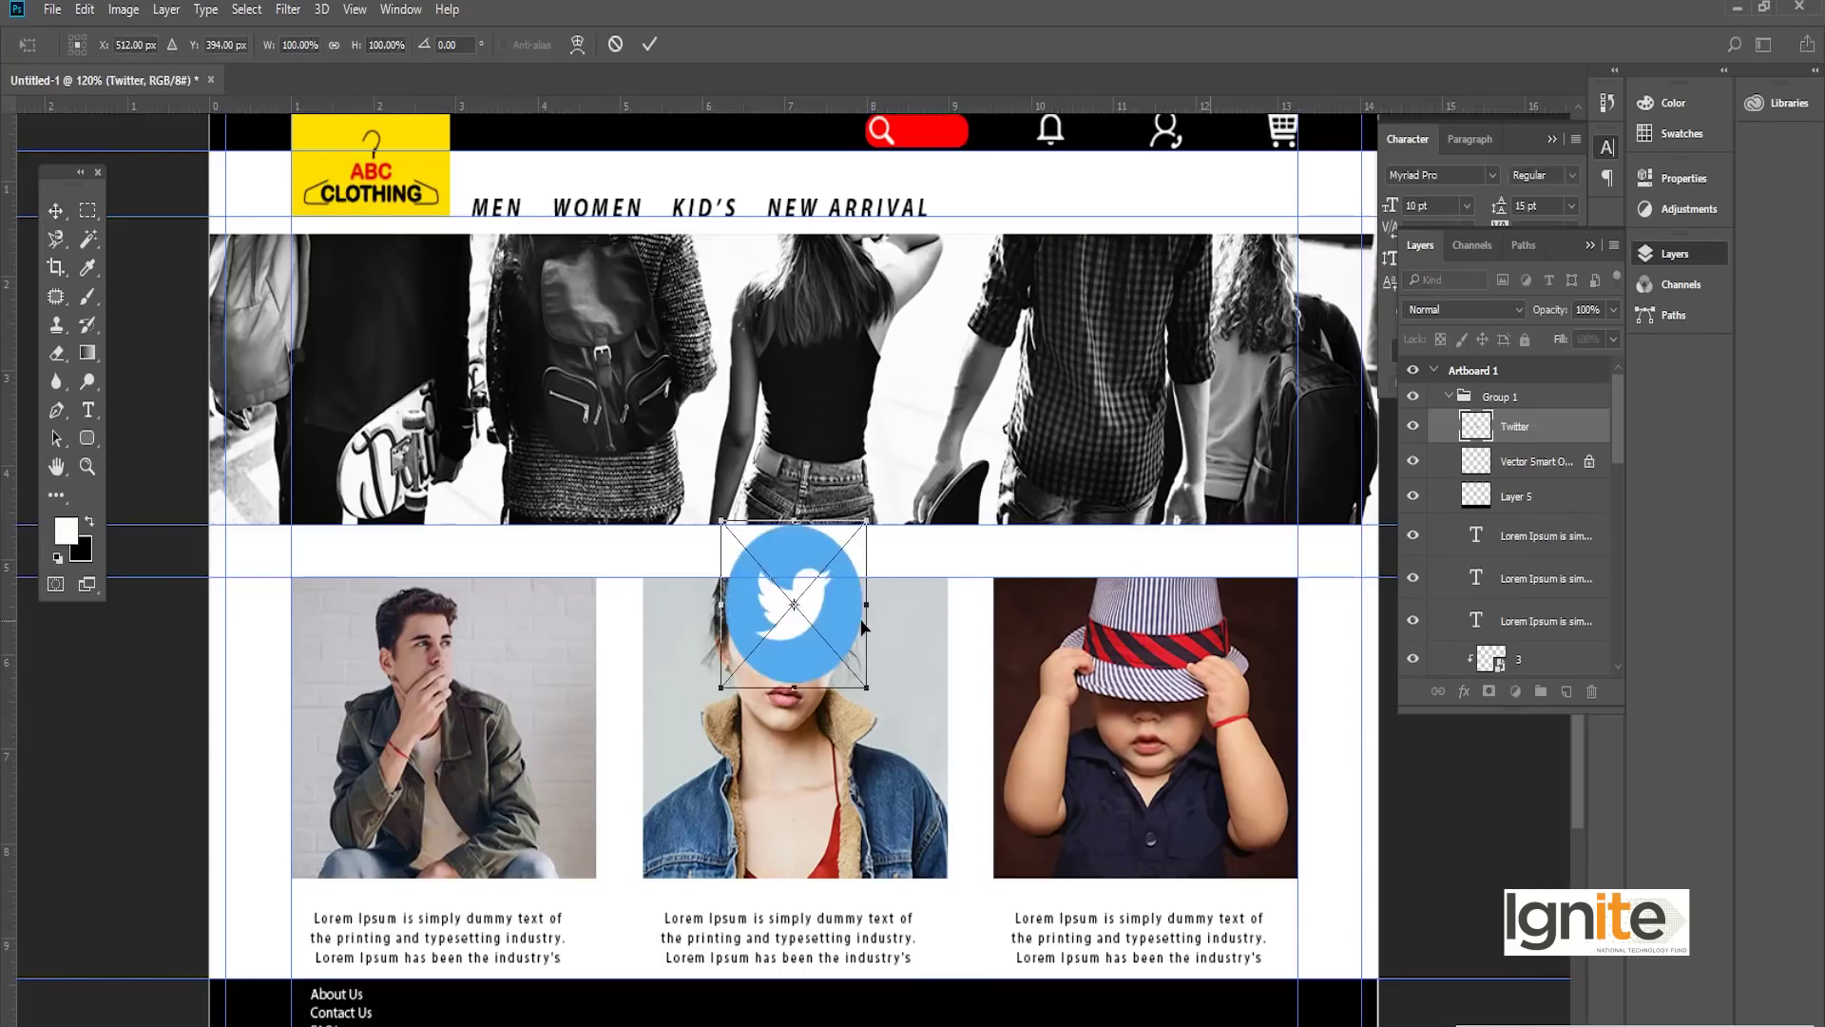
{"action": "key", "text": "Return"}
{"action": "key", "text": "Return"}
{"action": "key", "text": "Return"}
Step: Spread the stacked icons into a row over the middle photo, with Twitter first, Facebook second and Instagram third
{"action": "key", "text": "z"}
{"action": "left_click", "coordinate": [989, 725]}
{"action": "key", "text": "v"}
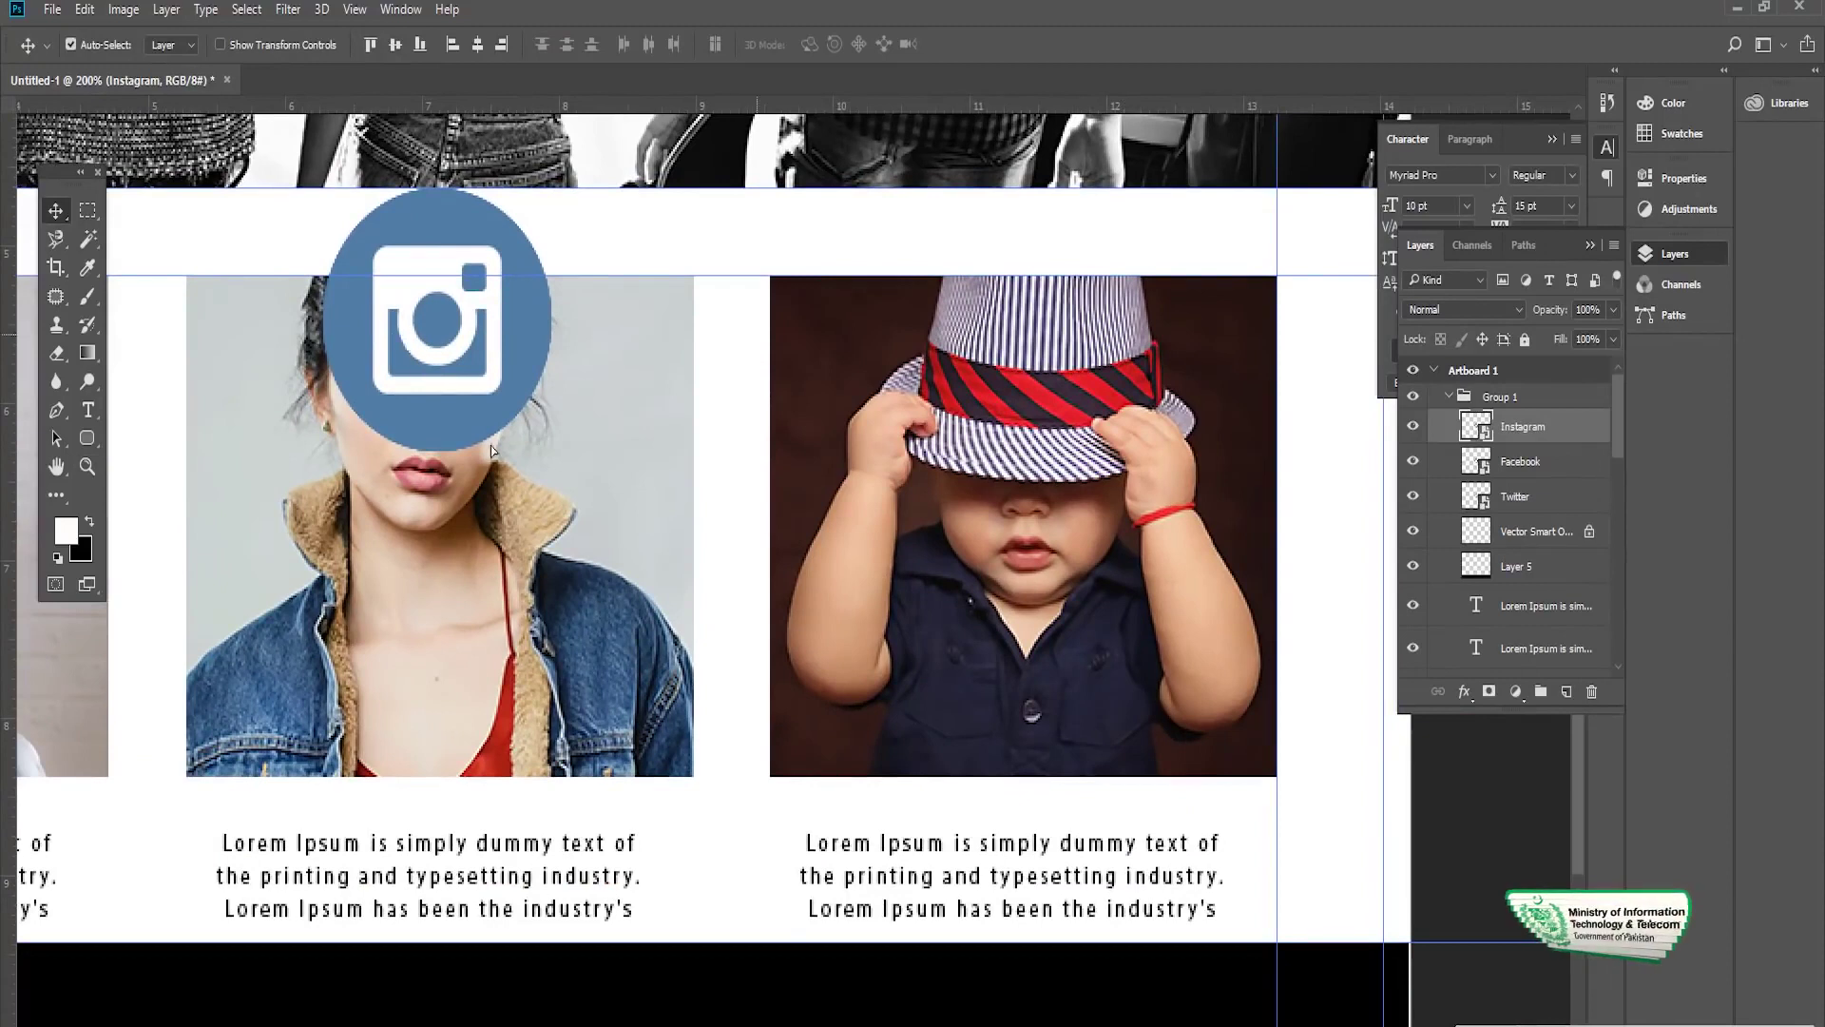
{"action": "left_click_drag", "start_coordinate": [491, 451], "coordinate": [844, 859]}
{"action": "left_click_drag", "start_coordinate": [456, 380], "coordinate": [524, 767]}
{"action": "left_click_drag", "start_coordinate": [385, 413], "coordinate": [179, 830]}
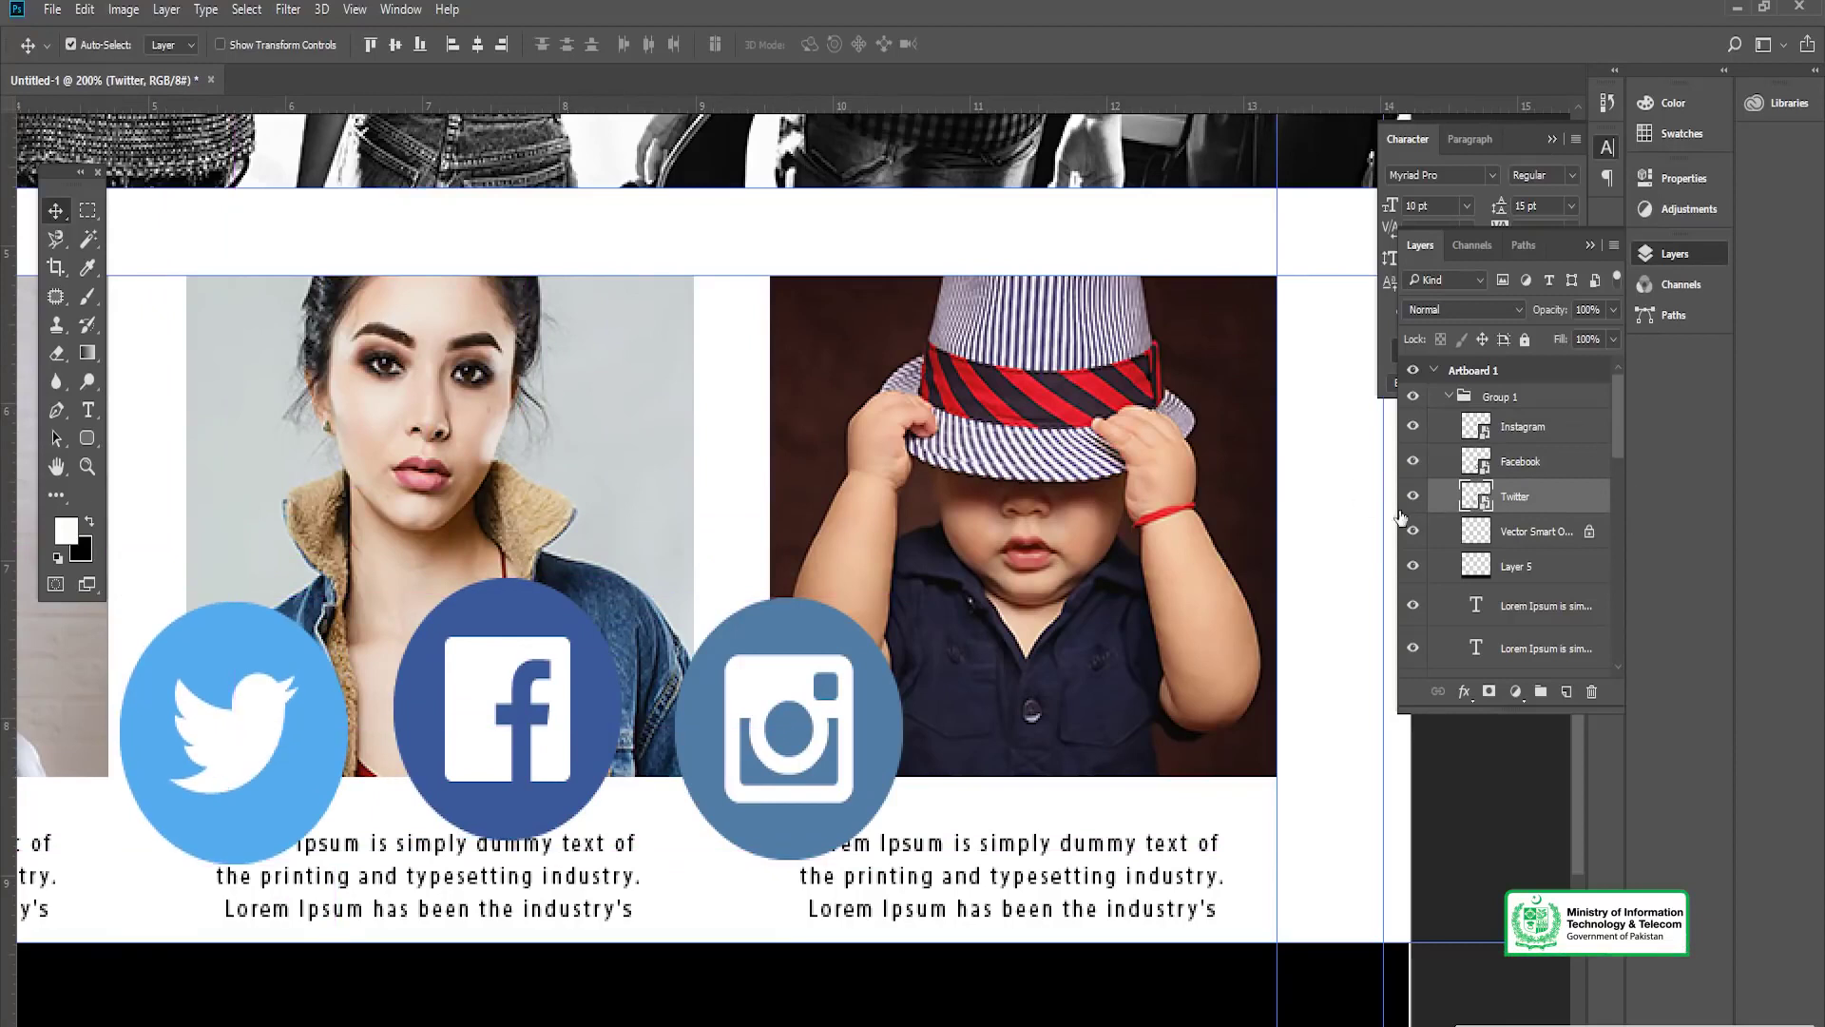
Step: Scale the Twitter, Facebook and Instagram icons down together to about 23% with Free Transform
{"action": "left_click", "coordinate": [1521, 426], "text": "shift"}
{"action": "key", "text": "ctrl+t"}
{"action": "left_click_drag", "start_coordinate": [904, 599], "coordinate": [527, 573]}
{"action": "key", "text": "Return"}
{"action": "left_click", "coordinate": [526, 576], "text": "ctrl"}
{"action": "left_click_drag", "start_coordinate": [633, 591], "coordinate": [585, 417]}
Step: Move the Instagram icon onto the black footer below the third photo's caption and scale it down further
{"action": "left_click_drag", "start_coordinate": [409, 420], "coordinate": [1141, 950]}
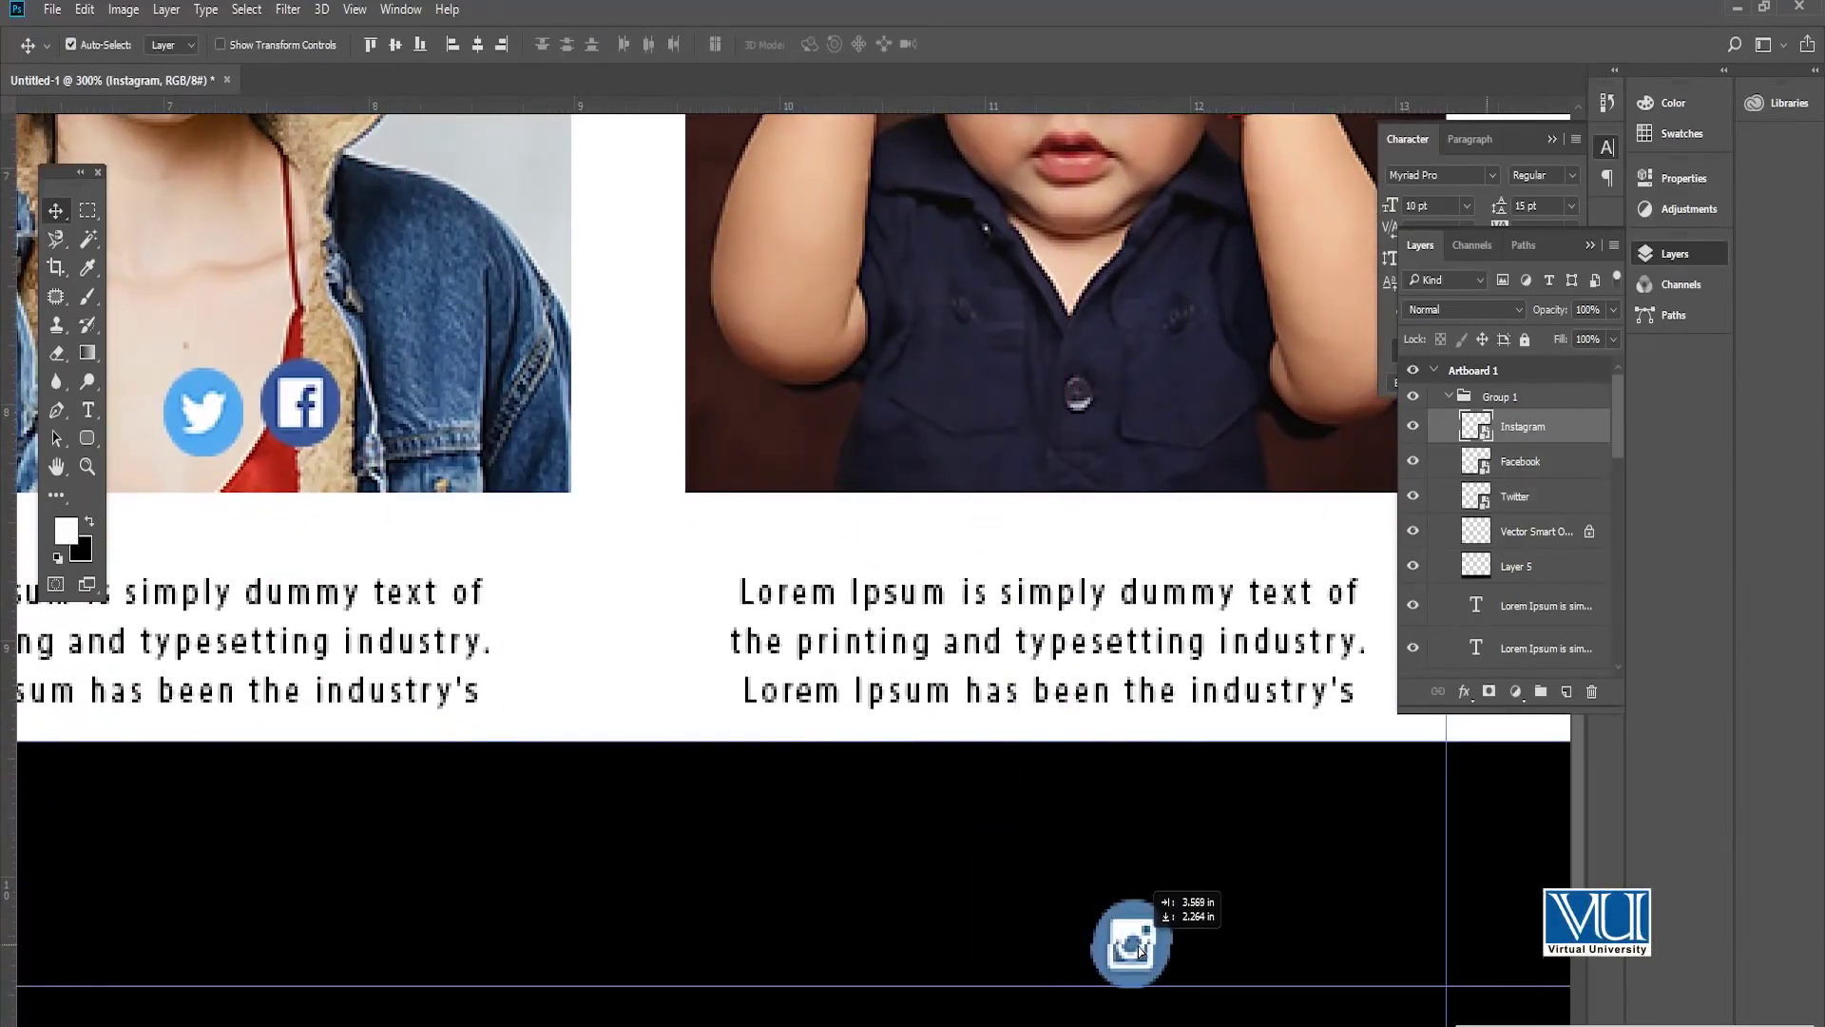
{"action": "key", "text": "ctrl+t"}
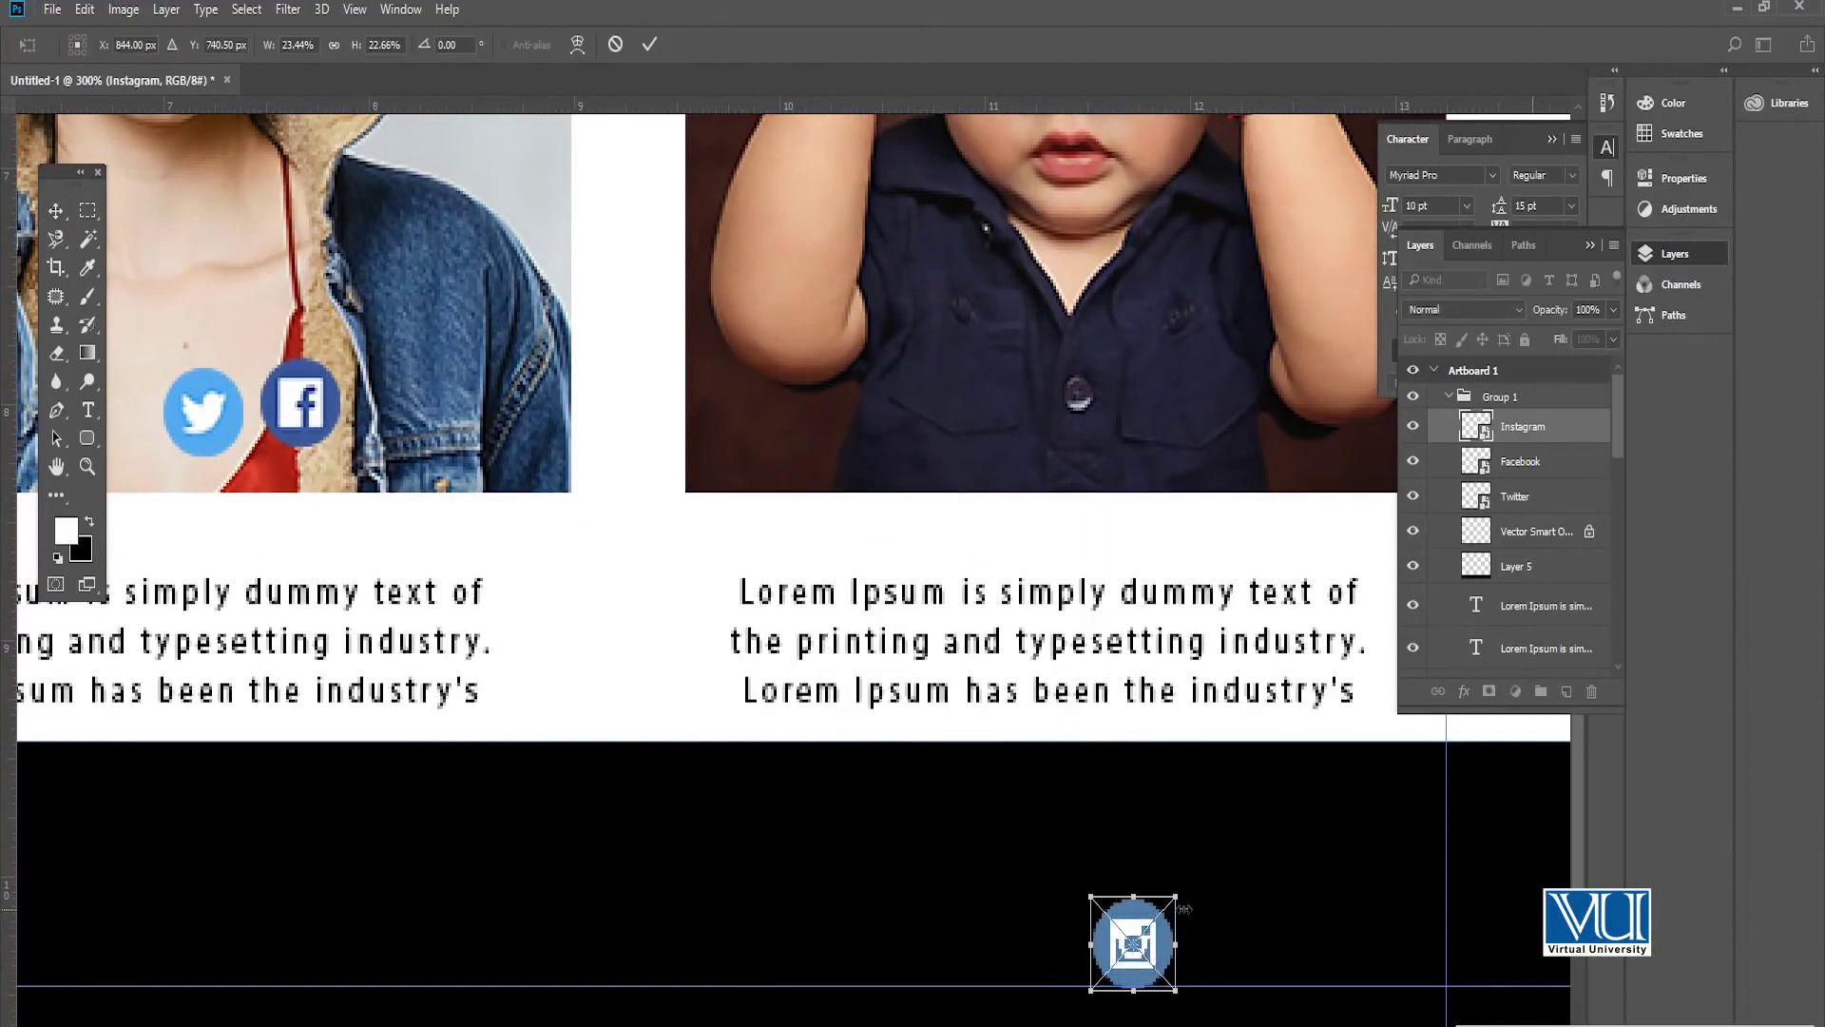
{"action": "left_click_drag", "start_coordinate": [1178, 895], "coordinate": [1161, 918]}
{"action": "key", "text": "Return"}
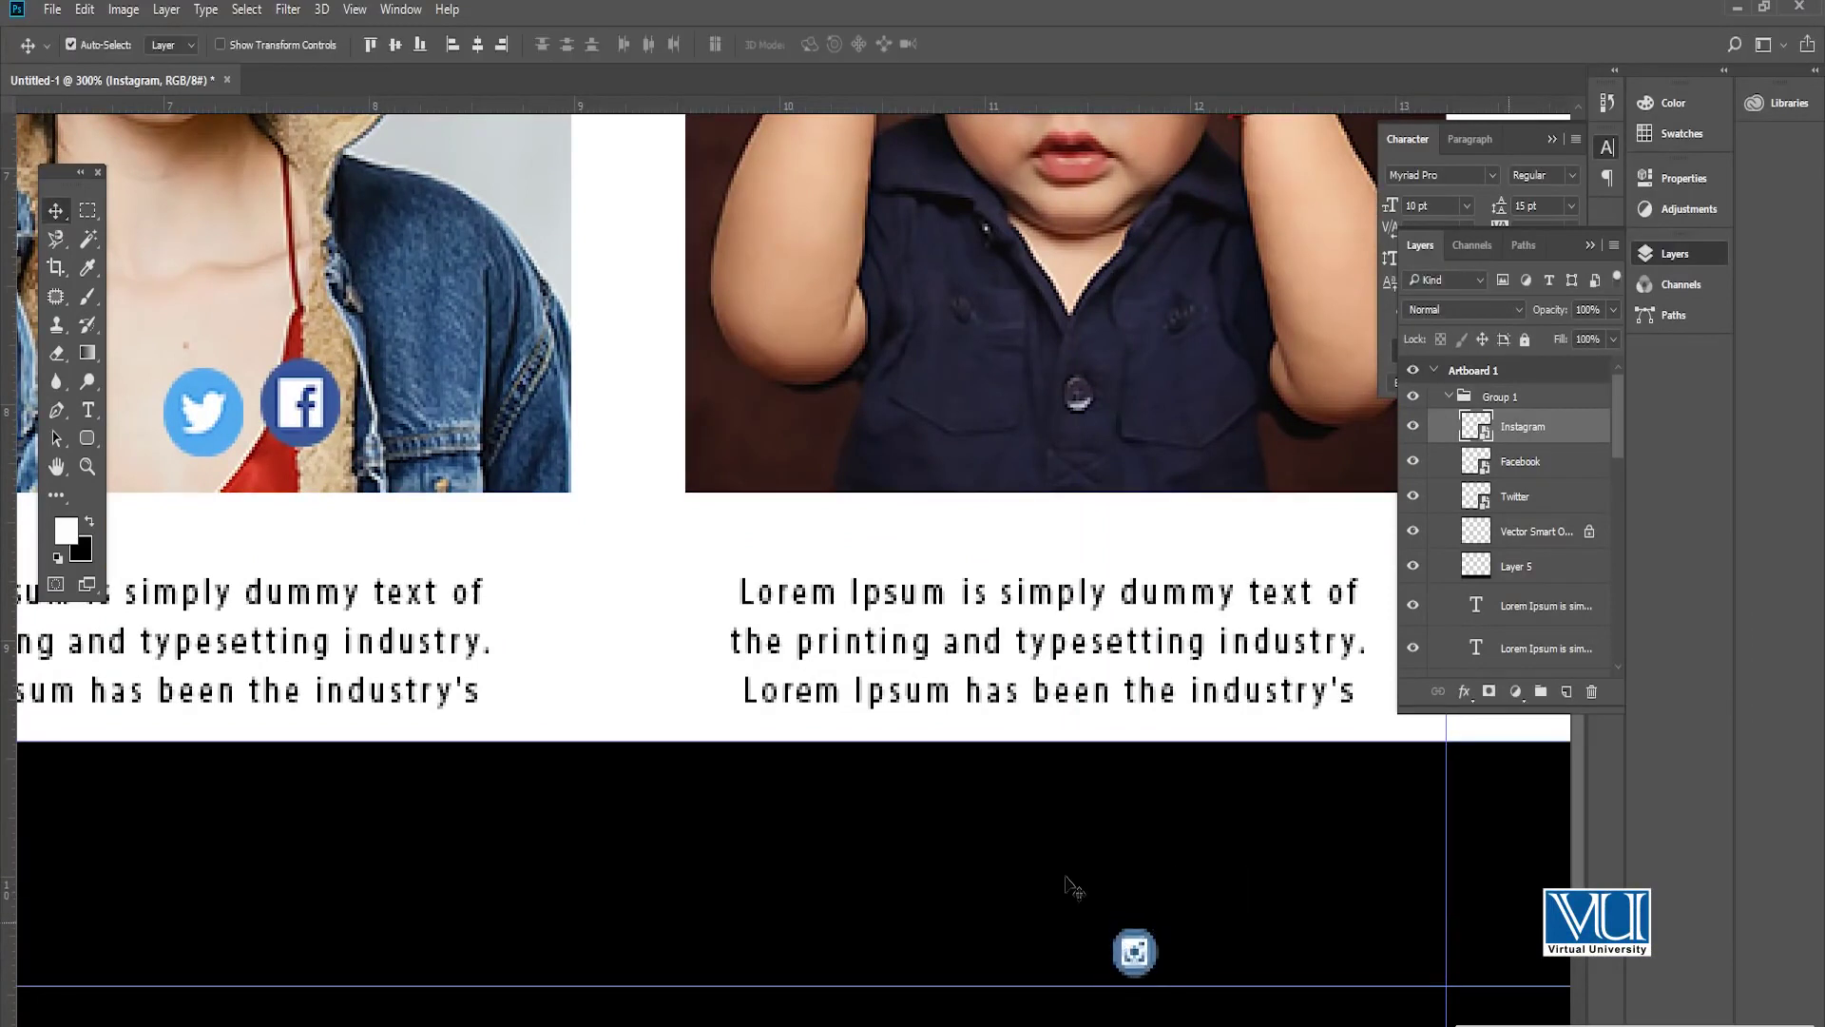
Step: Move the Twitter icon onto the footer above the Instagram icon and scale it down to match
{"action": "left_click", "coordinate": [228, 419]}
{"action": "left_click_drag", "start_coordinate": [266, 421], "coordinate": [1171, 829]}
{"action": "key", "text": "ctrl+t"}
{"action": "key", "text": "Return"}
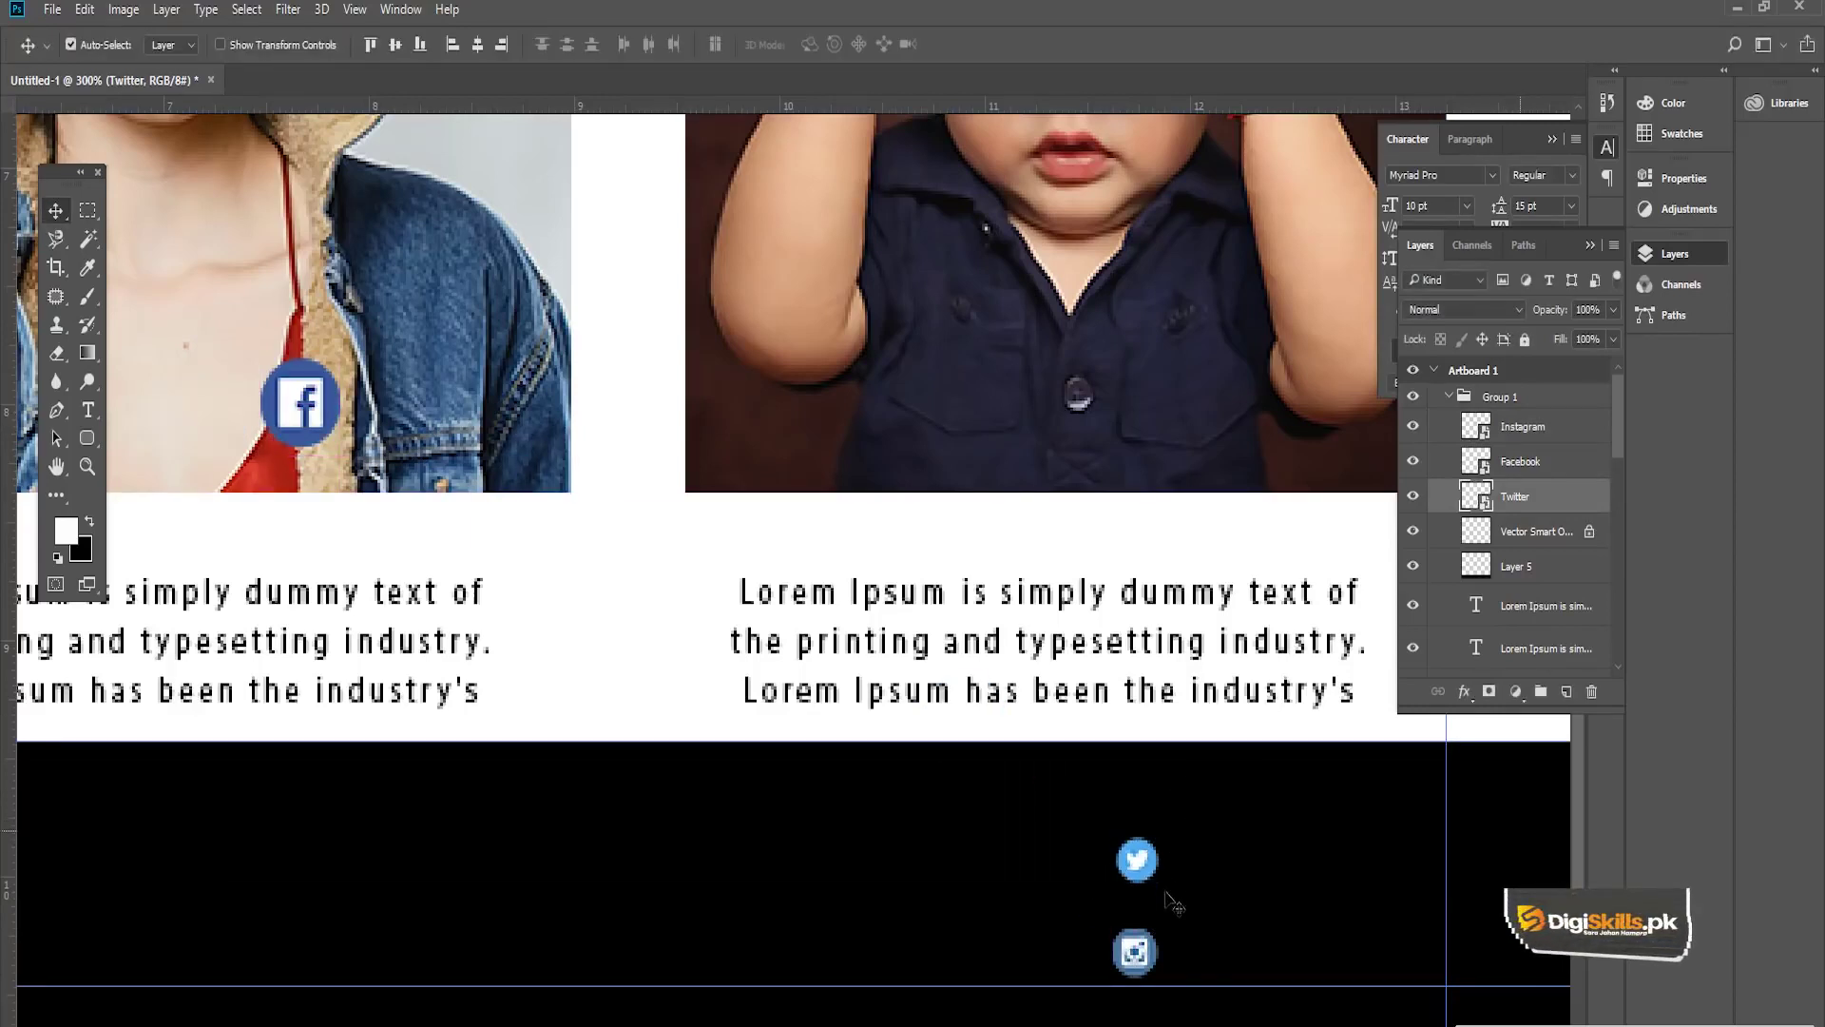
Step: Move the Facebook icon to the footer, scale it to about 12.5% and lay it over the Instagram icon
{"action": "scroll", "coordinate": [1165, 911], "scroll_direction": "up", "scroll_amount": 1}
{"action": "left_click_drag", "start_coordinate": [420, 505], "coordinate": [518, 505]}
{"action": "left_click_drag", "start_coordinate": [133, 231], "coordinate": [1188, 832]}
{"action": "key", "text": "ctrl+t"}
{"action": "left_click_drag", "start_coordinate": [1141, 713], "coordinate": [1224, 1017]}
{"action": "key", "text": "Return"}
{"action": "scroll", "coordinate": [1211, 813], "scroll_direction": "up", "scroll_amount": 1}
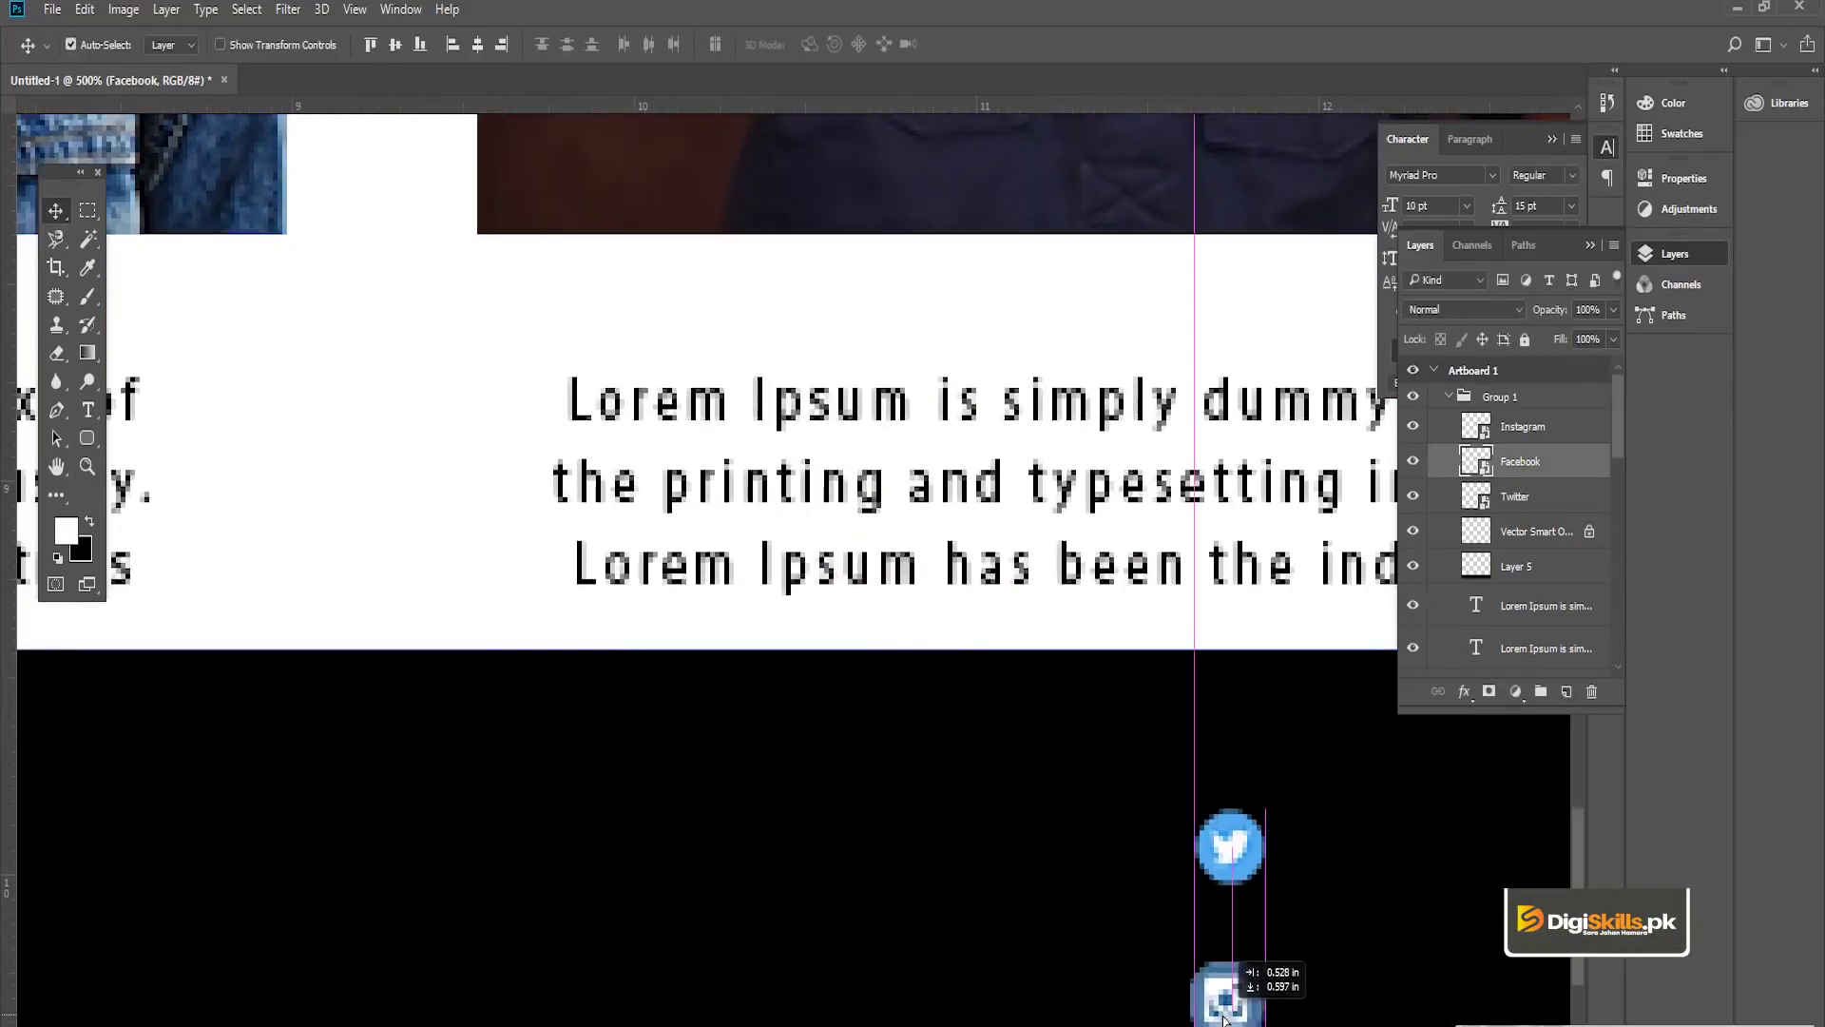
Step: Check the Facebook icon's size with Free Transform and move the icon above Twitter to head the footer's icon column
{"action": "key", "text": "ctrl+t"}
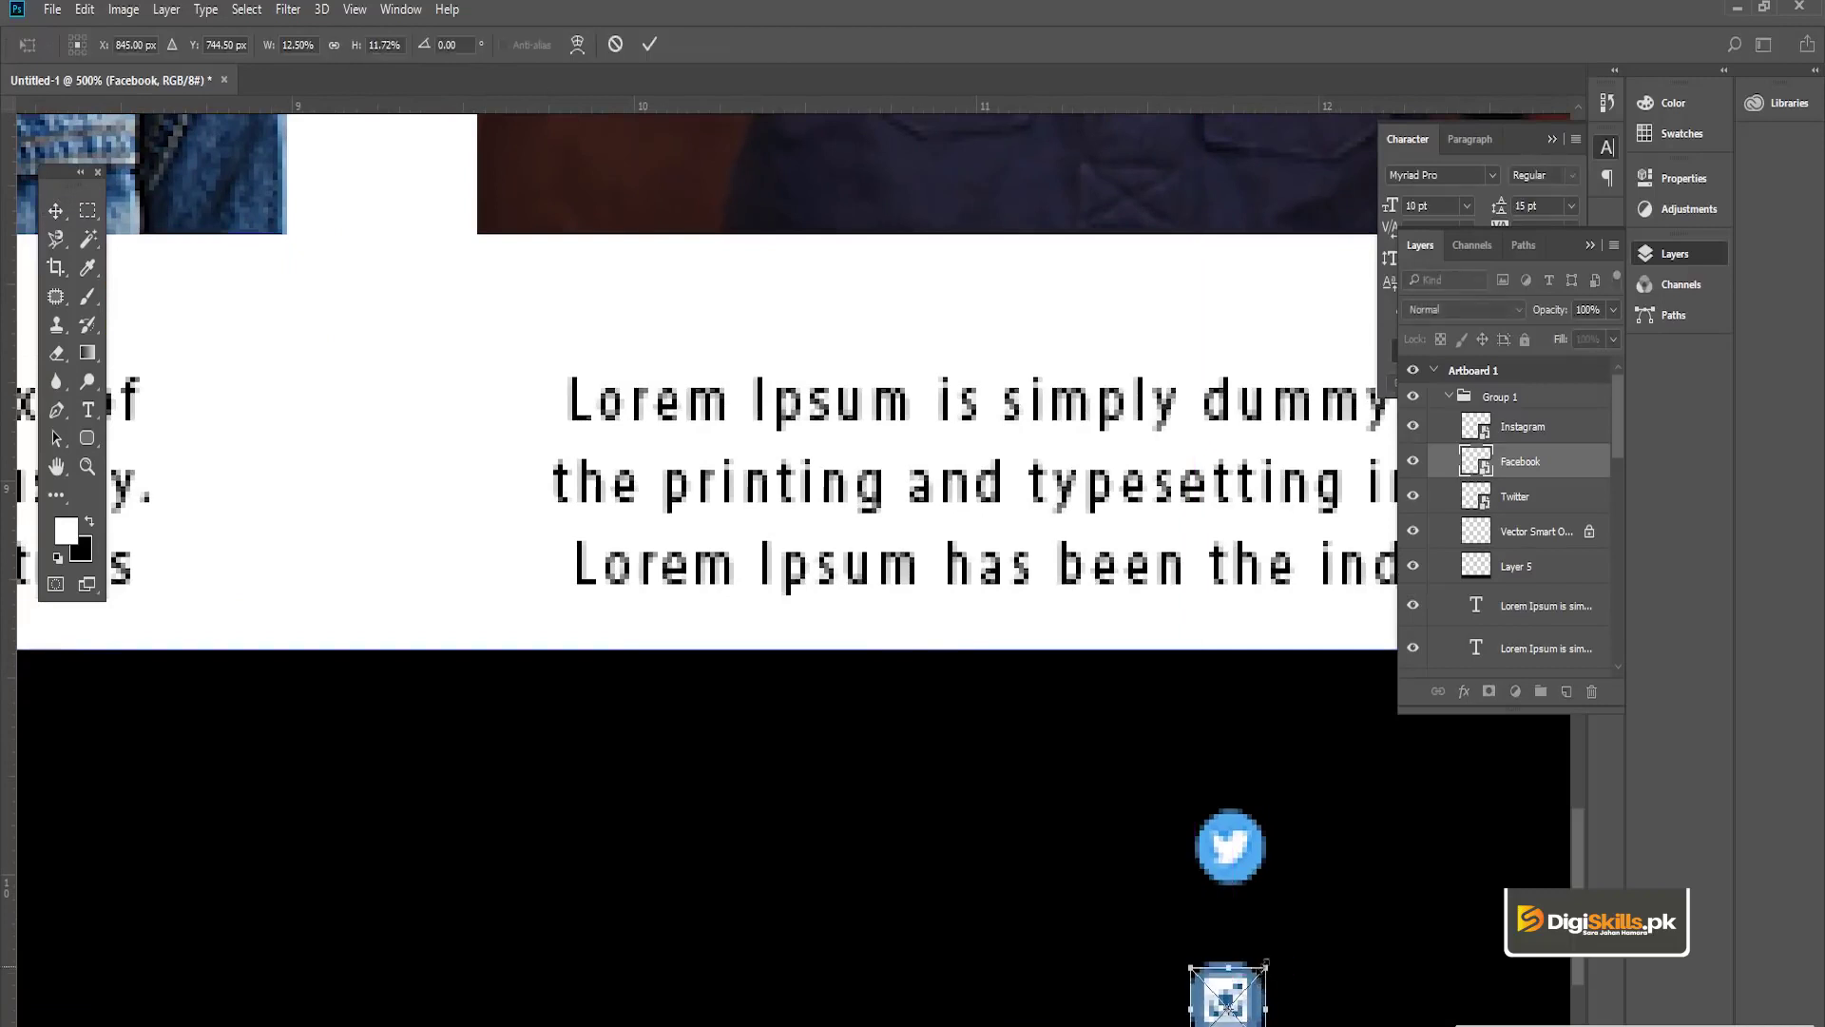
{"action": "left_click_drag", "start_coordinate": [1267, 964], "coordinate": [1254, 844]}
{"action": "key", "text": "Return"}
{"action": "key", "text": "ctrl+z"}
{"action": "left_click_drag", "start_coordinate": [1233, 993], "coordinate": [1236, 765]}
Step: Resize the Twitter icon to about 0.222 × 0.208 in and space Twitter and Instagram evenly below the Facebook icon
{"action": "left_click_drag", "start_coordinate": [1241, 838], "coordinate": [1242, 874]}
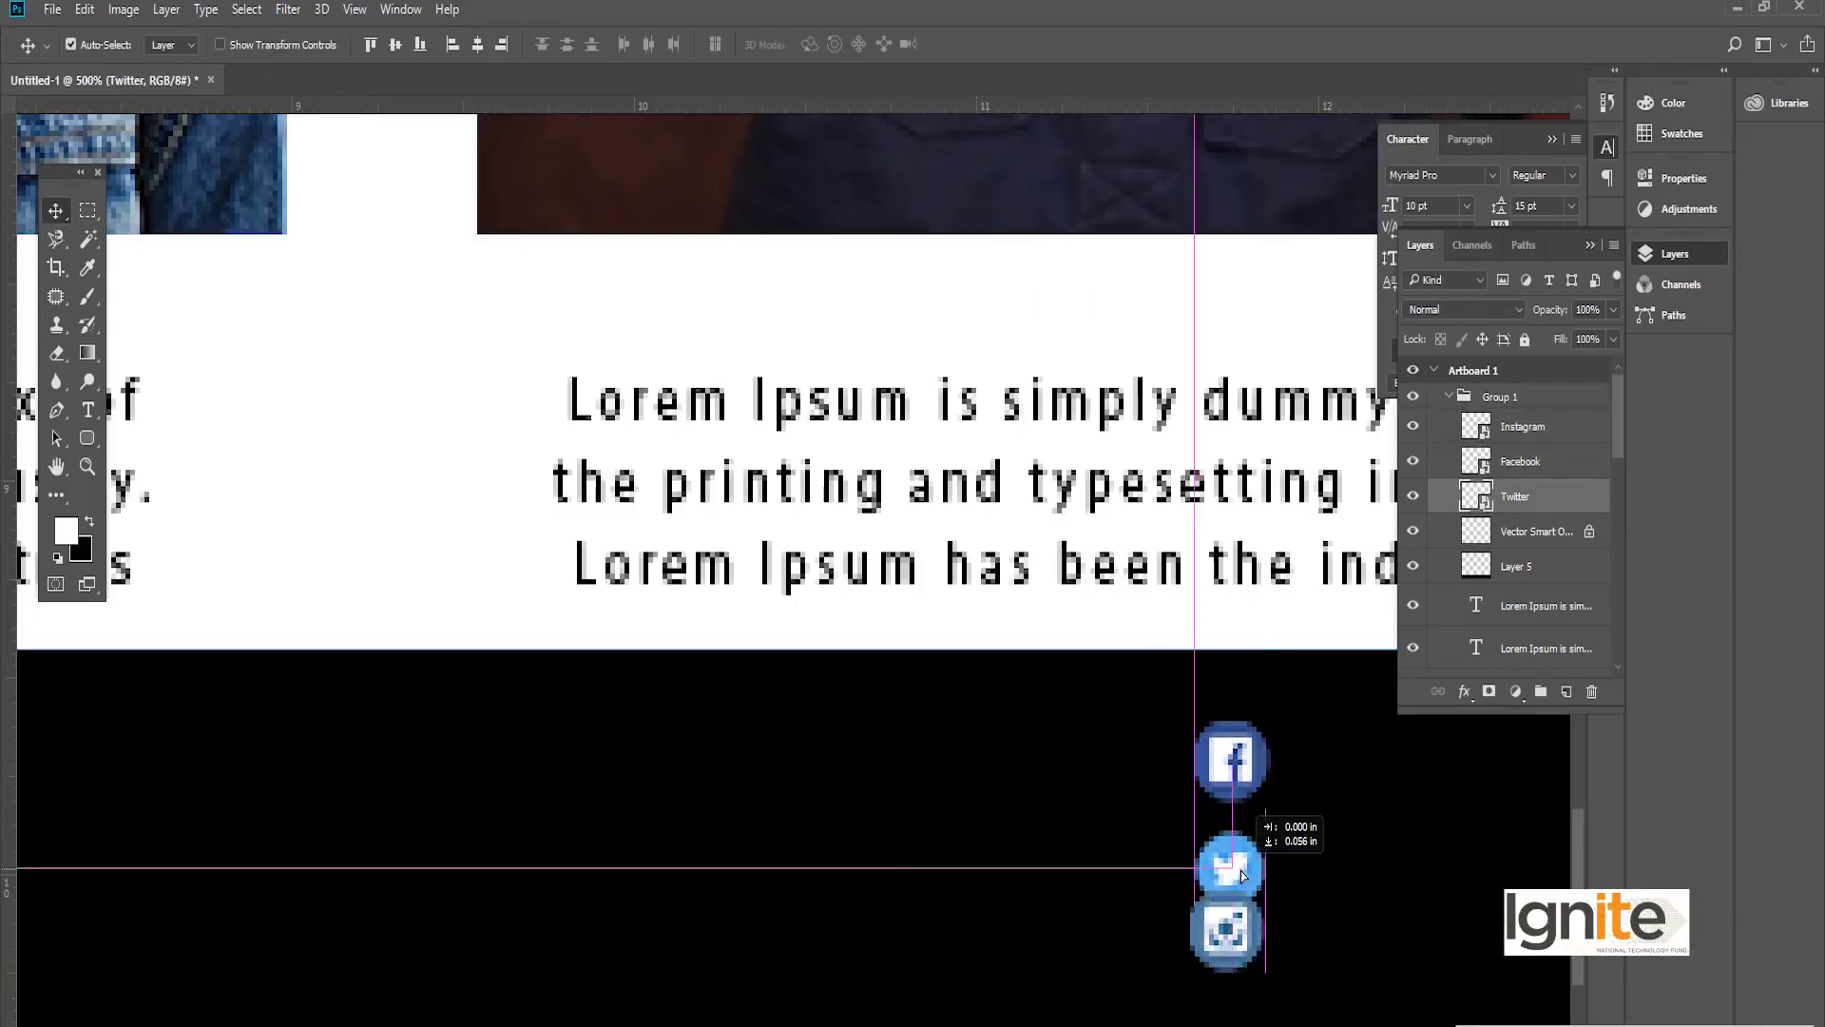
{"action": "key", "text": "ctrl+t"}
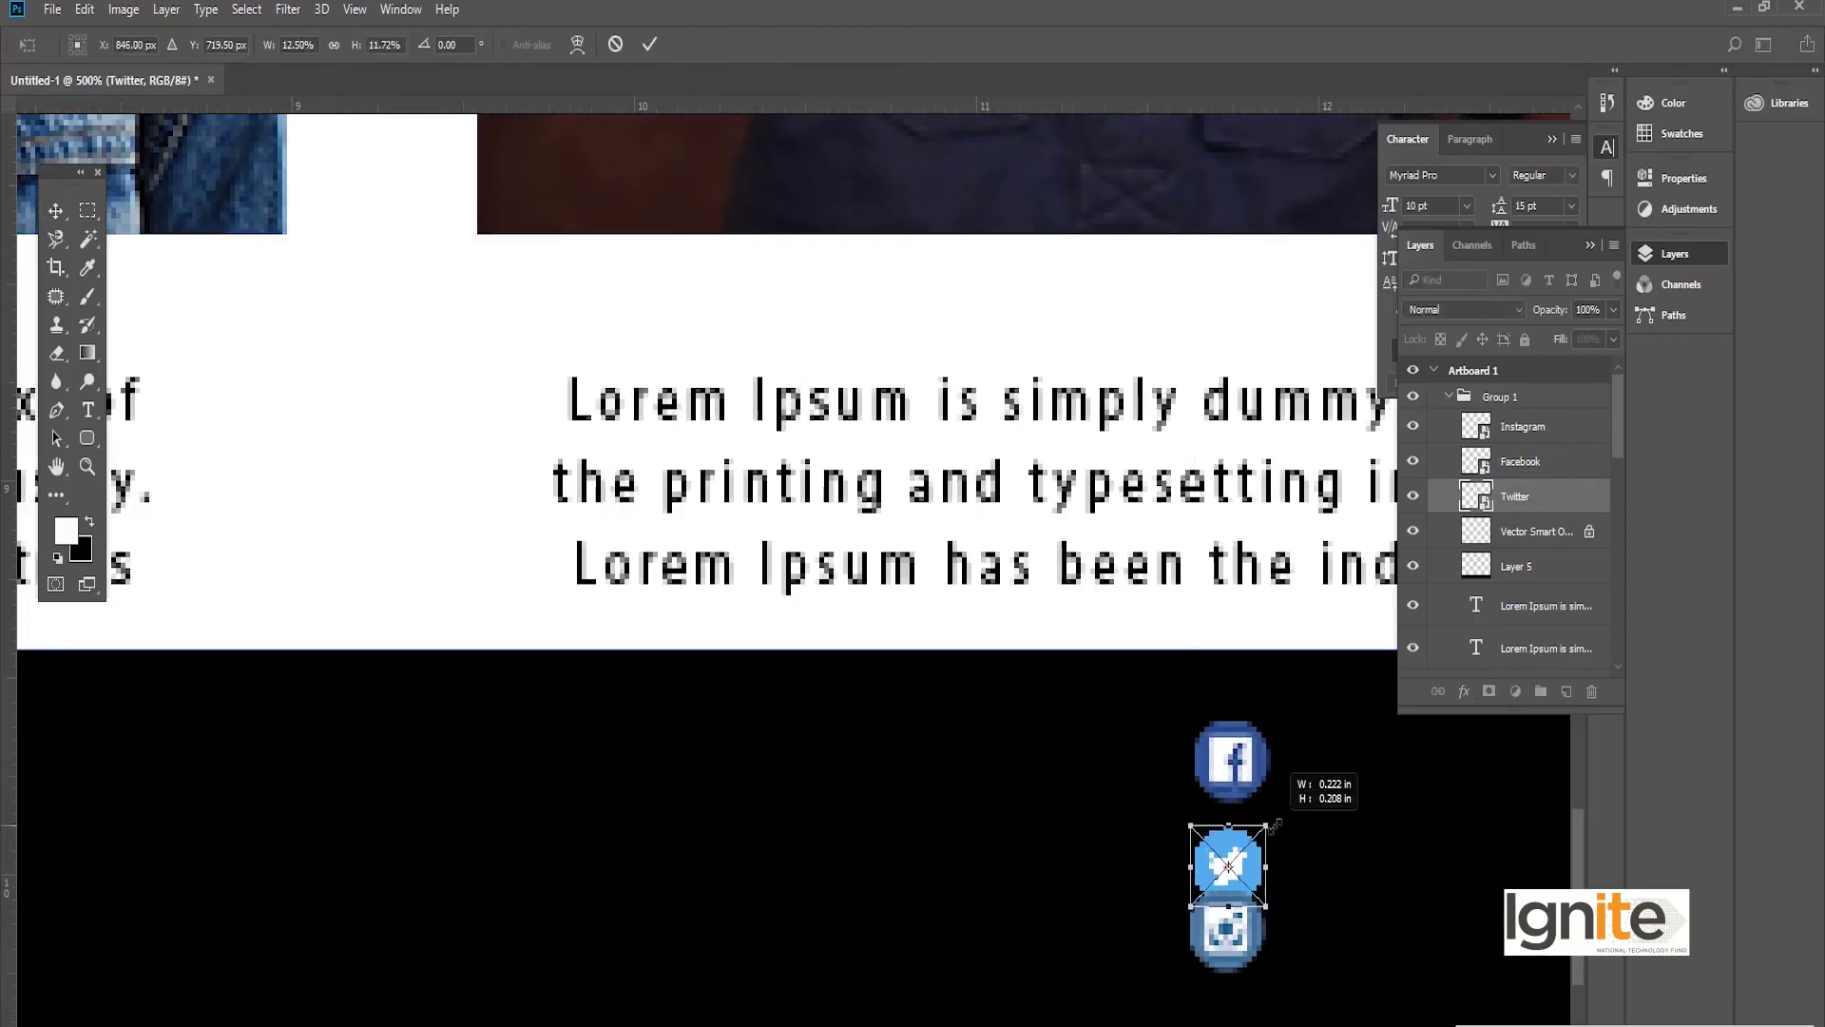
{"action": "key", "text": "Return"}
{"action": "left_click_drag", "start_coordinate": [1233, 948], "coordinate": [1237, 991]}
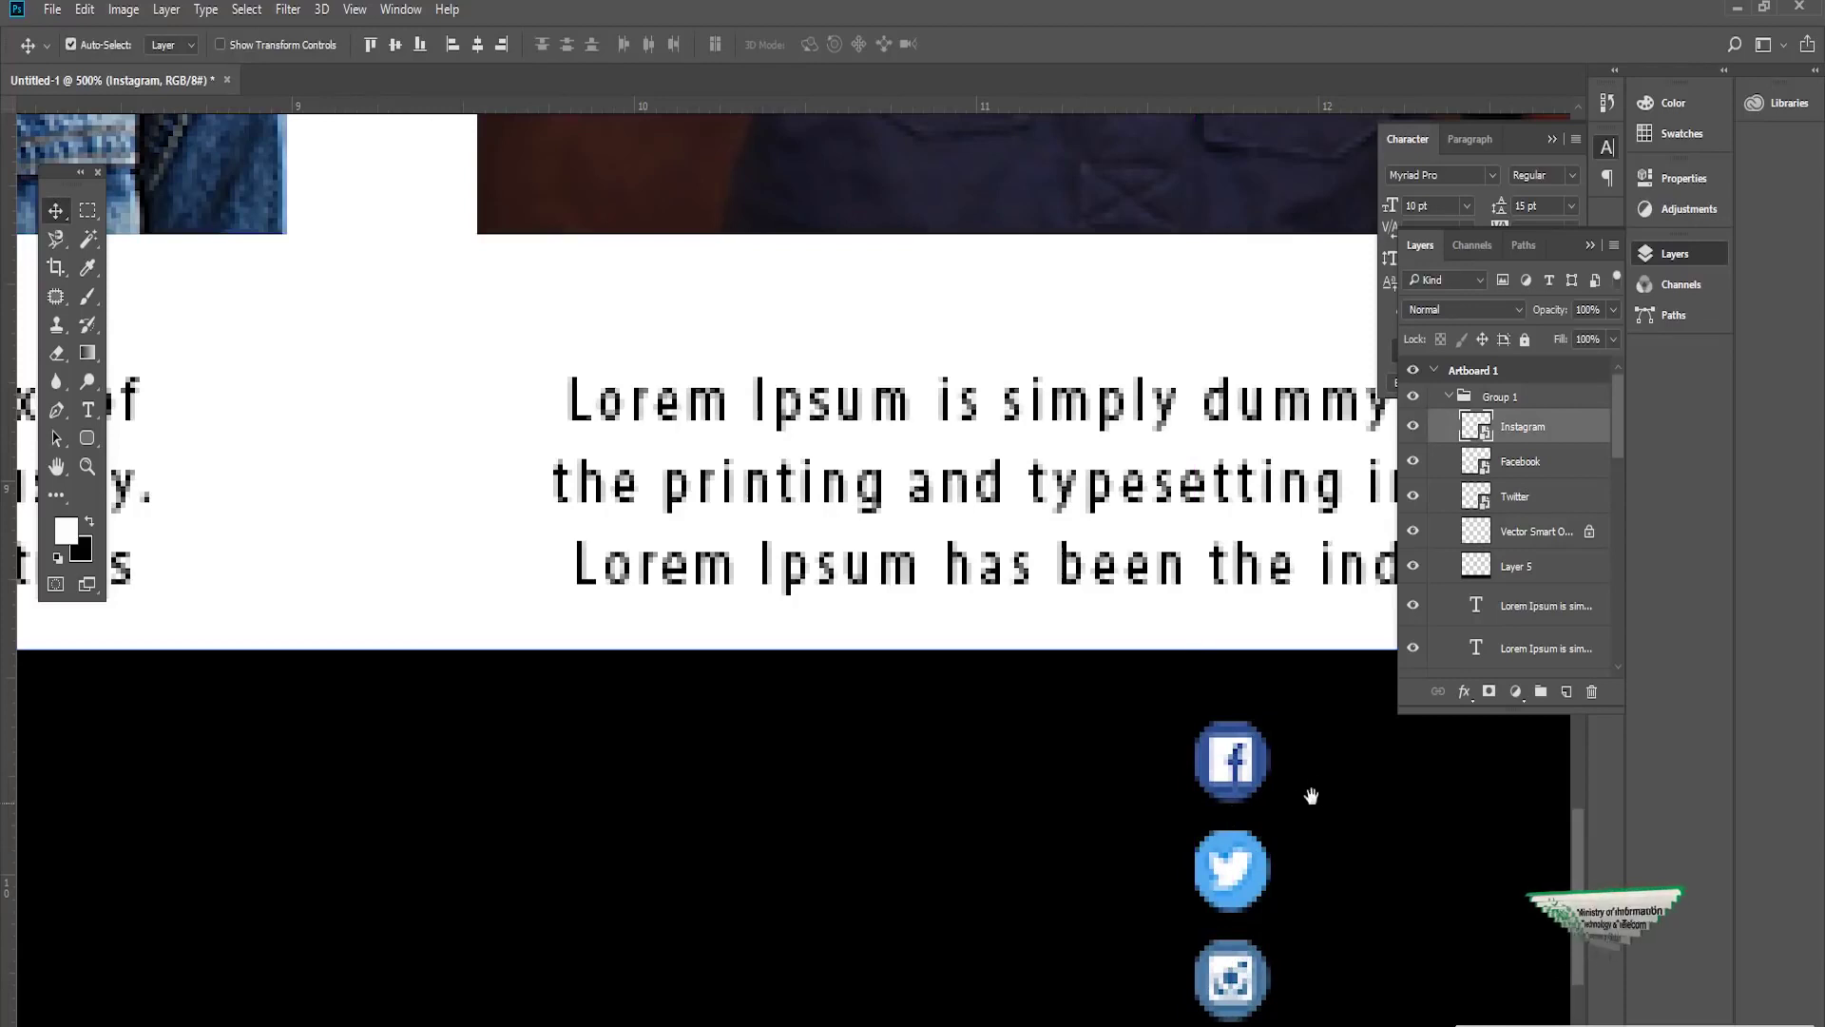
Step: Add the white 10 pt Myriad Pro text "/ABCCLOTHES" on the footer and align it beside the Facebook icon
{"action": "left_click_drag", "start_coordinate": [1312, 795], "coordinate": [1191, 794]}
{"action": "key", "text": "t"}
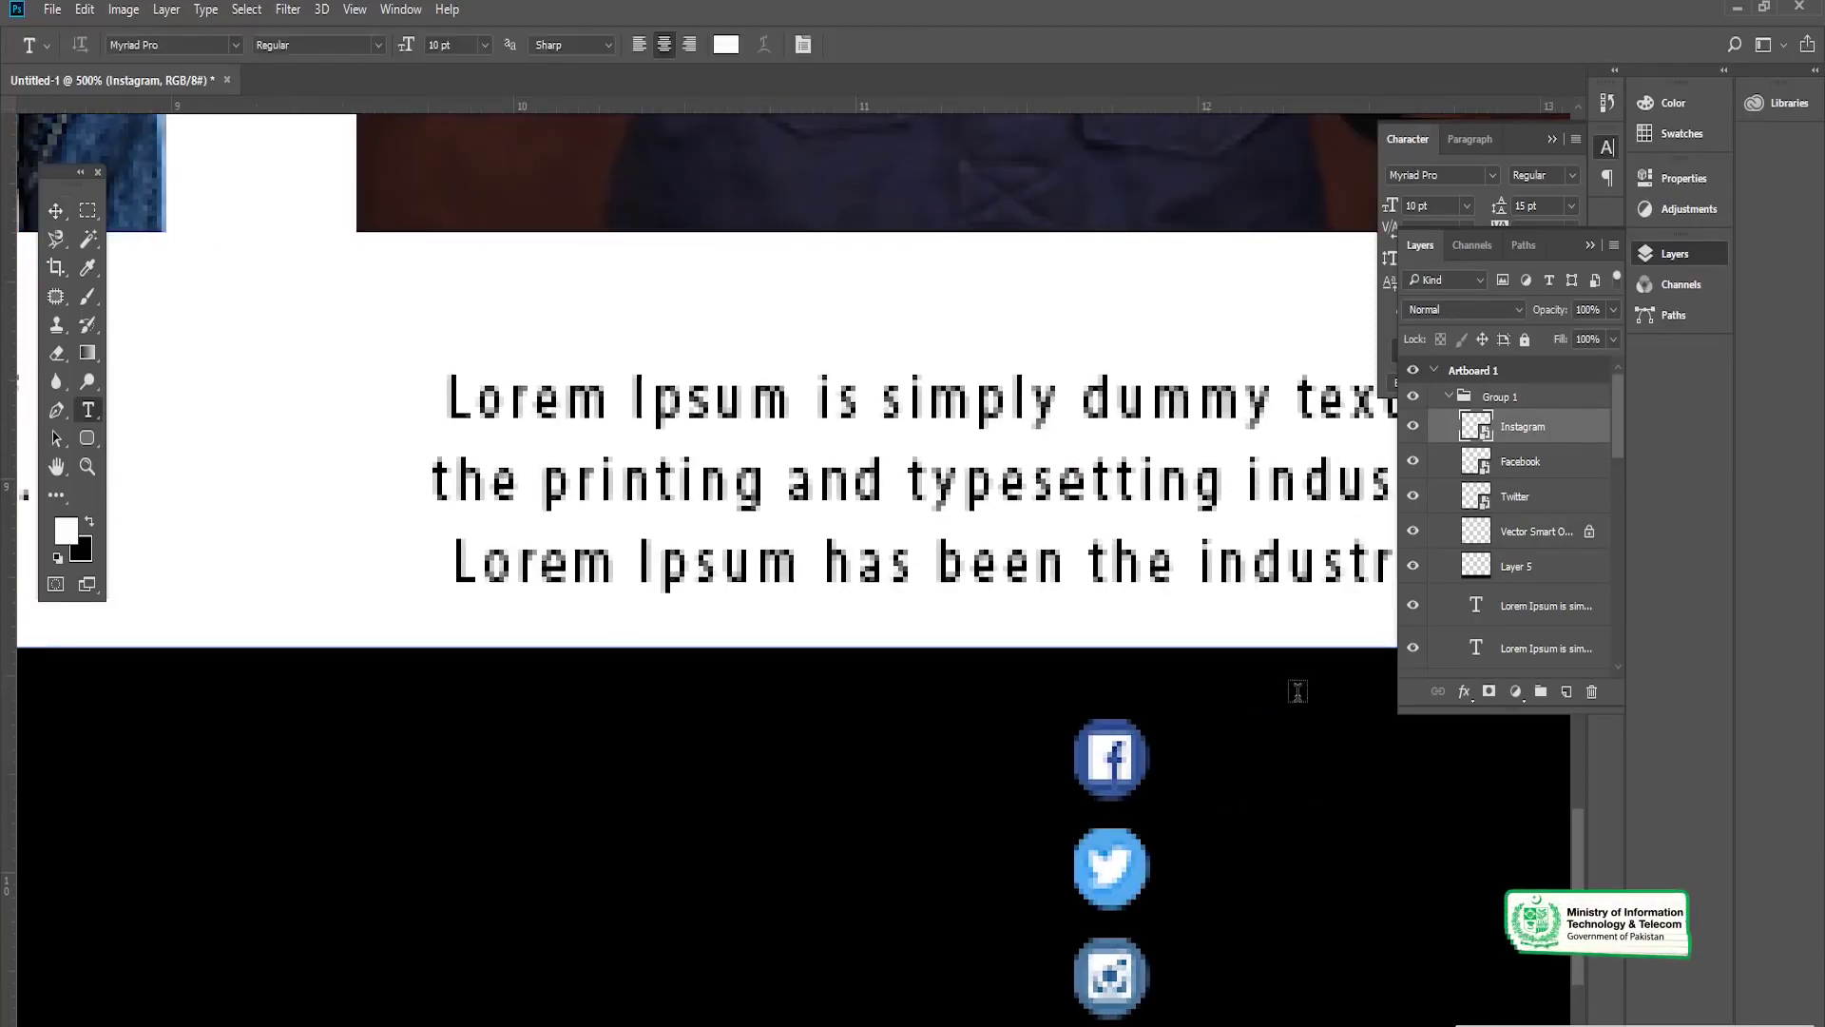
{"action": "left_click", "coordinate": [1255, 735]}
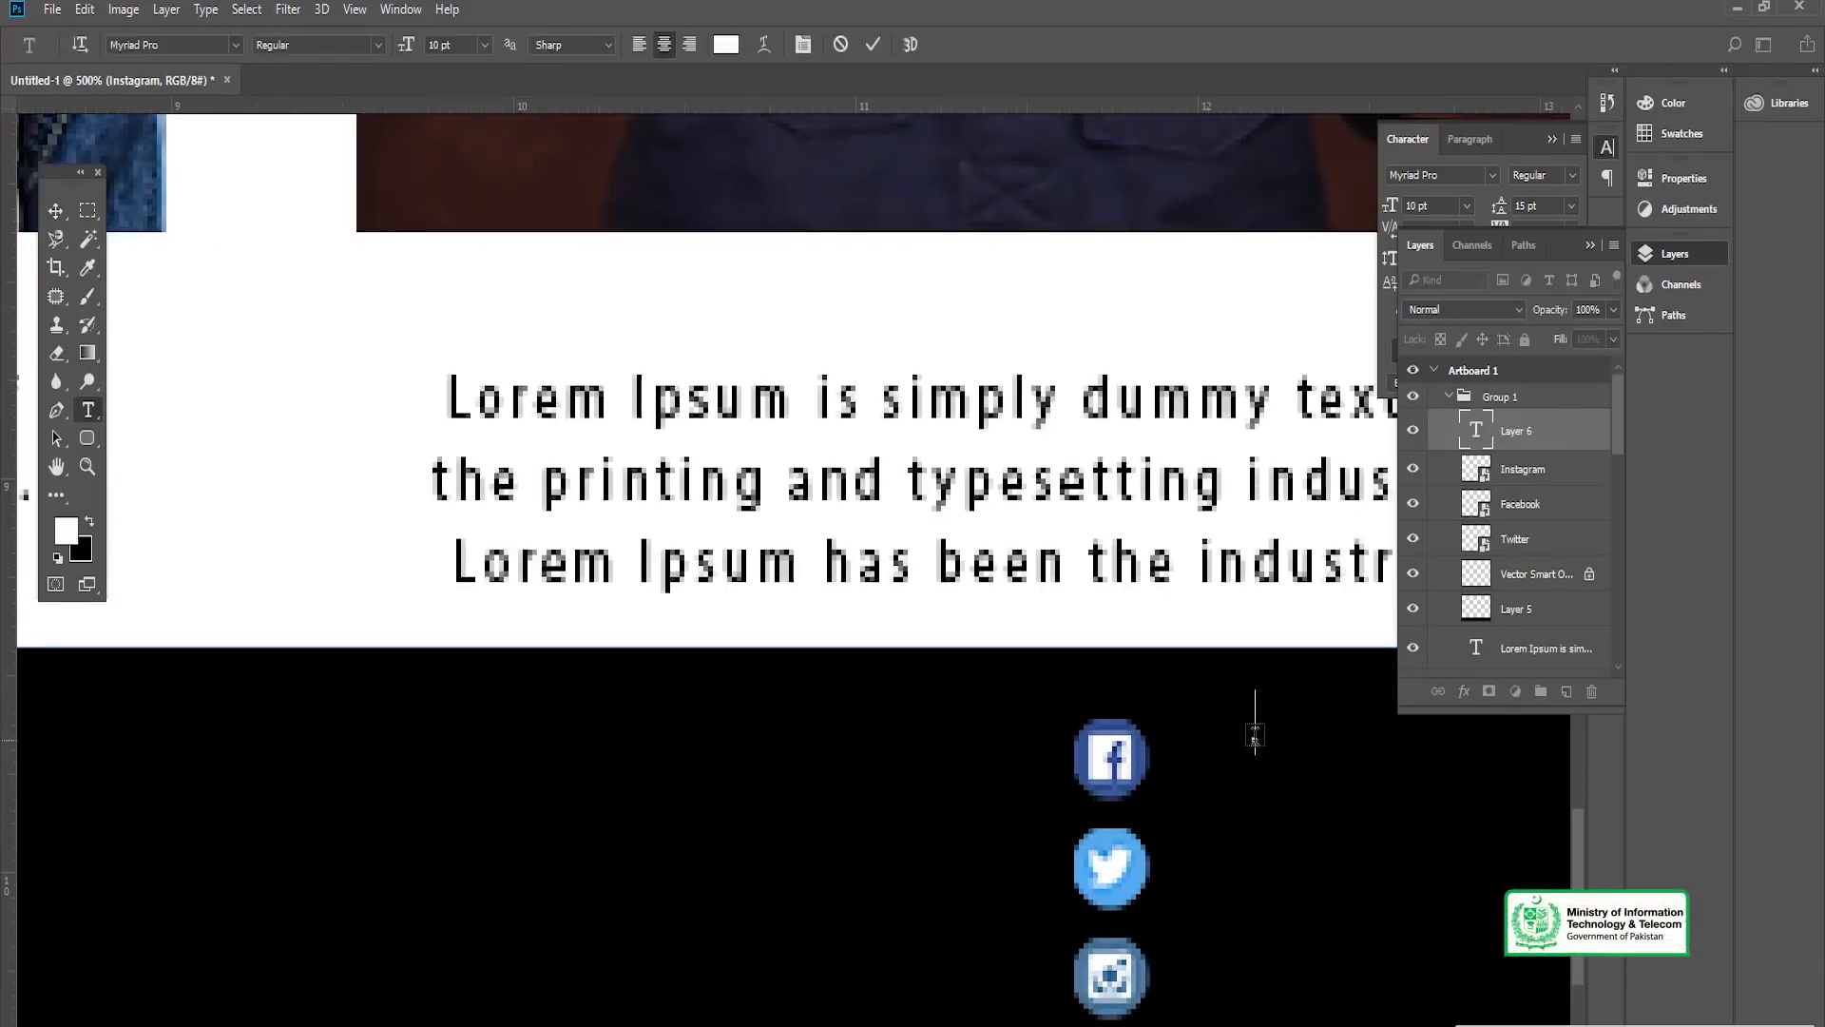
{"action": "type", "text": "/ABCCLOTHES"}
{"action": "left_click_drag", "start_coordinate": [1227, 711], "coordinate": [976, 752]}
{"action": "left_click_drag", "start_coordinate": [976, 751], "coordinate": [1100, 789]}
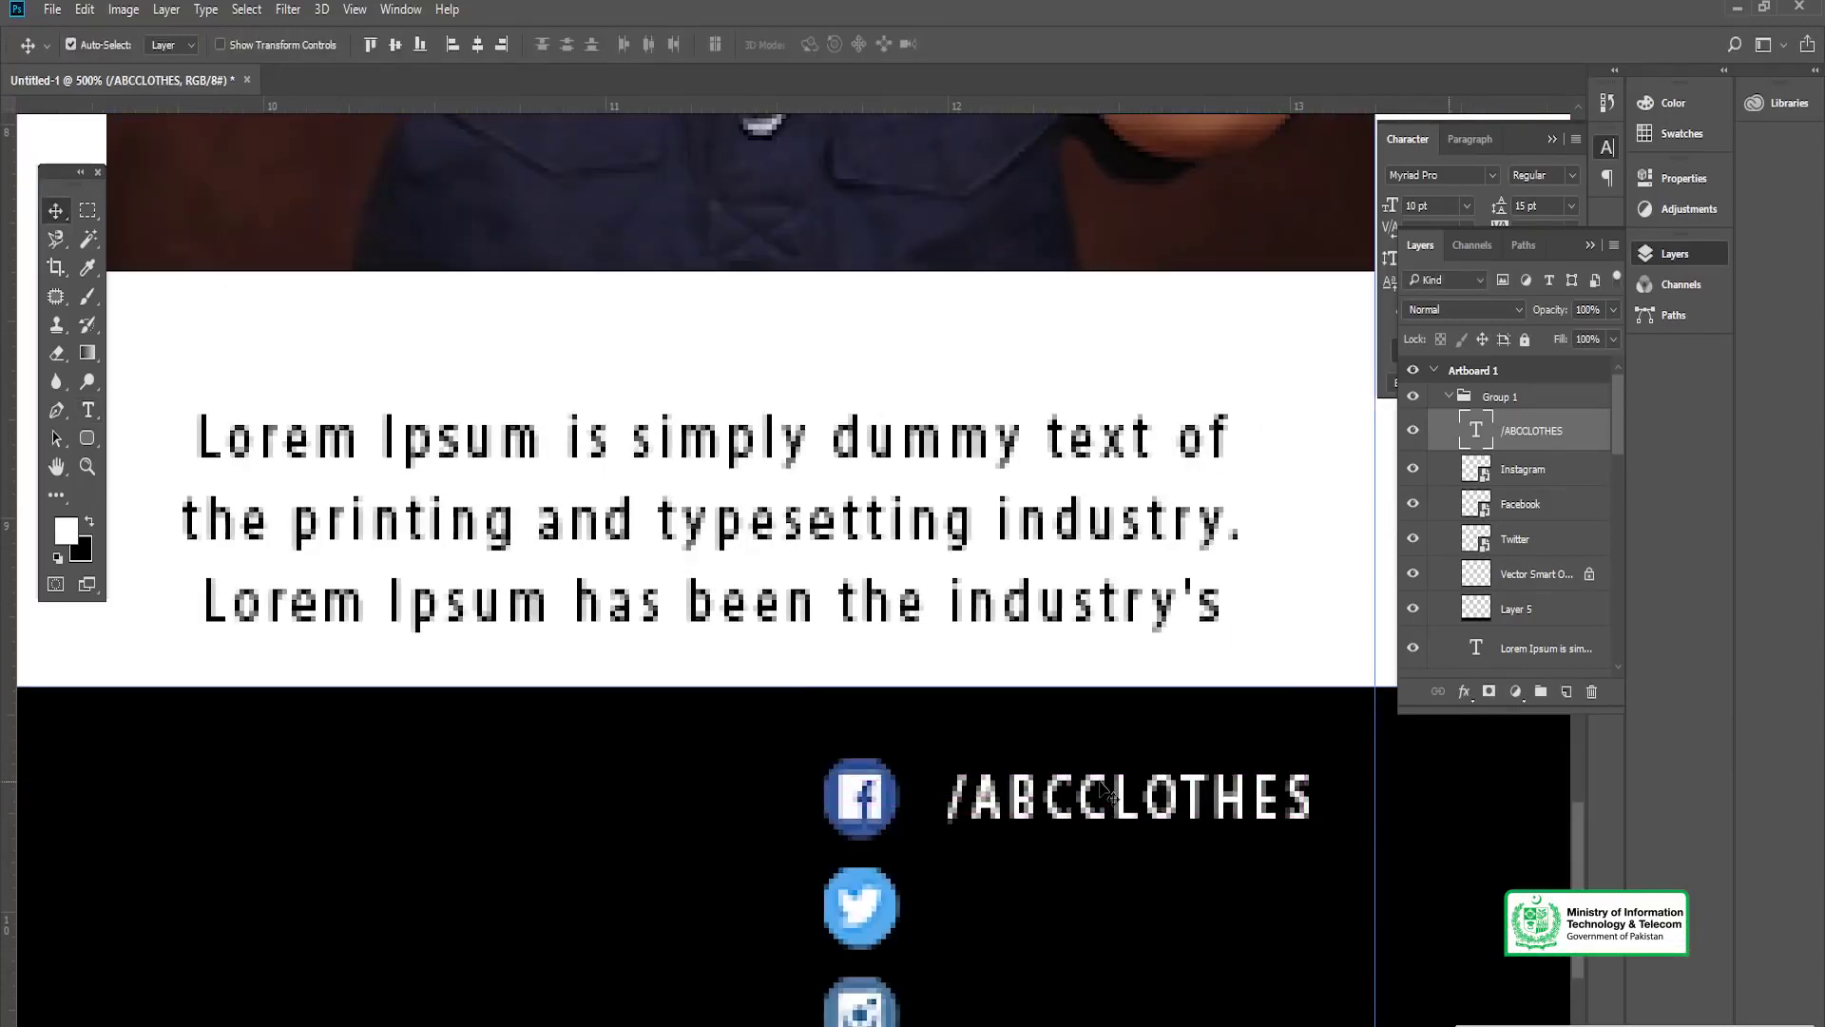
{"action": "mouse_move", "coordinate": [1088, 860]}
{"action": "left_mouse_down"}
{"action": "mouse_move", "coordinate": [1087, 939]}
{"action": "mouse_move", "coordinate": [1089, 864]}
{"action": "left_mouse_up"}
Step: Duplicate the /ABCCLOTHES text twice, moving the first copy down beside the Instagram icon
{"action": "key", "text": "ctrl+j"}
{"action": "left_click_drag", "start_coordinate": [1157, 809], "coordinate": [1144, 1015]}
{"action": "key", "text": "ctrl+j"}
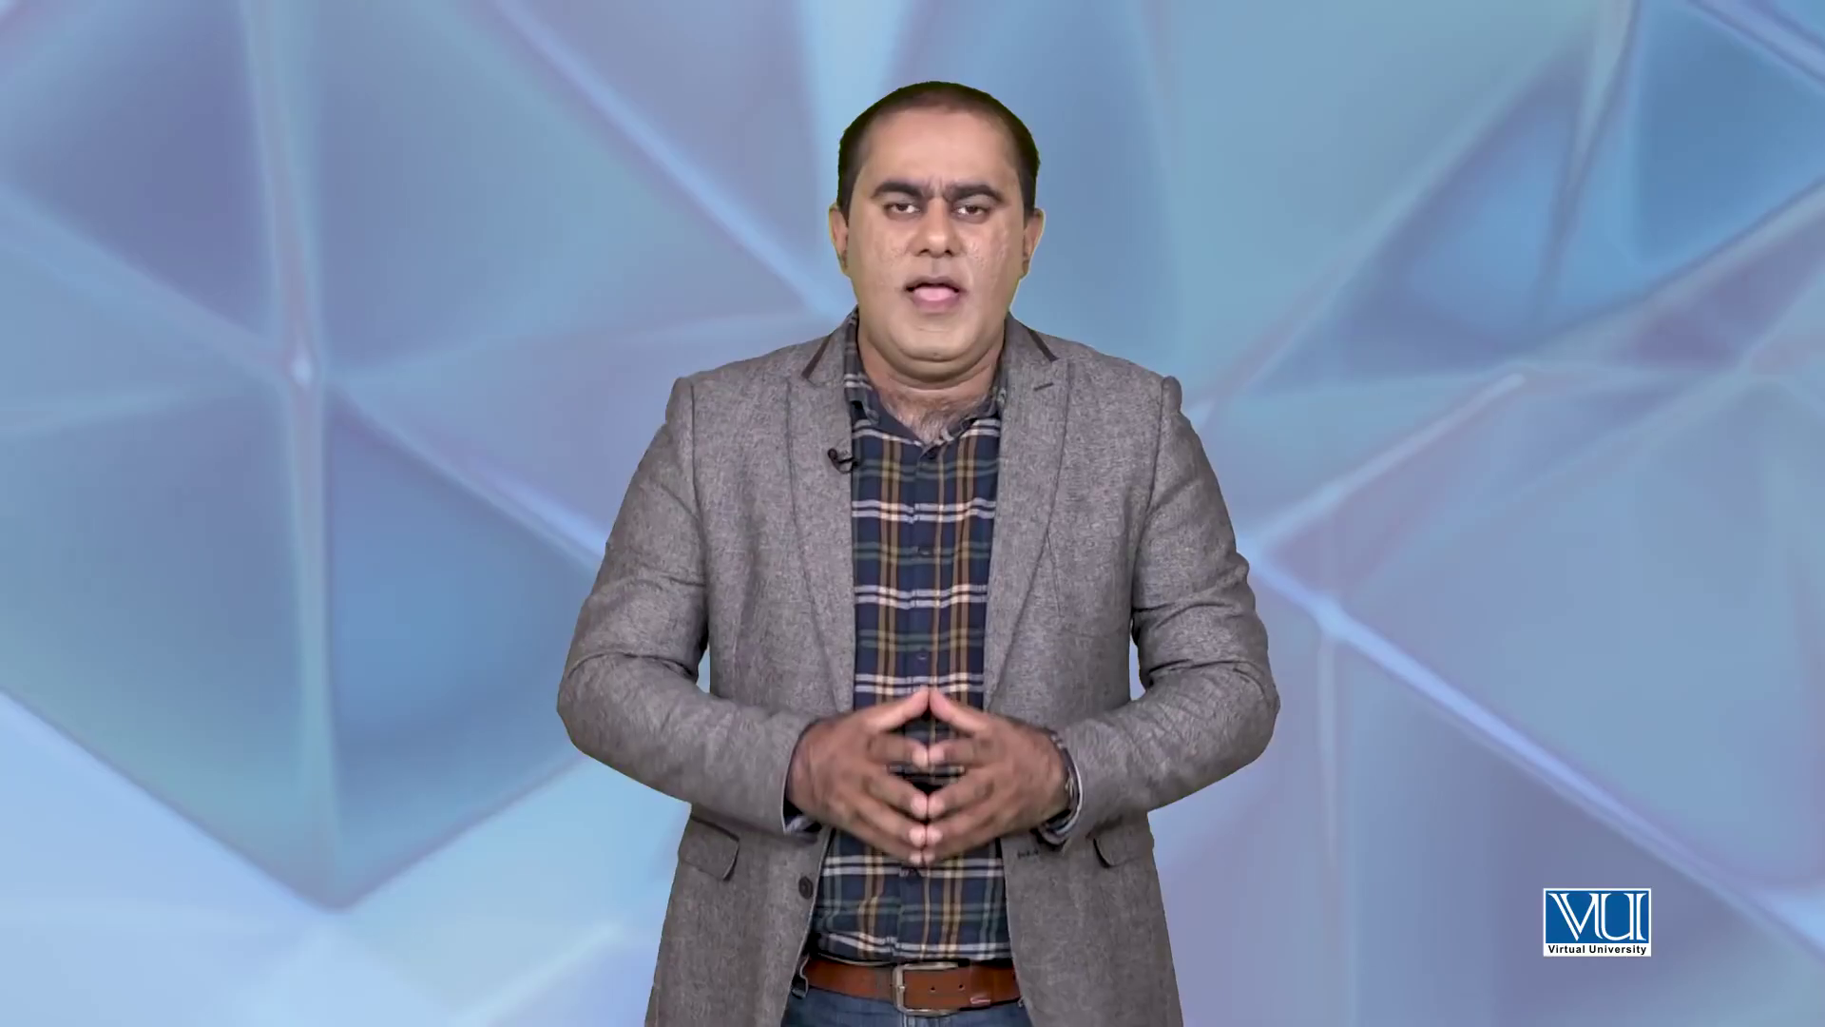